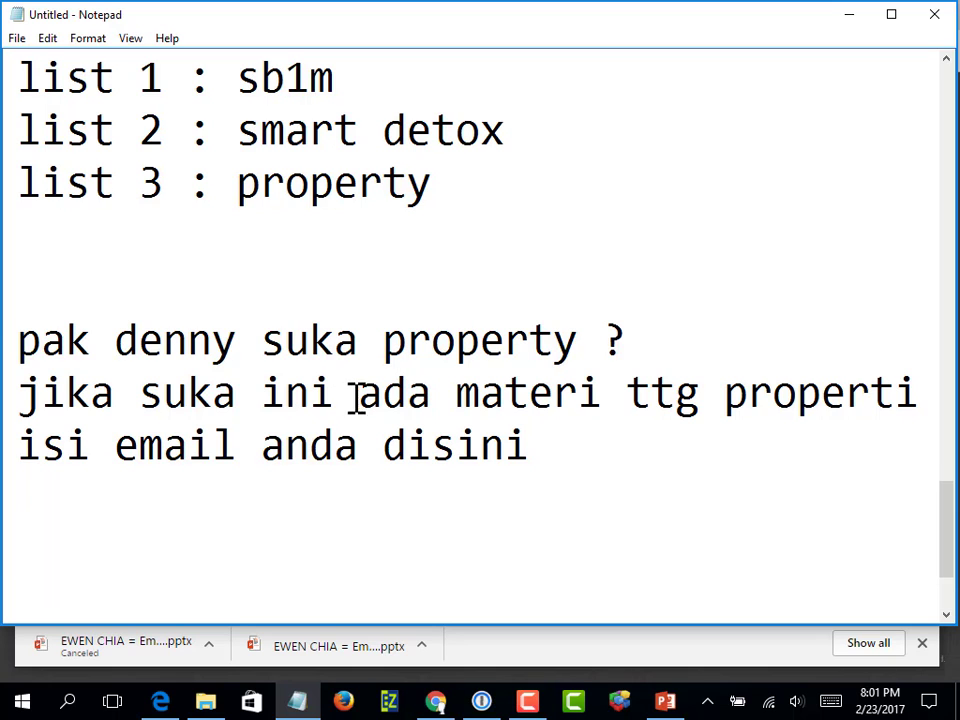
Leave the Notepad list plan and return to GetResponse's Manage autoresponders page for sb1mfree.
scroll(362, 392, up, 1)
scroll(364, 392, down, 1)
click(485, 645)
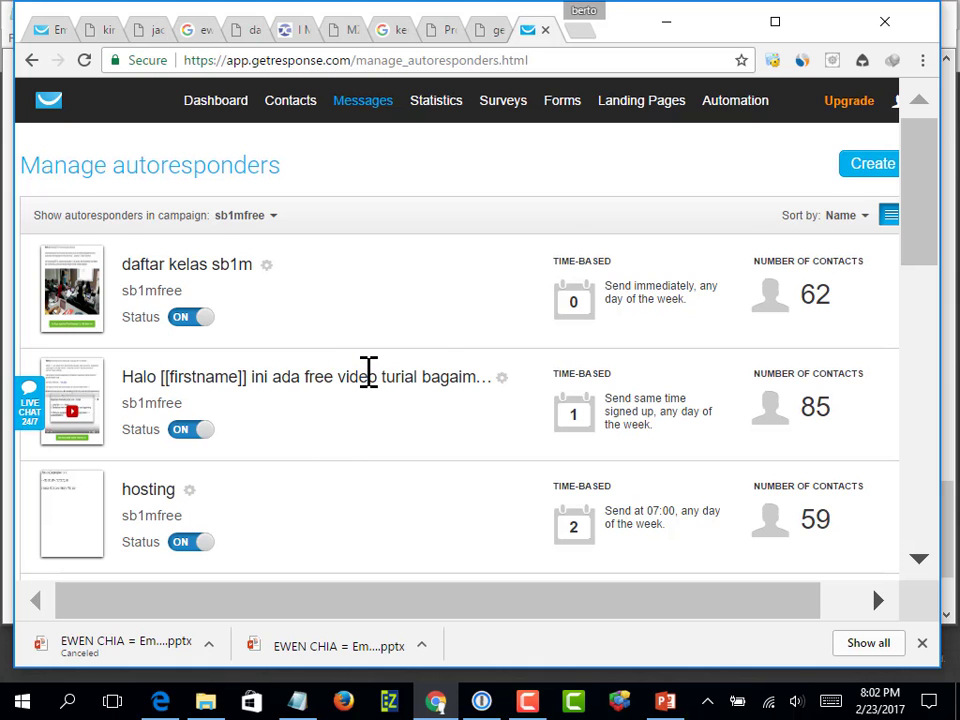
scroll(368, 374, down, 3)
scroll(407, 375, down, 3)
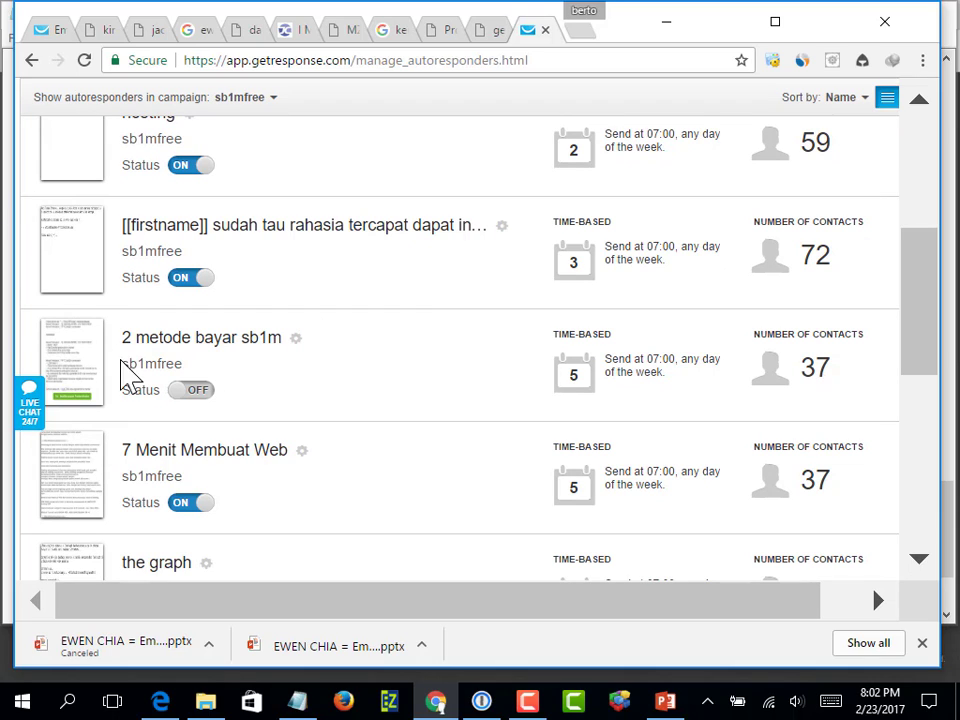
scroll(352, 350, up, 5)
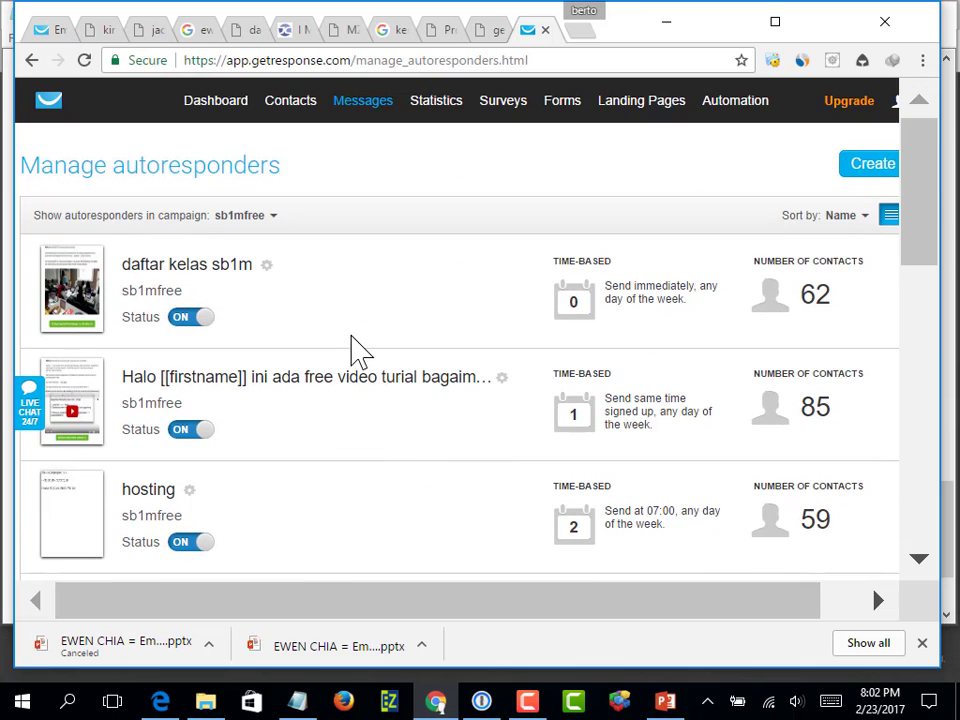
scroll(350, 365, down, 1)
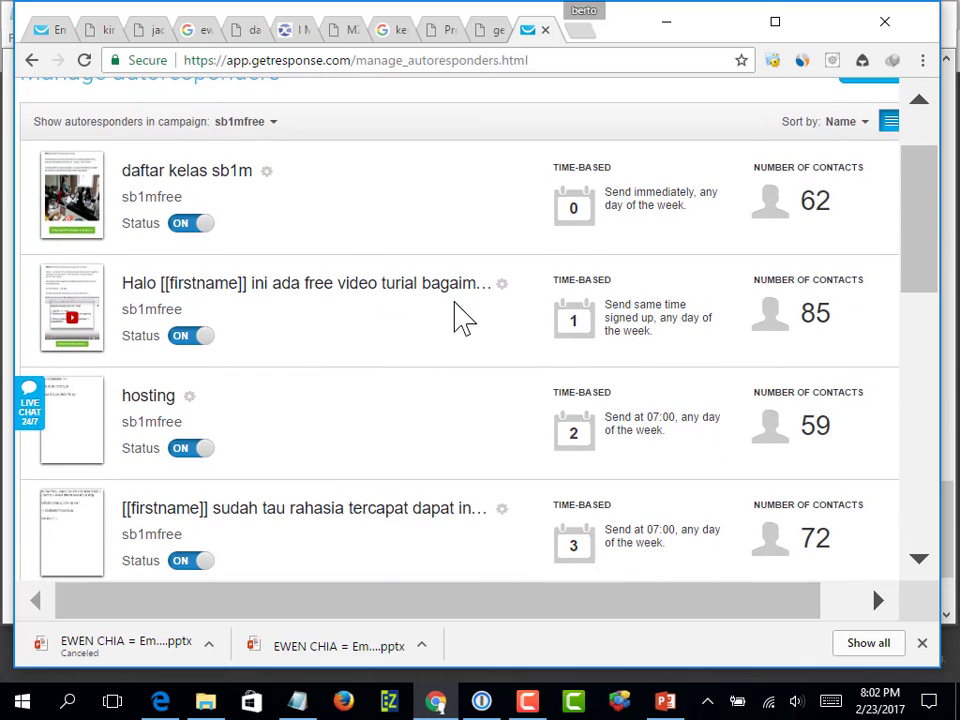
scroll(524, 325, down, 2)
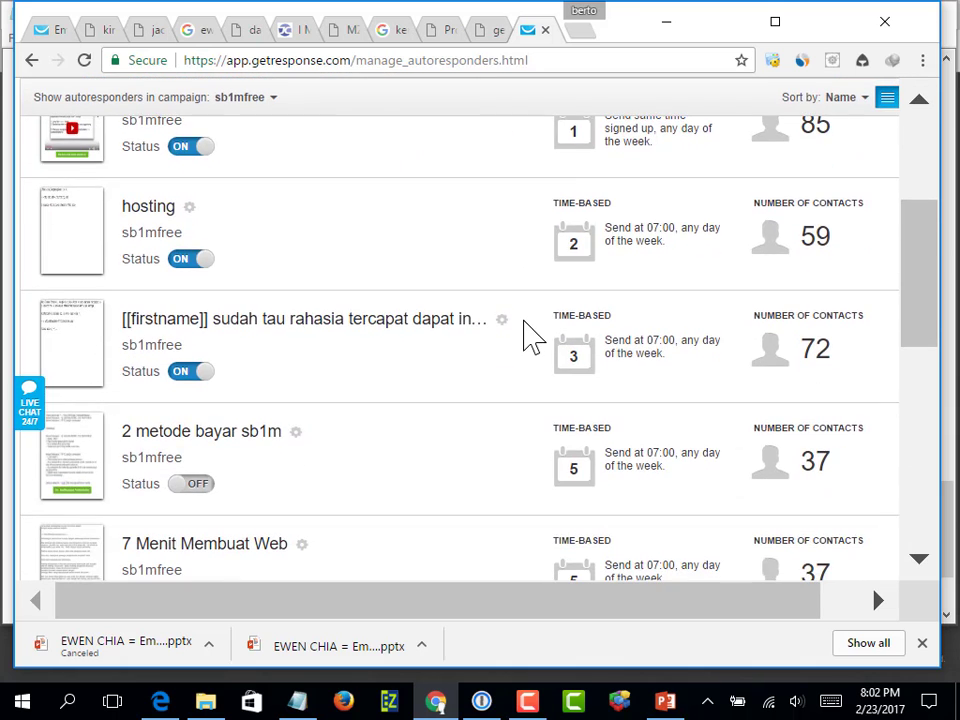
scroll(530, 335, down, 1)
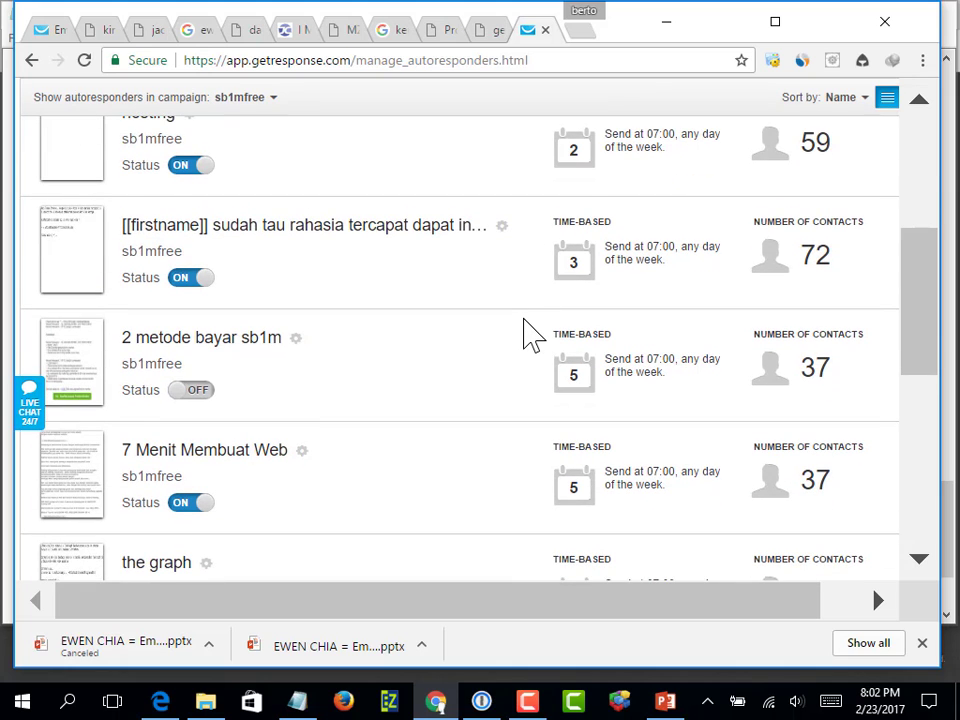
scroll(528, 332, down, 1)
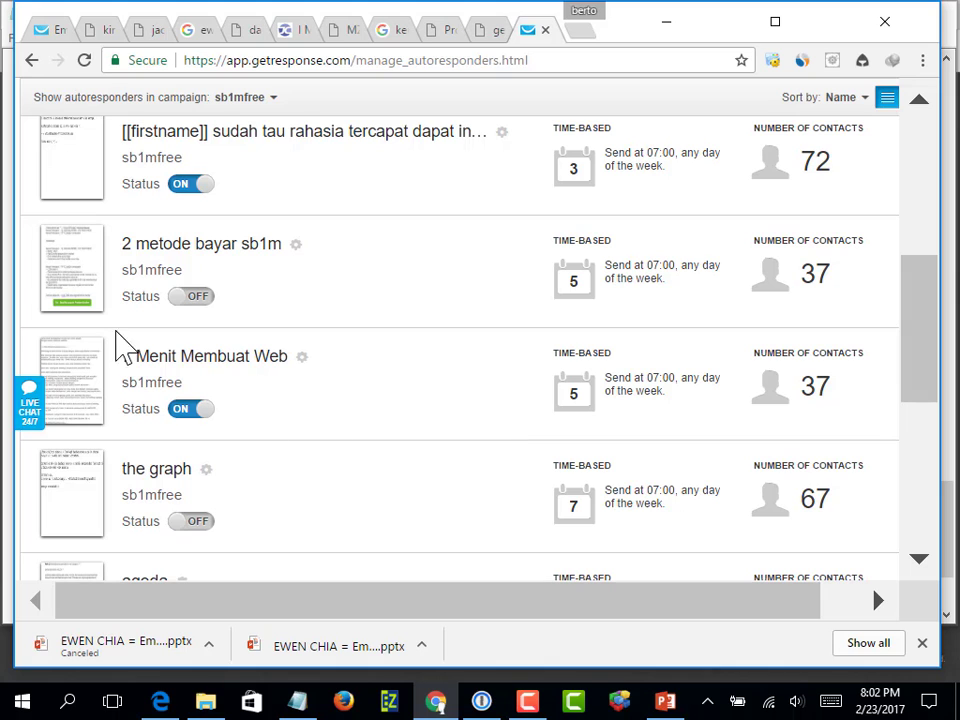
scroll(320, 415, down, 1)
scroll(316, 402, down, 3)
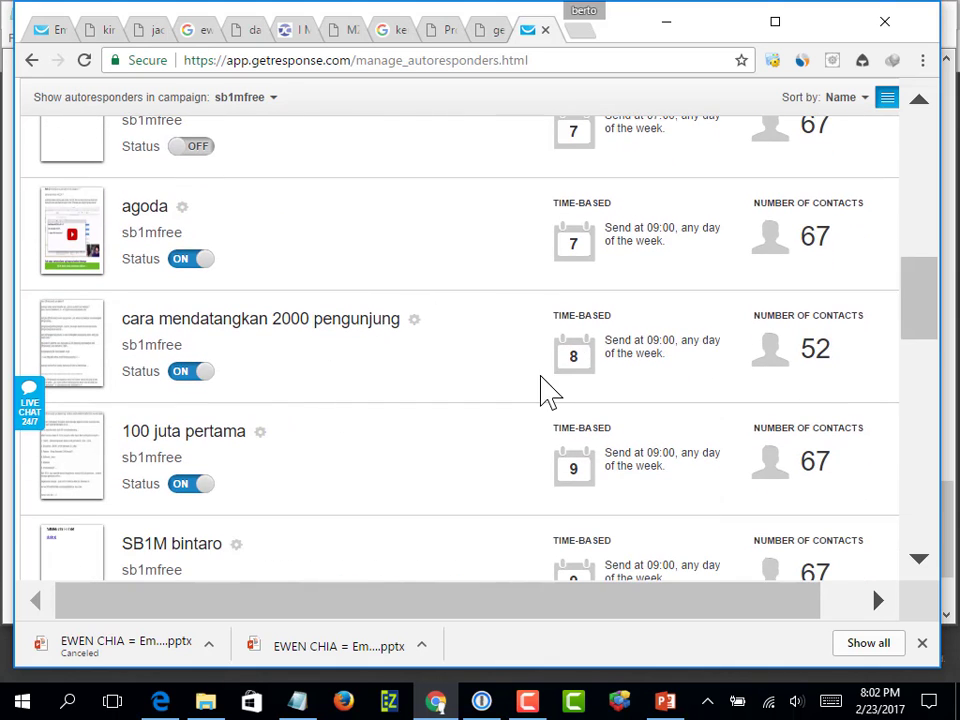
scroll(445, 372, down, 4)
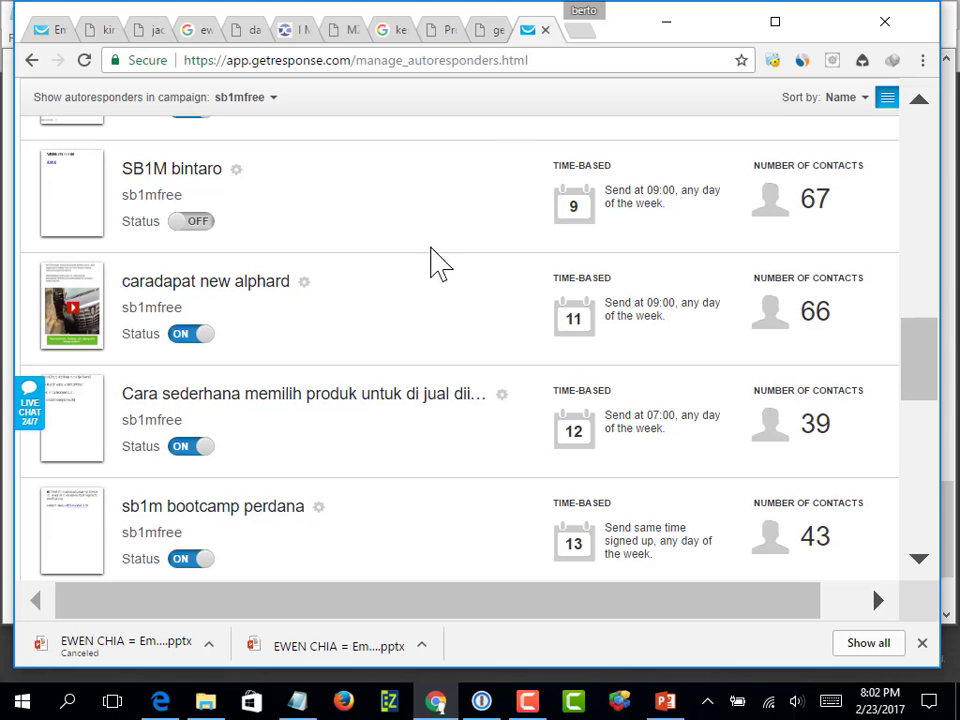
scroll(596, 347, down, 4)
scroll(590, 343, down, 6)
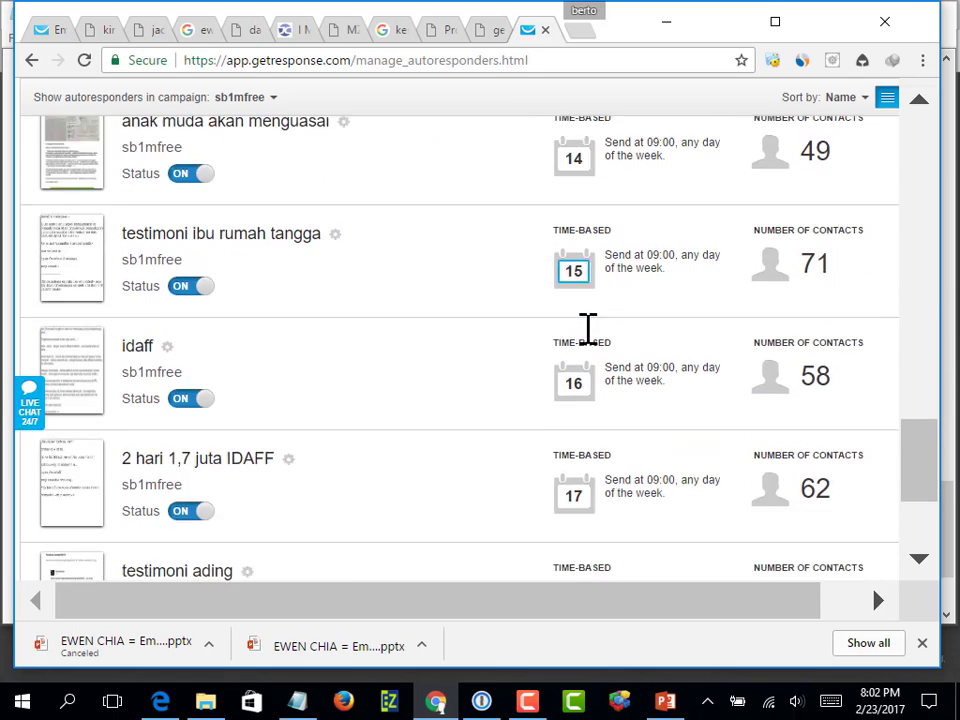
scroll(590, 341, up, 1)
scroll(590, 340, up, 2)
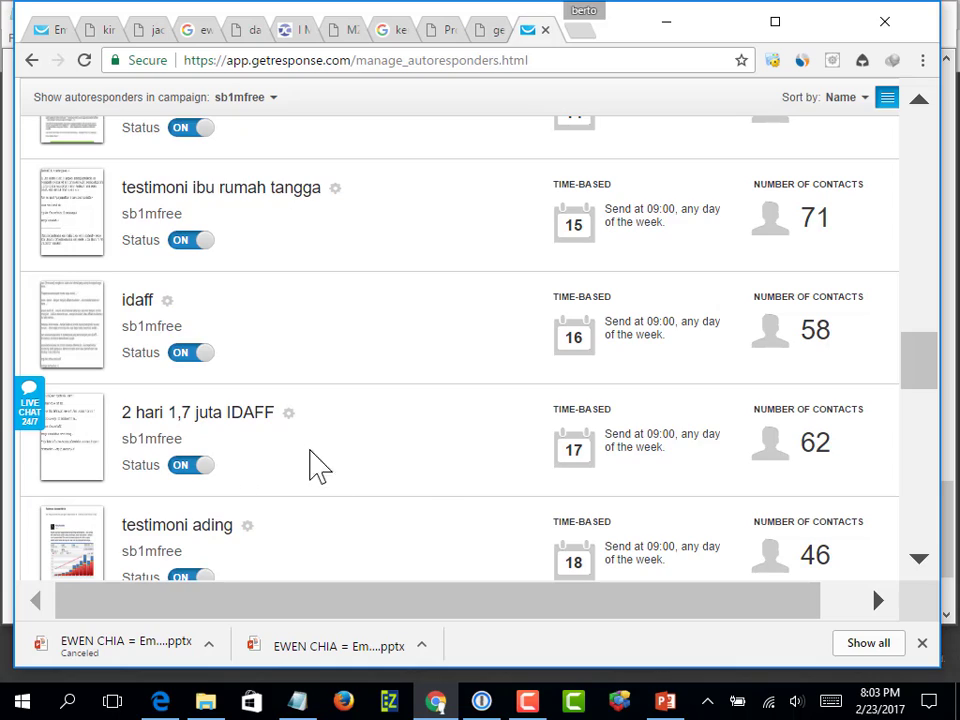
scroll(318, 465, down, 5)
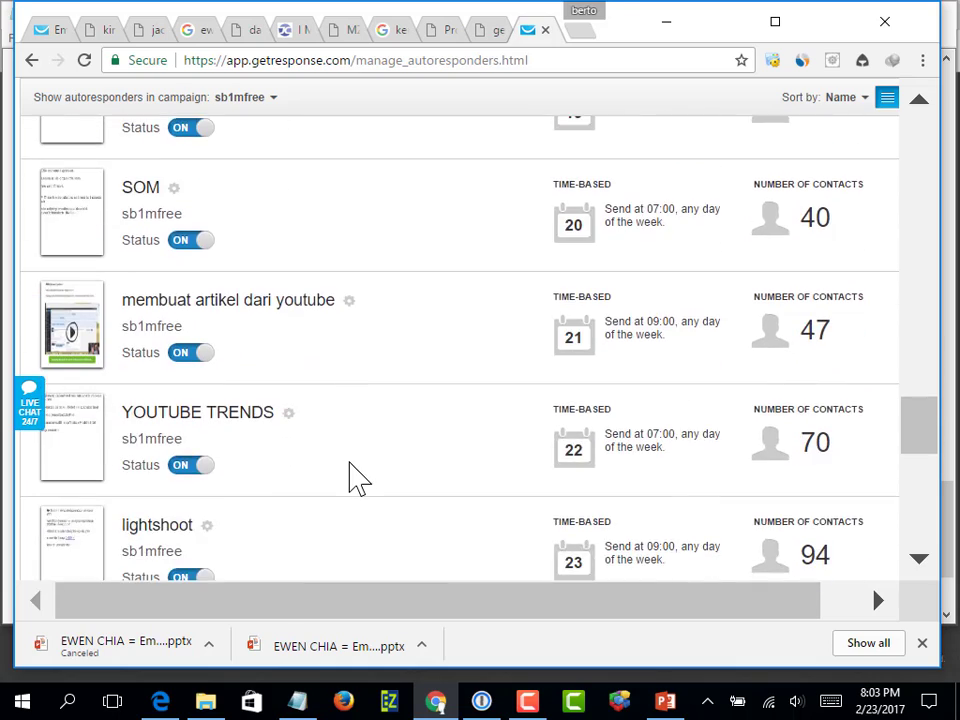
scroll(358, 478, down, 15)
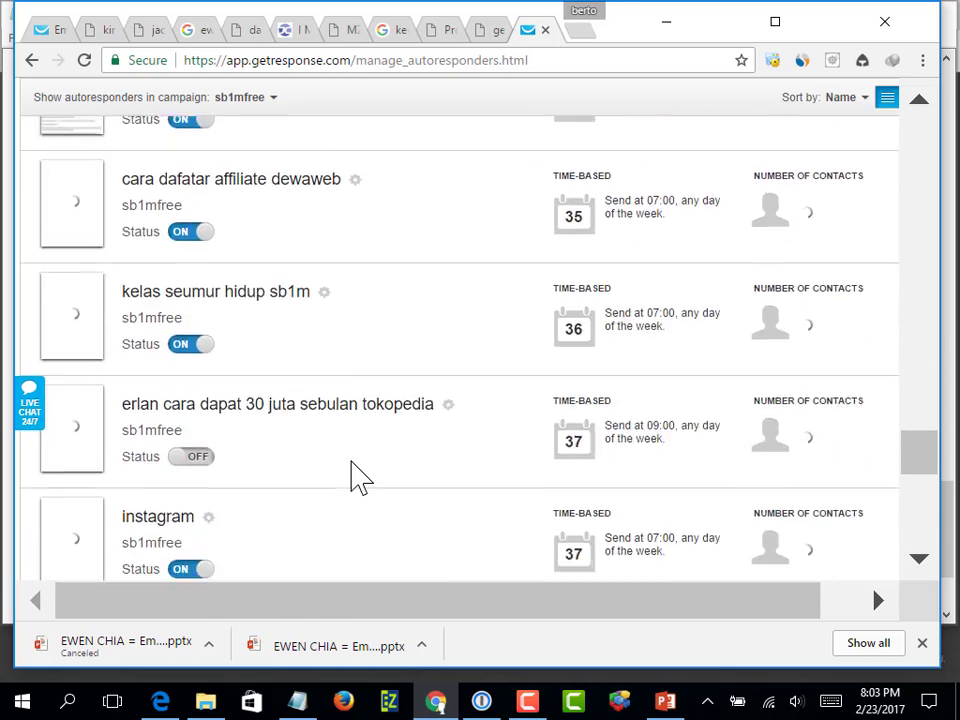
scroll(358, 478, down, 20)
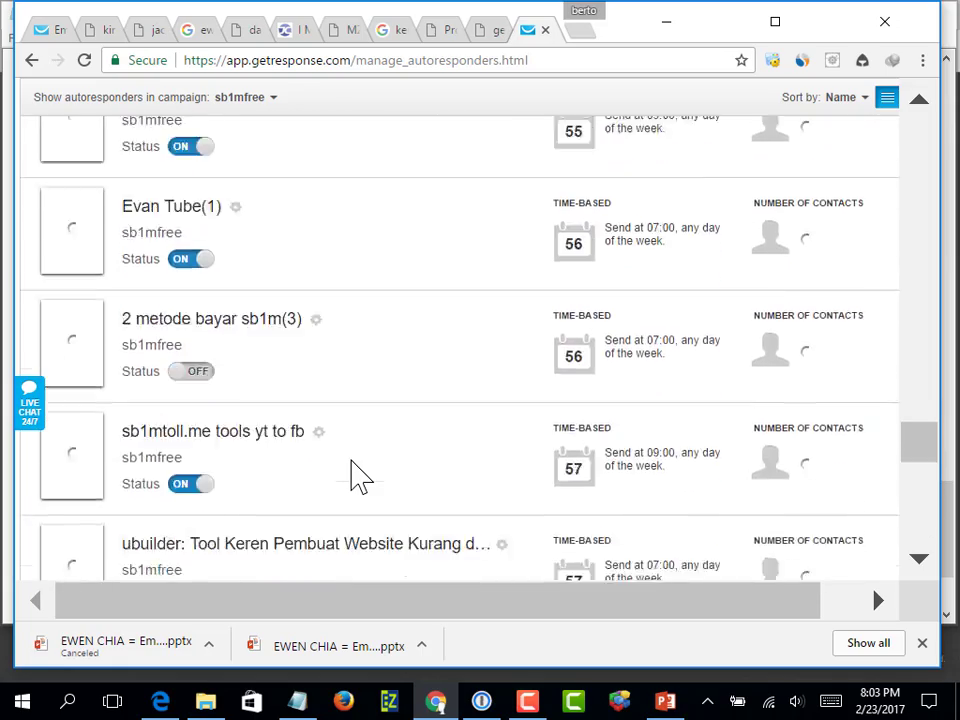
scroll(358, 478, down, 20)
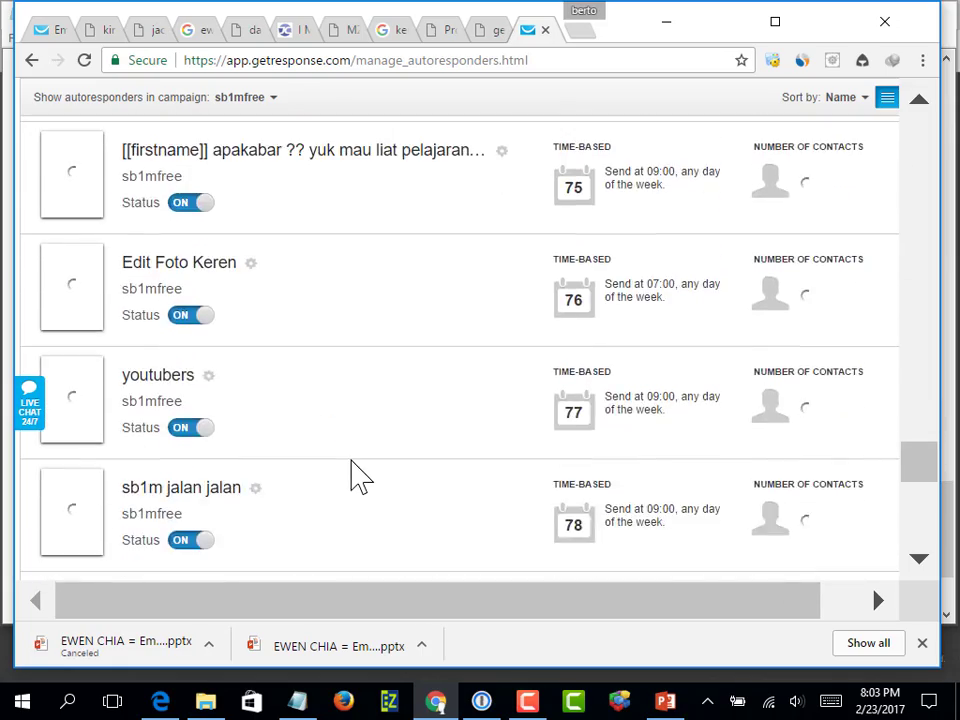
scroll(358, 478, down, 20)
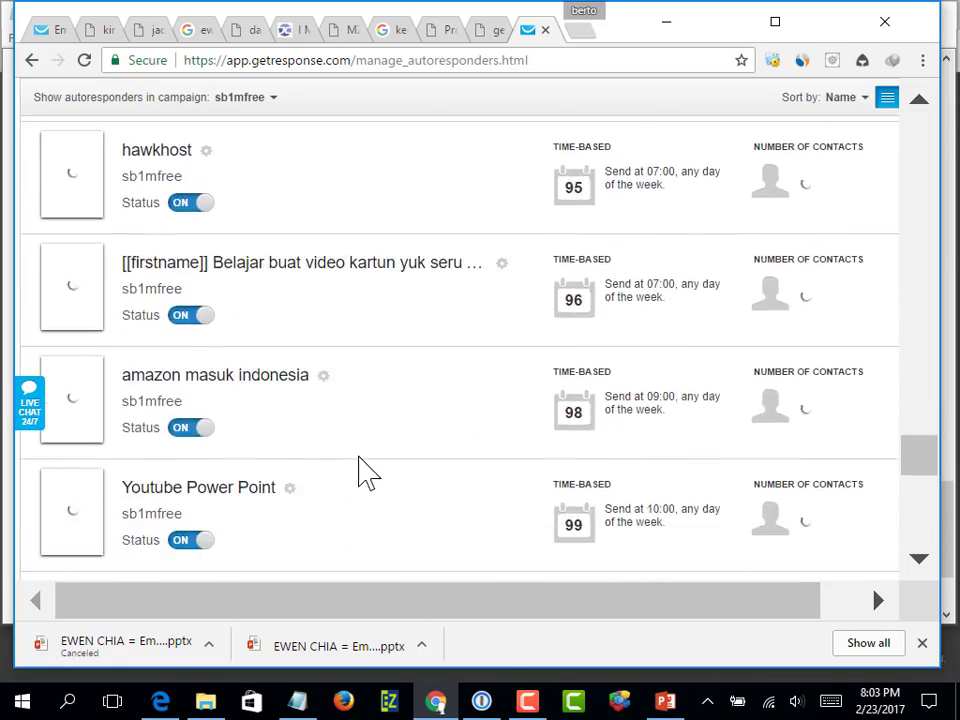
scroll(368, 473, down, 20)
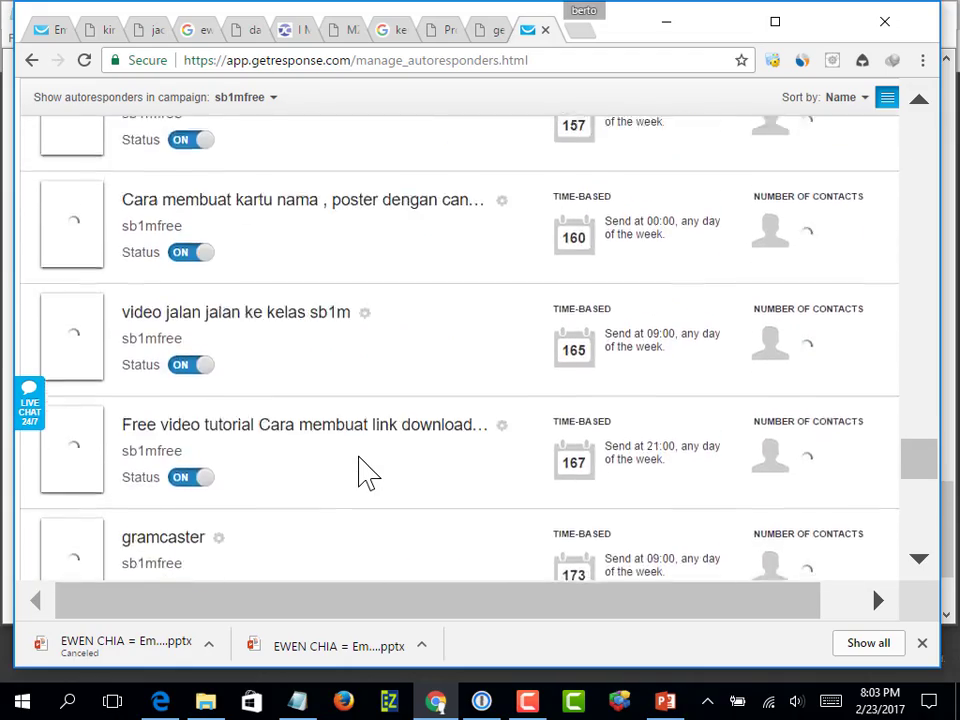
scroll(368, 473, down, 20)
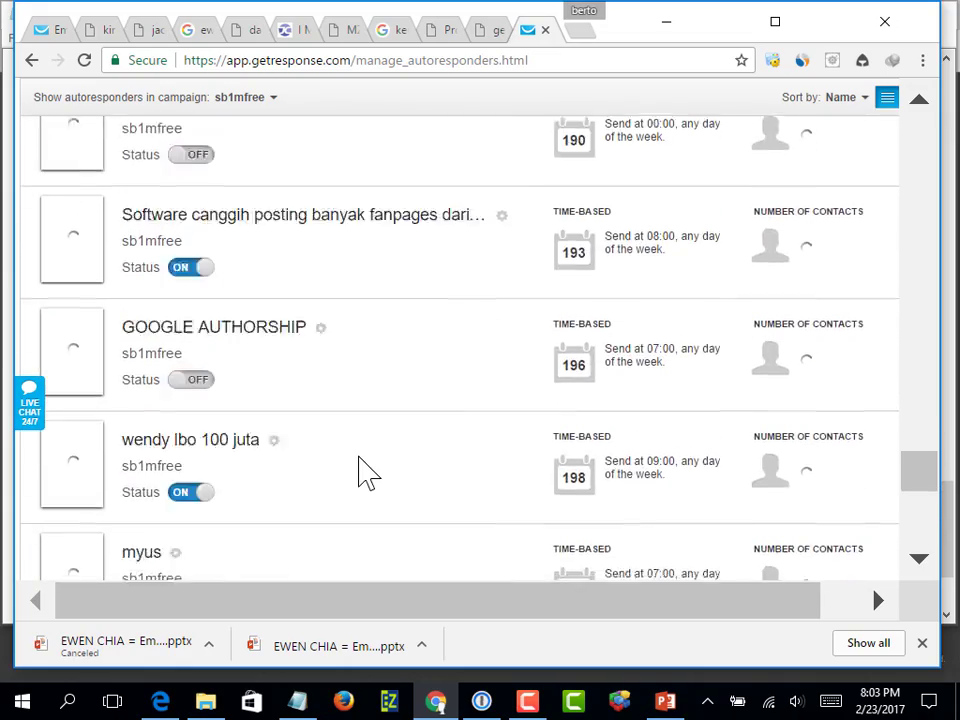
scroll(368, 473, down, 20)
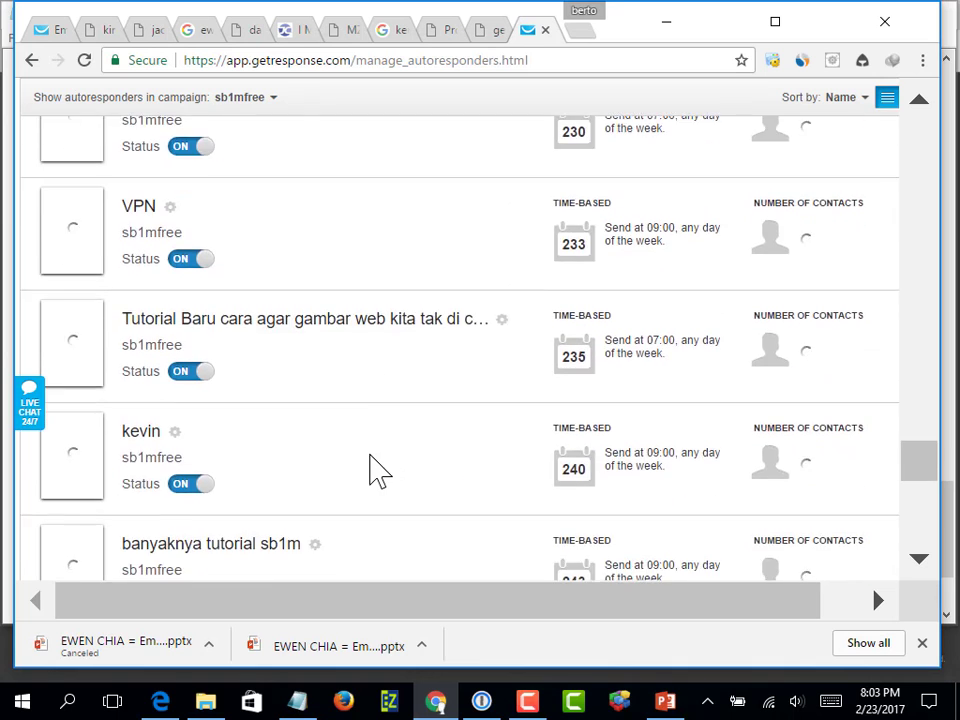
scroll(372, 471, down, 20)
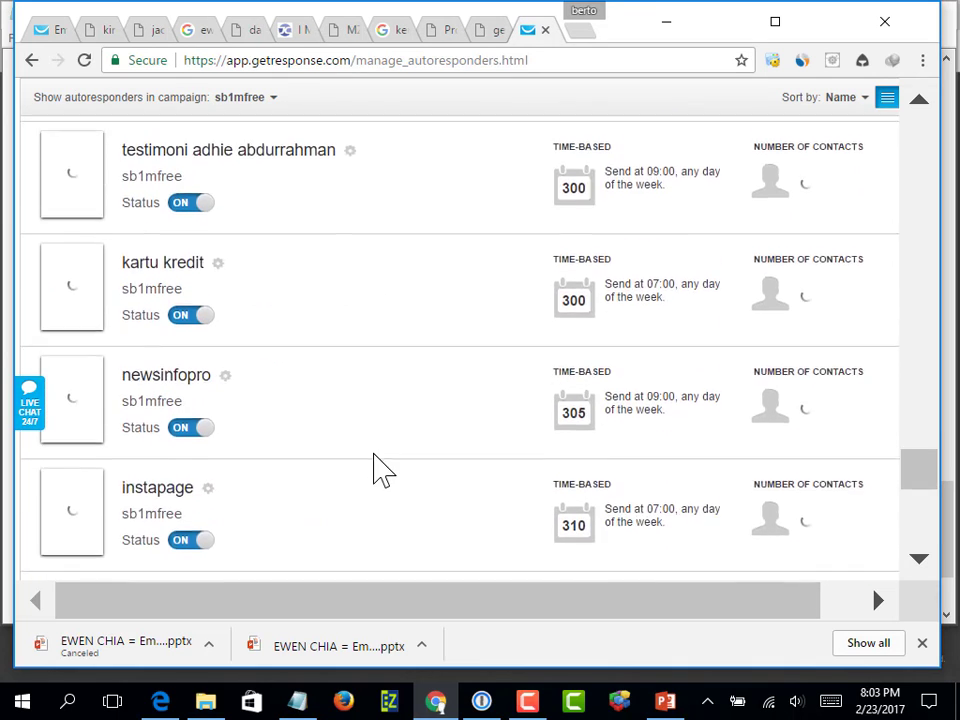
scroll(382, 469, down, 5)
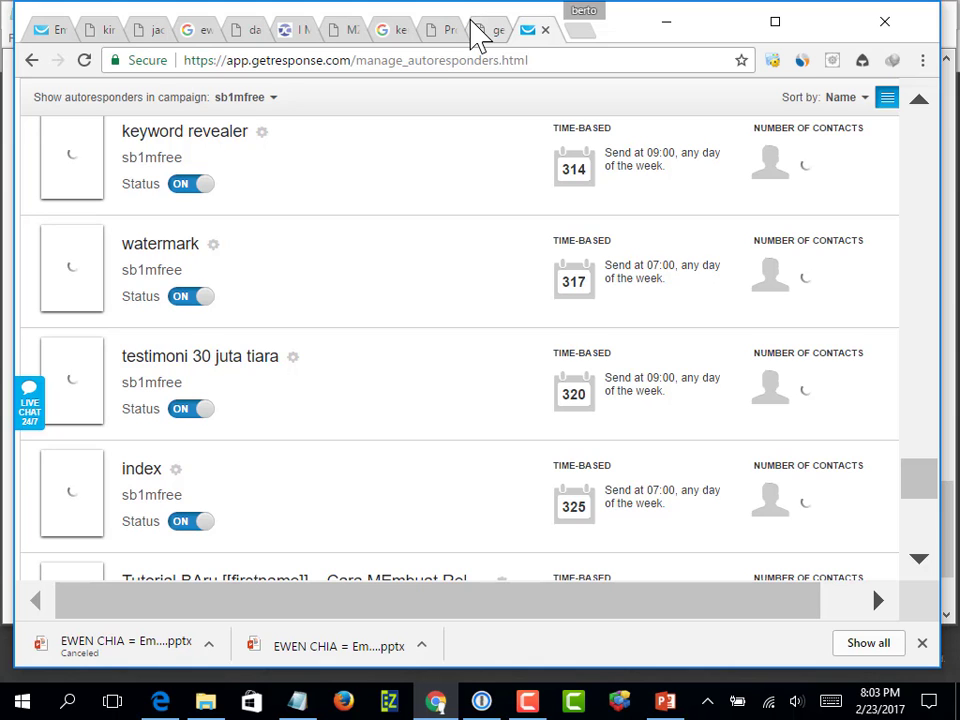
scroll(542, 369, down, 10)
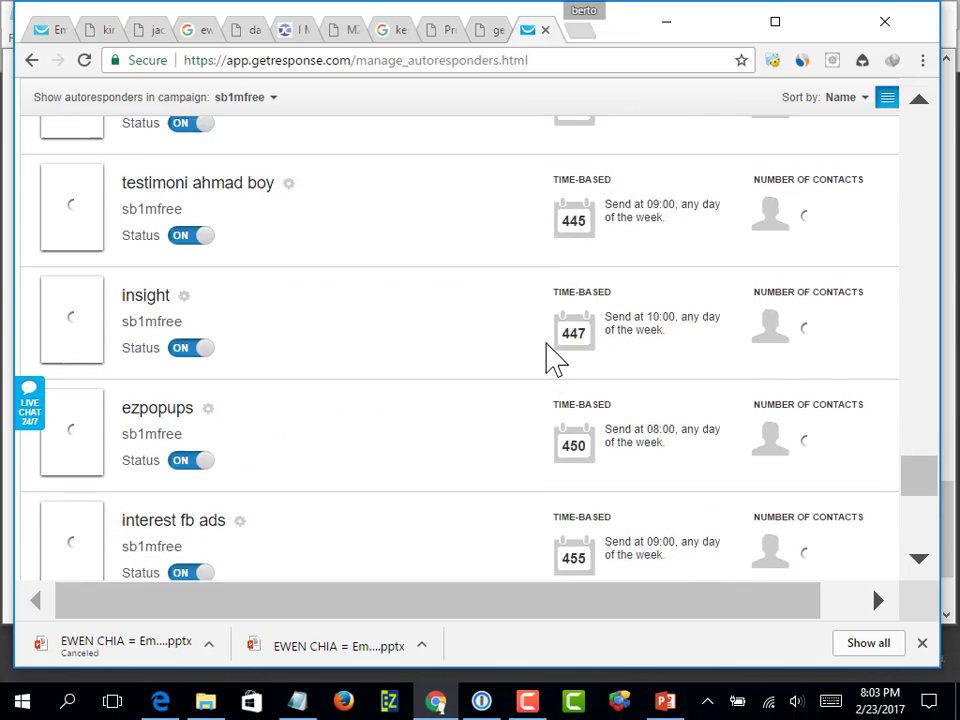
scroll(553, 360, down, 5)
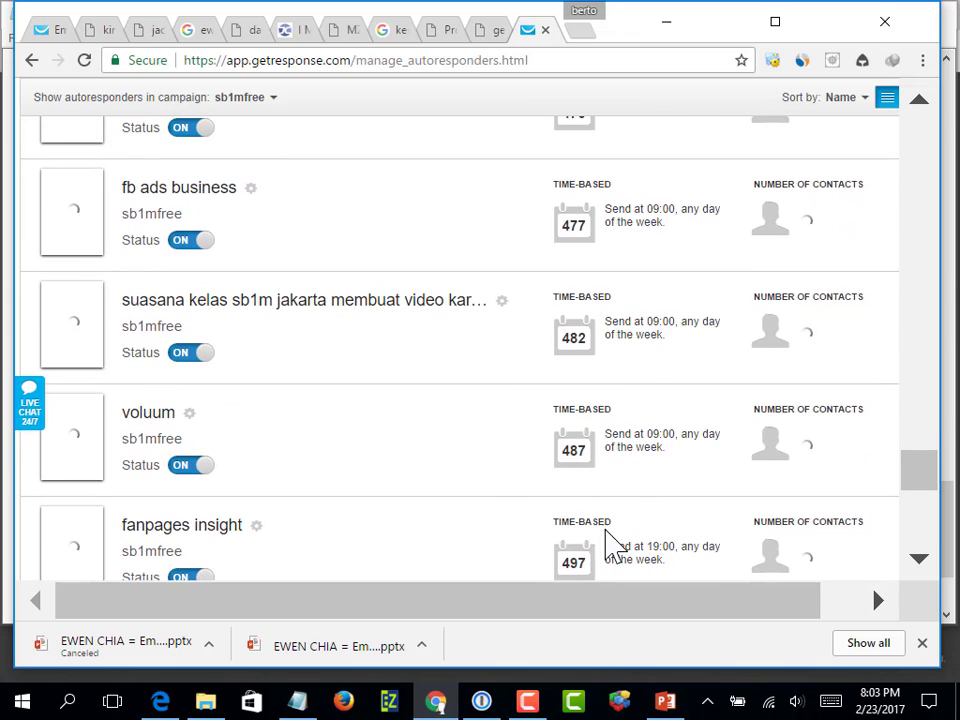
scroll(450, 414, down, 3)
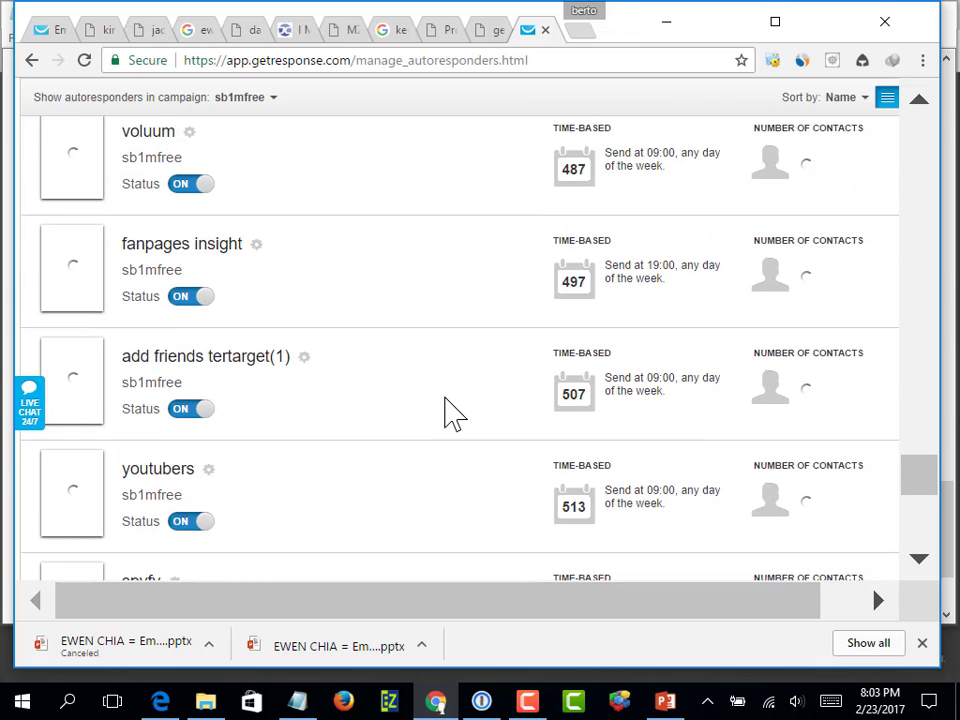
scroll(450, 410, down, 10)
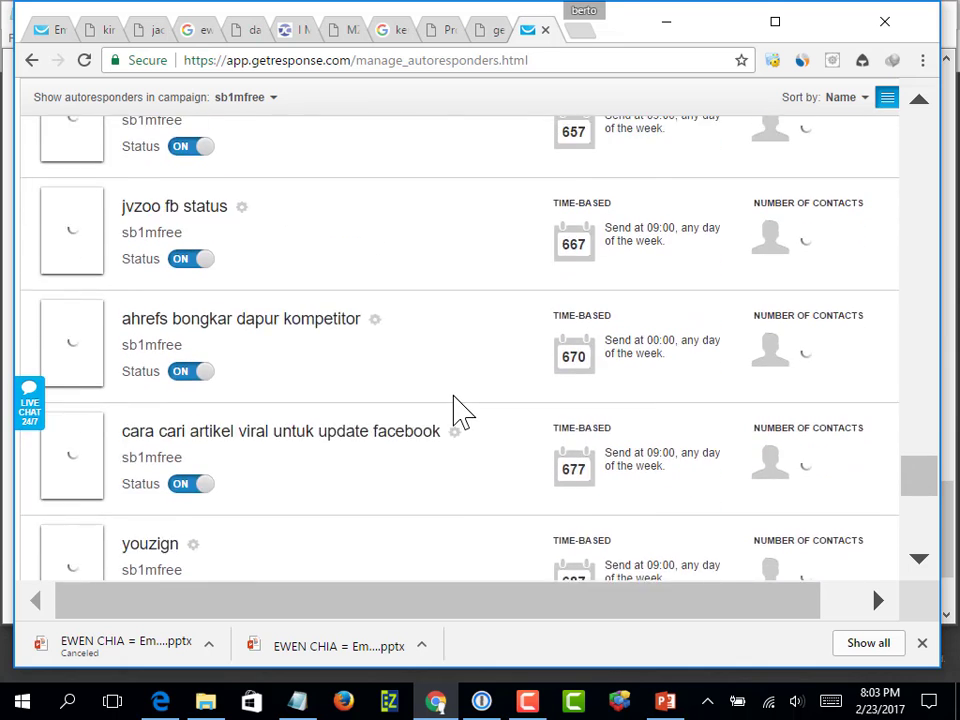
scroll(452, 408, down, 10)
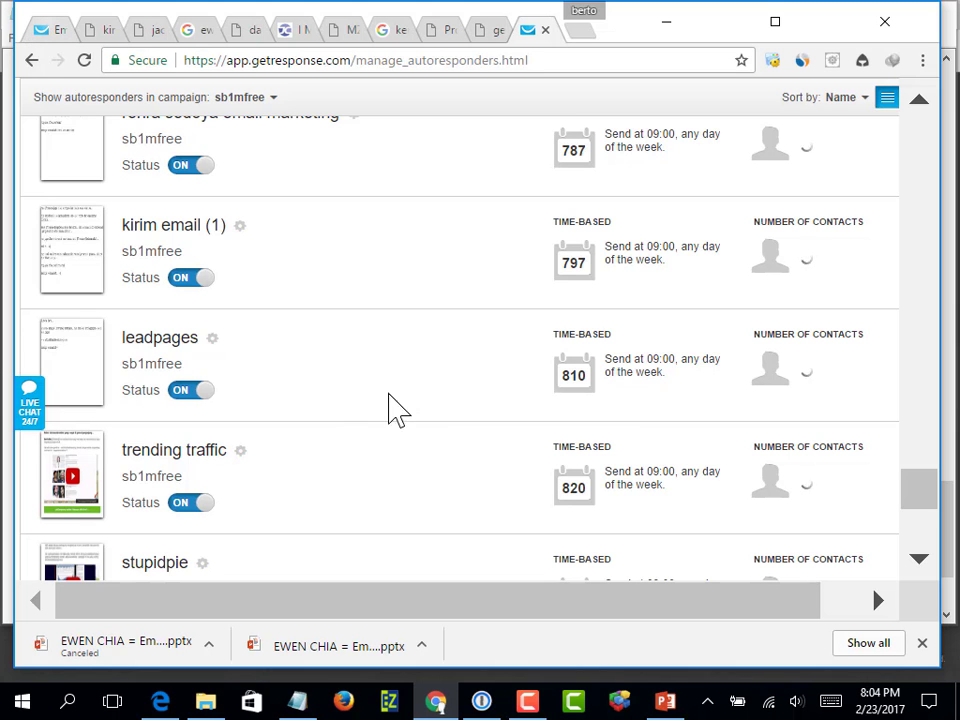
scroll(448, 392, down, 5)
scroll(452, 408, down, 5)
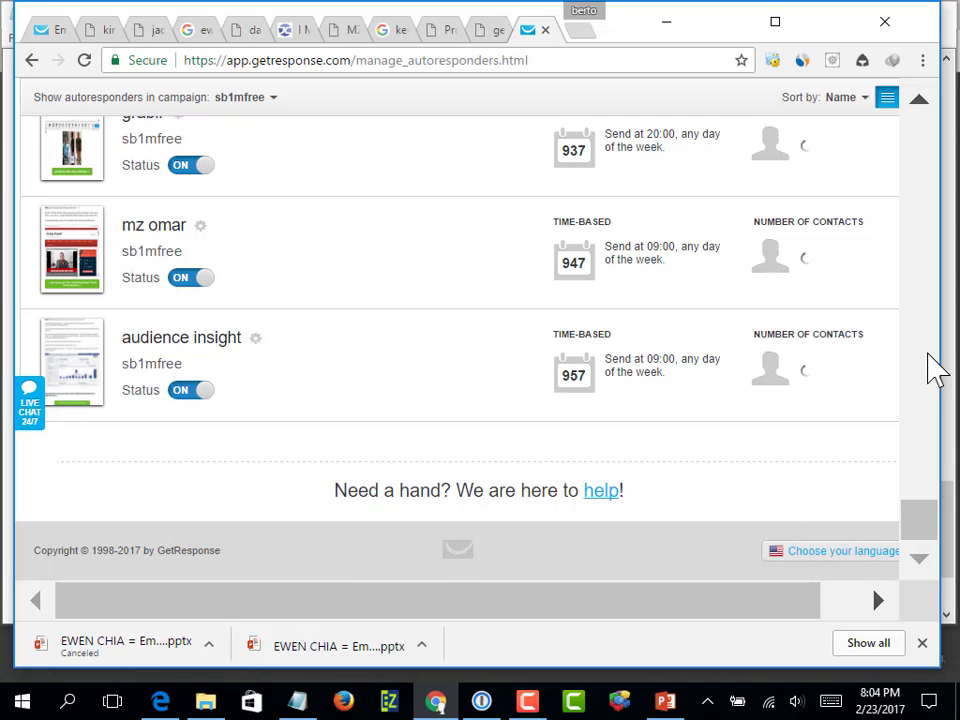
scroll(750, 452, up, 2)
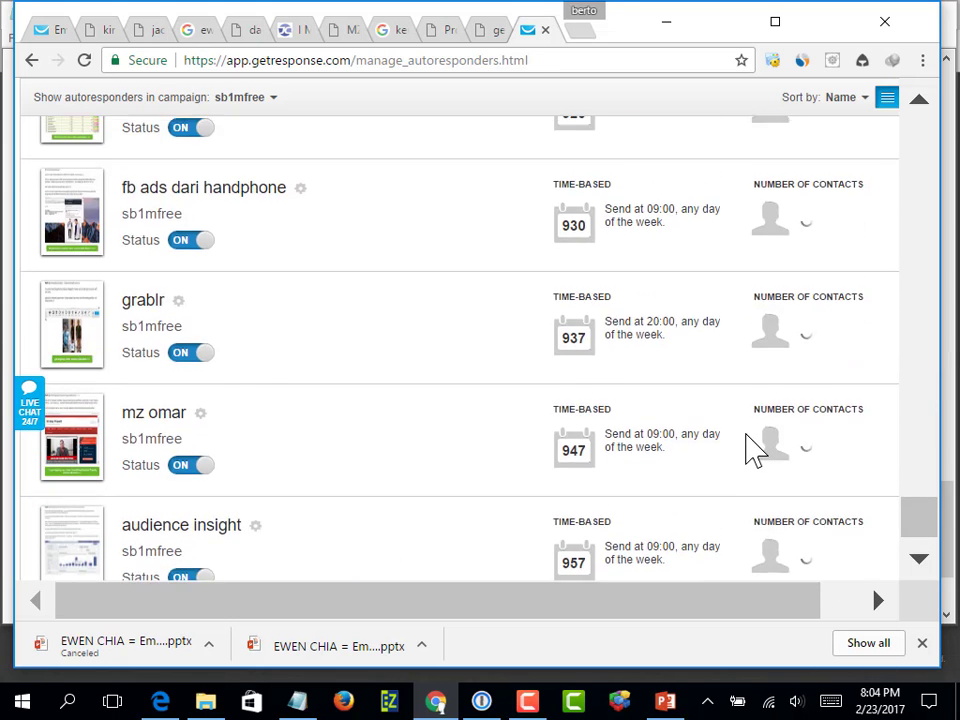
scroll(755, 450, up, 8)
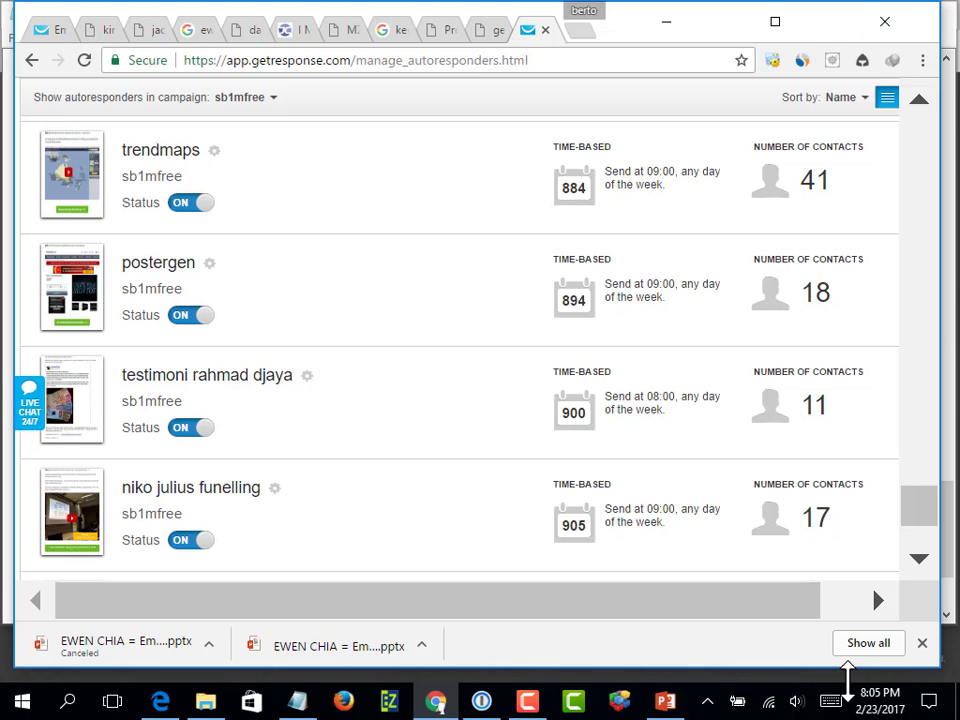
scroll(765, 429, up, 8)
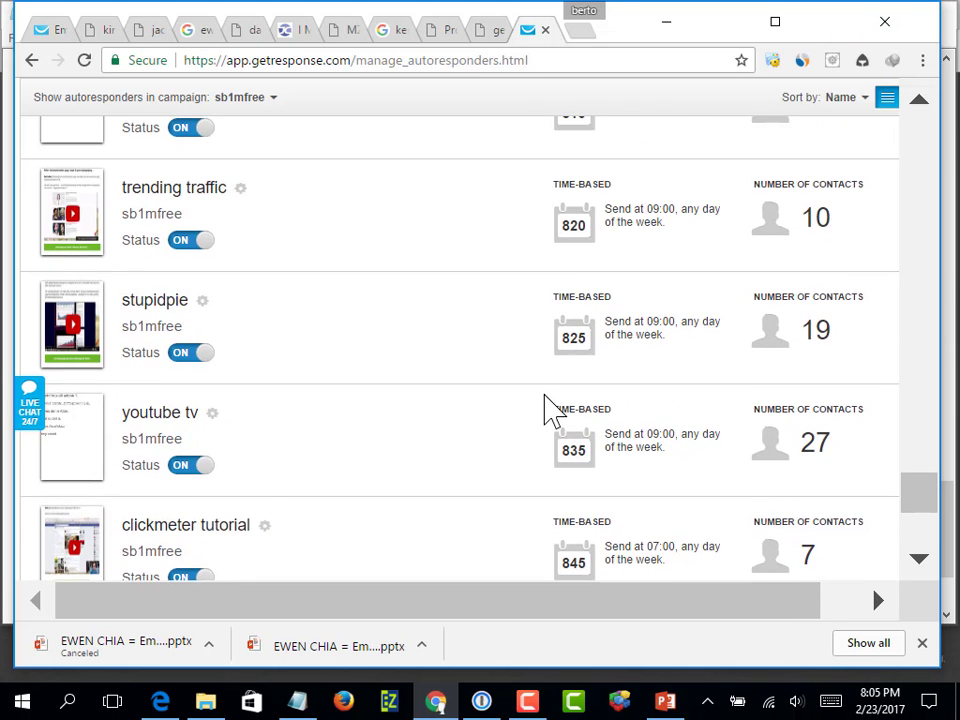
scroll(555, 410, down, 14)
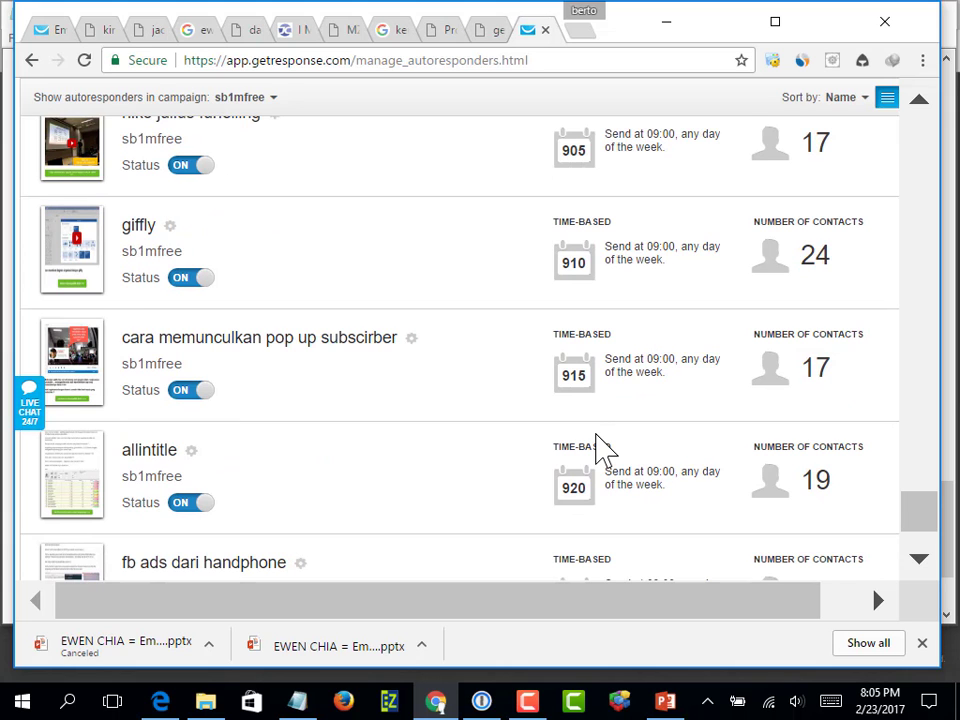
scroll(597, 440, down, 4)
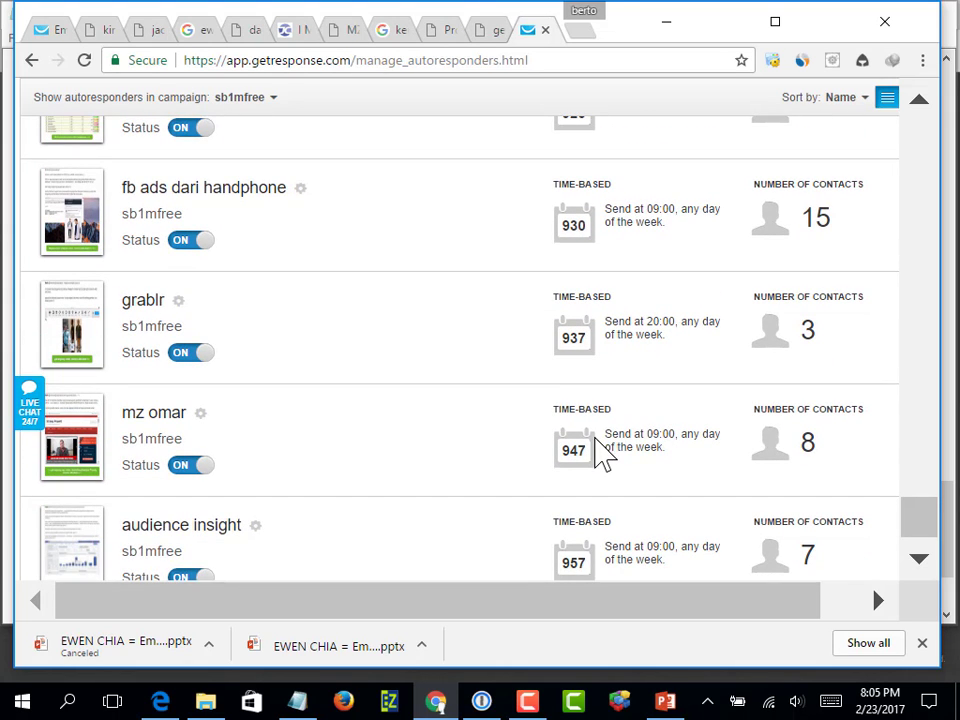
scroll(579, 519, down, 3)
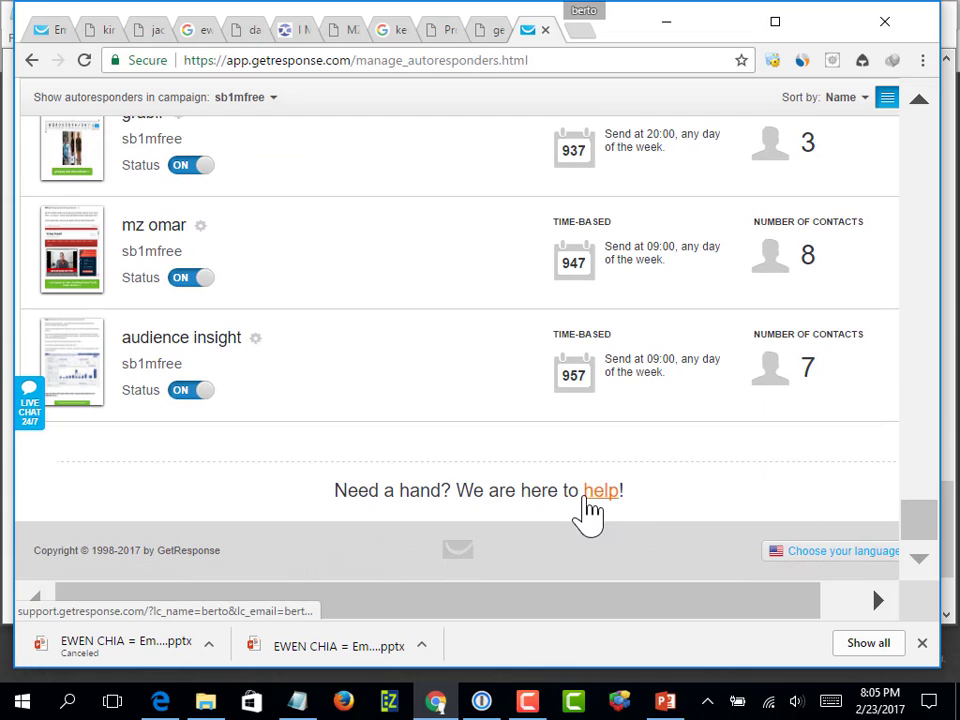
scroll(583, 510, up, 1)
scroll(580, 495, down, 1)
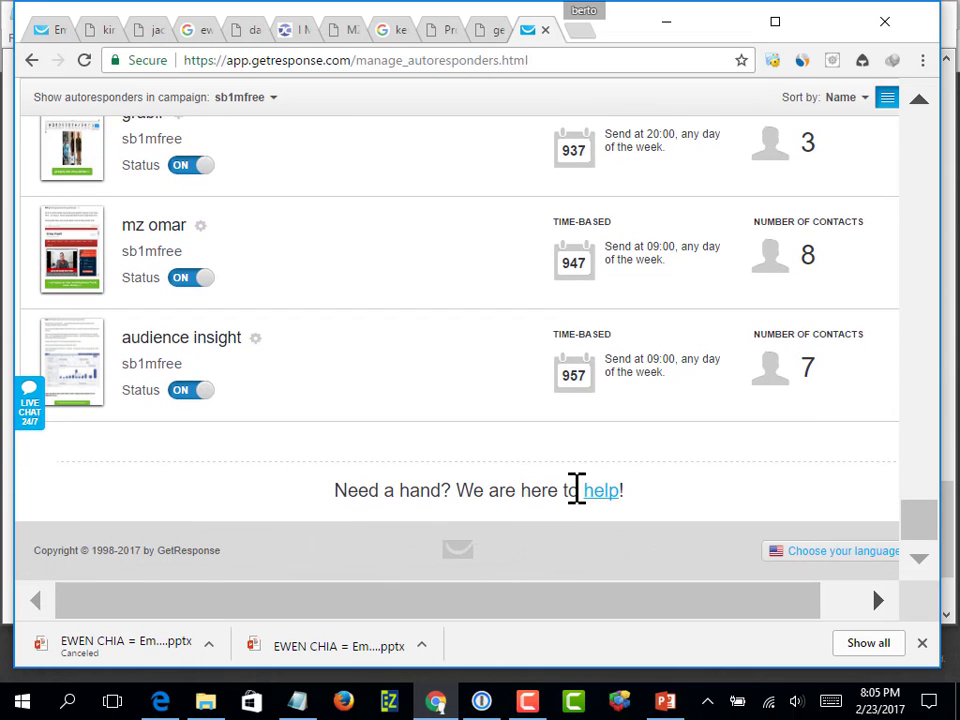
scroll(680, 410, up, 12)
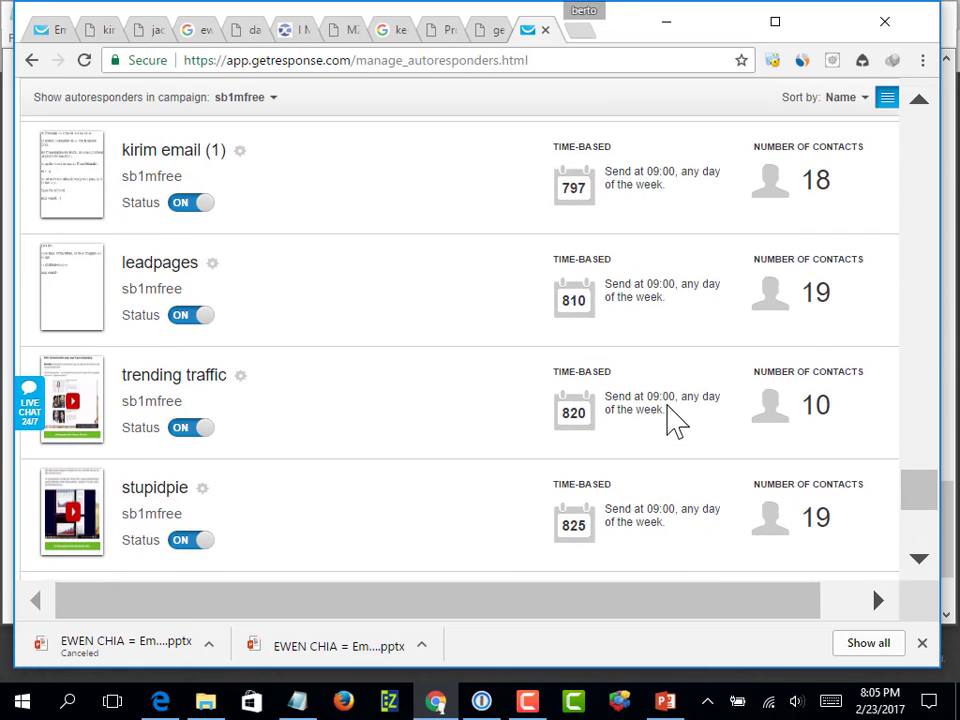
drag(917, 499, 926, 439)
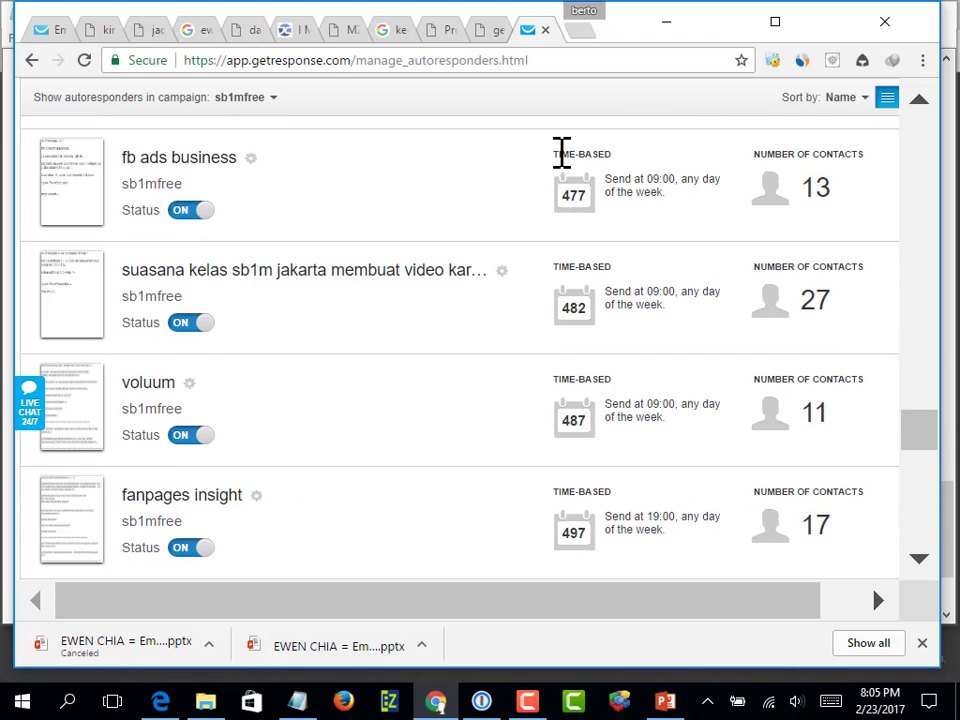
click(585, 14)
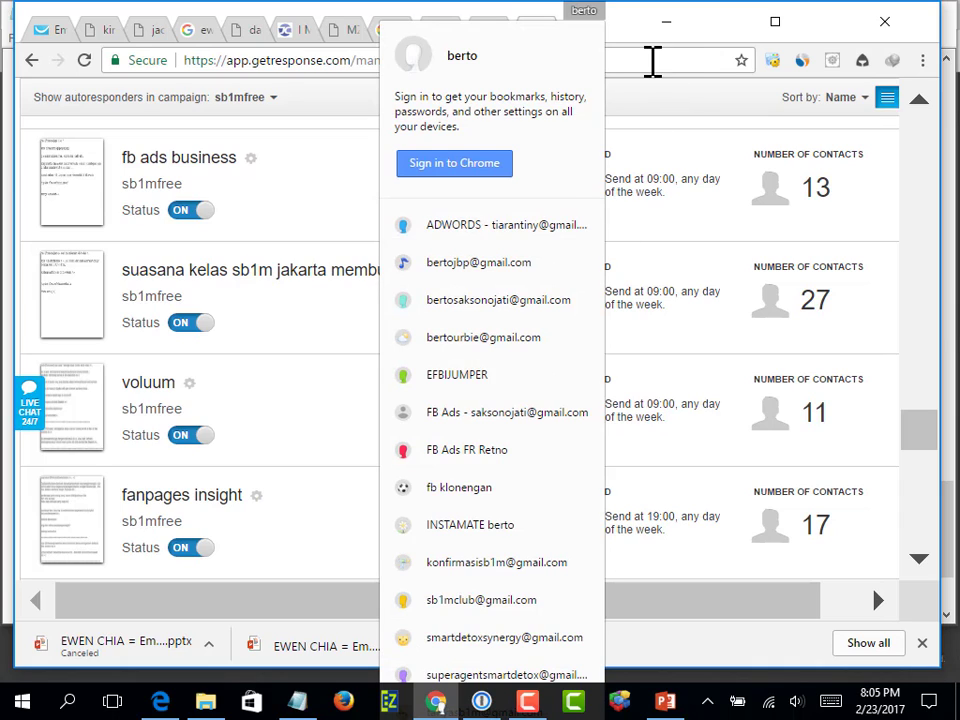
click(590, 66)
scroll(640, 370, up, 1)
scroll(652, 390, down, 15)
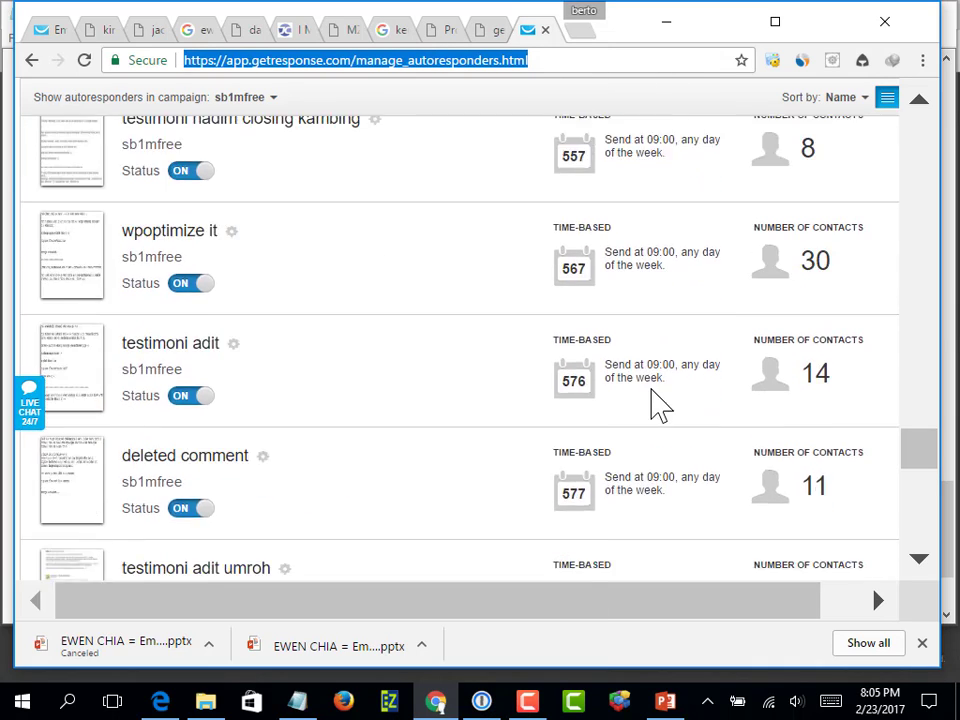
scroll(656, 392, down, 20)
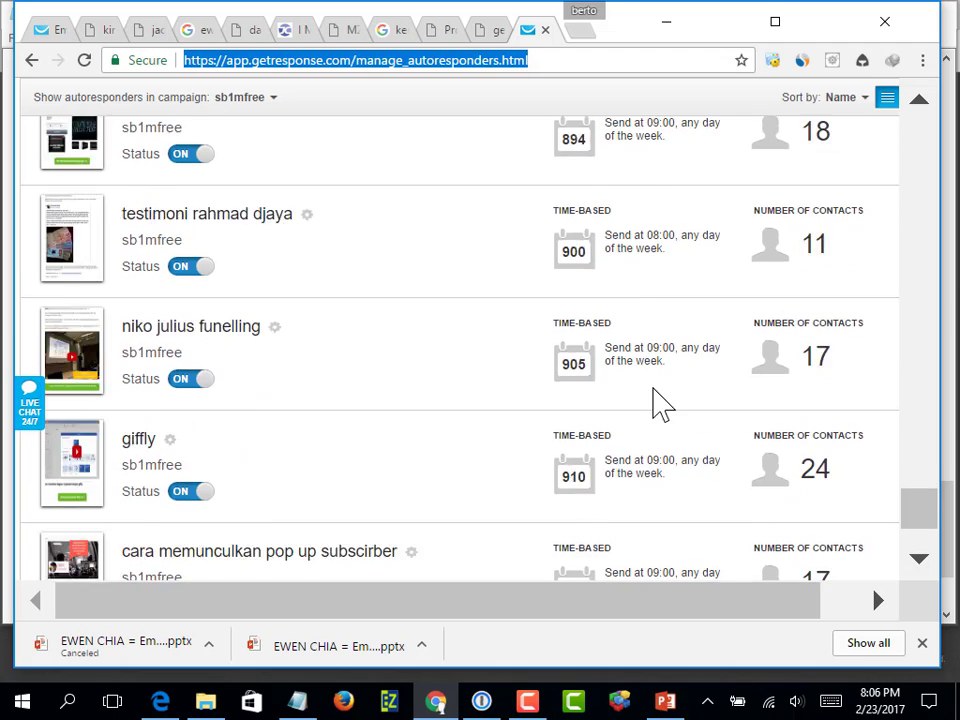
scroll(870, 500, up, 3)
drag(932, 514, 921, 129)
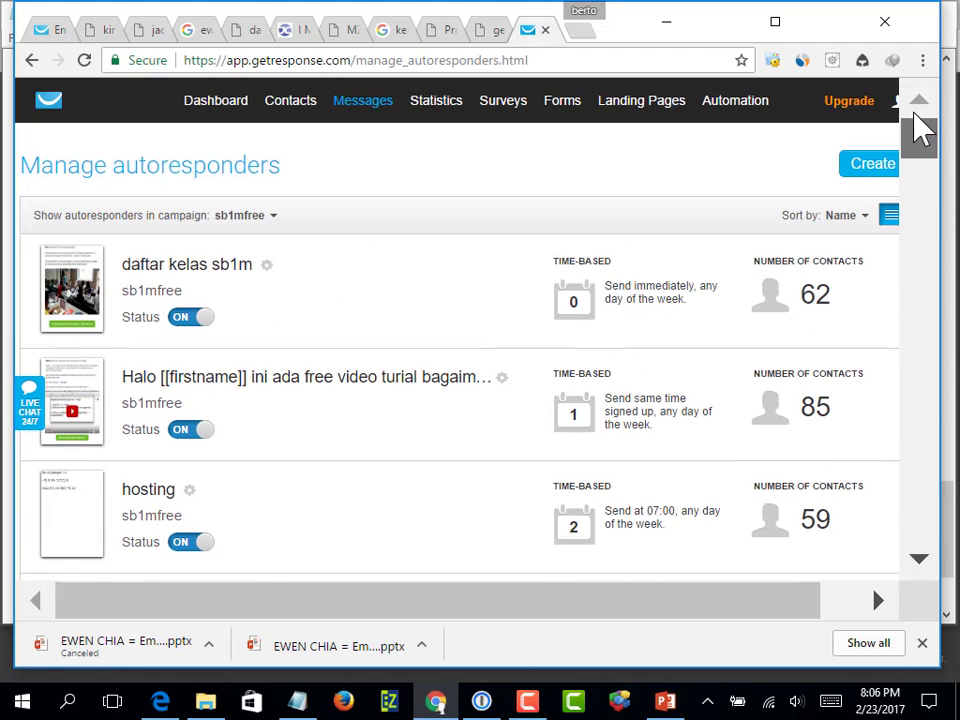
Create a new sb1mfree autoresponder and change its On day value from 958 to 9000.
click(874, 168)
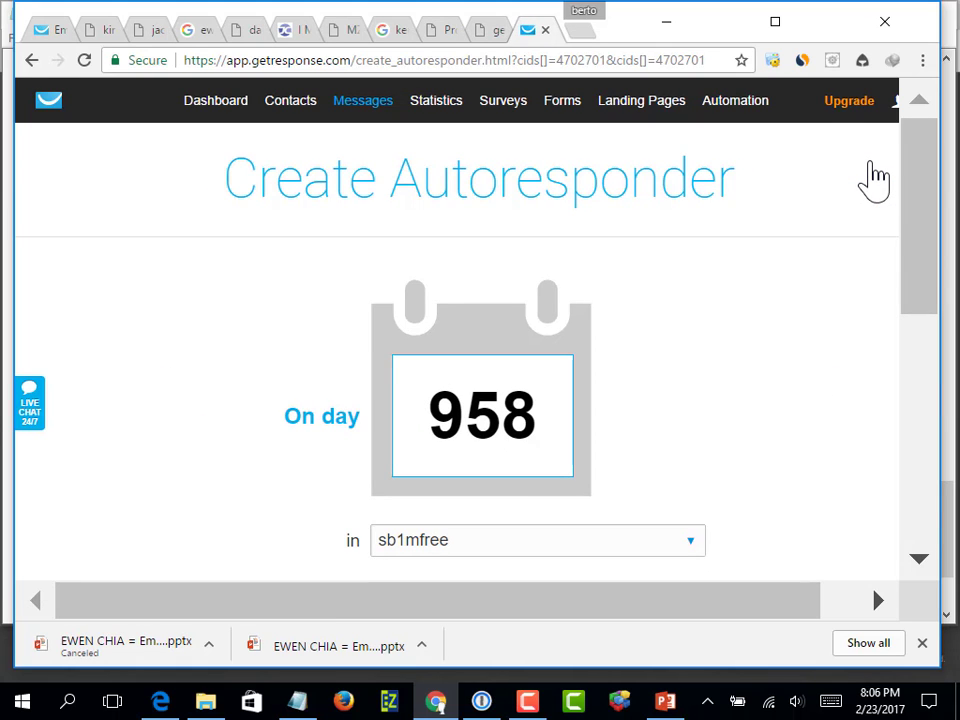
scroll(760, 372, down, 1)
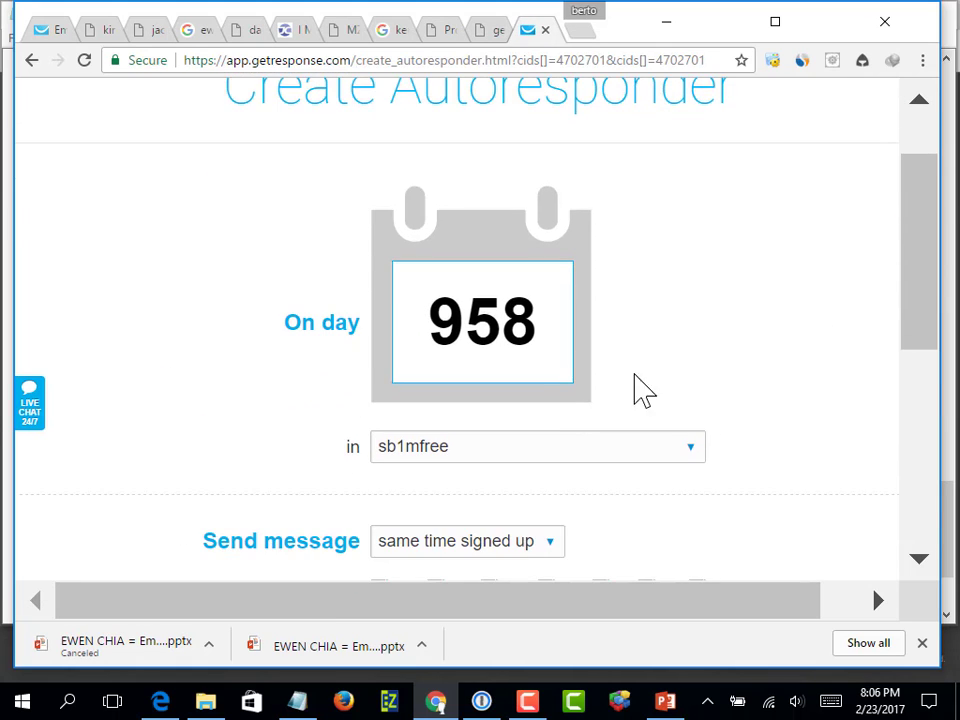
drag(430, 312, 518, 330)
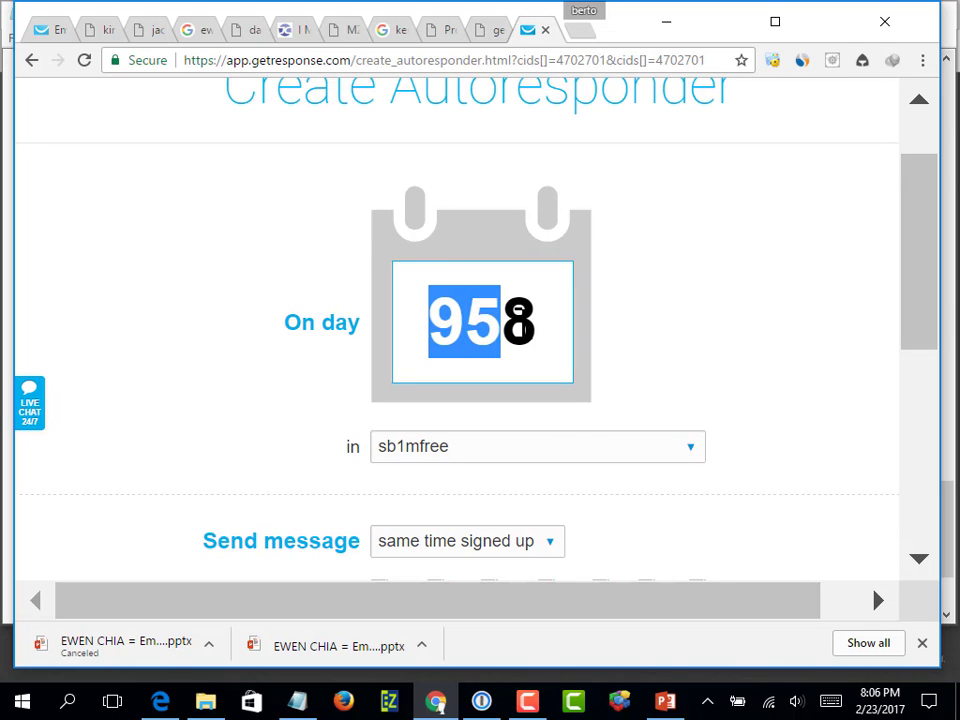
drag(542, 332, 431, 325)
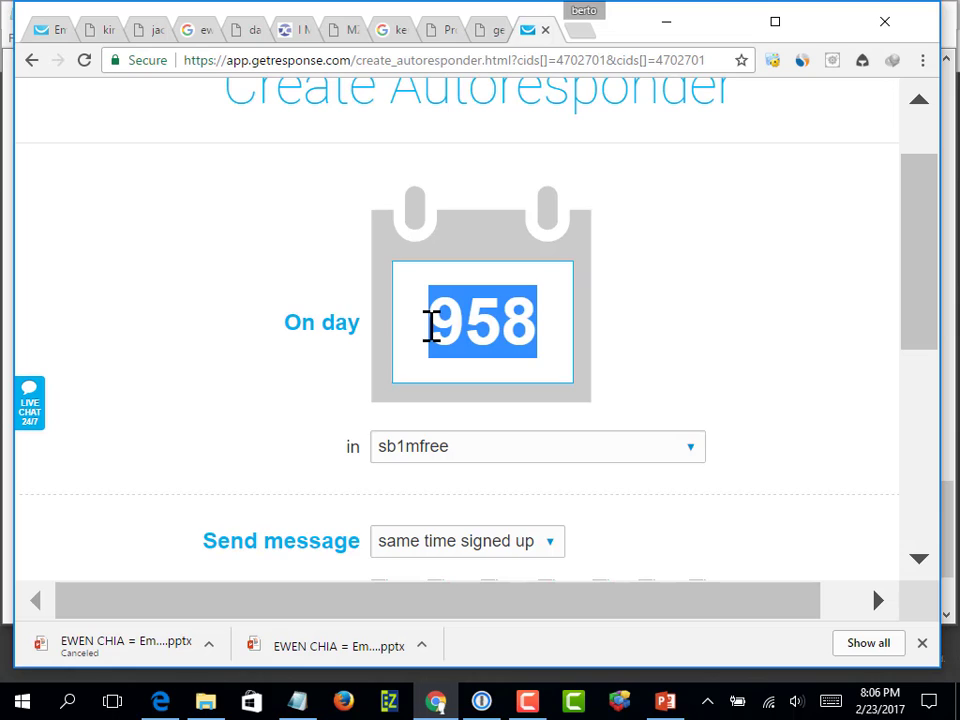
text(10)
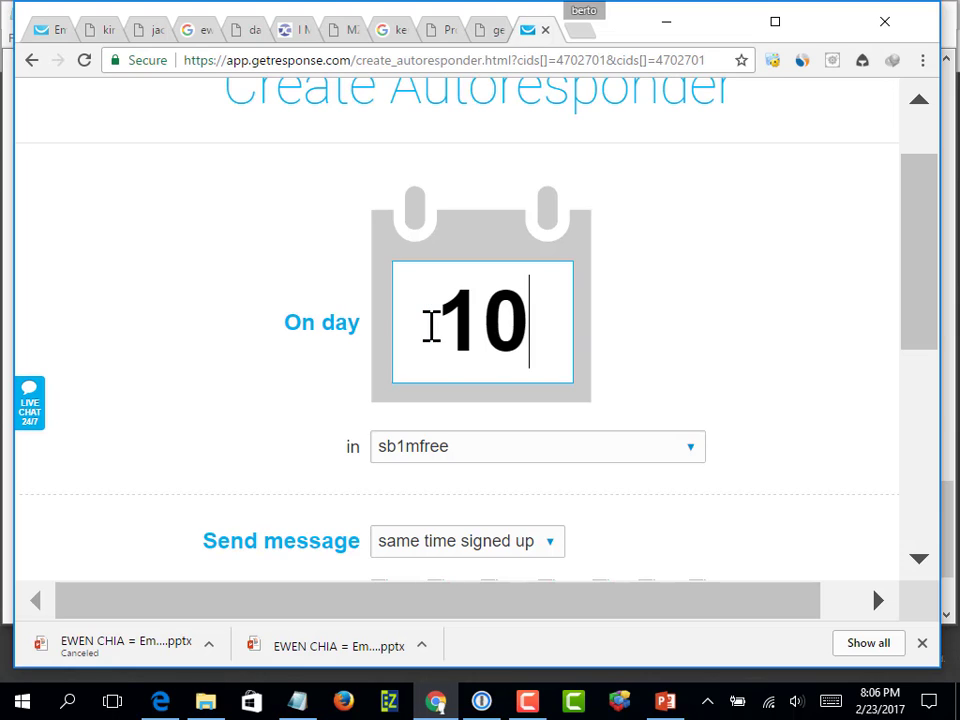
text(00)
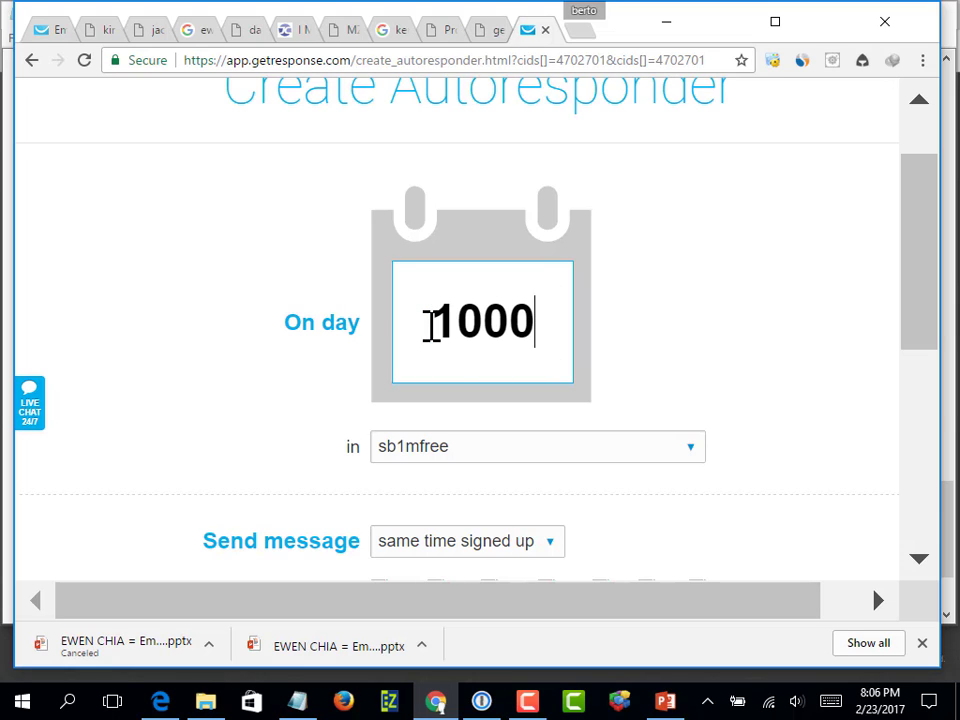
key(BackSpace)
key(BackSpace)
key(BackSpace)
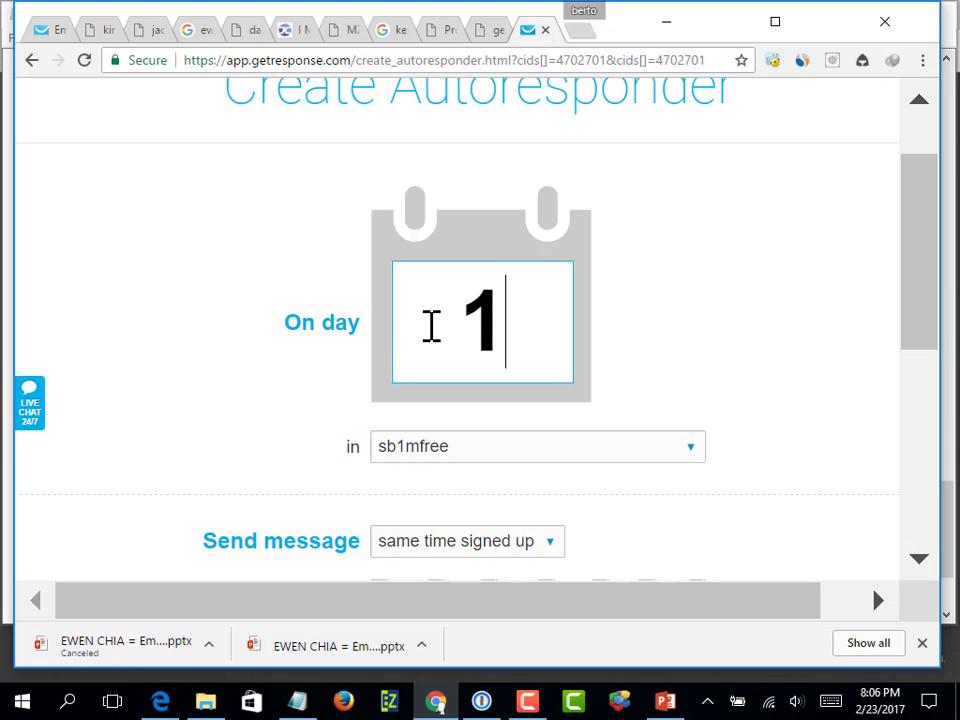
key(BackSpace)
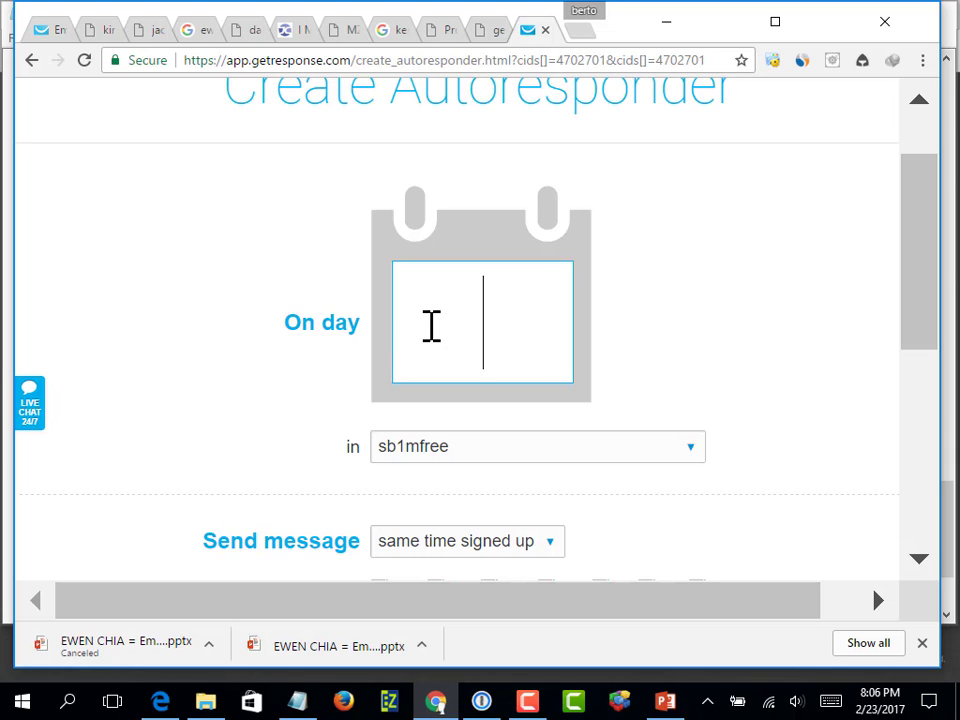
text(9000)
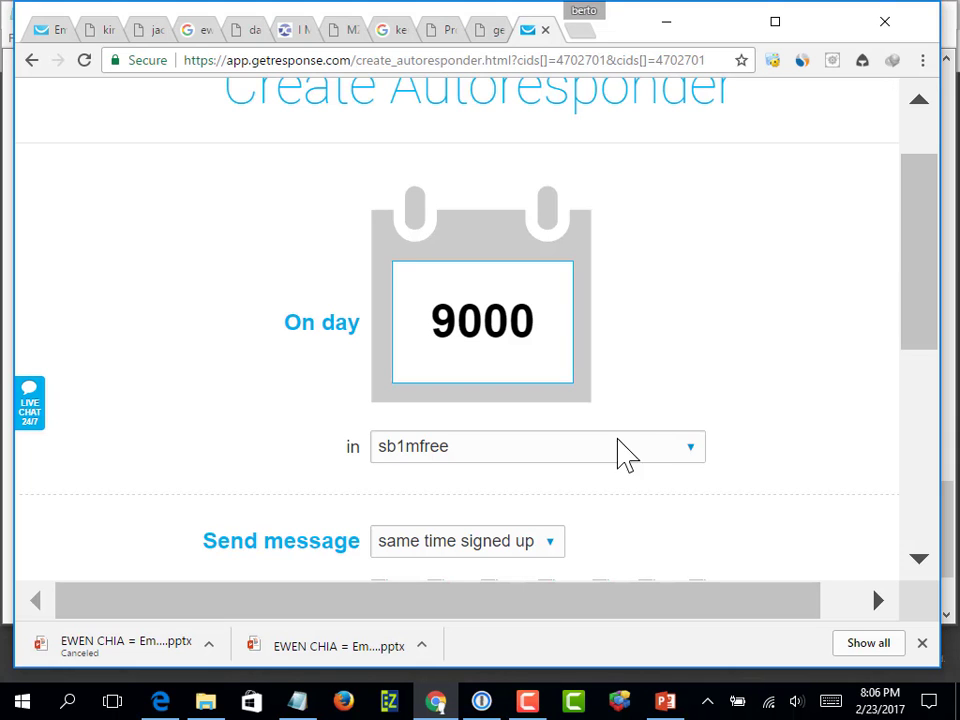
scroll(626, 455, down, 2)
Set the day-9000 autoresponder to send exactly at 09:00.
click(541, 358)
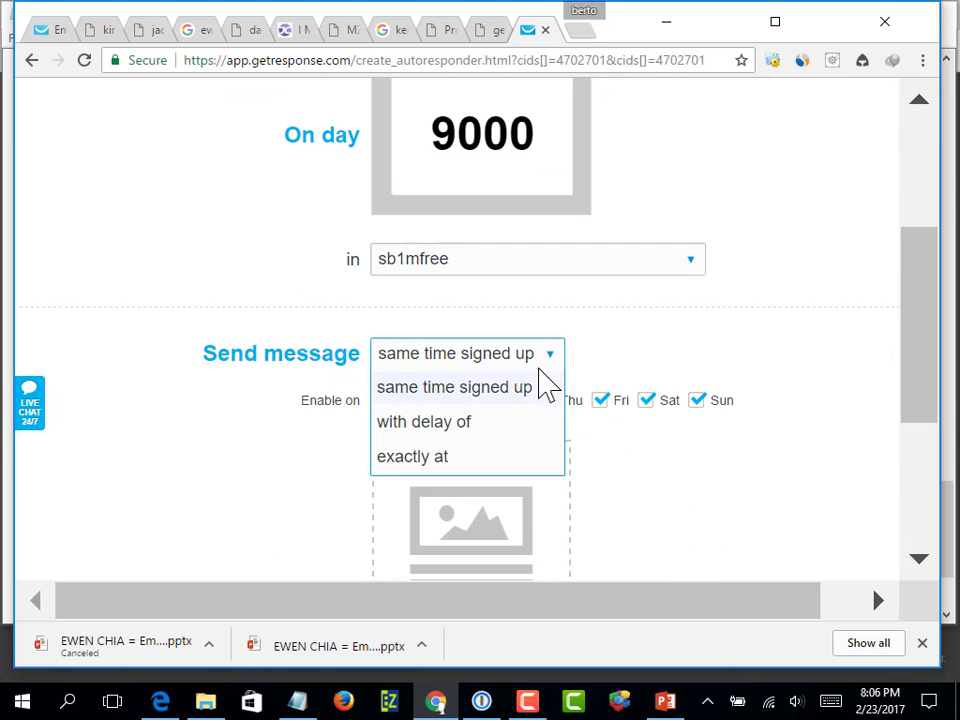
click(476, 463)
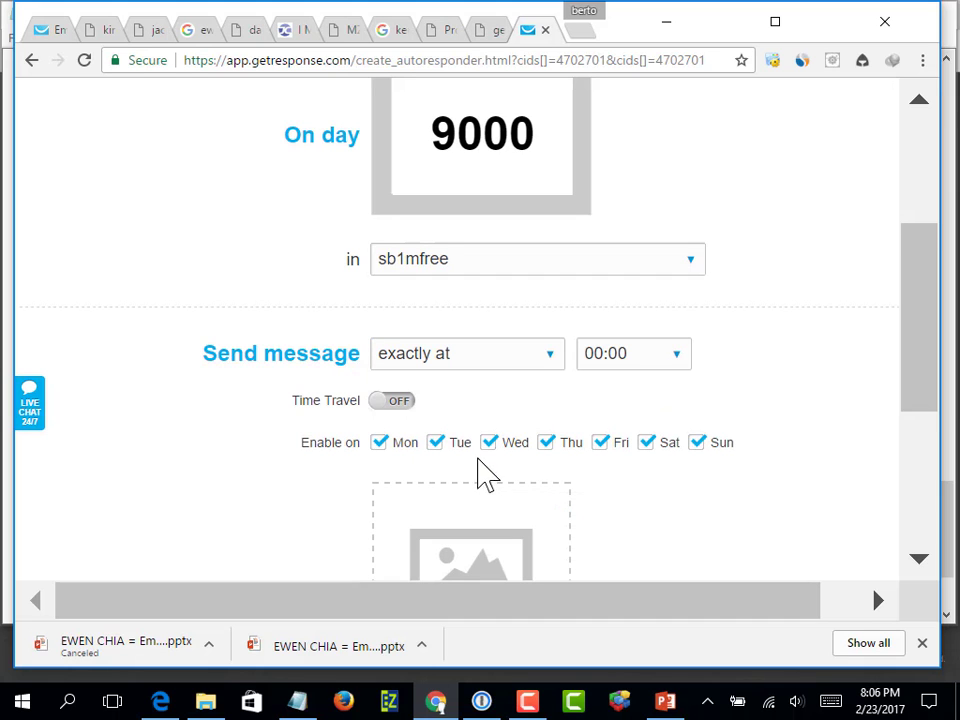
click(666, 362)
scroll(640, 452, down, 5)
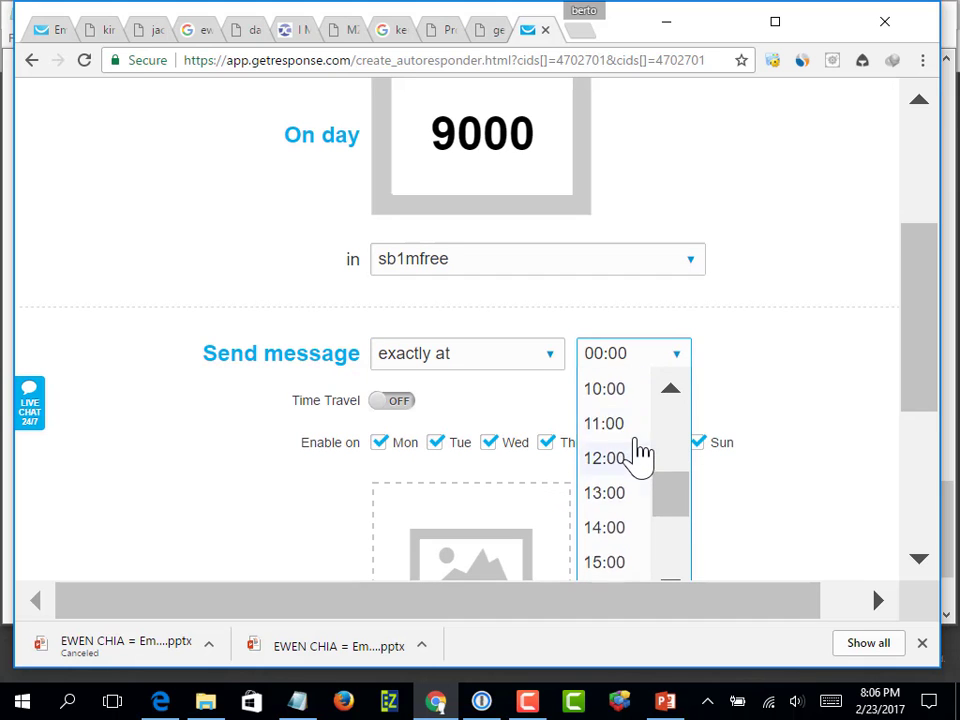
scroll(630, 445, up, 1)
click(623, 424)
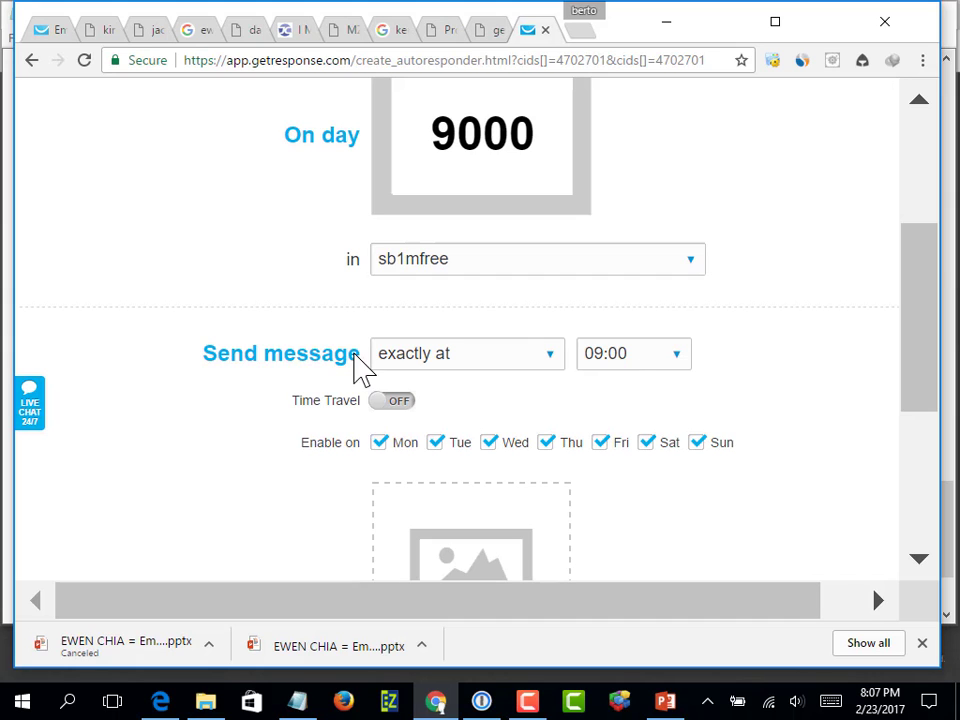
Enter 'cara dapat 2 juta sehari' as the autoresponder name and start a new email for it.
scroll(407, 411, down, 5)
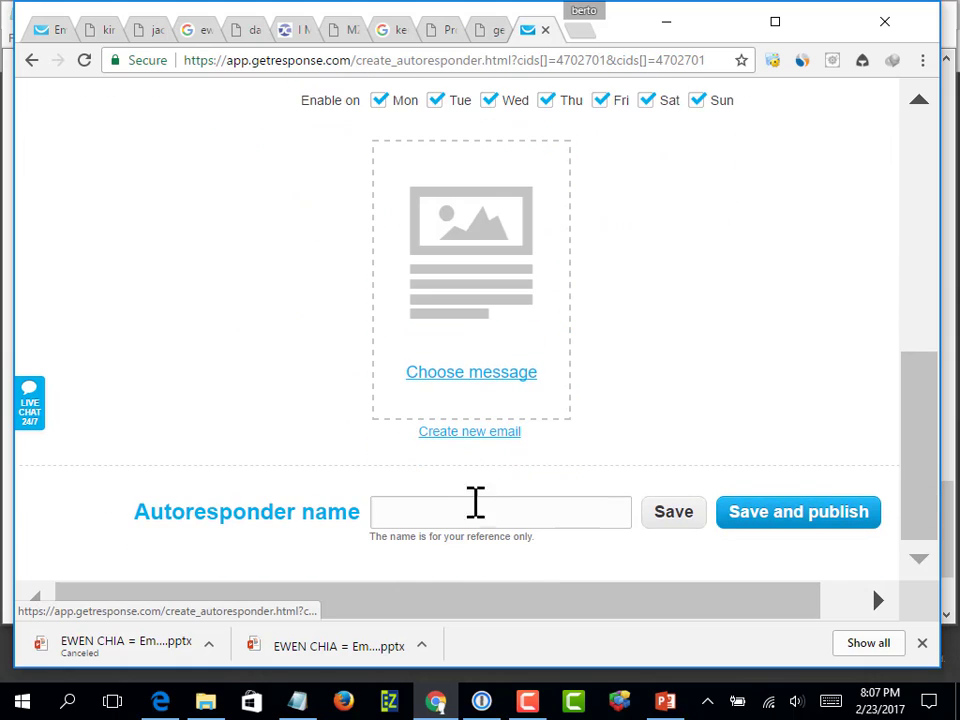
click(476, 510)
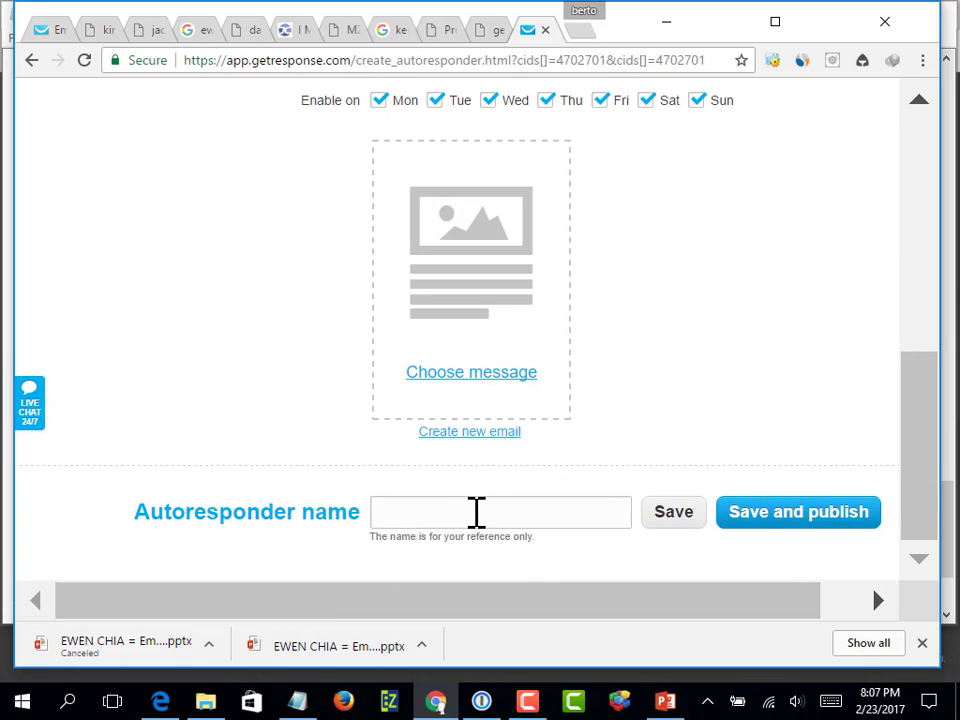
text(cara dapat 2 juta sehari)
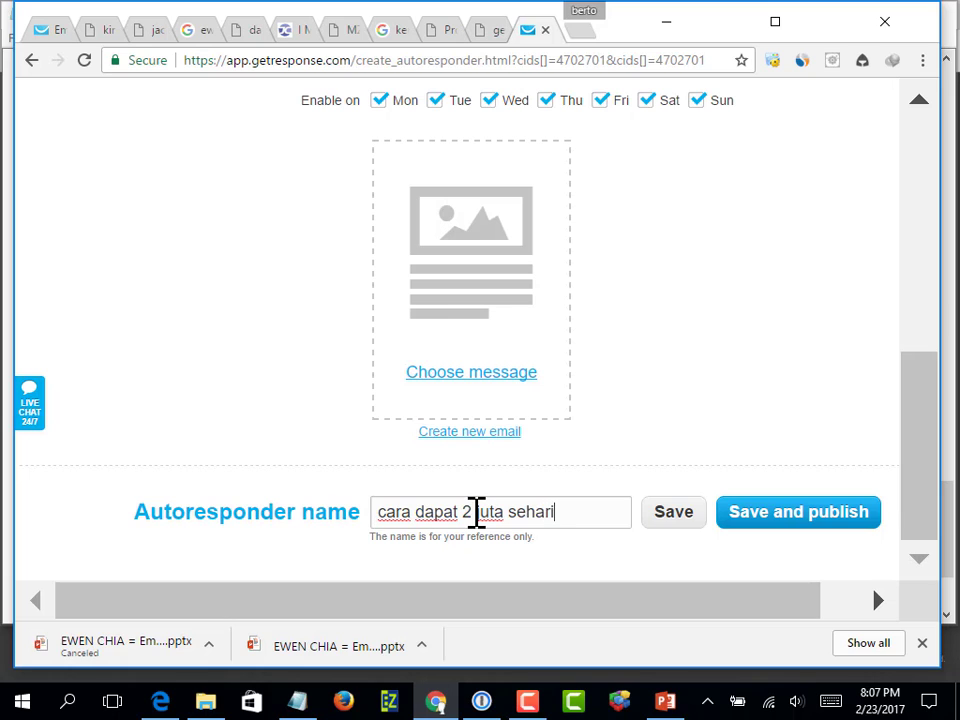
click(453, 435)
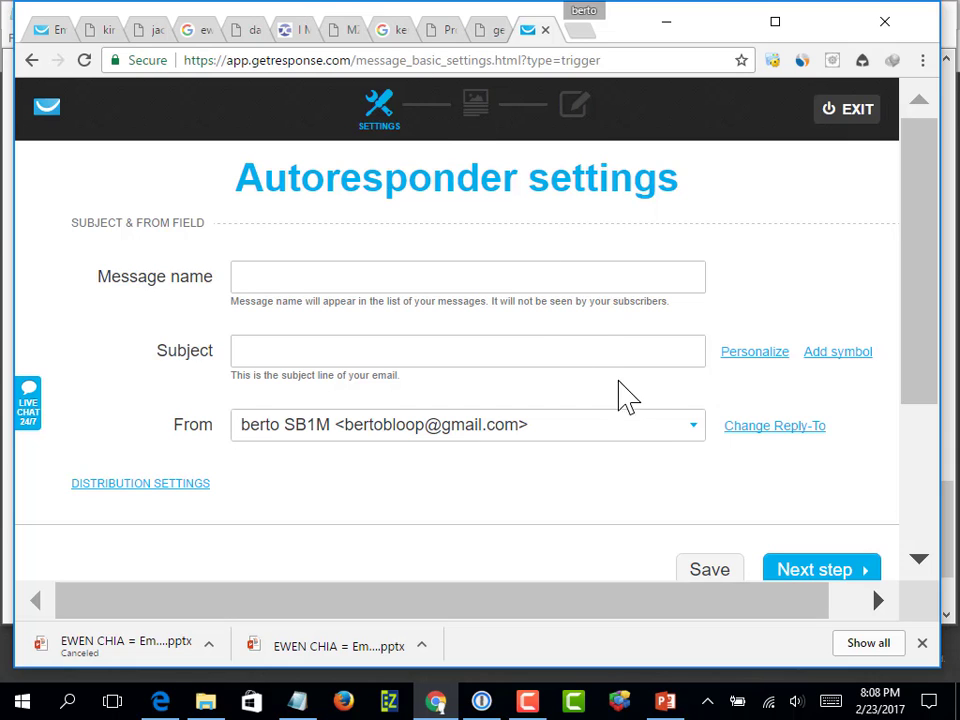
Review the sender address list, keeping the preselected sender unchanged.
click(635, 427)
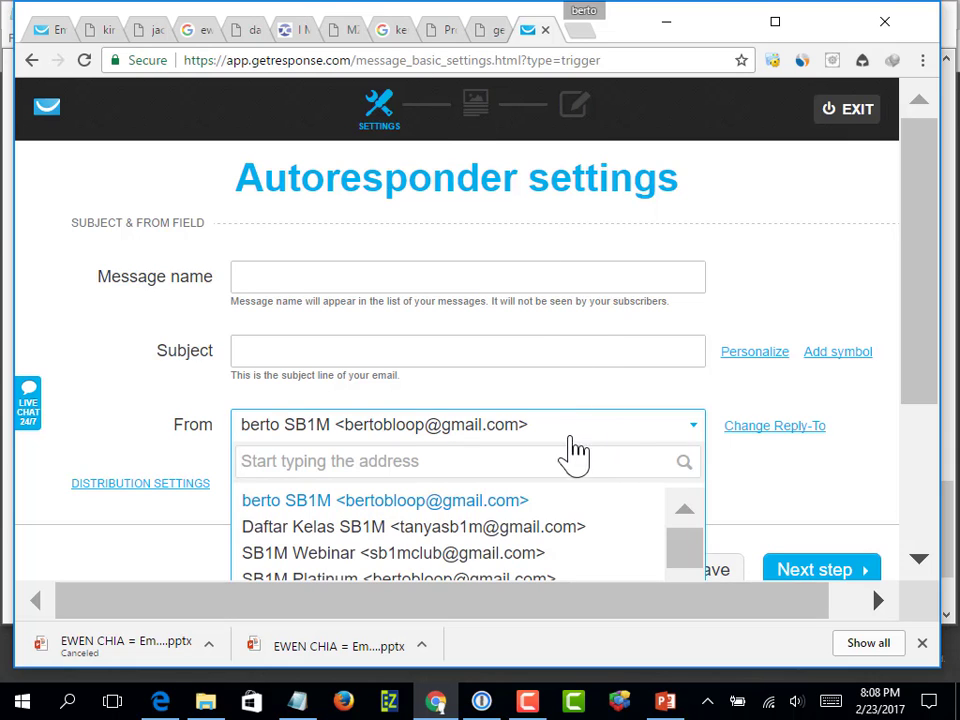
scroll(750, 478, down, 1)
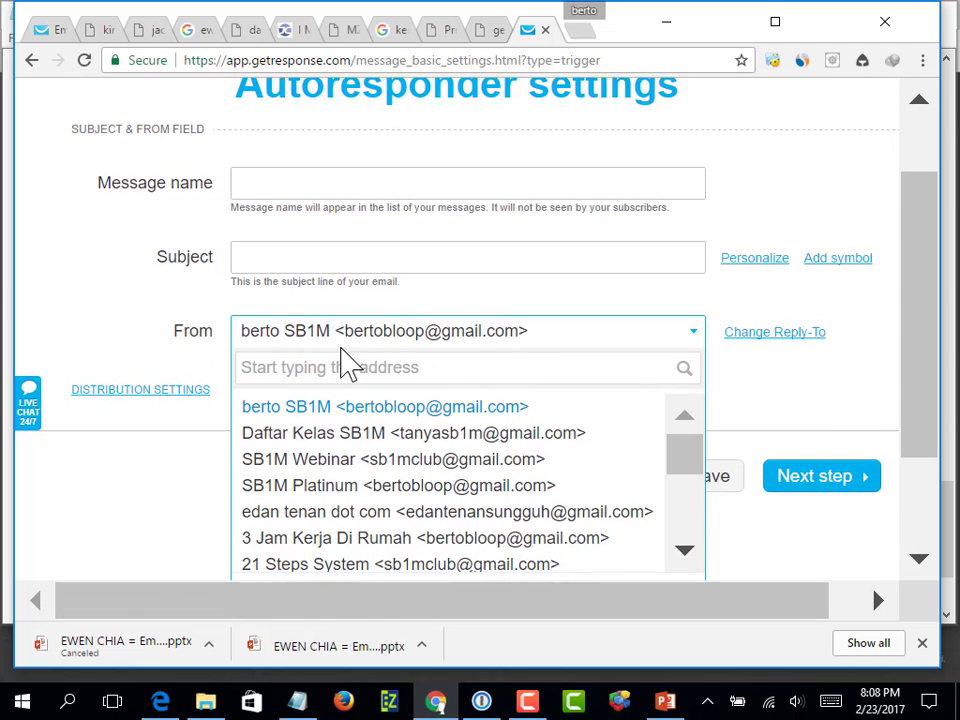
scroll(386, 430, down, 5)
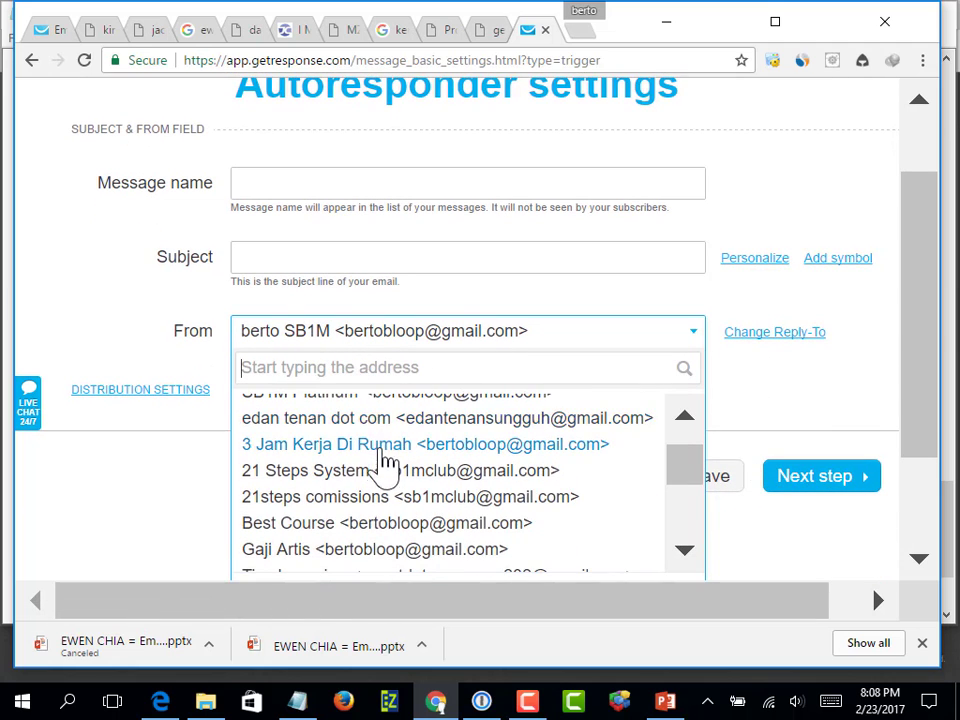
scroll(375, 476, down, 1)
scroll(360, 476, up, 1)
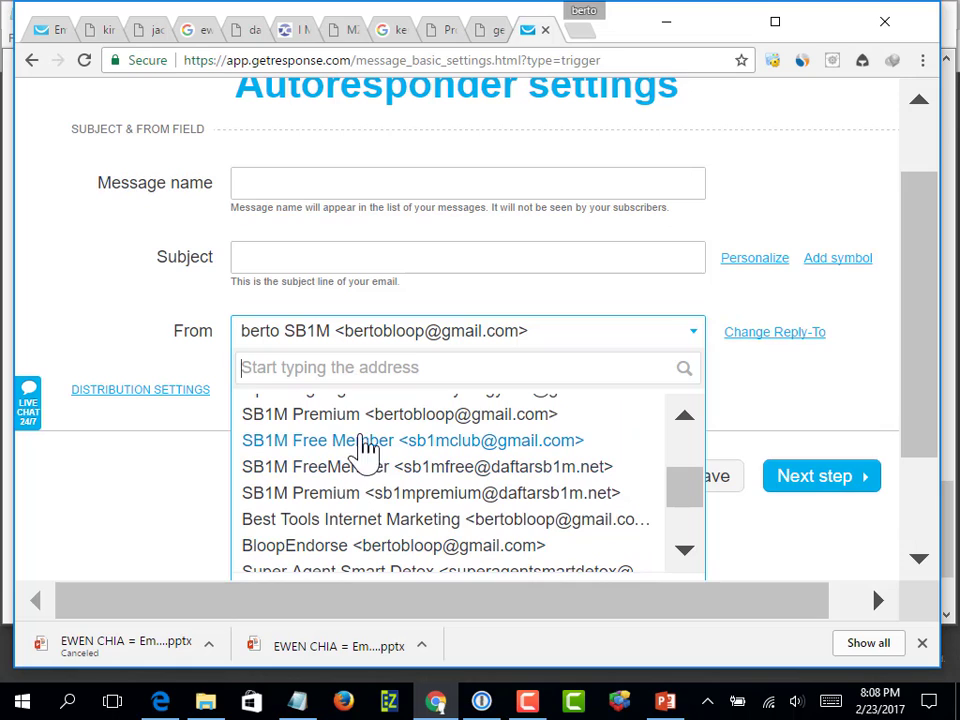
click(185, 314)
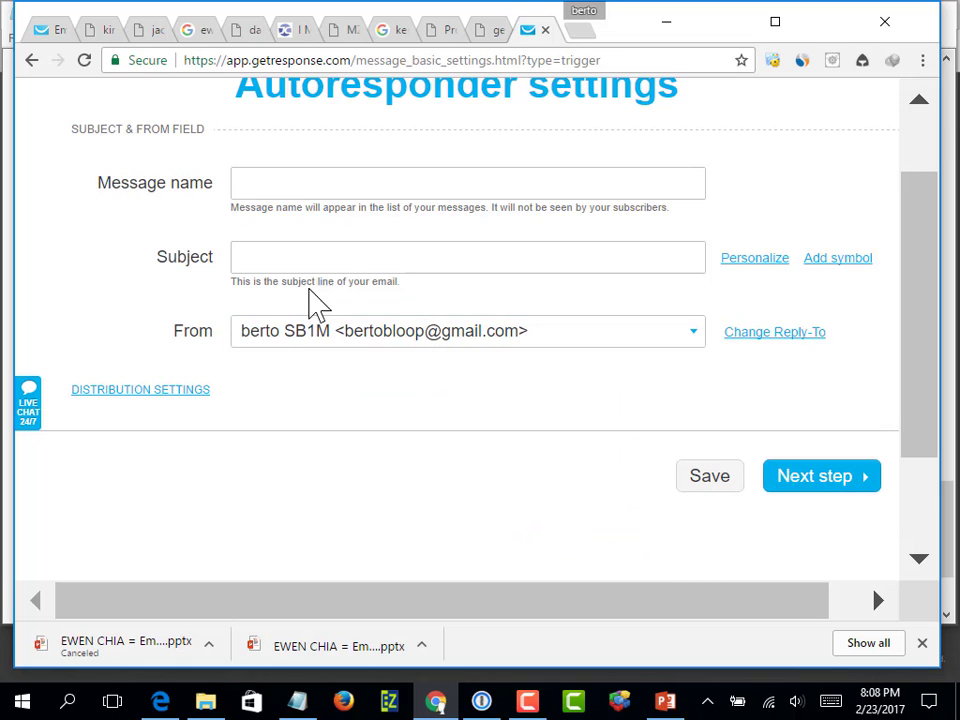
Set the subject to 'halo bu [[firstname]]' using the first-name personalization tag.
click(356, 262)
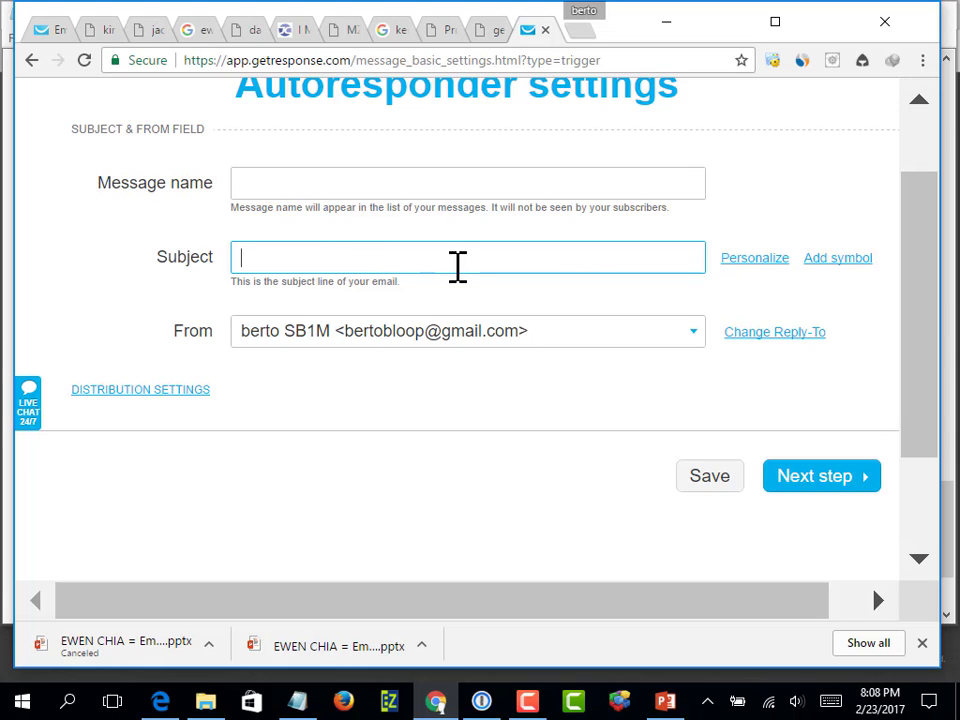
text(halo)
click(752, 260)
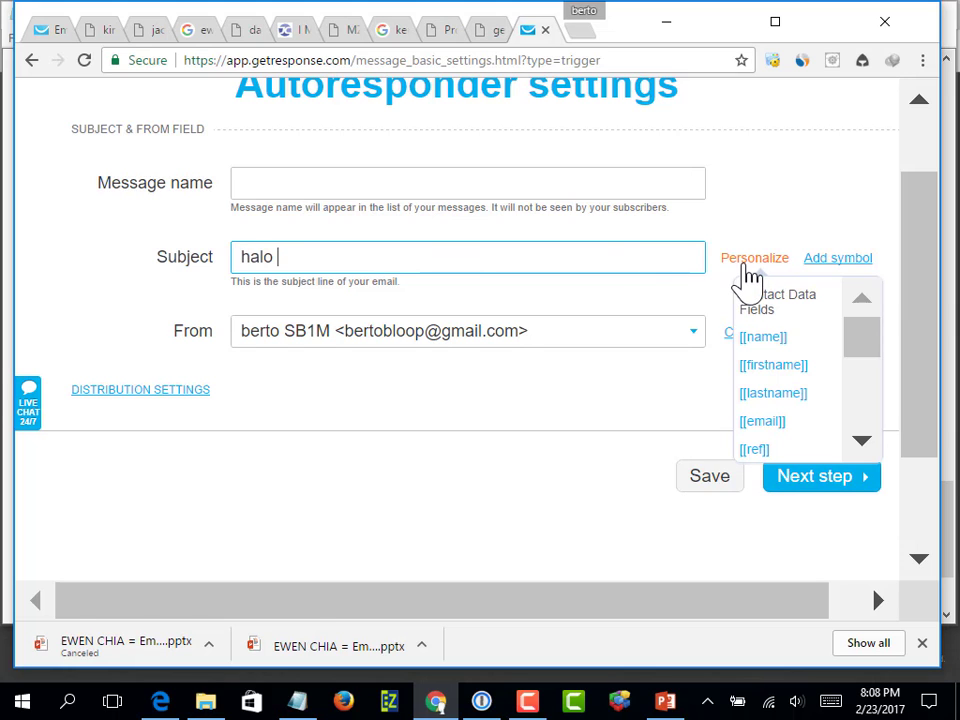
click(767, 368)
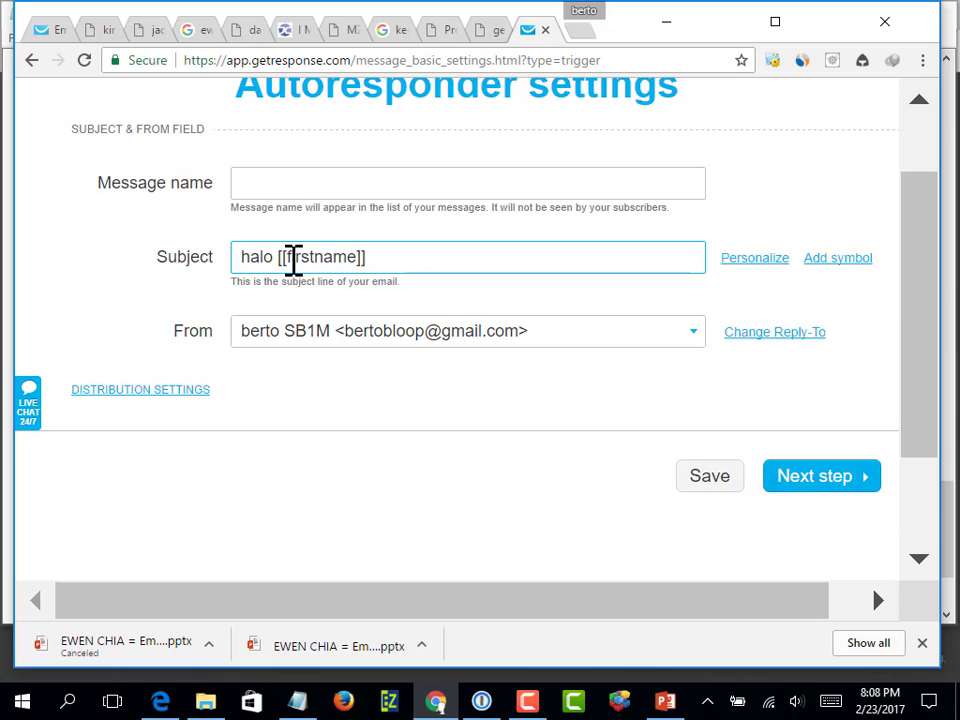
click(736, 264)
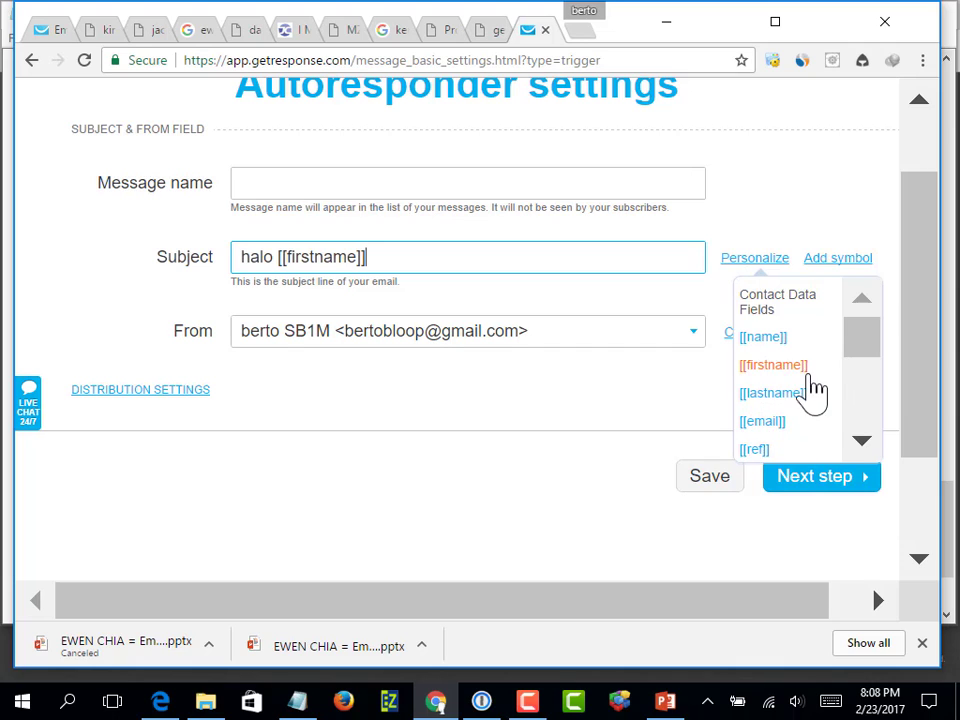
scroll(815, 390, down, 3)
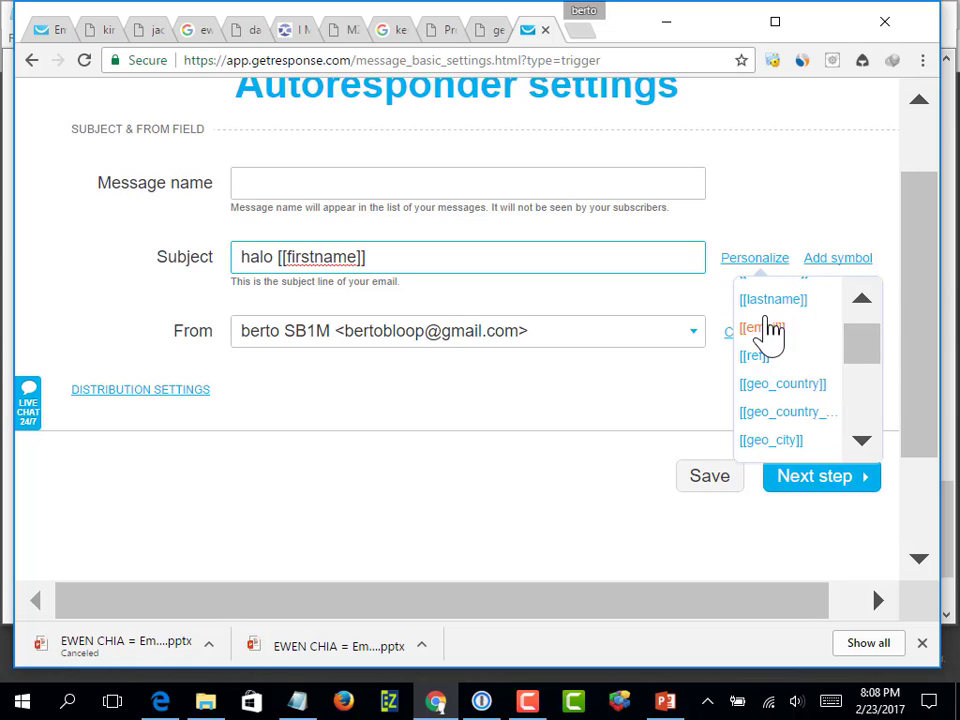
scroll(786, 368, up, 3)
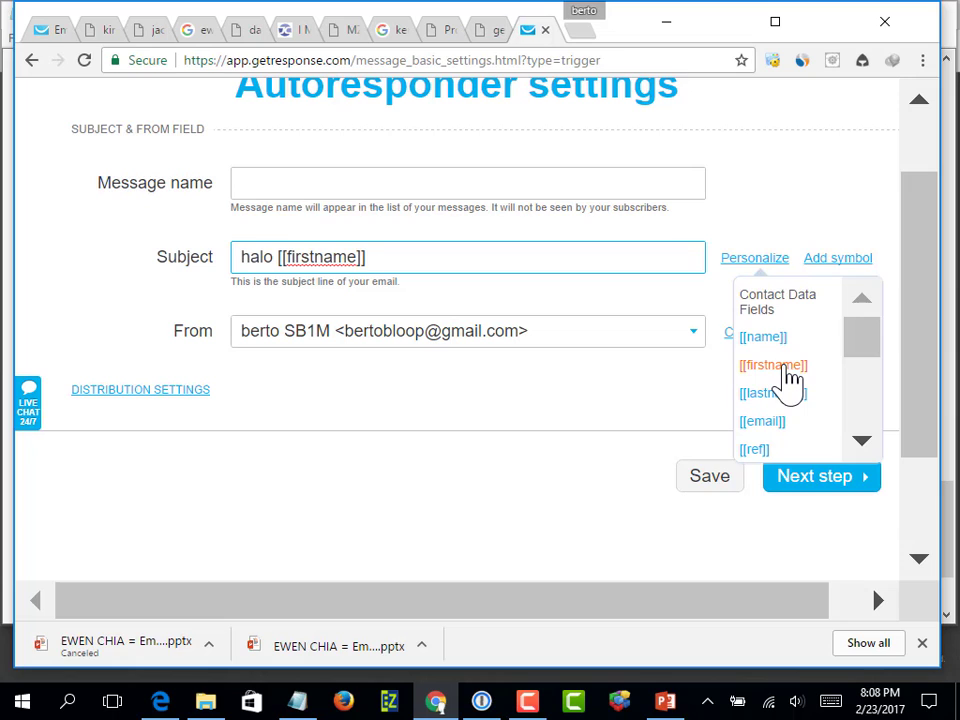
click(281, 257)
text(bu)
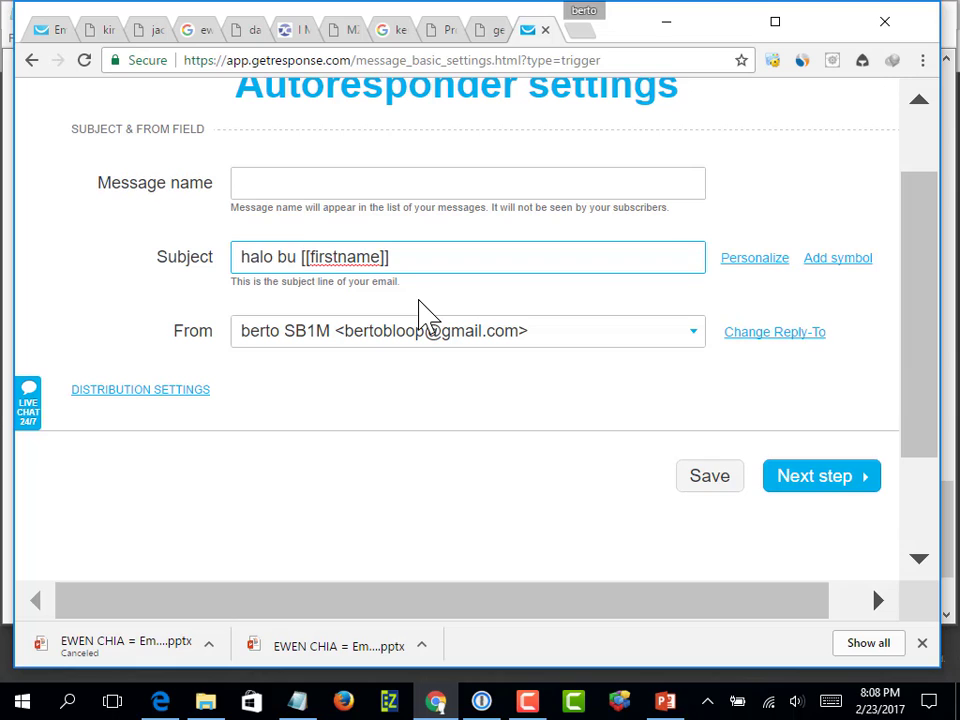
Remove 'bu' from the subject, leaving 'halo [[firstname]]'.
key(BackSpace)
key(BackSpace)
key(BackSpace)
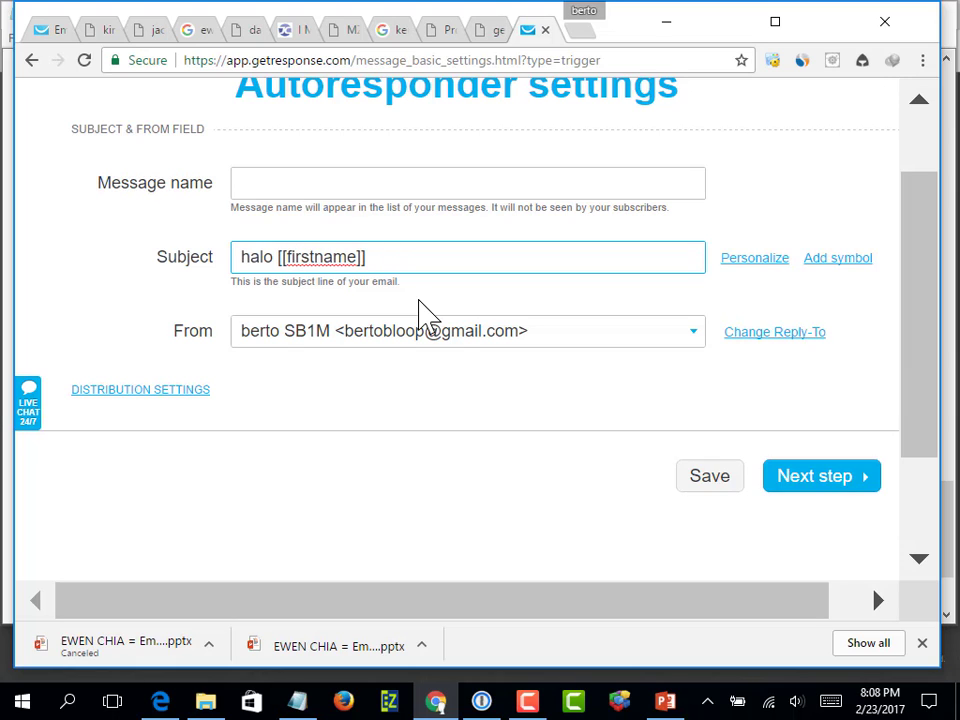
text(ta)
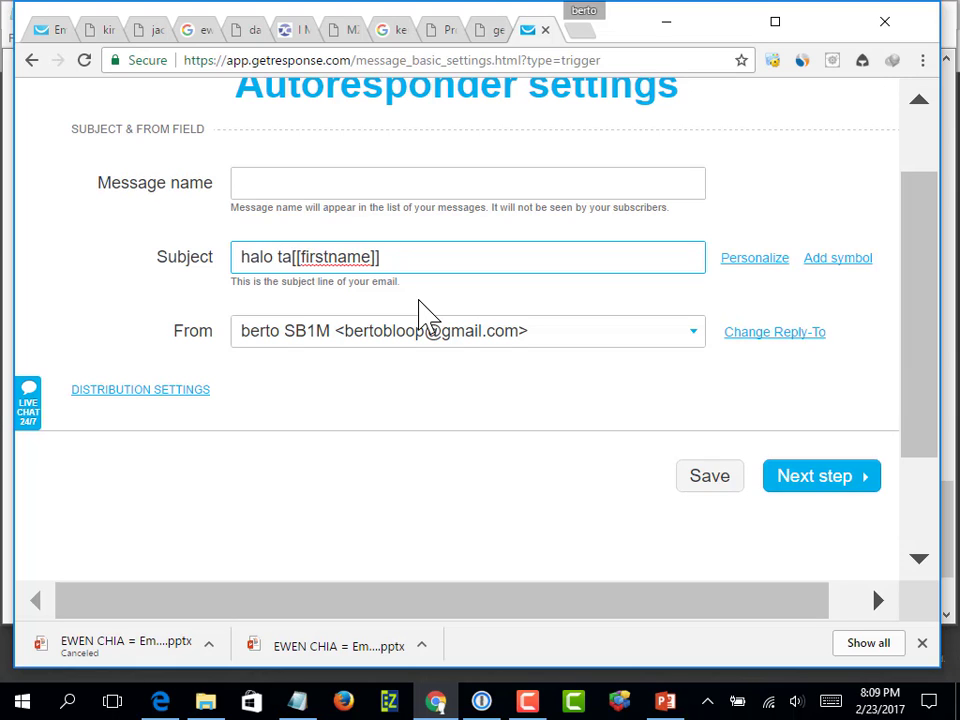
key(BackSpace)
key(BackSpace)
text(om )
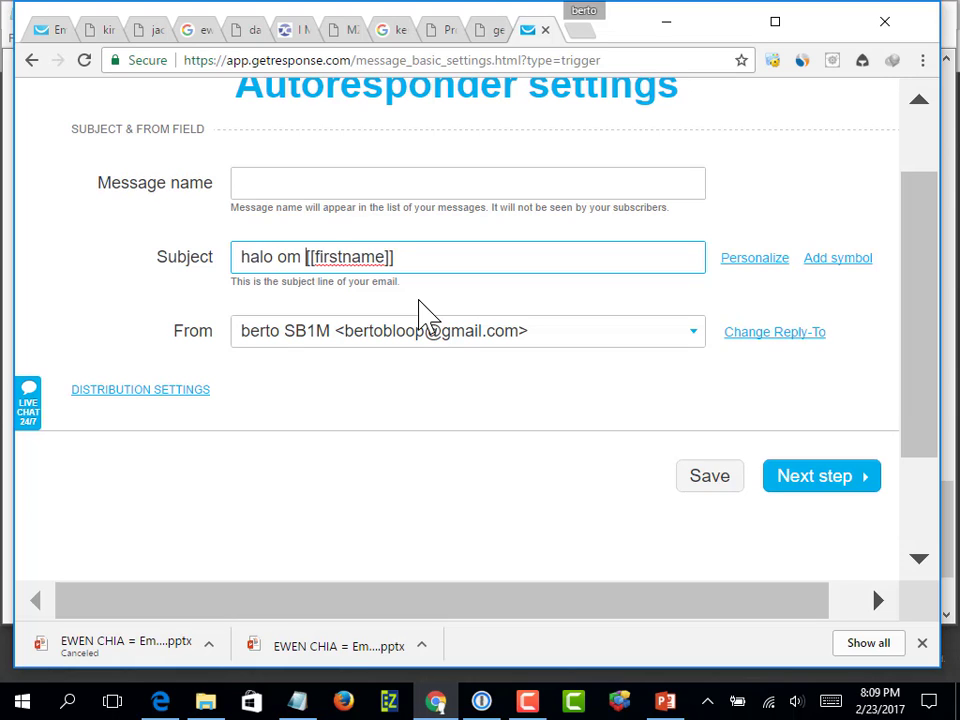
text(t)
key(BackSpace)
key(BackSpace)
key(BackSpace)
key(BackSpace)
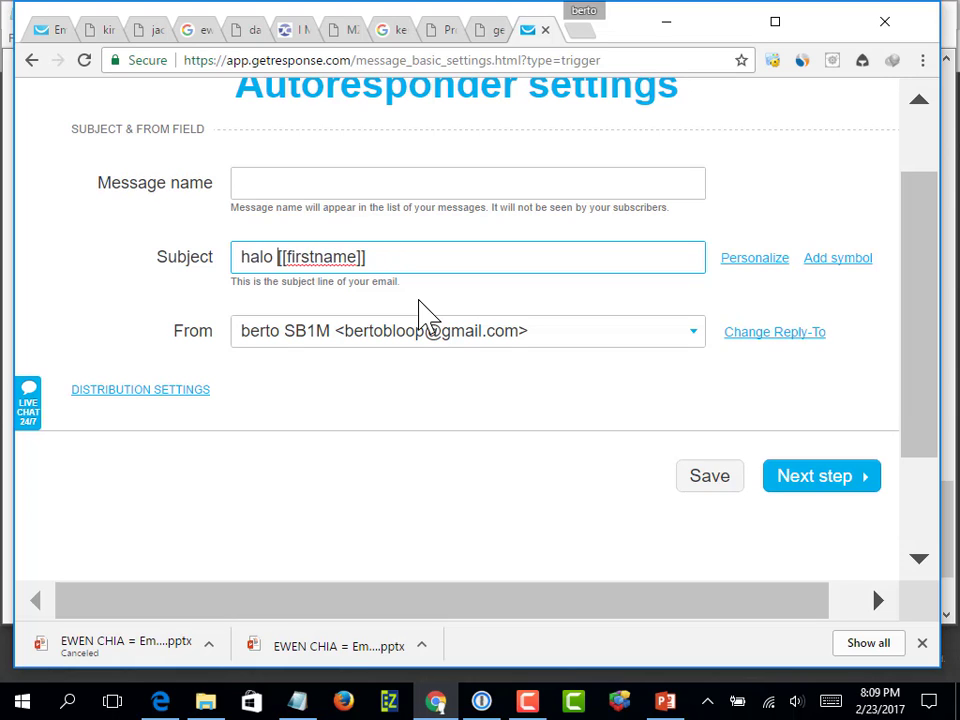
Append 'apa kabar sehat ? ini ada tutorial baru nih' to the subject and proceed to templates.
click(392, 257)
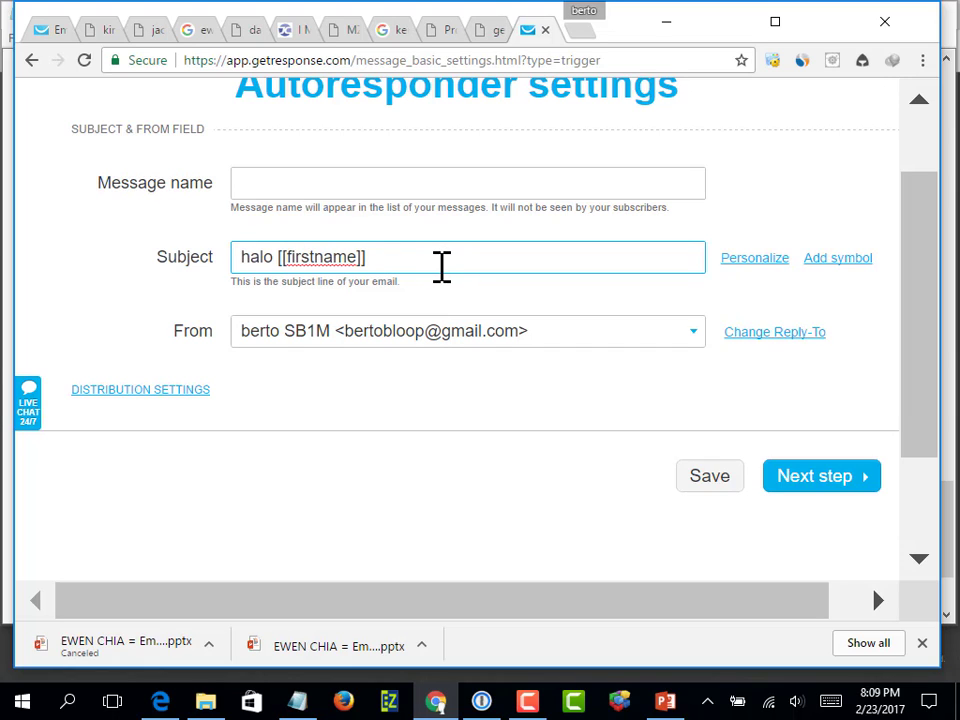
text(apa kabar seha)
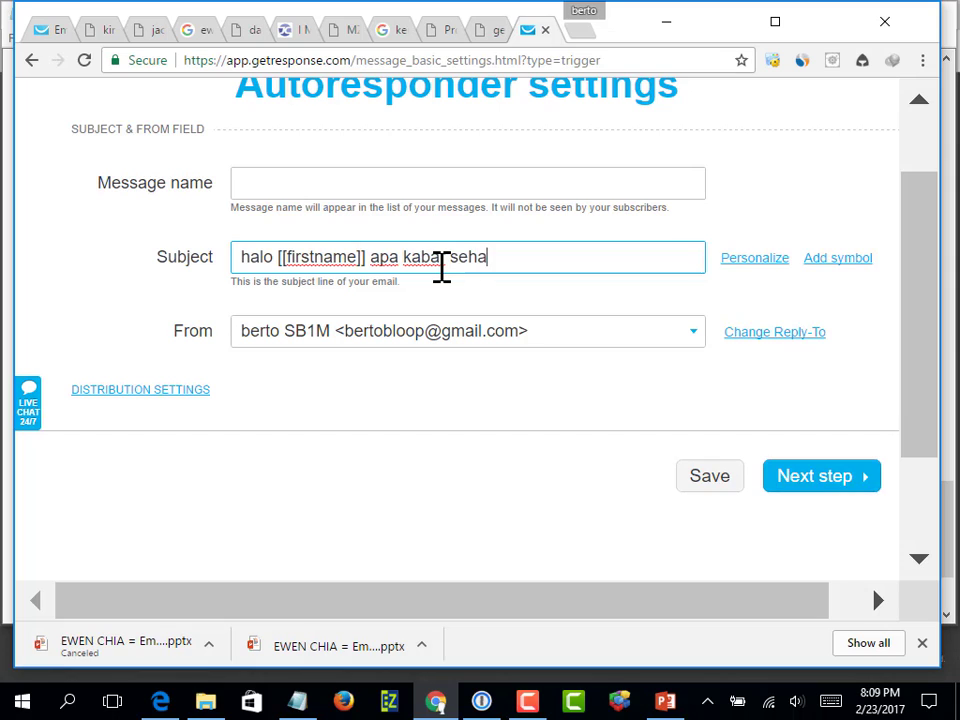
text(t ? ini di)
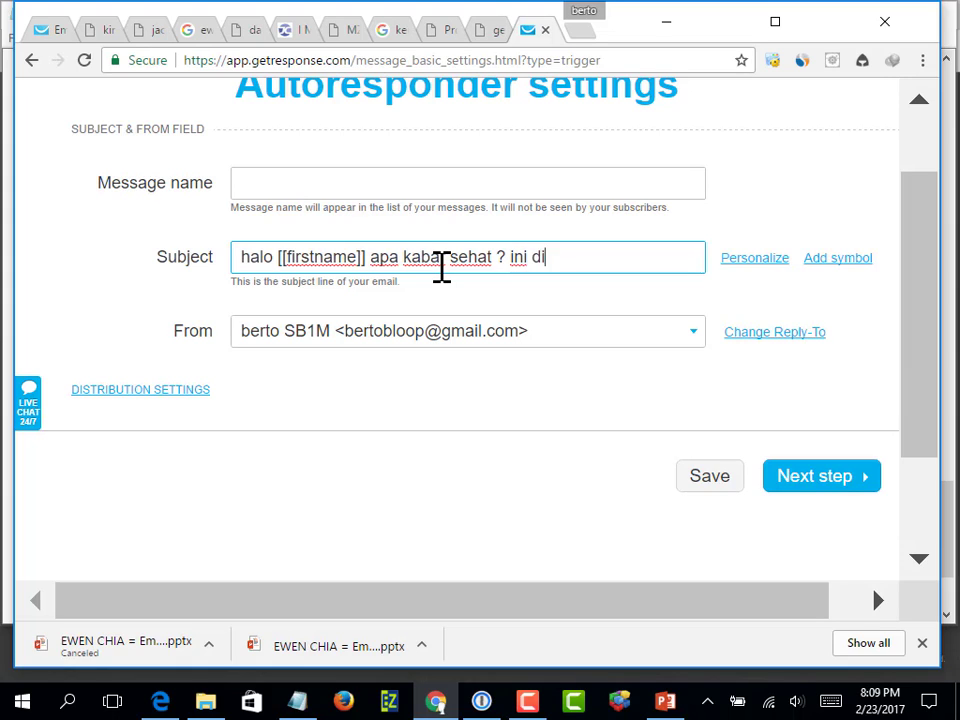
key(BackSpace)
key(BackSpace)
text(ada tuto)
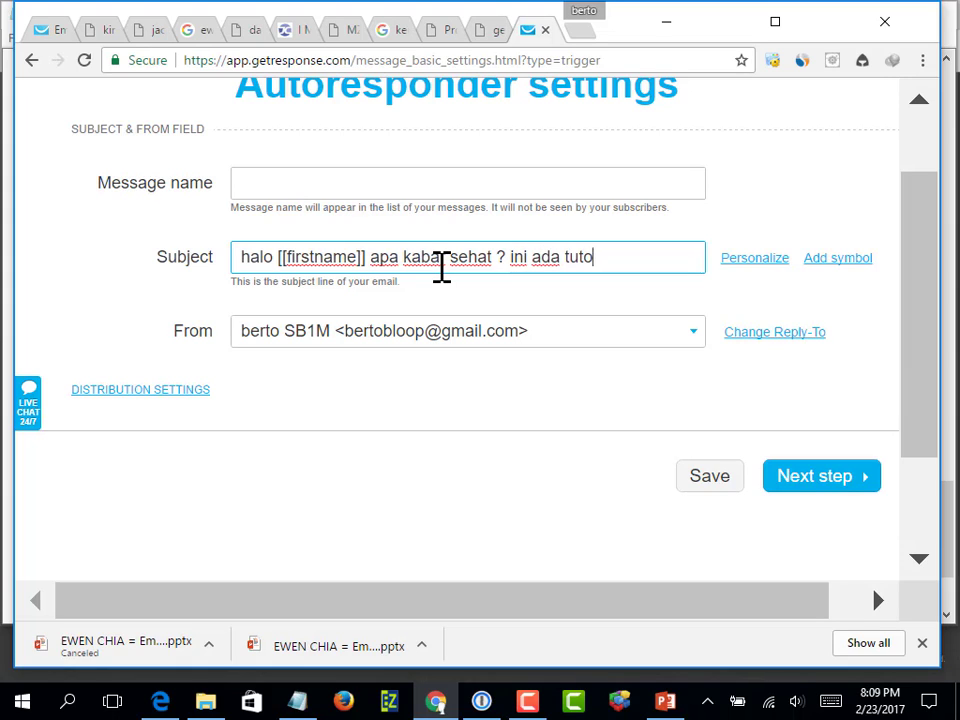
text(rial baru nih ..)
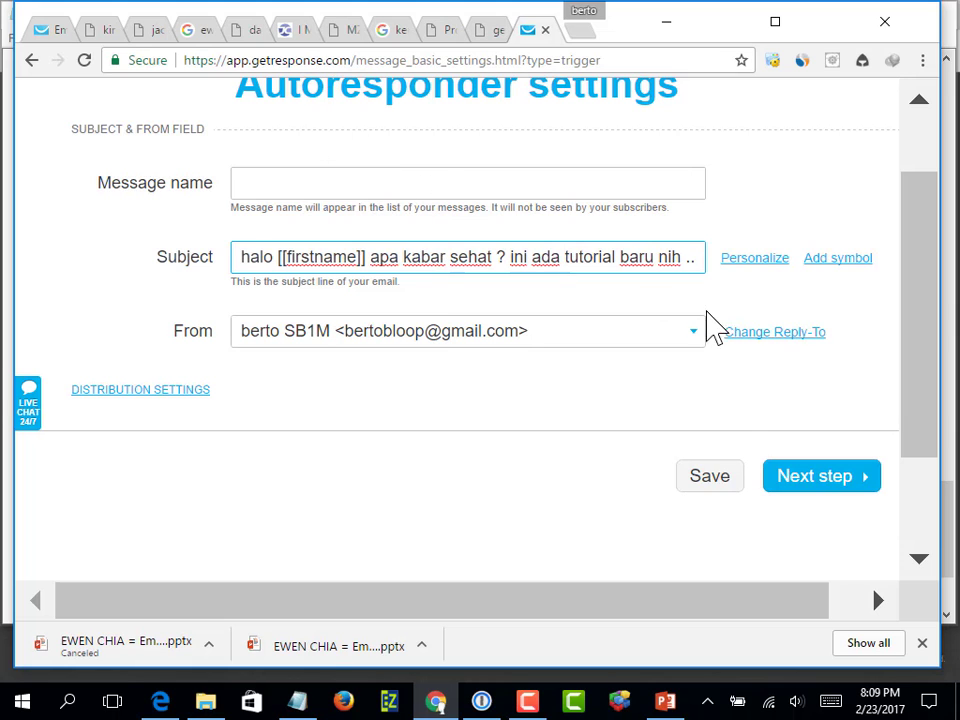
click(833, 498)
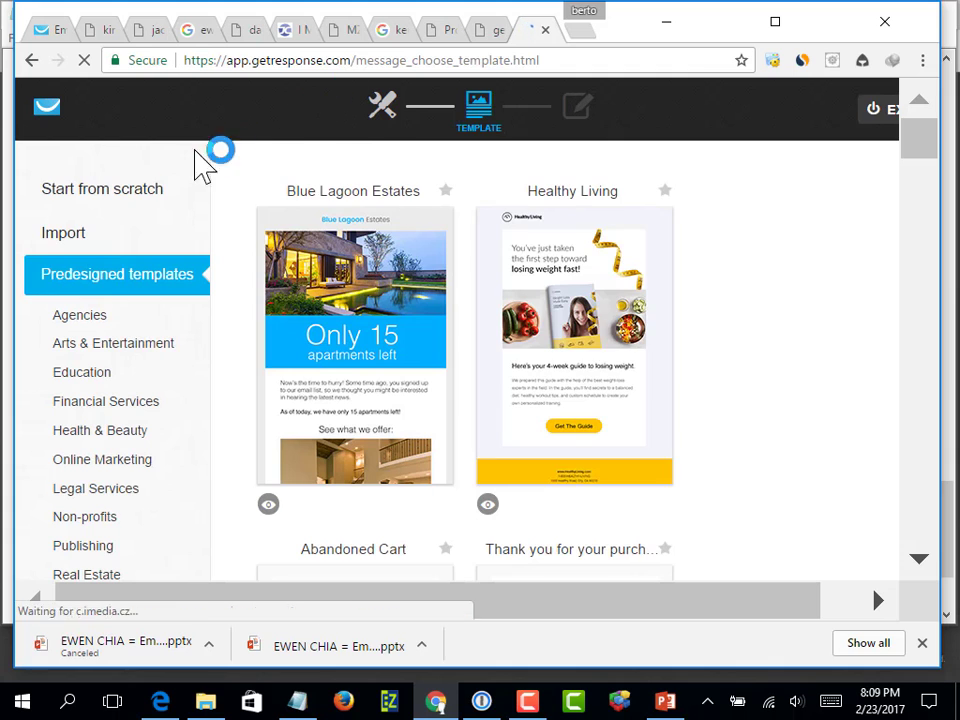
Show the Start from scratch blank layouts in the template step.
mouse_move(292, 268)
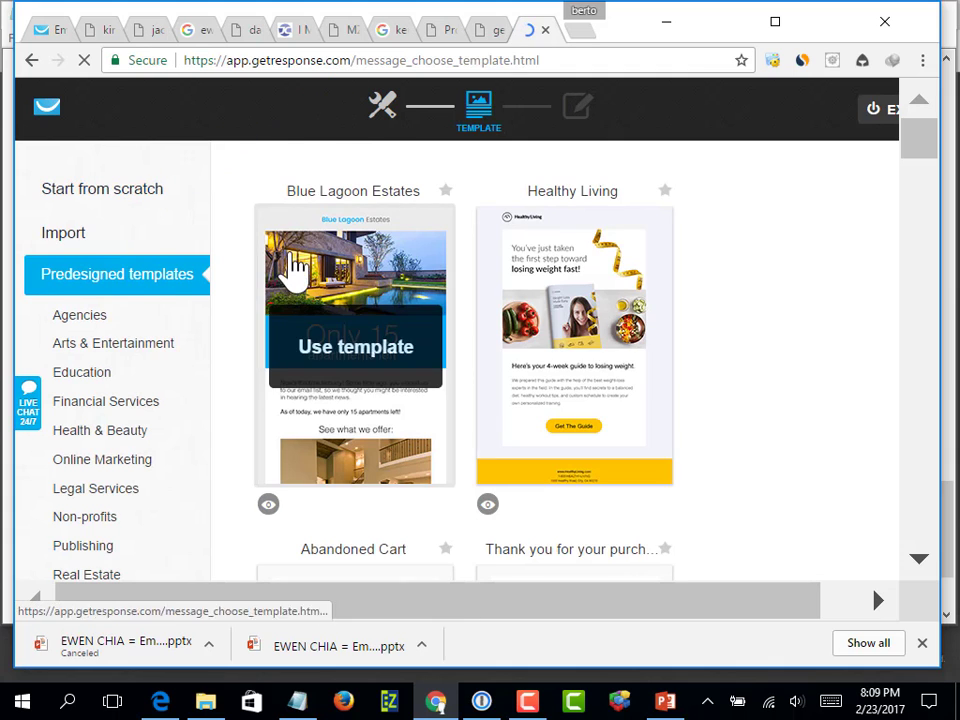
click(97, 186)
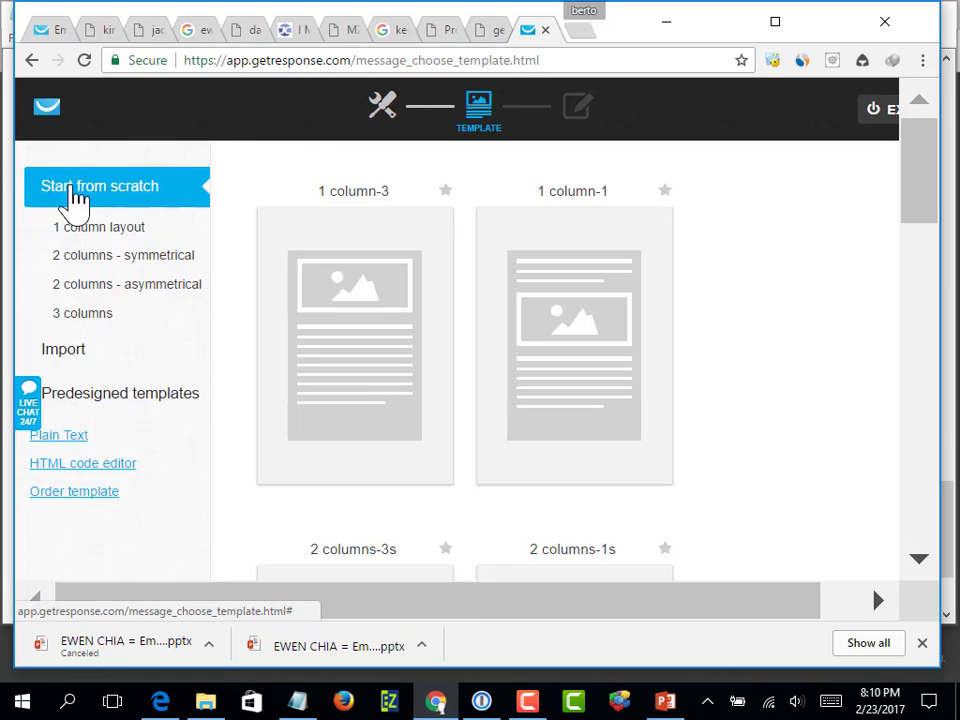
Open the 1 column-1 blank layout in the editor and shift the browser window left.
click(553, 280)
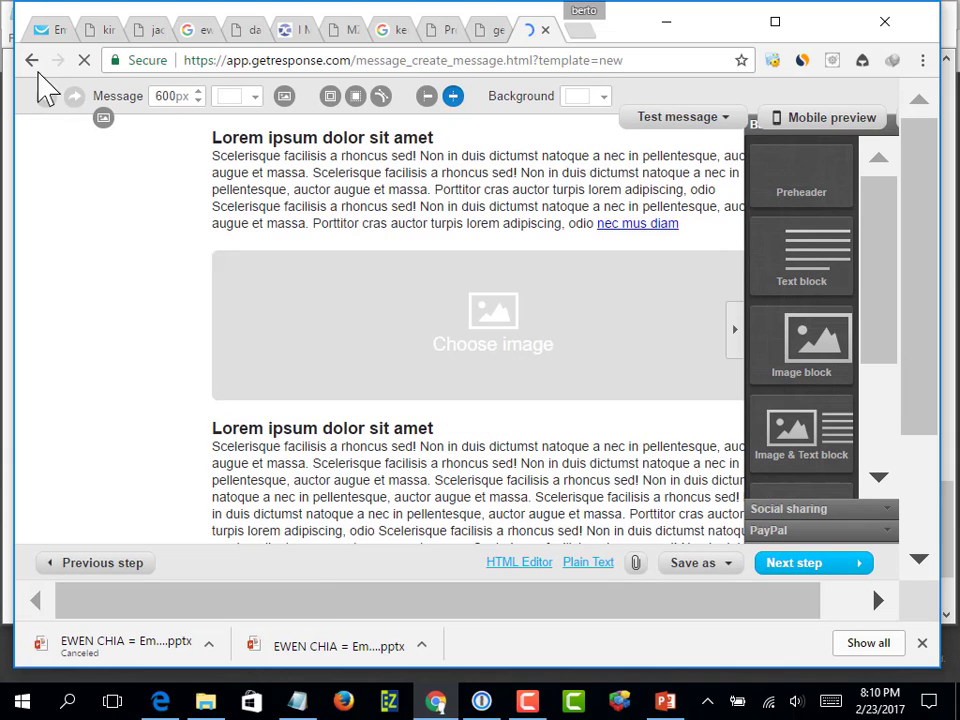
drag(15, 82, 108, 84)
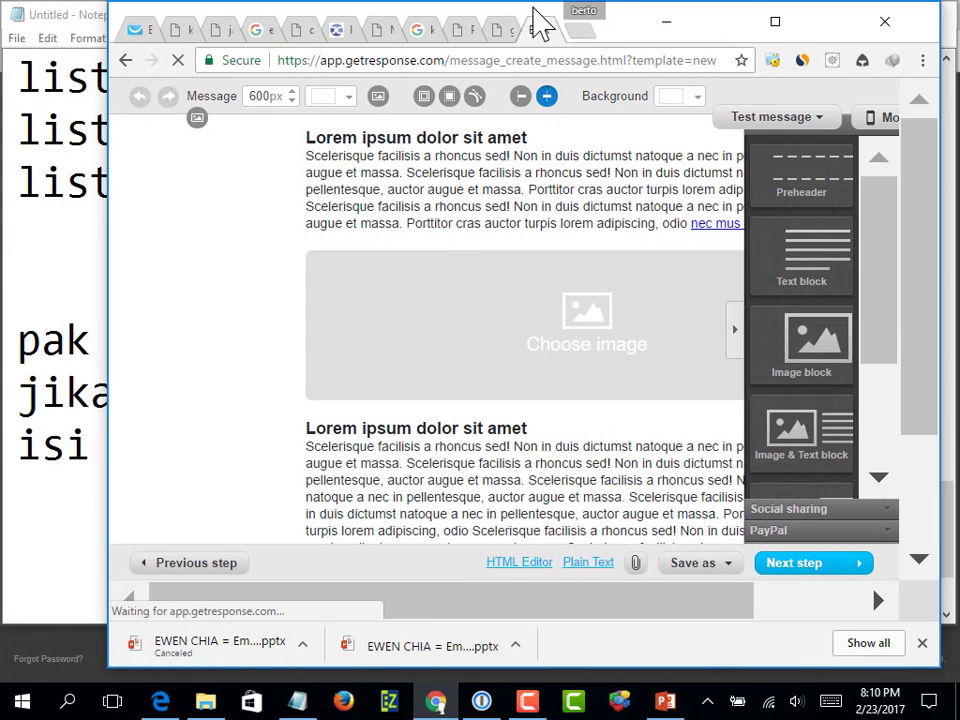
drag(535, 20, 414, 14)
double_click(455, 190)
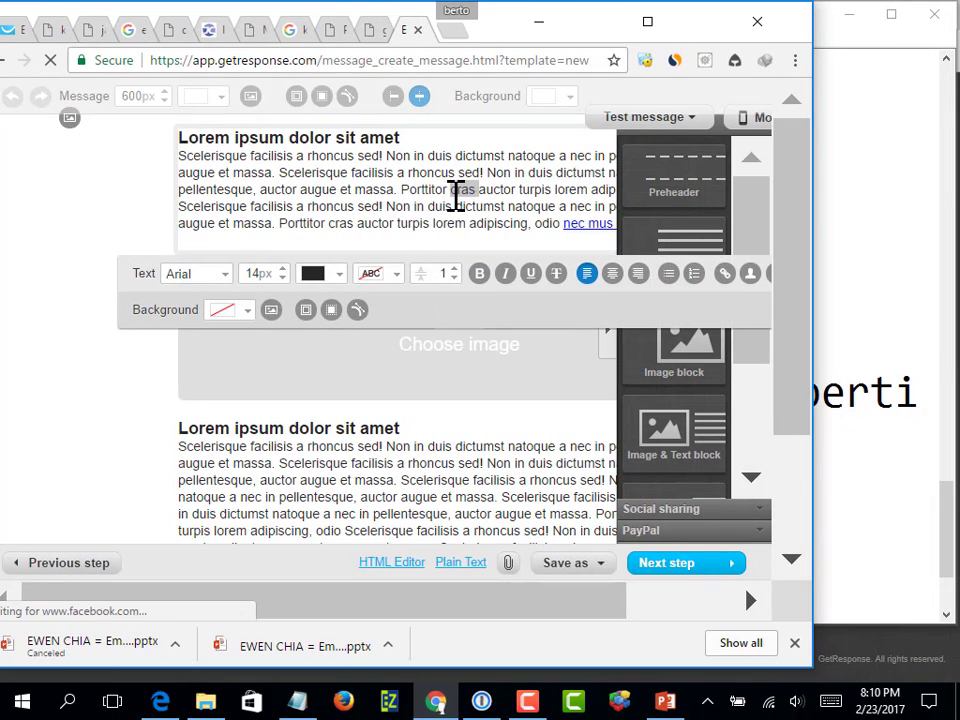
click(473, 222)
Replace the top text block with 'halo ... [[firstname]]' and a second line 'inin ada tutorial'.
double_click(476, 222)
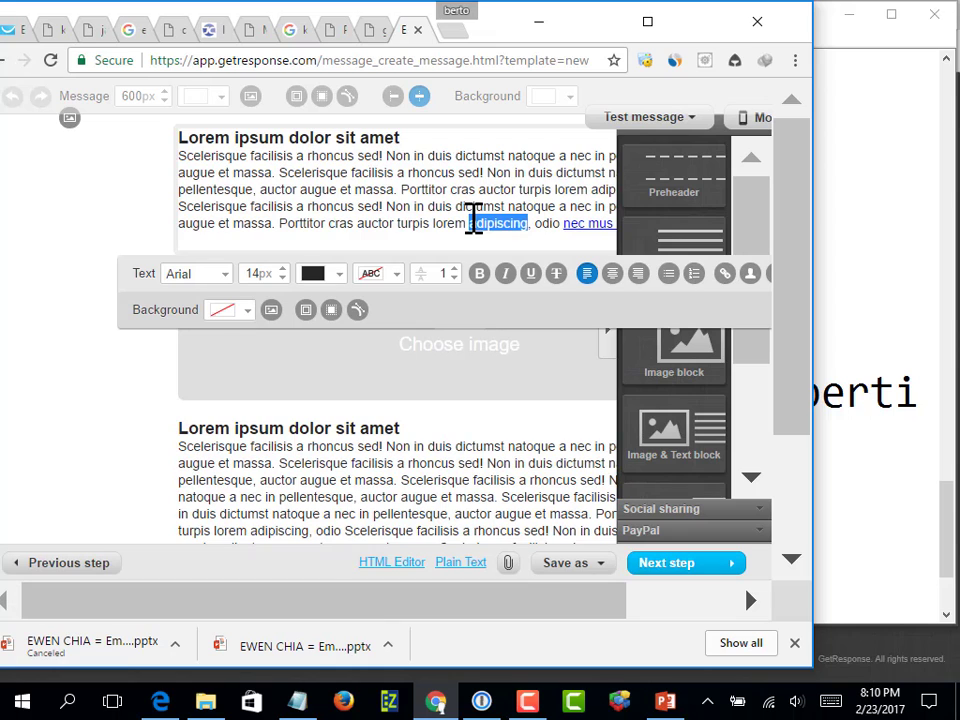
key(ctrl+a)
key(Delete)
text(halo)
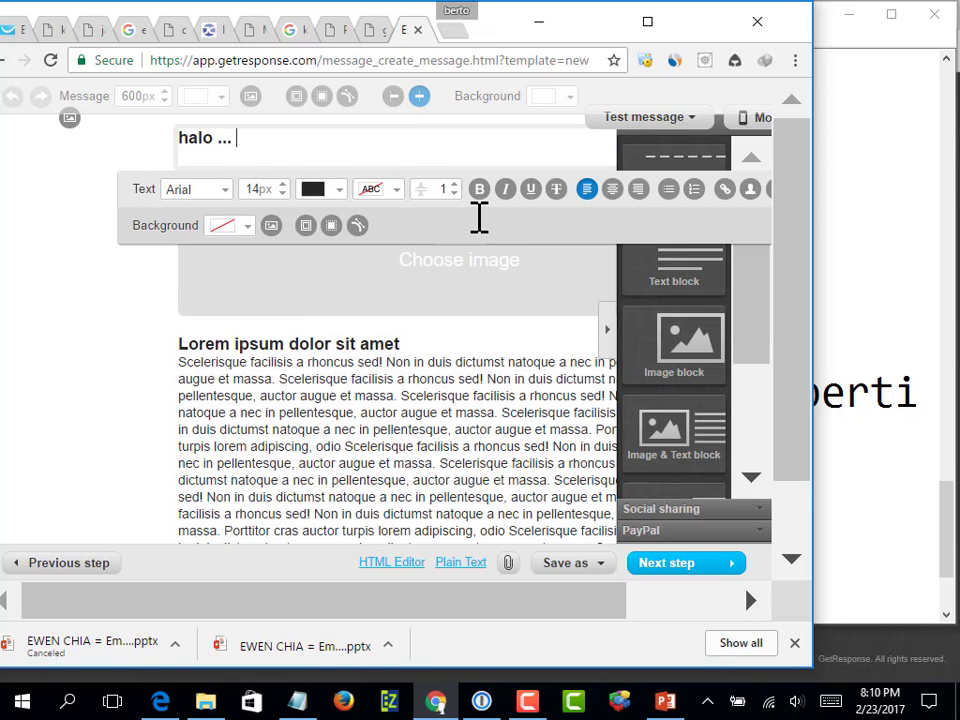
text( ...)
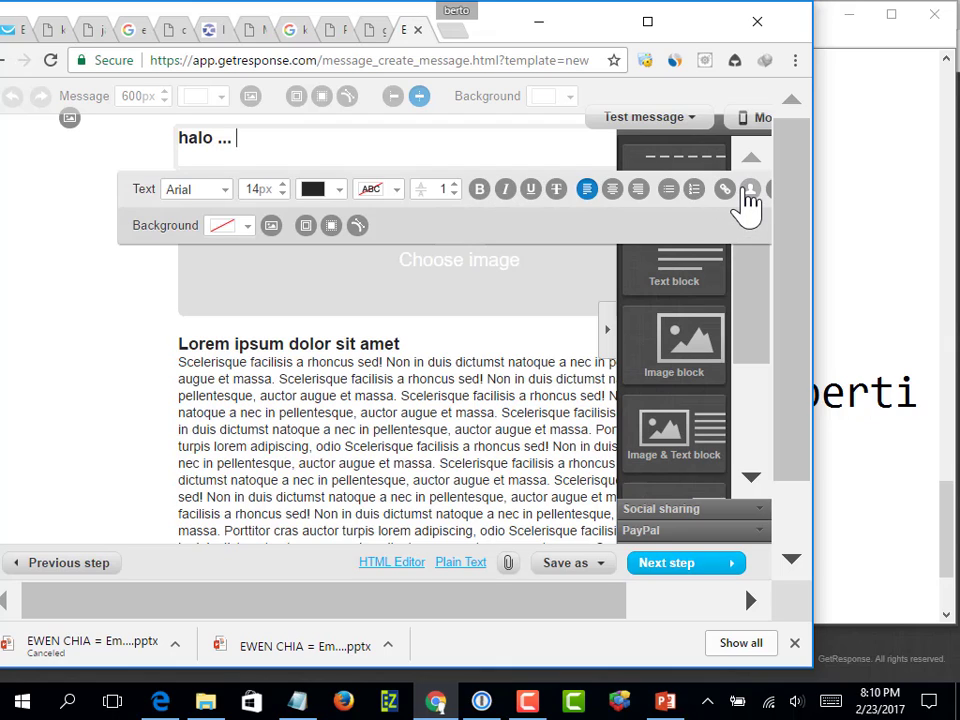
click(750, 195)
click(745, 272)
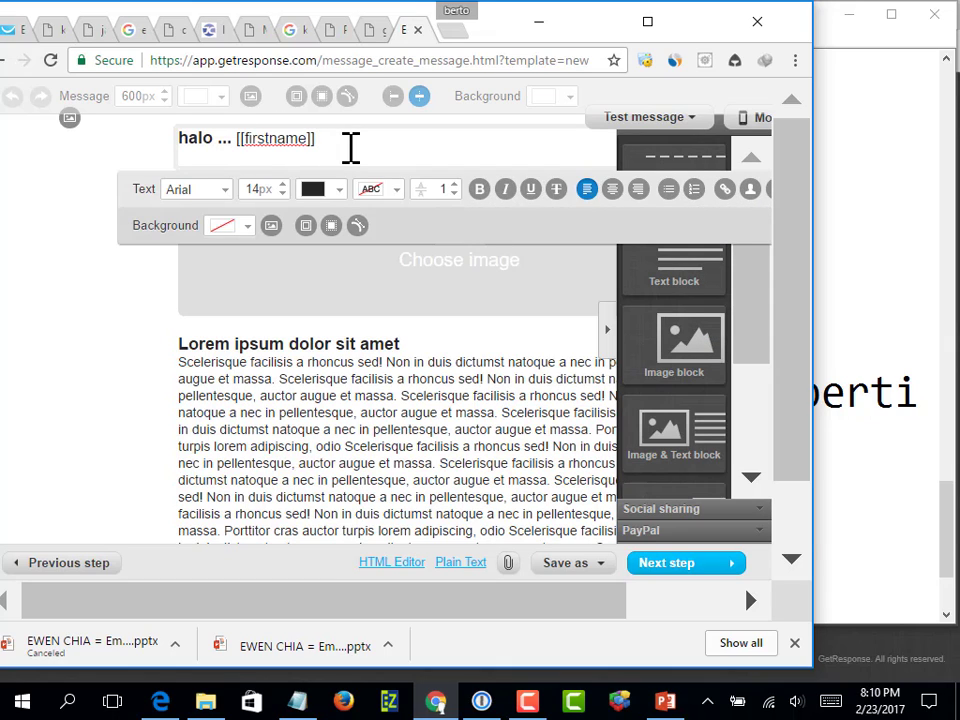
key(Return)
key(Return)
text(inin ada tutorial)
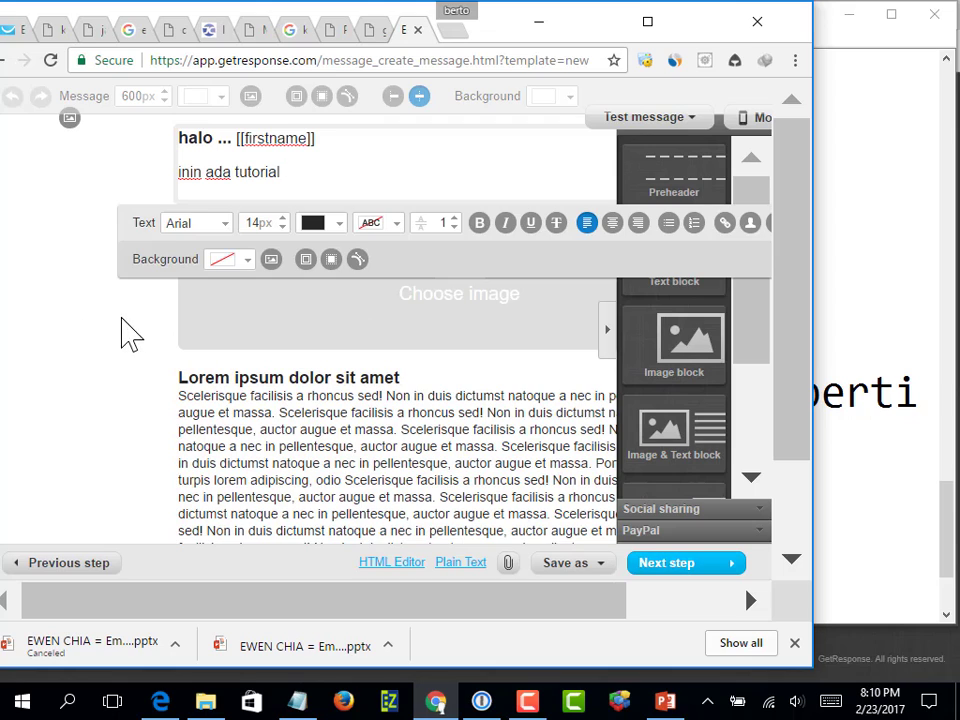
click(381, 321)
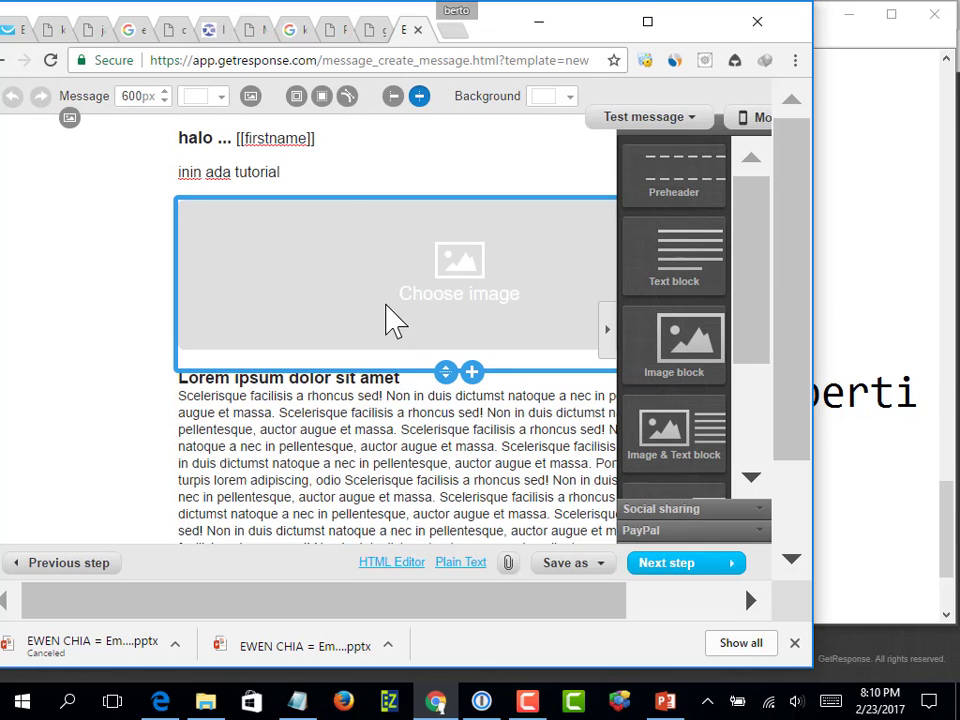
Open youtube.com in a new tab and start the Hong Kong Lunar New Year lion dance video.
click(455, 35)
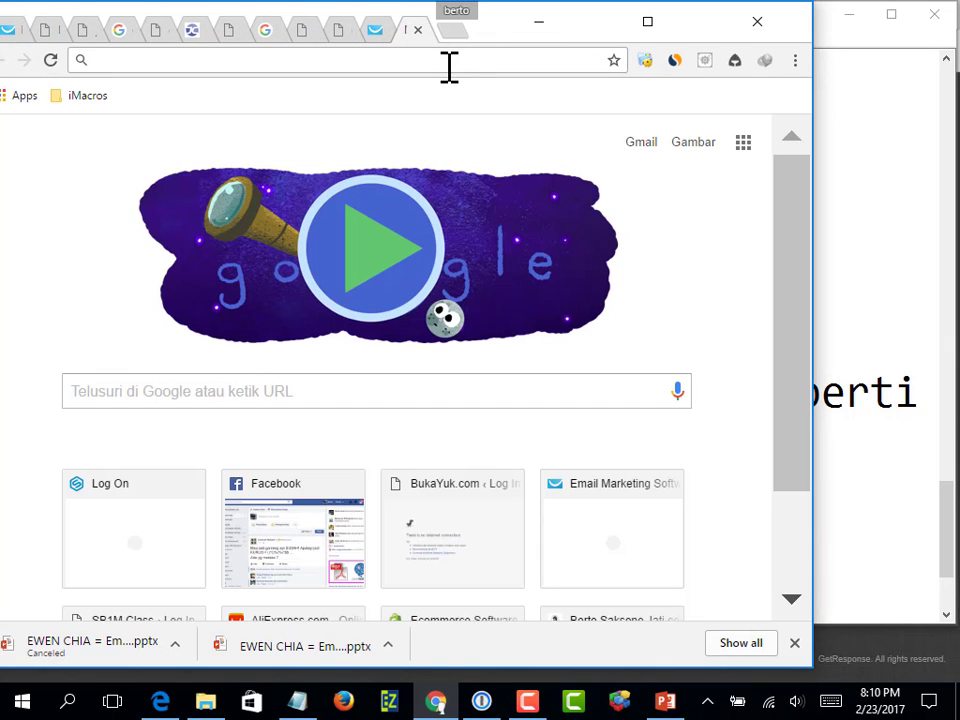
text(youtube.com)
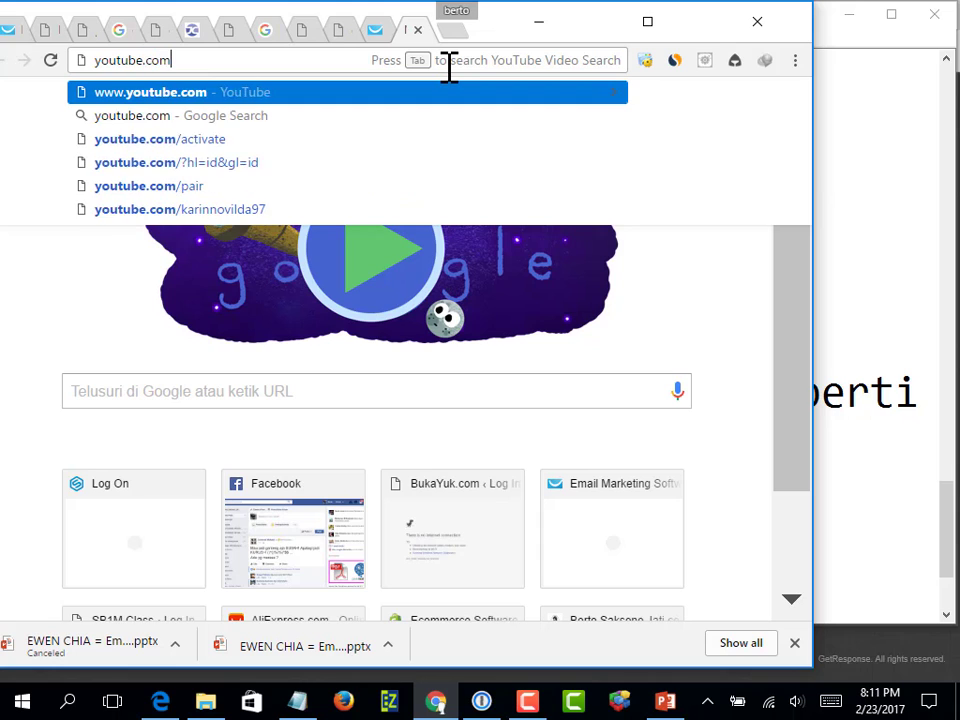
key(Return)
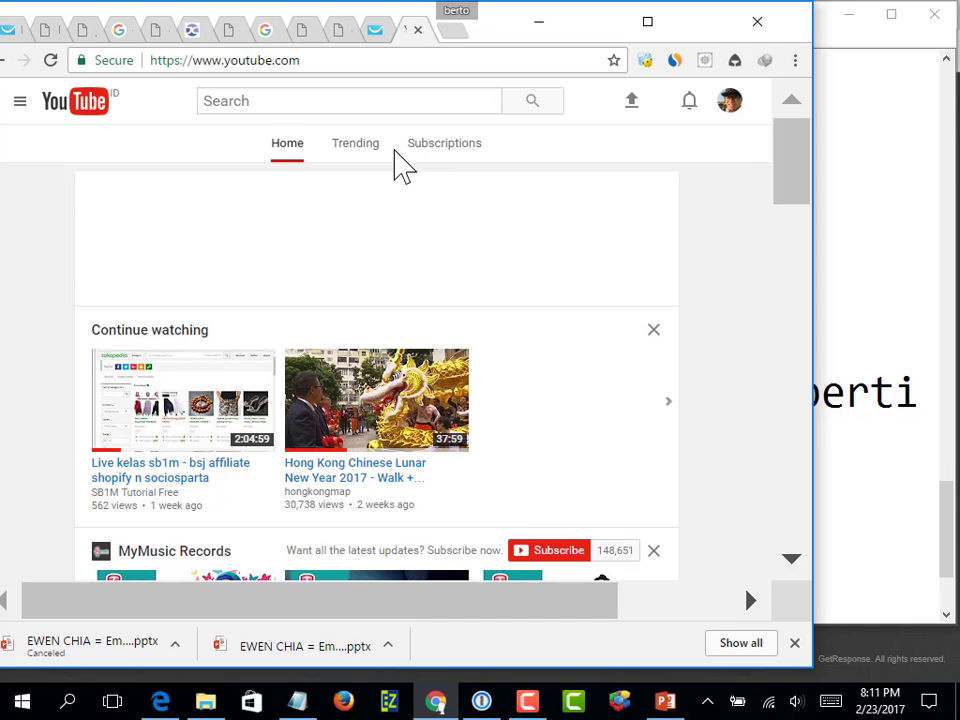
click(408, 424)
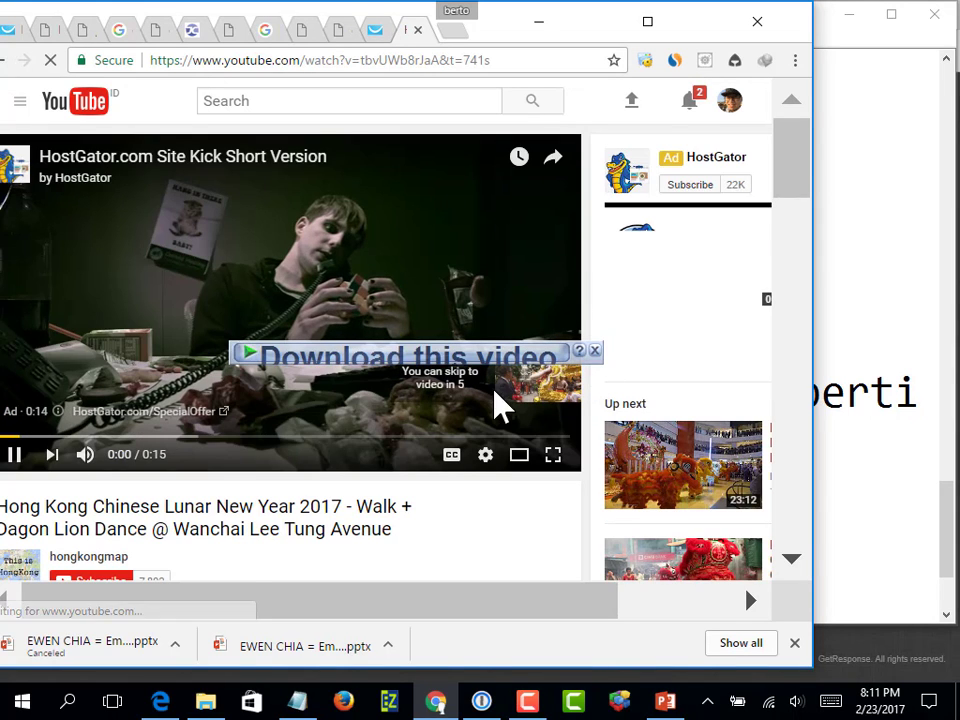
Dismiss the download overlay, skip the ad, and pause at 12:22 on the drum close-up.
click(594, 351)
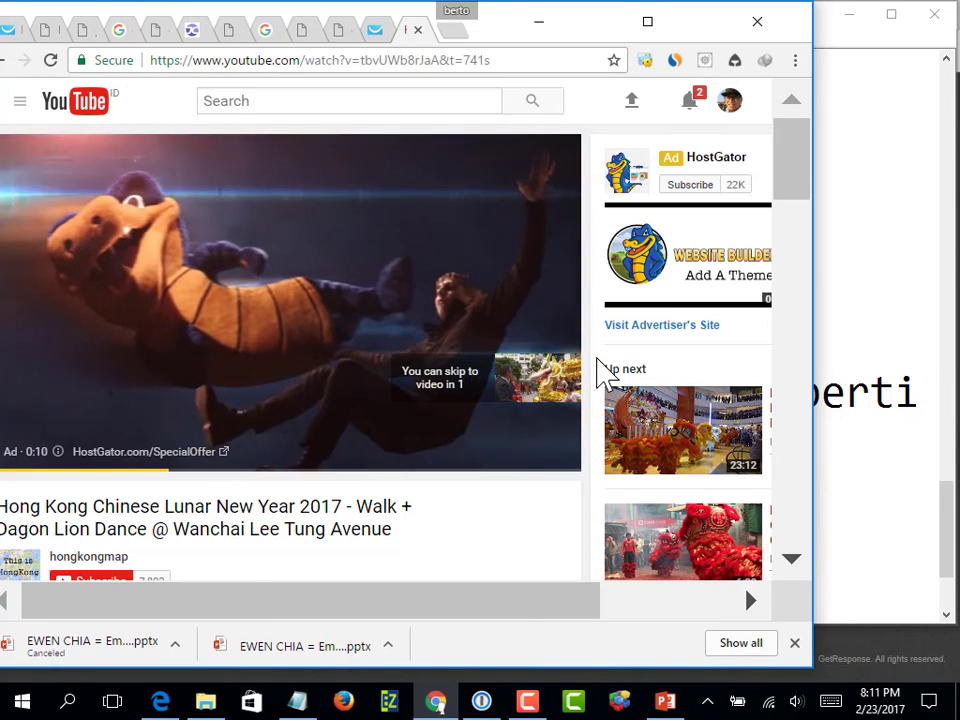
click(505, 388)
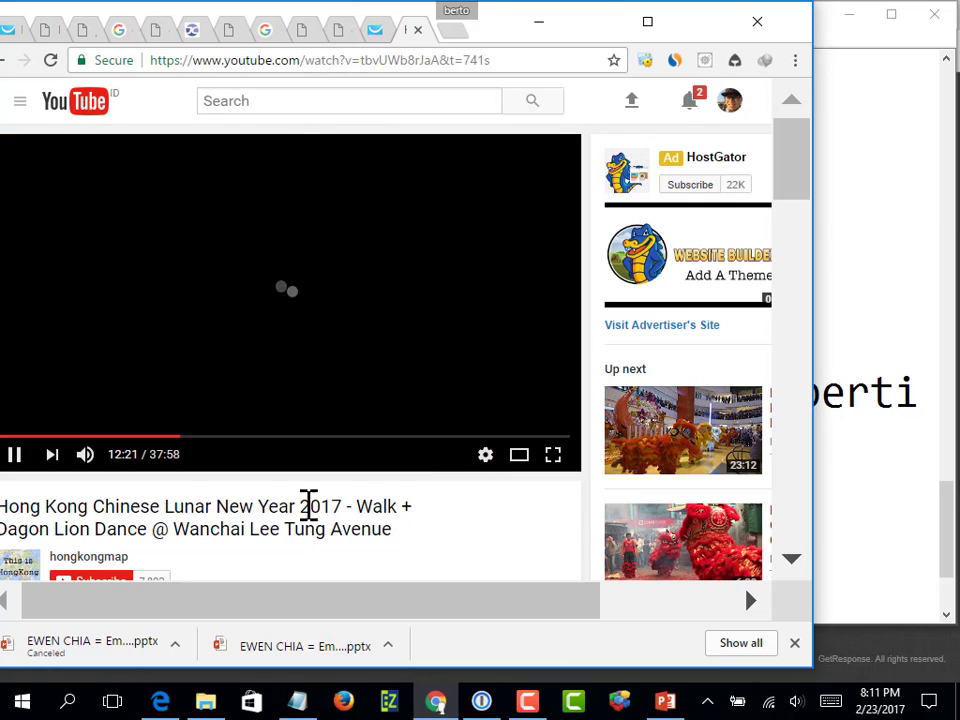
click(15, 455)
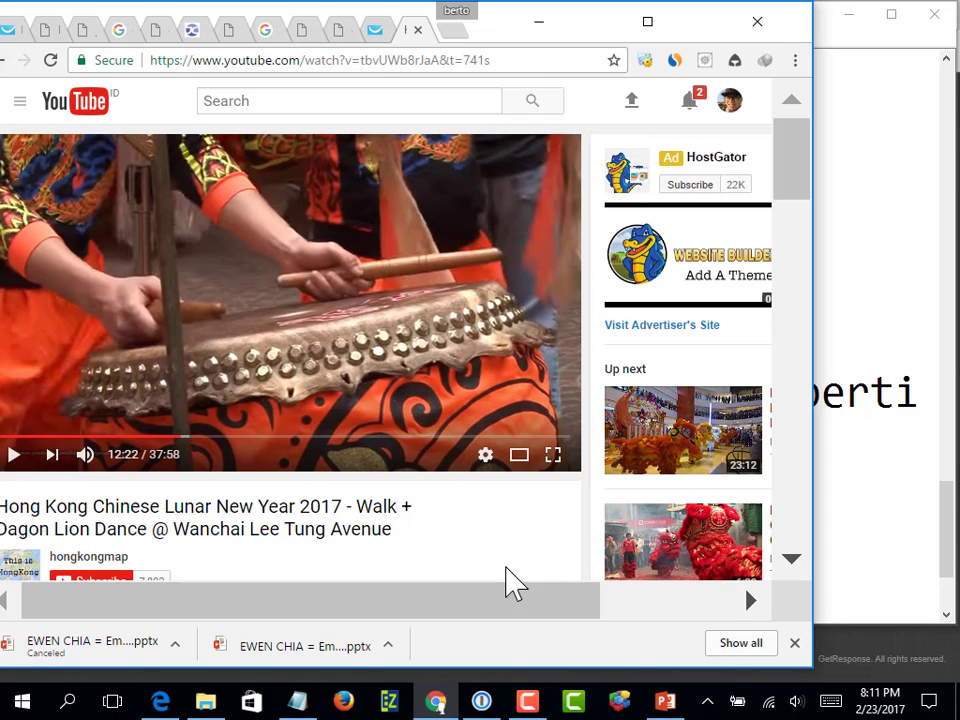
Capture the paused drum frame with Snagit and save it as 1.jpg.
key(Print)
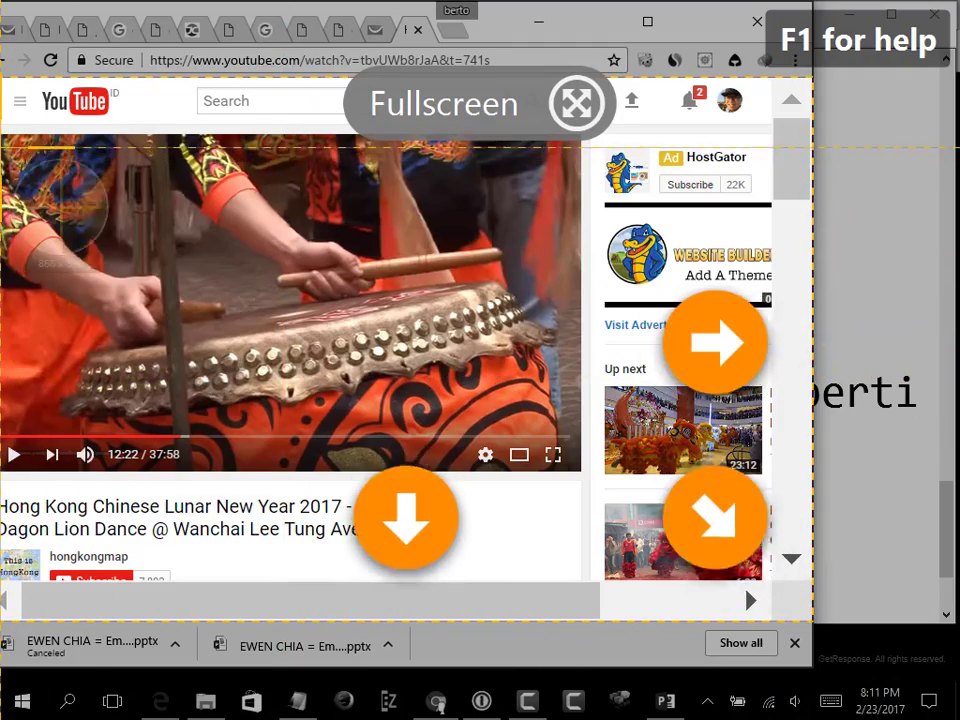
drag(1, 135, 571, 466)
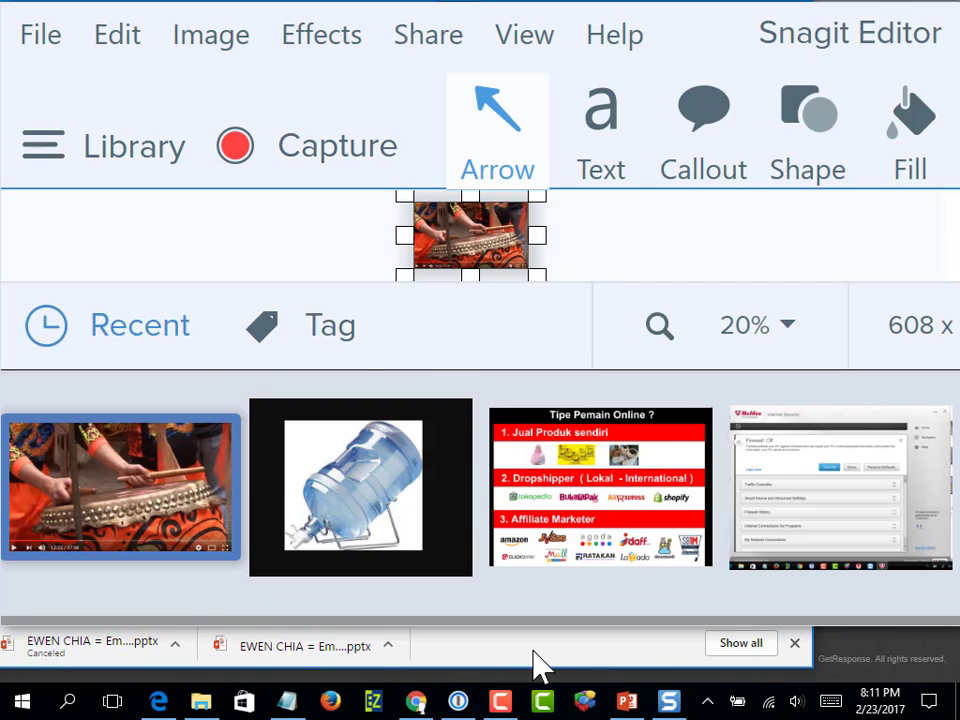
click(50, 44)
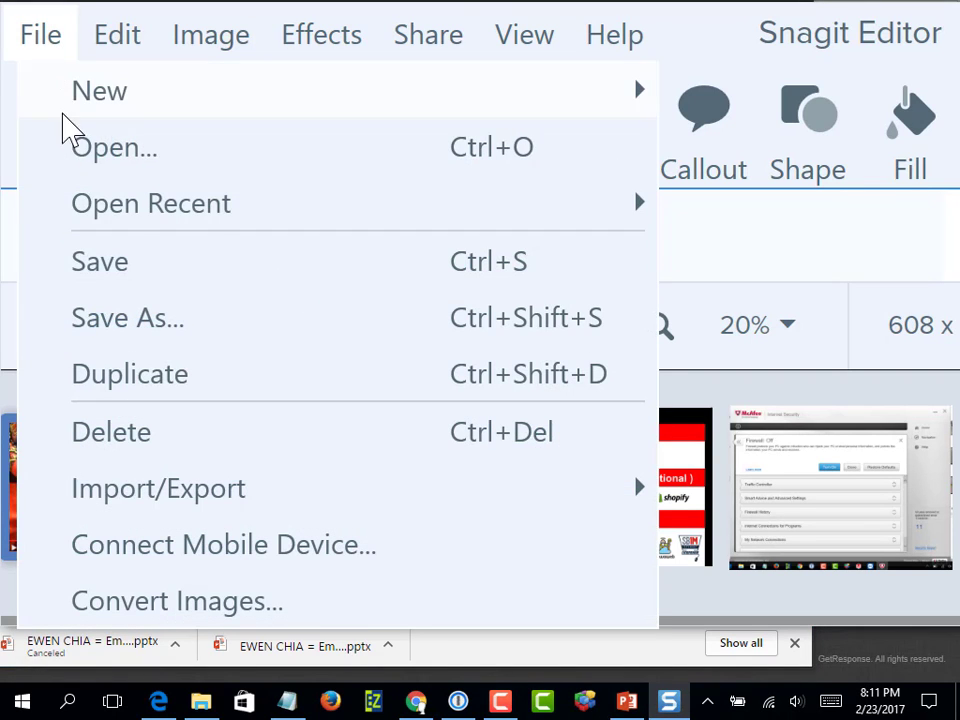
click(156, 330)
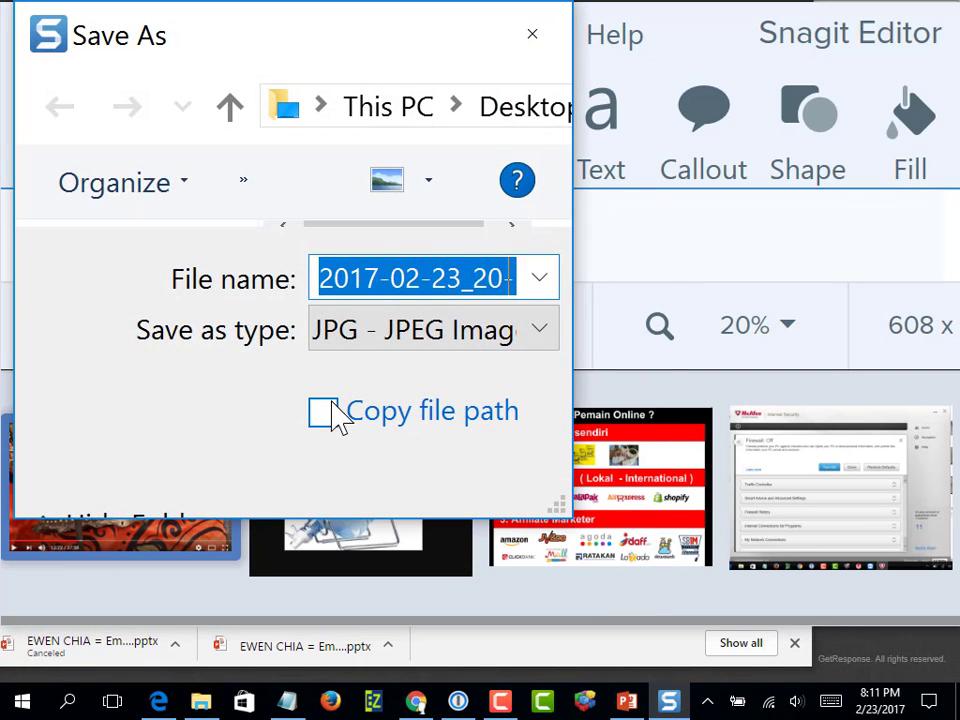
text(1)
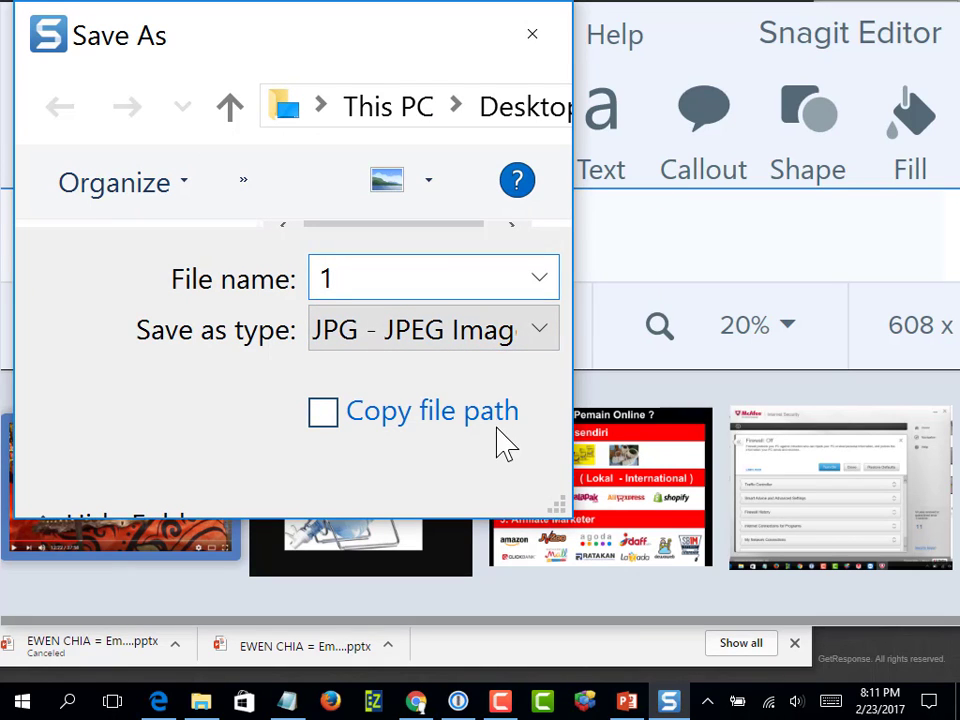
key(Return)
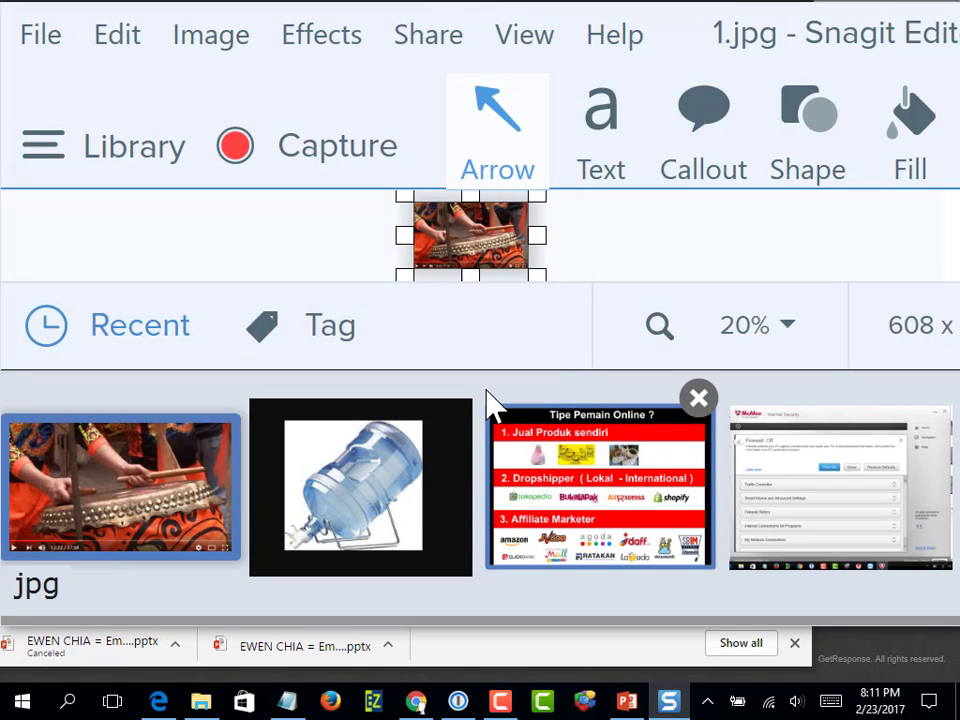
mouse_move(490, 405)
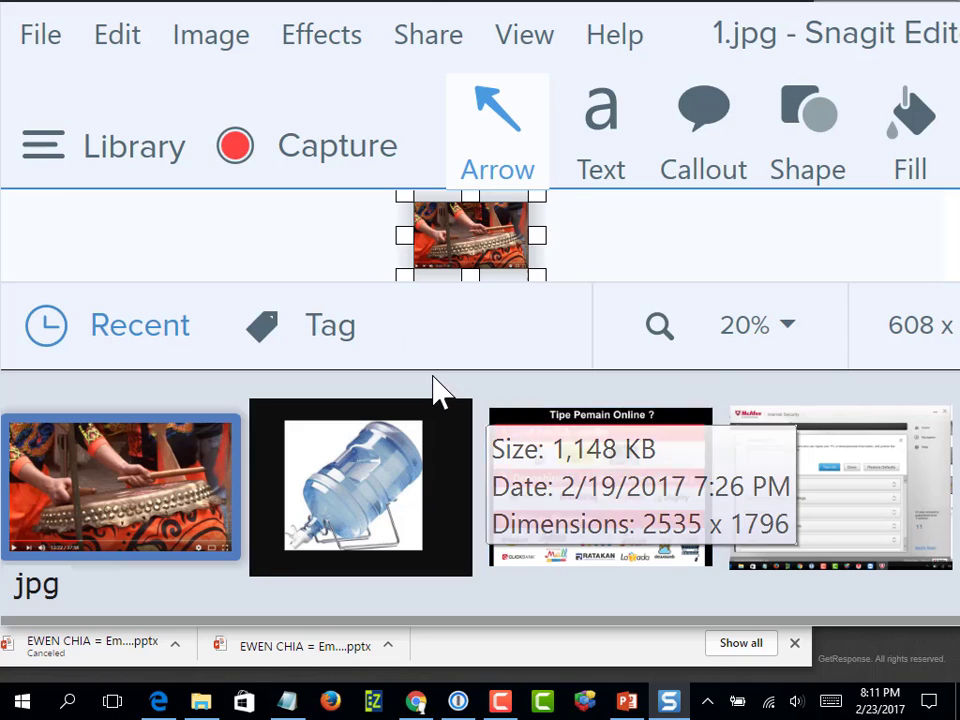
click(630, 655)
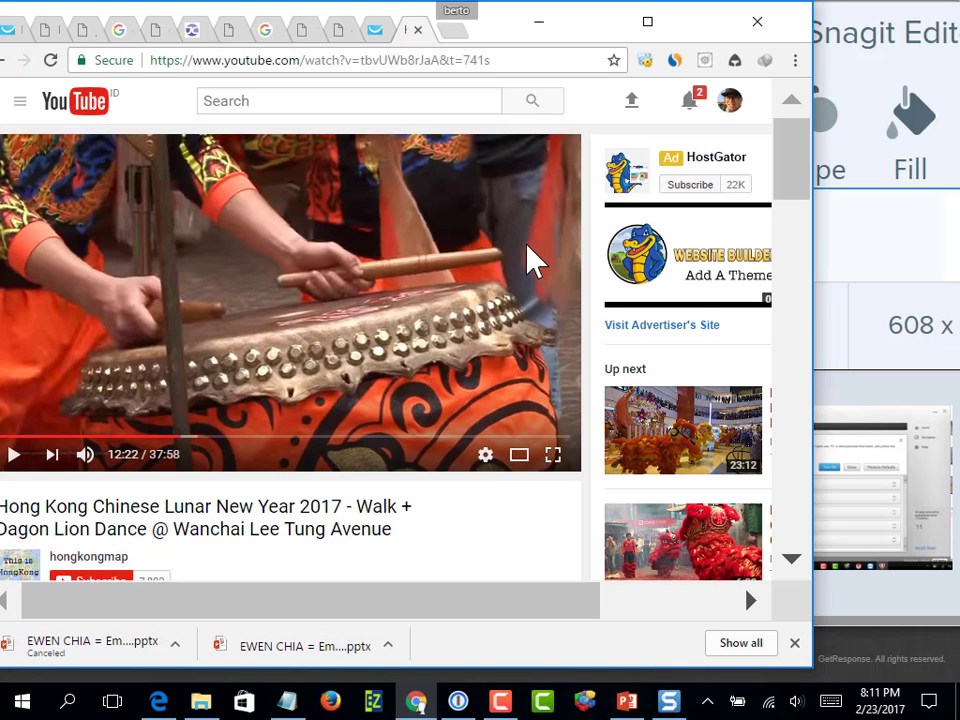
Fill the empty image block with the 2017-02-19_08-17-13 screenshot from My Images.
drag(808, 184, 904, 189)
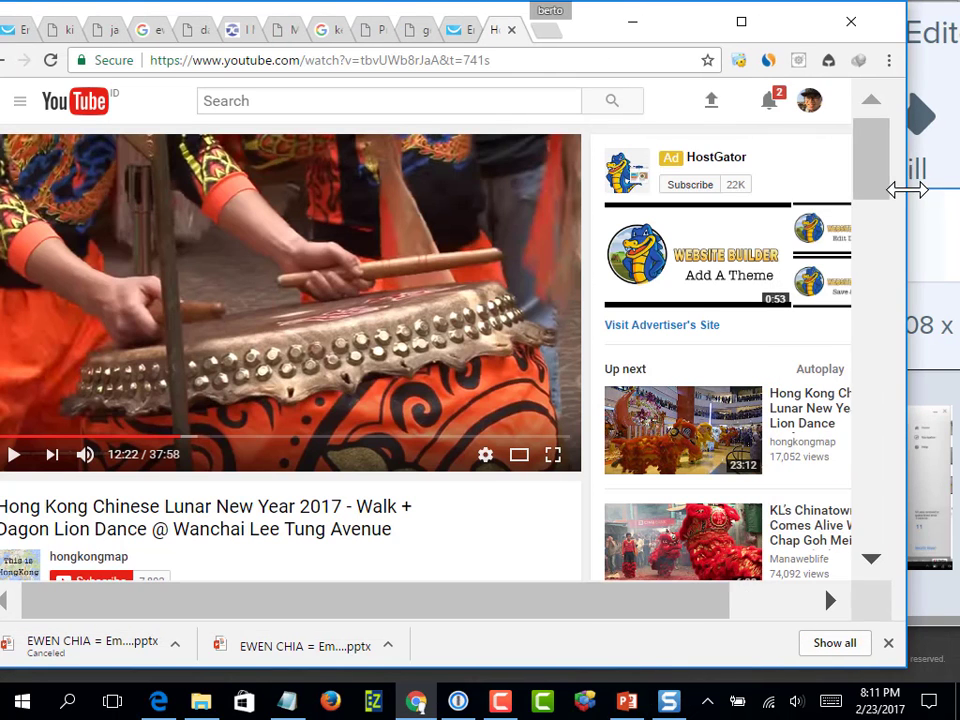
click(461, 29)
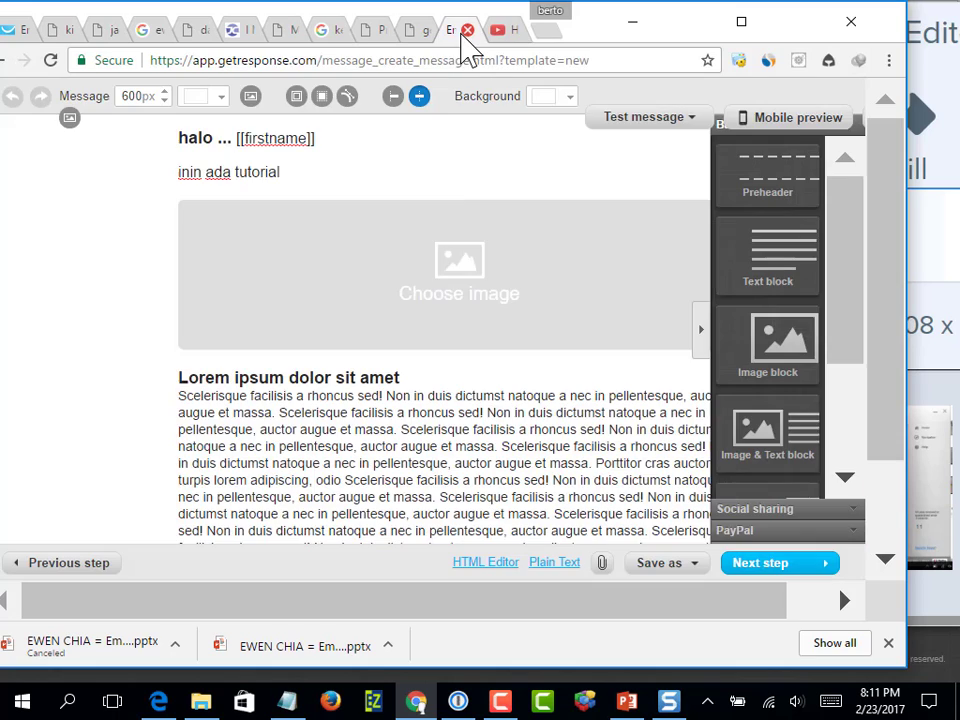
click(452, 272)
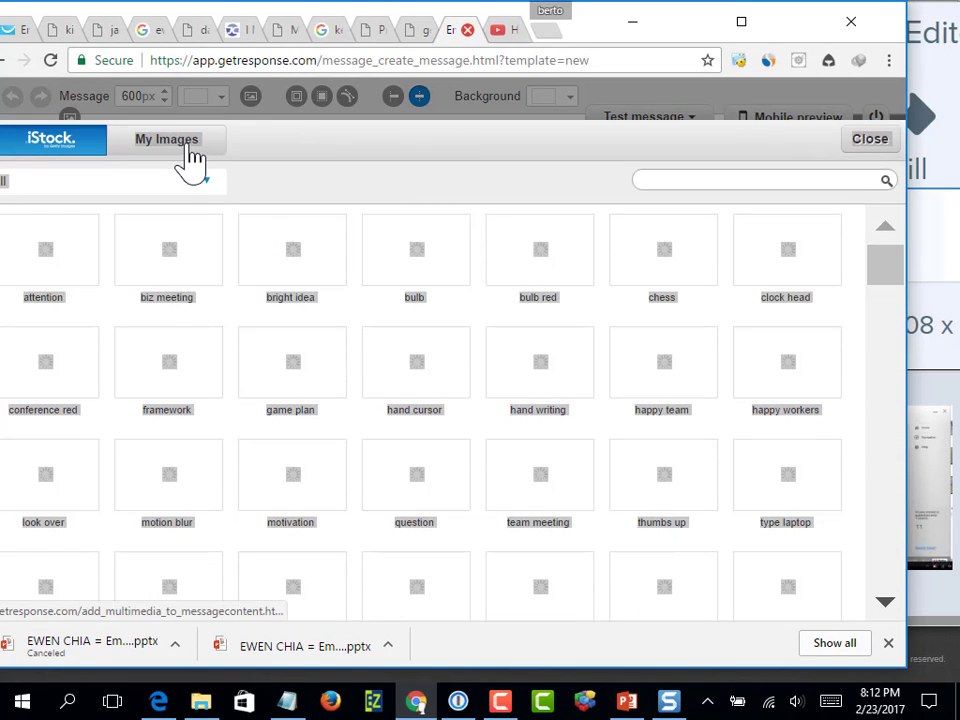
click(178, 146)
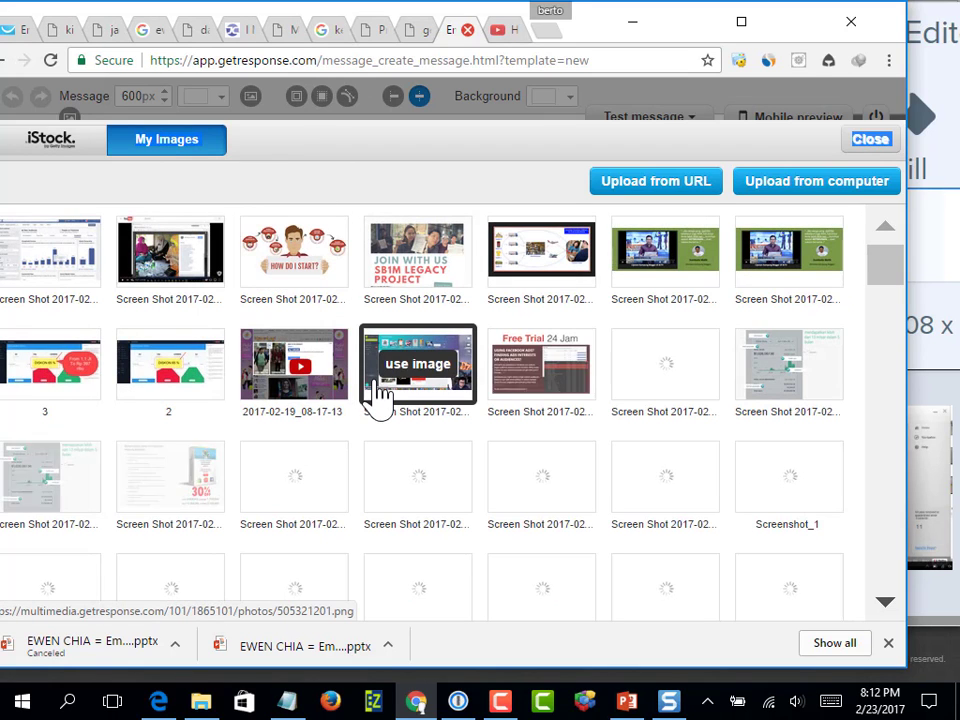
click(285, 372)
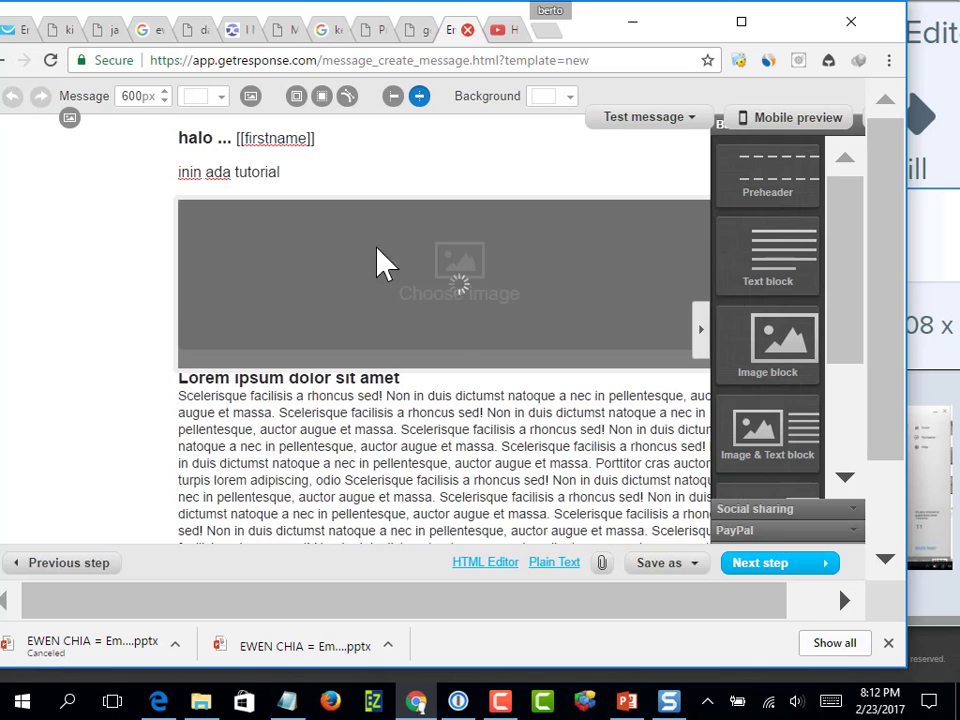
double_click(423, 442)
Delete the Lorem ipsum placeholder text from the text block.
double_click(423, 432)
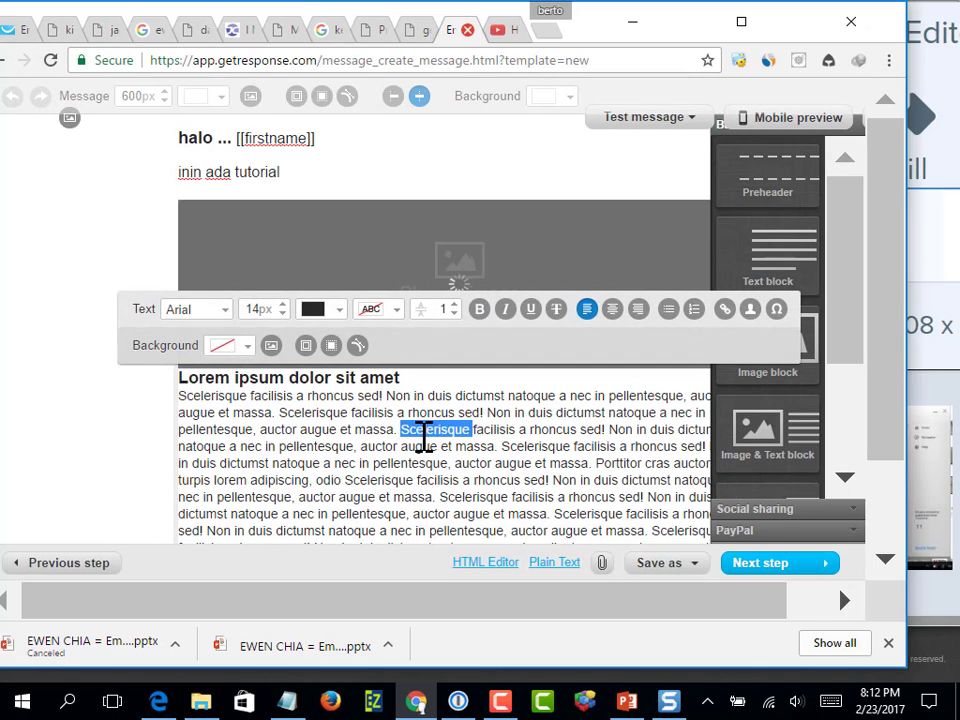
key(ctrl+a)
key(BackSpace)
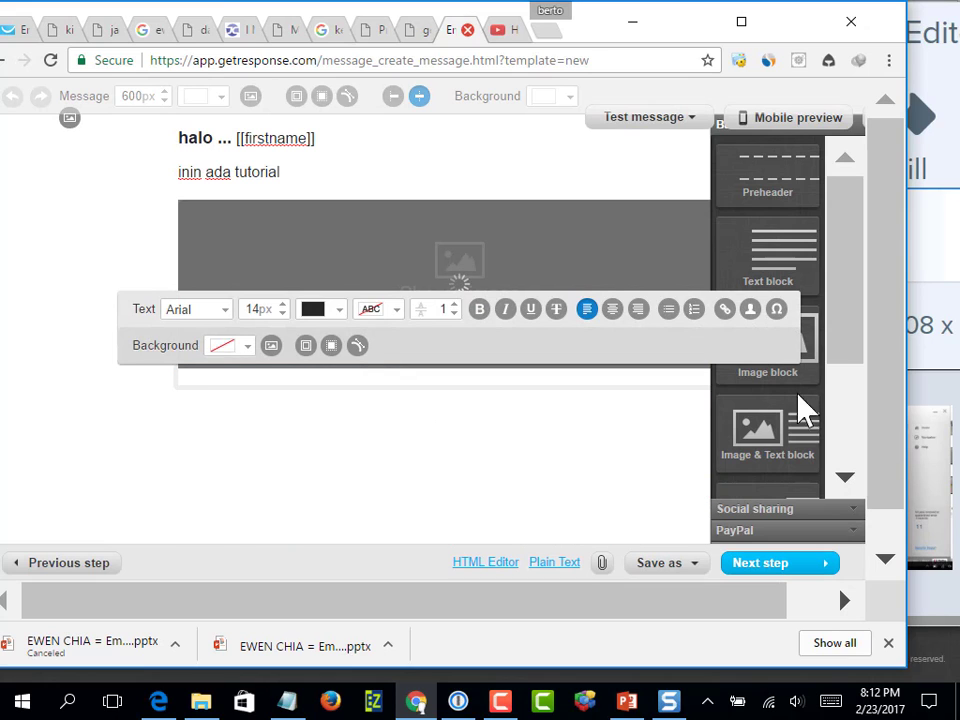
scroll(771, 446, down, 3)
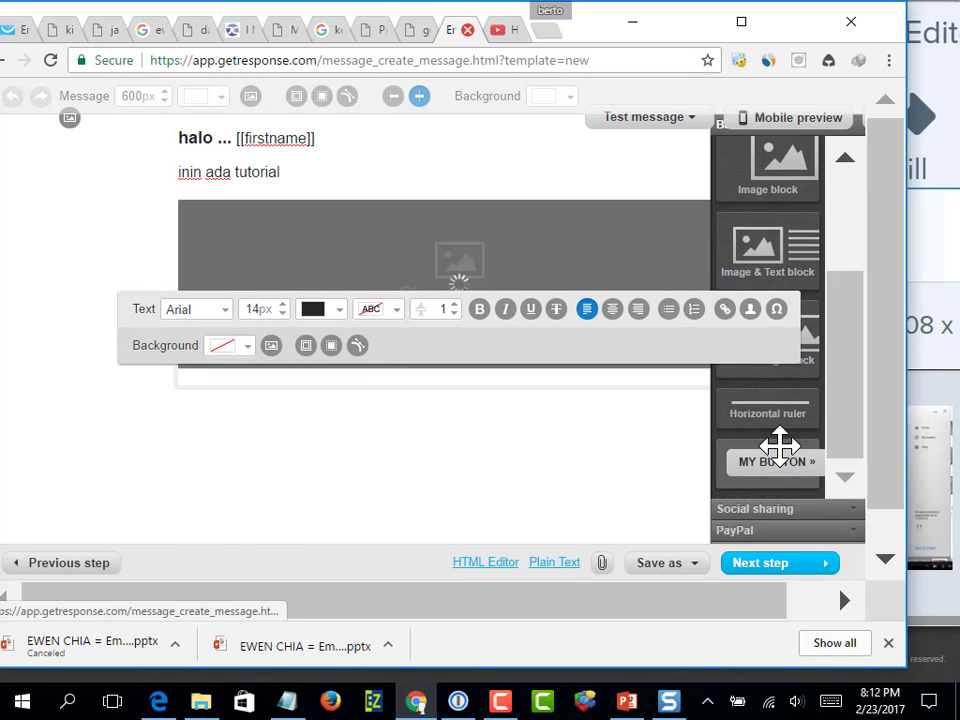
Add a button block to the message below the image.
mouse_move(779, 445)
mouse_down()
mouse_move(782, 467)
mouse_move(640, 437)
mouse_move(874, 497)
mouse_move(776, 456)
mouse_up()
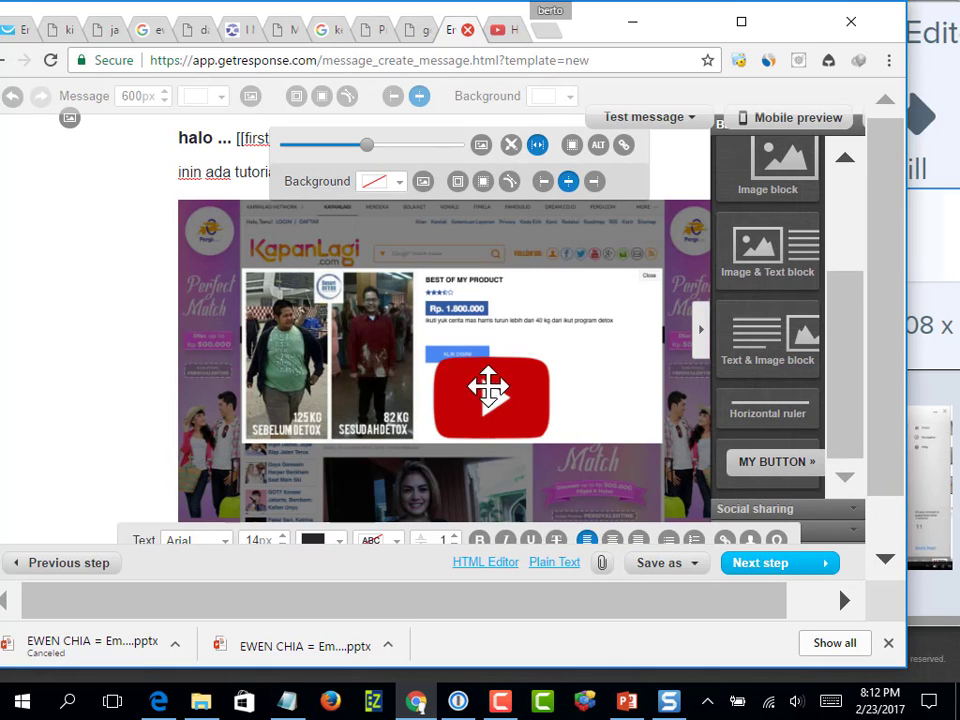
scroll(500, 392, down, 1)
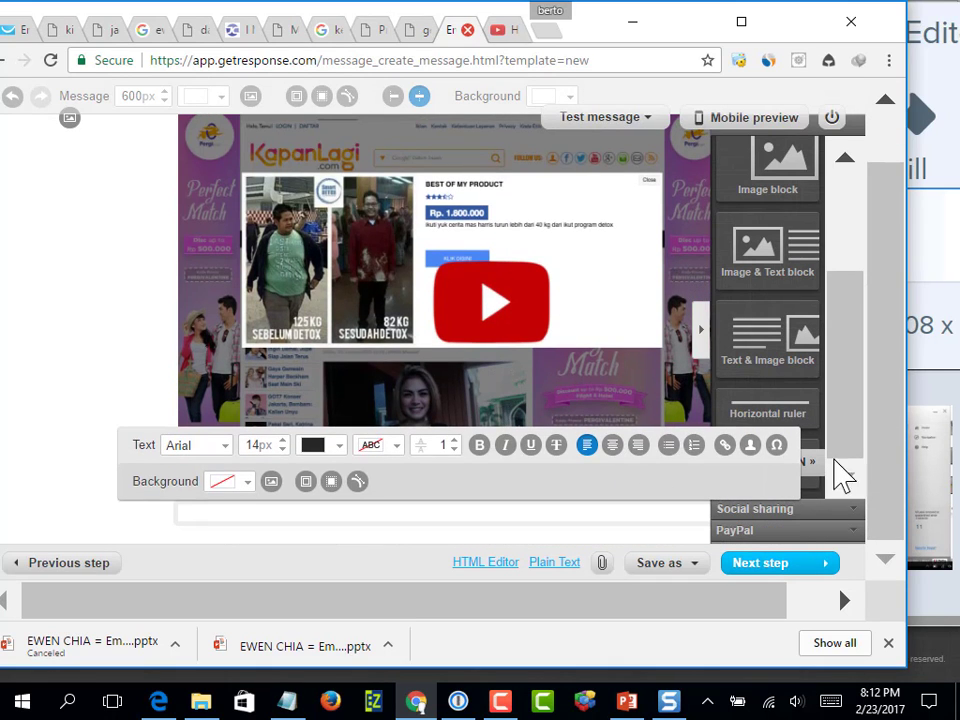
drag(808, 459, 573, 511)
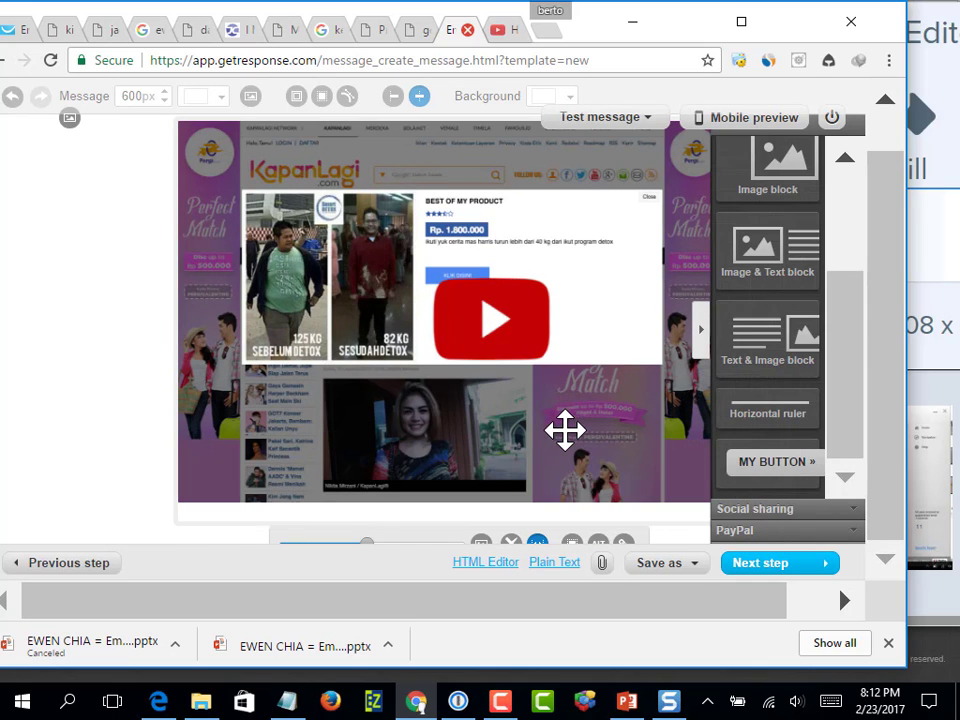
scroll(446, 182, up, 1)
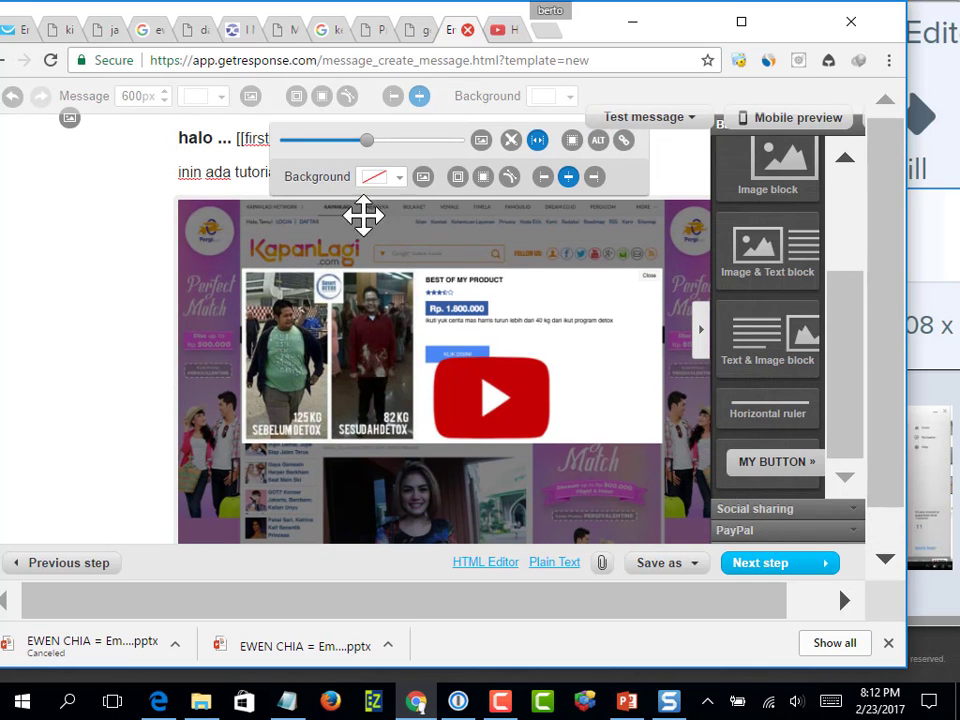
scroll(240, 440, down, 1)
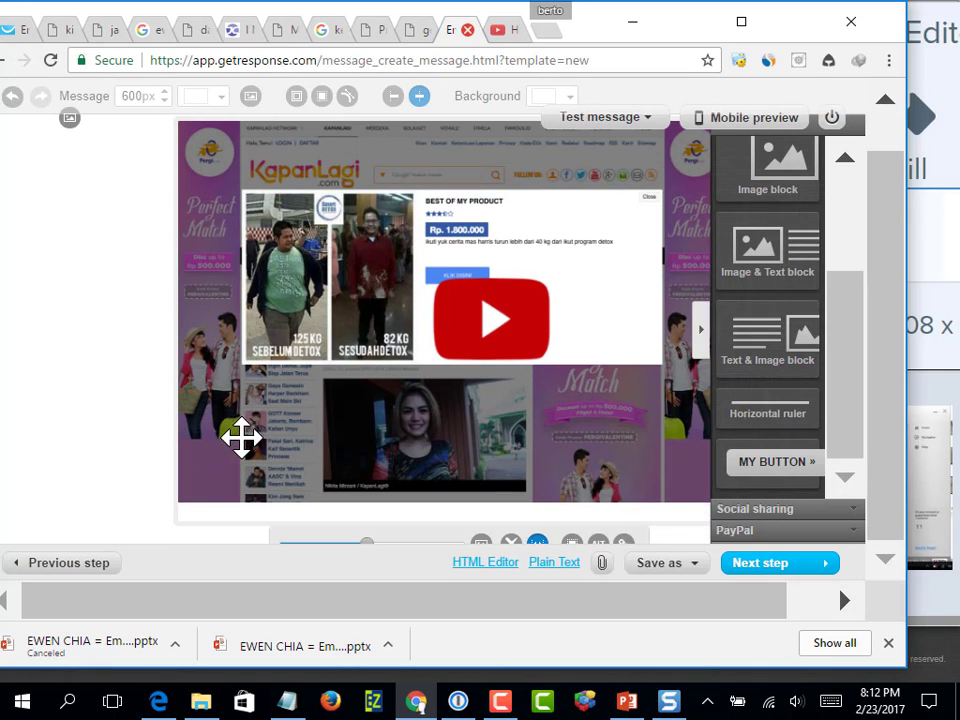
click(887, 643)
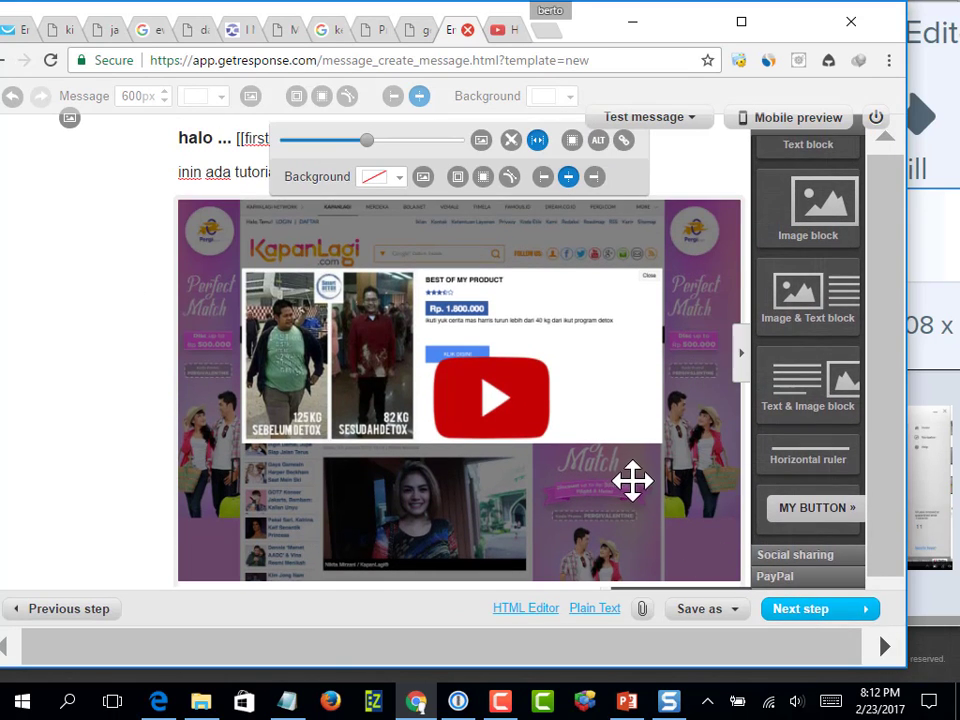
drag(810, 515, 483, 527)
scroll(483, 527, down, 1)
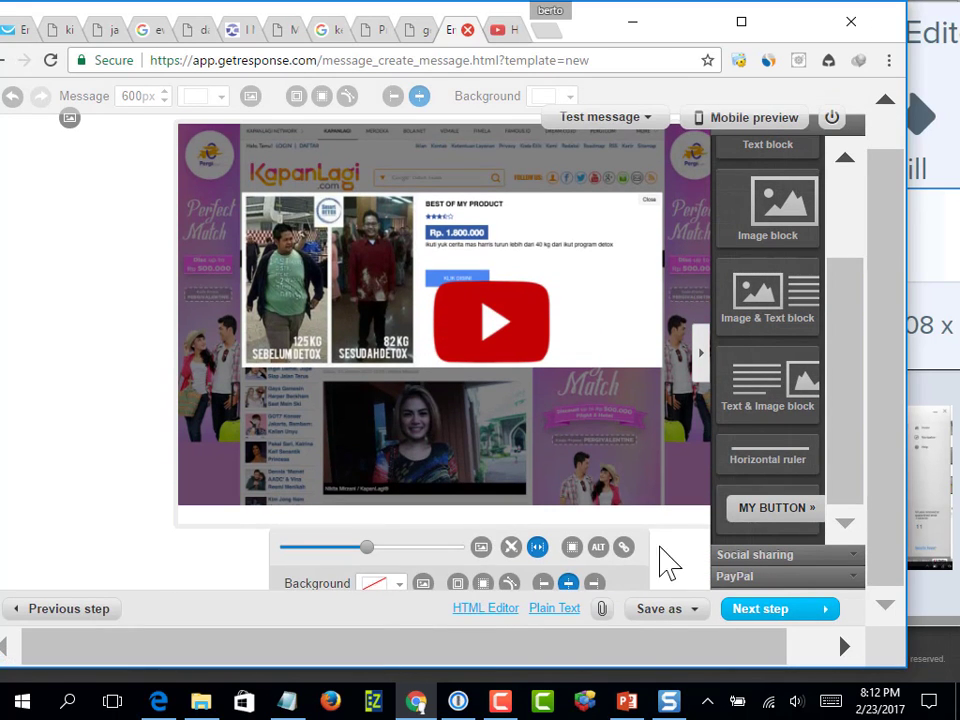
drag(748, 508, 414, 264)
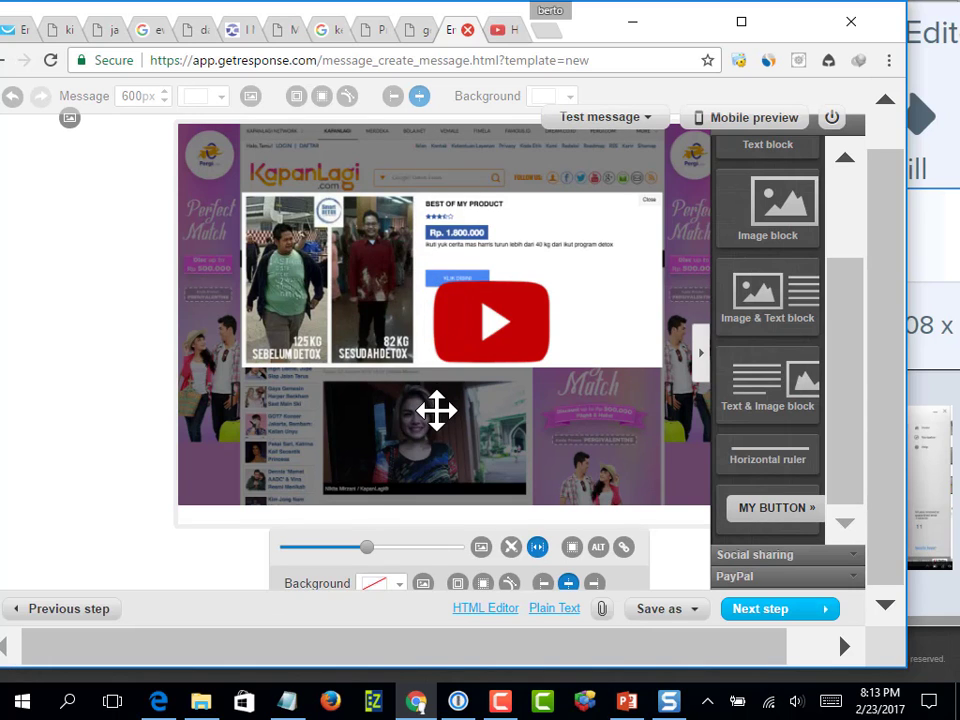
scroll(430, 420, up, 1)
scroll(437, 441, down, 2)
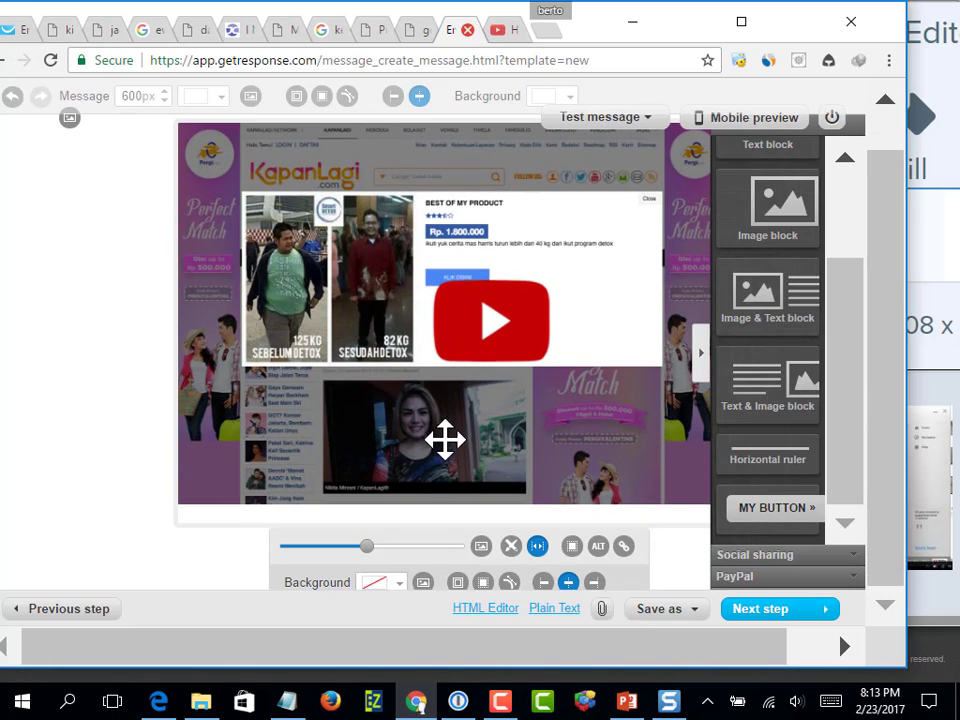
click(660, 606)
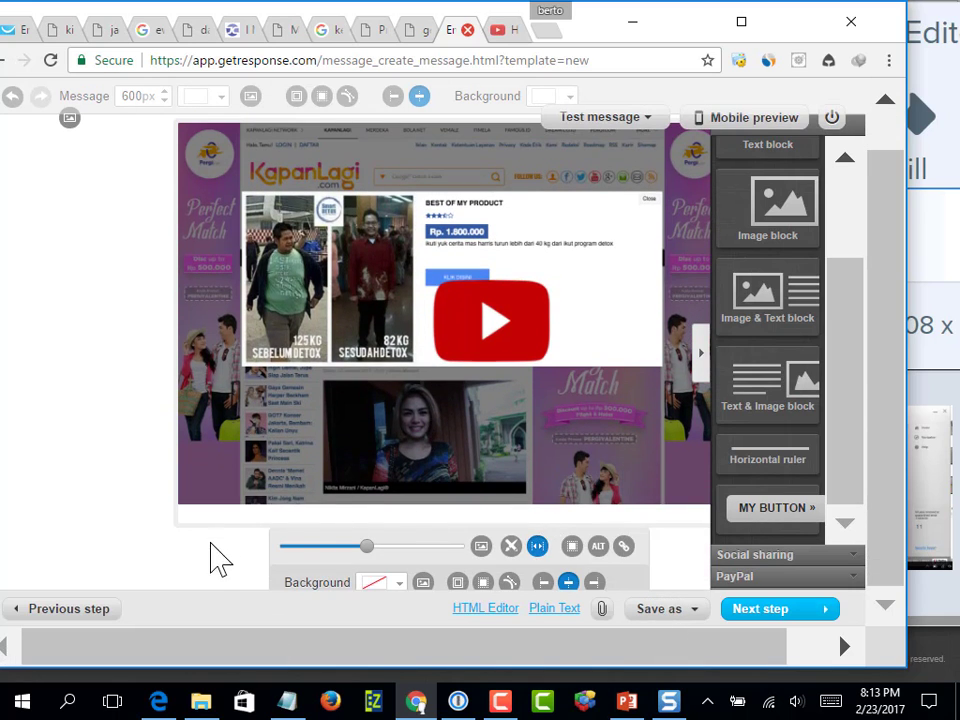
Set the button text to '>> tonton videonya ya klik disini sebelum dihapus <<'.
click(424, 542)
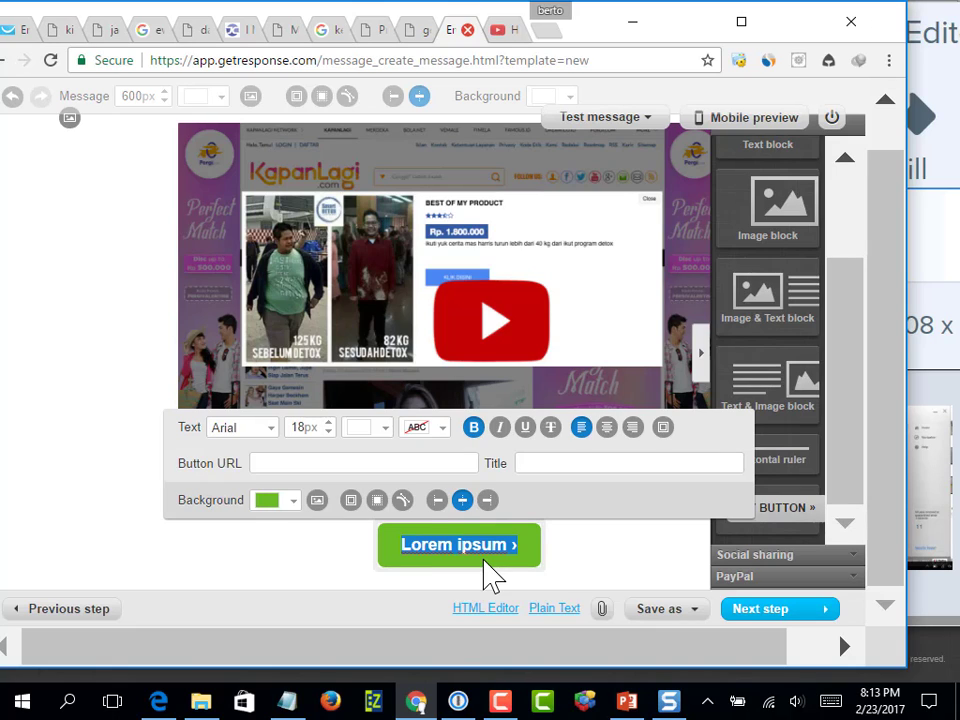
text(tonton videon)
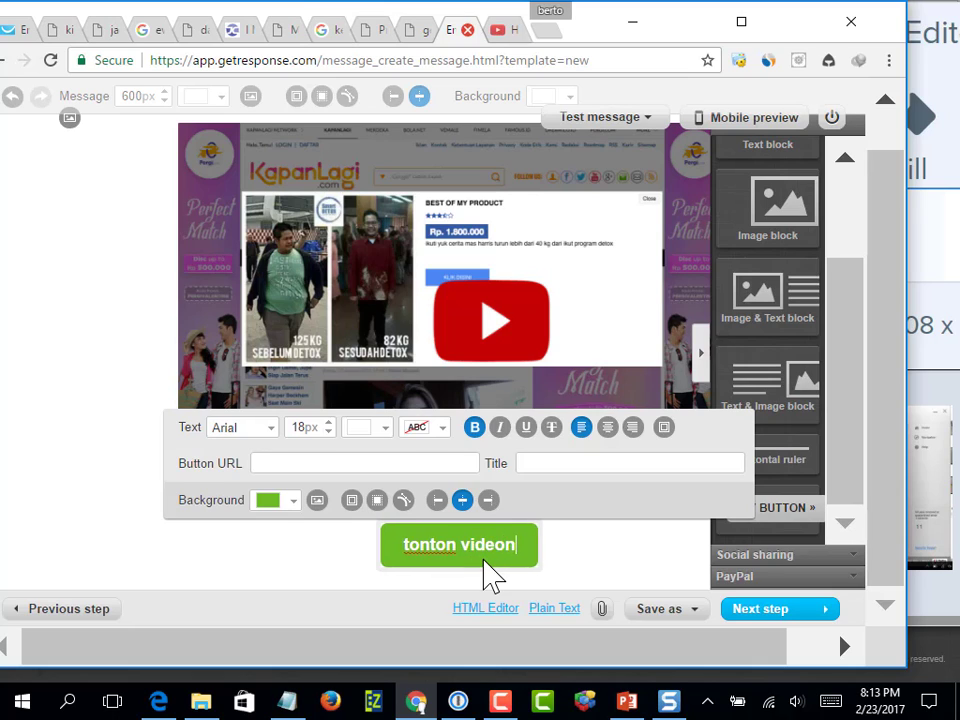
text(ya ya kliki)
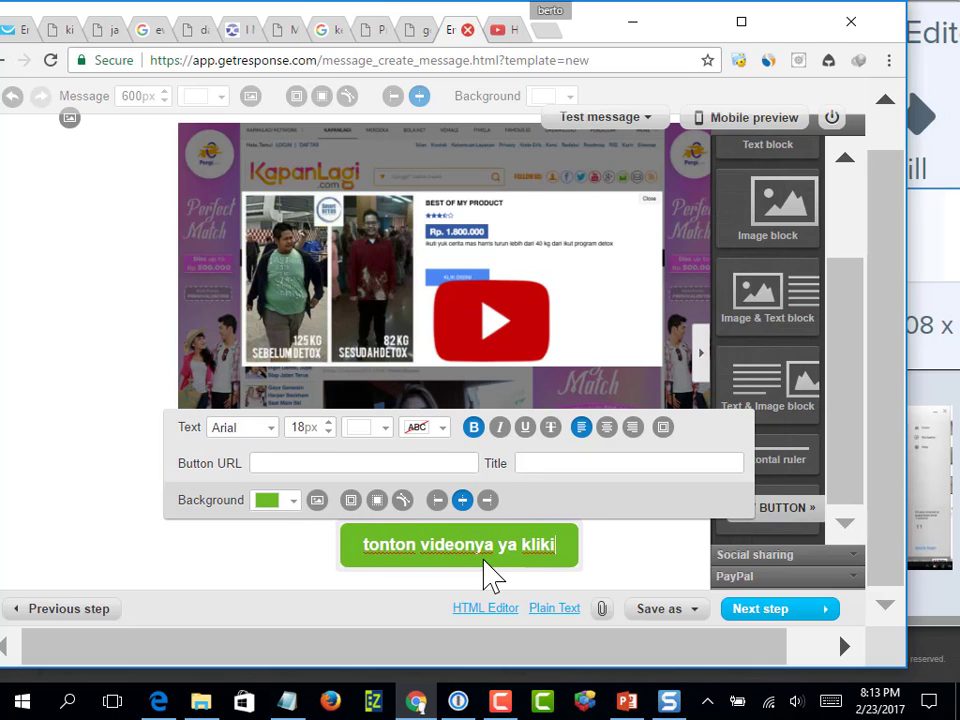
key(BackSpace)
text(disini se)
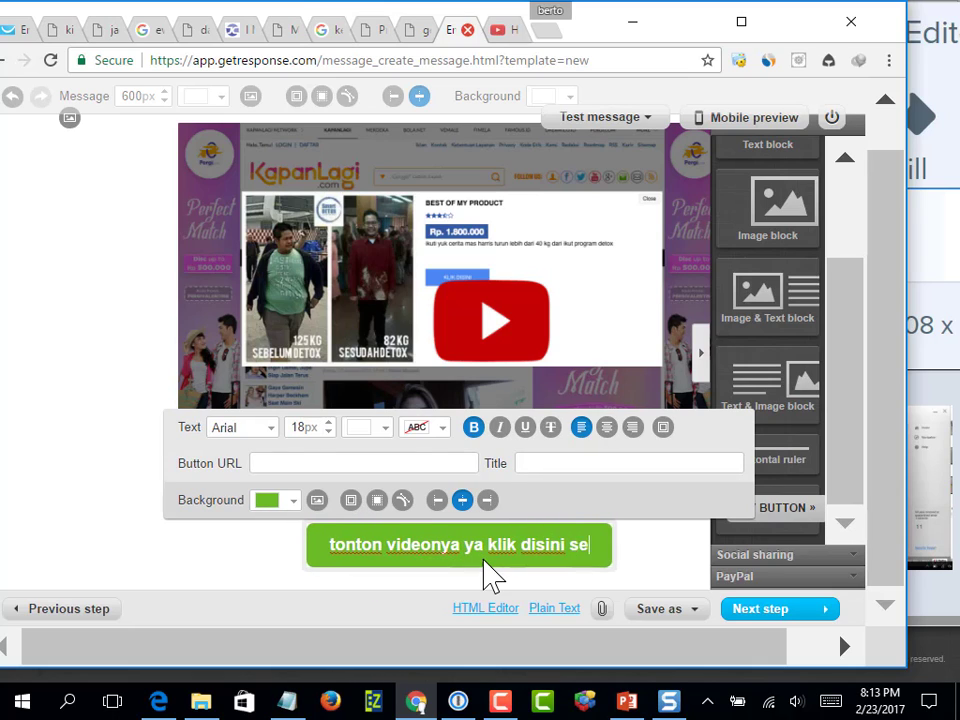
text(belum dihap)
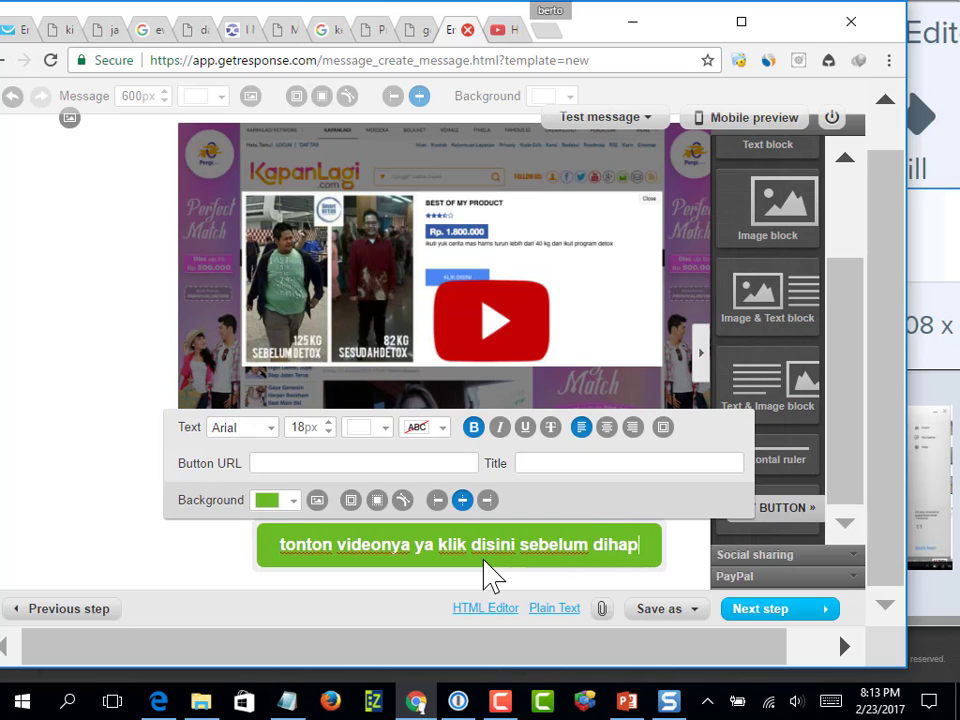
text(us <<)
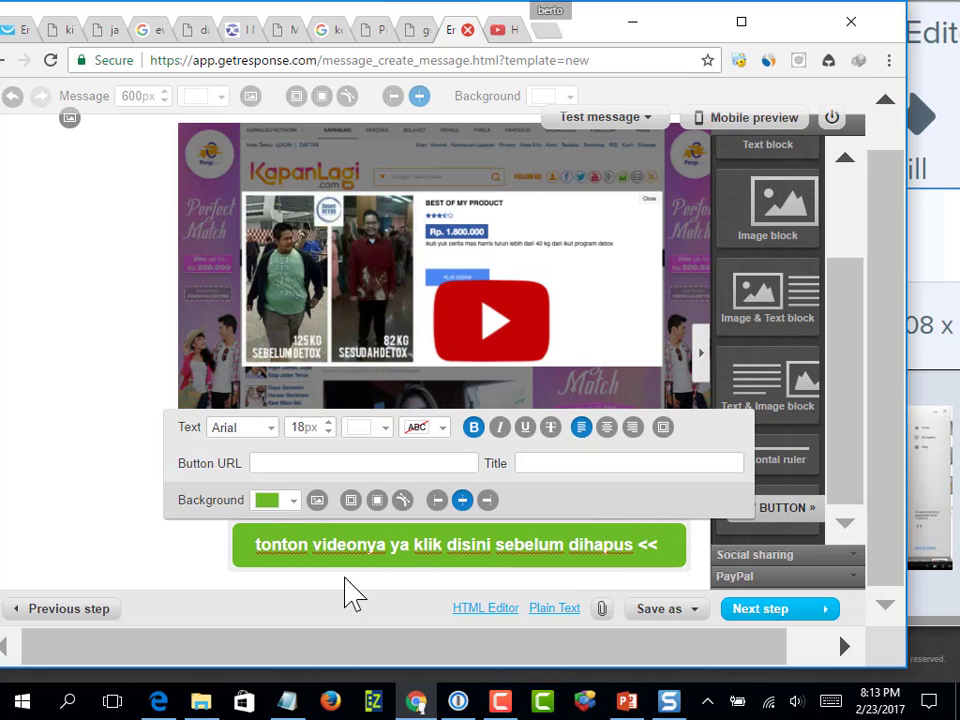
click(284, 547)
key(Home)
text(>)
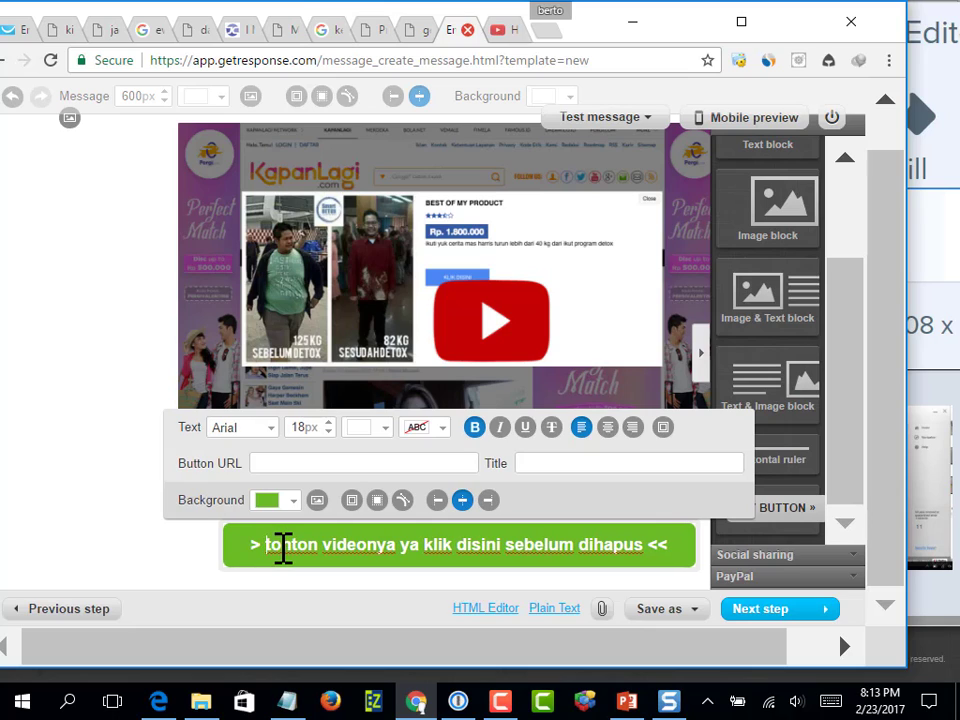
key(BackSpace)
text(>)
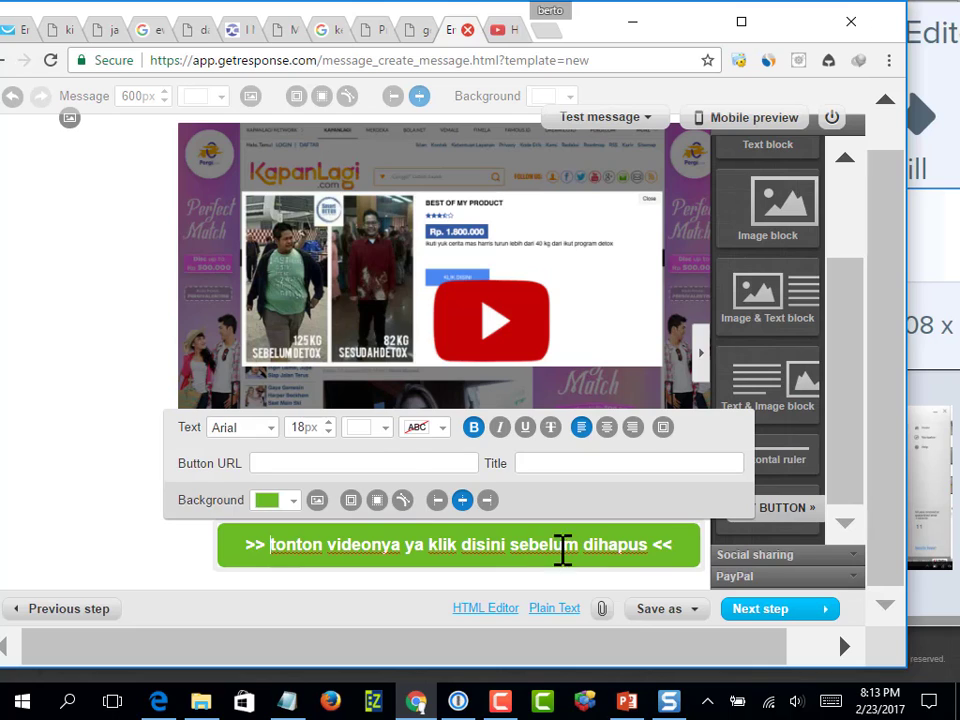
click(401, 462)
text(http://)
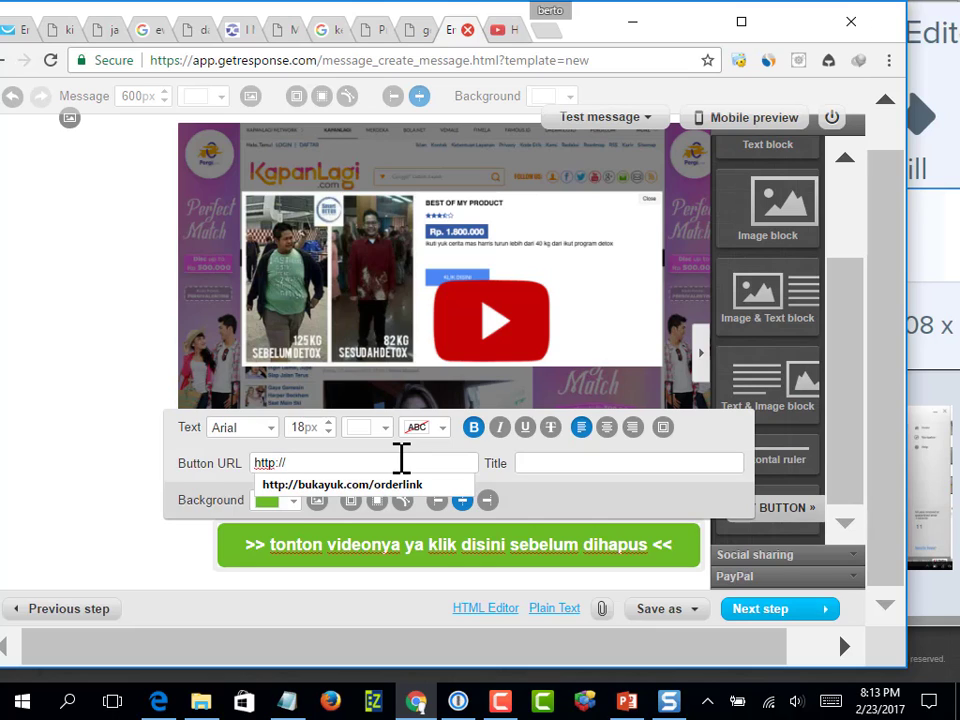
click(324, 488)
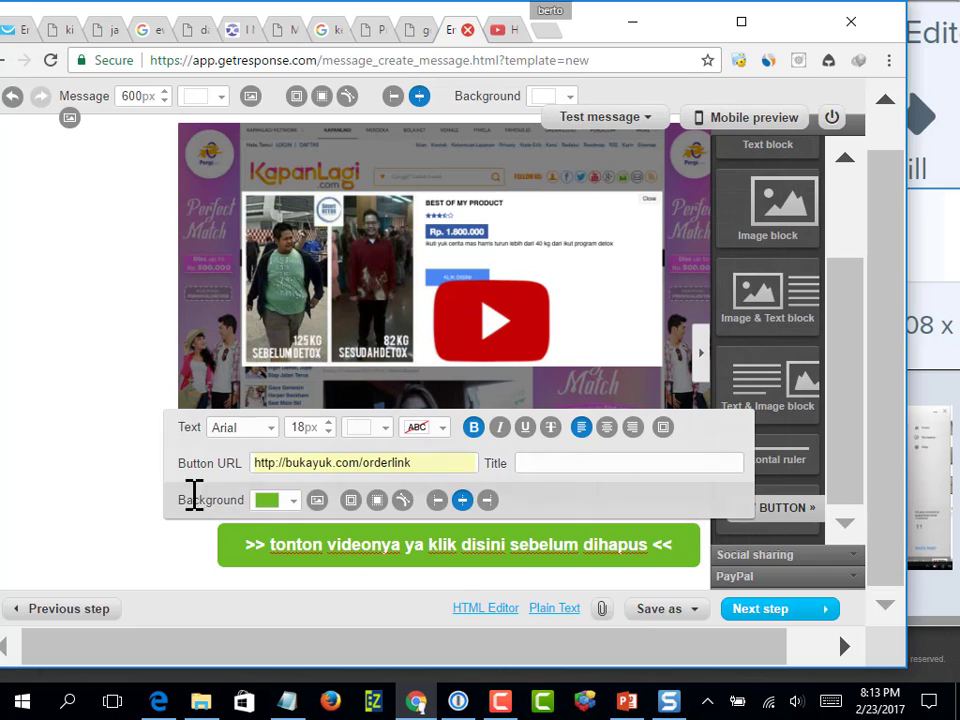
click(471, 540)
scroll(471, 529, up, 2)
scroll(500, 450, down, 1)
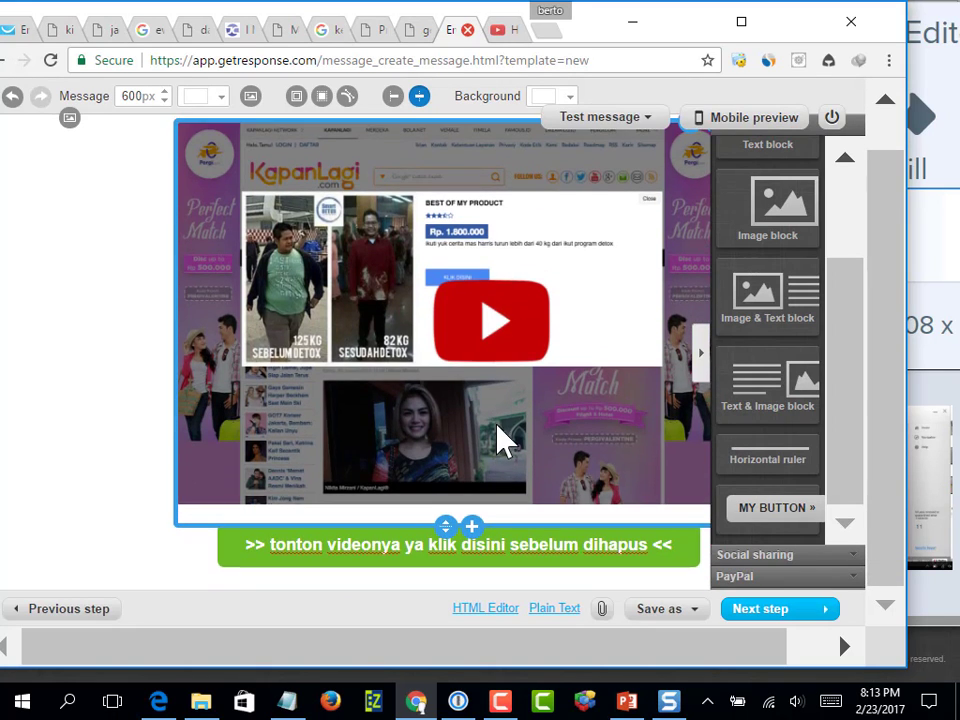
scroll(510, 425, up, 1)
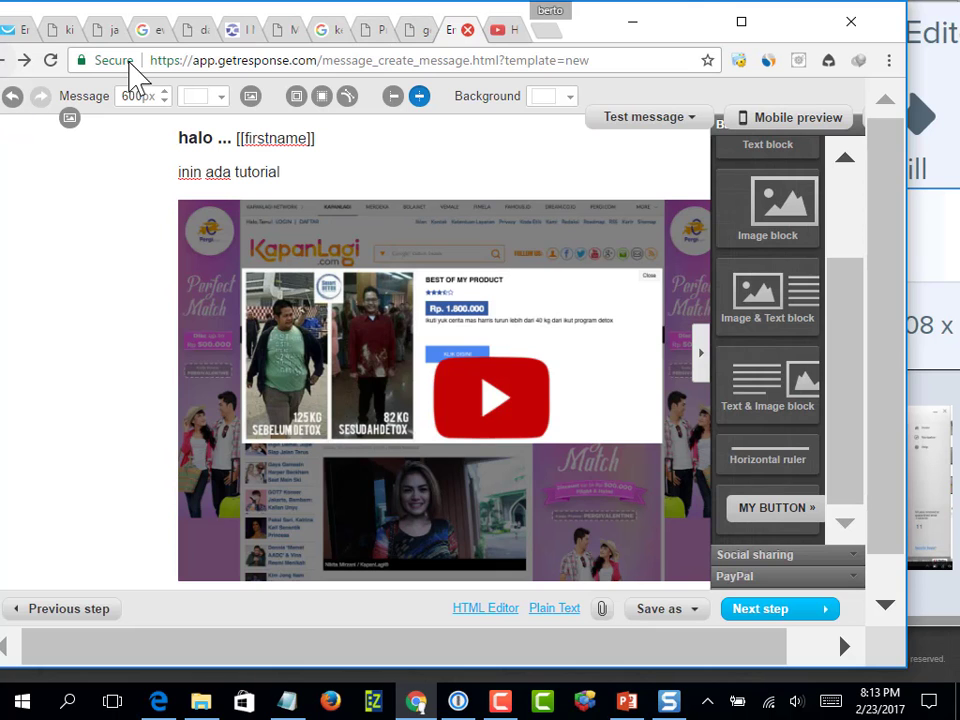
Trim the address to app.getresponse.com and load the GetResponse site root.
drag(499, 26, 542, 22)
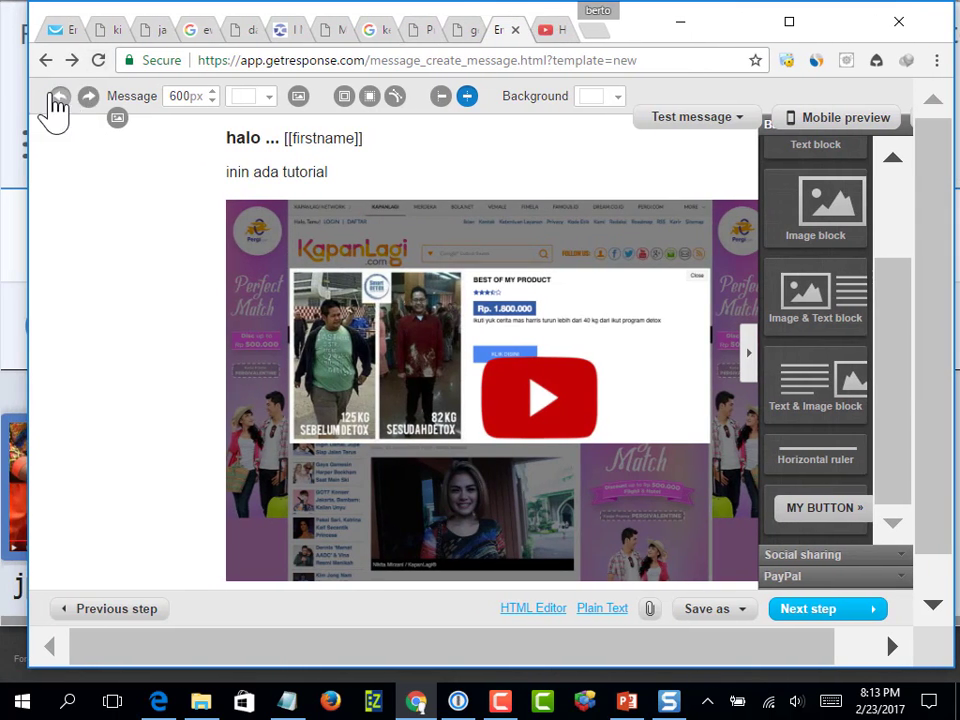
click(362, 64)
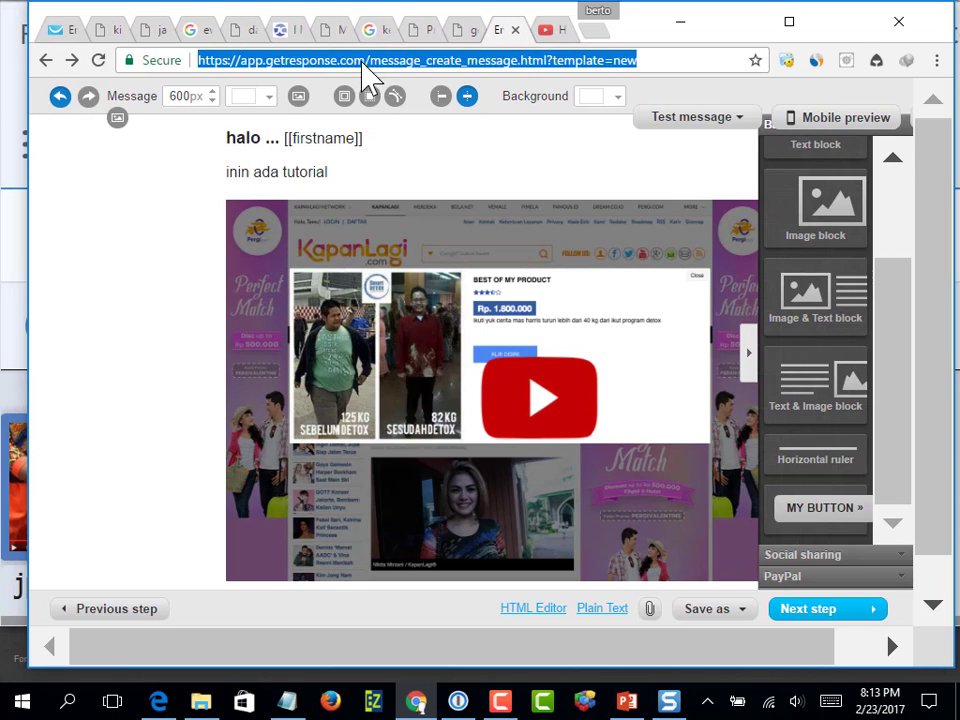
drag(369, 62, 686, 69)
key(BackSpace)
key(Return)
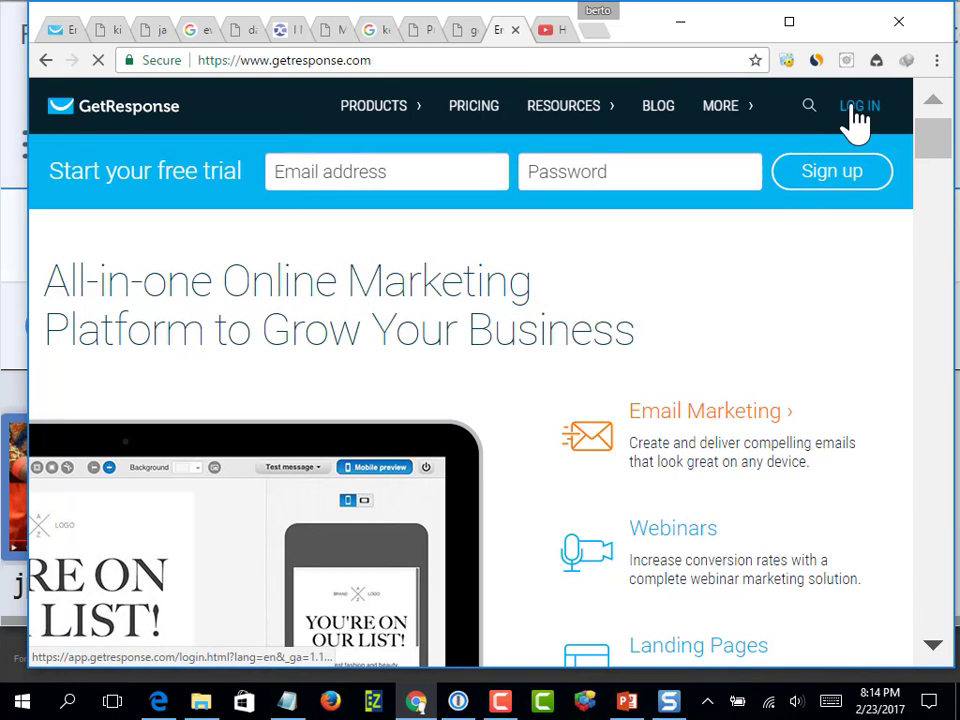
Log in and go to Messages > Manage Autoresponders.
click(857, 115)
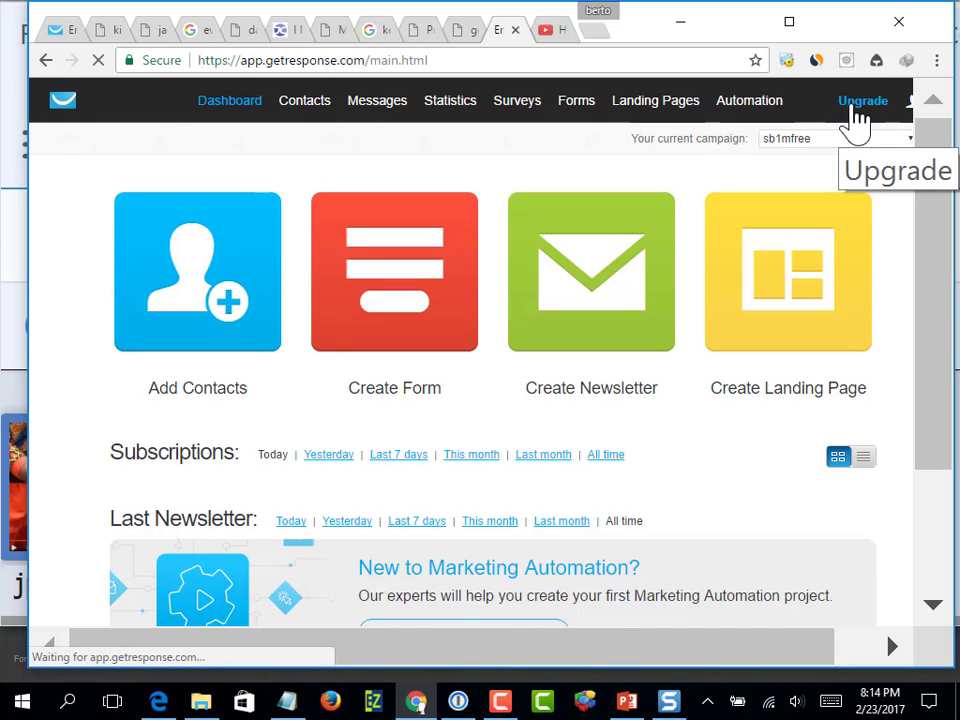
mouse_move(407, 97)
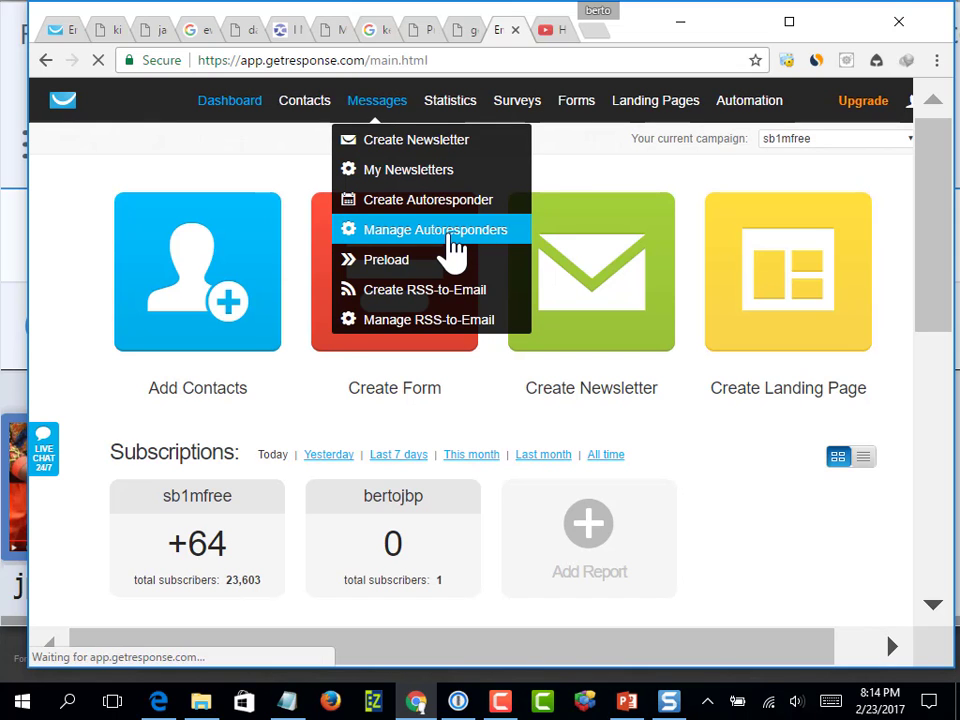
click(418, 703)
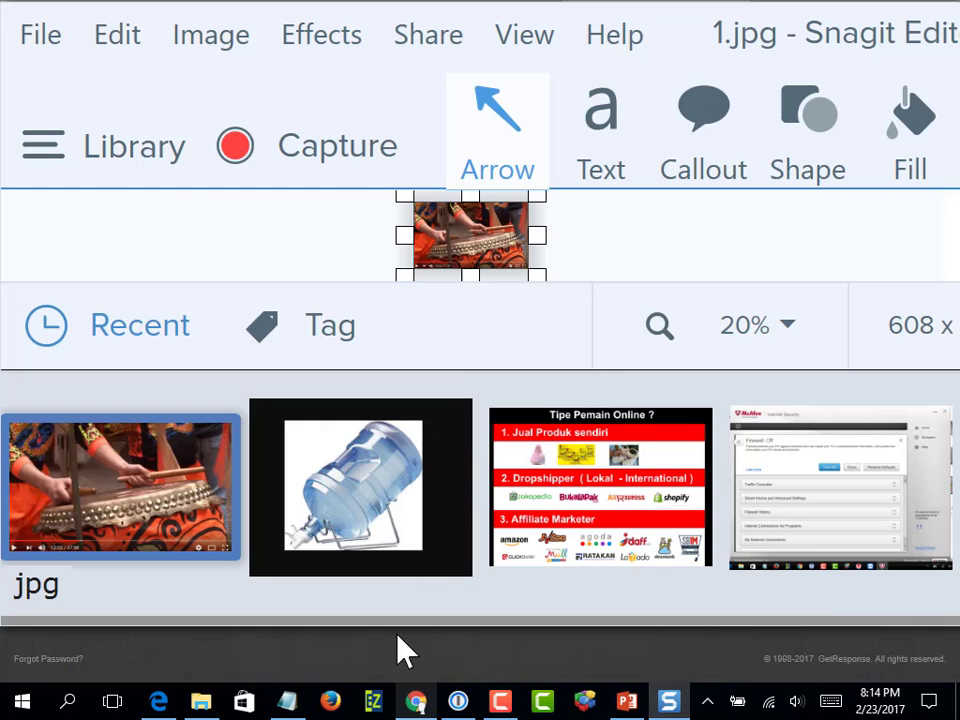
click(416, 703)
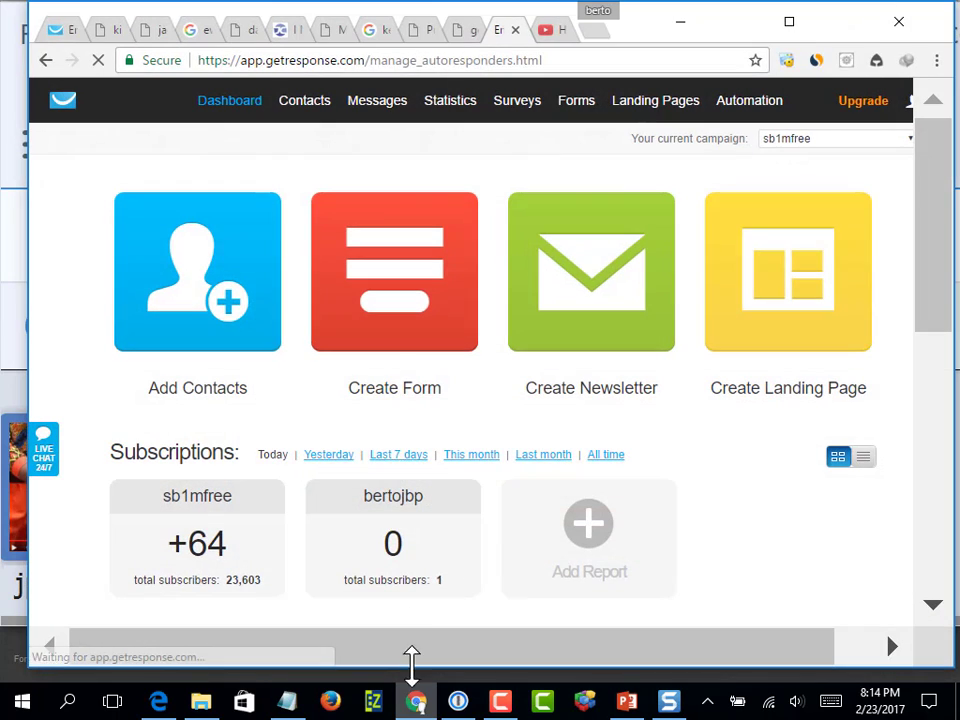
click(548, 32)
Open gmail.com in a new tab and search mail for 'sb1m club'.
click(590, 32)
text(gmail.com)
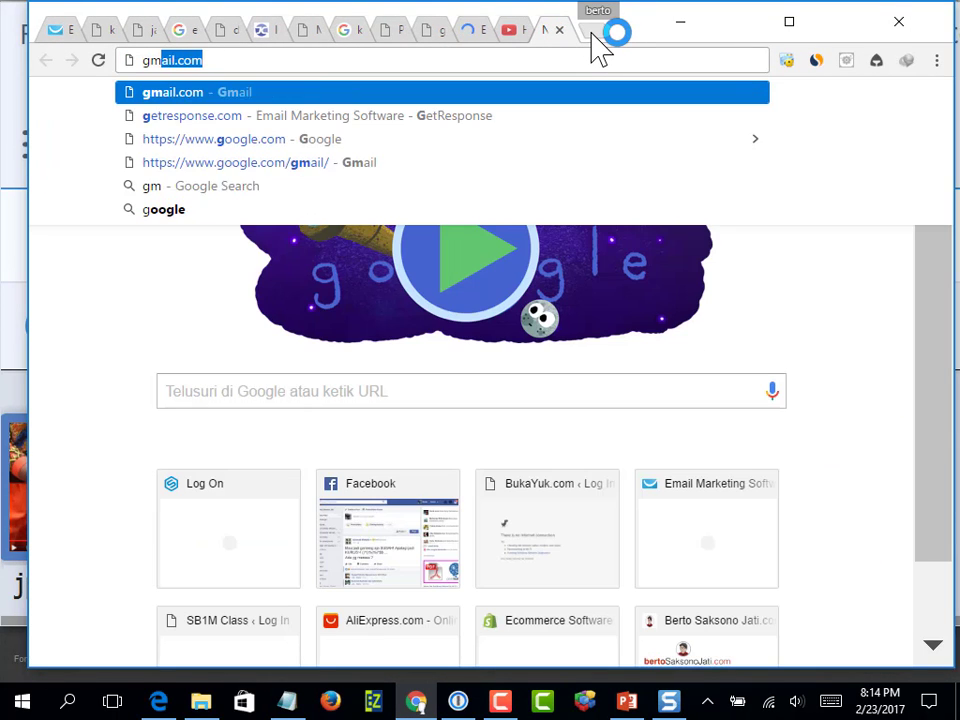
key(Return)
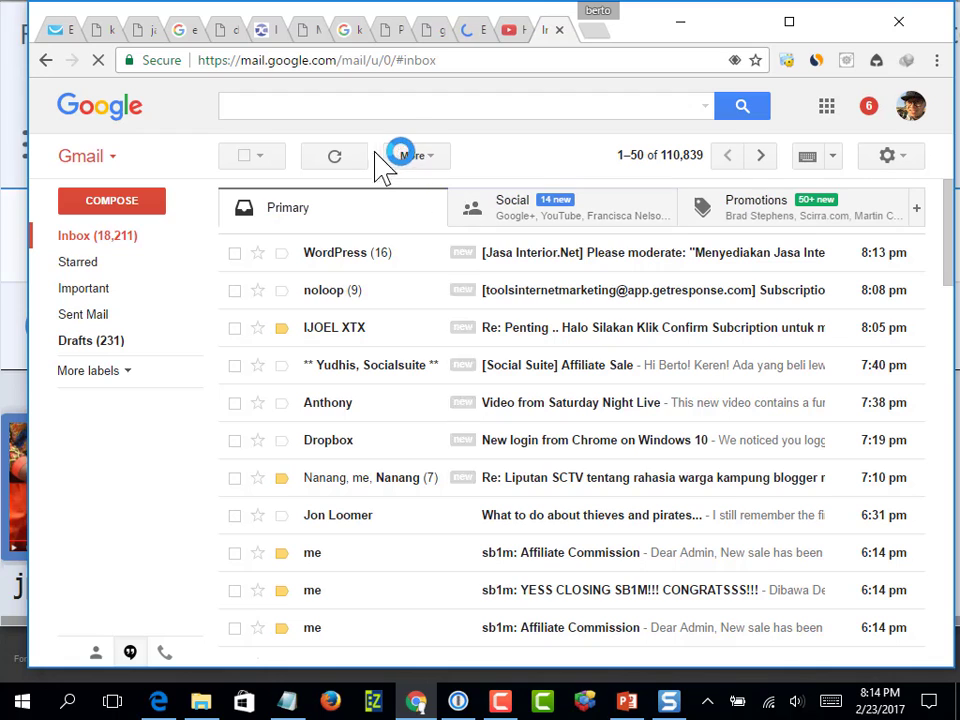
click(366, 106)
text(sb1m club)
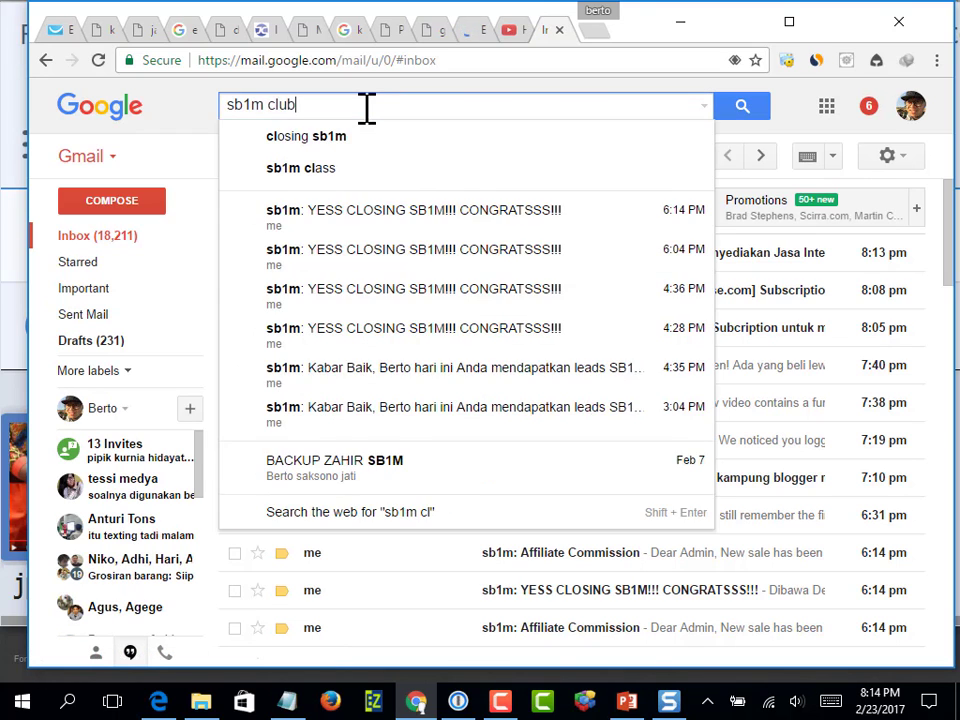
key(Return)
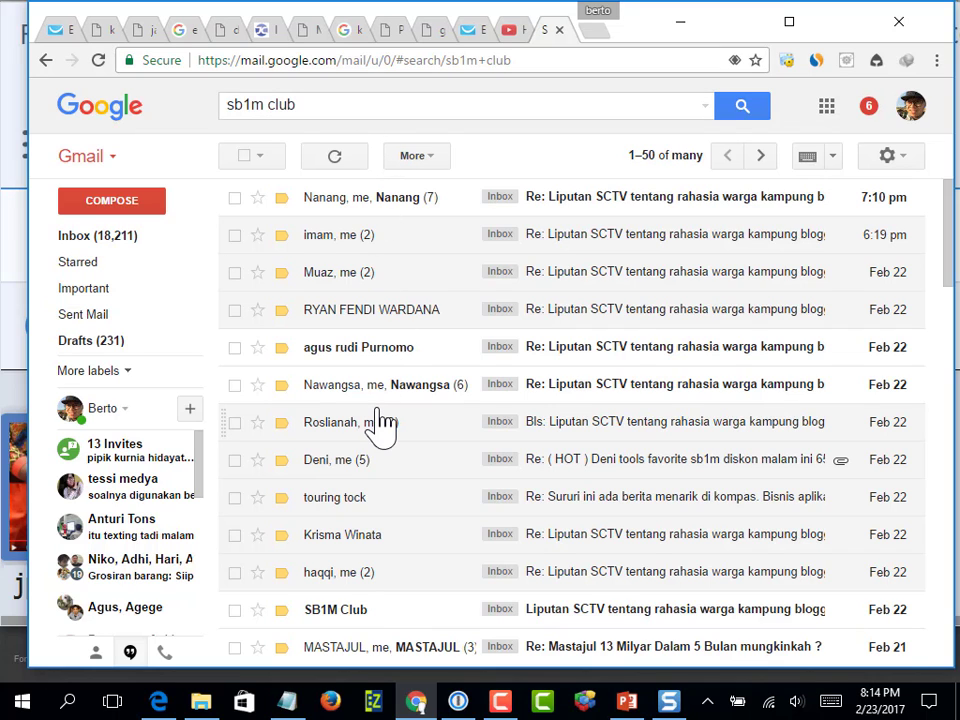
Open the SB1M Club email about the SCTV kampung blogger coverage and read it.
click(400, 612)
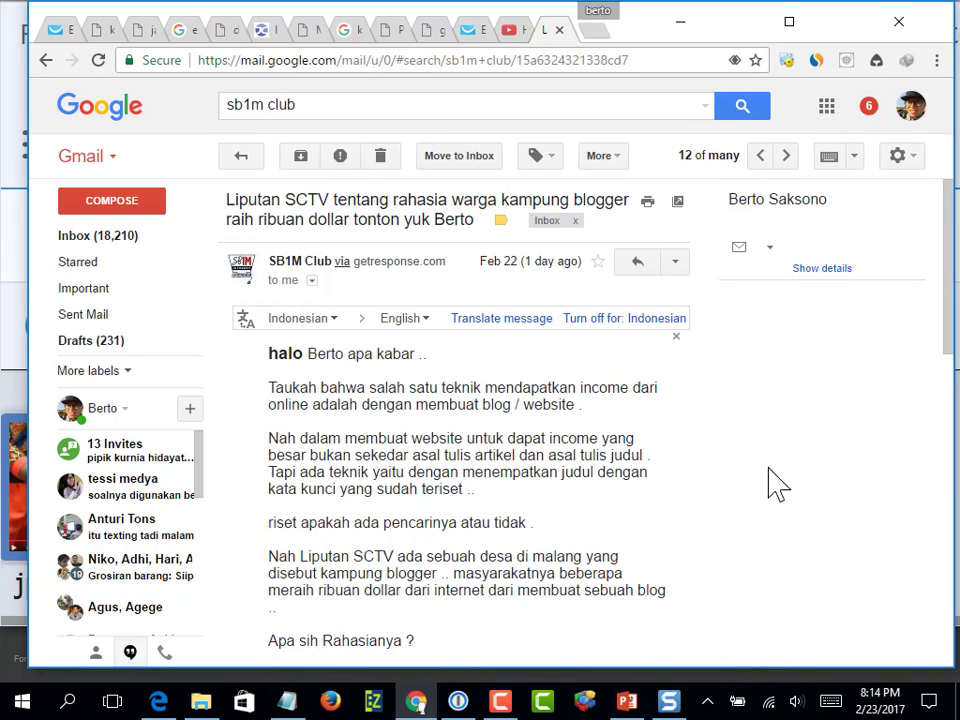
scroll(777, 463, down, 2)
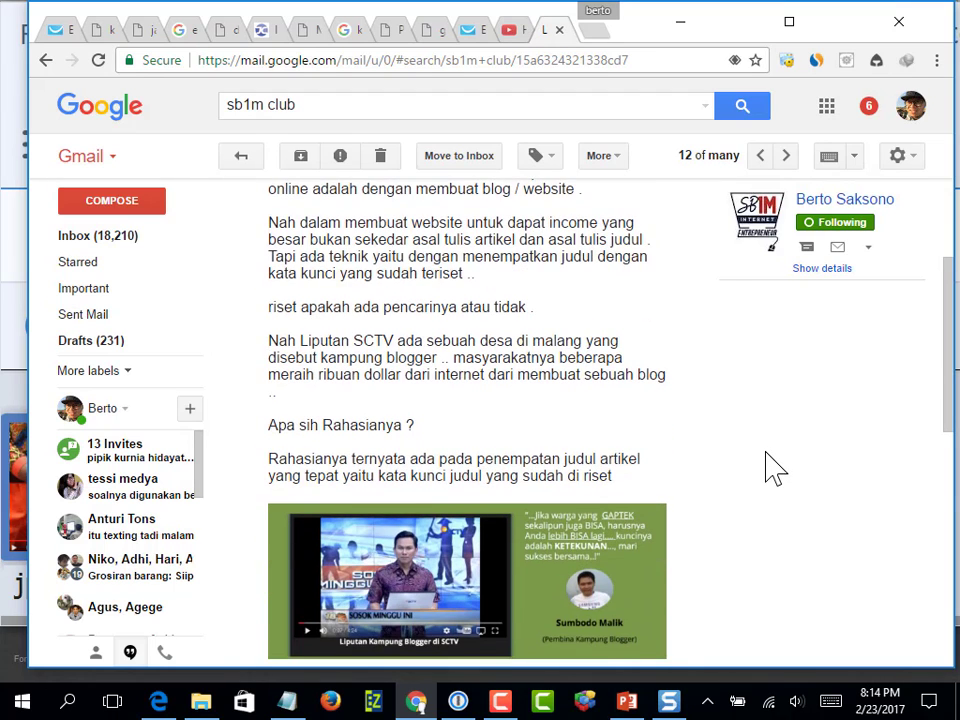
scroll(777, 467, down, 3)
scroll(771, 461, up, 1)
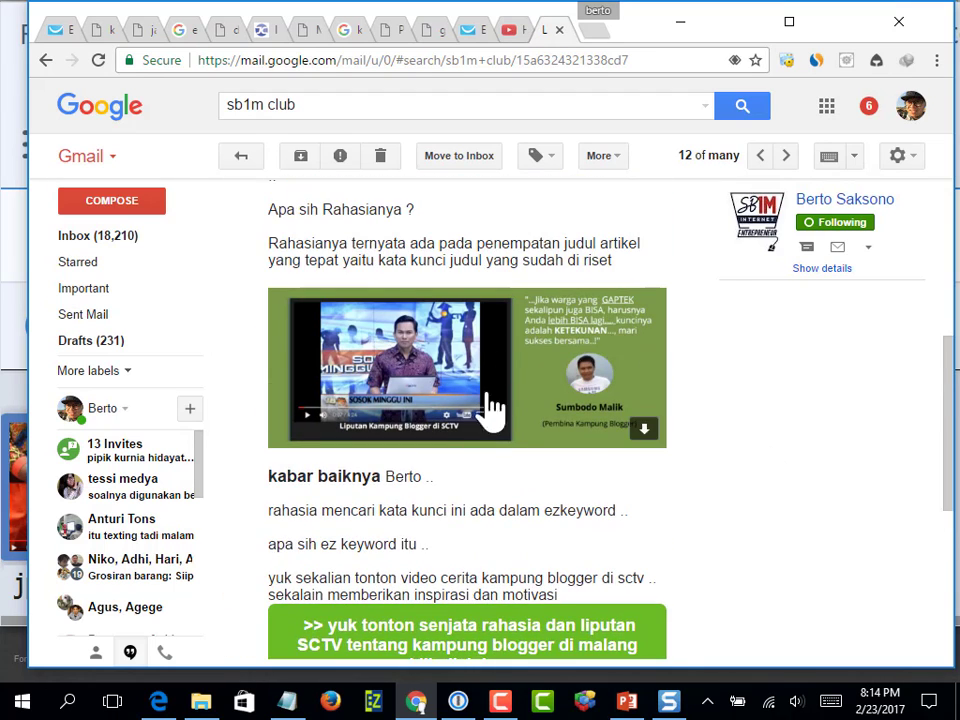
scroll(550, 390, down, 2)
scroll(545, 460, up, 1)
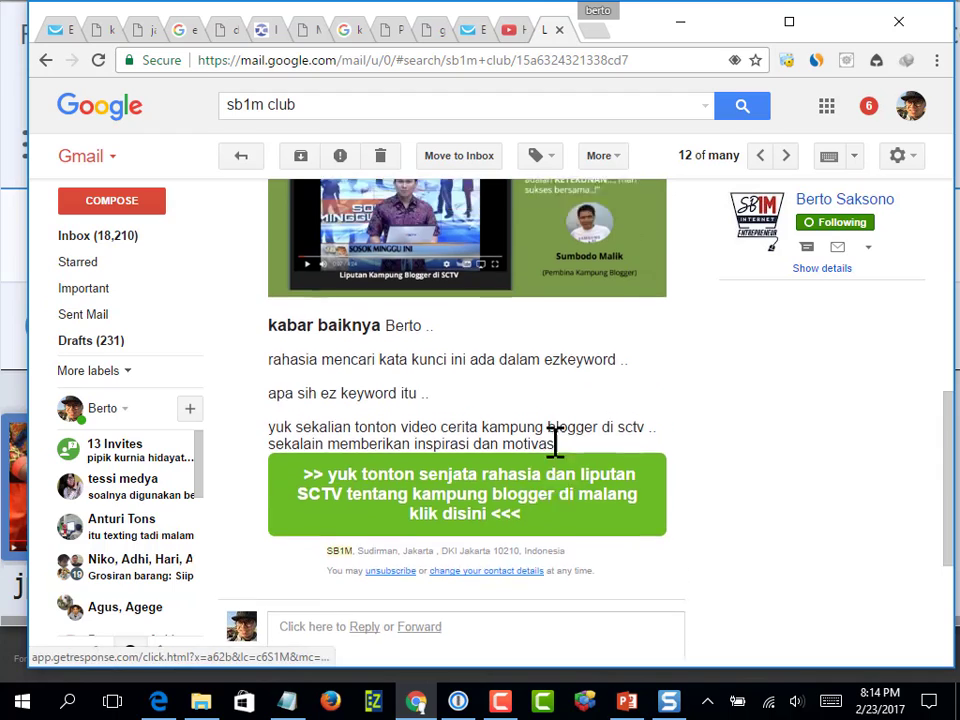
scroll(555, 440, up, 5)
scroll(546, 465, down, 1)
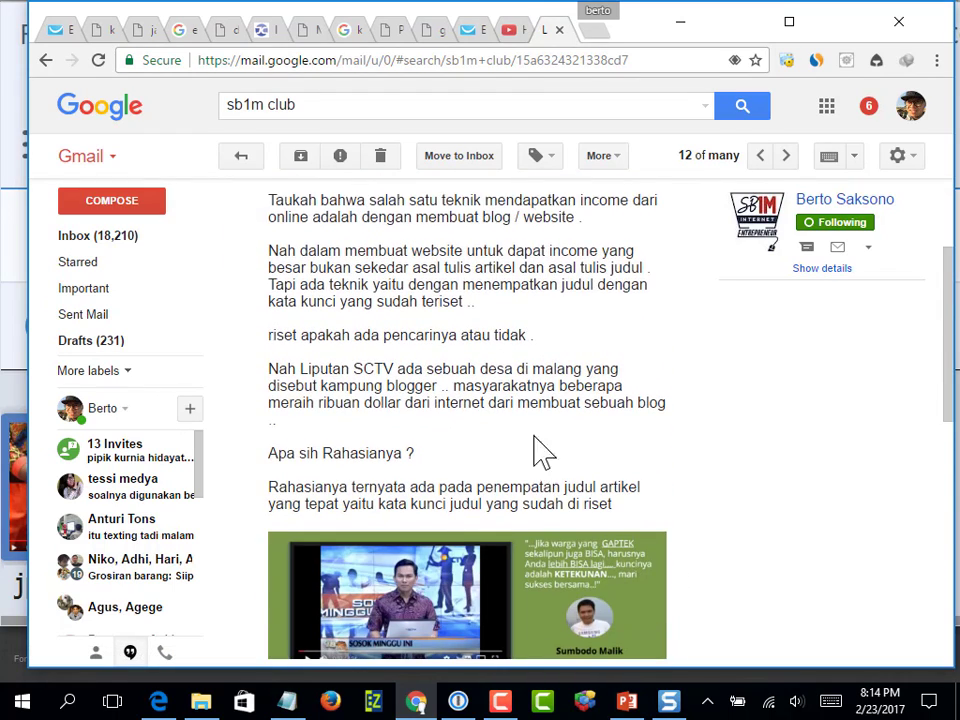
scroll(410, 250, up, 1)
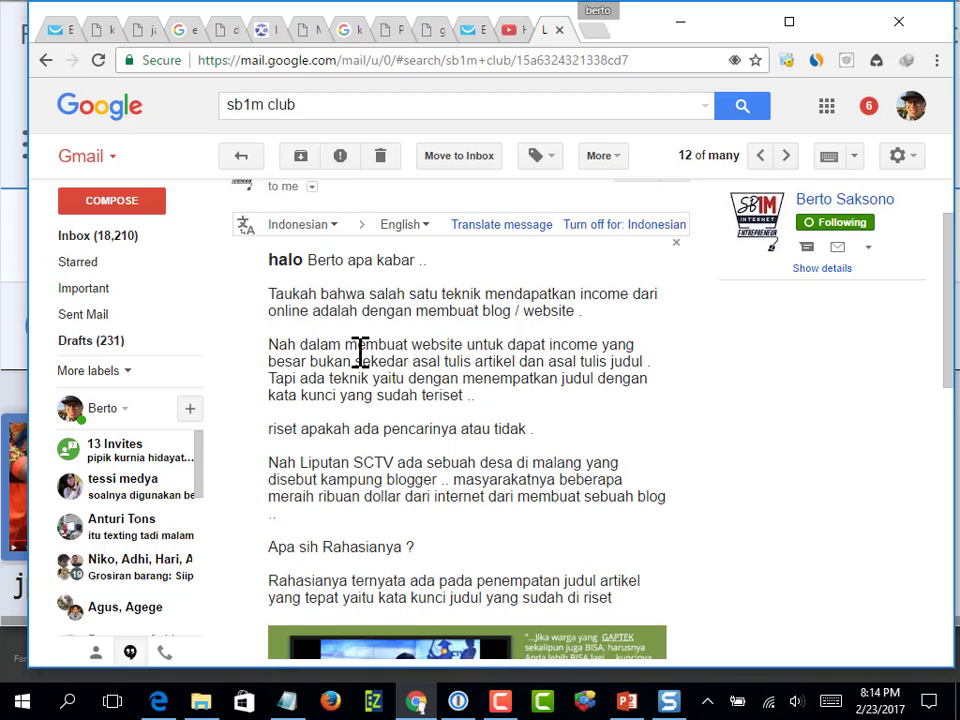
scroll(461, 540, down, 5)
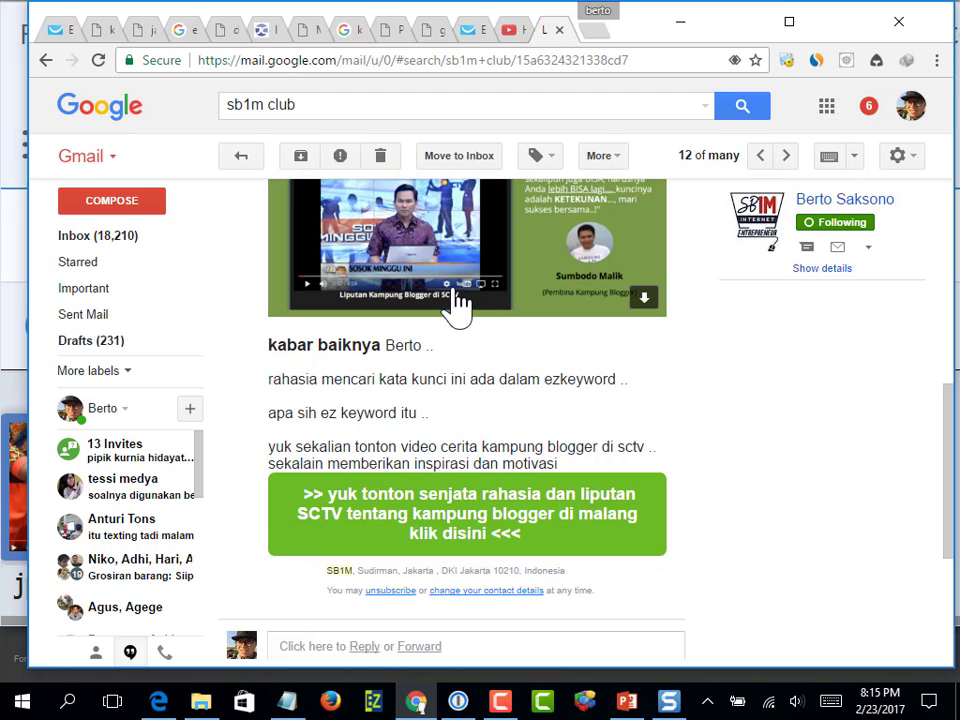
scroll(493, 340, up, 2)
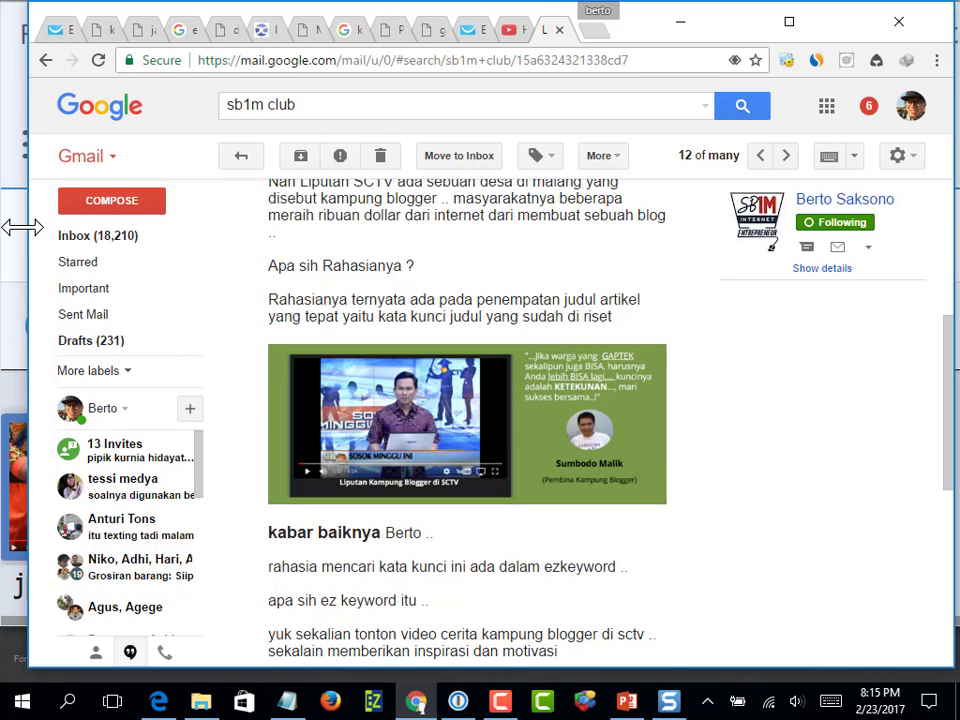
Add a separator line and the address bukayuk.com/kirimemail to the Notepad notes.
click(288, 700)
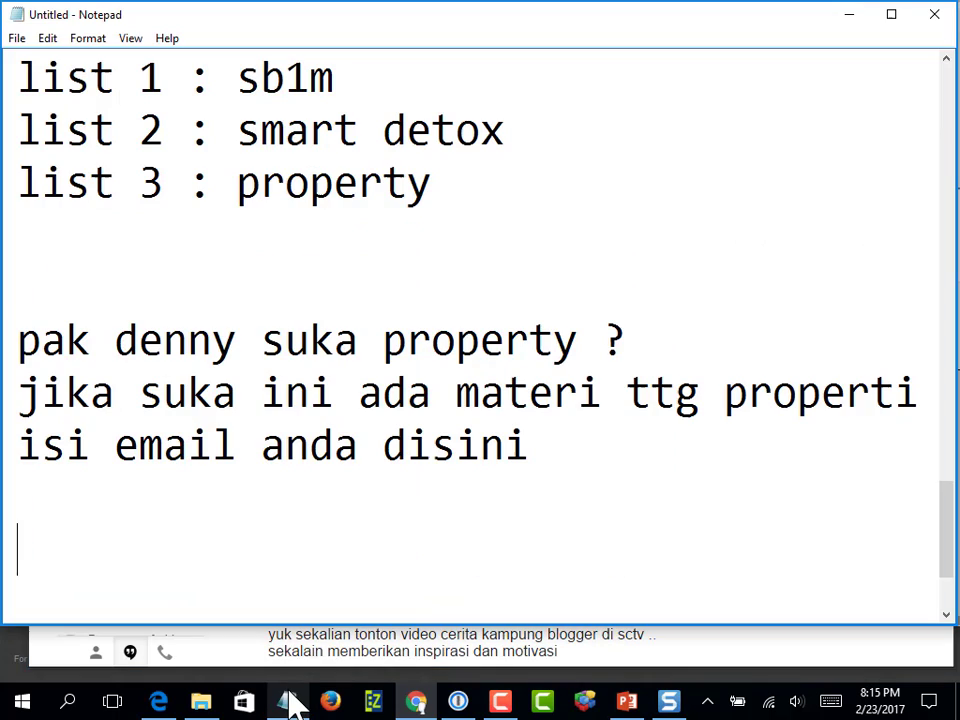
key(Return)
key(Return)
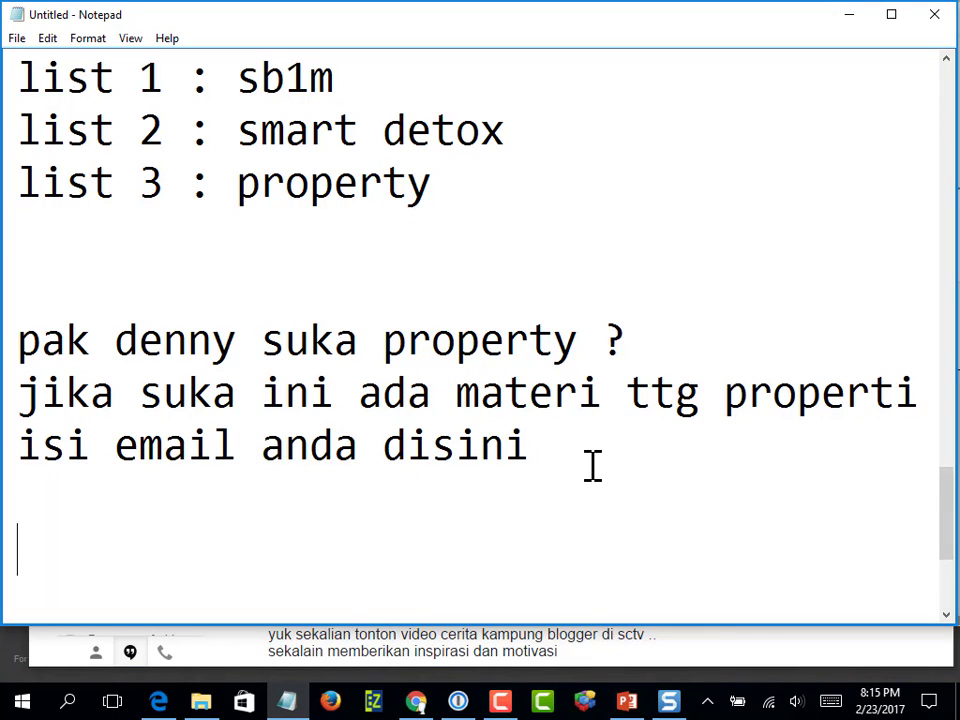
text(================================)
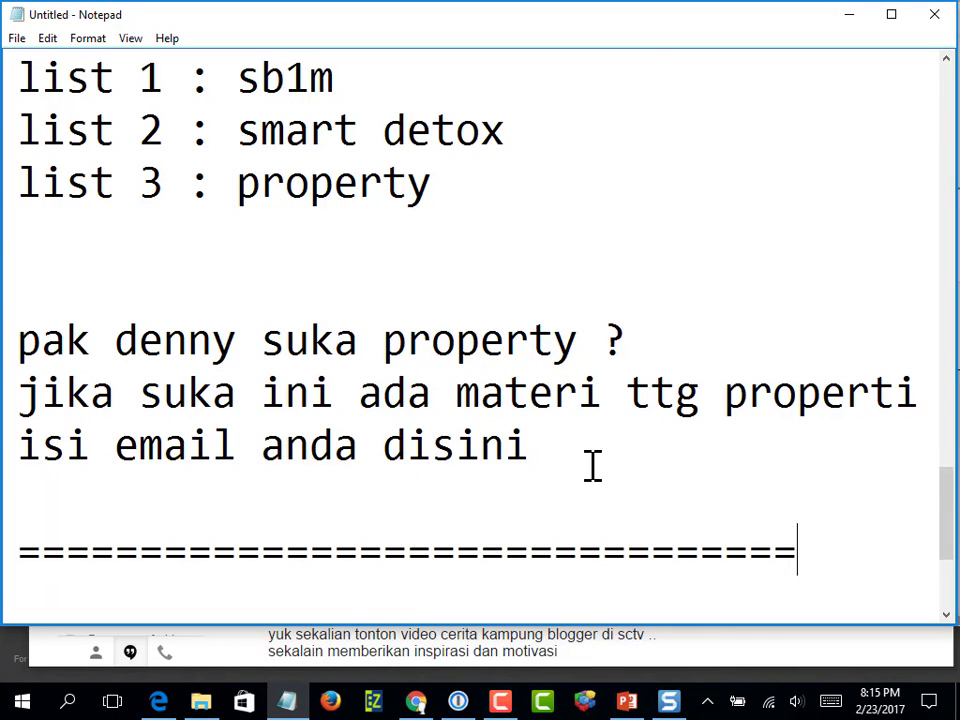
key(Return)
key(Return)
key(Return)
key(Return)
key(Return)
key(Return)
key(Return)
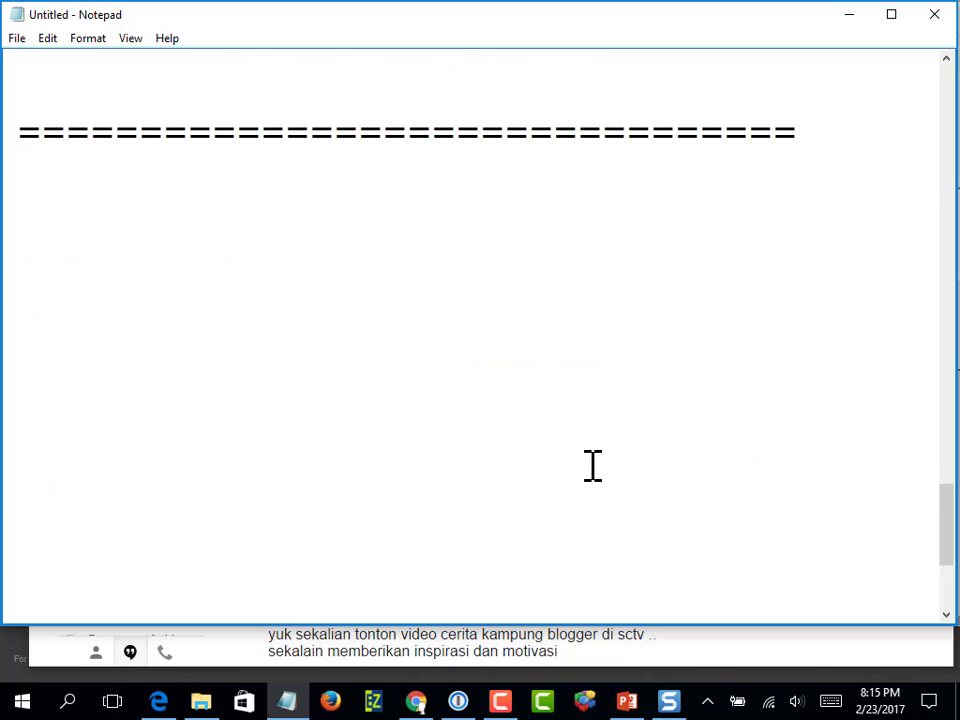
key(Return)
key(Return)
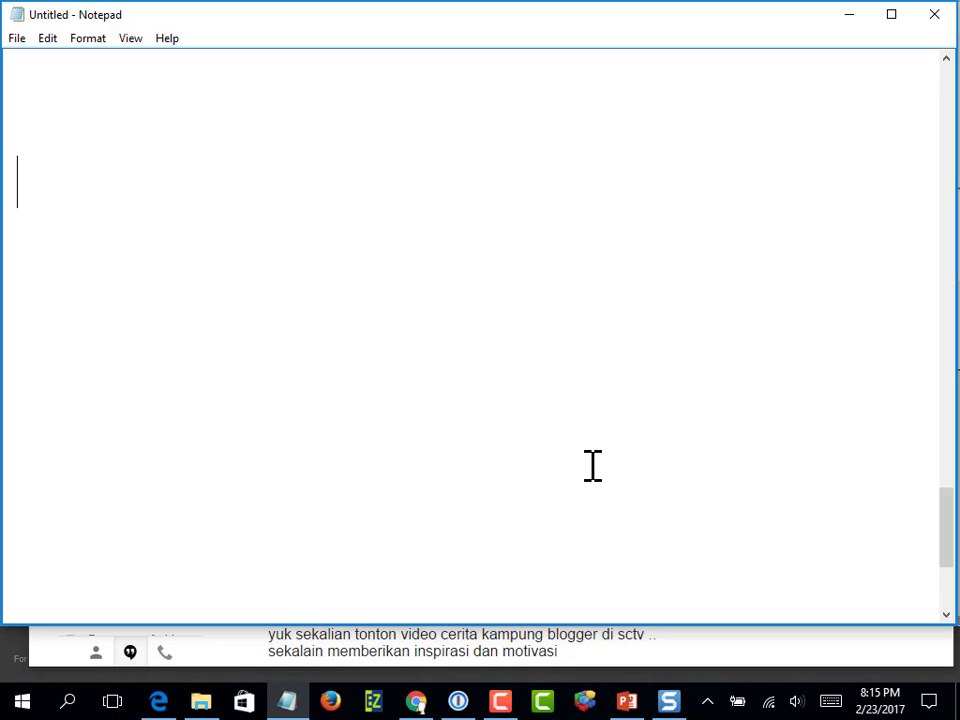
text(bukayuk.c)
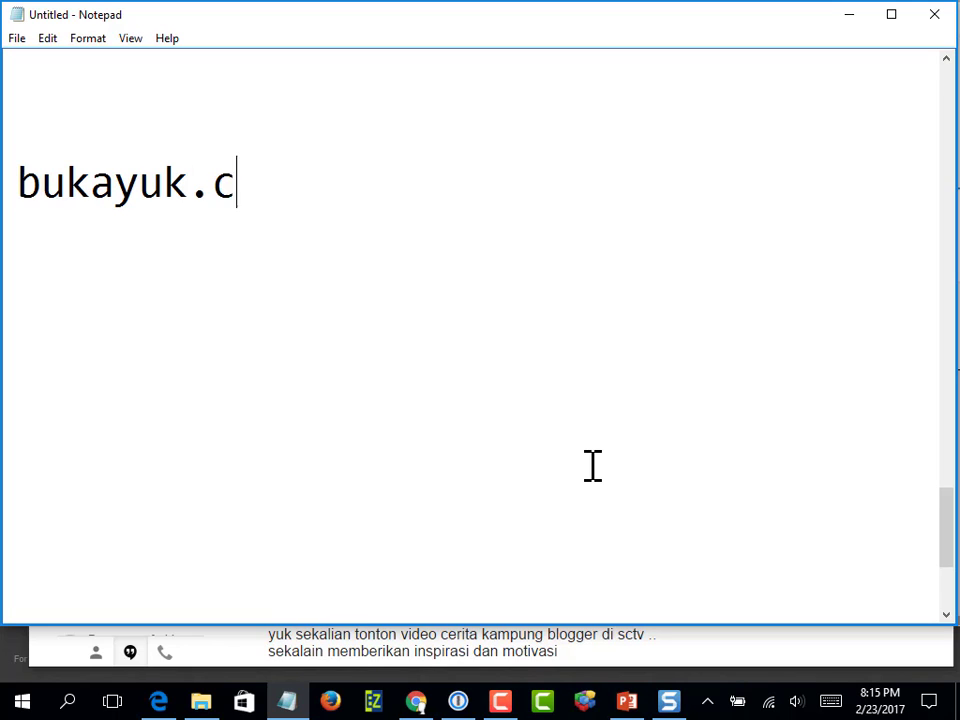
text(om/kirim)
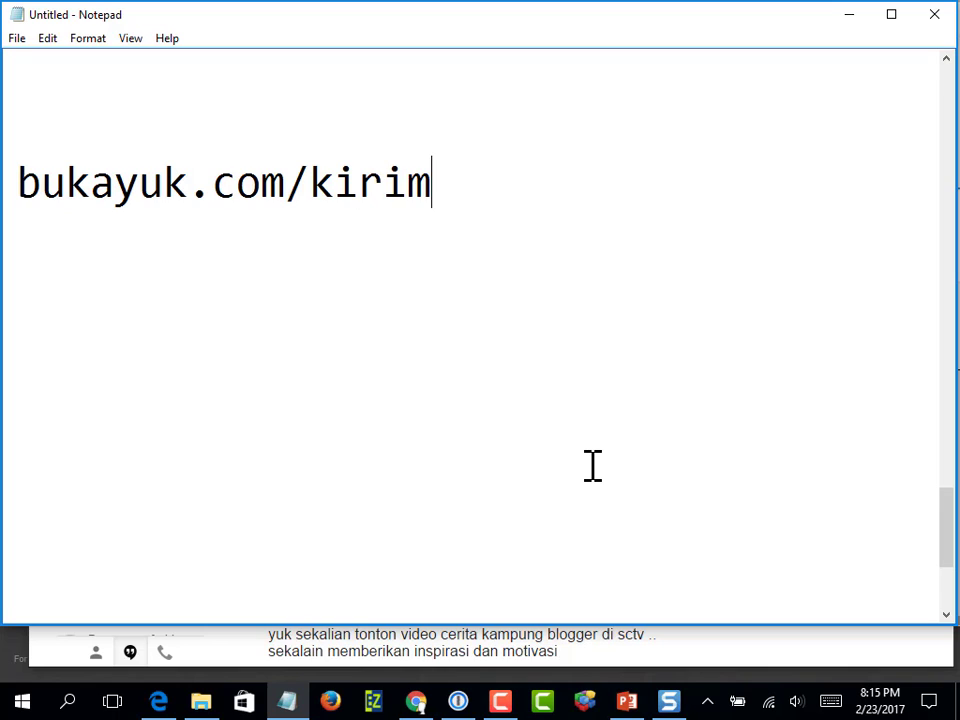
text(email)
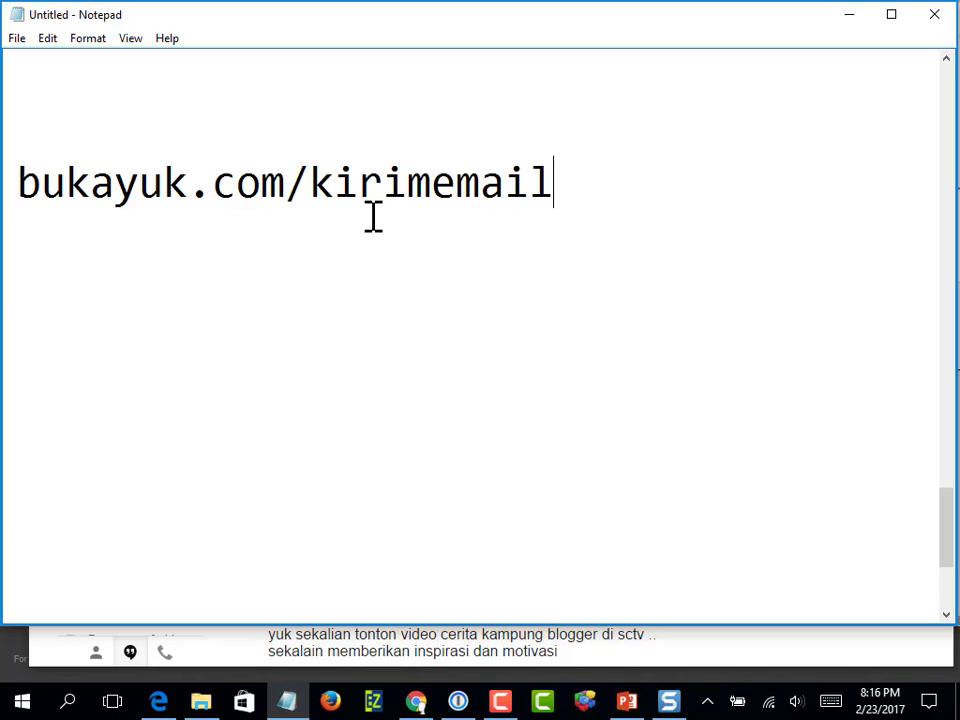
key(Return)
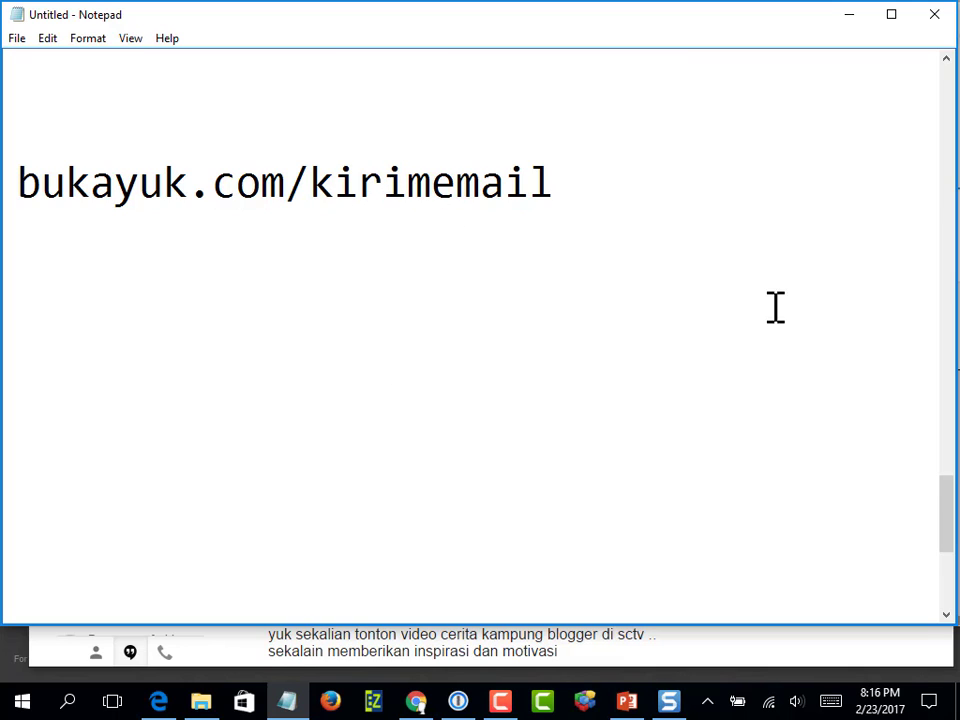
drag(561, 186, 122, 139)
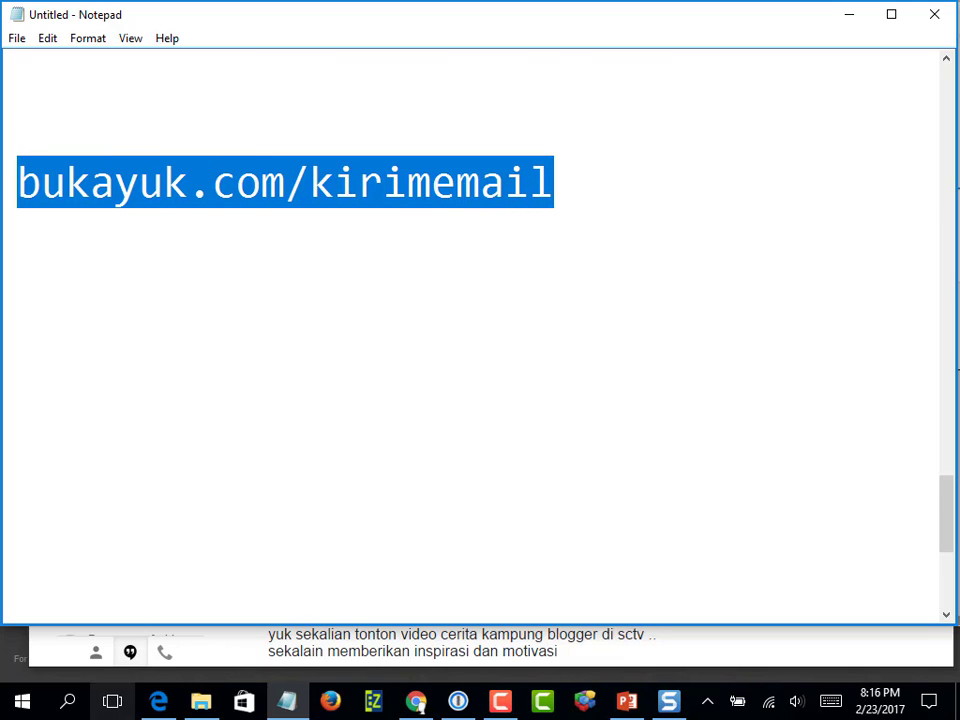
click(415, 701)
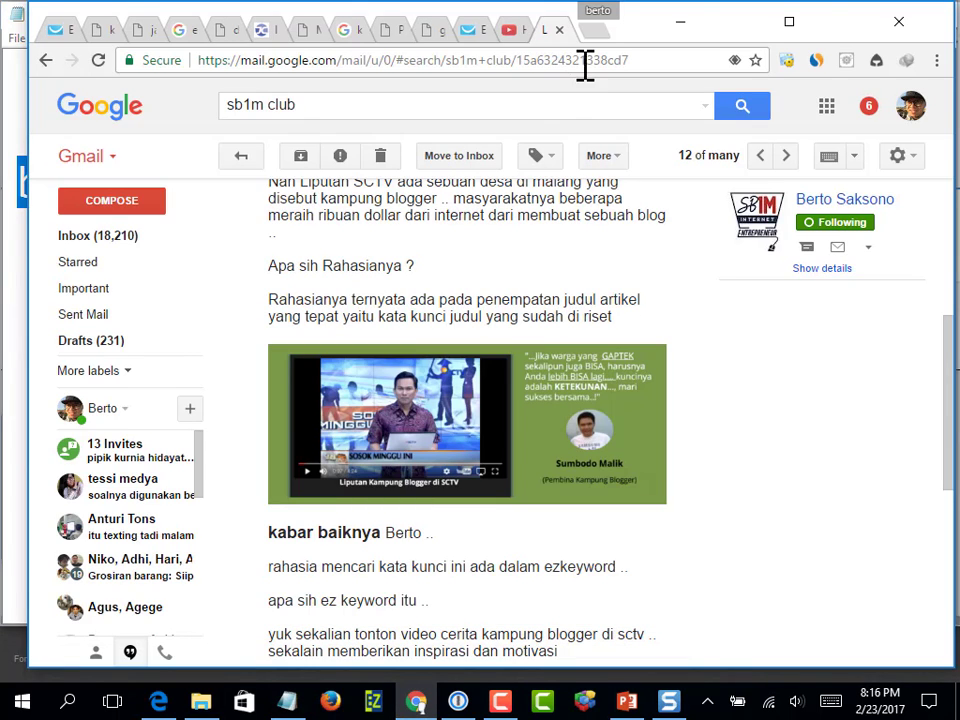
Load bukayuk.com/kirimemail in a new Chrome tab.
click(596, 32)
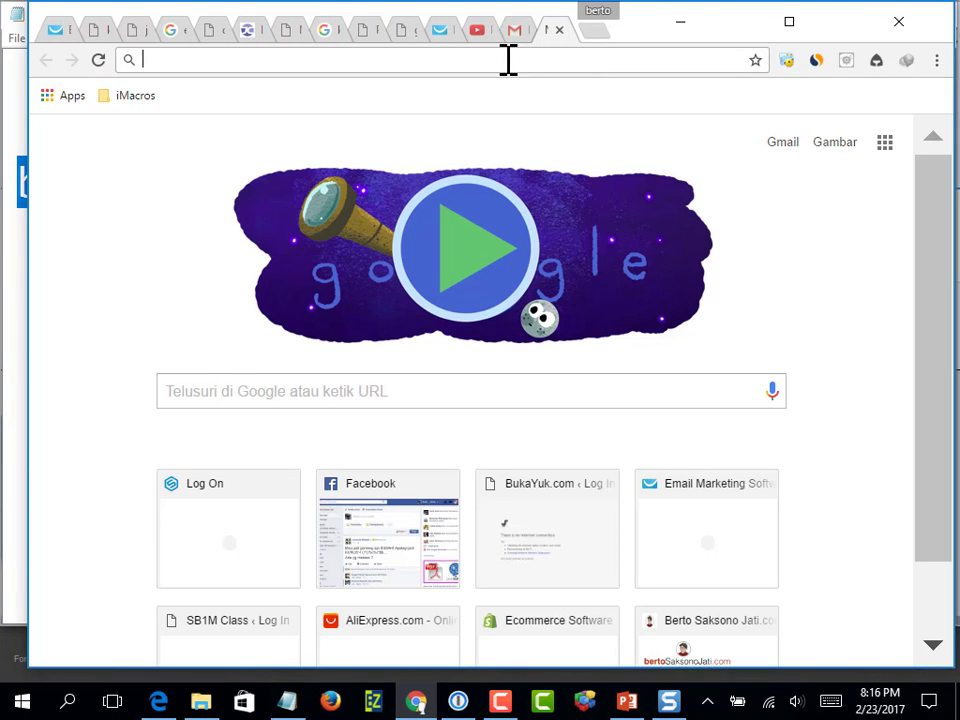
text(bukayuk.com)
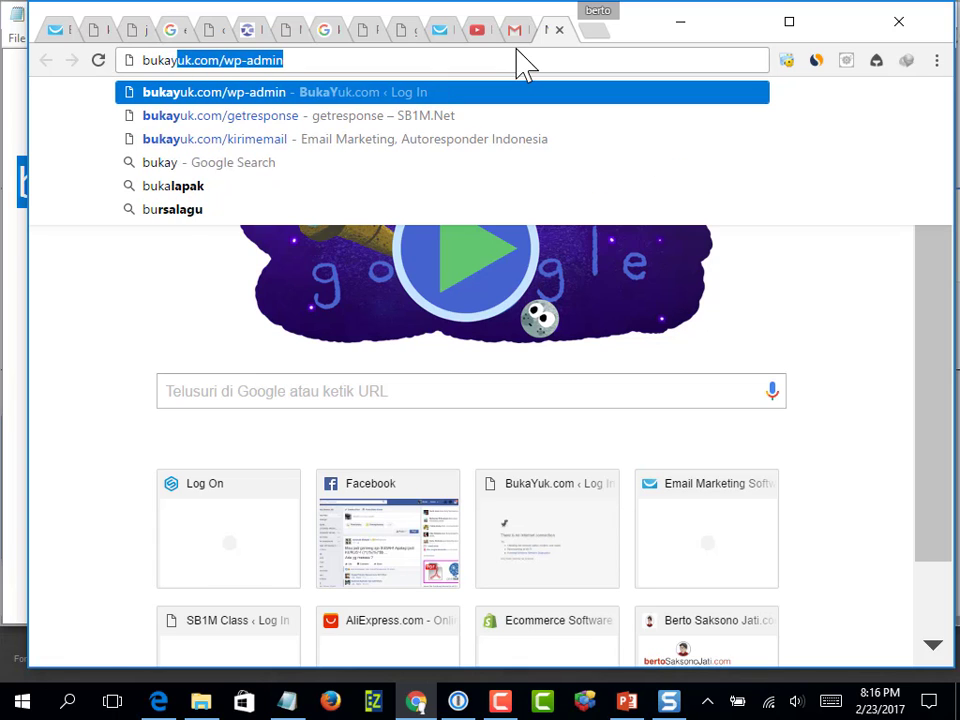
text(/kirimem)
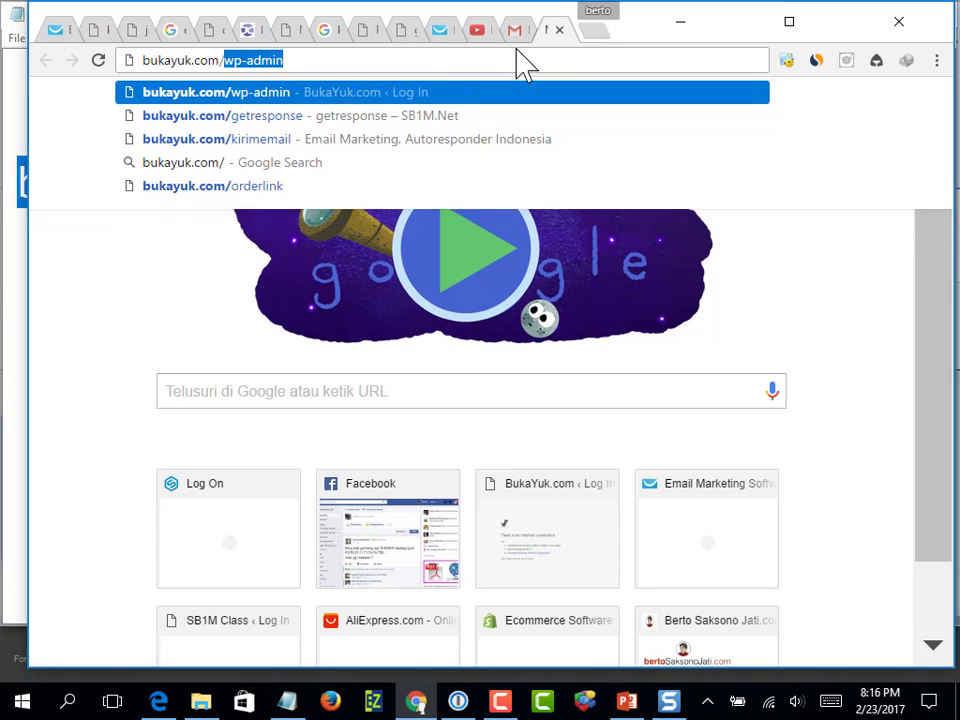
text(ail)
key(Return)
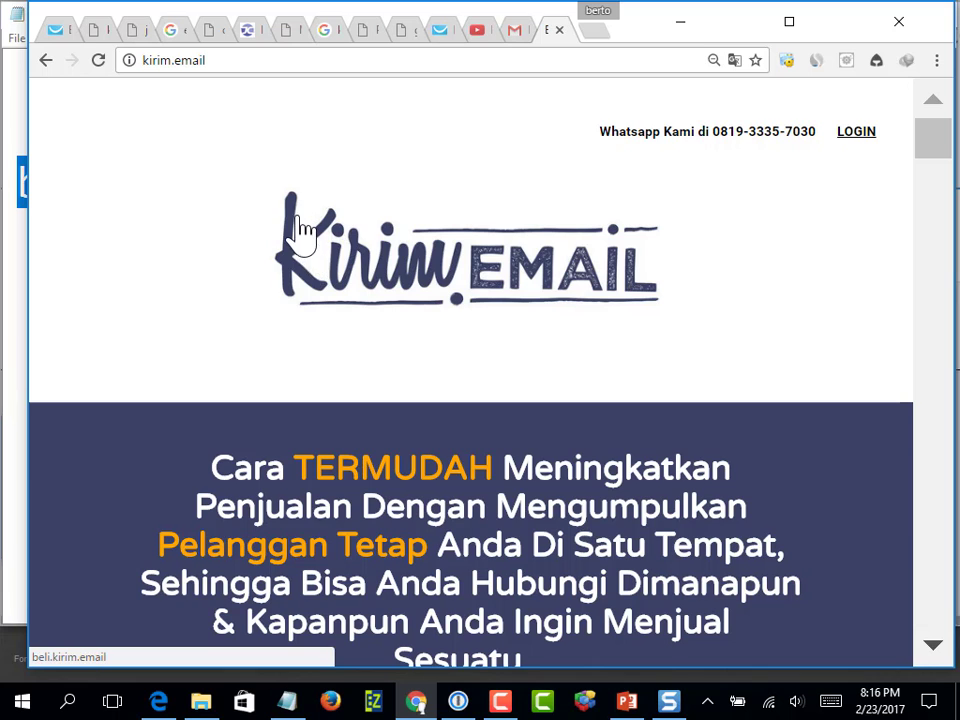
Read through the Kirim.email sales page's features, sign-up offer and FAQ.
scroll(300, 235, down, 3)
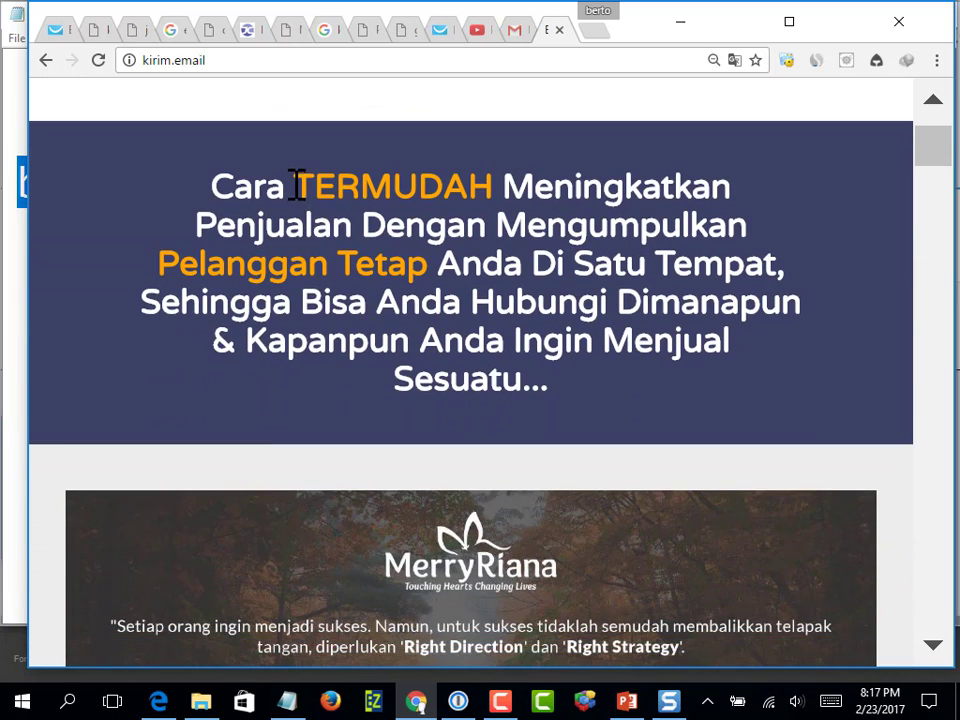
scroll(243, 195, down, 10)
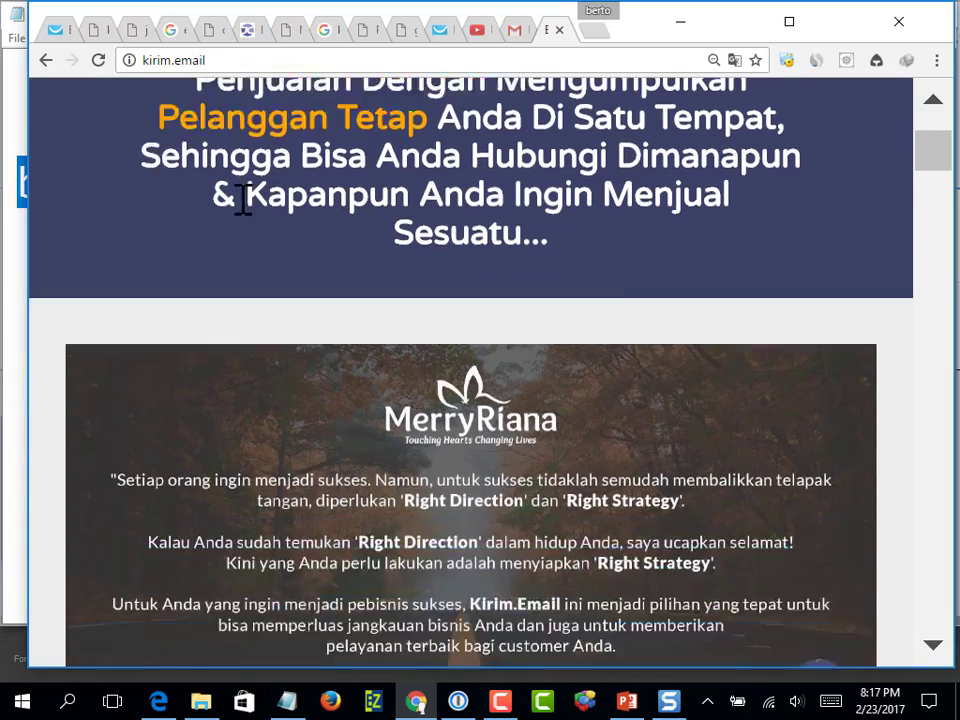
scroll(243, 213, down, 15)
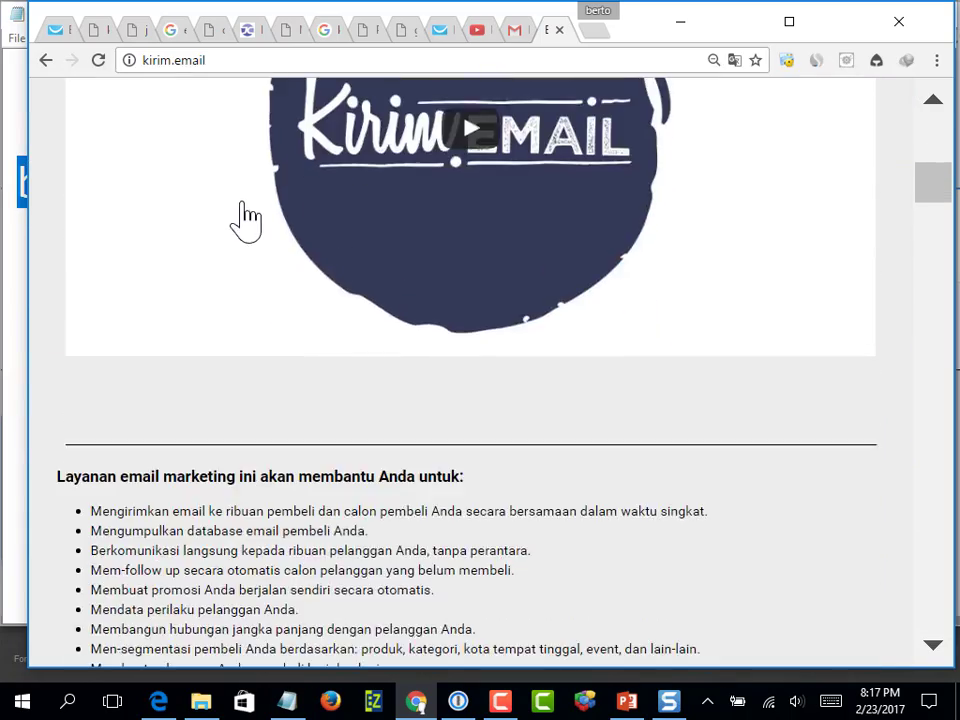
scroll(300, 240, up, 1)
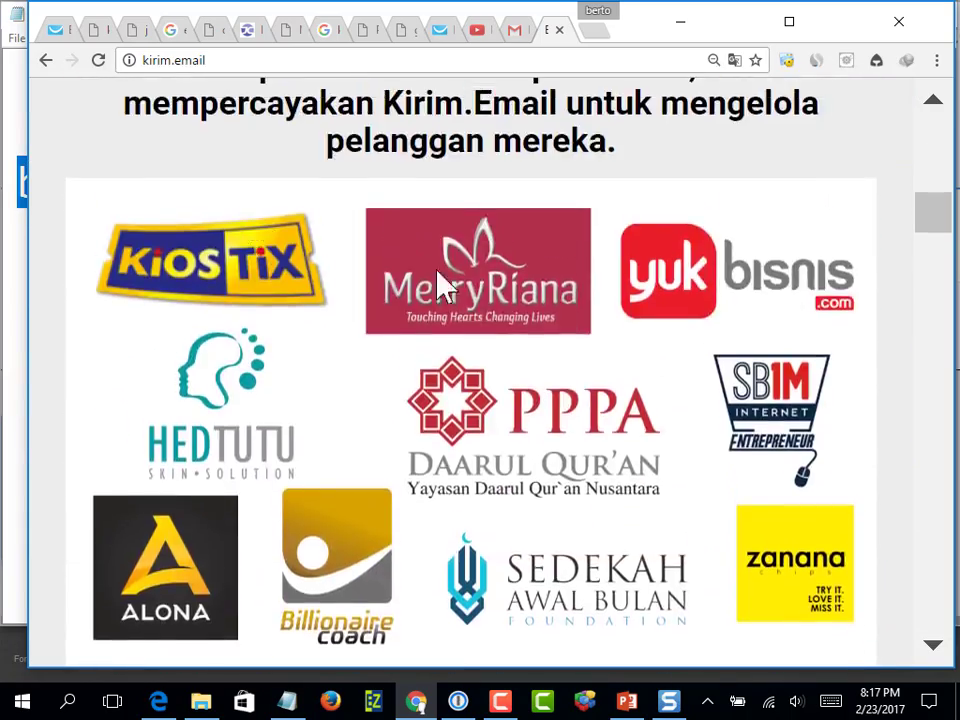
scroll(578, 425, down, 1)
scroll(578, 425, down, 20)
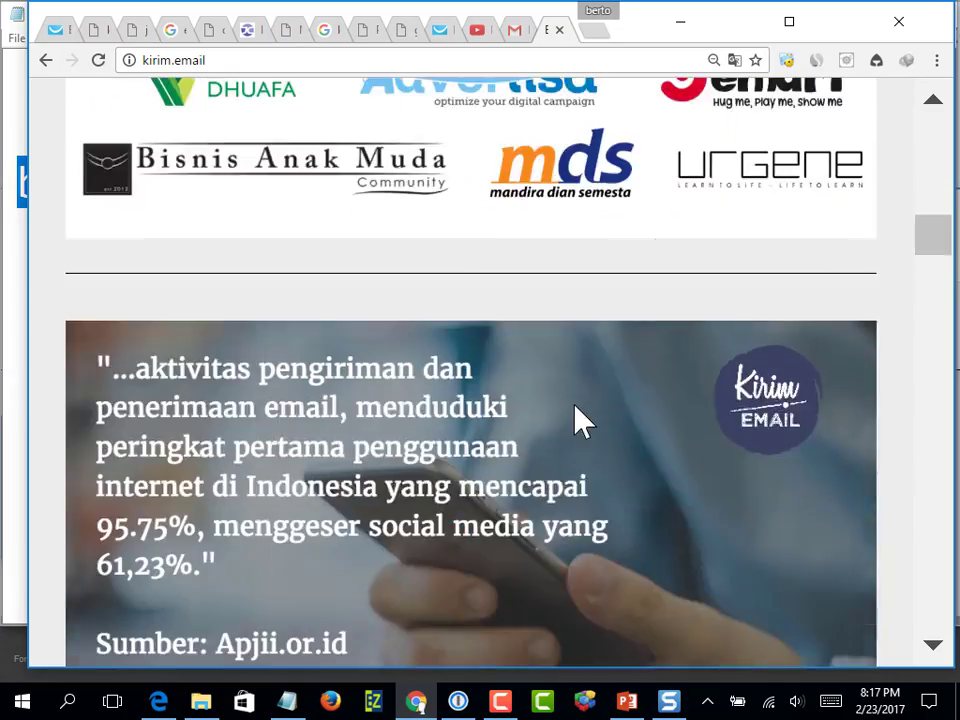
scroll(585, 420, down, 20)
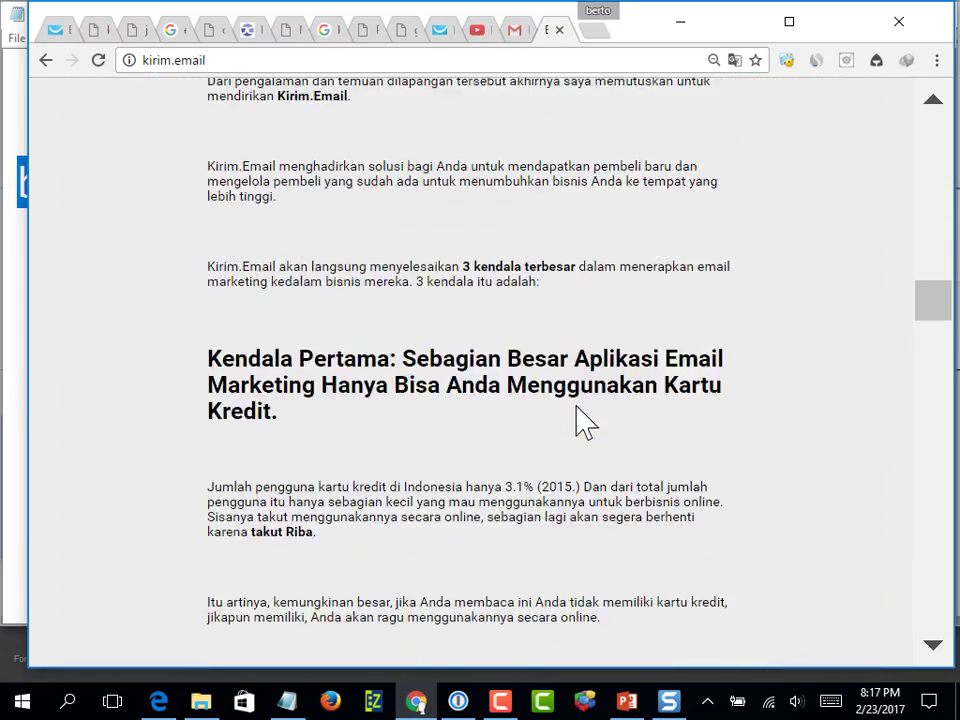
scroll(583, 428, down, 20)
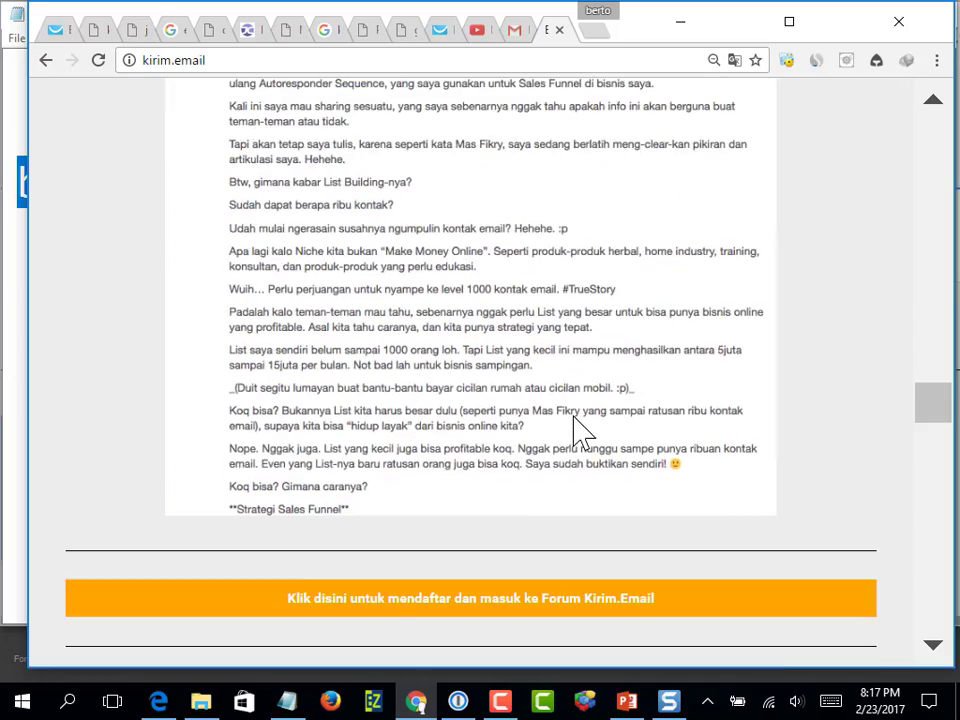
scroll(575, 428, down, 20)
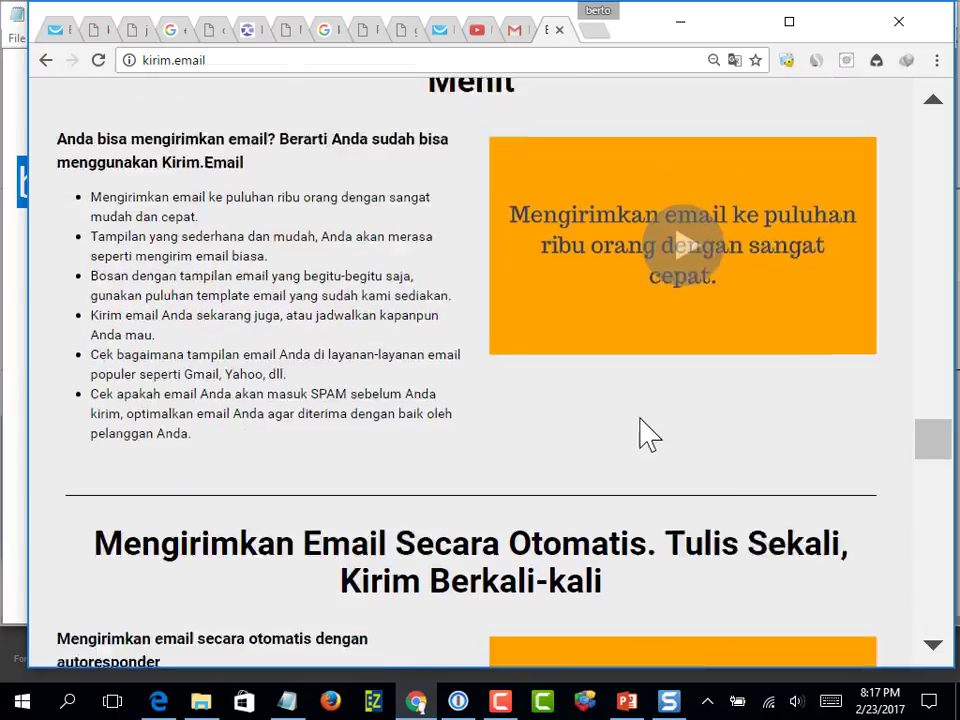
scroll(652, 420, down, 10)
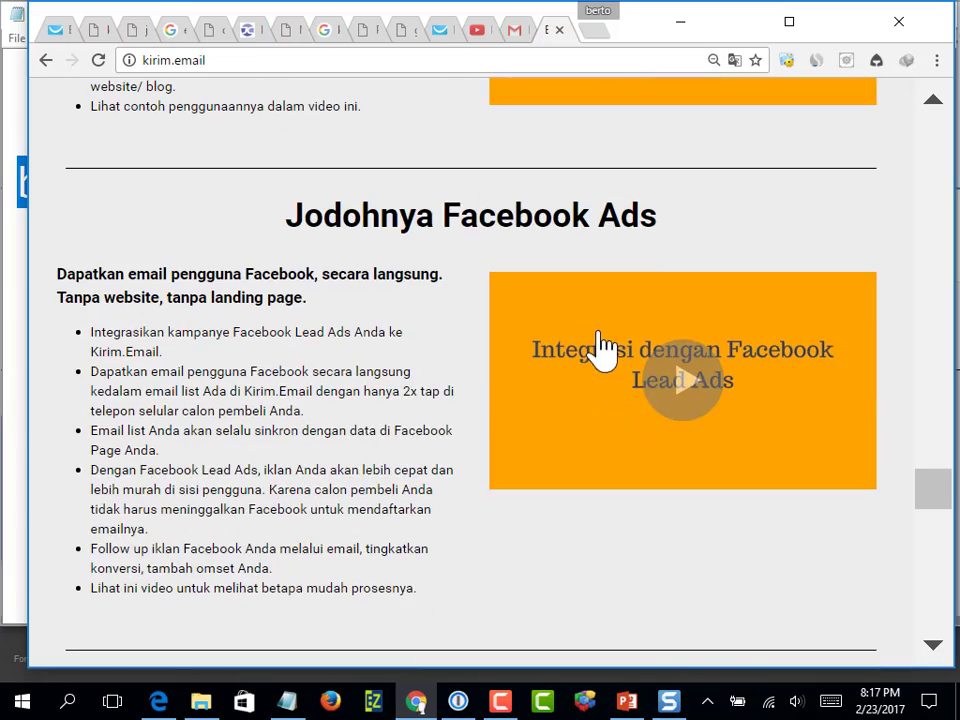
scroll(605, 345, down, 20)
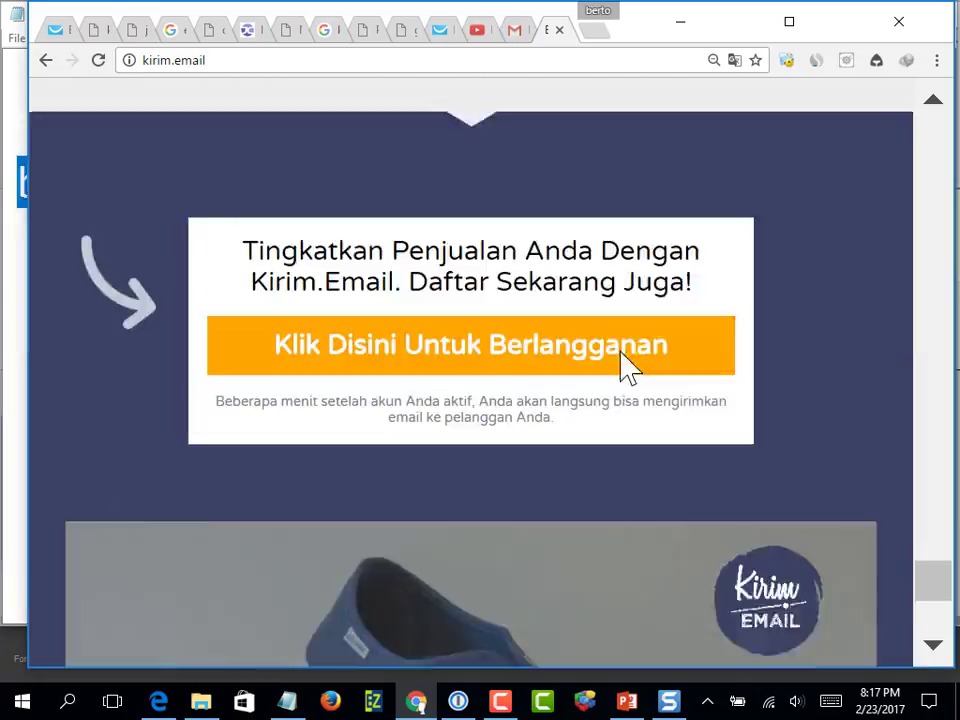
scroll(623, 365, down, 8)
scroll(622, 368, up, 6)
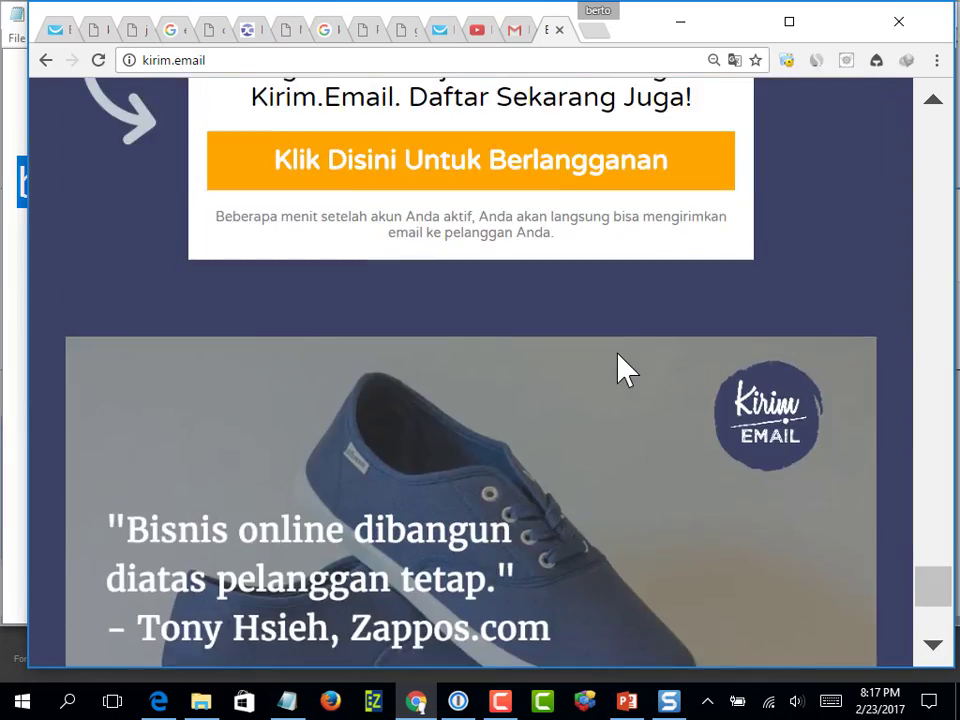
scroll(623, 370, up, 15)
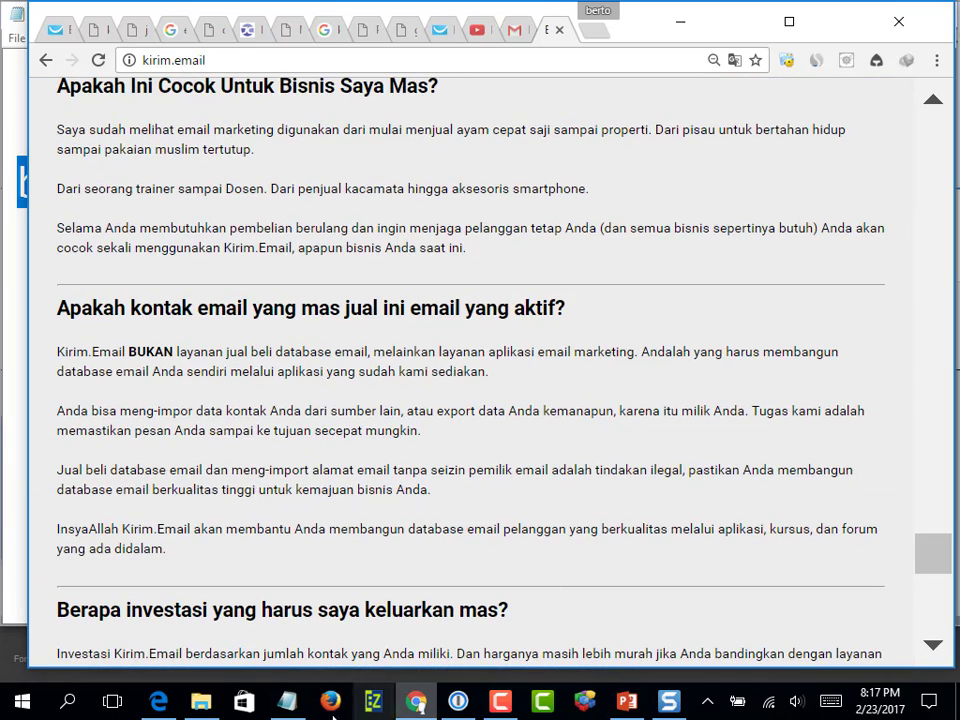
Show the Kirim.Email dashboard in Edge with 7 lists and 76 subscribers.
click(158, 701)
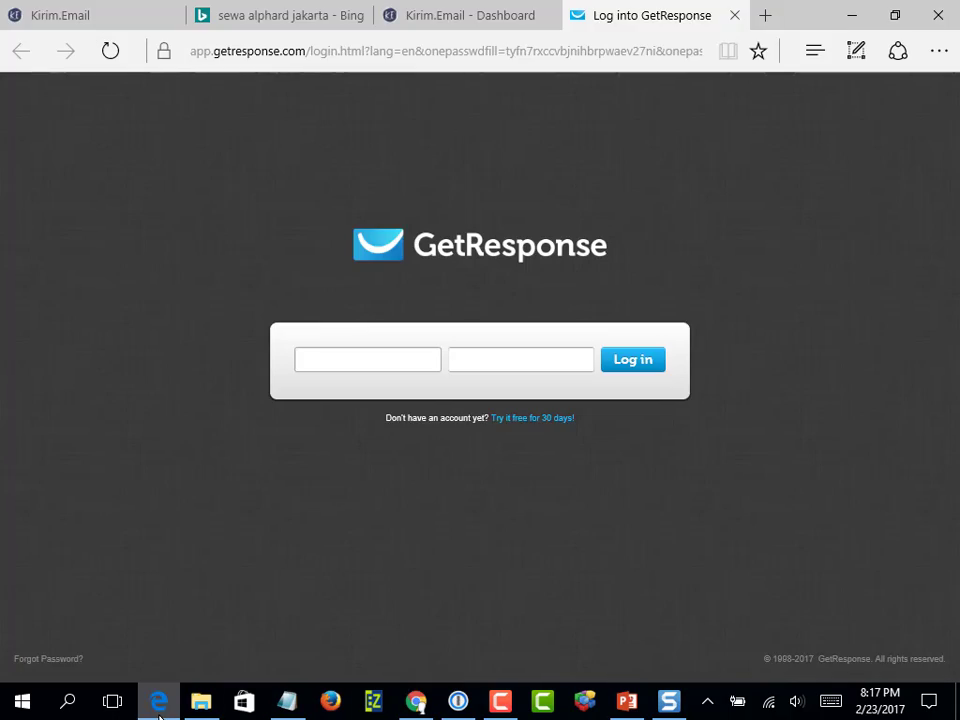
click(448, 16)
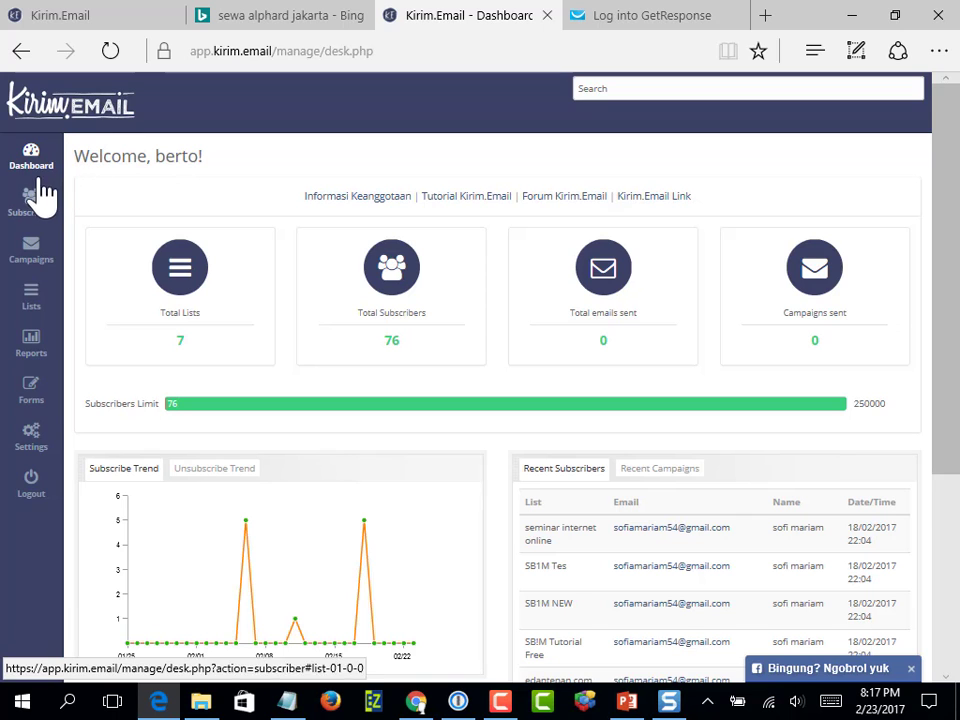
scroll(157, 247, down, 2)
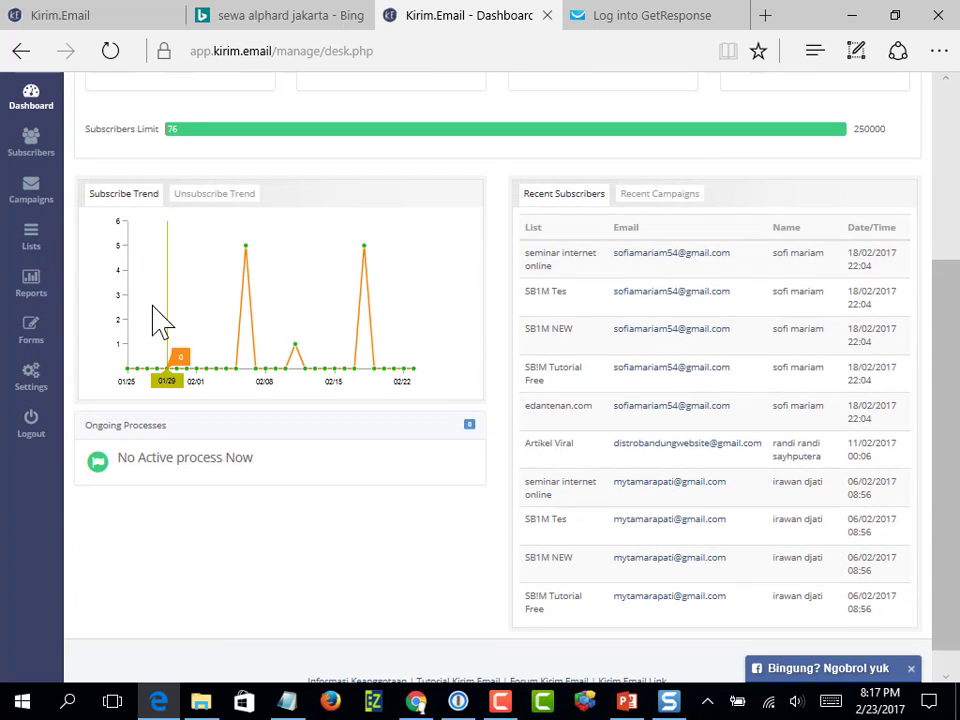
scroll(246, 165, up, 3)
scroll(321, 268, down, 3)
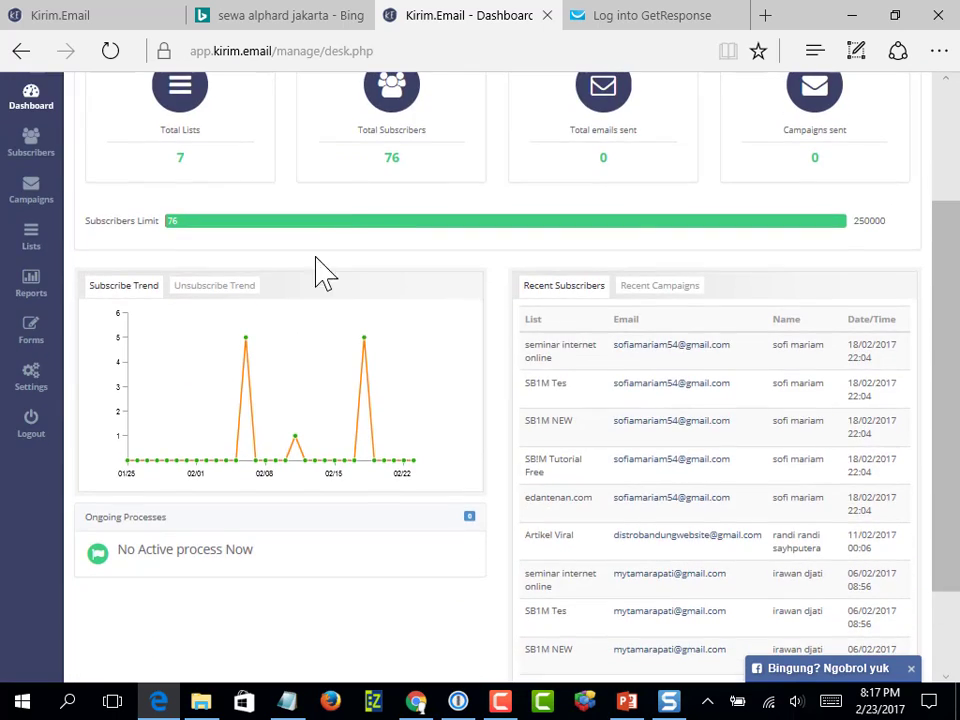
scroll(375, 208, up, 3)
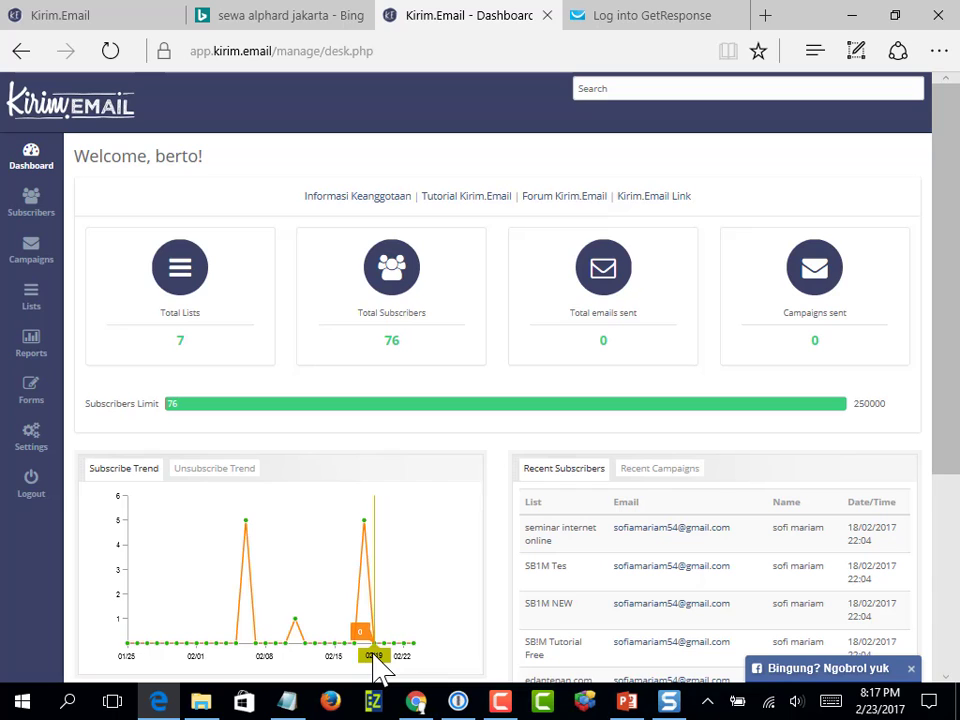
key(ctrl+plus)
key(ctrl+minus)
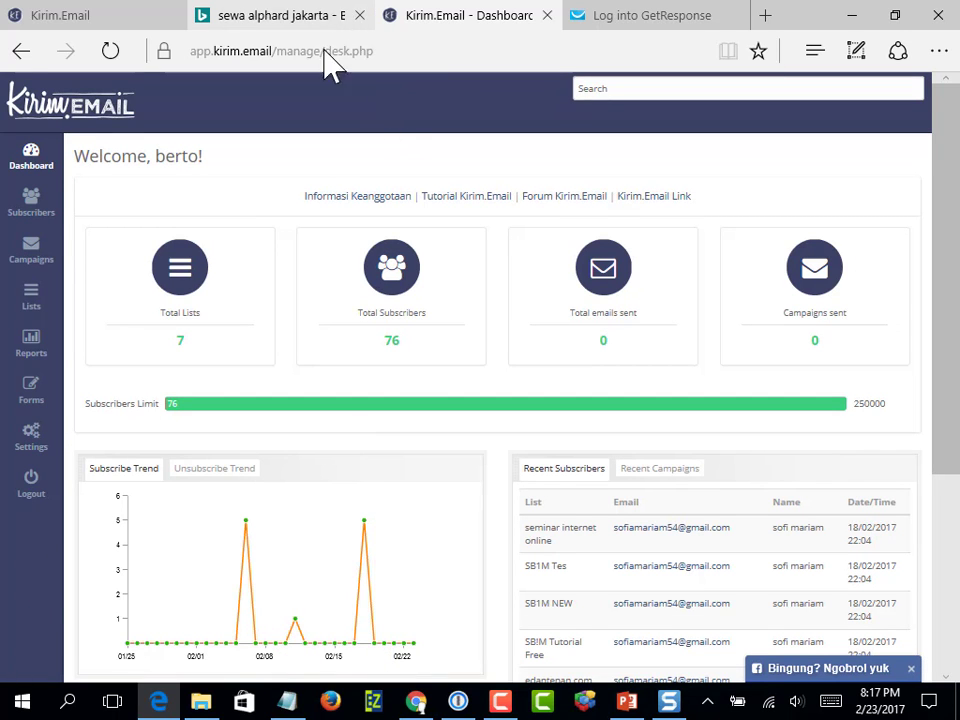
Close the leftover Chrome tabs, from jackma and daftarsb1m through GetResponse, YouTube and Gmail.
click(417, 704)
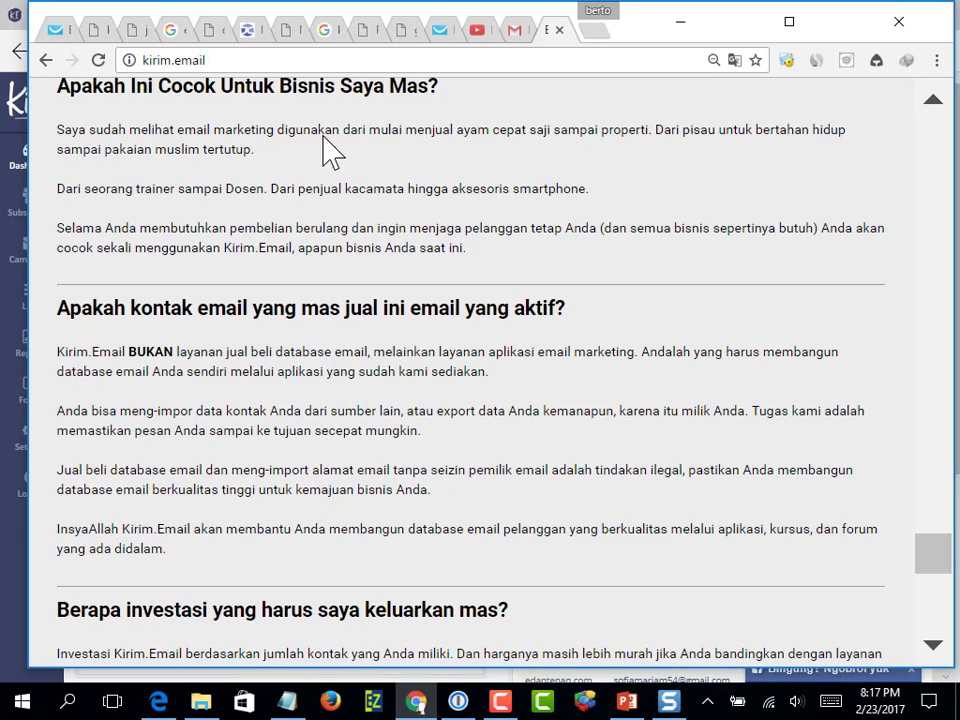
click(100, 33)
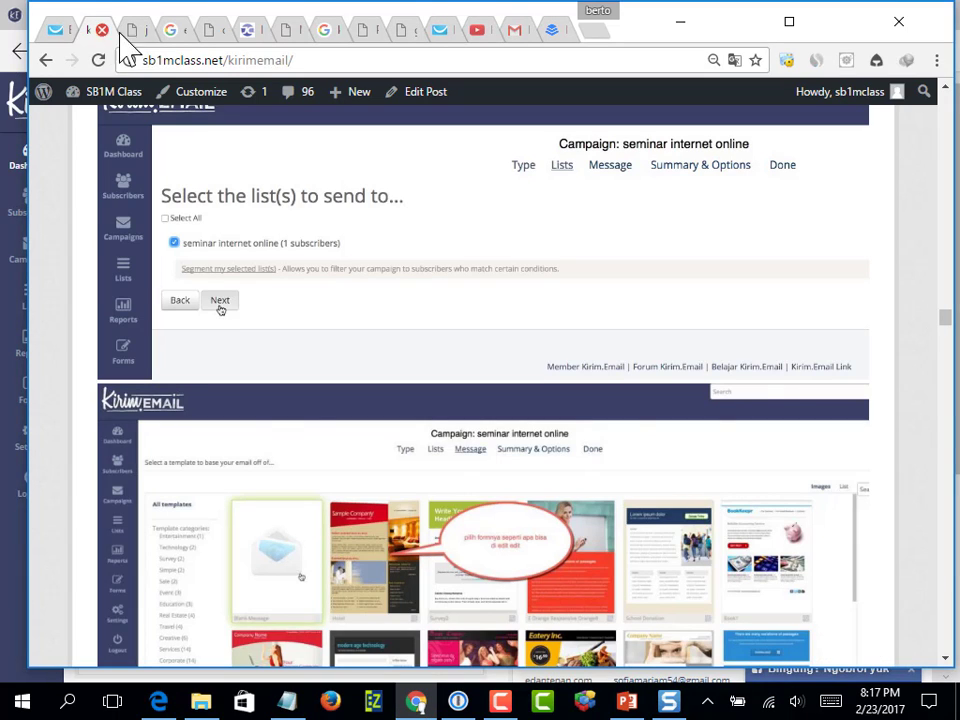
click(142, 36)
click(141, 30)
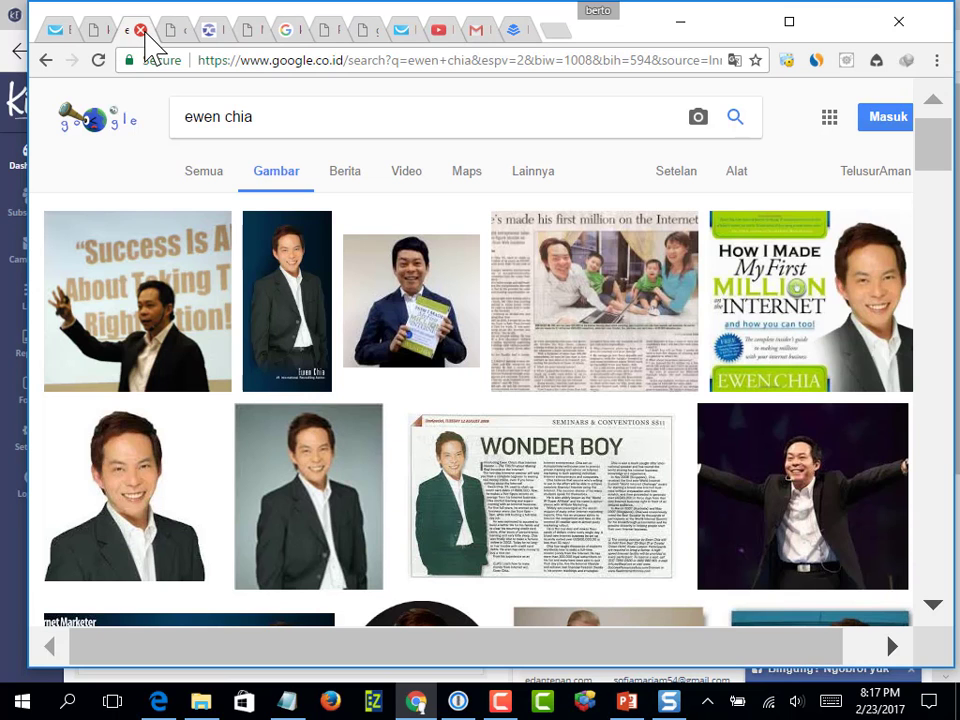
click(180, 34)
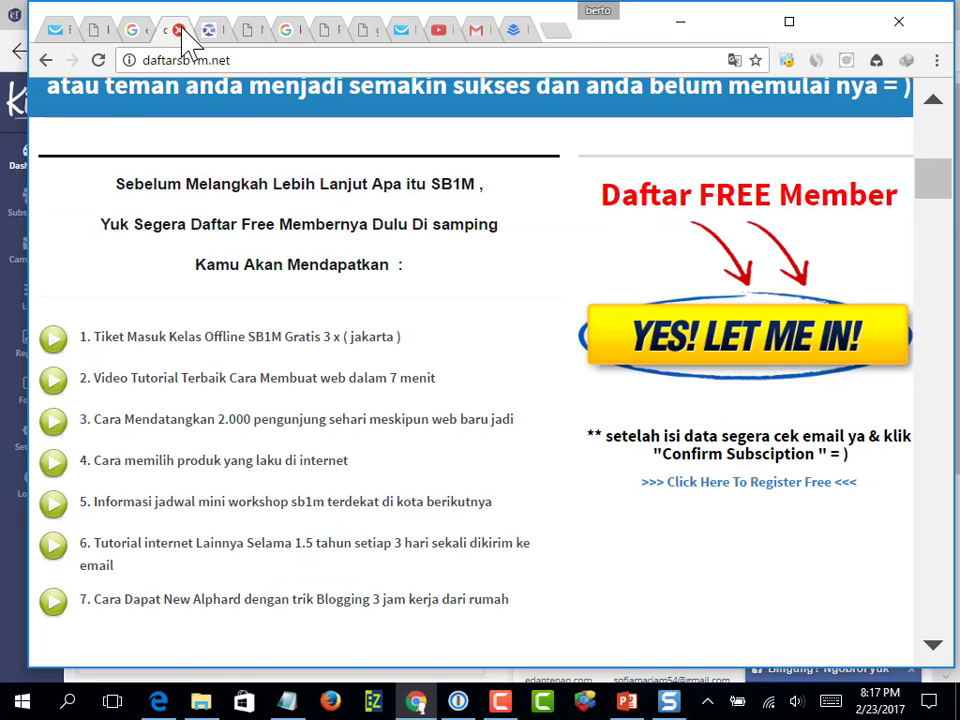
click(178, 30)
click(178, 30)
click(178, 30)
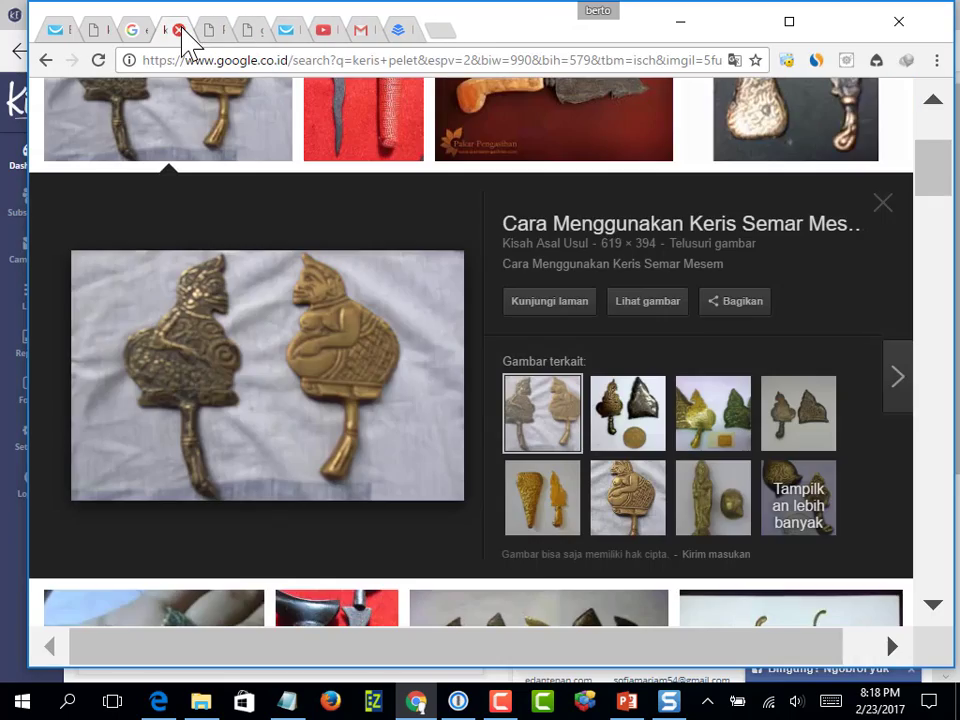
click(179, 30)
click(179, 30)
click(179, 30)
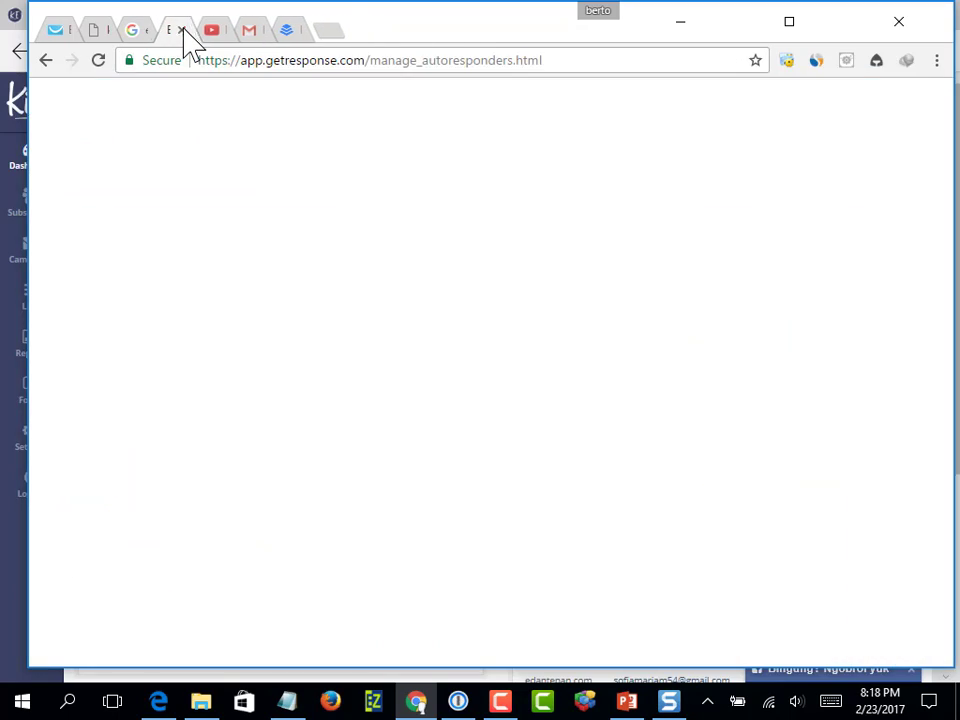
click(179, 30)
click(179, 30)
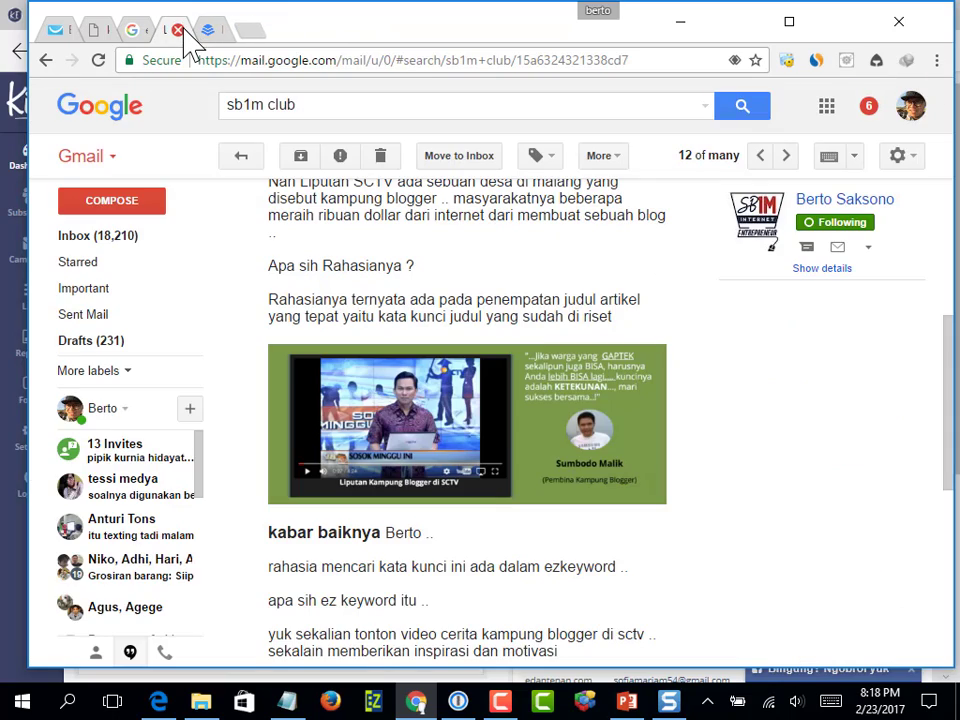
click(179, 30)
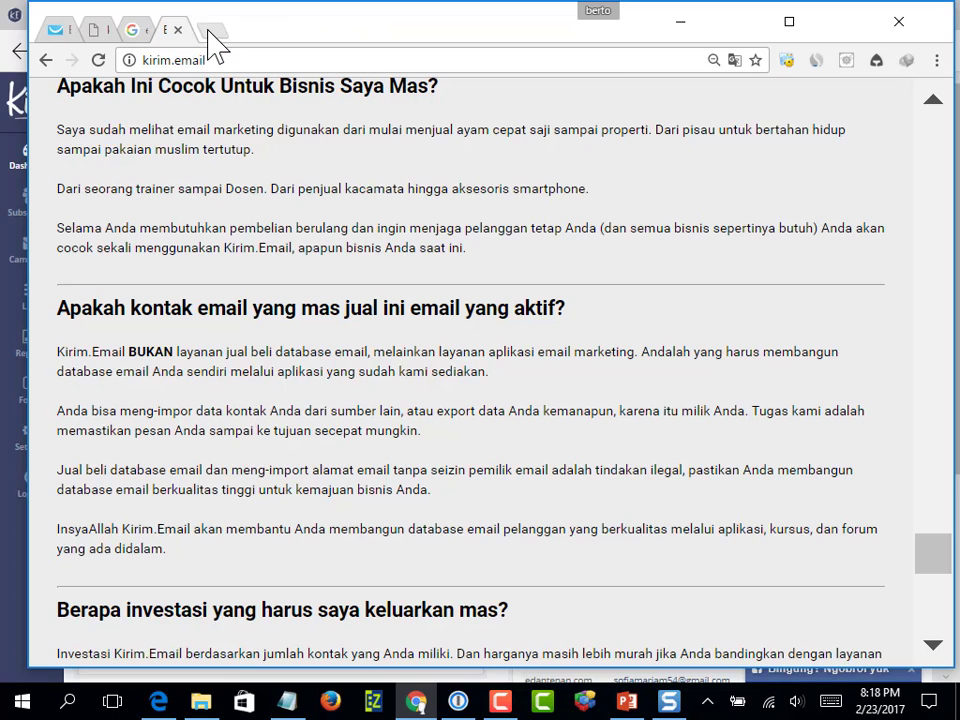
click(208, 30)
Load sb1mclass.net/jackma in the new tab, then return to the kirimemail tutorial page.
text(sb1mclas)
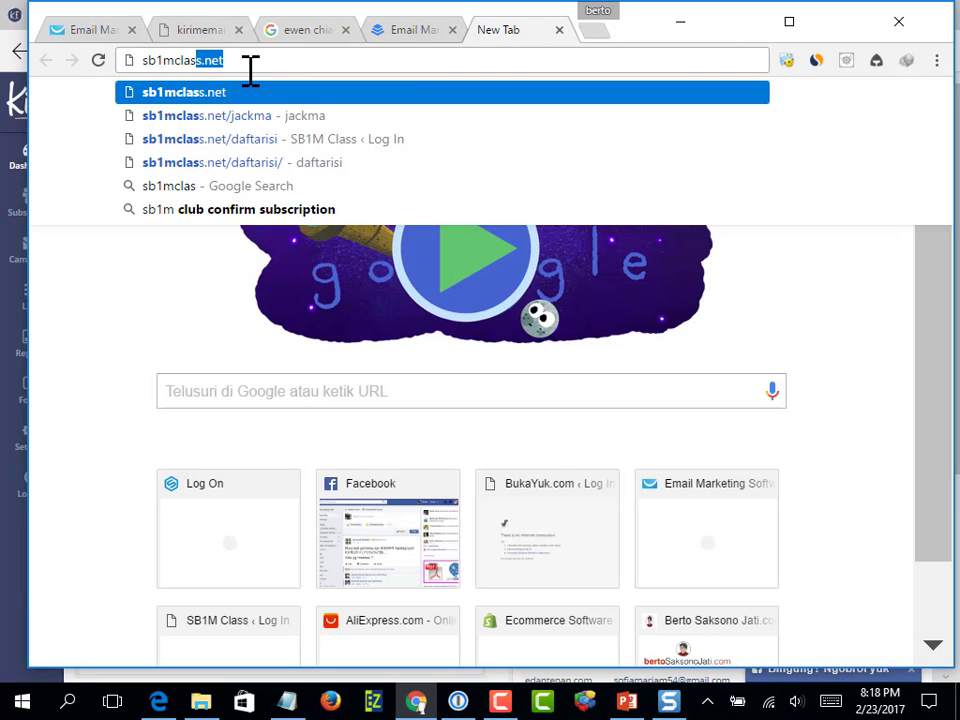
text(s.net/jackma)
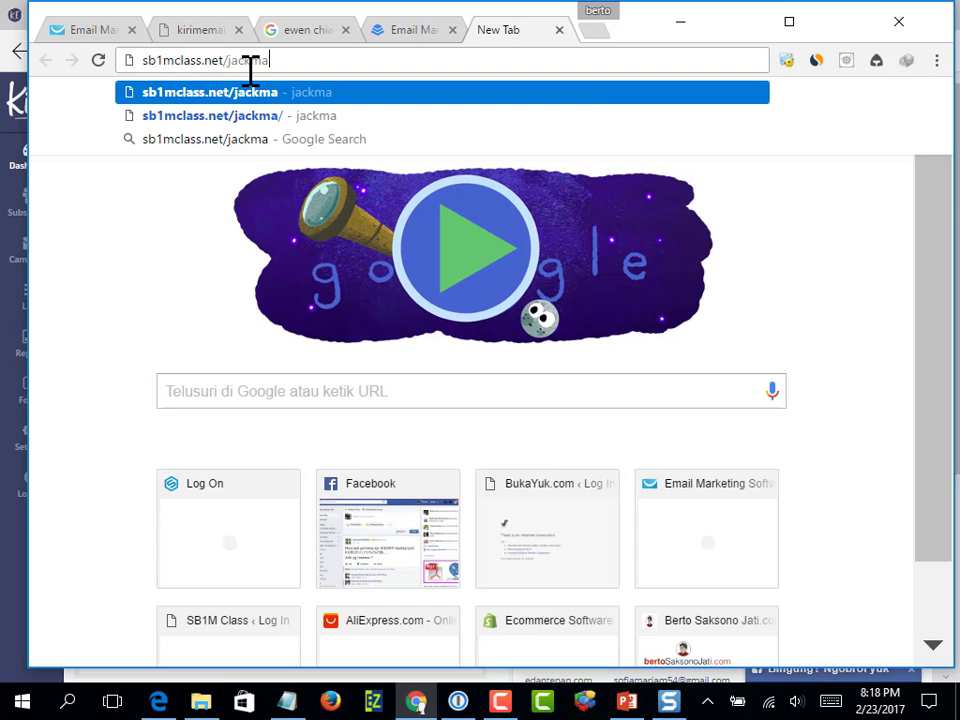
key(Return)
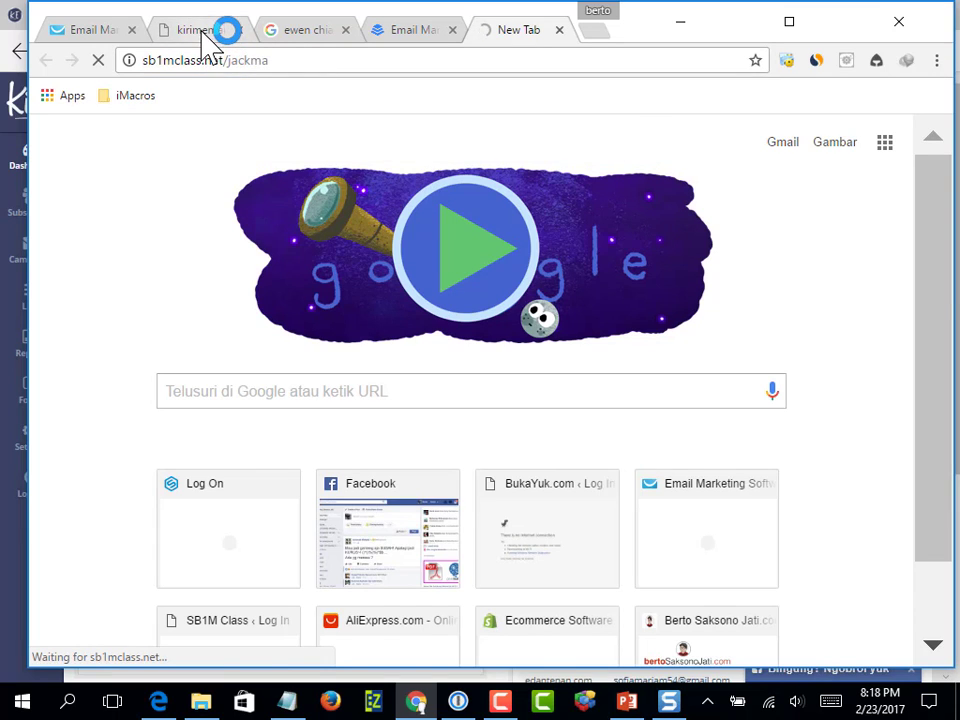
click(201, 31)
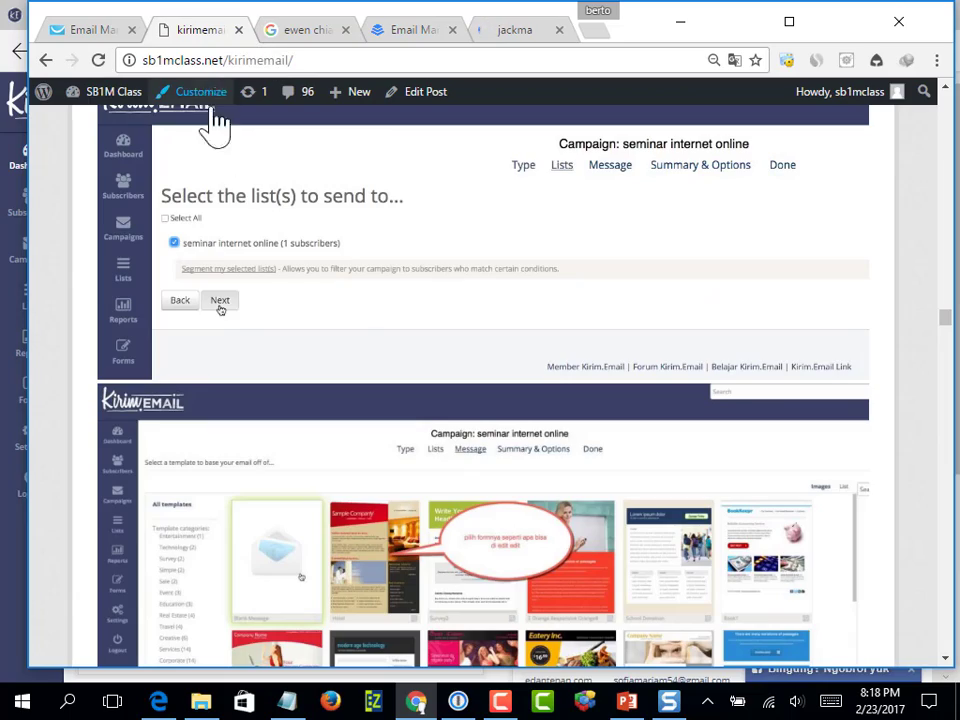
Scroll up to the top of the sb1mclass.net kirimemail post.
scroll(362, 338, up, 15)
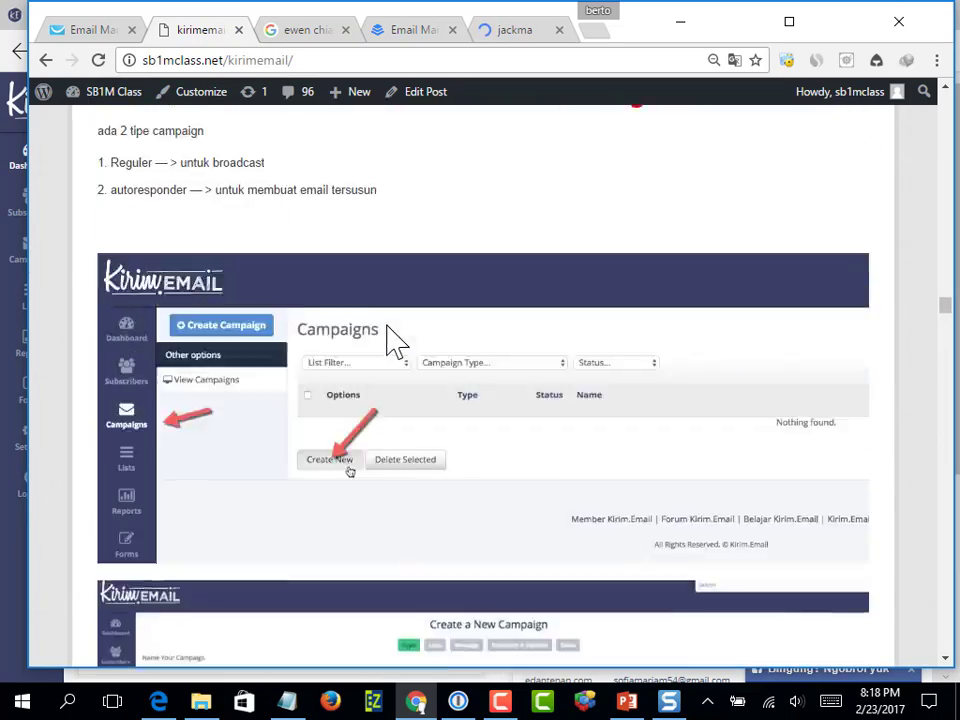
scroll(398, 320, up, 10)
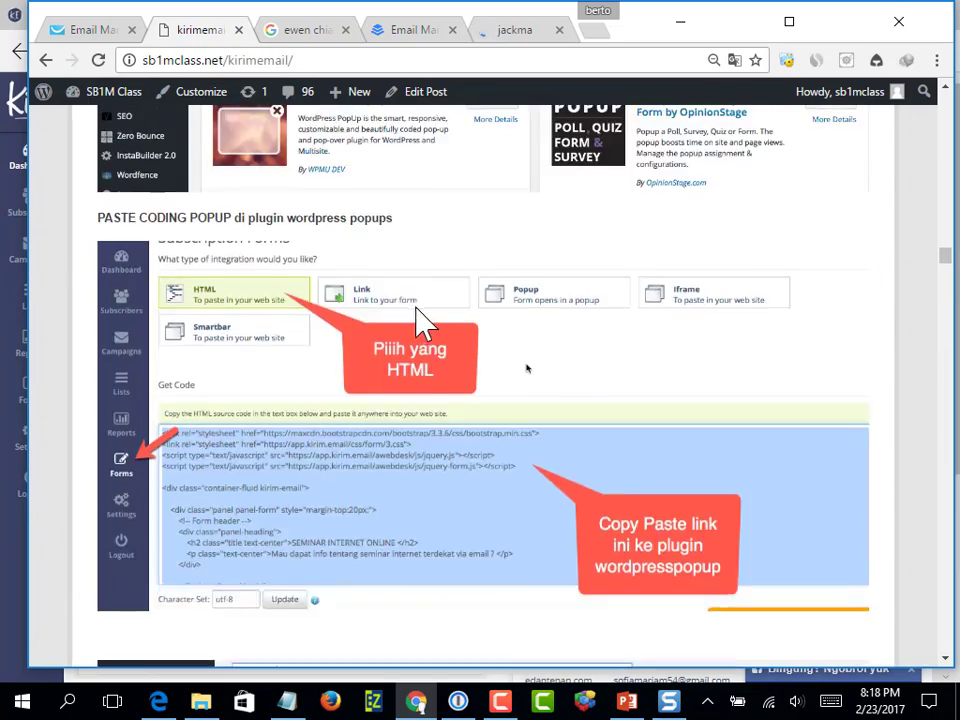
scroll(425, 320, up, 15)
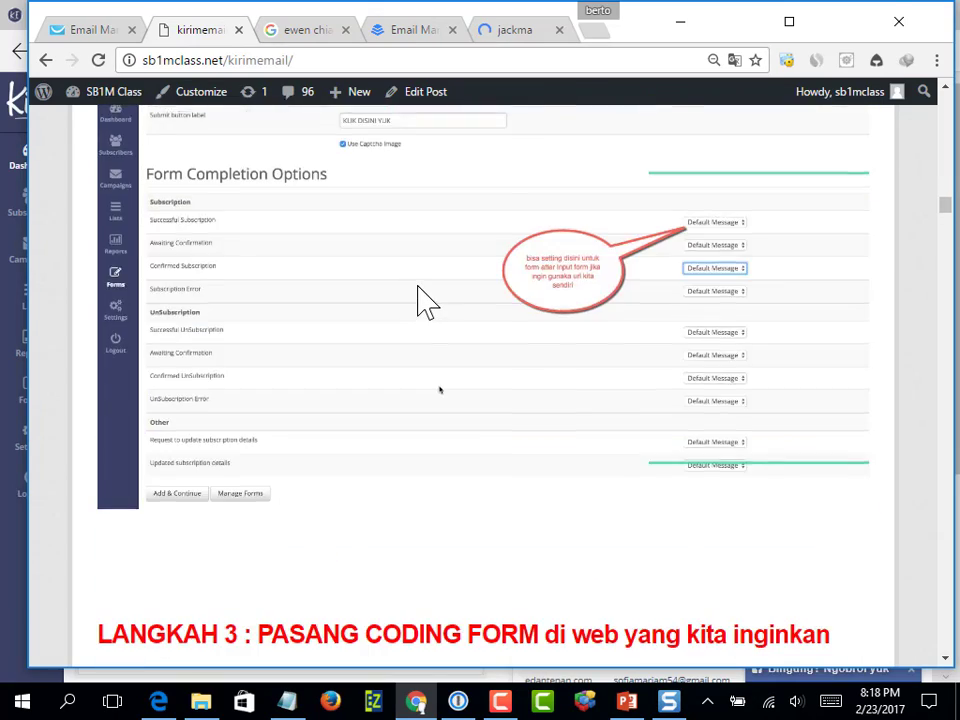
scroll(425, 298, up, 10)
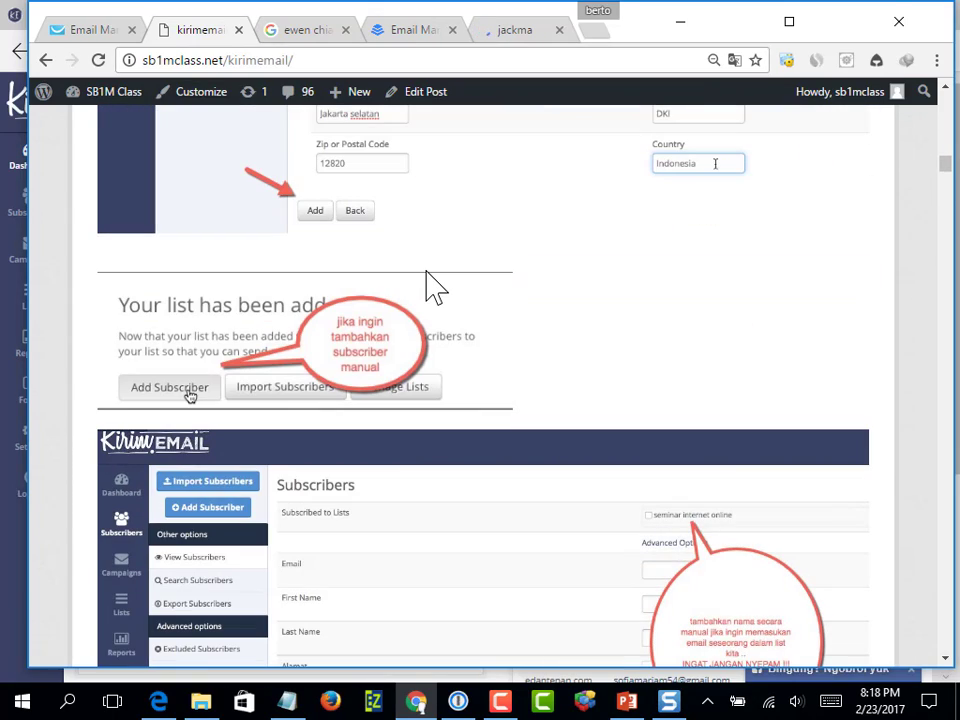
scroll(439, 311, up, 15)
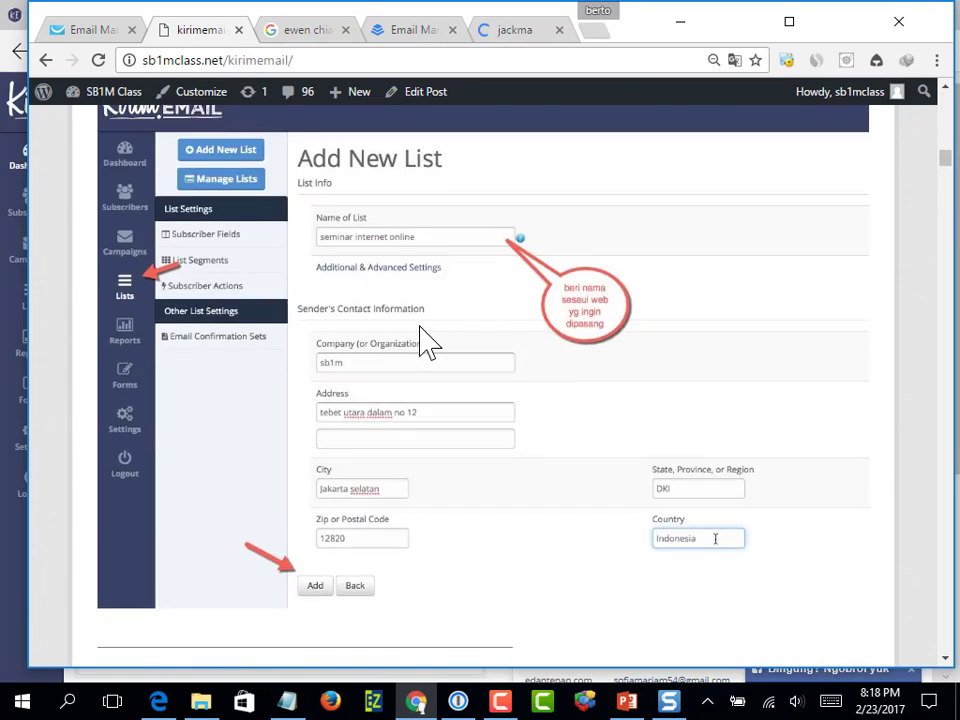
scroll(372, 367, up, 15)
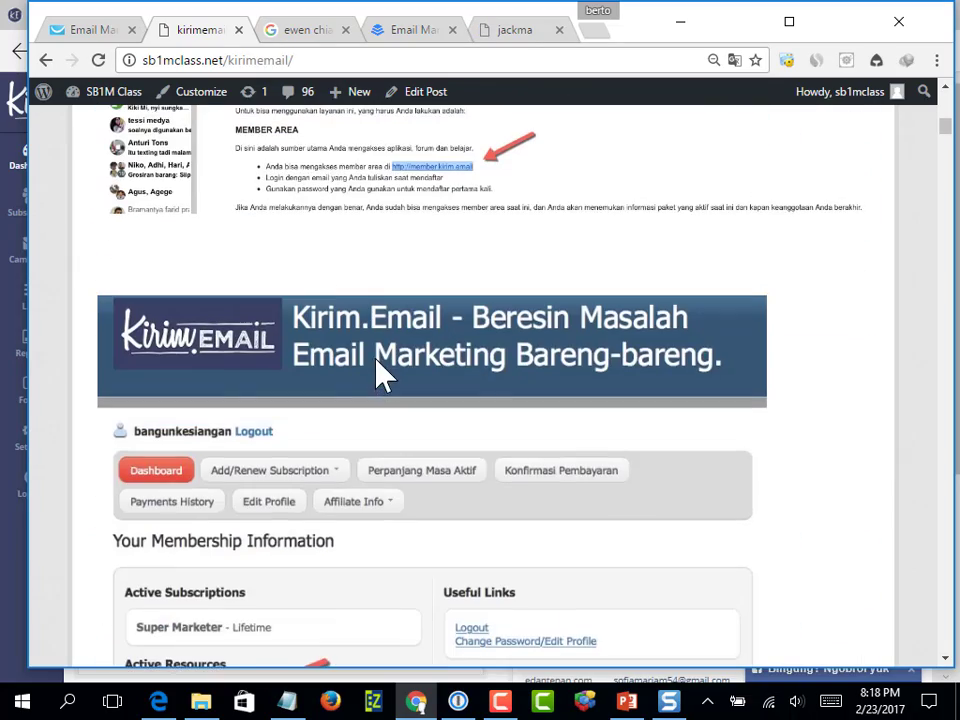
scroll(397, 373, up, 15)
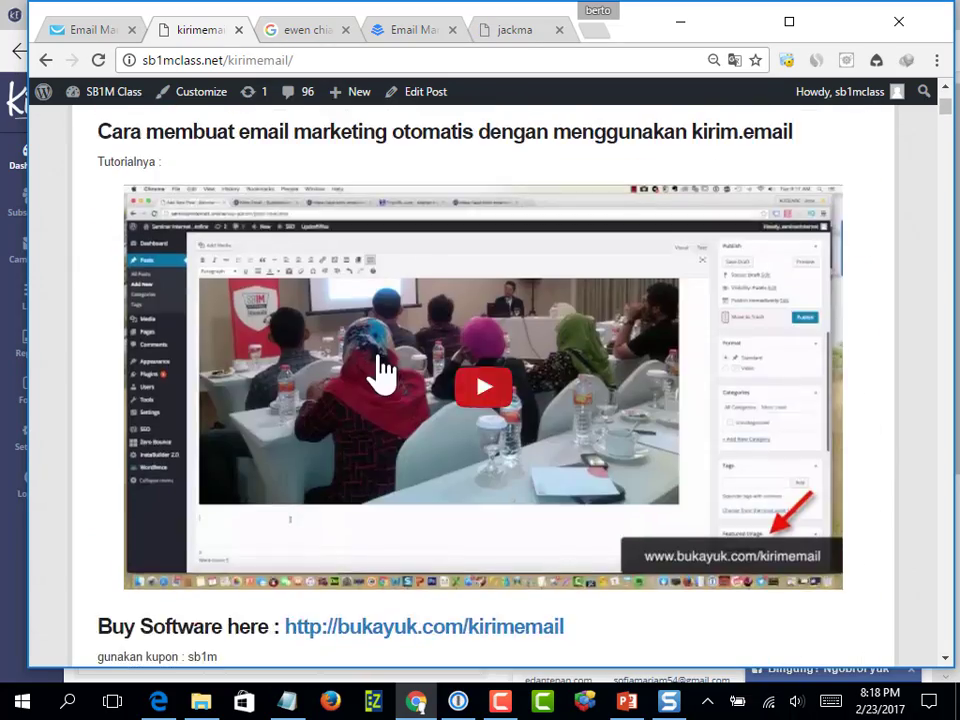
Bring the '4 Langkah membuat Email marketing' heading into view, then open a new blank tab.
scroll(390, 375, down, 5)
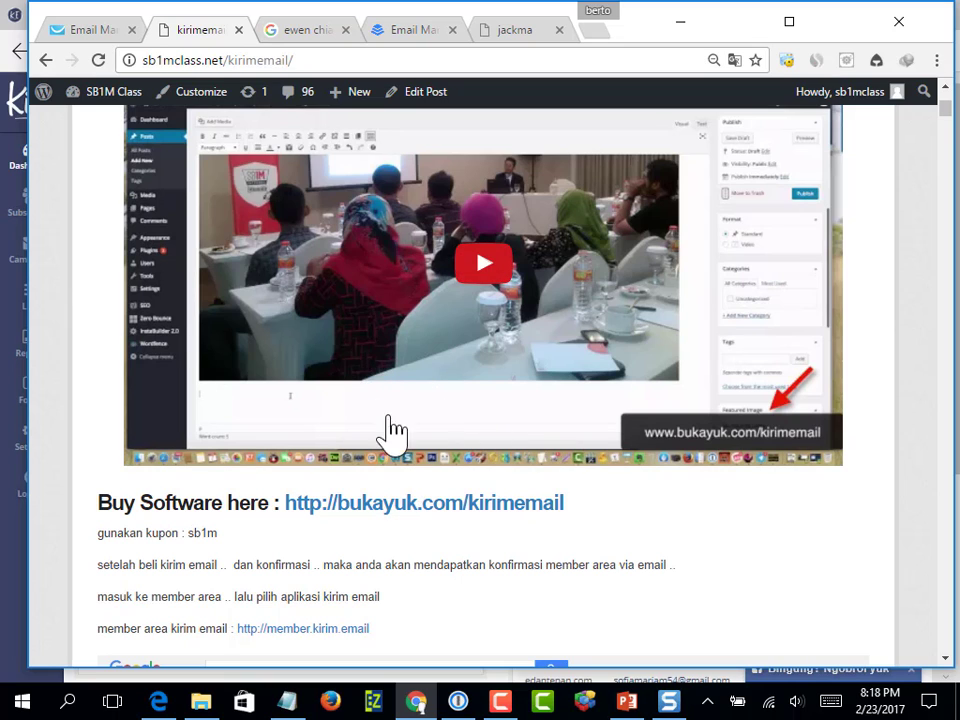
scroll(405, 437, down, 2)
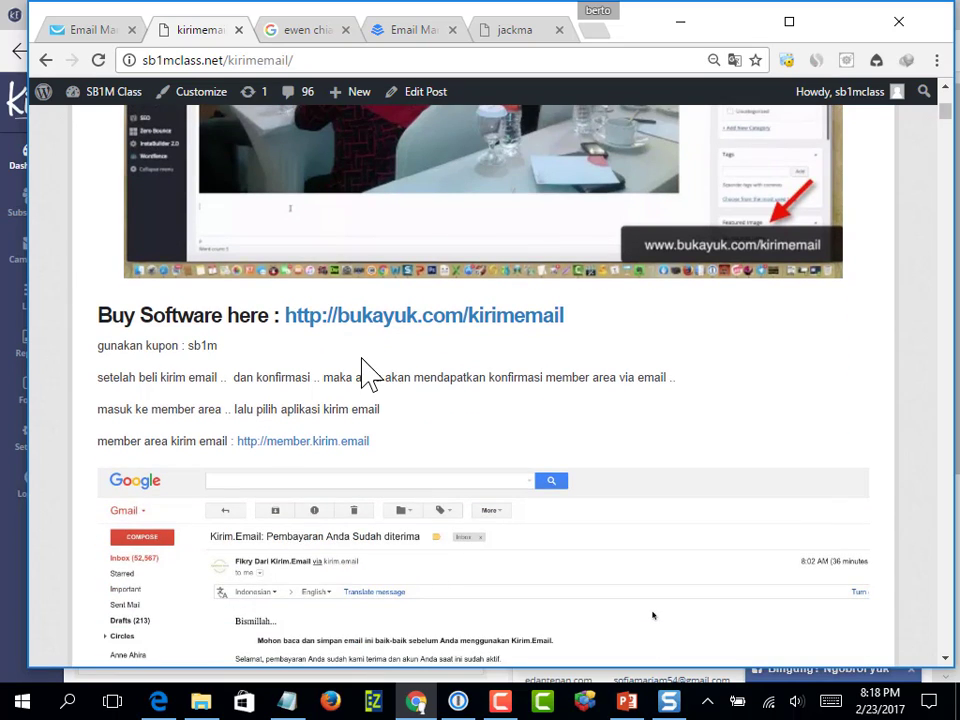
scroll(370, 377, down, 15)
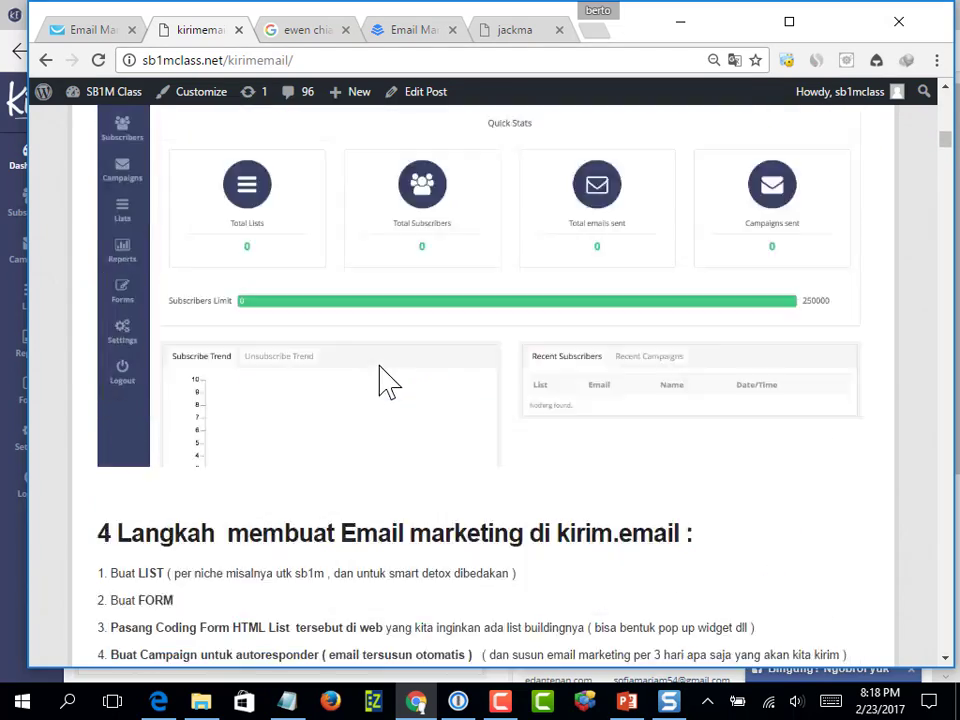
scroll(390, 381, down, 3)
scroll(392, 384, up, 1)
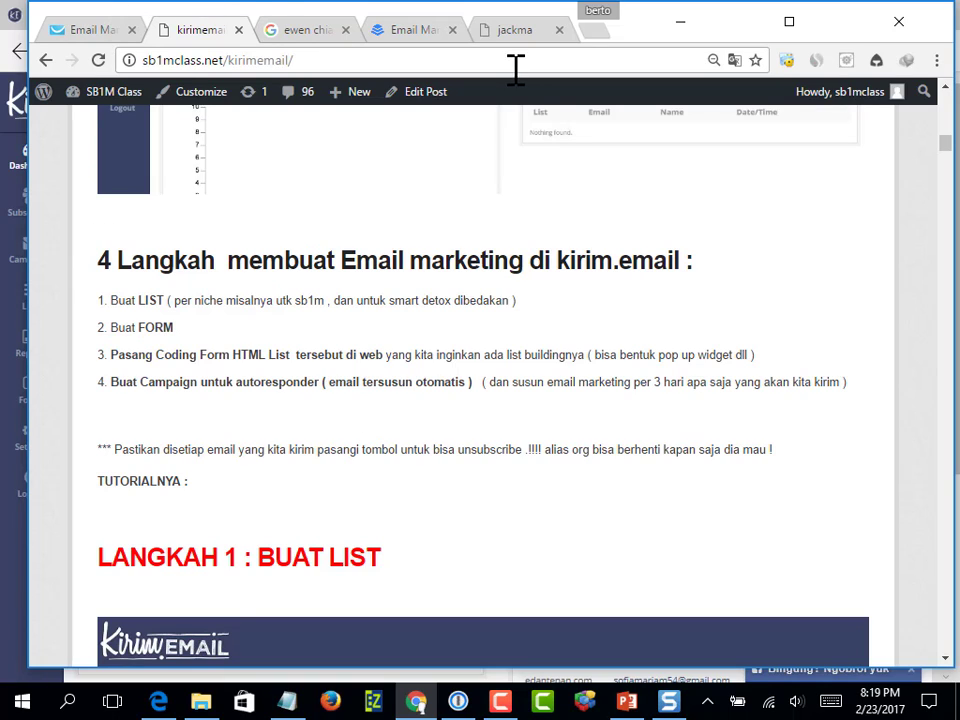
click(595, 35)
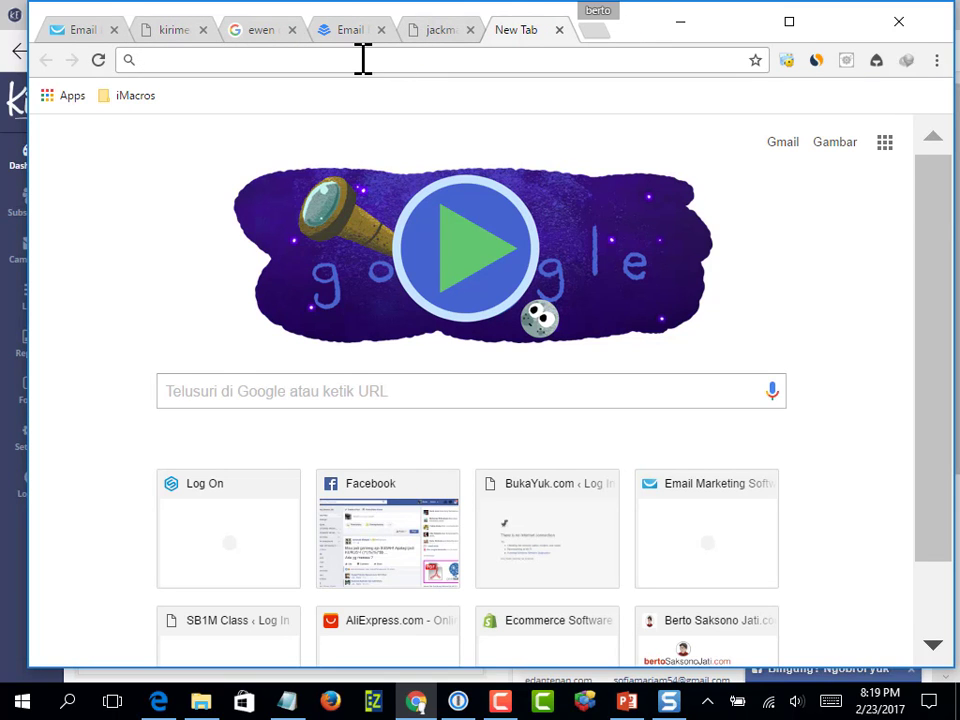
Load seminarinternet.online in the new tab, briefly checking the jackma tab.
text(seminar)
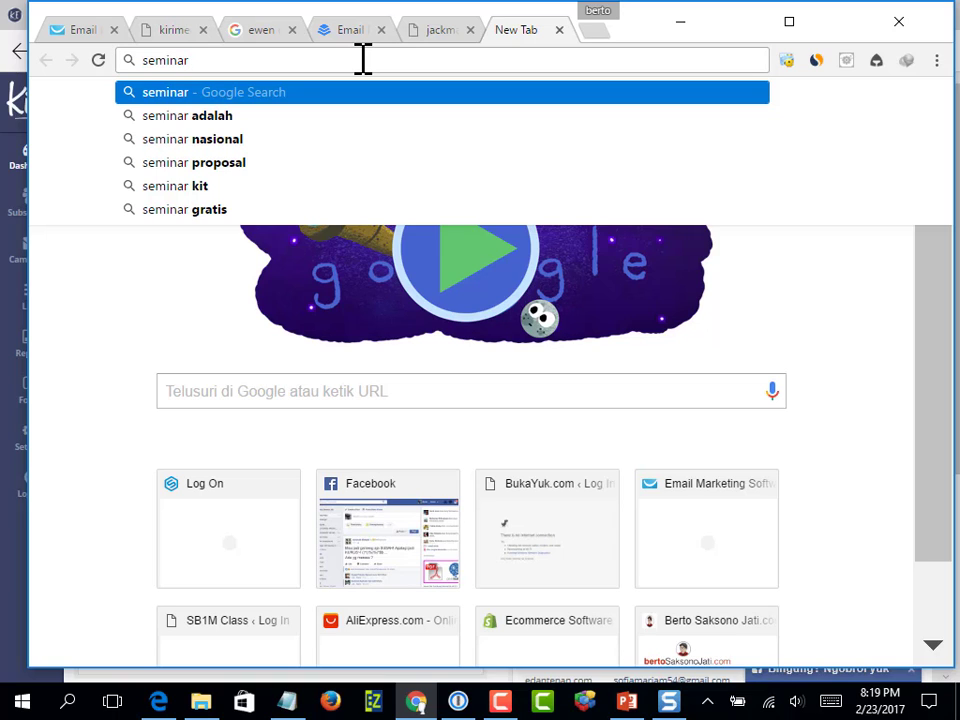
text(internet.)
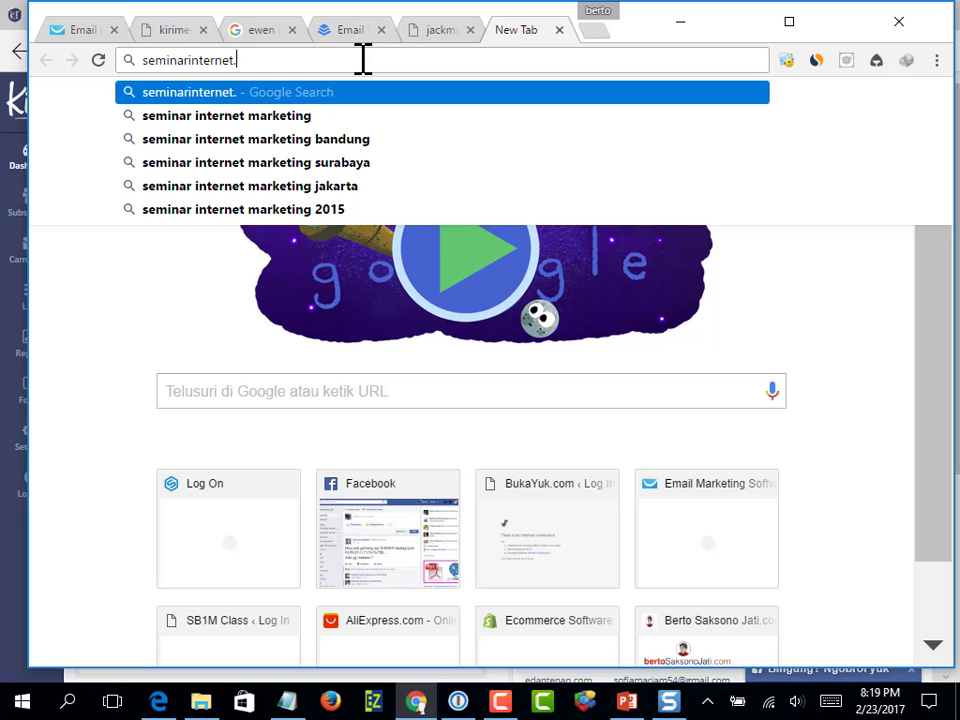
text(online)
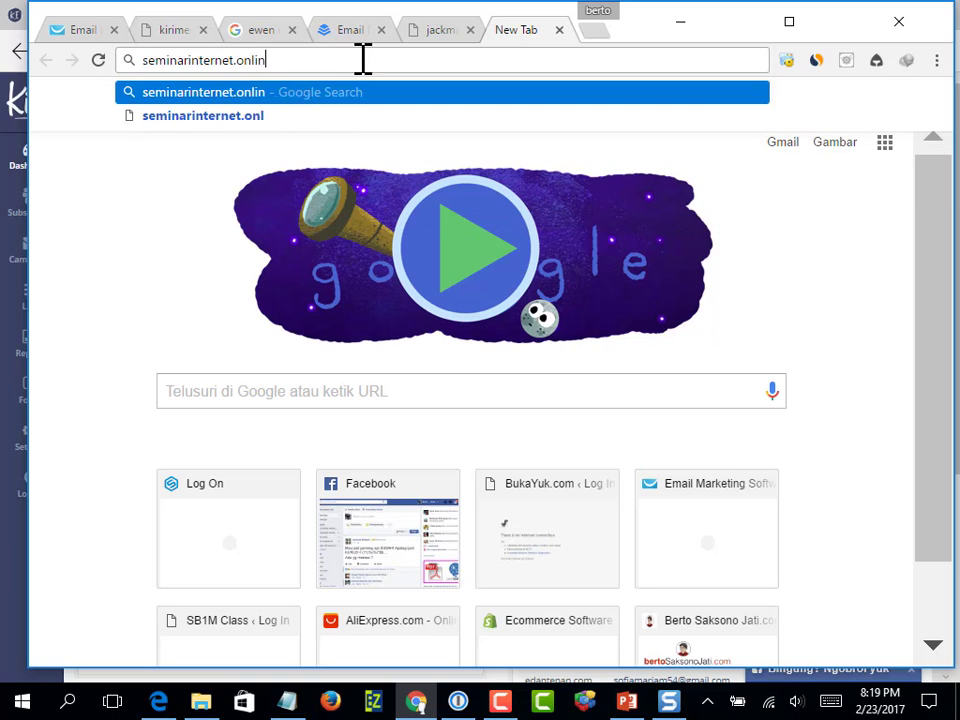
key(Return)
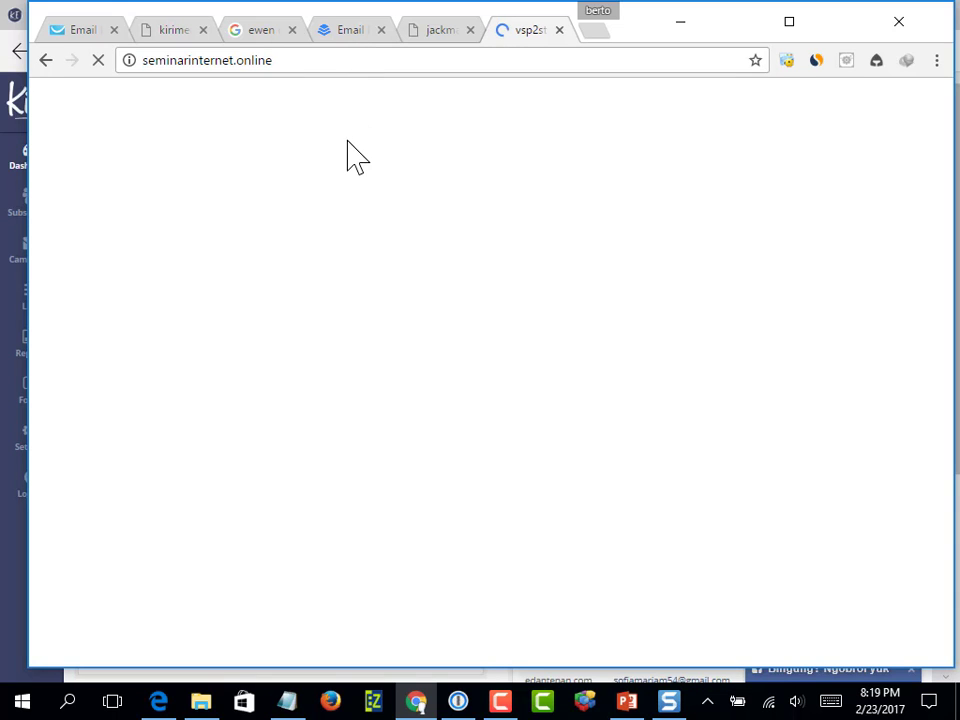
click(435, 34)
click(516, 34)
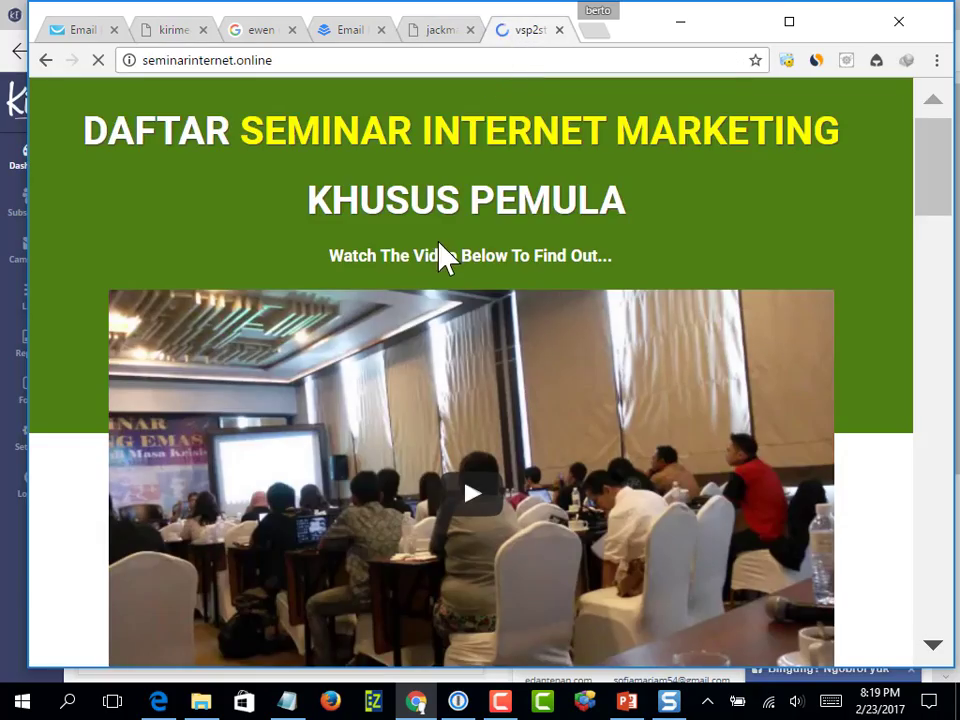
Scroll through the seminarinternet.online transfer-confirmation form, then return to the kirimemail guide tab.
scroll(440, 250, down, 20)
scroll(461, 245, down, 5)
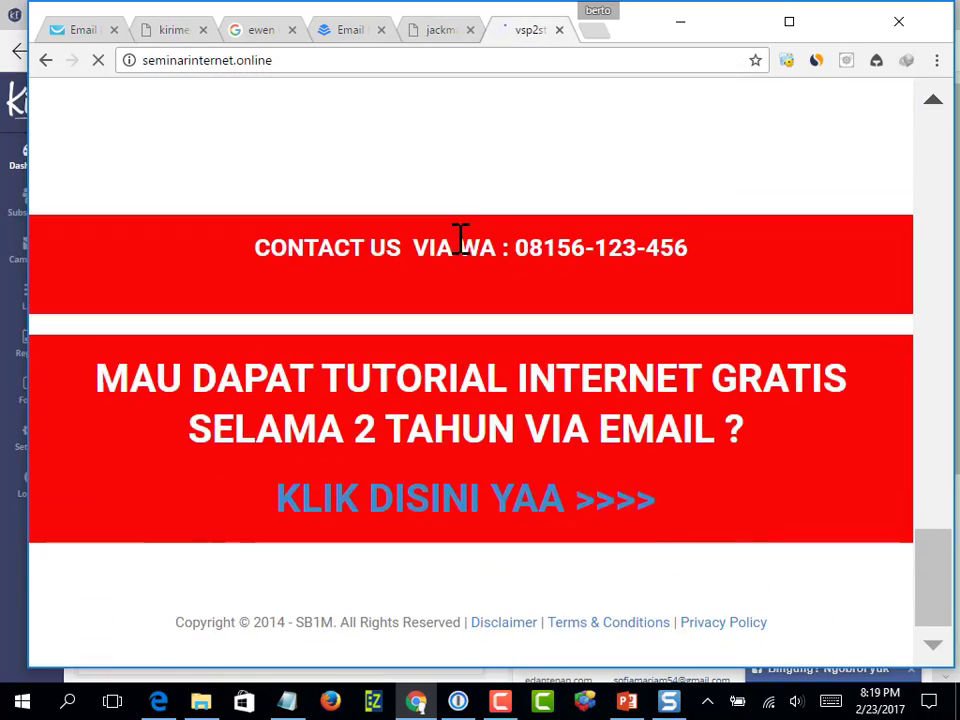
scroll(462, 258, up, 4)
scroll(465, 250, up, 6)
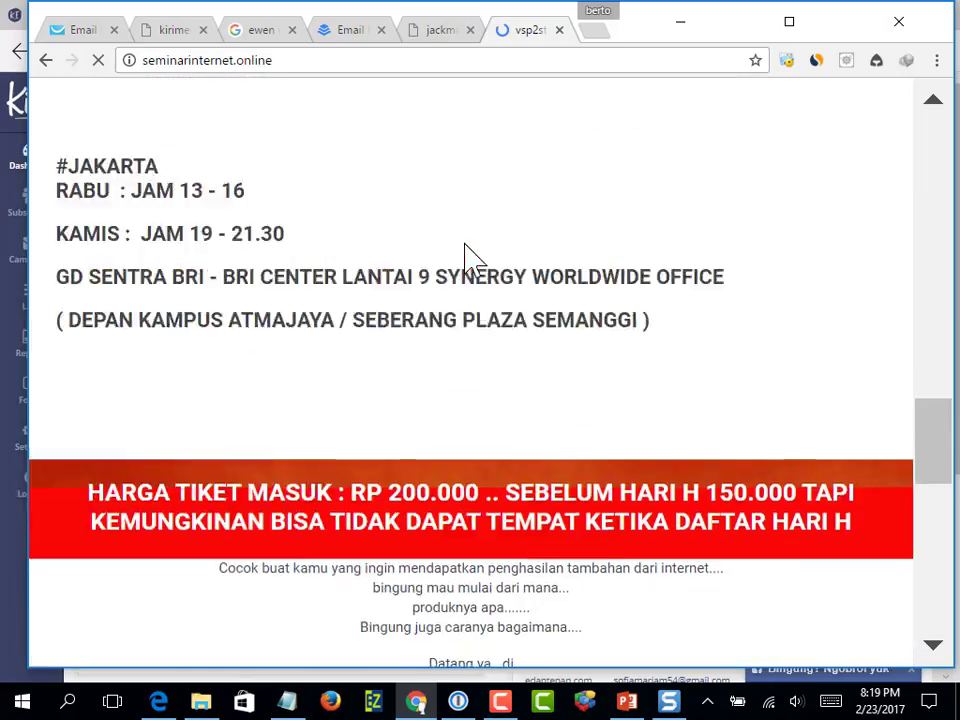
scroll(465, 257, down, 5)
scroll(465, 257, up, 2)
scroll(470, 260, down, 4)
scroll(470, 262, down, 1)
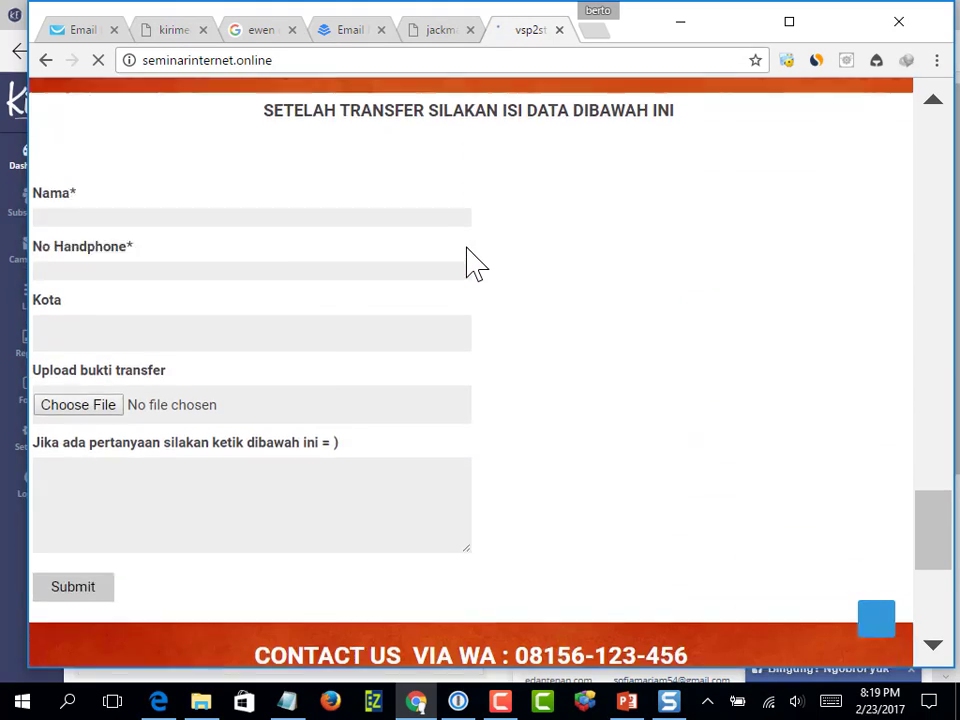
scroll(467, 261, up, 2)
scroll(469, 250, down, 2)
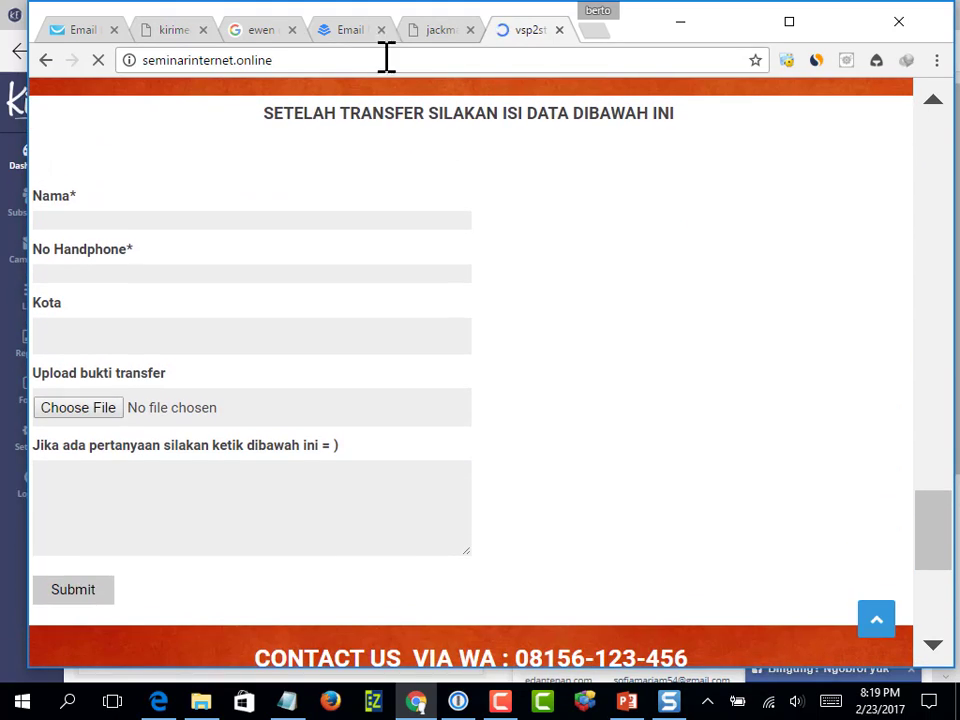
scroll(369, 350, down, 4)
scroll(372, 343, up, 20)
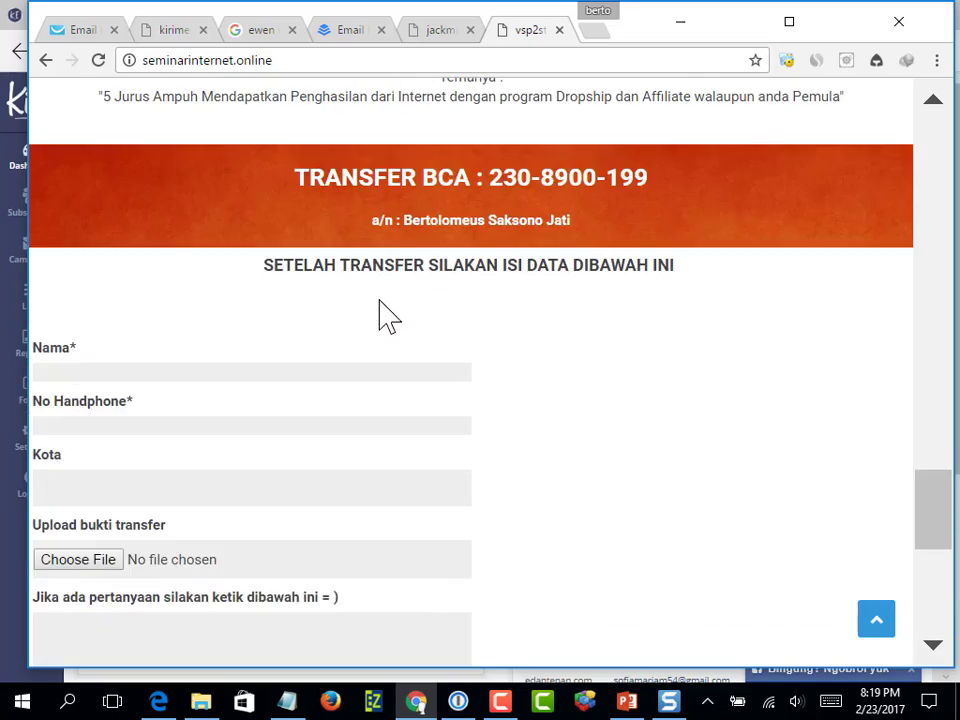
scroll(463, 205, up, 10)
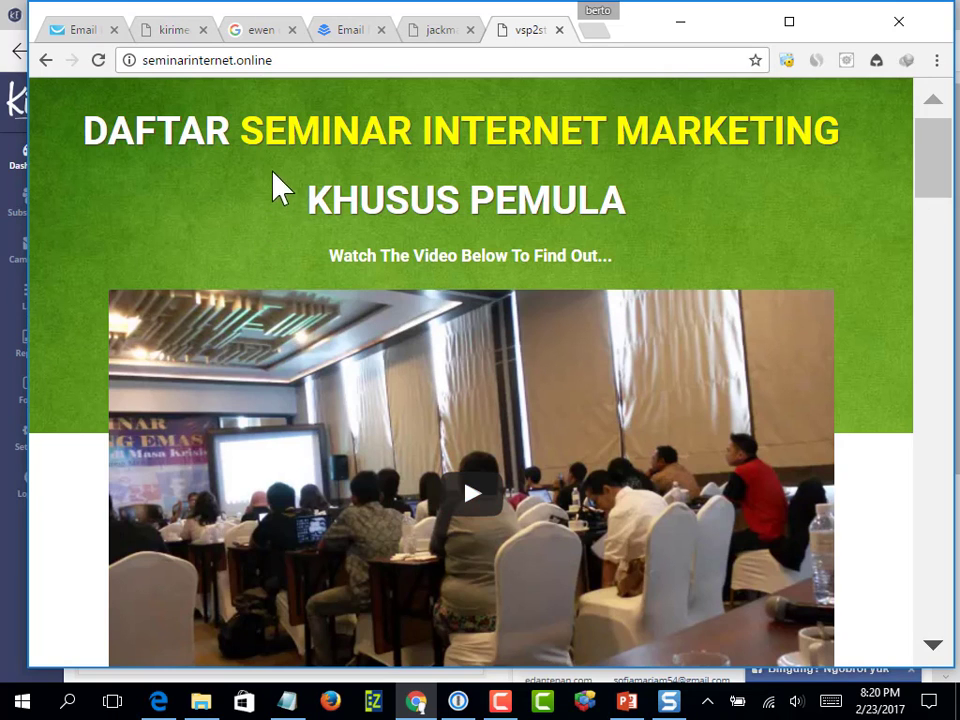
scroll(493, 180, down, 4)
scroll(493, 195, down, 15)
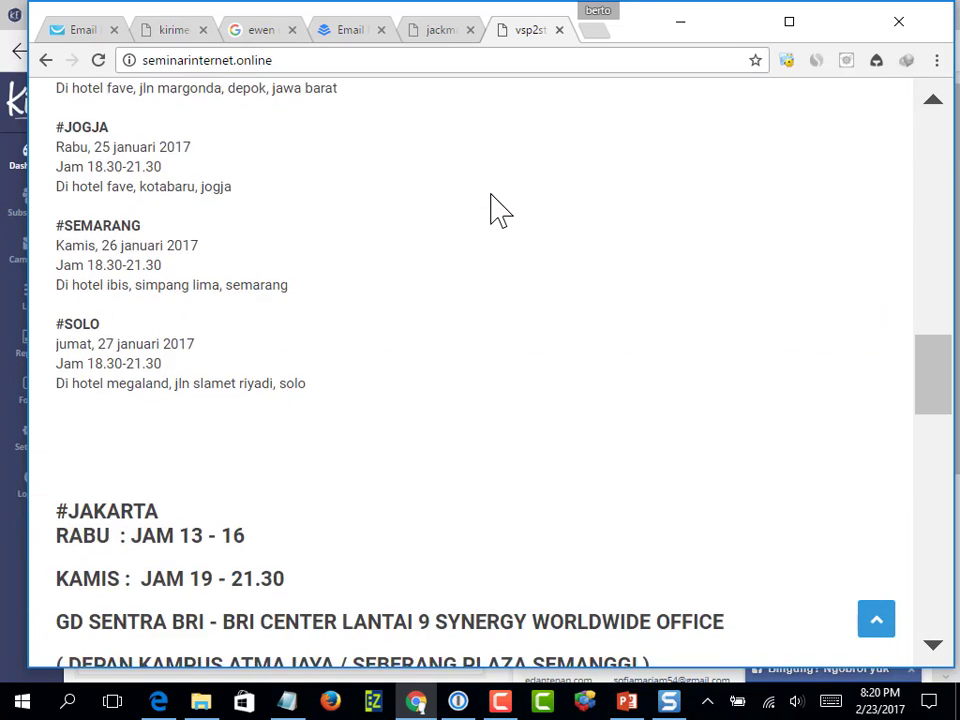
scroll(493, 200, down, 3)
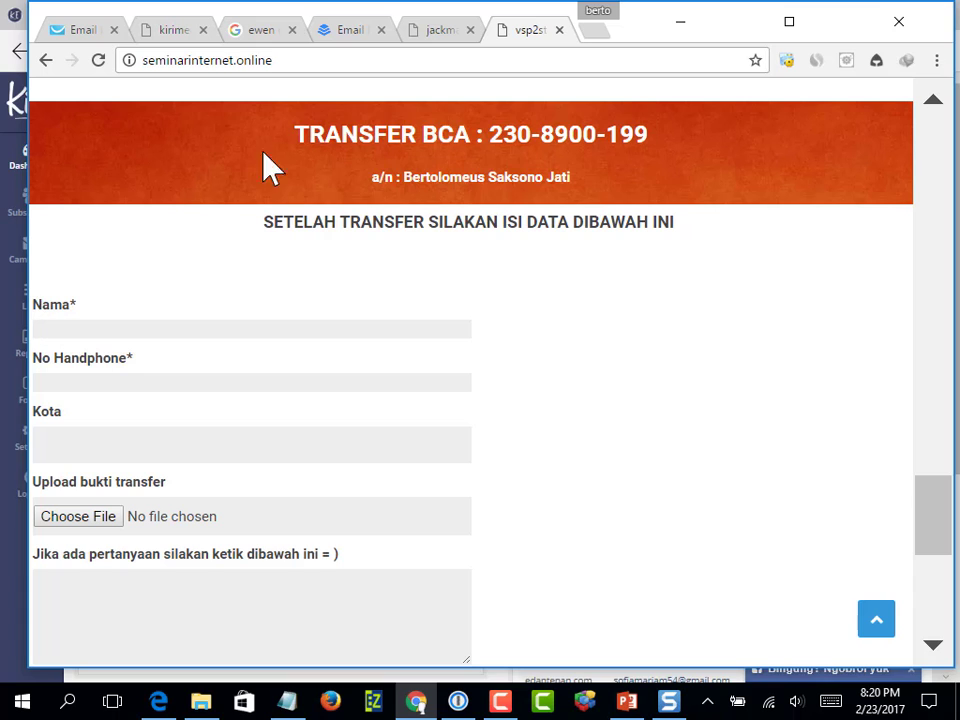
click(187, 30)
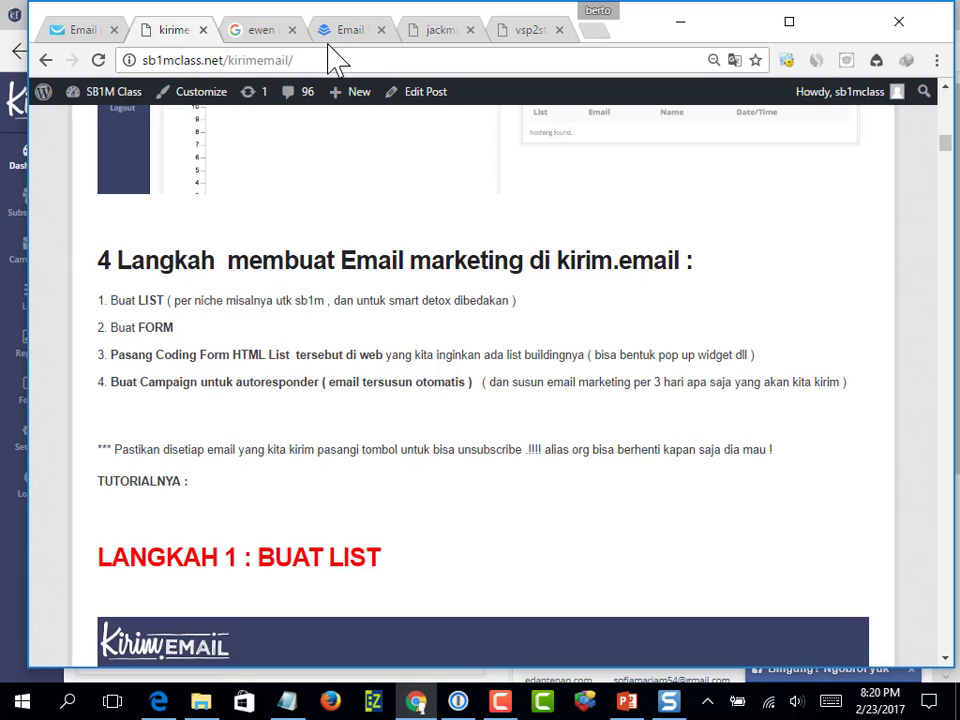
Glance over the GetResponse, guide, ewen chia and kirim.email tabs, then switch to the Edge dashboard.
click(82, 32)
click(168, 34)
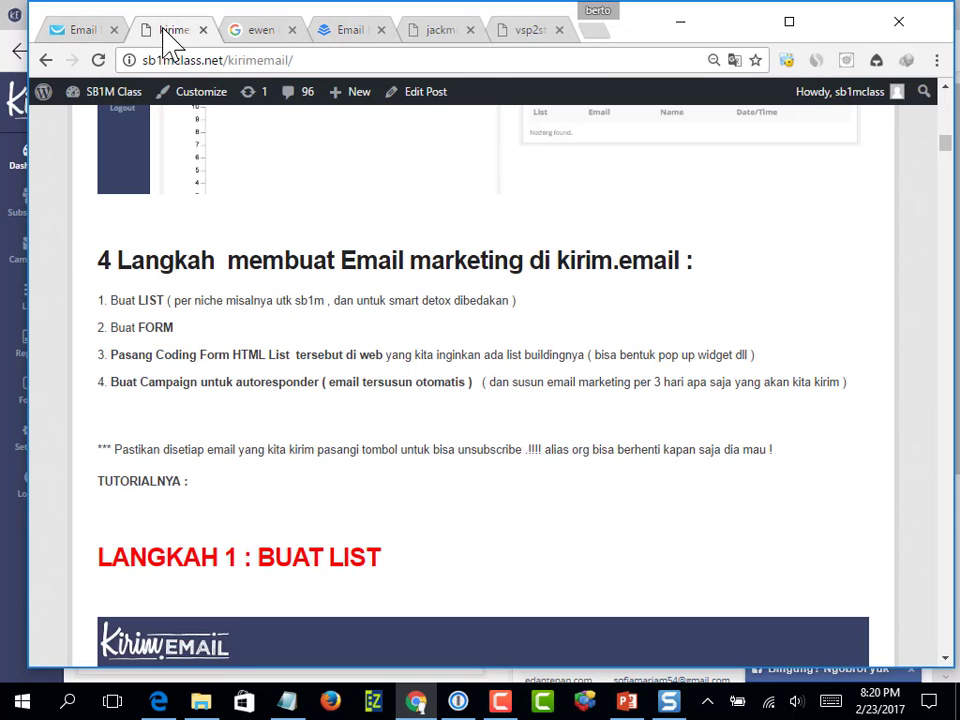
click(252, 30)
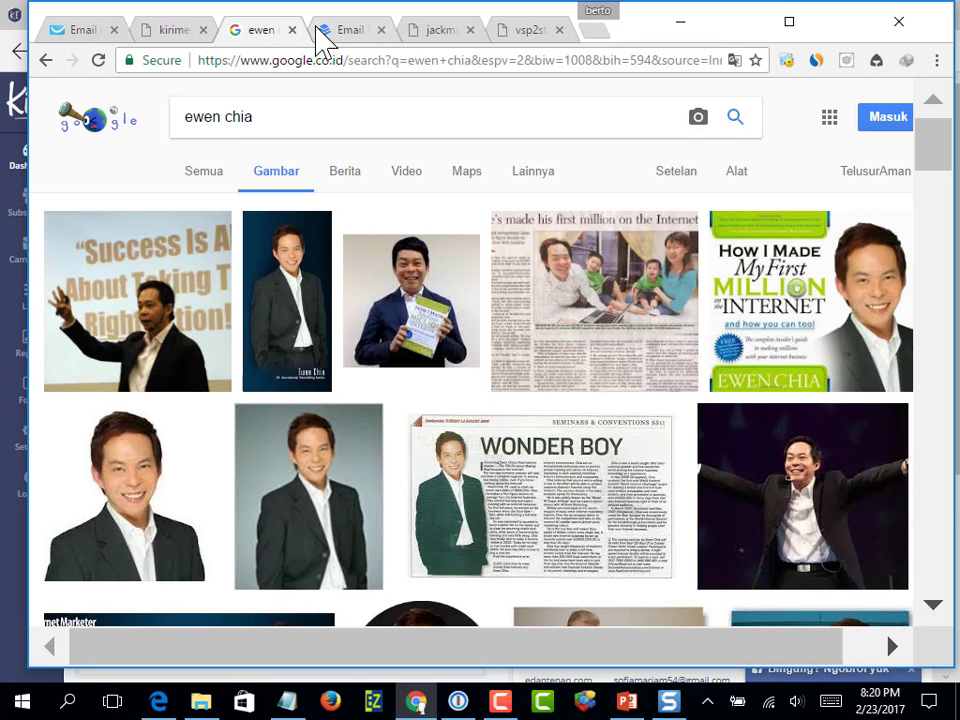
click(356, 32)
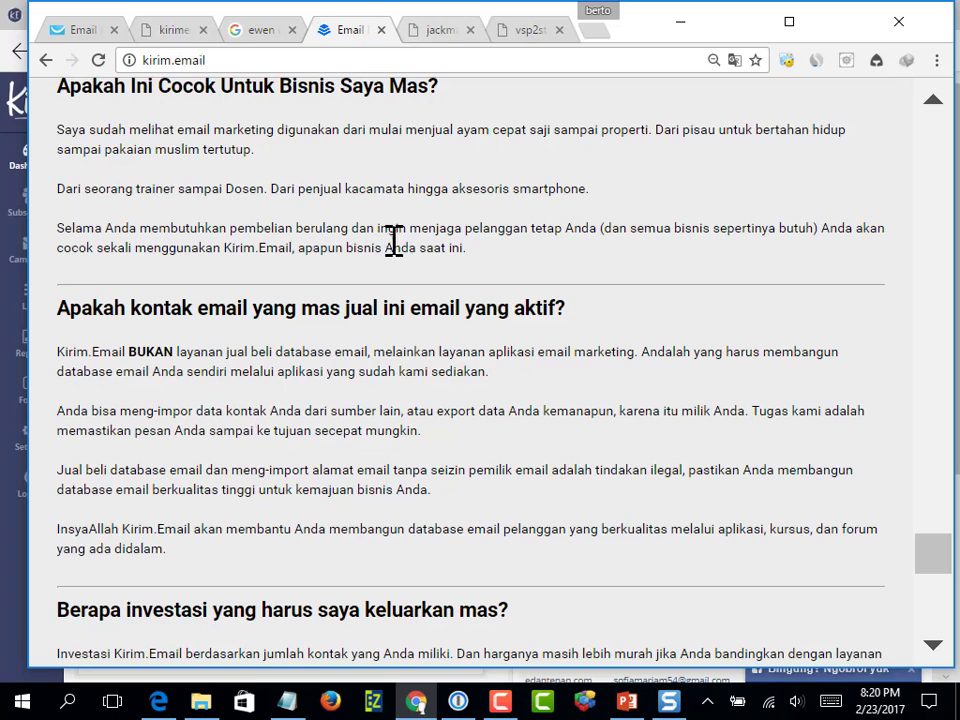
key(alt+Tab)
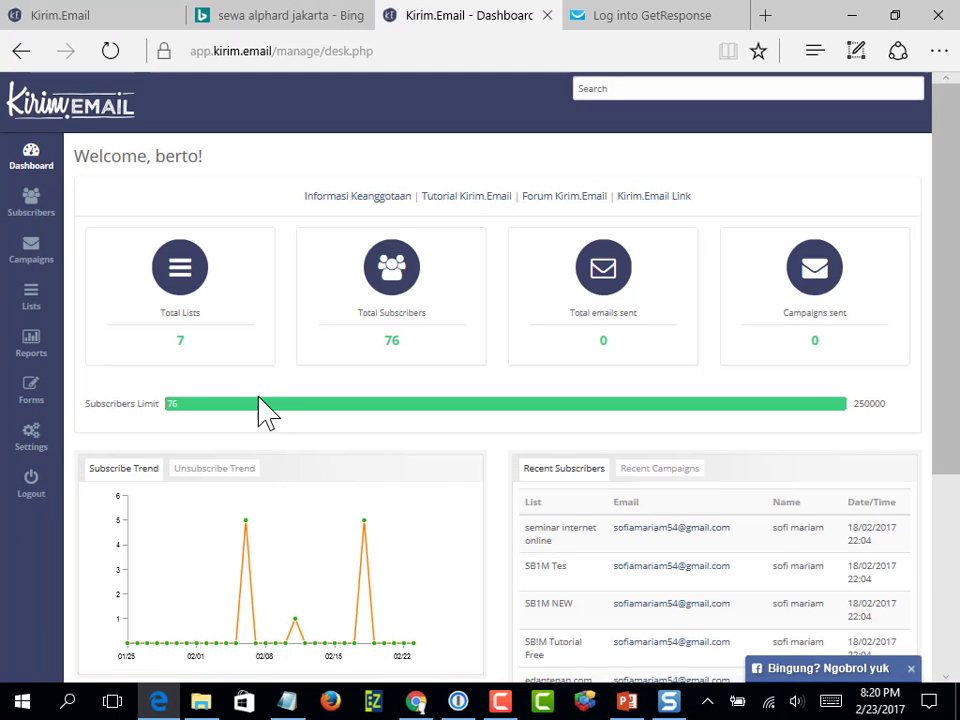
Open the Lists page showing all seven mailing lists and zoom the page in with Ctrl+Plus.
click(50, 228)
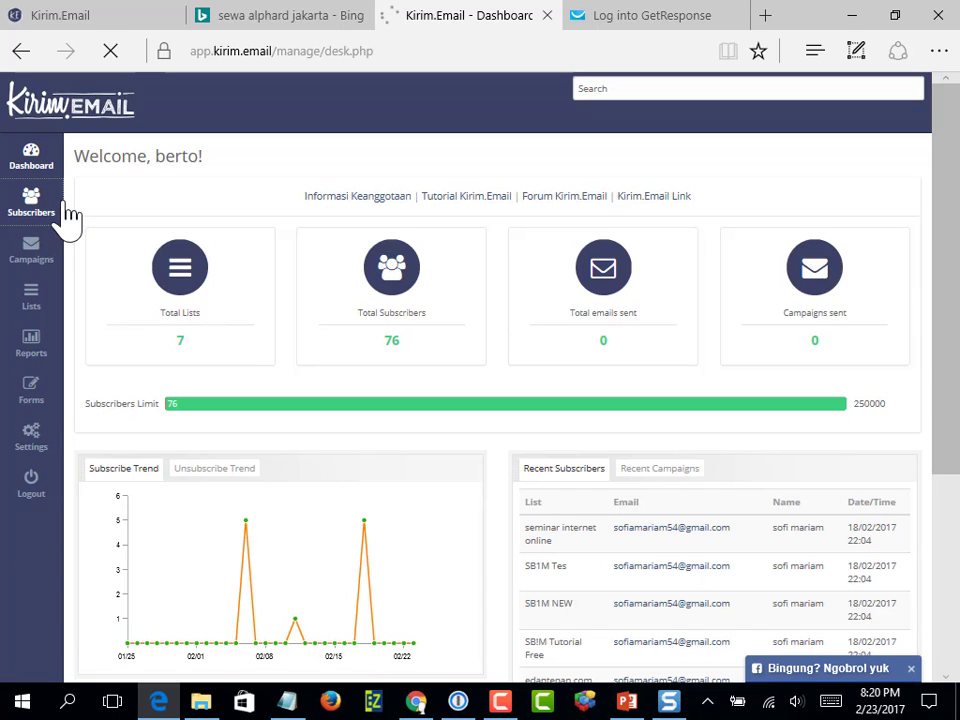
click(42, 311)
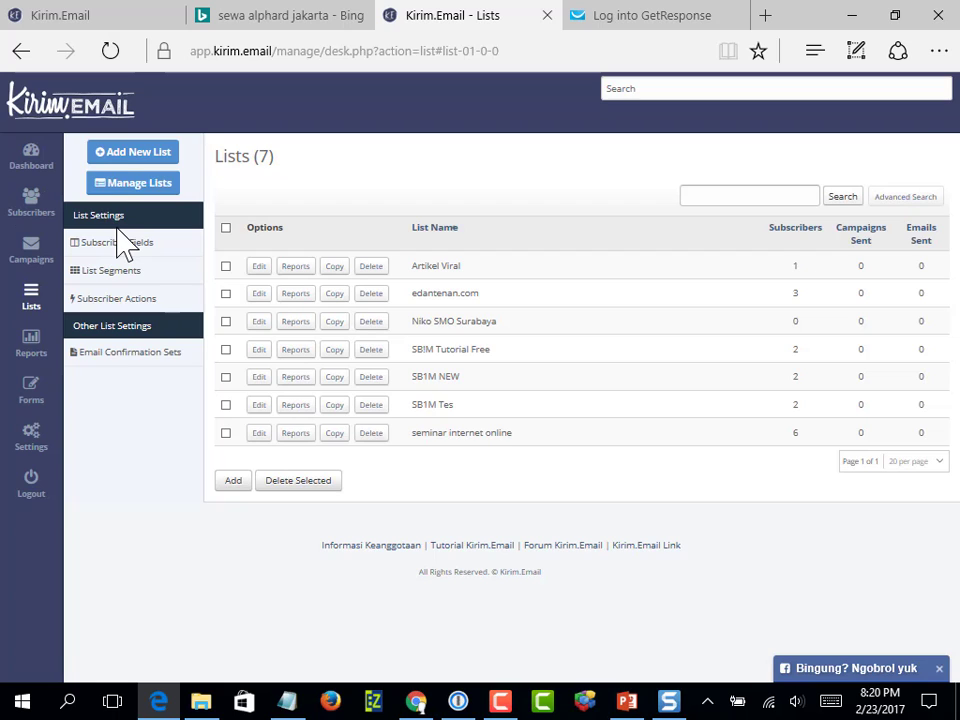
key(ctrl+plus)
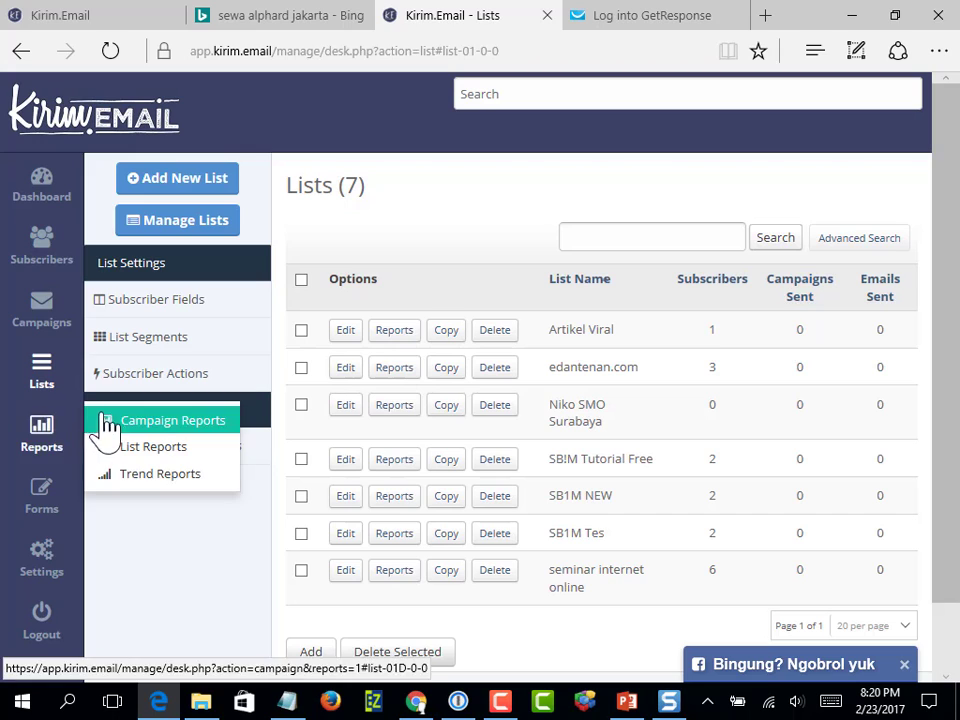
click(176, 345)
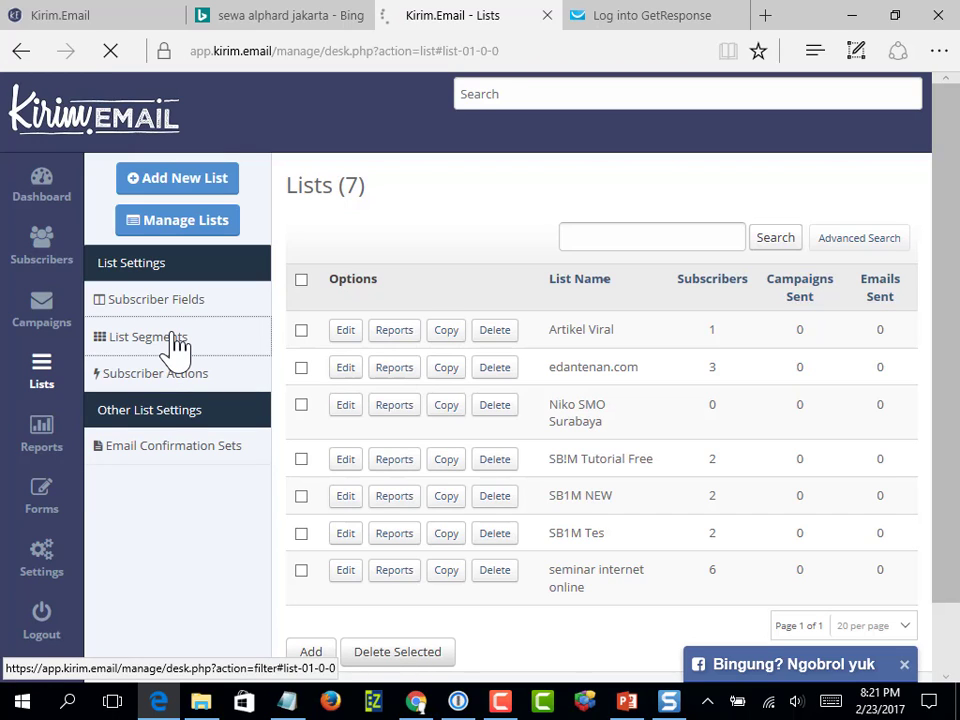
Go through List Segments' Add option to reach the empty Add New List form.
click(192, 205)
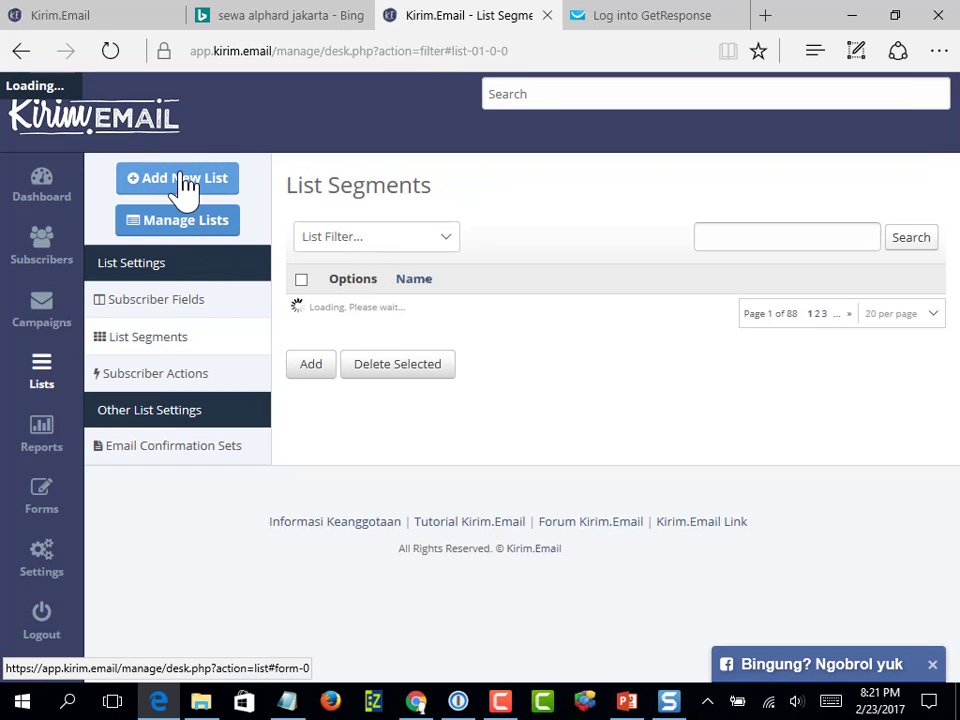
click(311, 358)
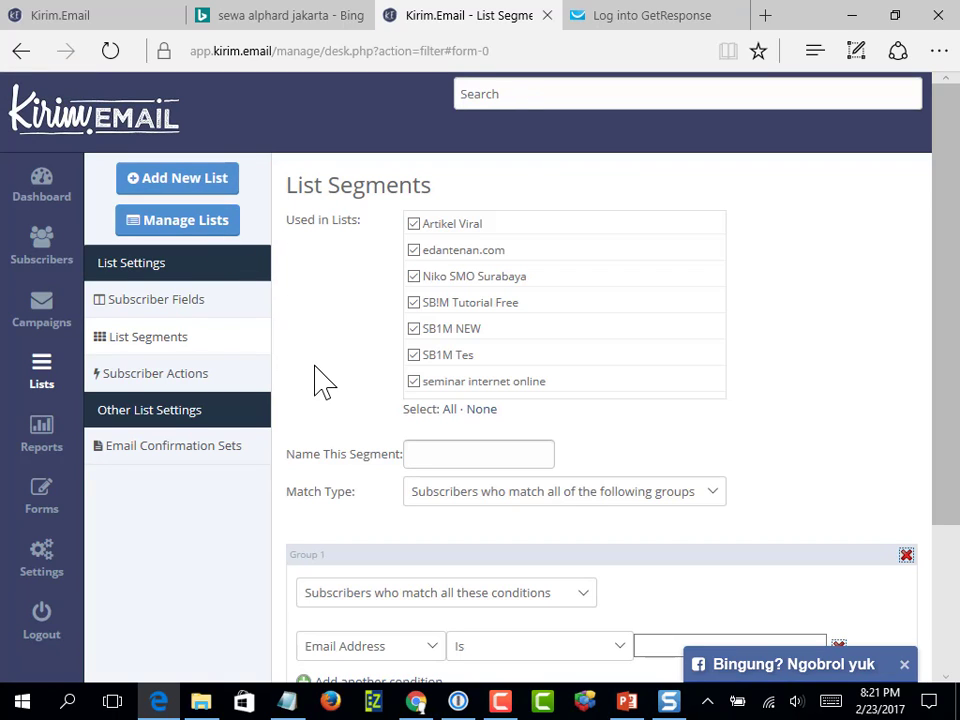
scroll(336, 405, down, 3)
scroll(340, 405, up, 1)
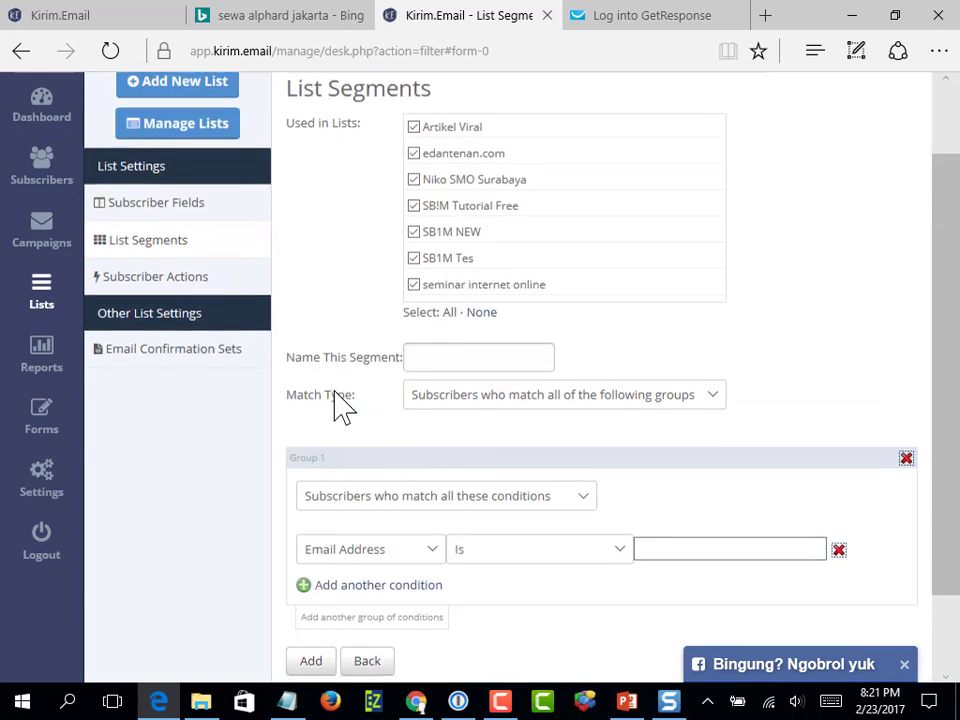
scroll(340, 405, up, 2)
click(198, 184)
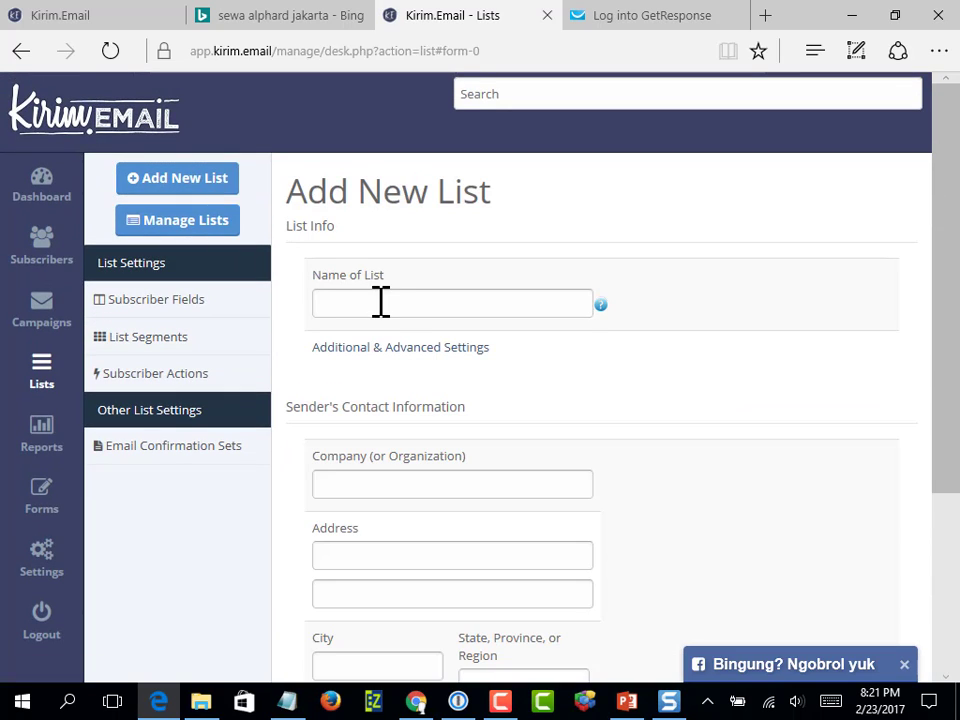
Name the new list 'property' and enter the sender's company.
click(381, 302)
text(property)
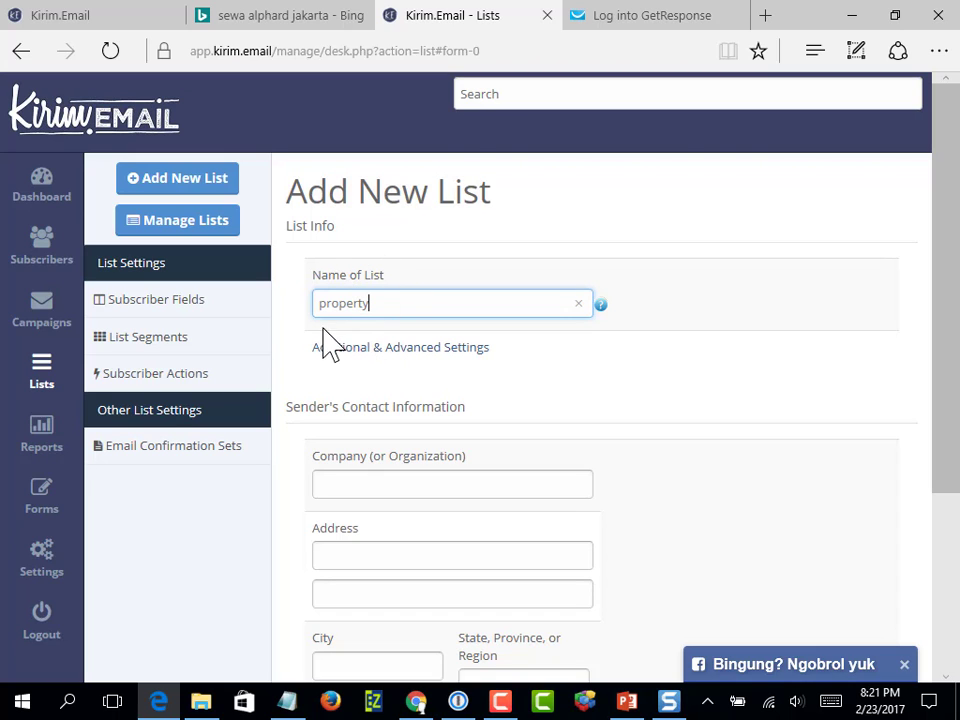
scroll(531, 414, down, 3)
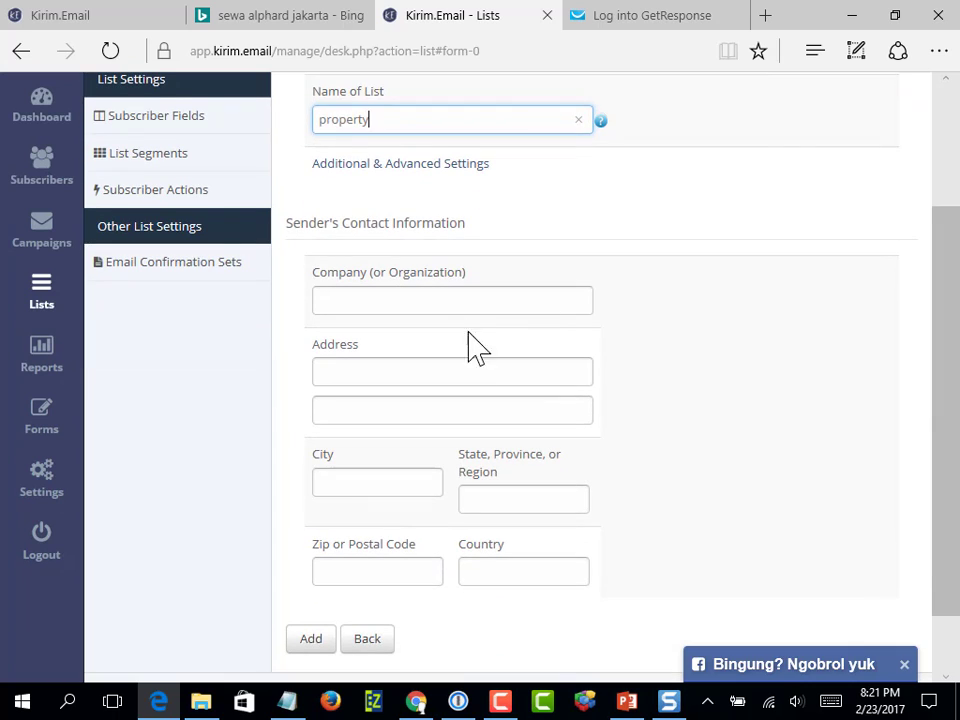
click(466, 300)
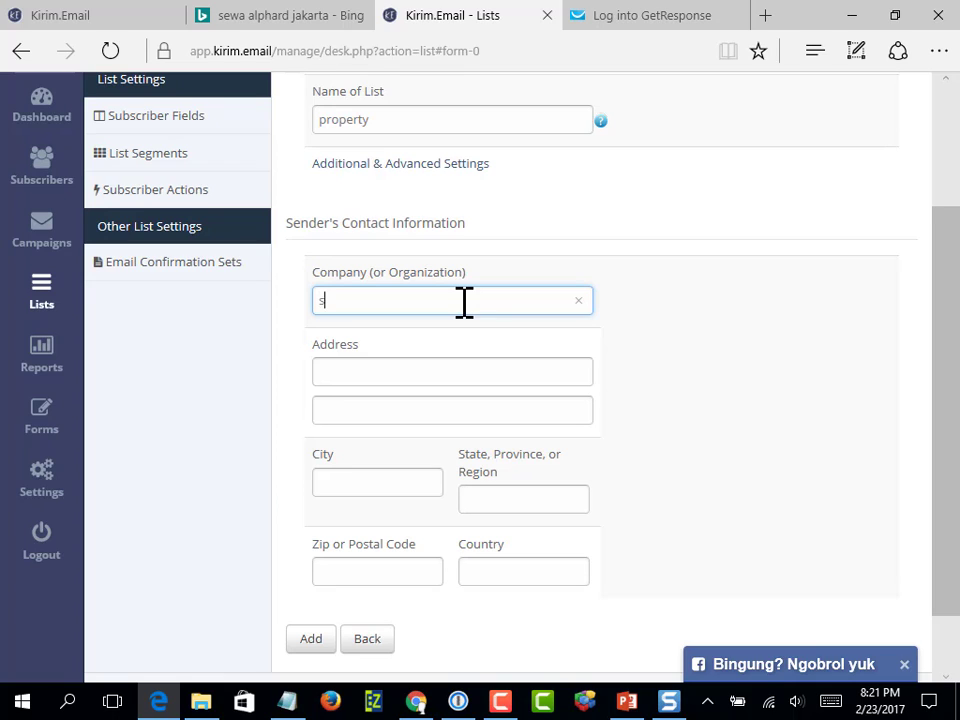
text(jangkar groups)
key(Tab)
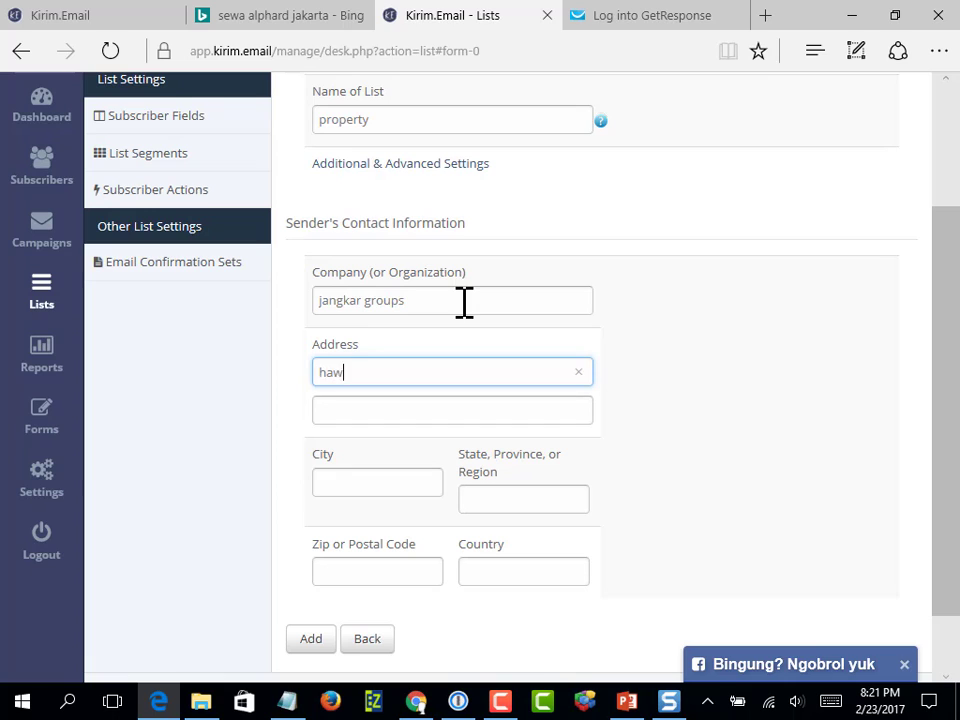
Fill in the sender's city, state, postal code and country Indonesia.
key(Tab)
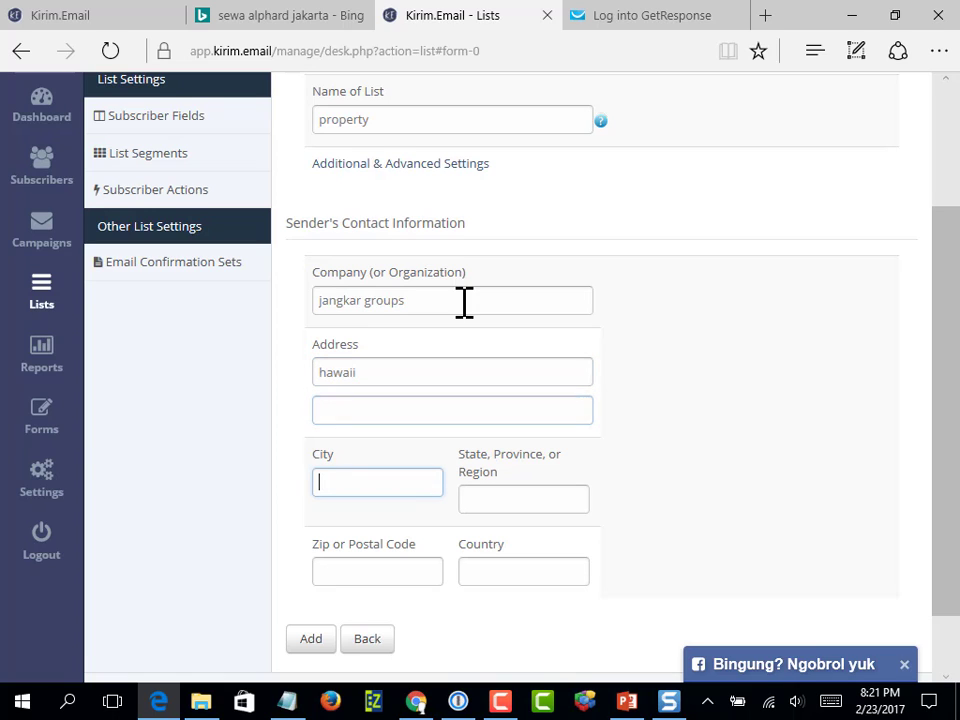
text(usa)
key(Tab)
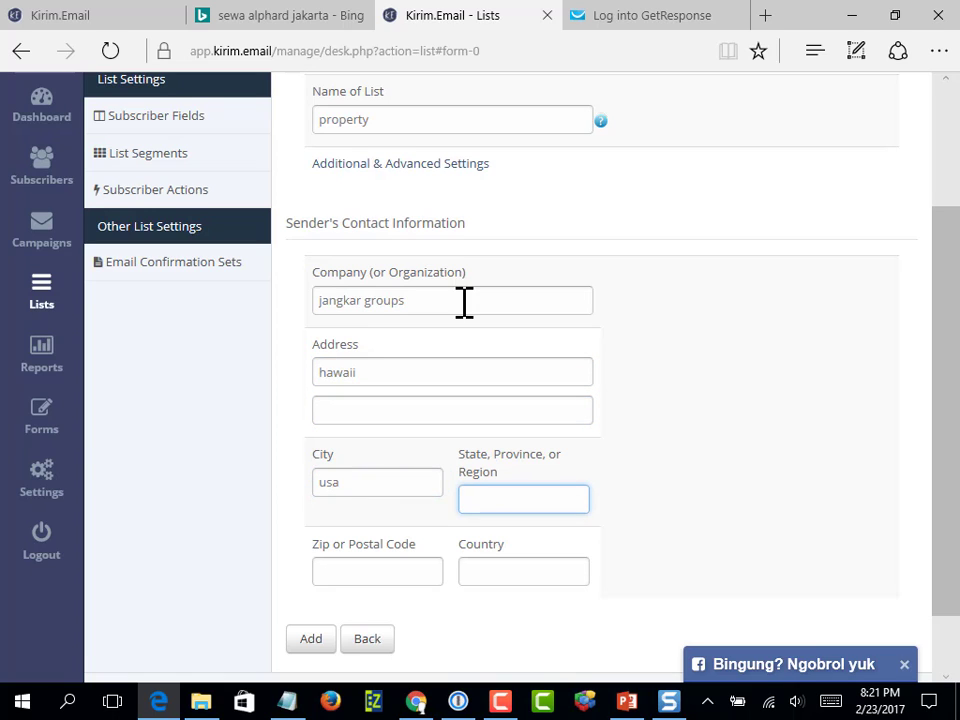
text(usa)
key(Tab)
text(12)
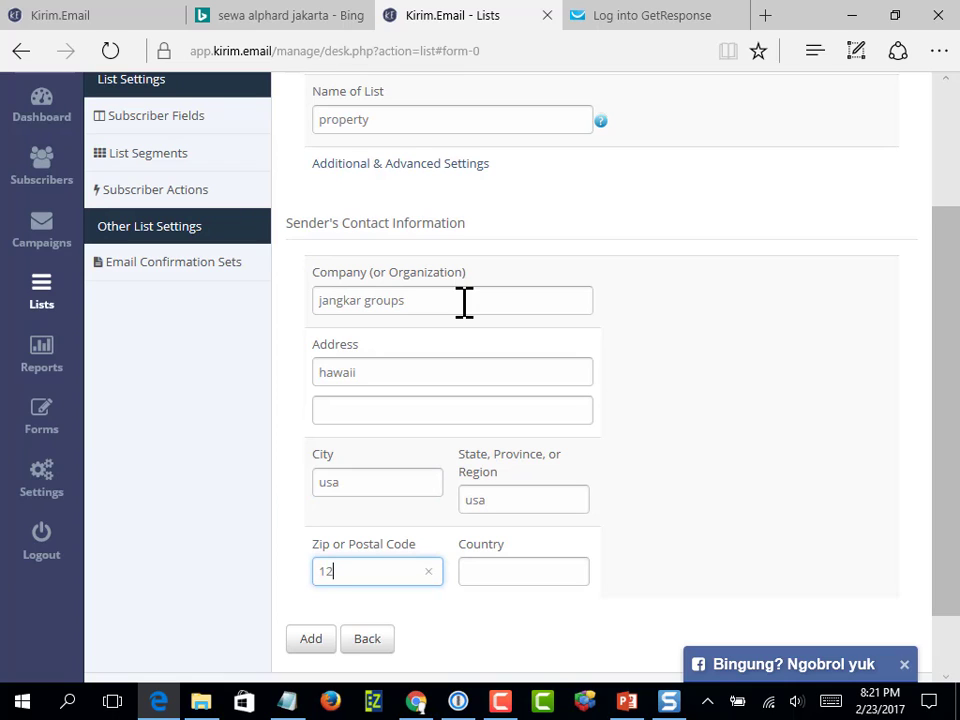
key(Tab)
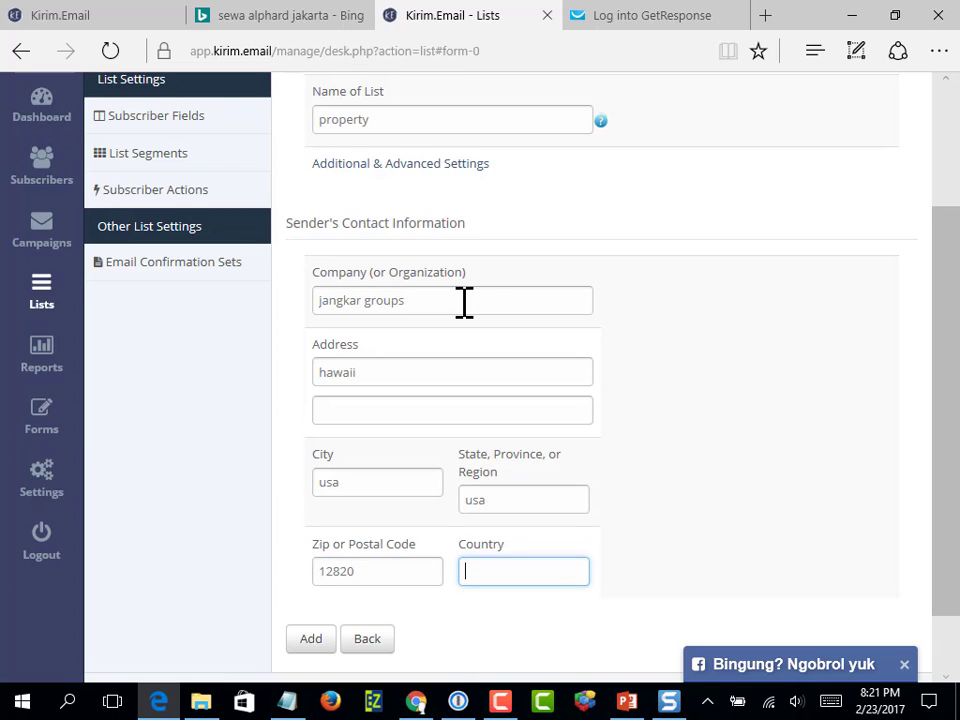
text(indonesia)
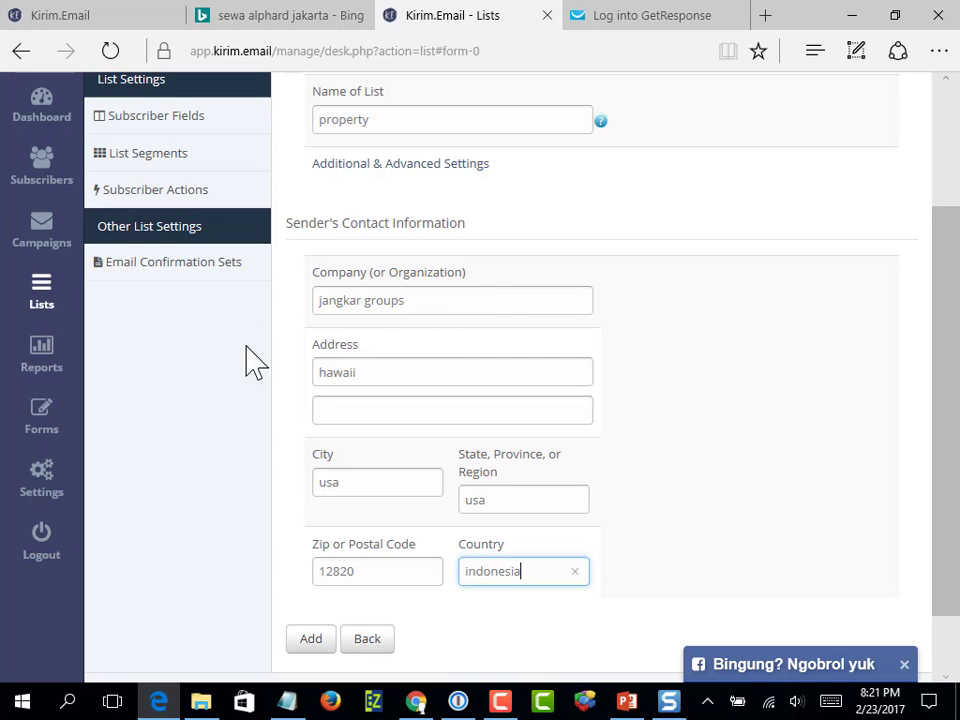
Complete the sender's address line and save the 'property' list.
scroll(253, 362, down, 1)
click(318, 296)
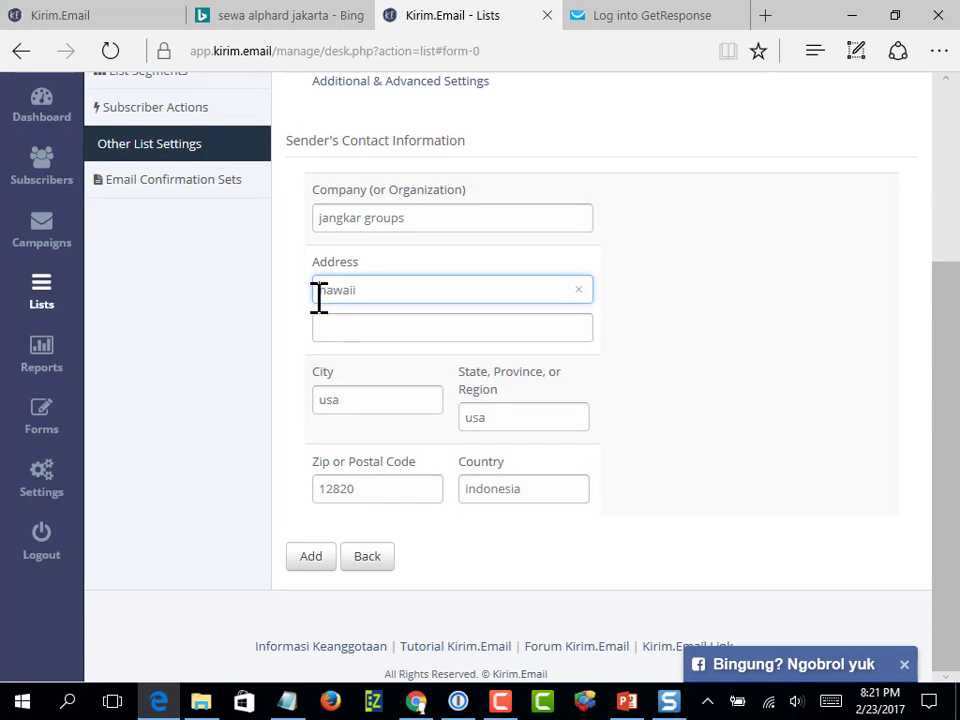
text(l)
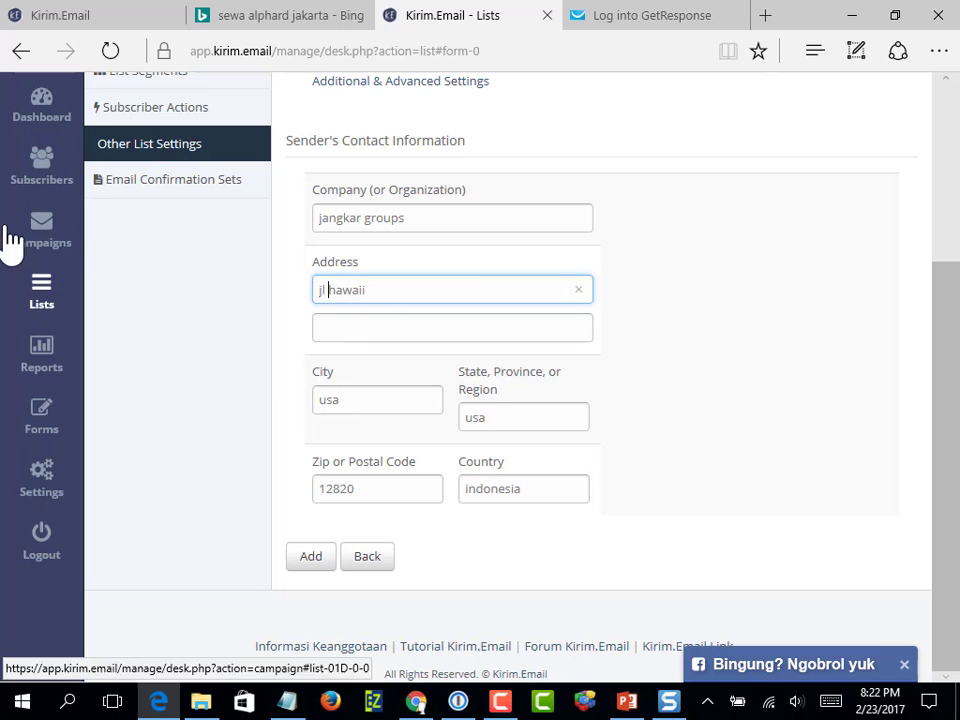
click(303, 558)
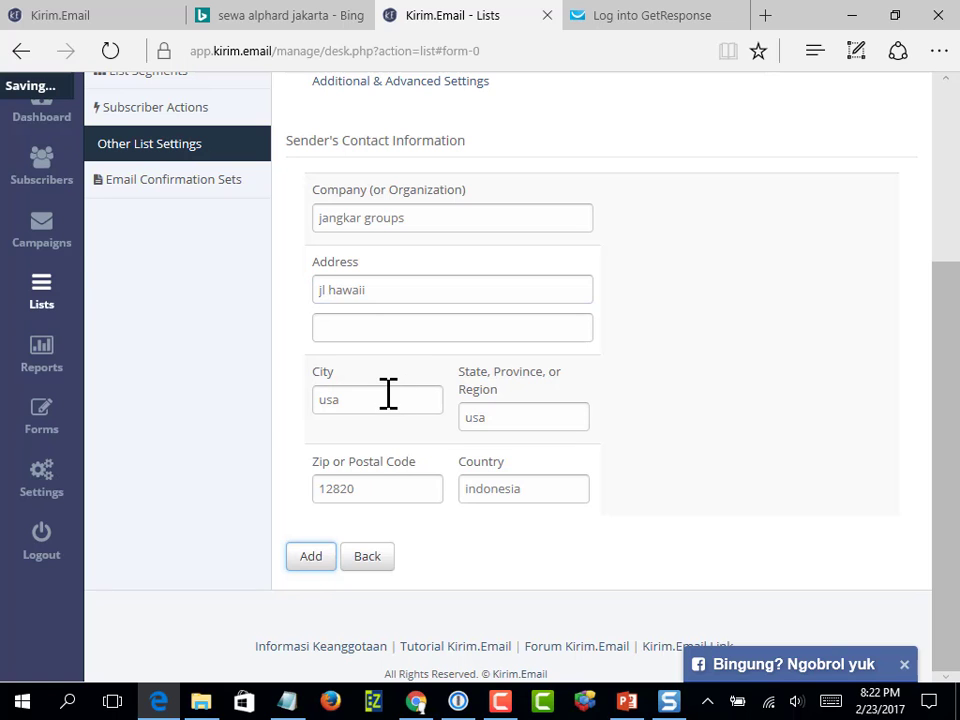
scroll(388, 392, up, 3)
scroll(386, 409, down, 3)
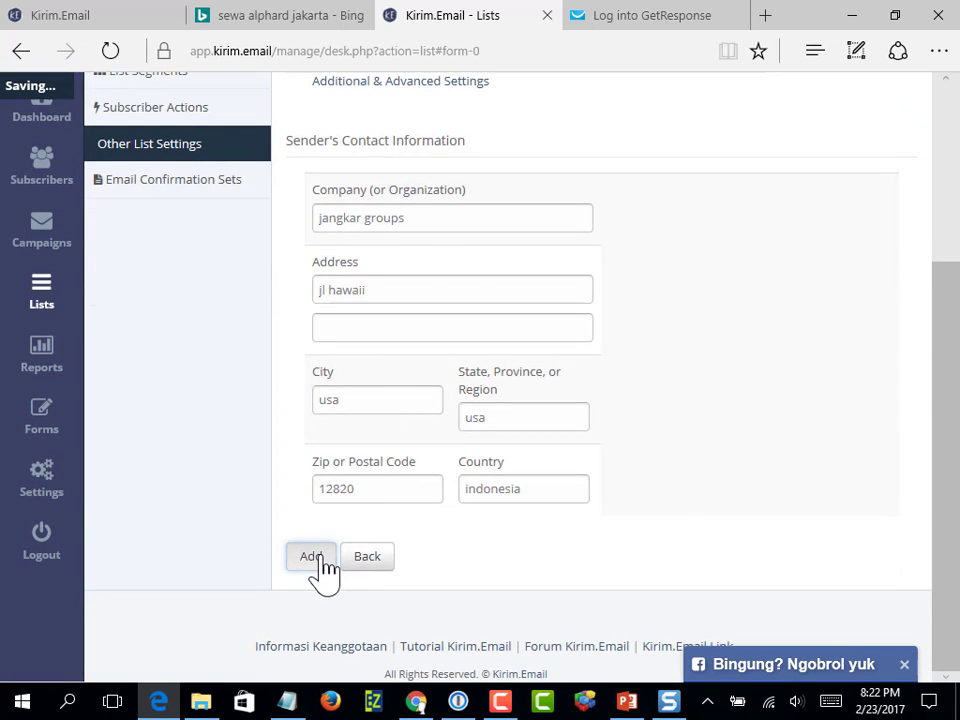
click(316, 557)
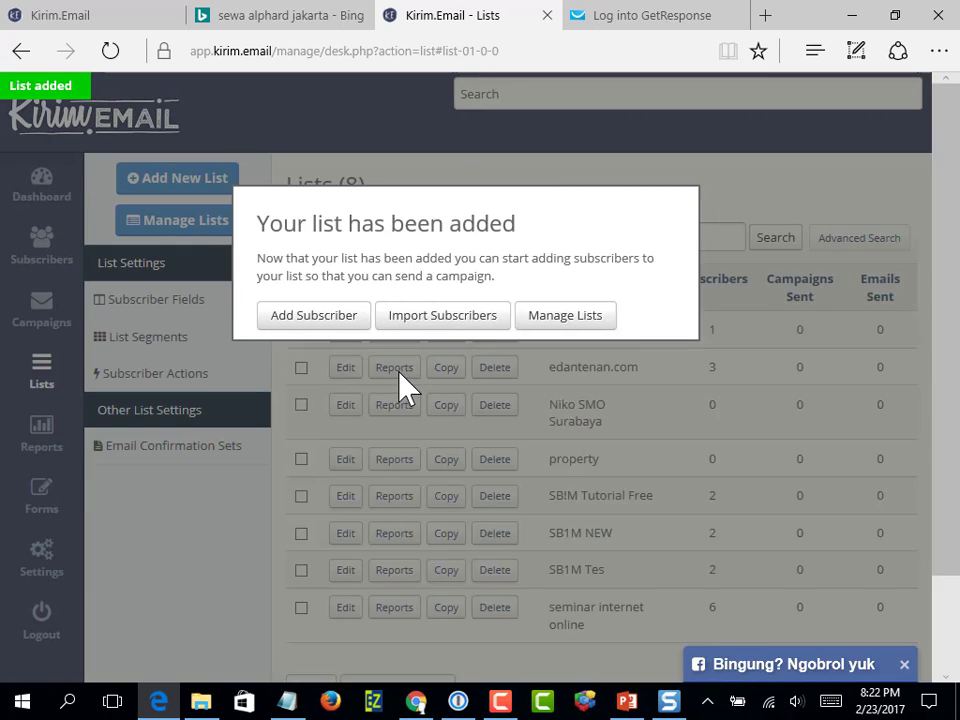
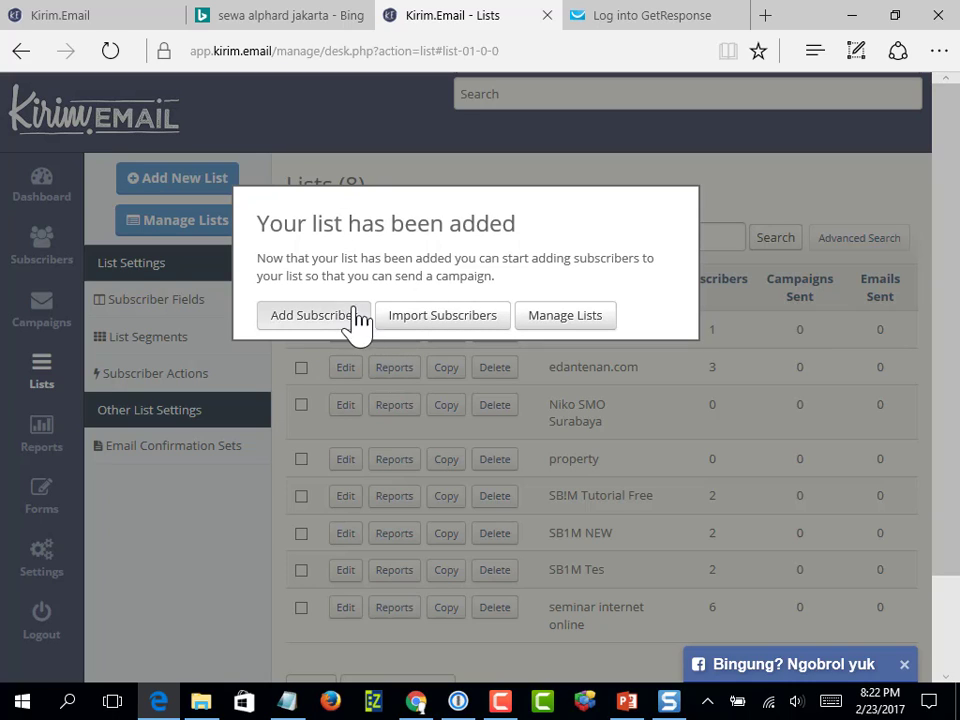
Close the 'Your list has been added' dialog with Manage Lists and review all eight lists.
click(562, 325)
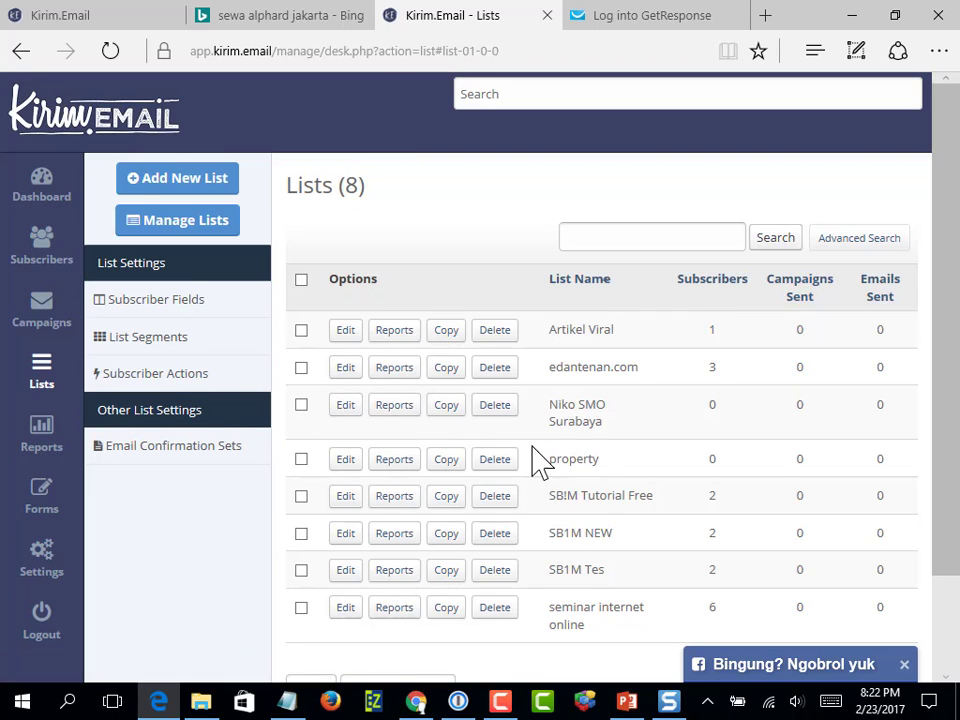
scroll(540, 460, down, 1)
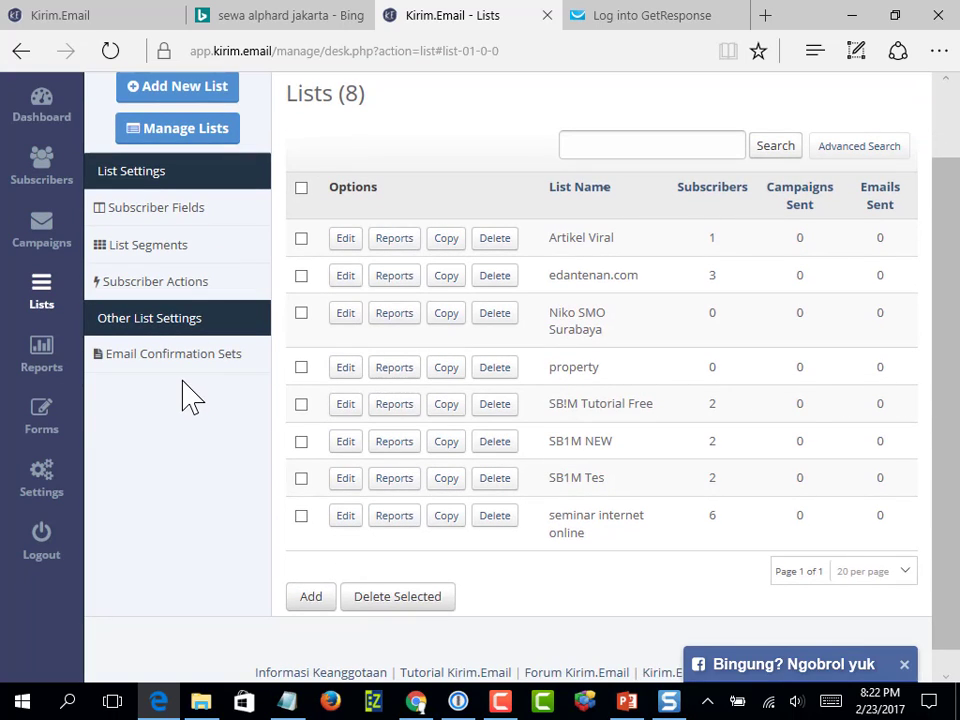
Open the Forms page and start a new subscription form with Add.
click(38, 418)
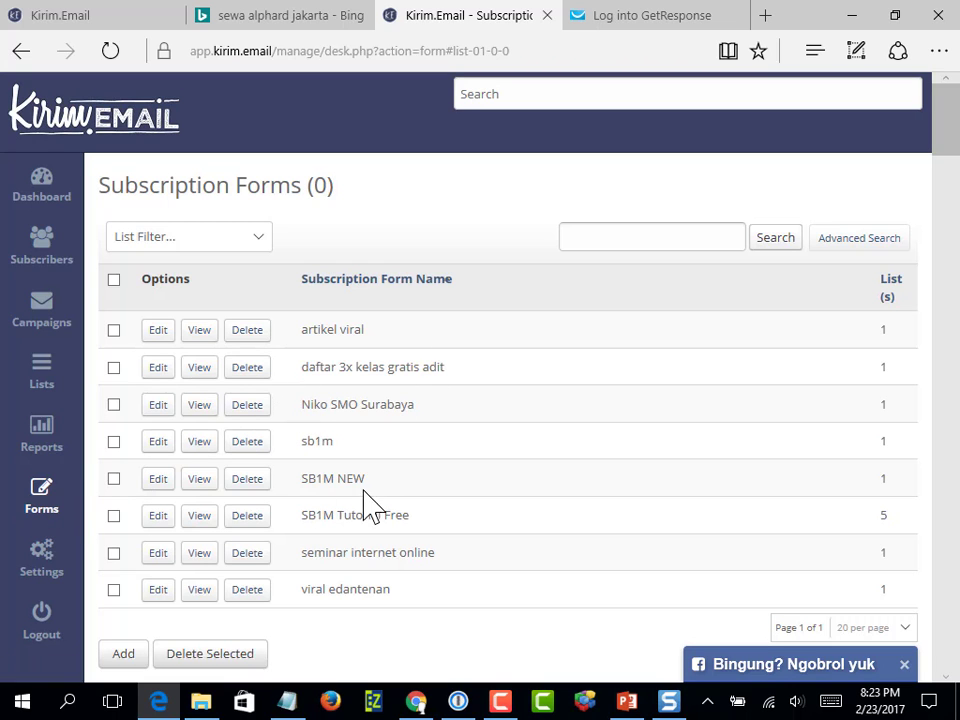
scroll(375, 506, down, 5)
scroll(215, 465, up, 2)
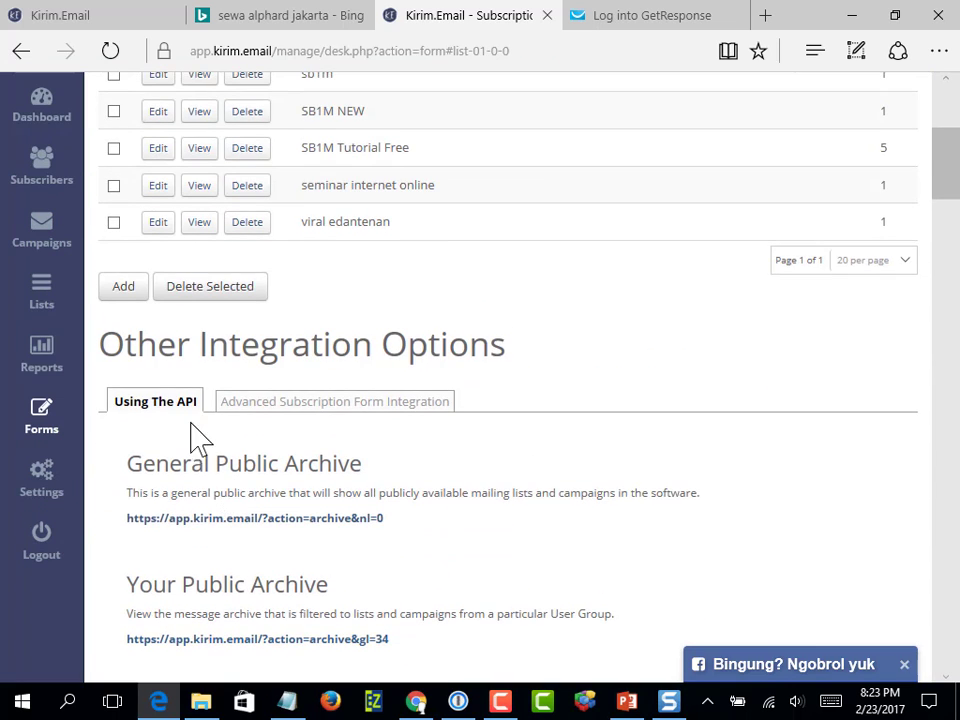
click(132, 292)
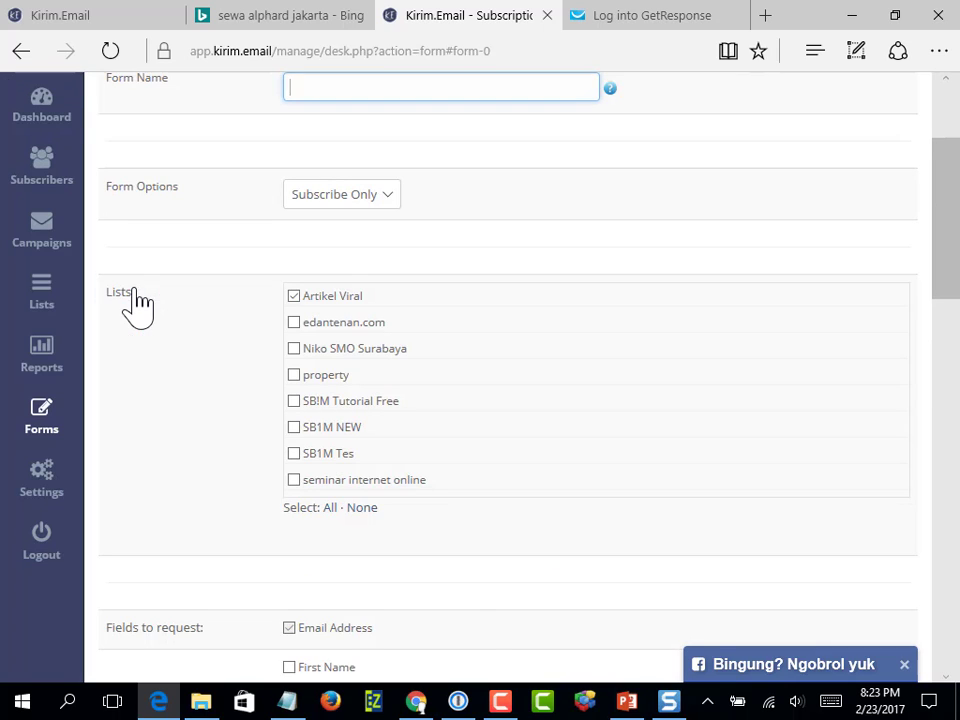
Name the new form 'property 1', keeping it set to Subscribe Only.
scroll(246, 392, up, 2)
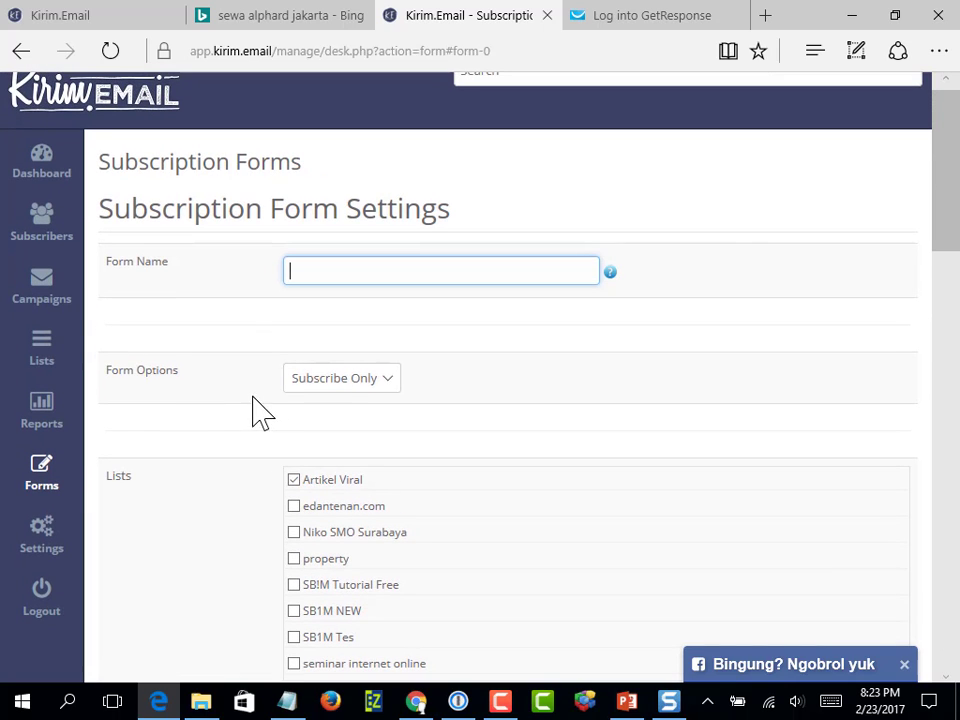
click(375, 277)
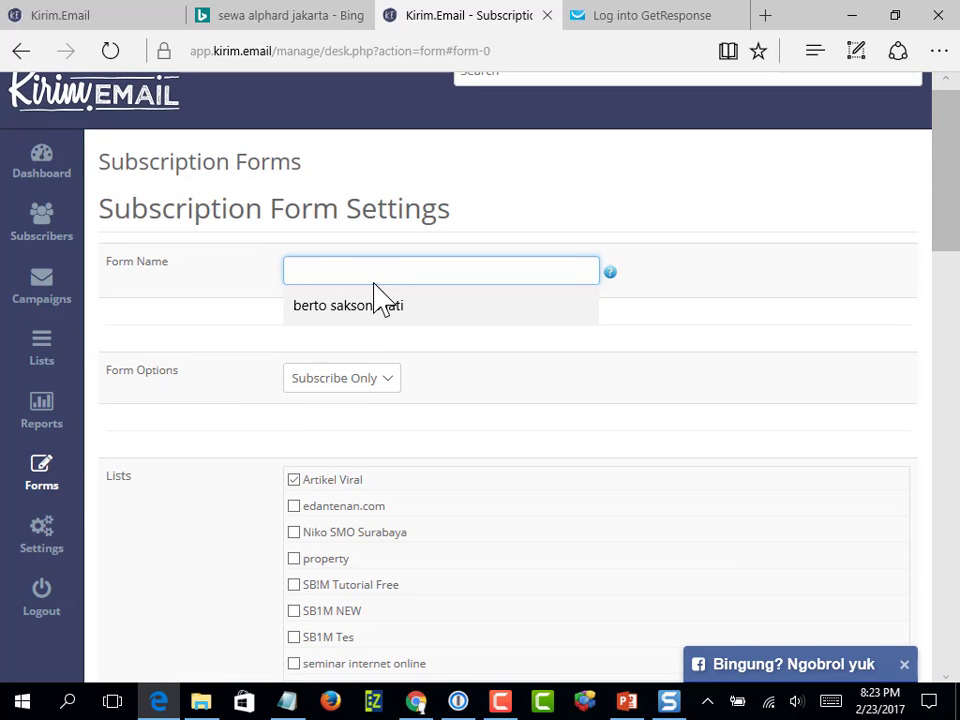
text(property 1)
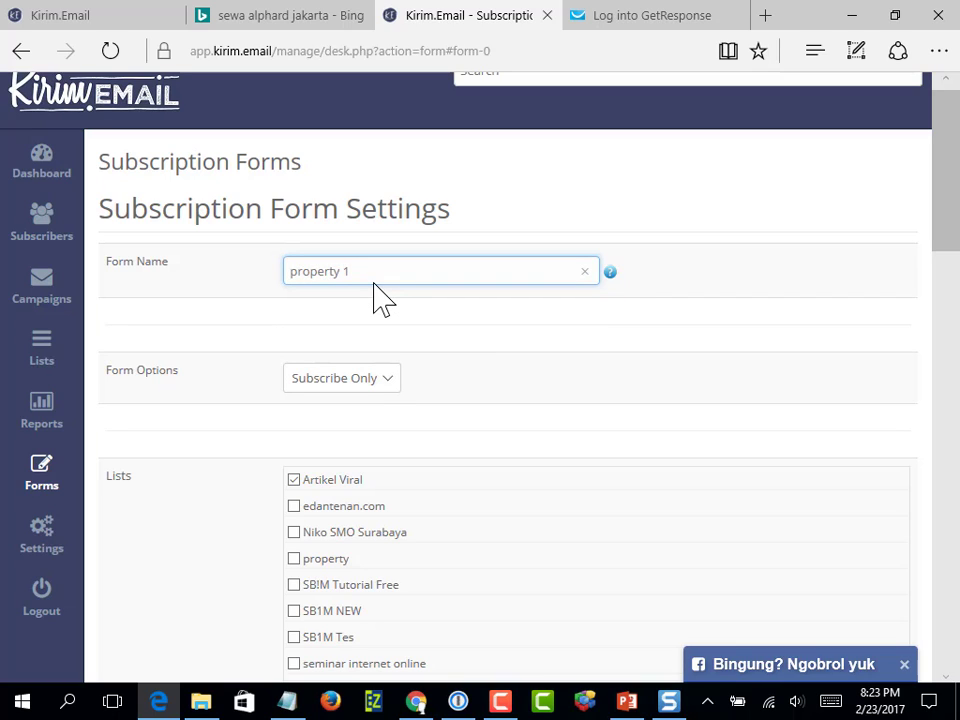
click(375, 392)
click(318, 385)
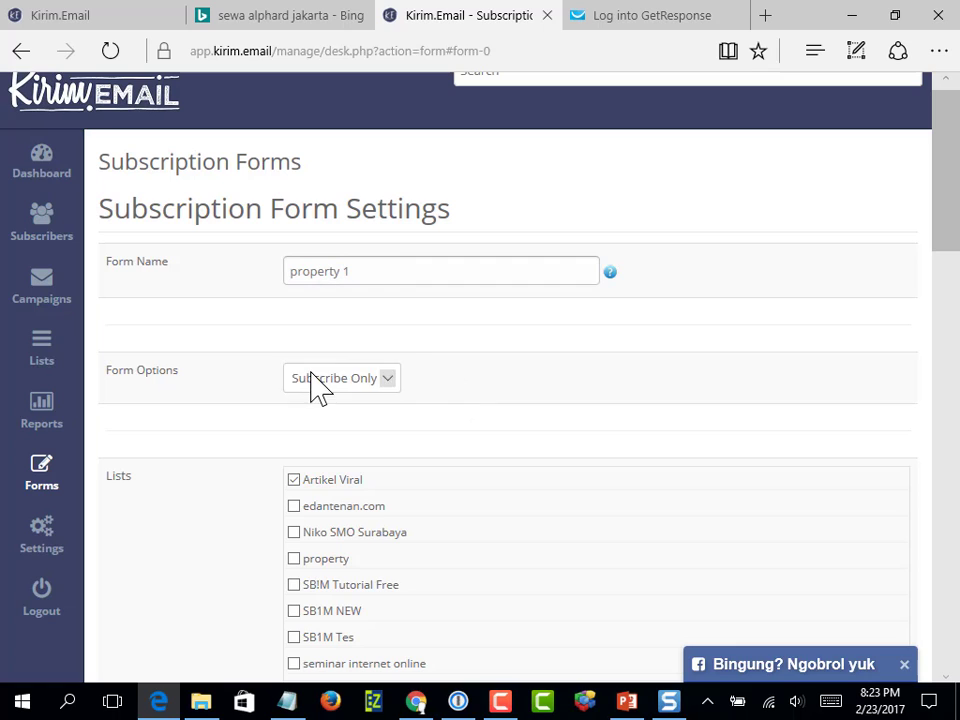
click(318, 386)
Untick Artikel Viral and tick the property list as the form's target list.
scroll(300, 424, down, 2)
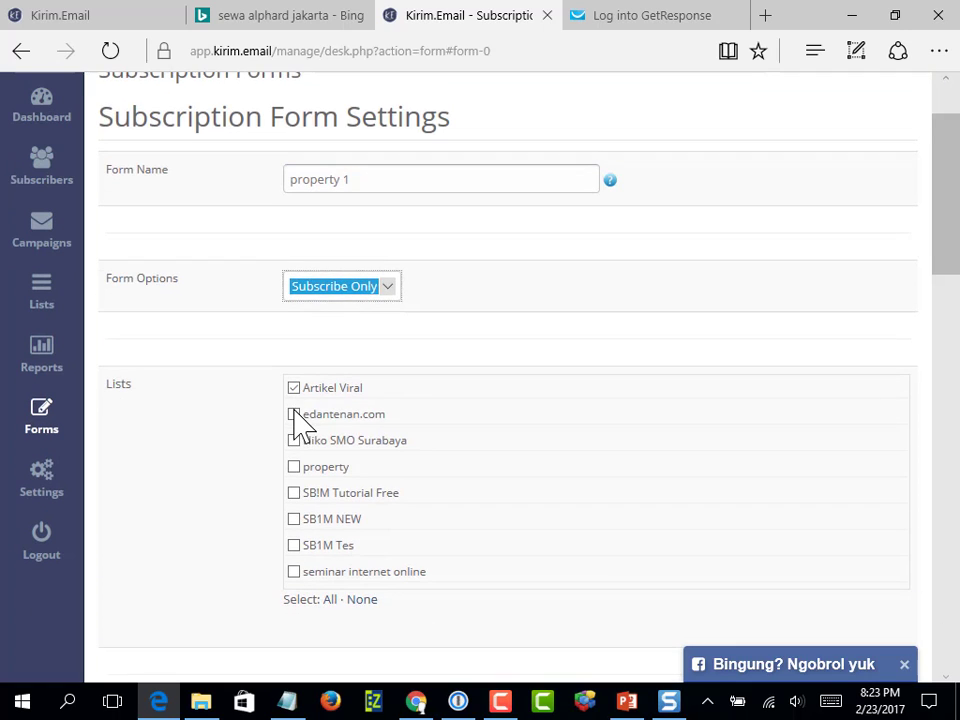
click(294, 388)
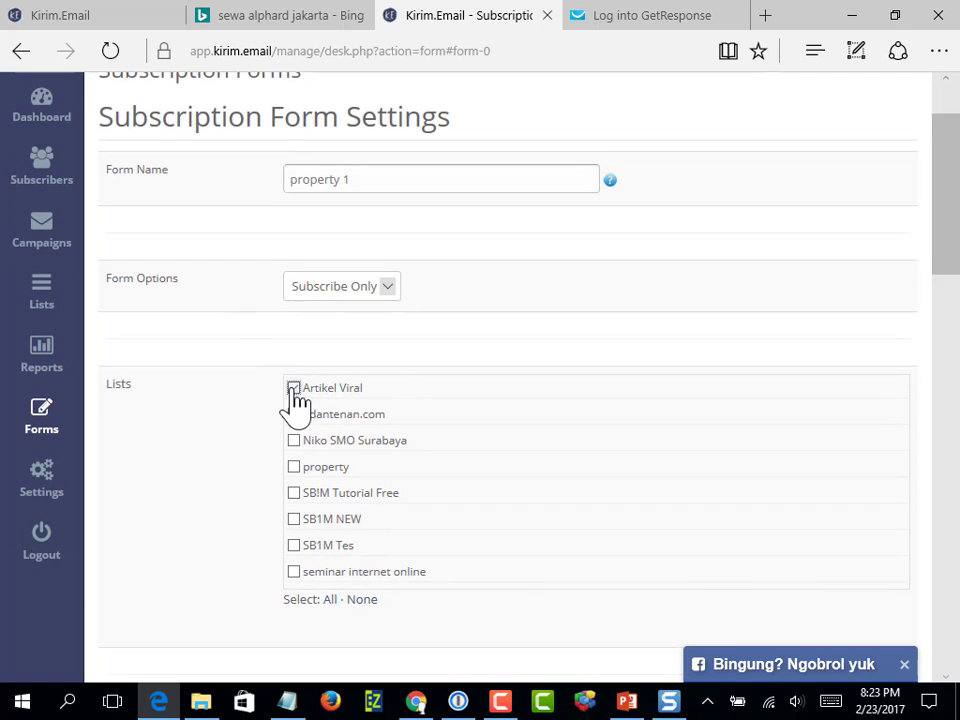
click(294, 467)
click(290, 463)
click(292, 466)
Add First Name and No. HP to the fields the form requests.
scroll(231, 505, down, 2)
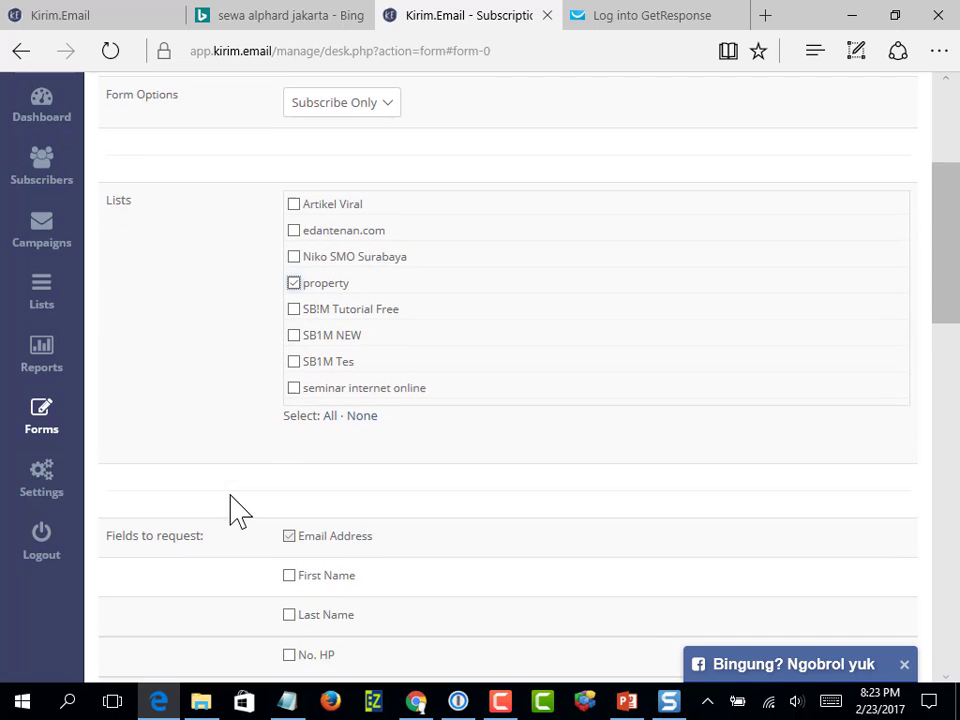
scroll(231, 510, down, 2)
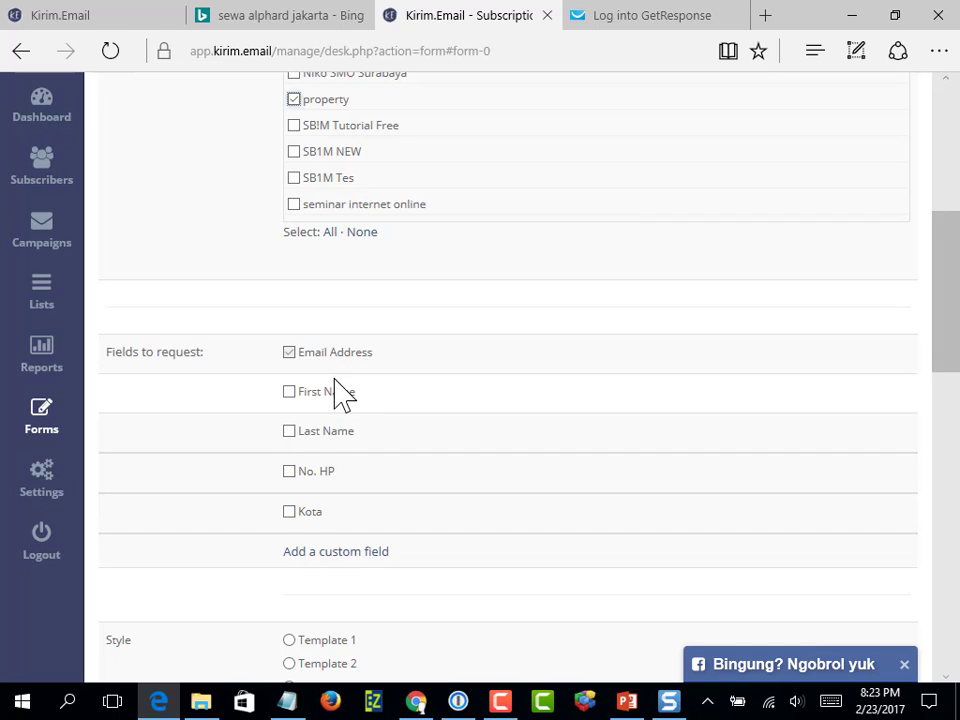
click(288, 392)
click(290, 393)
click(290, 393)
click(290, 472)
Preview the style templates and settle on Template 1.
scroll(206, 497, down, 1)
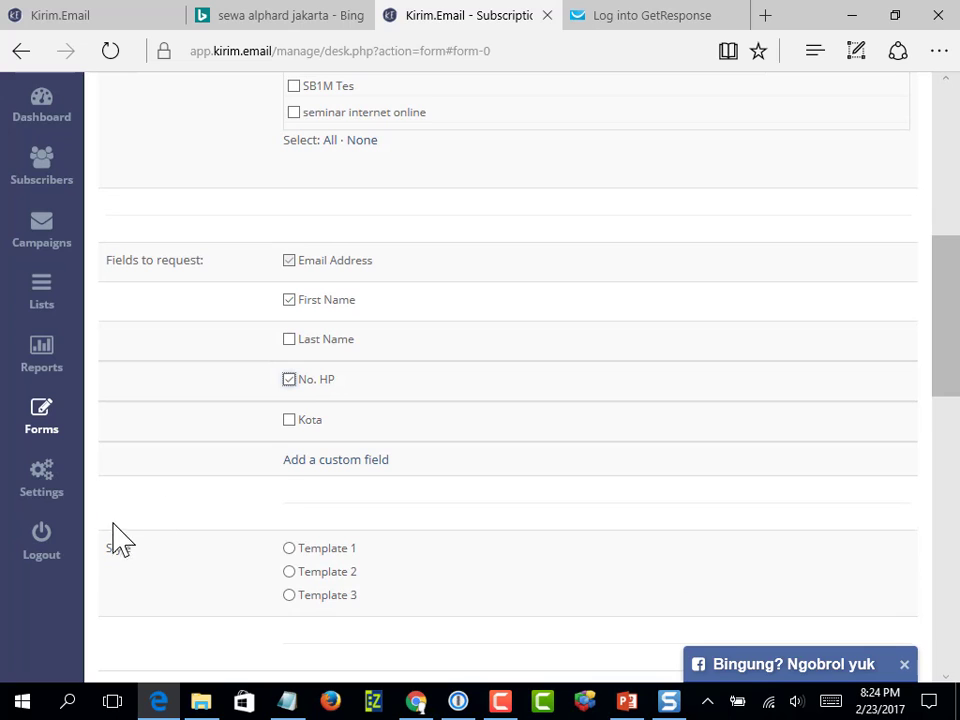
scroll(150, 560, down, 3)
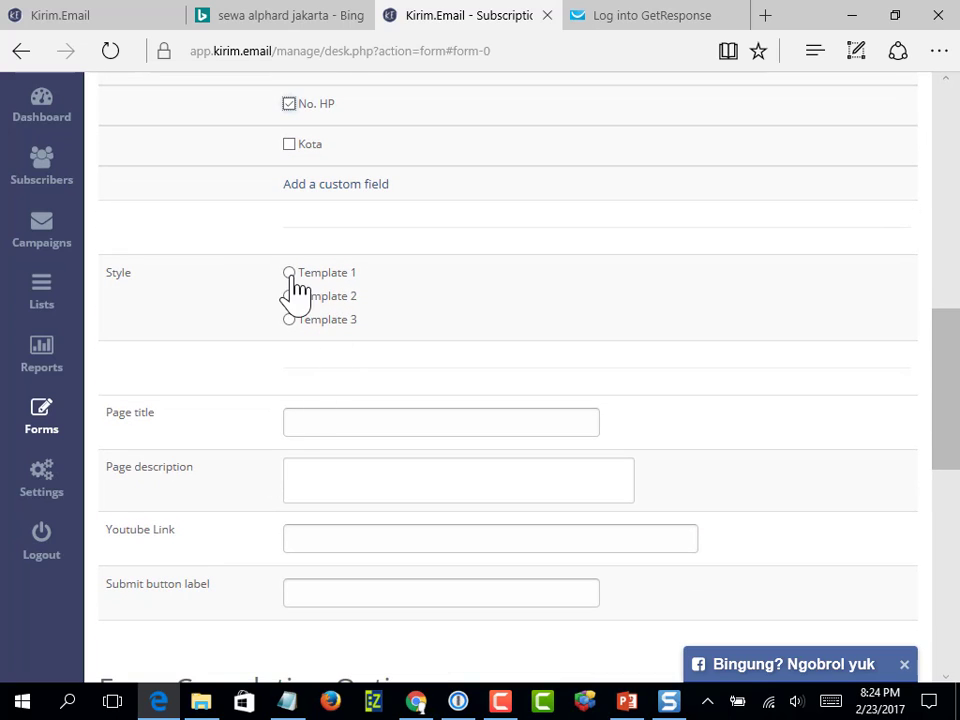
click(289, 273)
click(289, 296)
click(289, 319)
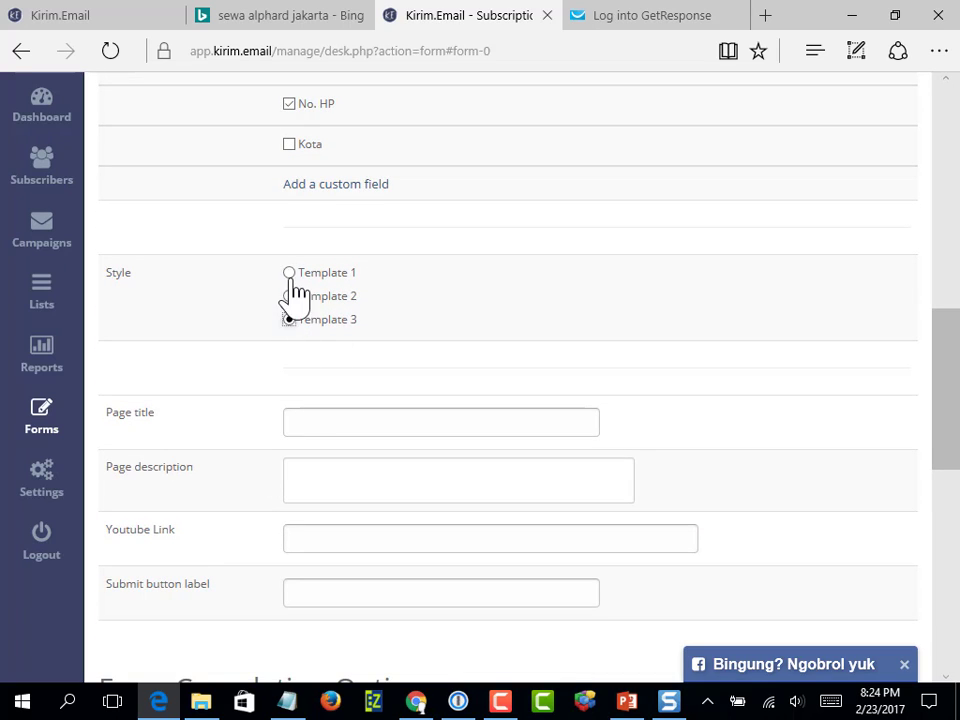
click(289, 273)
click(289, 296)
click(289, 319)
click(289, 272)
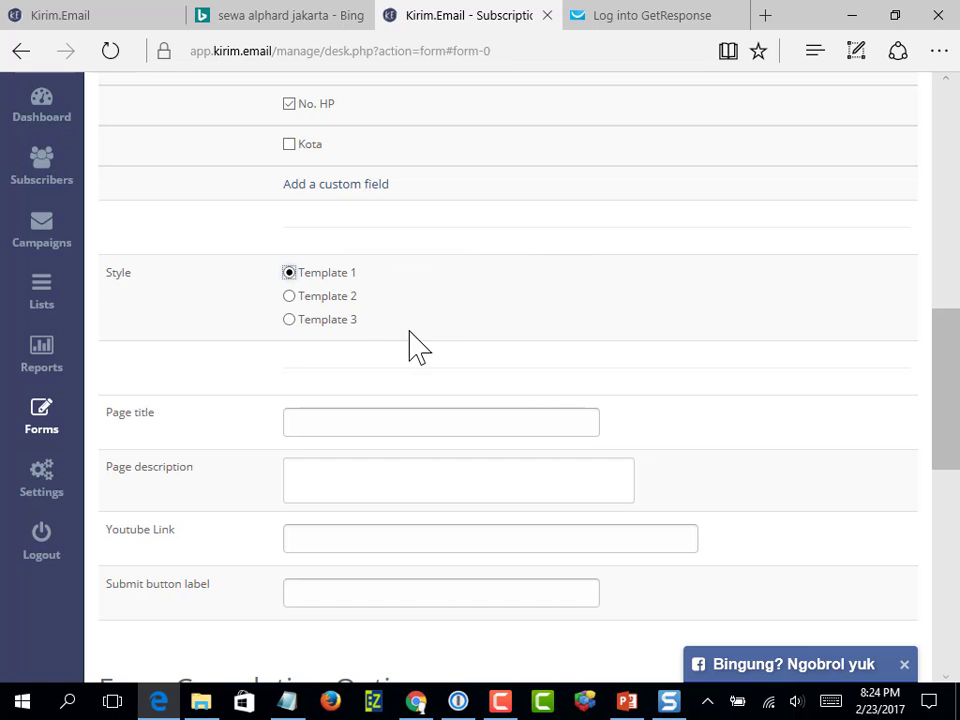
scroll(365, 345, down, 1)
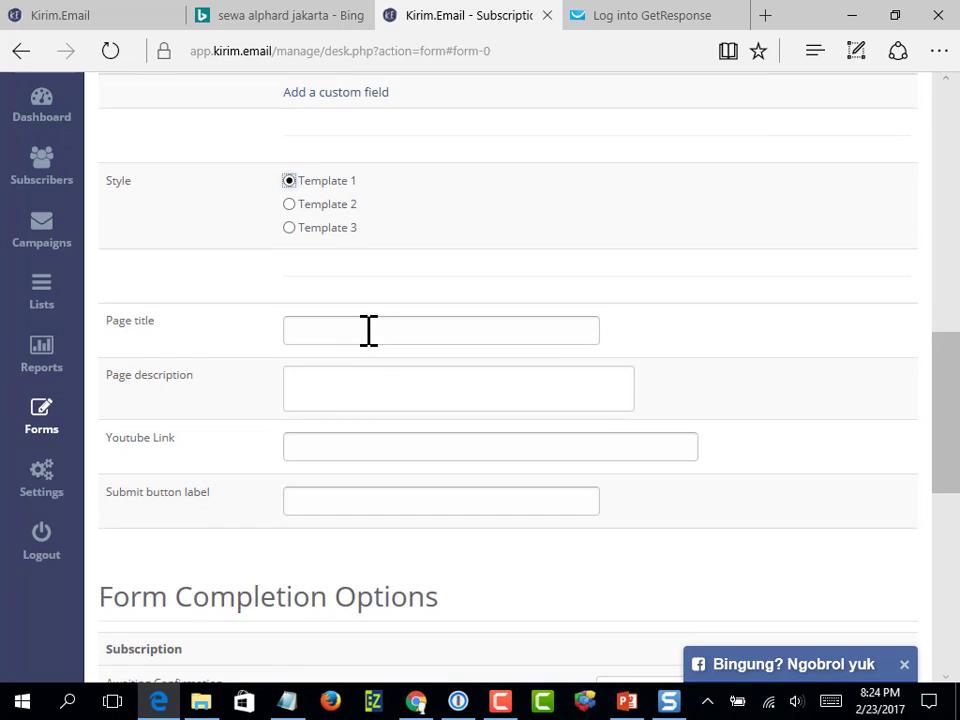
Set page title 'MAu dapat tutorial cara beli rumah murah ?' and description '13 tutorial yang anda belum ketahui'.
click(369, 330)
click(368, 375)
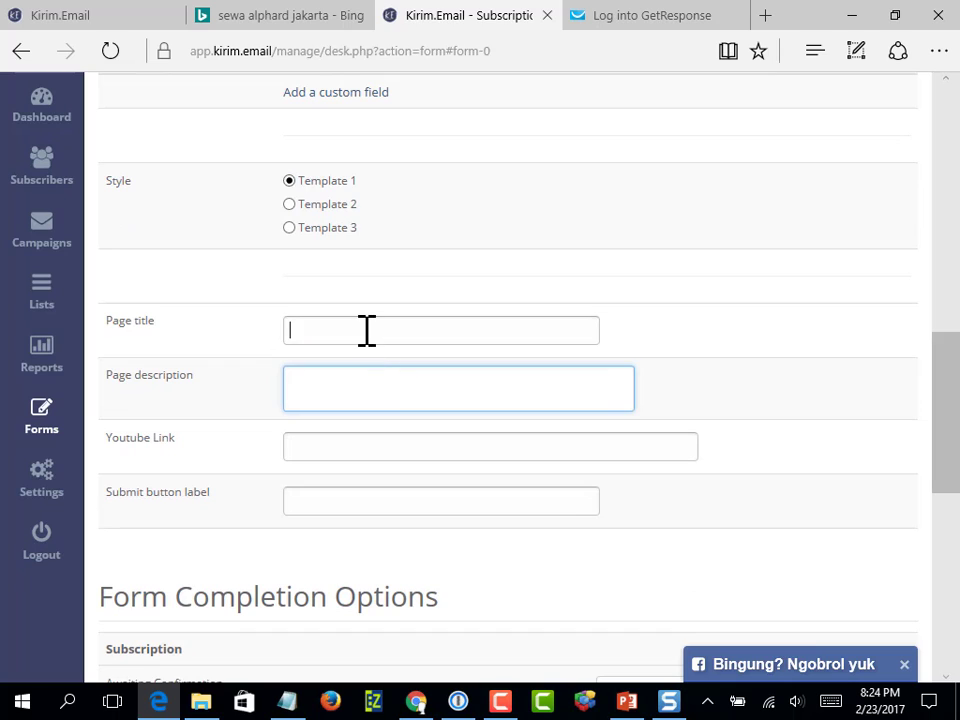
click(366, 330)
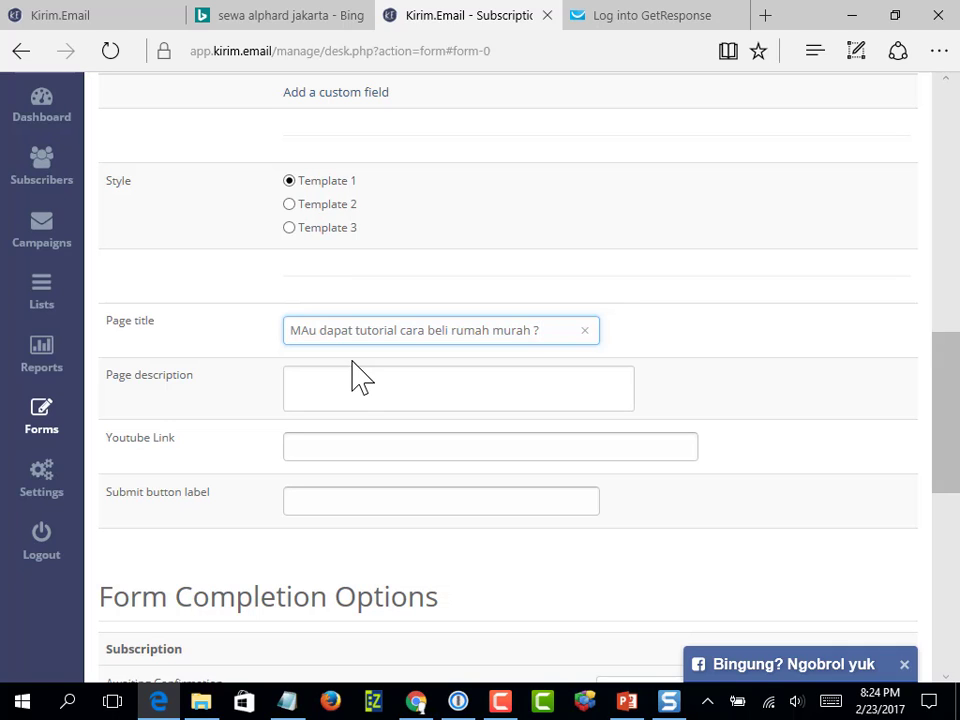
click(358, 390)
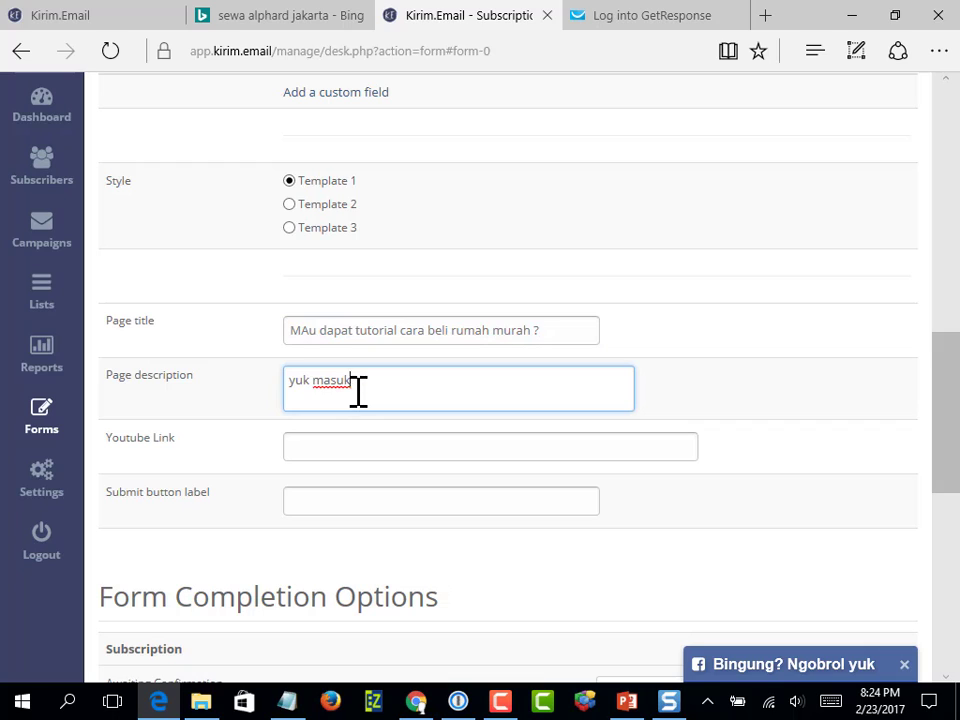
key(ctrl+a)
key(BackSpace)
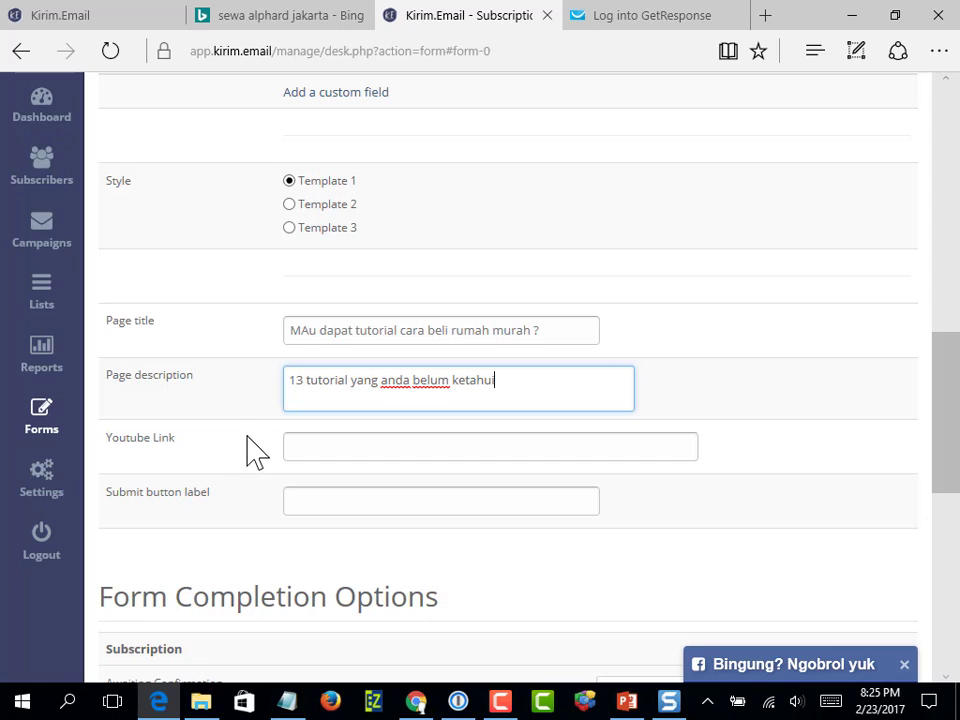
click(373, 445)
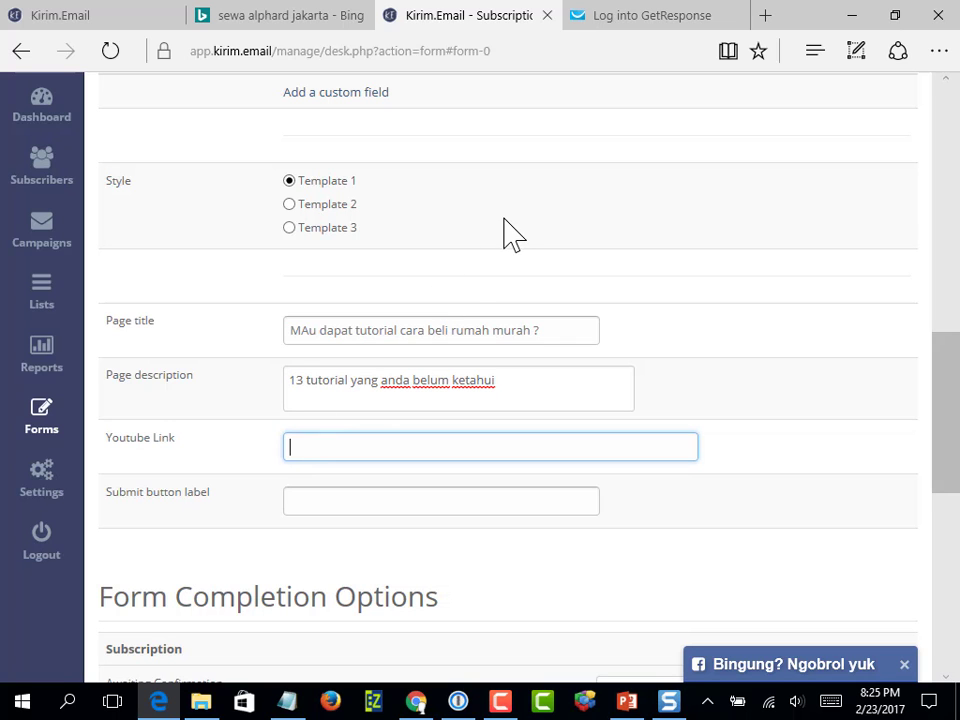
Open YouTube in Chrome and search for 'tung desem waringin'.
click(765, 15)
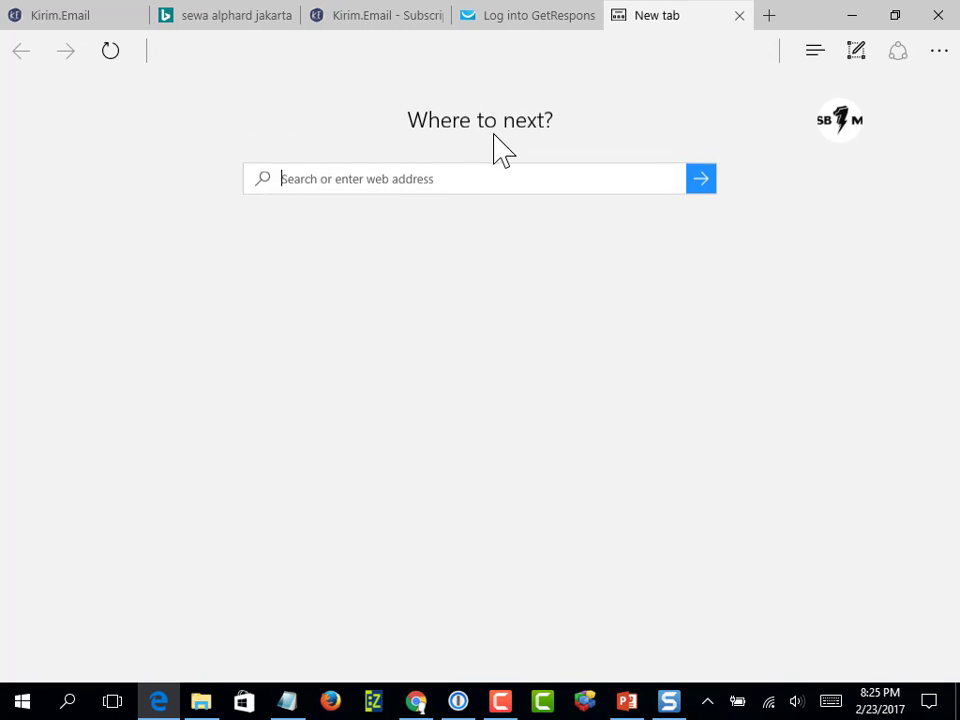
click(416, 700)
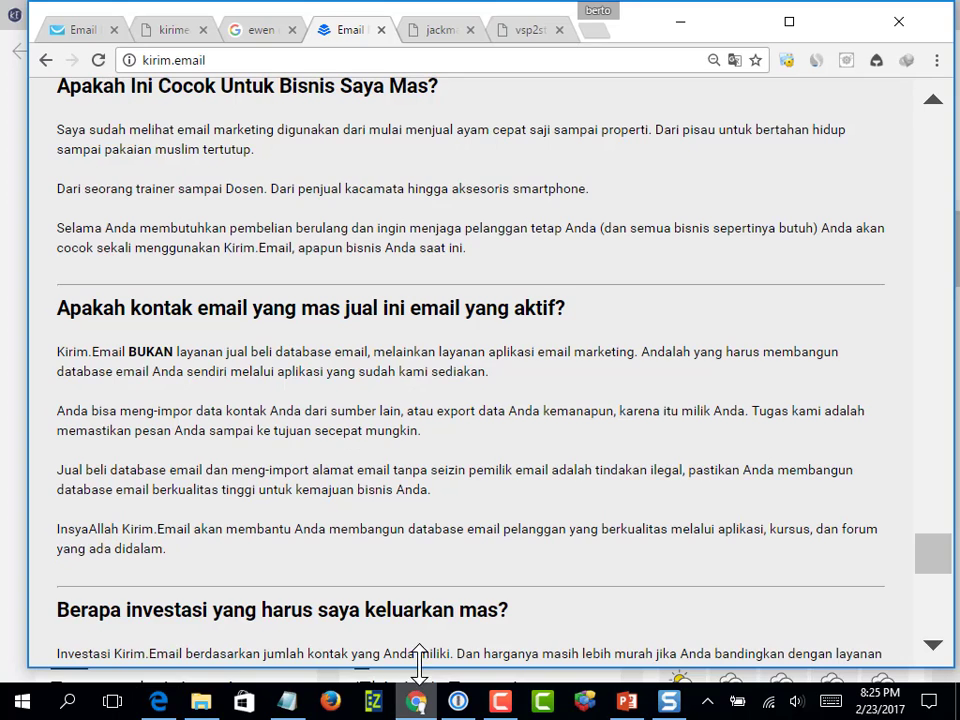
click(594, 30)
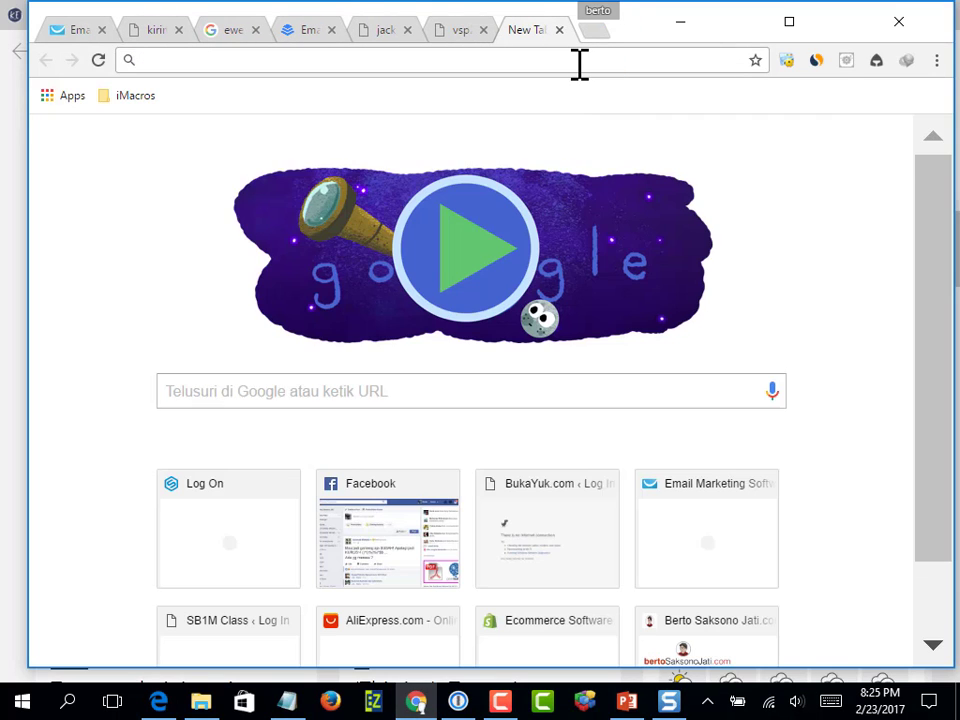
text(youtube.com)
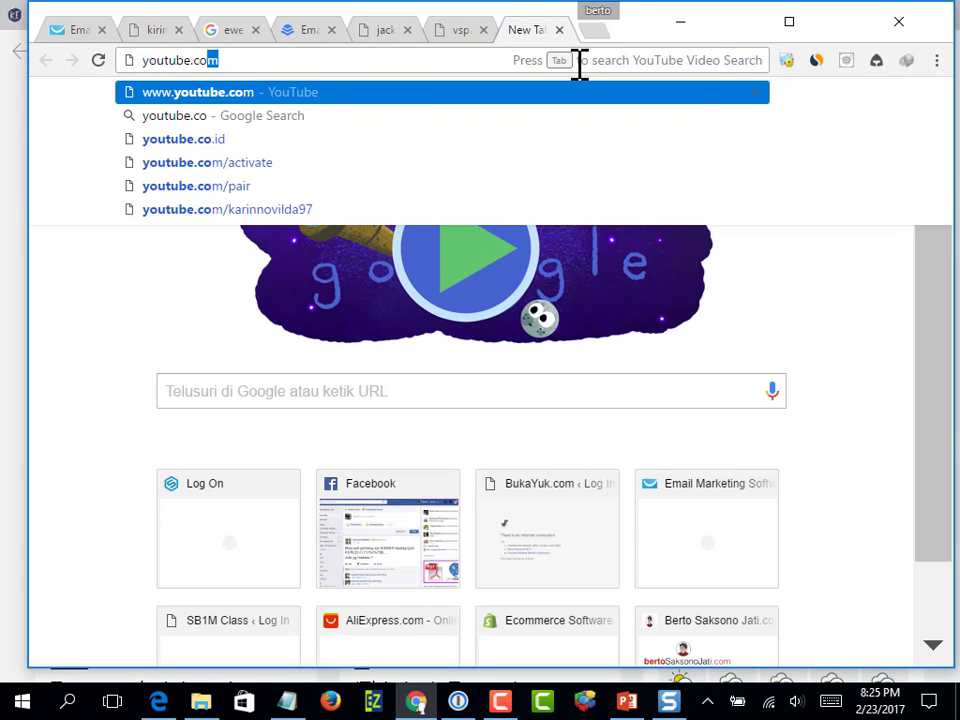
key(Return)
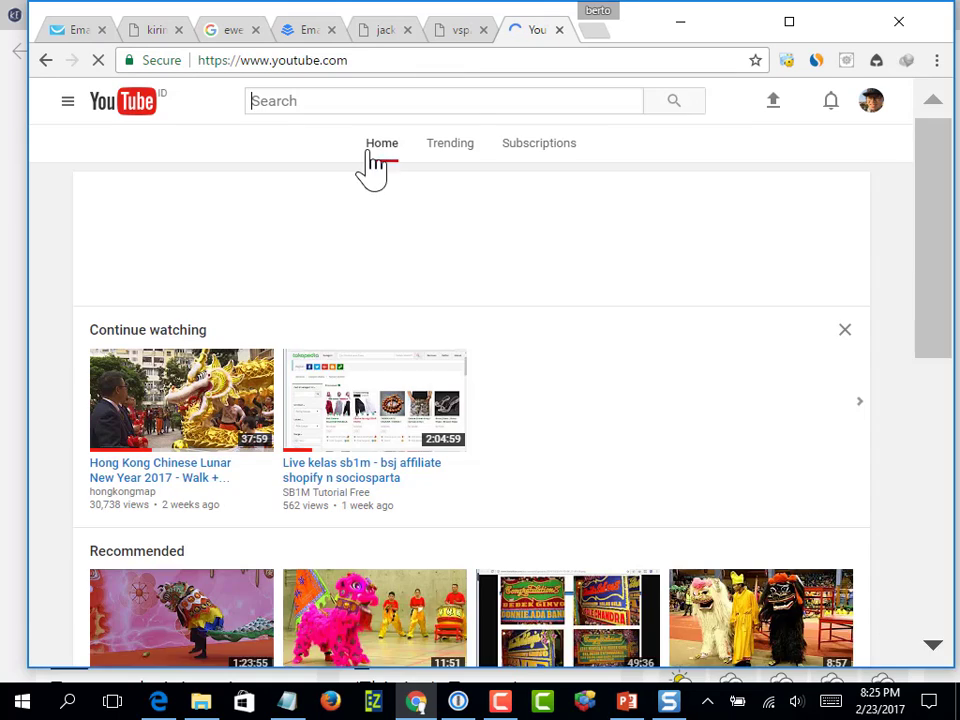
text(a)
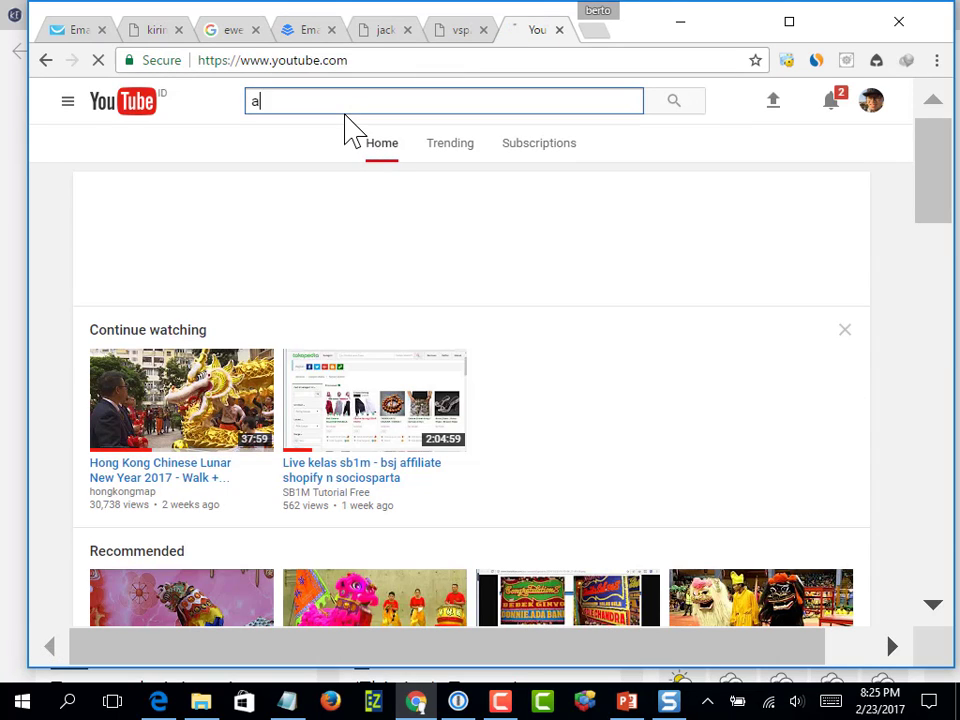
key(BackSpace)
text(tung desem wari)
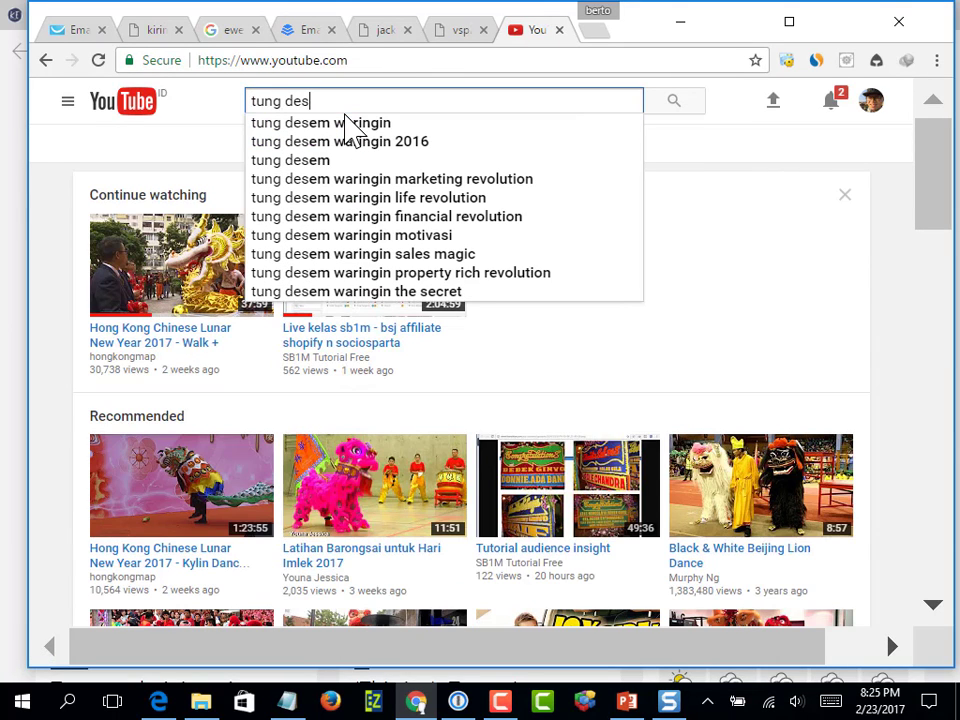
text(ngin)
key(Return)
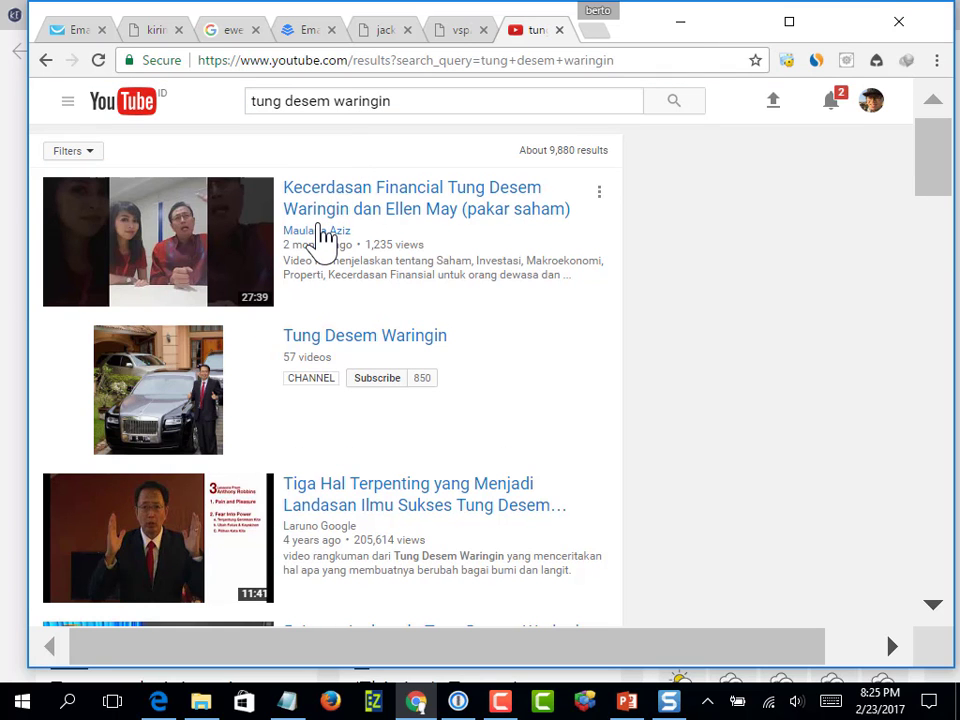
Open the 'Tiga Hal Terpenting' video, skim through it and its description, then pause it.
click(298, 348)
scroll(298, 348, down, 3)
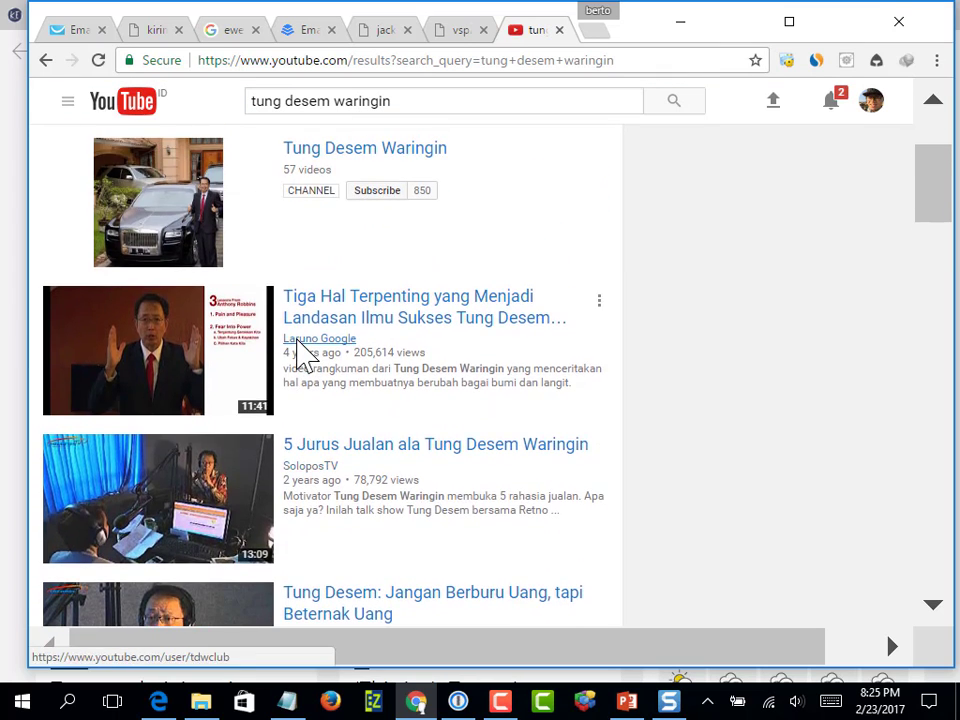
scroll(340, 330, up, 2)
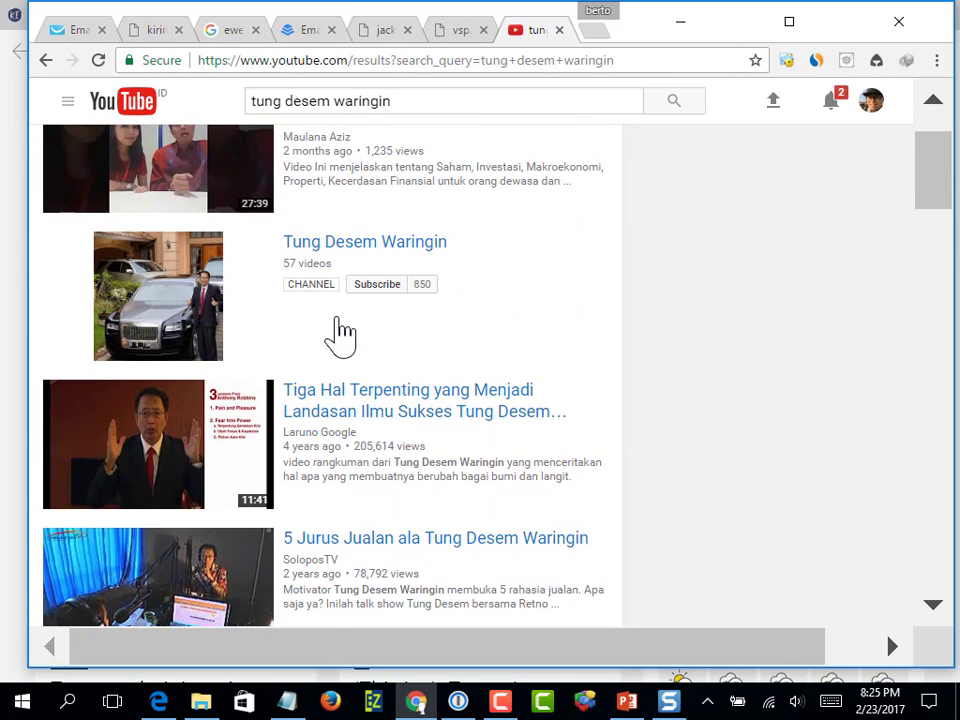
click(412, 410)
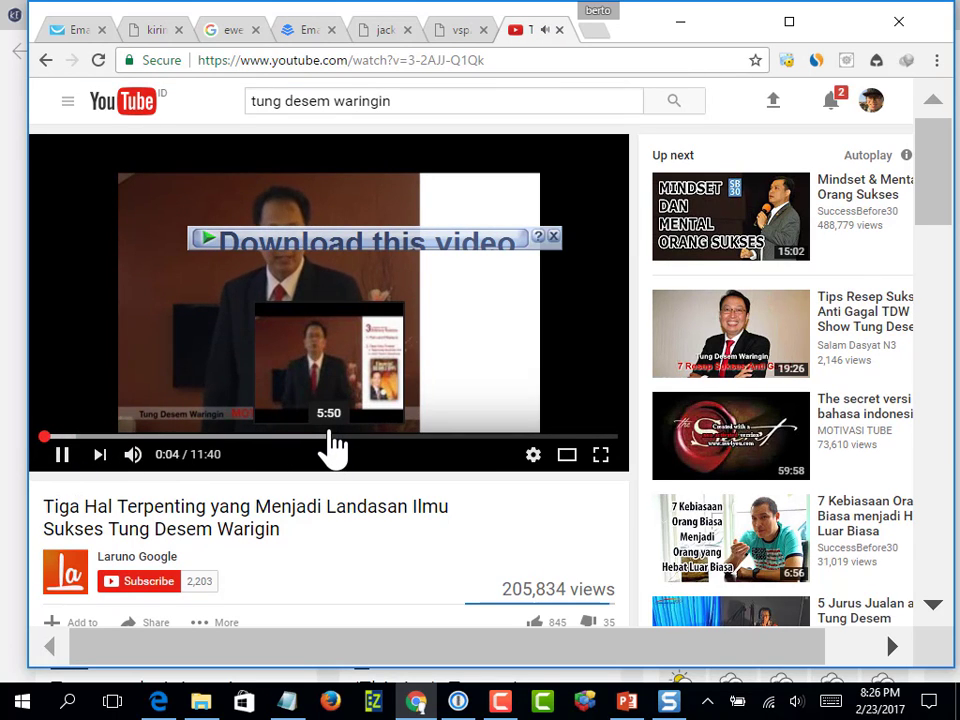
key(ctrl+plus)
key(ctrl+plus)
key(ctrl+plus)
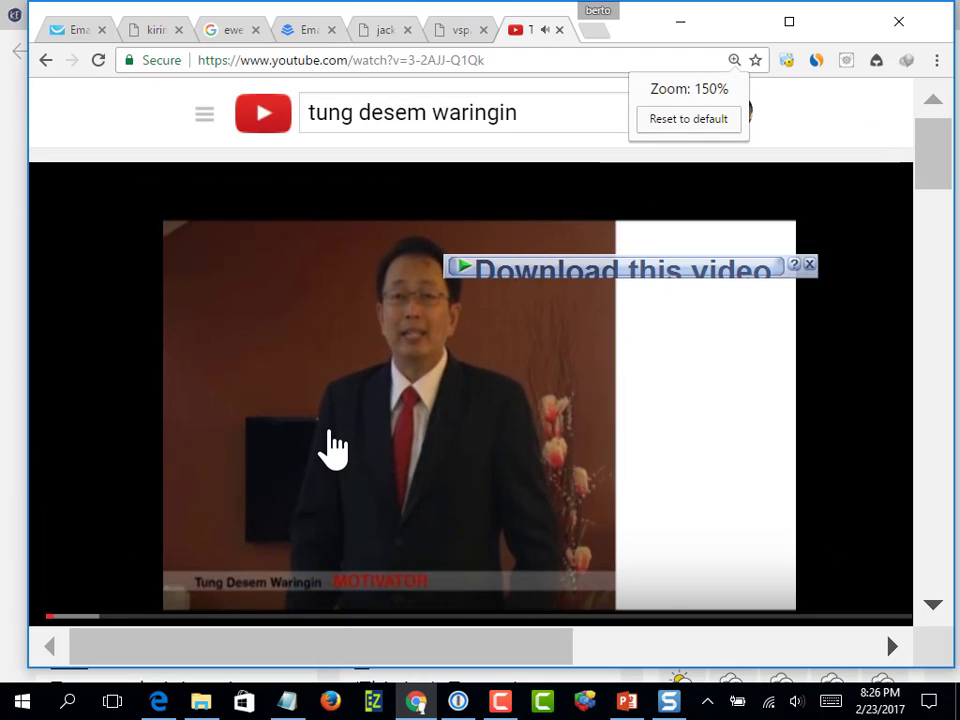
key(ctrl+minus)
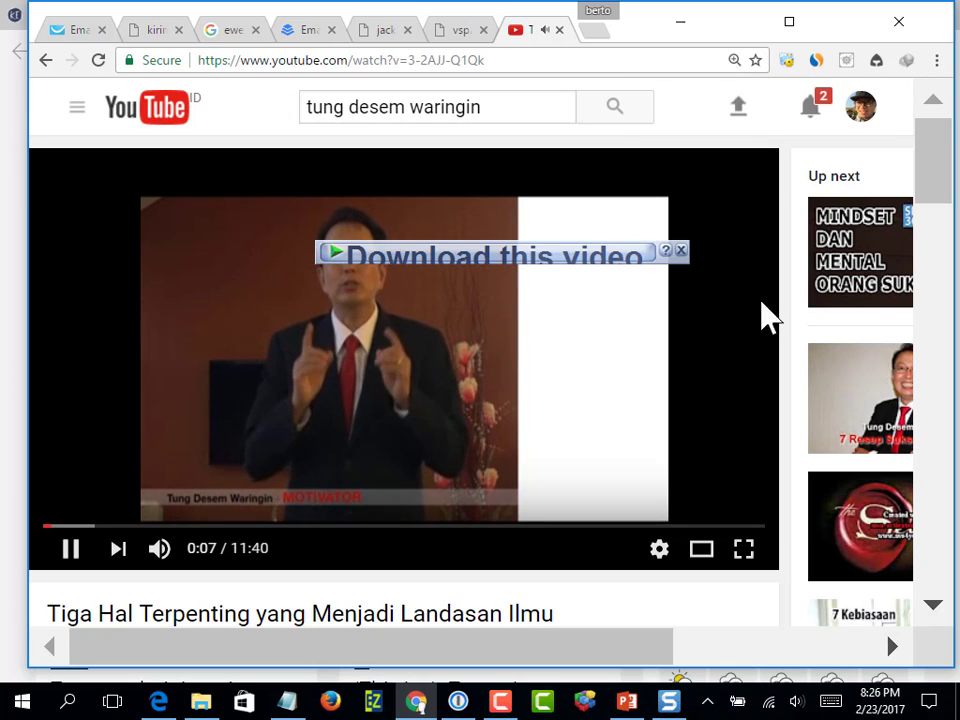
click(681, 250)
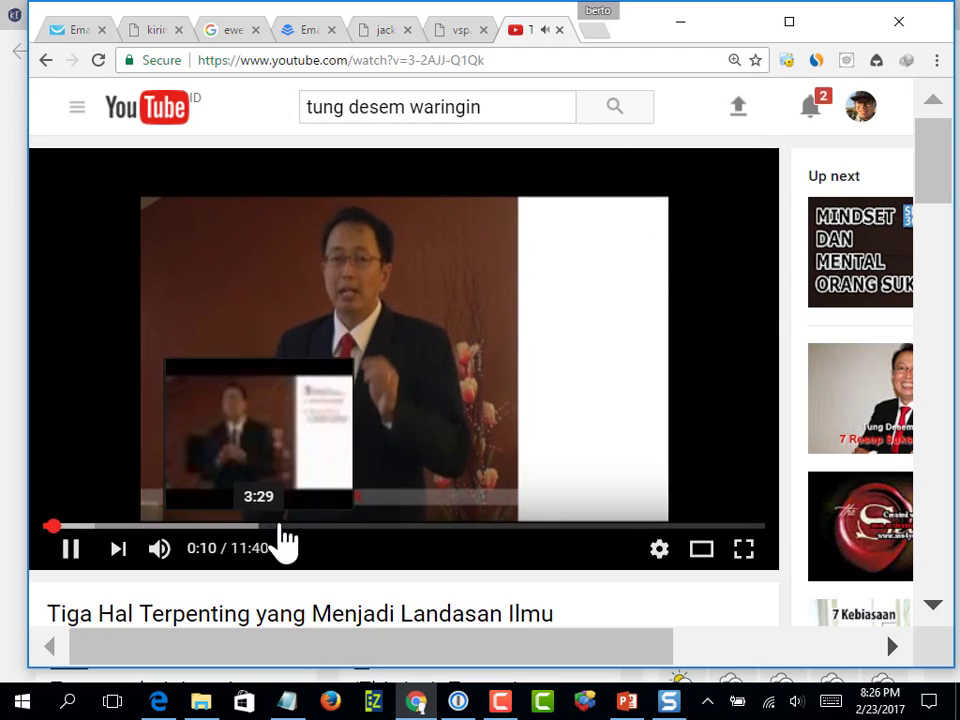
click(521, 533)
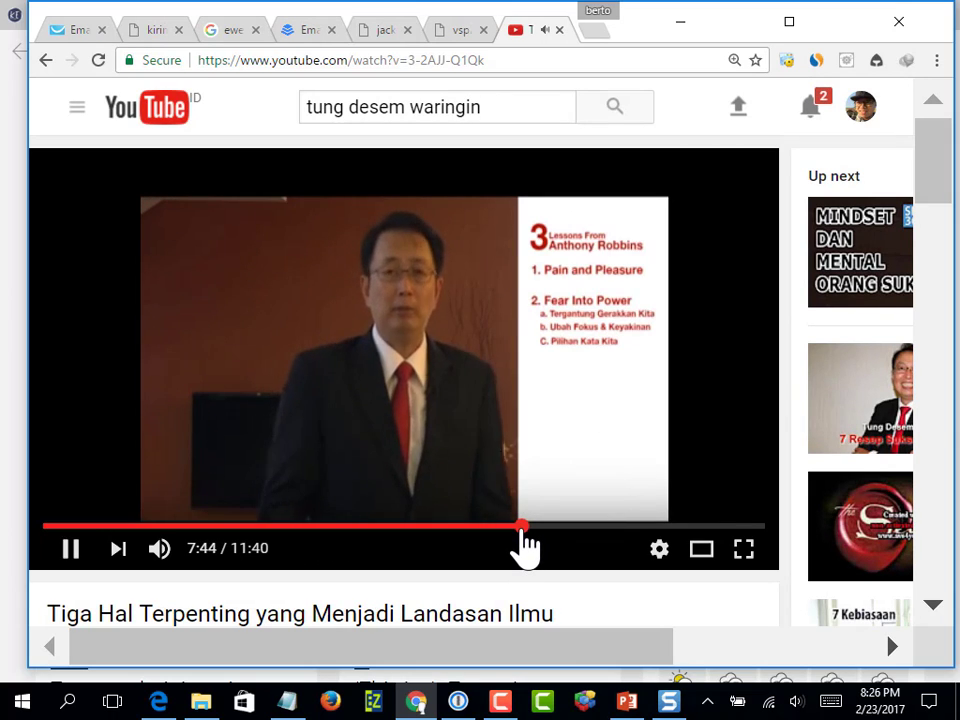
click(690, 530)
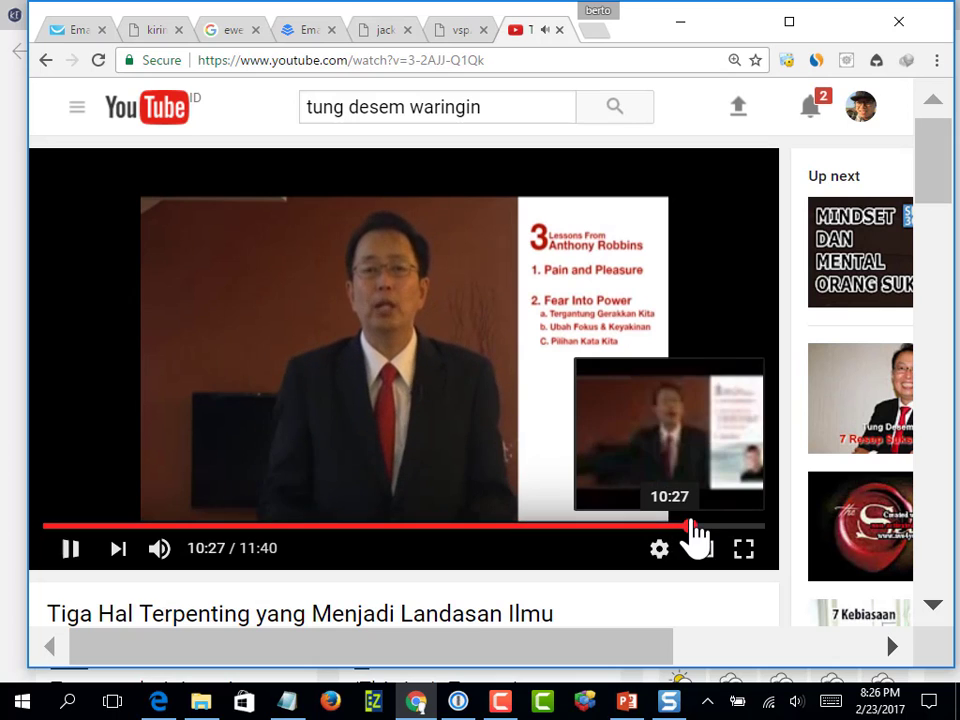
click(738, 530)
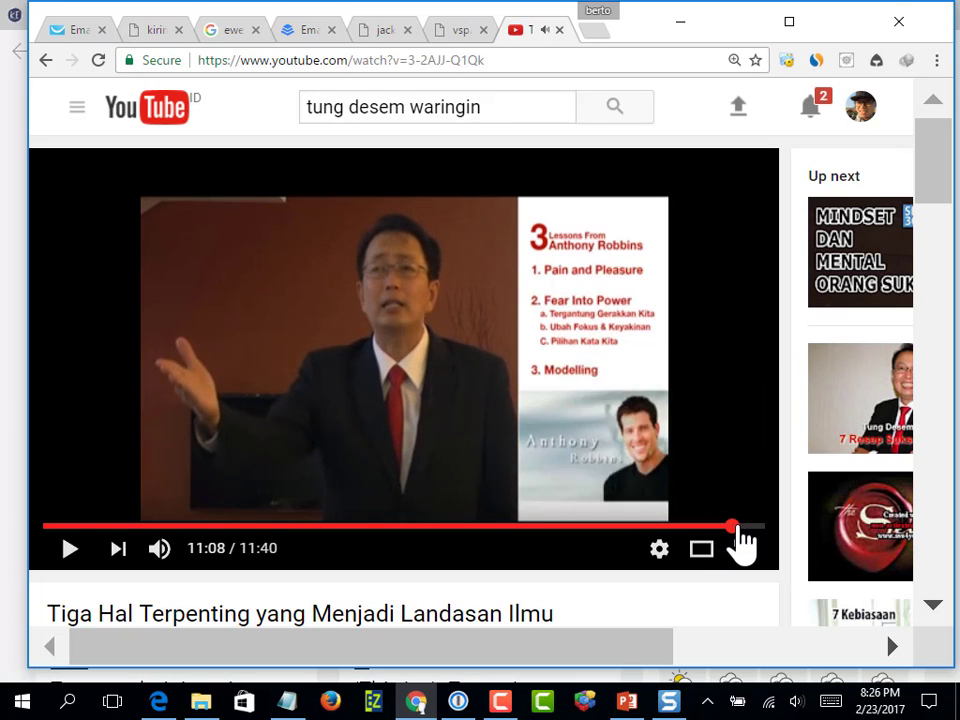
scroll(753, 546, down, 3)
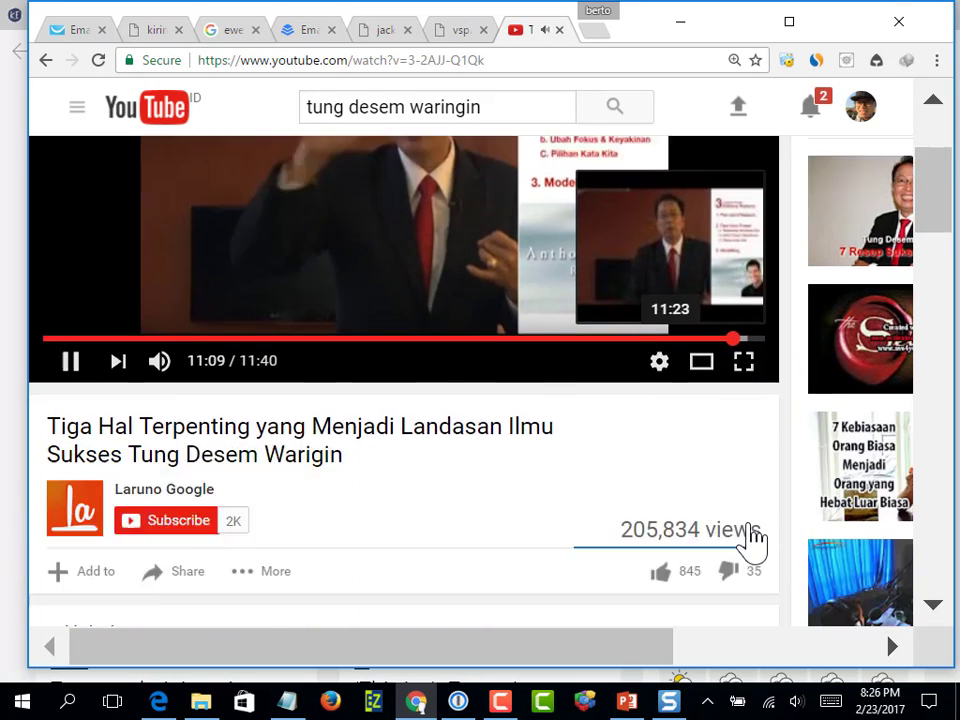
scroll(750, 540, down, 1)
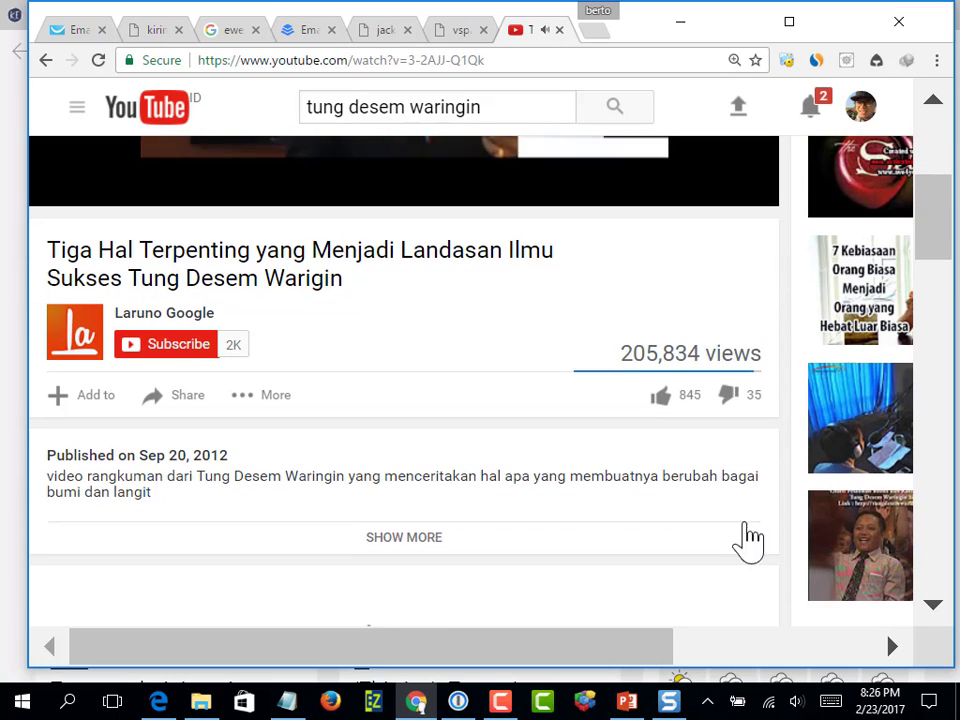
click(430, 530)
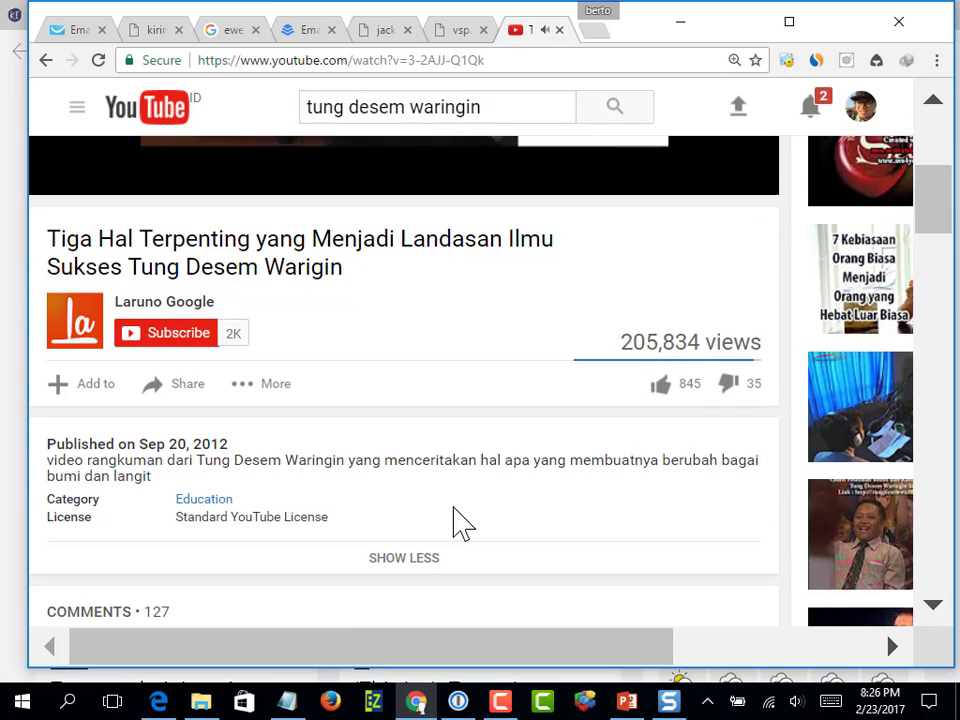
scroll(416, 510, up, 3)
scroll(290, 505, up, 1)
click(62, 526)
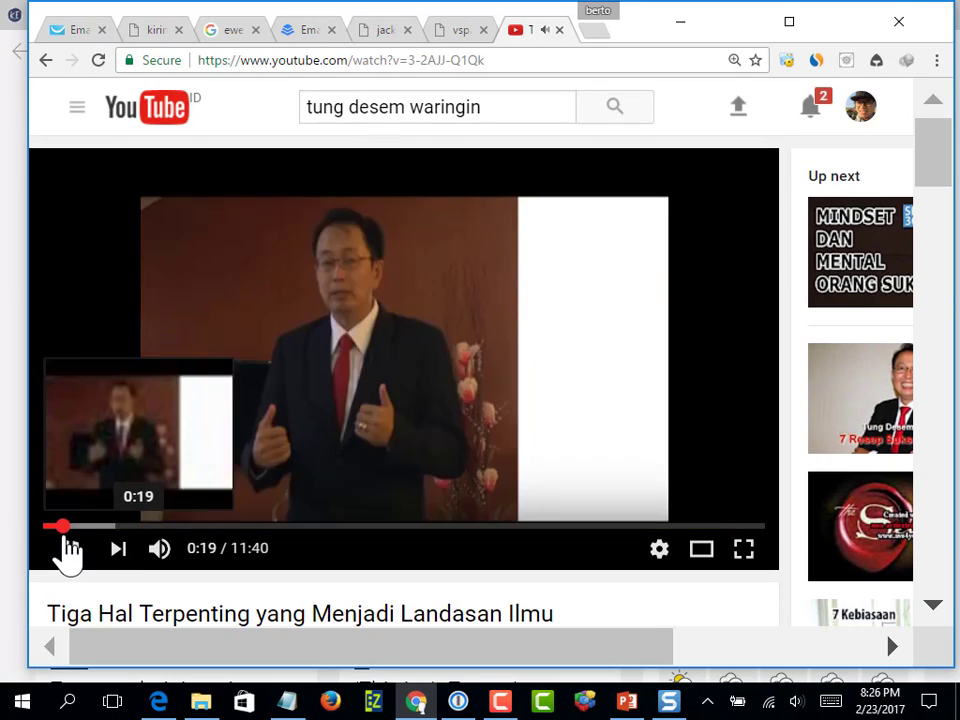
click(71, 550)
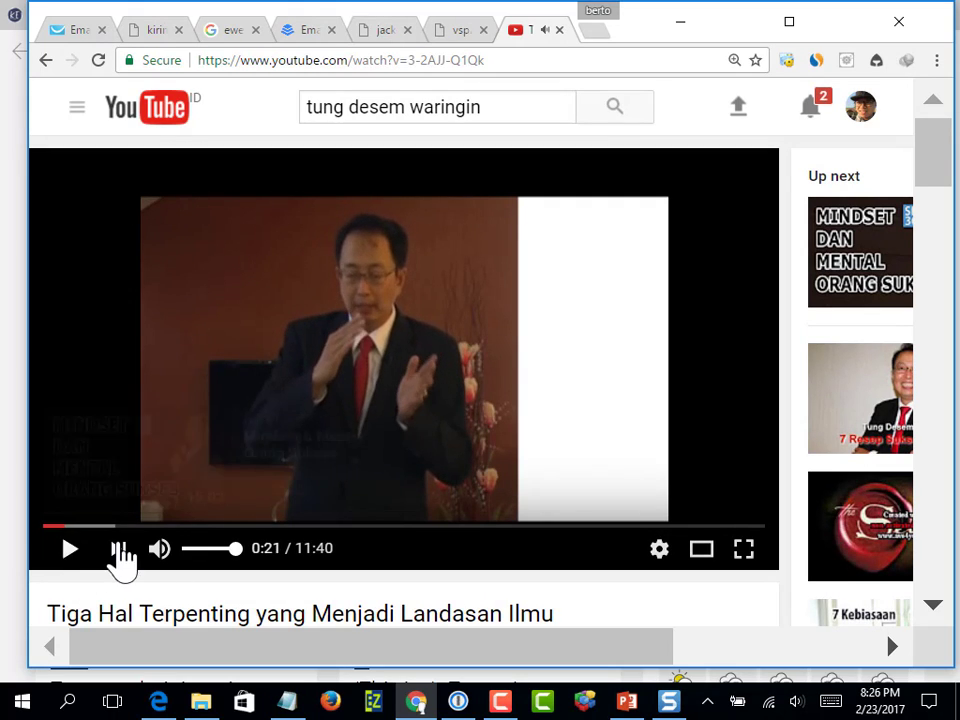
scroll(130, 545, down, 3)
click(182, 500)
scroll(205, 540, down, 2)
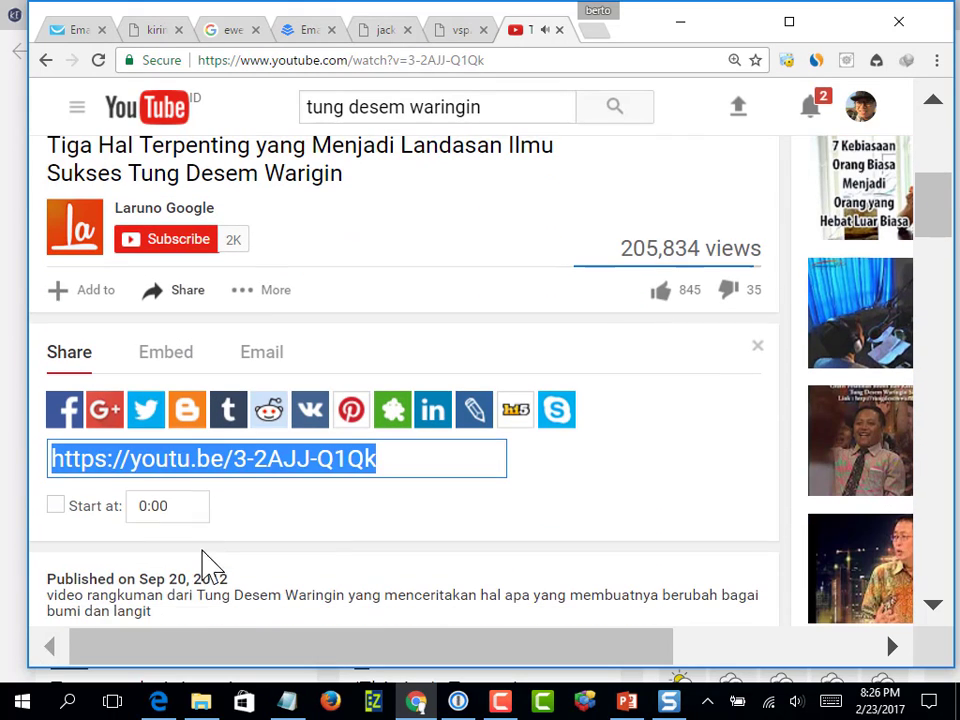
click(248, 462)
triple_click(248, 462)
key(ctrl+c)
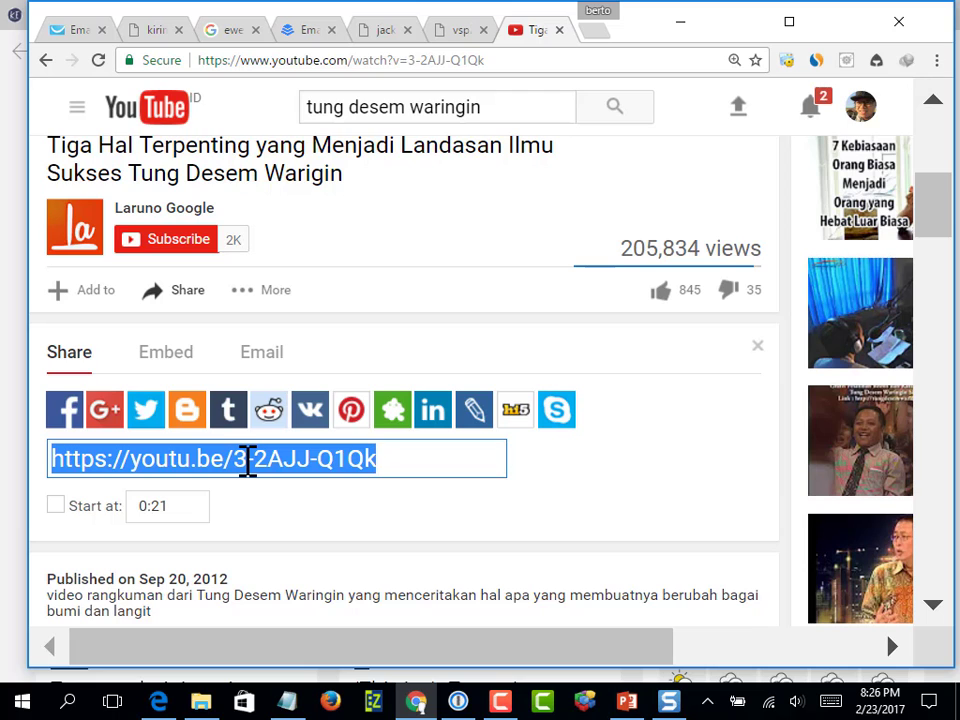
Paste the YouTube link into the form and set the button label to 'KLIK DISINI'.
click(158, 702)
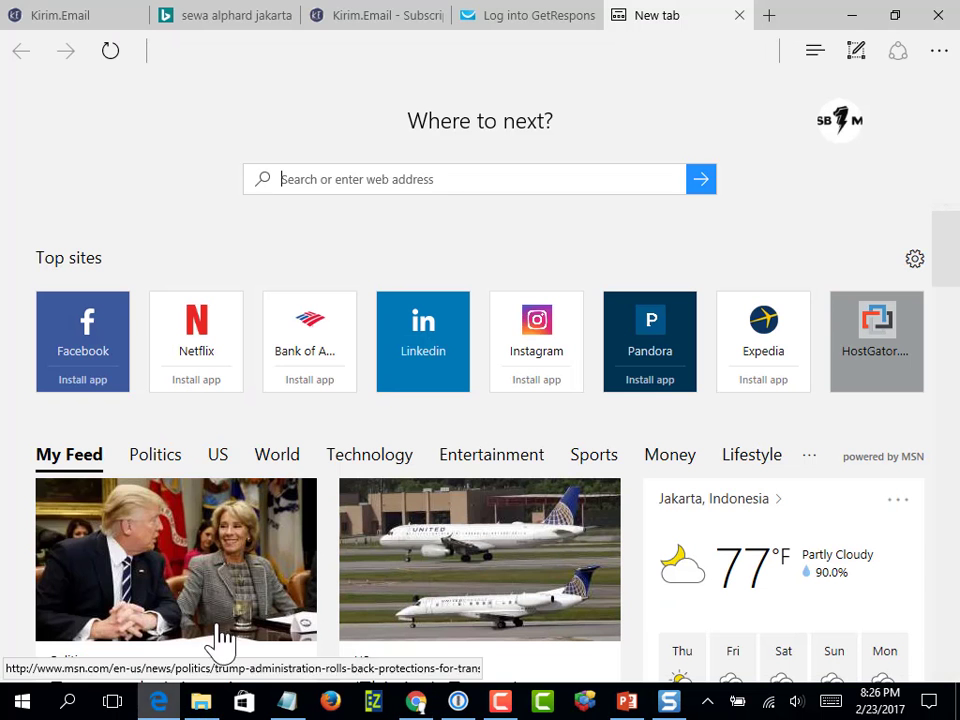
click(420, 20)
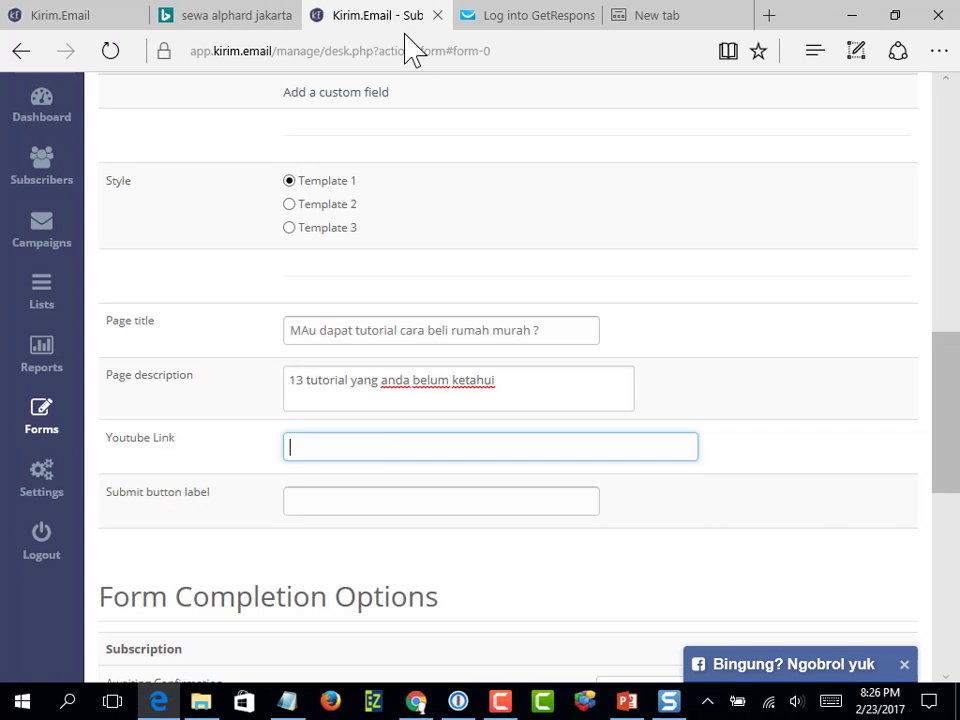
key(ctrl+v)
click(369, 505)
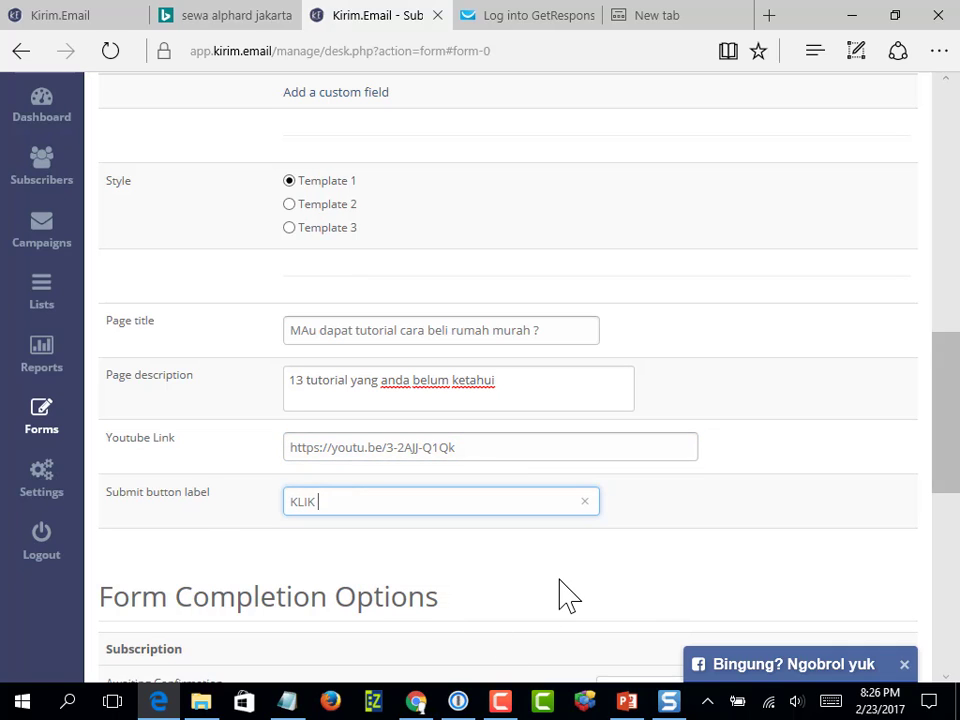
text(KLIK DISINI)
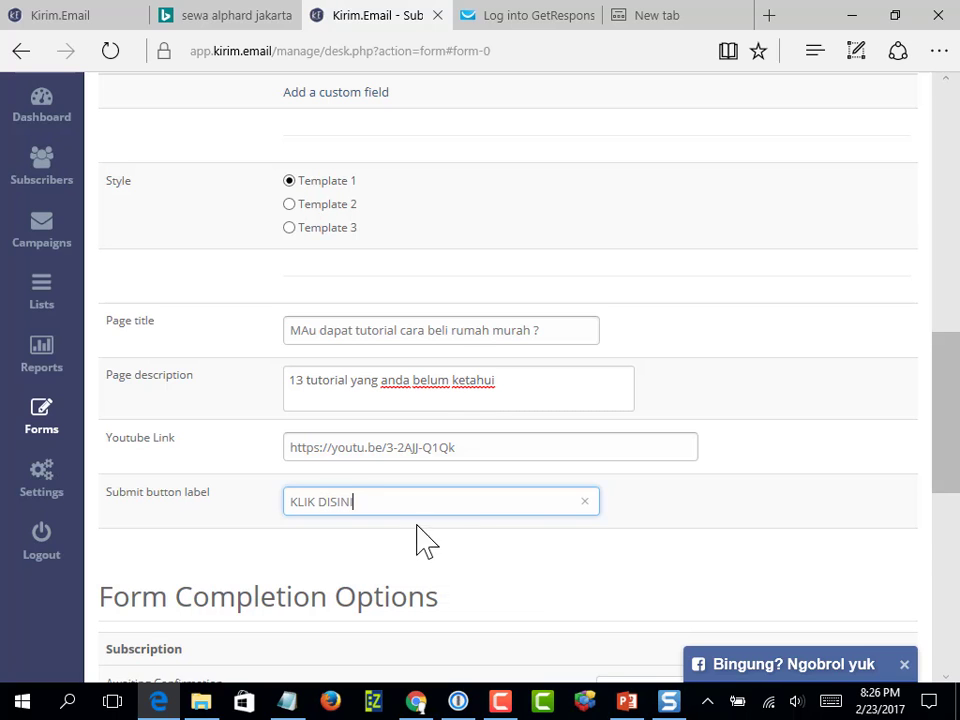
Keep Confirmed Subscription on Default Message and save the form with Add & Continue.
scroll(420, 540, down, 3)
scroll(441, 538, down, 2)
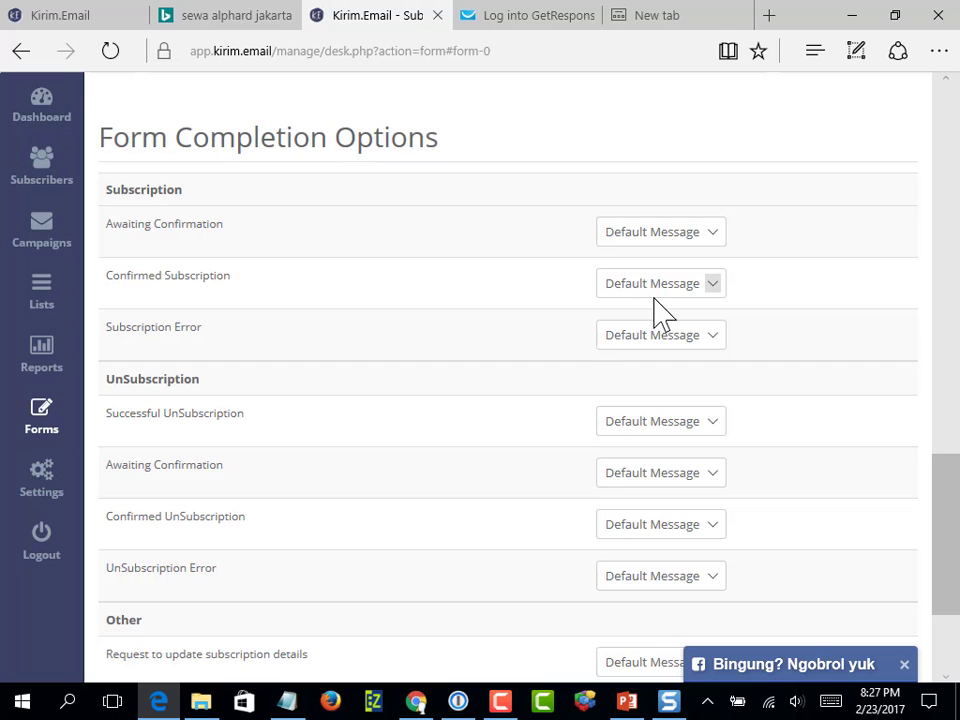
click(716, 292)
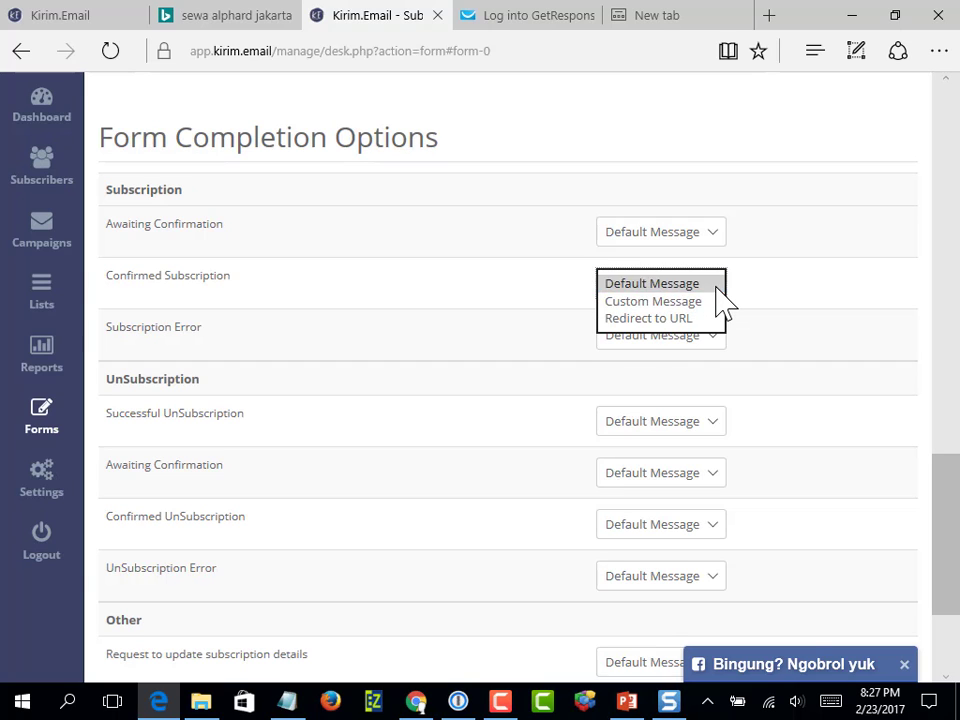
click(716, 288)
scroll(540, 354, down, 3)
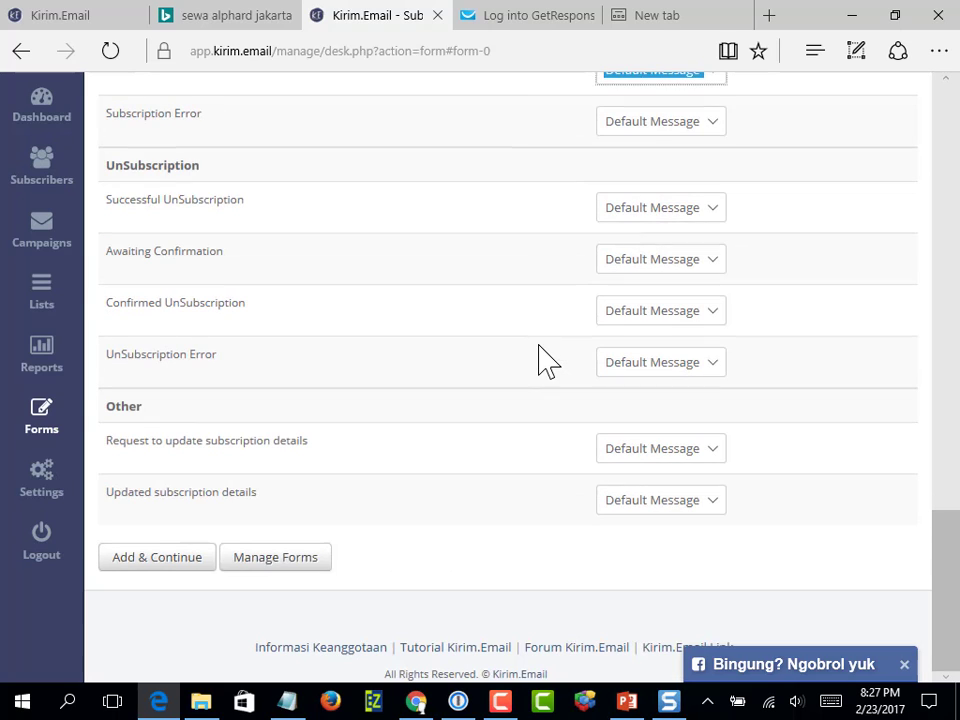
click(205, 560)
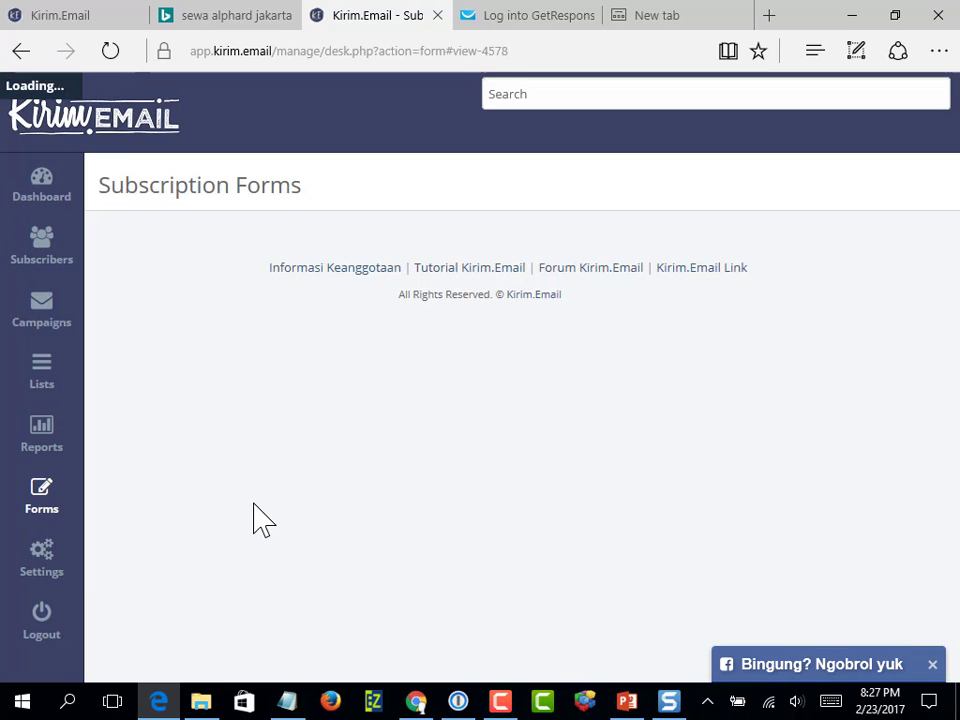
Select all of form 4578's HTML embed code, then open a blank Edge tab.
scroll(265, 500, down, 1)
scroll(268, 501, up, 1)
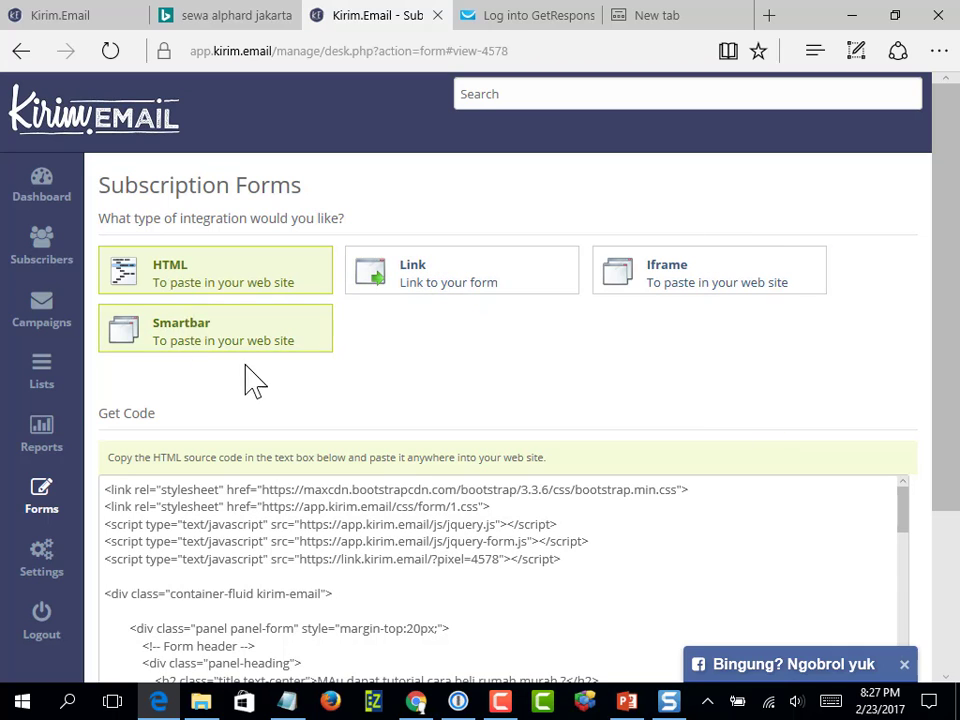
scroll(255, 380, down, 2)
scroll(266, 378, down, 1)
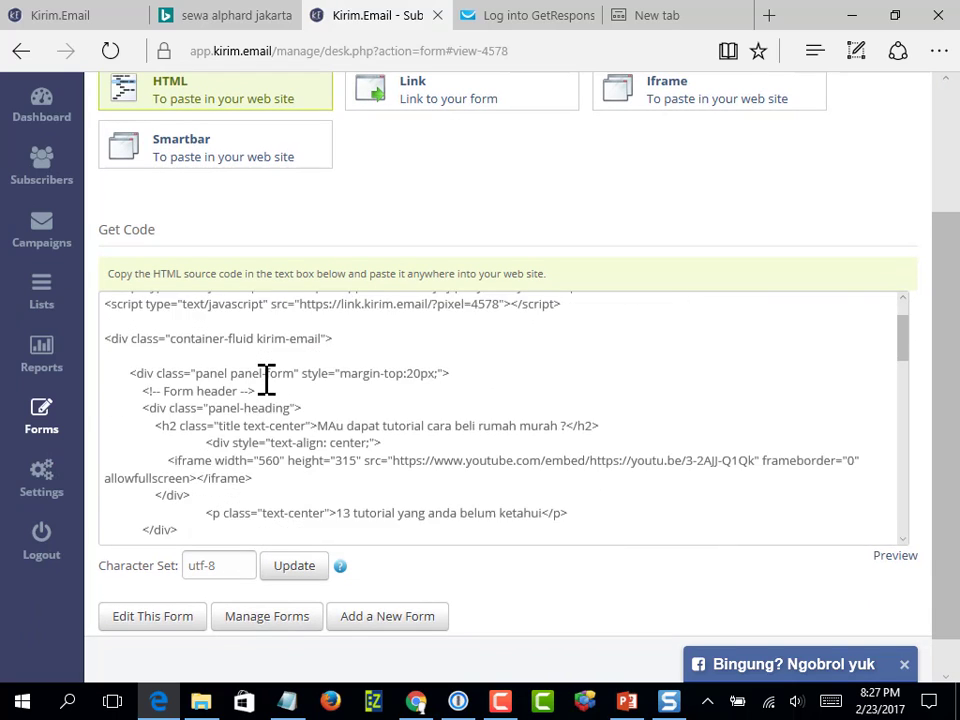
scroll(267, 382, up, 3)
scroll(300, 390, down, 2)
scroll(380, 405, up, 1)
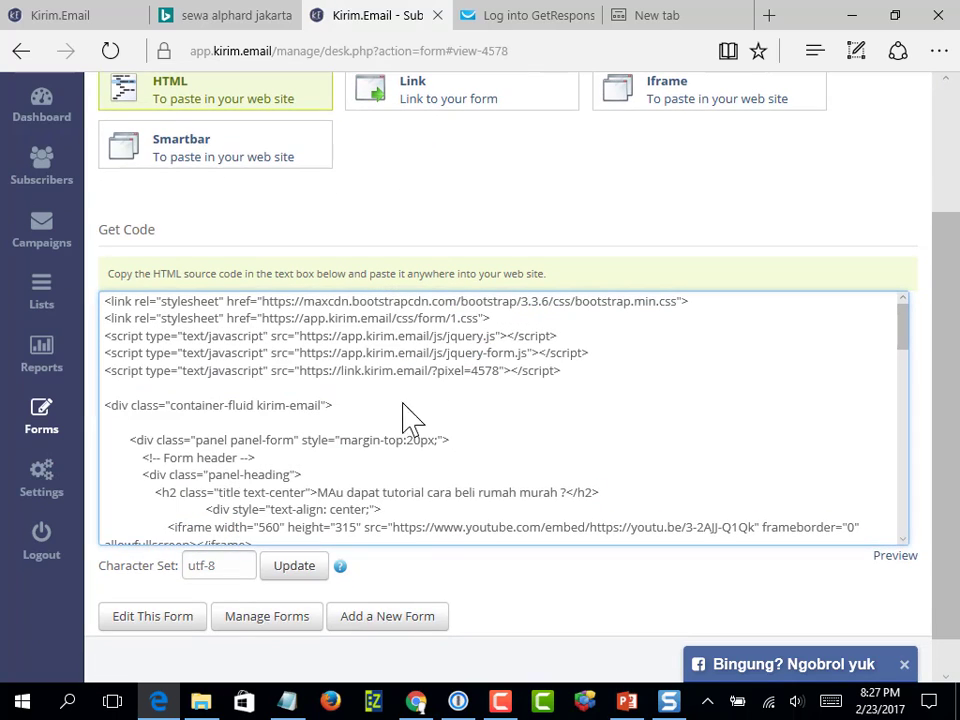
double_click(441, 372)
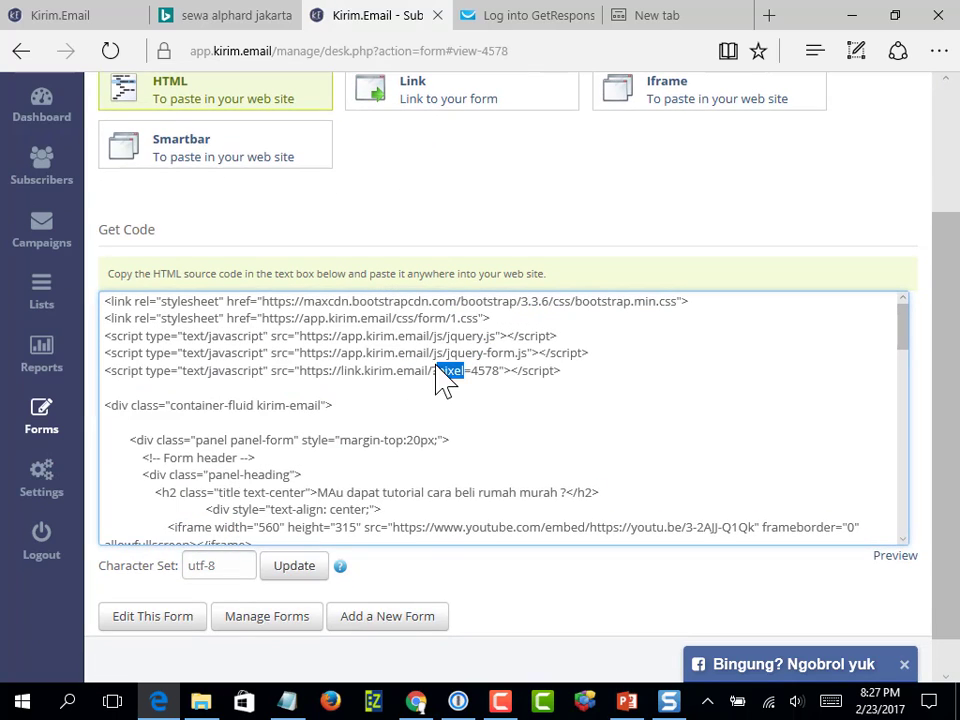
key(ctrl+a)
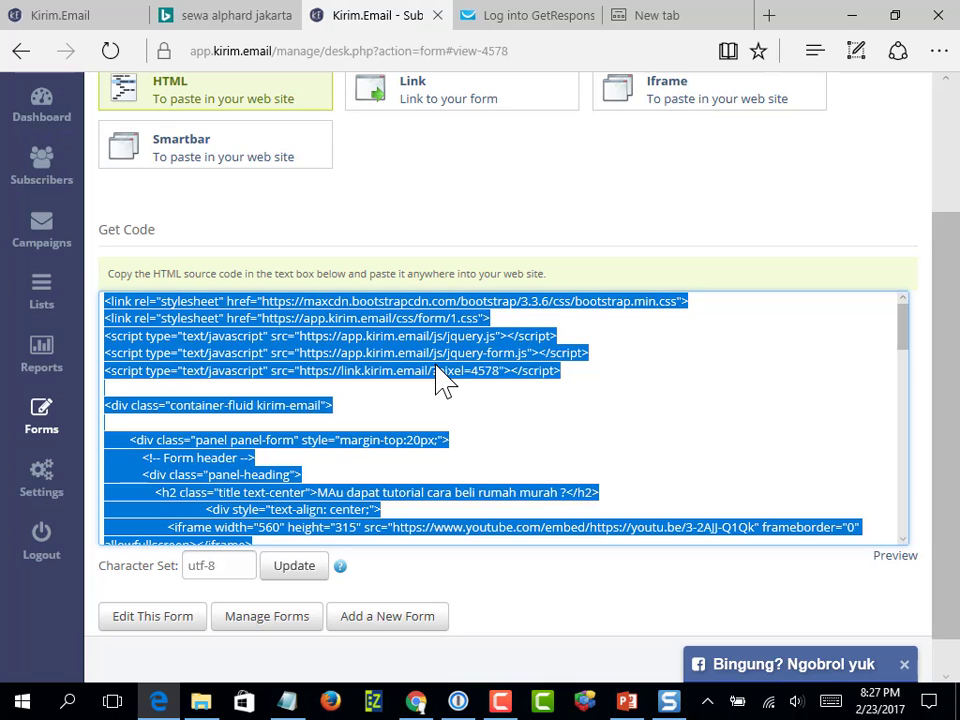
click(772, 16)
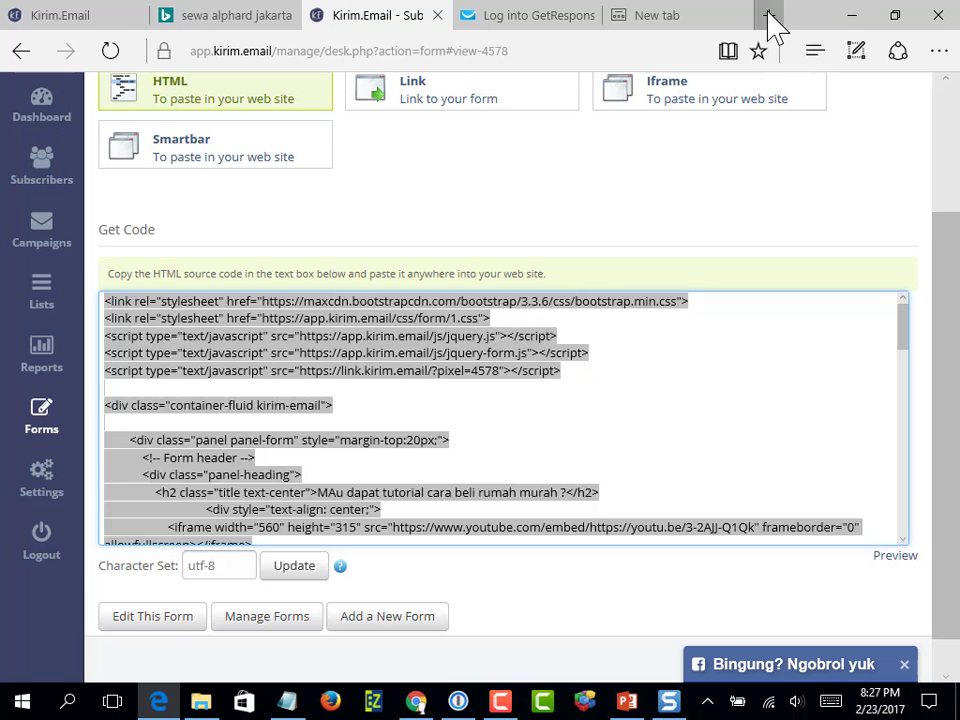
Log in to sb1m.co/wp-admin in Chrome with the site's username and saved password.
click(416, 699)
click(595, 30)
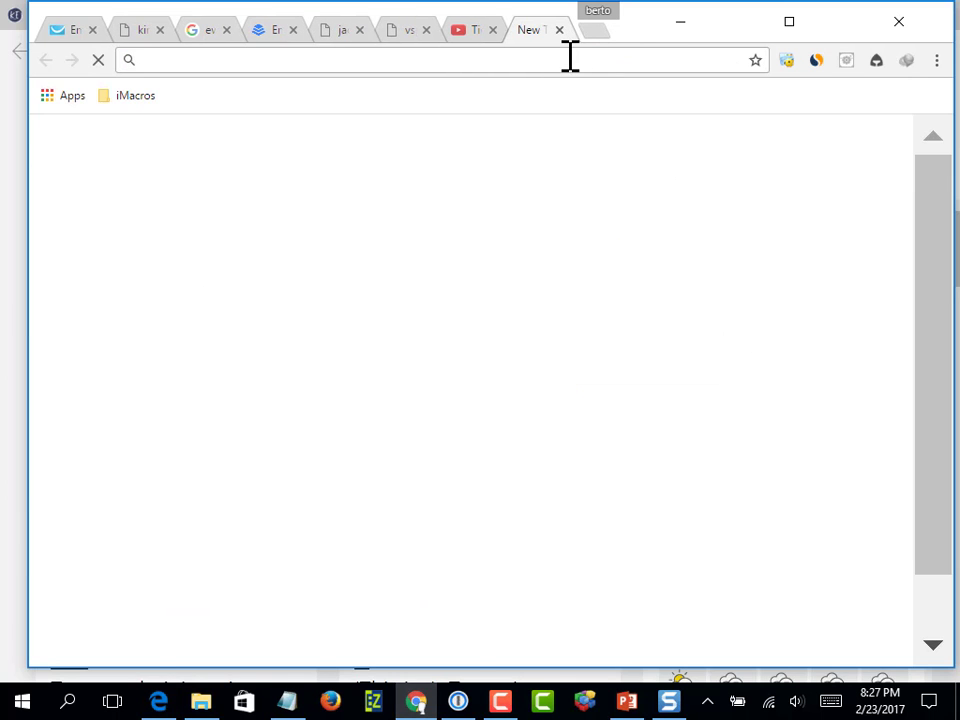
text(sb1m)
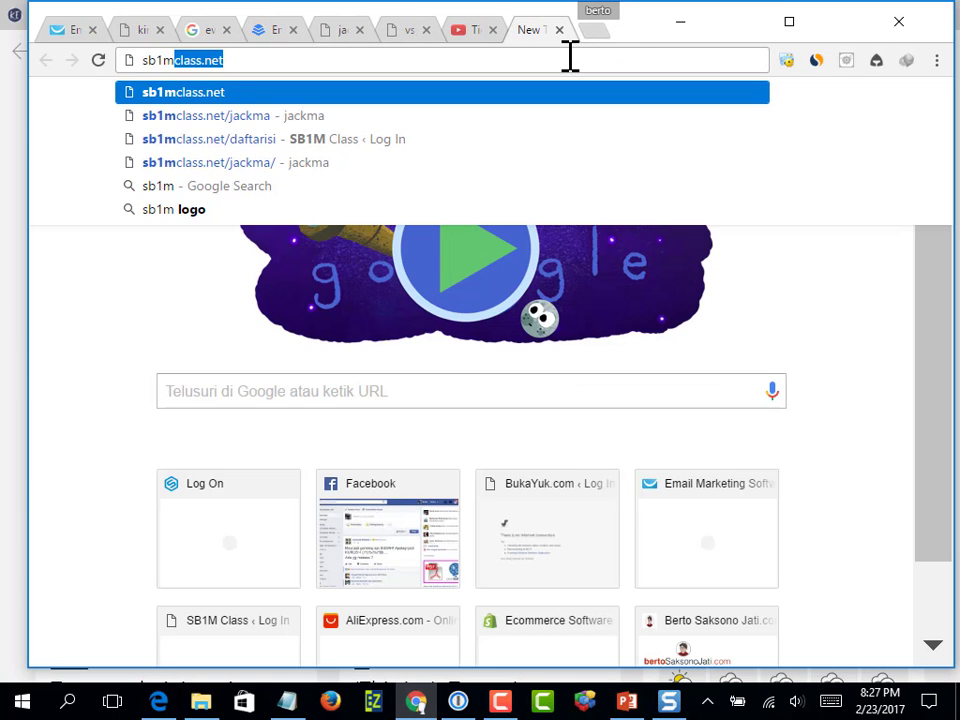
text(.co/)
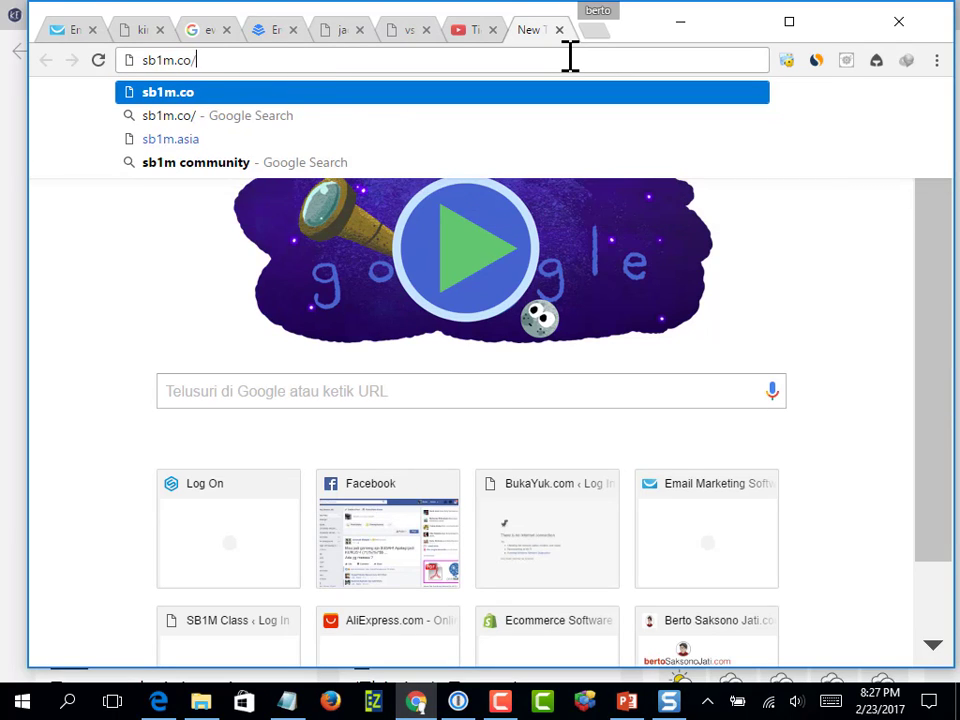
text(wp-admin)
key(Return)
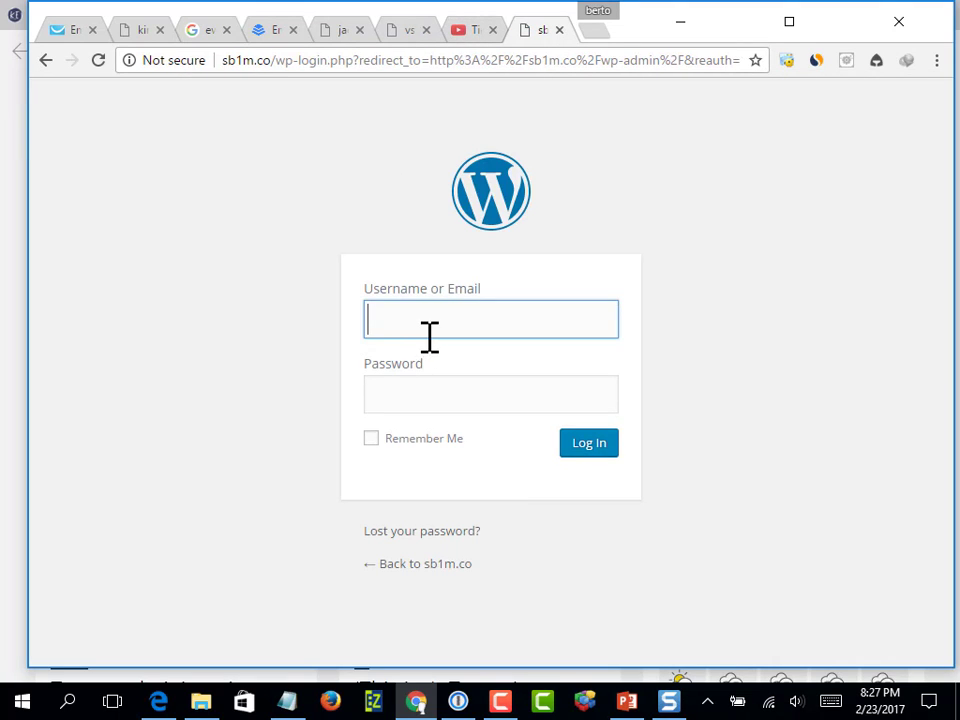
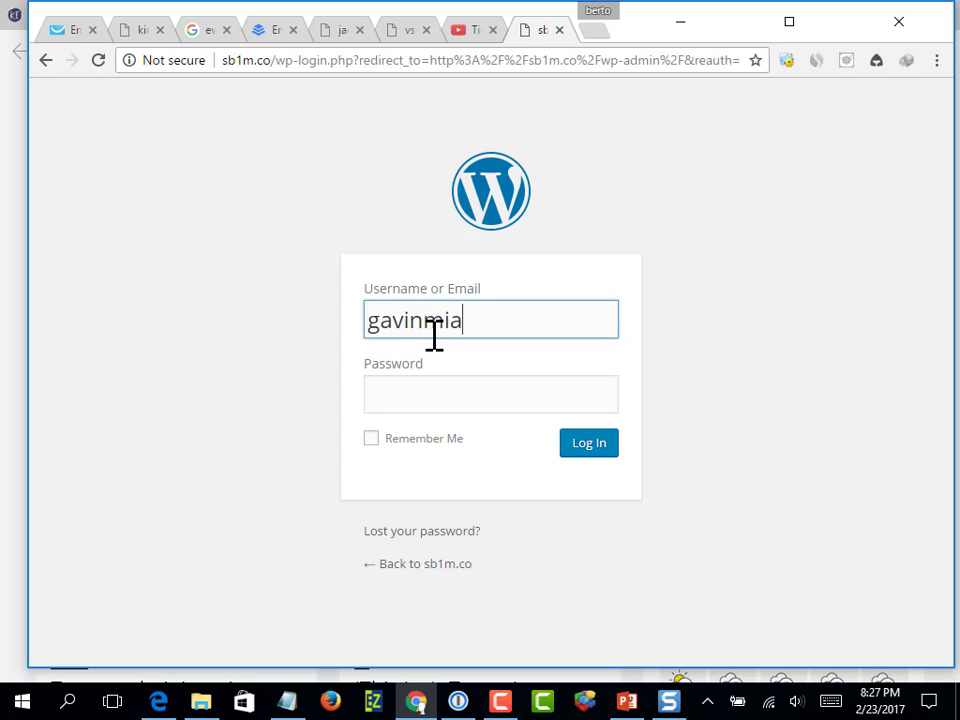
key(Tab)
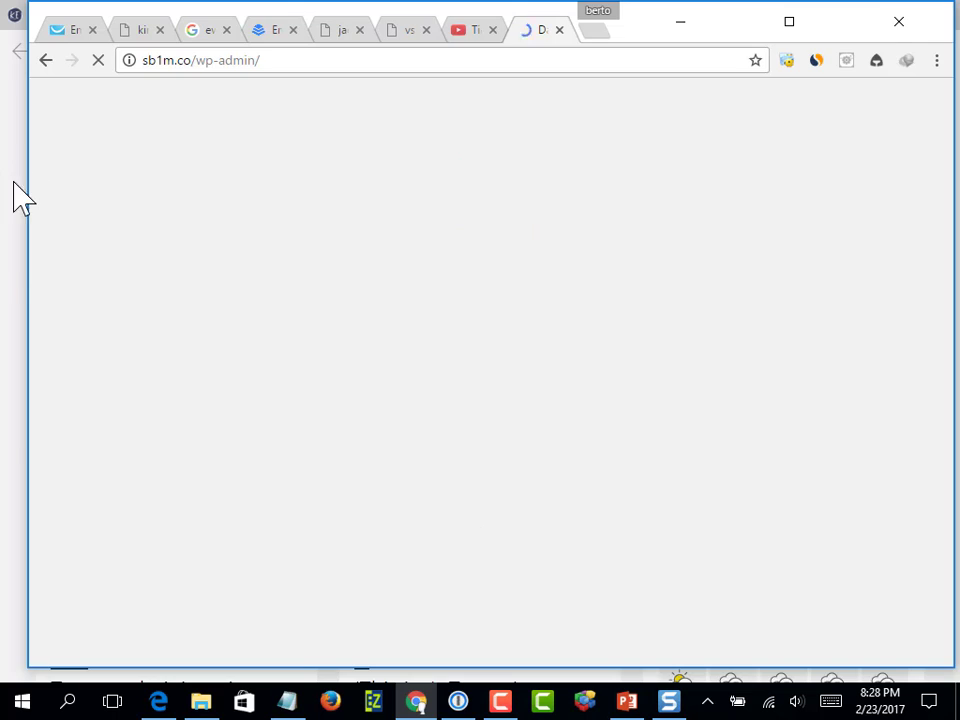
click(13, 197)
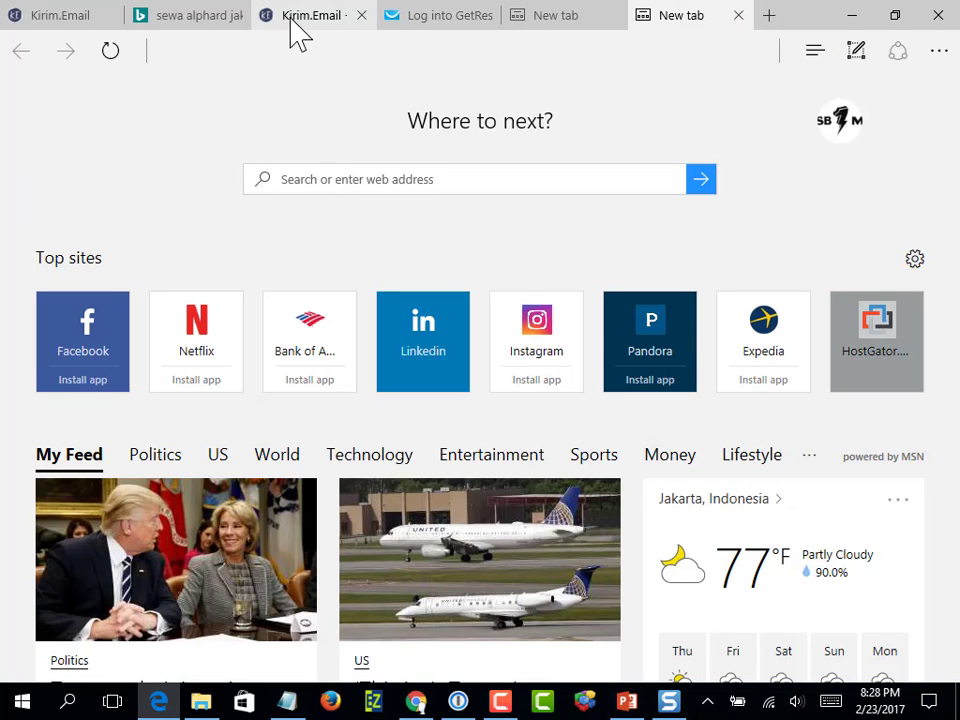
Decline Chrome's save-password offer, check the Kirim.Email code tab, and return to the sb1m.co dashboard.
click(415, 701)
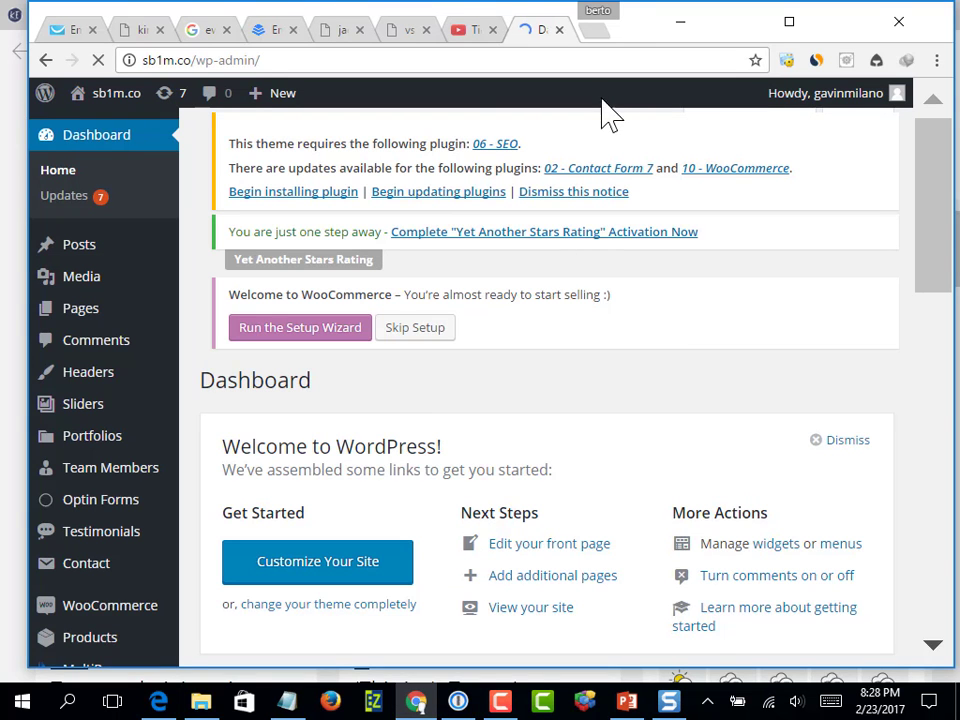
scroll(439, 410, down, 5)
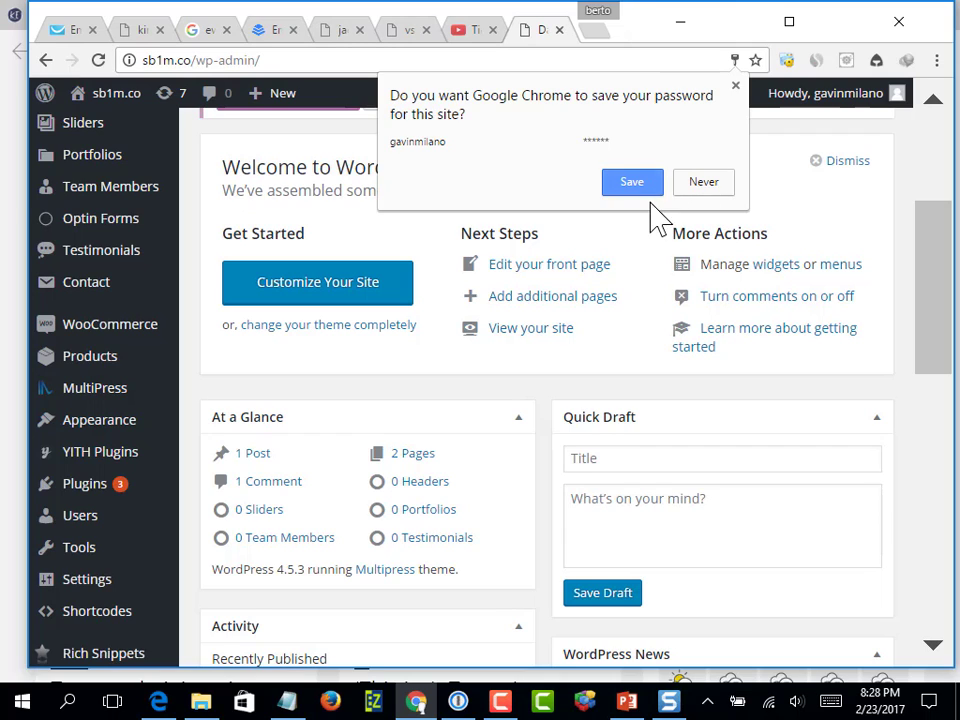
click(736, 87)
scroll(77, 505, down, 4)
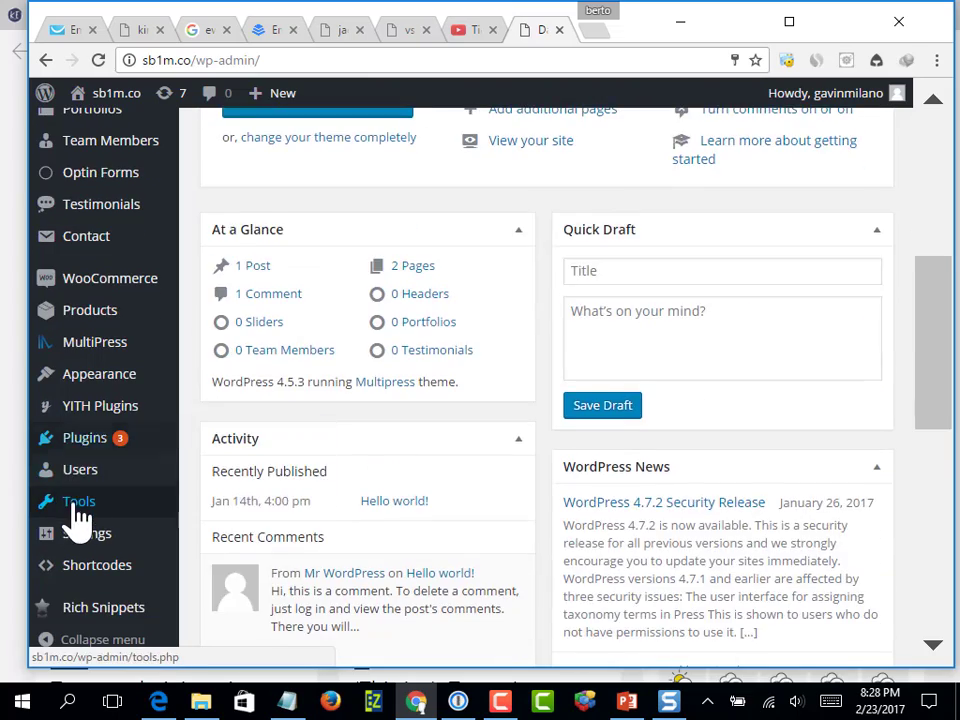
scroll(70, 525, up, 2)
scroll(88, 545, down, 2)
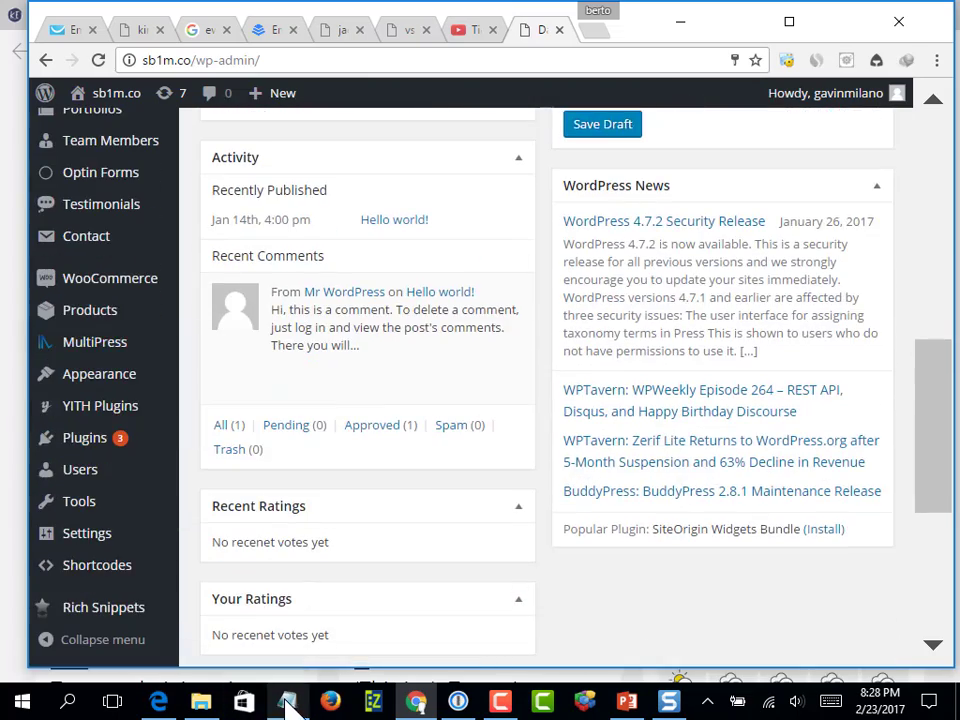
click(163, 701)
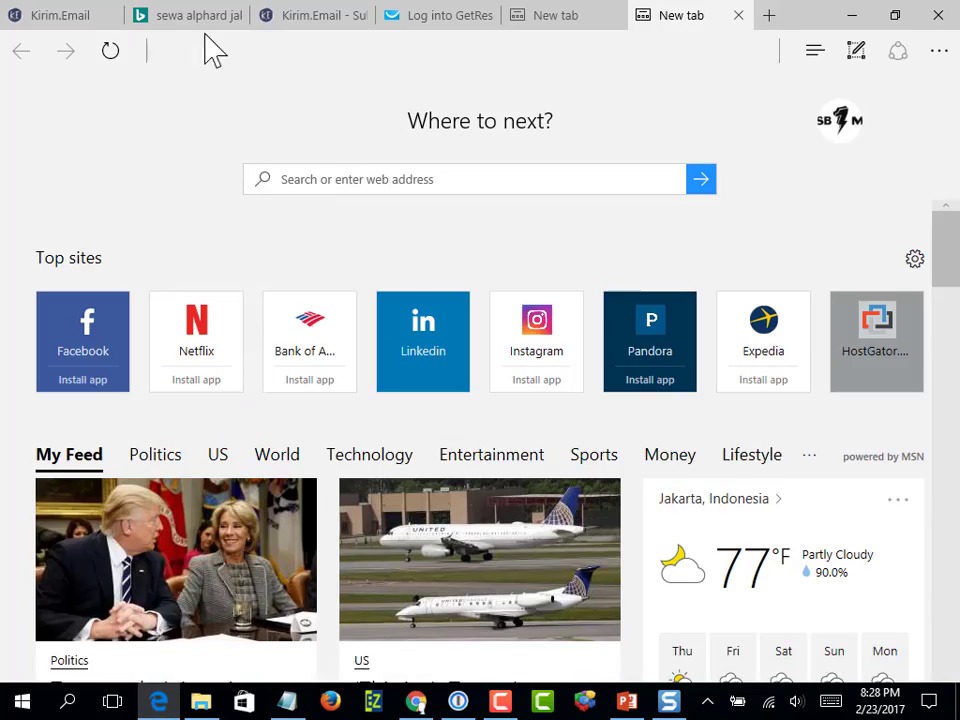
click(313, 22)
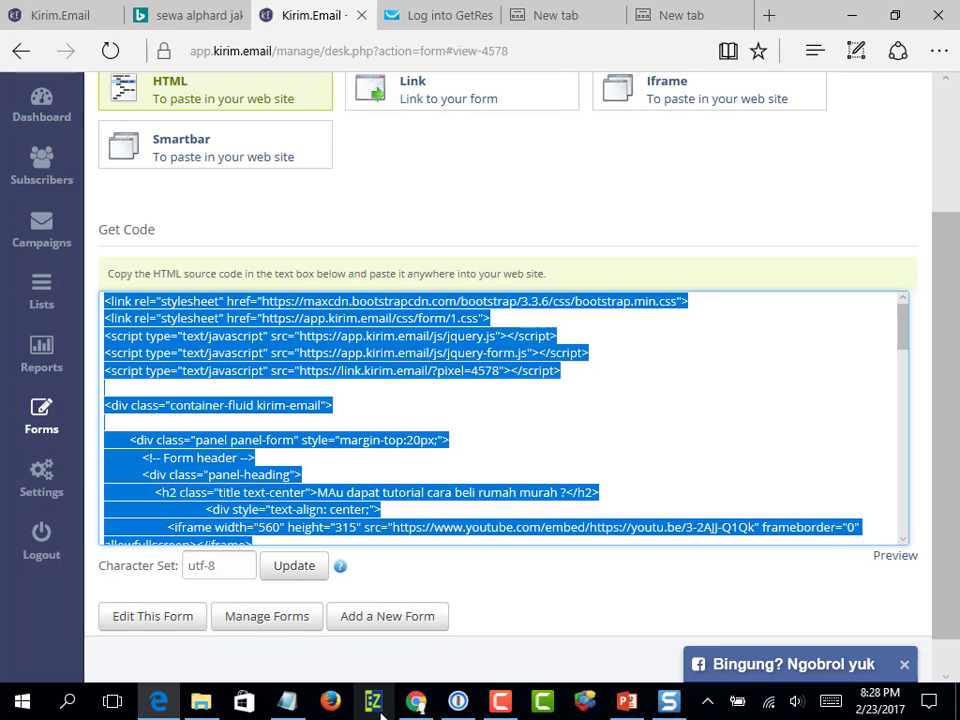
click(415, 701)
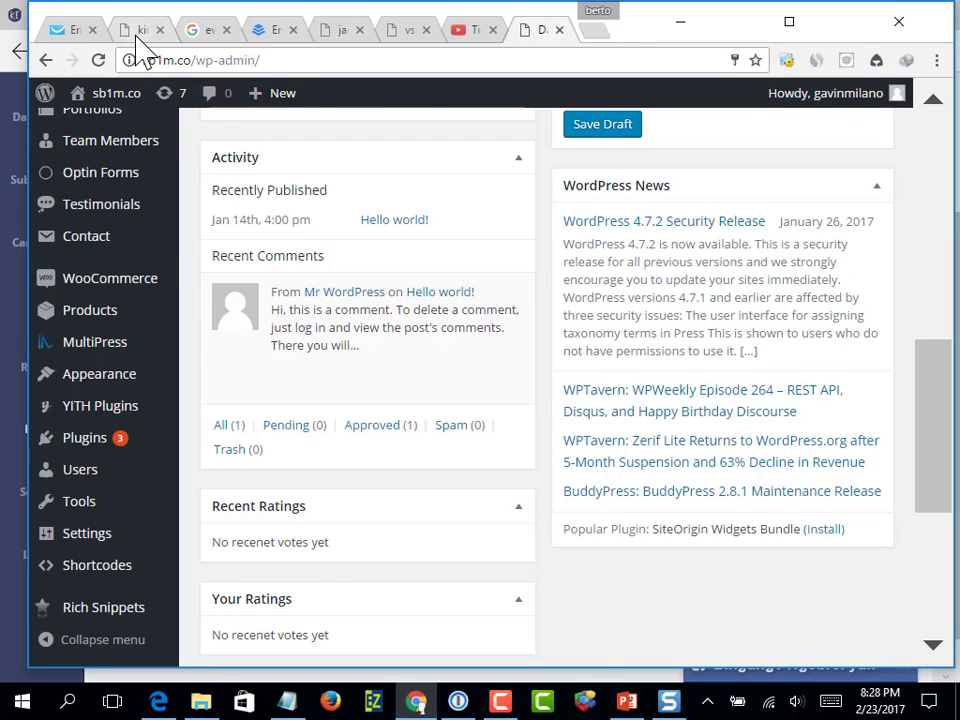
Open the sb1mclass.net/kirimemail tutorial tab and scroll to the Install Plugin: WordPress Popups section.
click(136, 30)
scroll(310, 330, down, 10)
scroll(358, 312, down, 20)
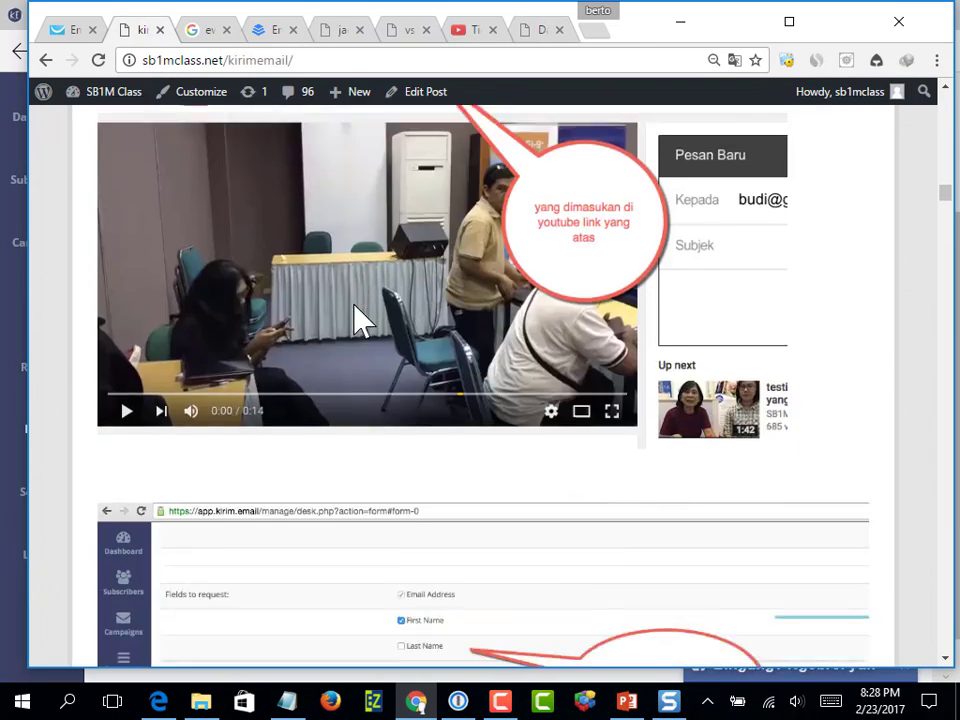
scroll(364, 318, down, 12)
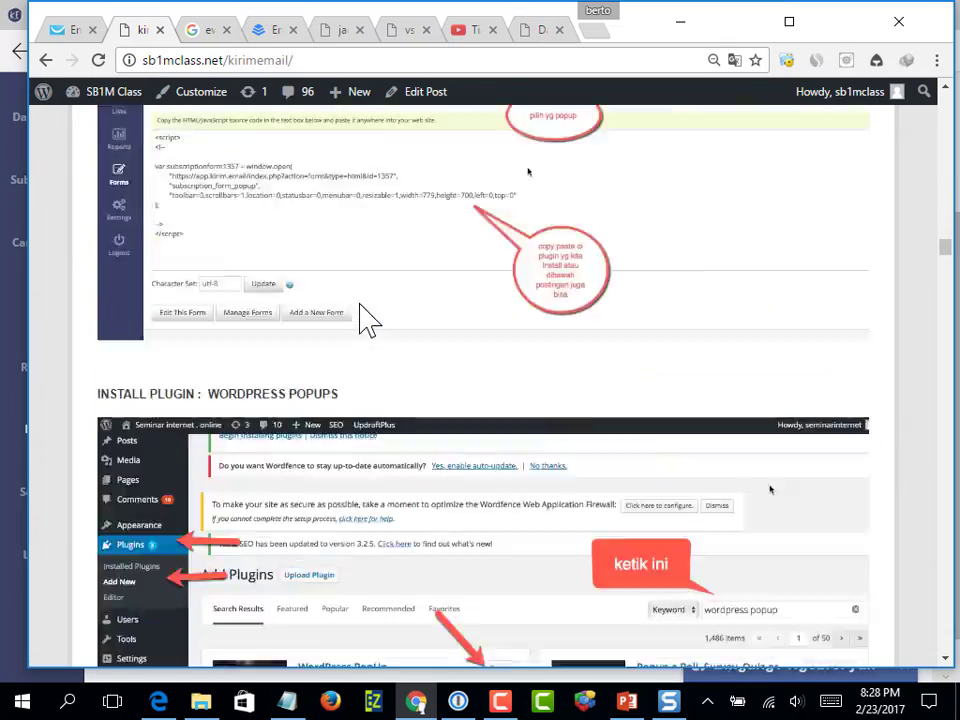
scroll(366, 318, up, 6)
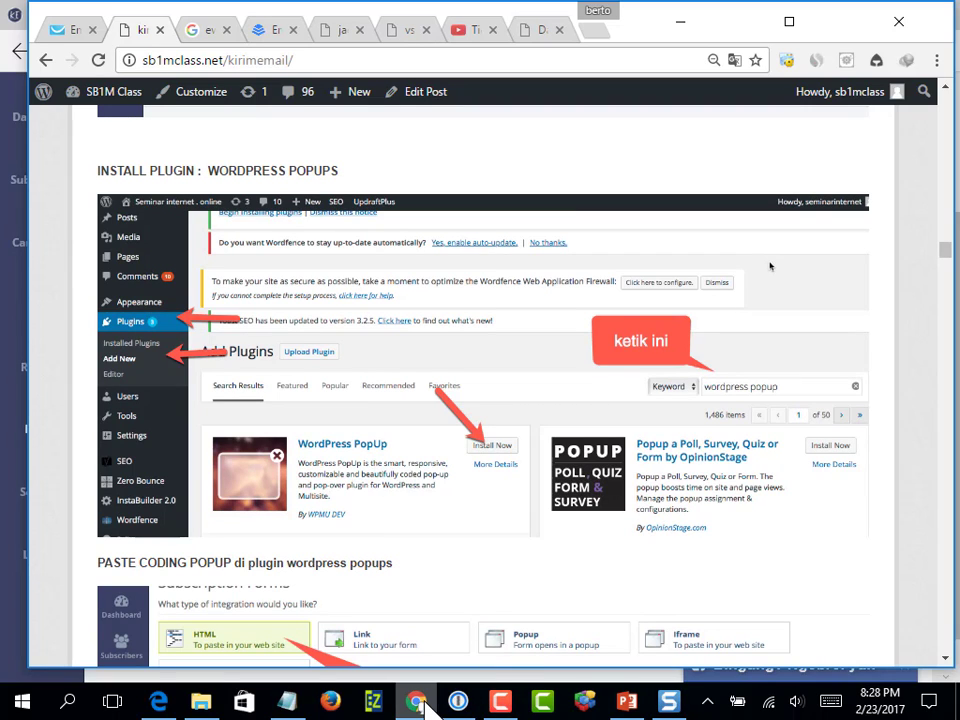
Glance at the Kirim.Email form code window, then return to the sb1m.co WordPress dashboard tab.
mouse_move(425, 708)
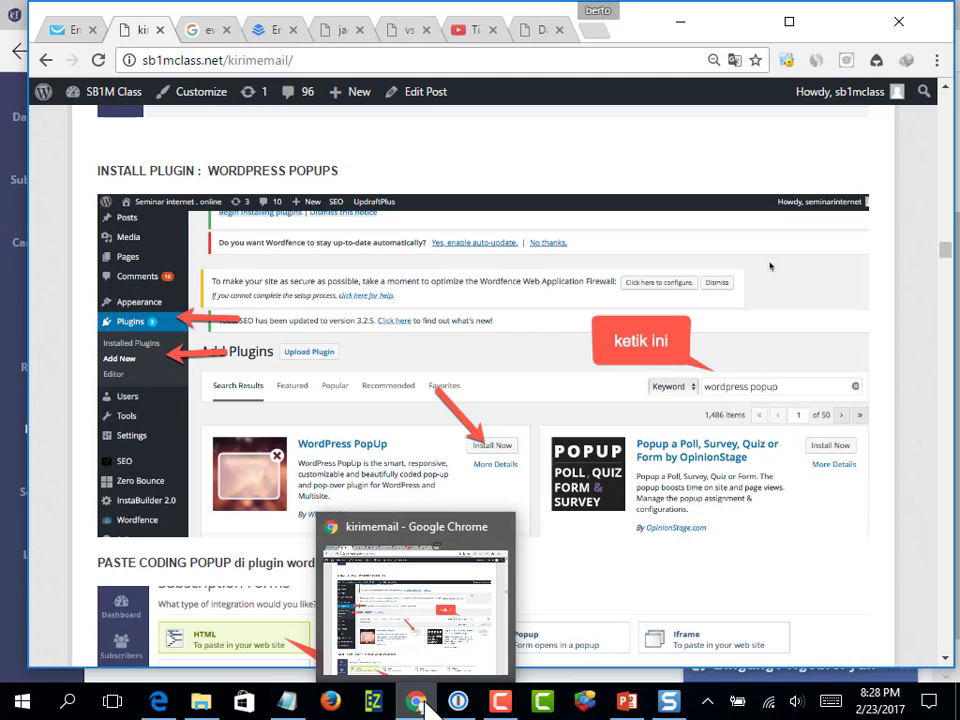
click(425, 708)
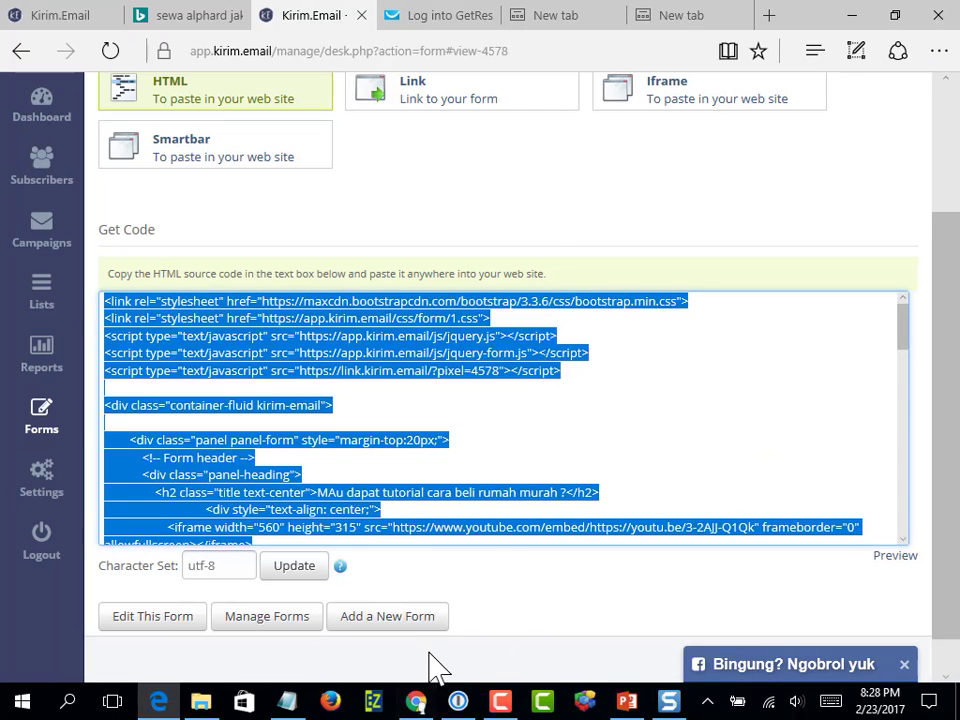
click(425, 708)
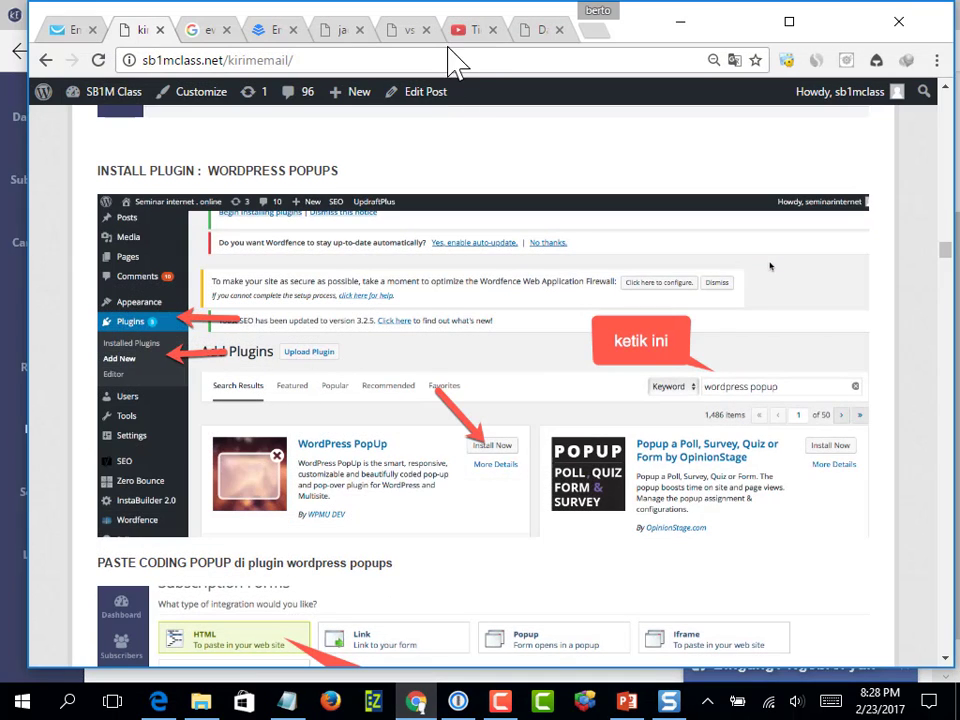
click(538, 32)
scroll(189, 326, up, 4)
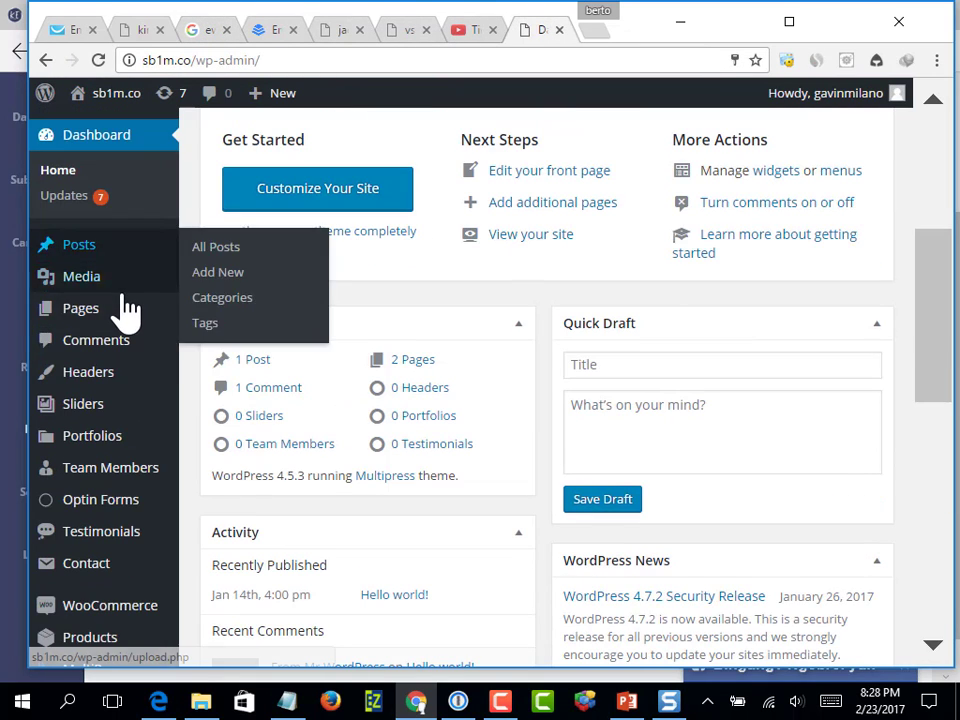
Go to Plugins > Add New in the sb1m.co admin sidebar.
scroll(129, 317, down, 2)
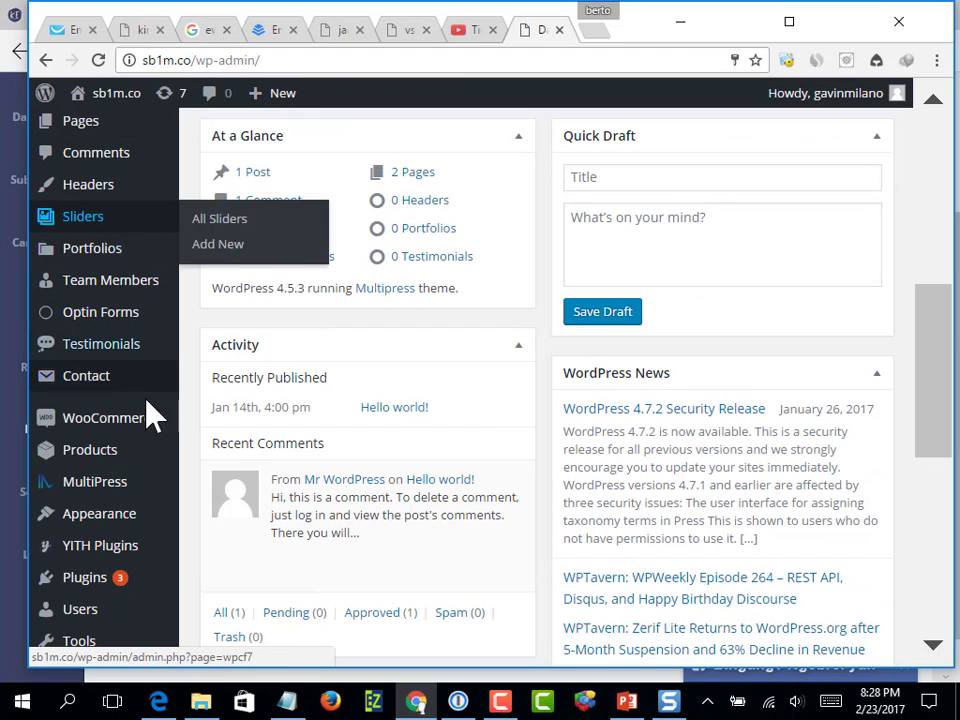
mouse_move(137, 497)
scroll(137, 497, down, 3)
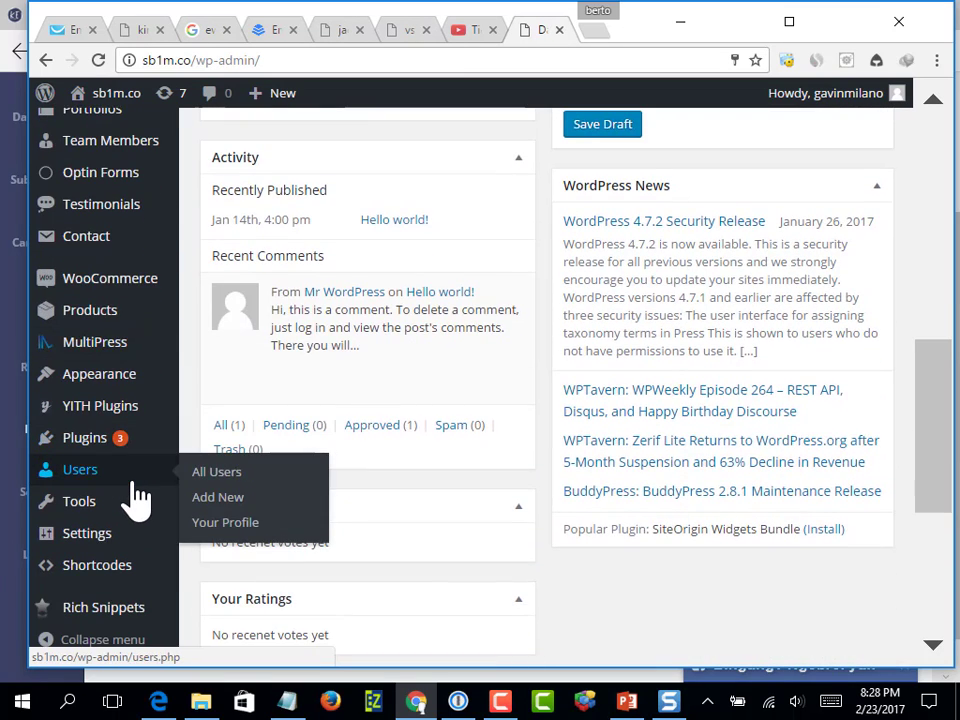
mouse_move(120, 455)
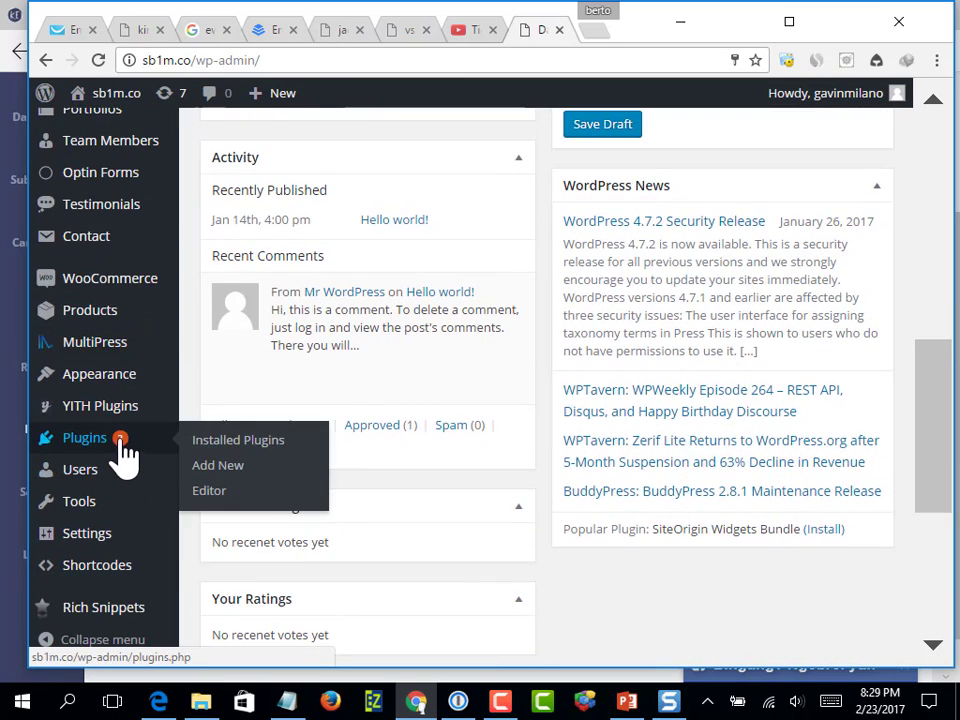
mouse_move(146, 256)
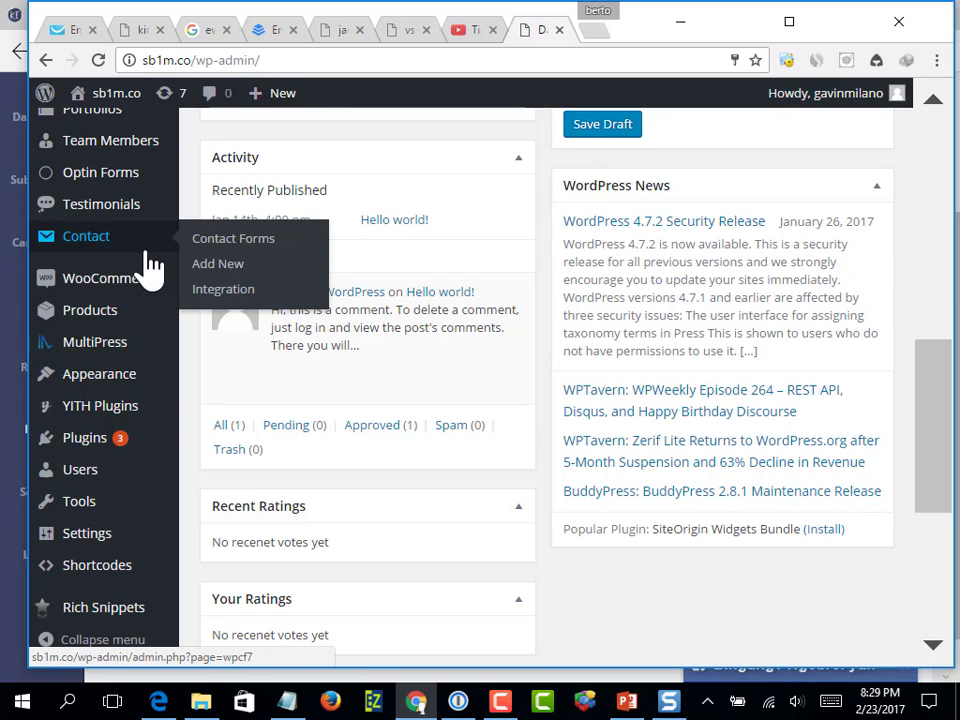
mouse_move(146, 312)
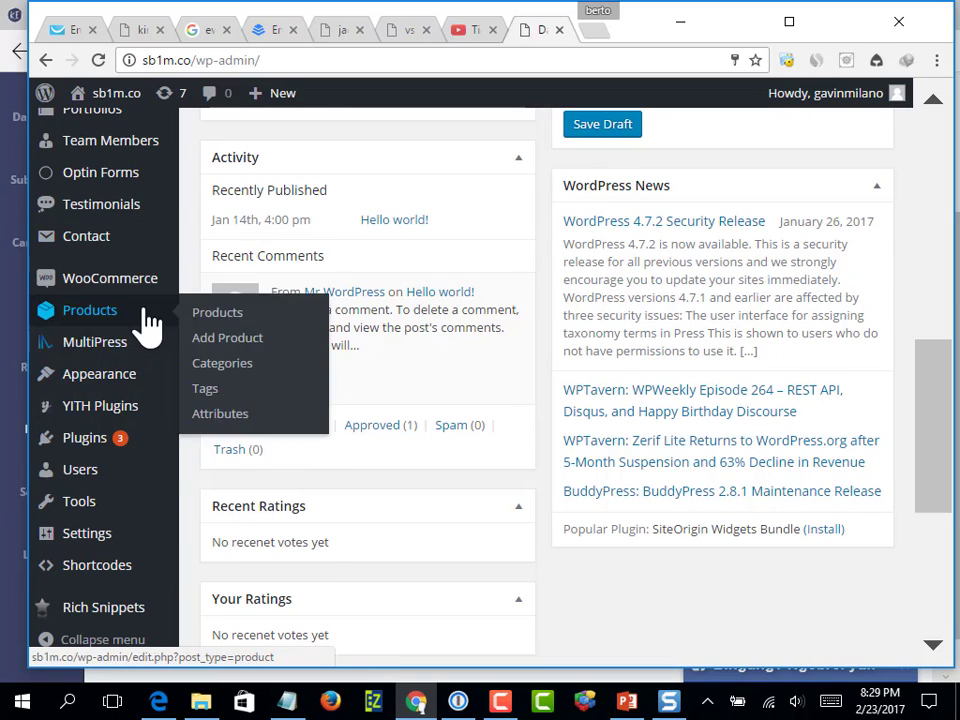
mouse_move(120, 535)
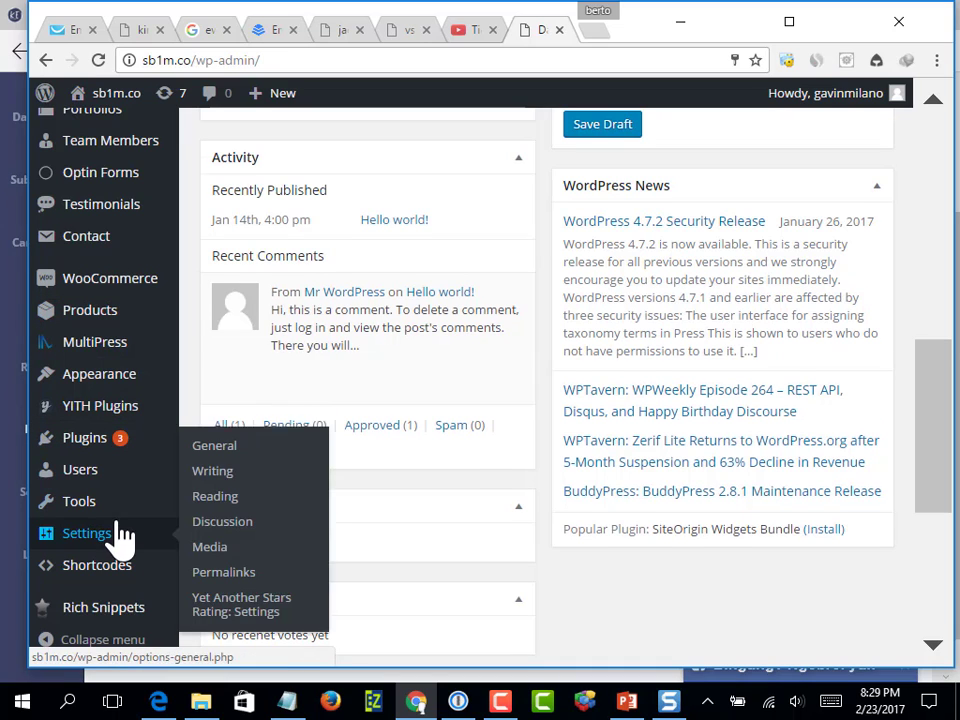
scroll(120, 535, down, 2)
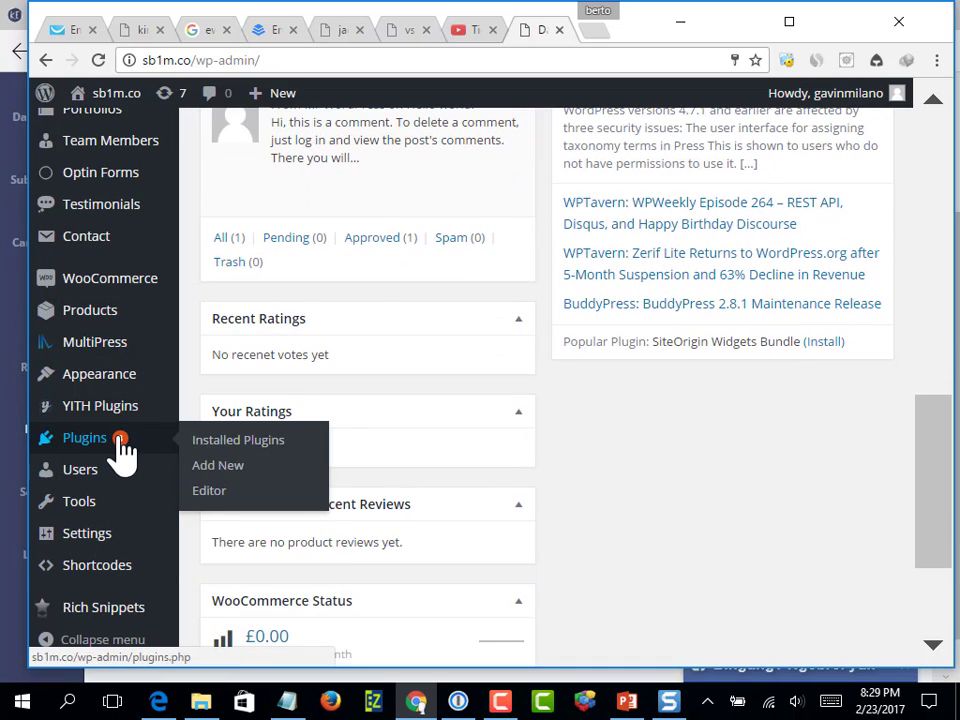
click(232, 480)
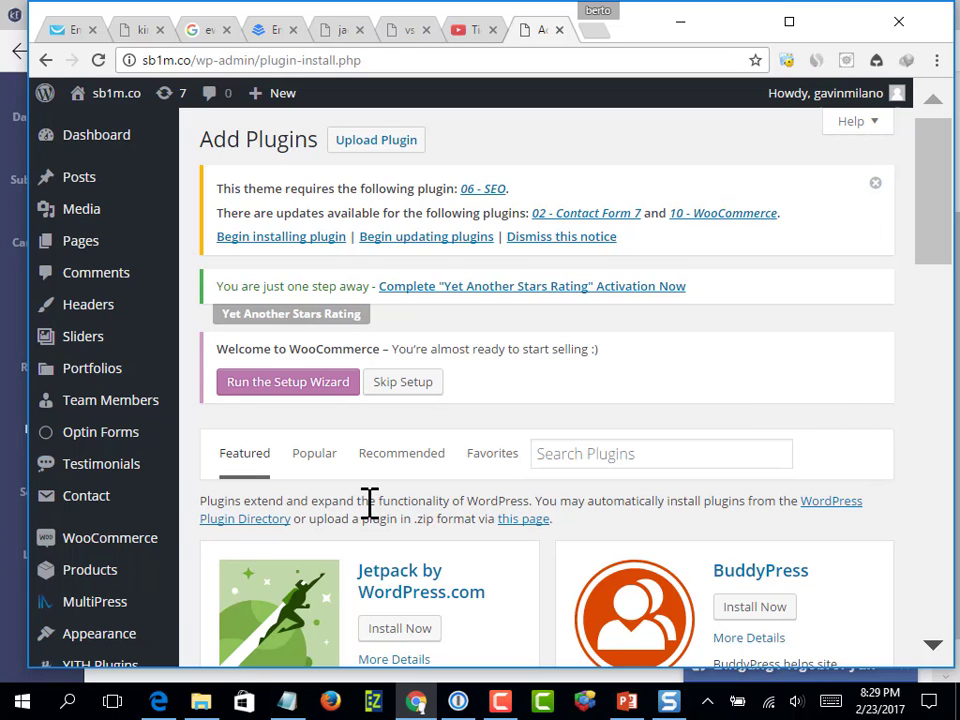
Search the plugin directory for 'wordpress popup' and scroll through the results.
scroll(369, 504, down, 2)
scroll(369, 504, up, 2)
click(593, 464)
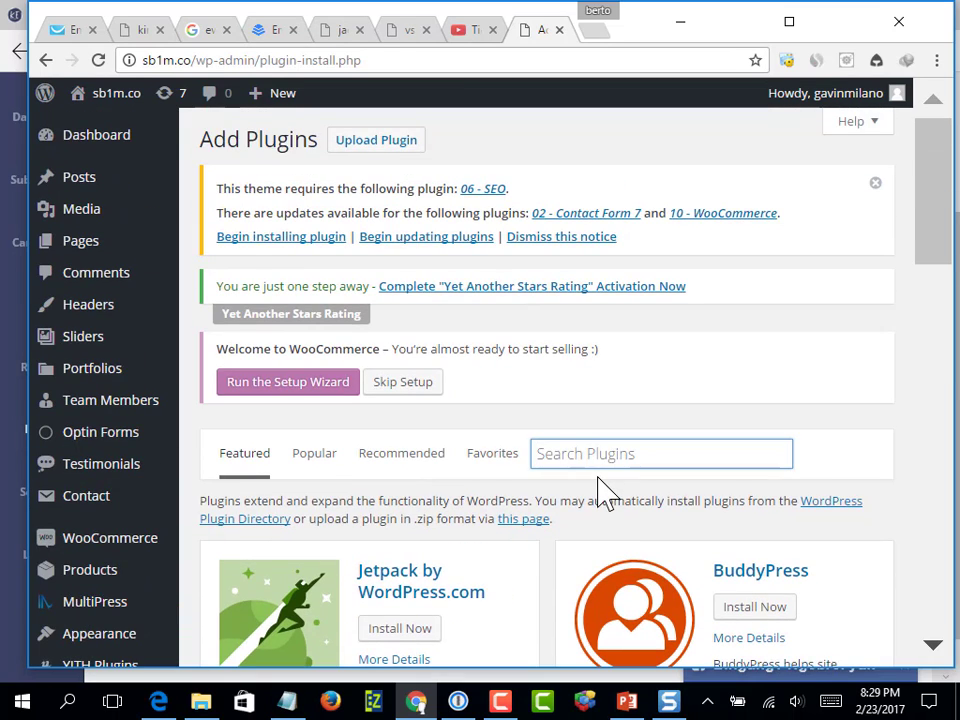
text(wordpress popup)
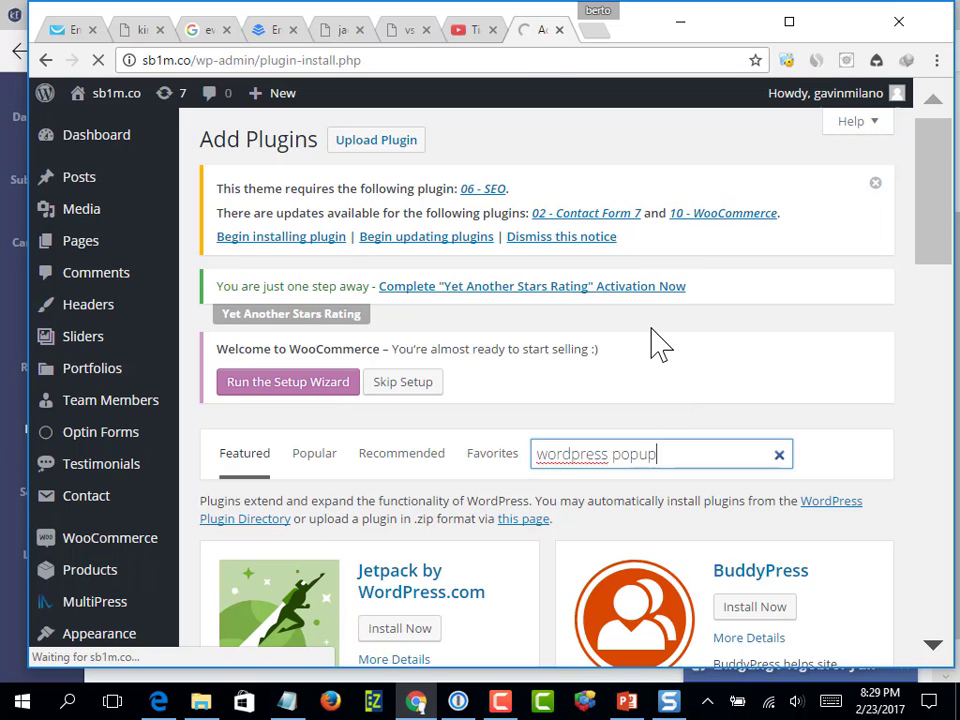
scroll(640, 385, down, 1)
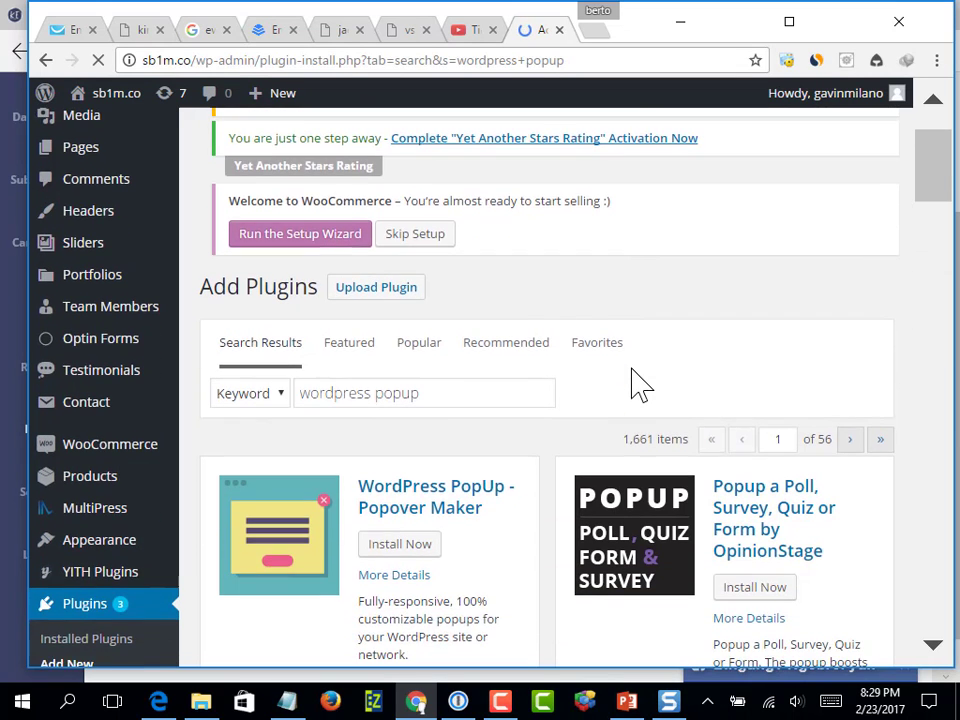
scroll(640, 385, down, 4)
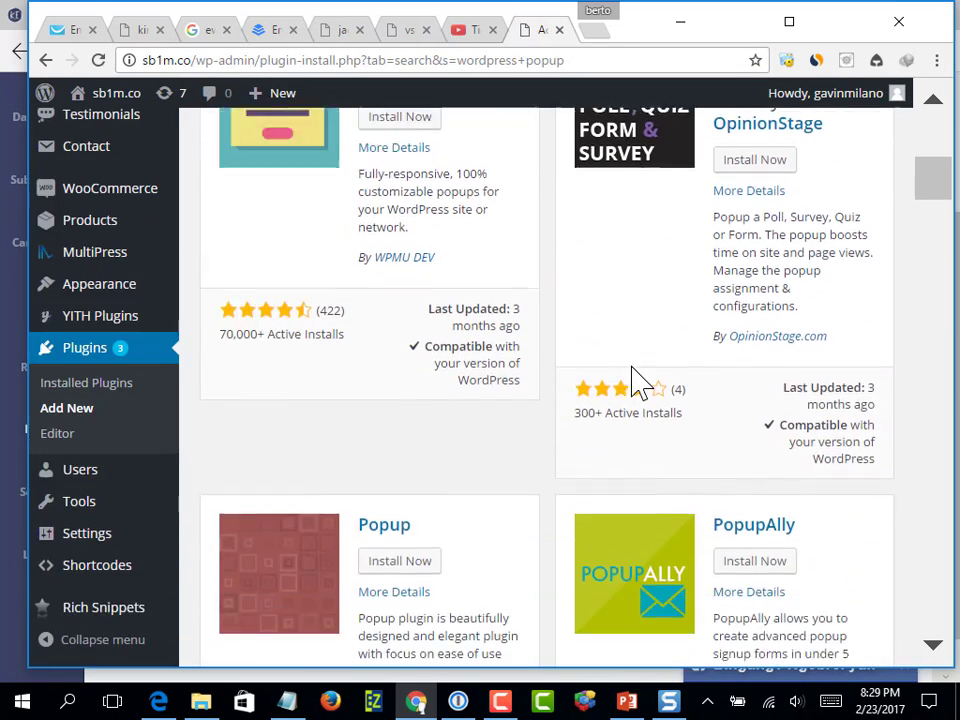
scroll(640, 383, down, 1)
Check the Kirim.Email form code and the tutorial tab, then return to the plugin search results.
click(158, 702)
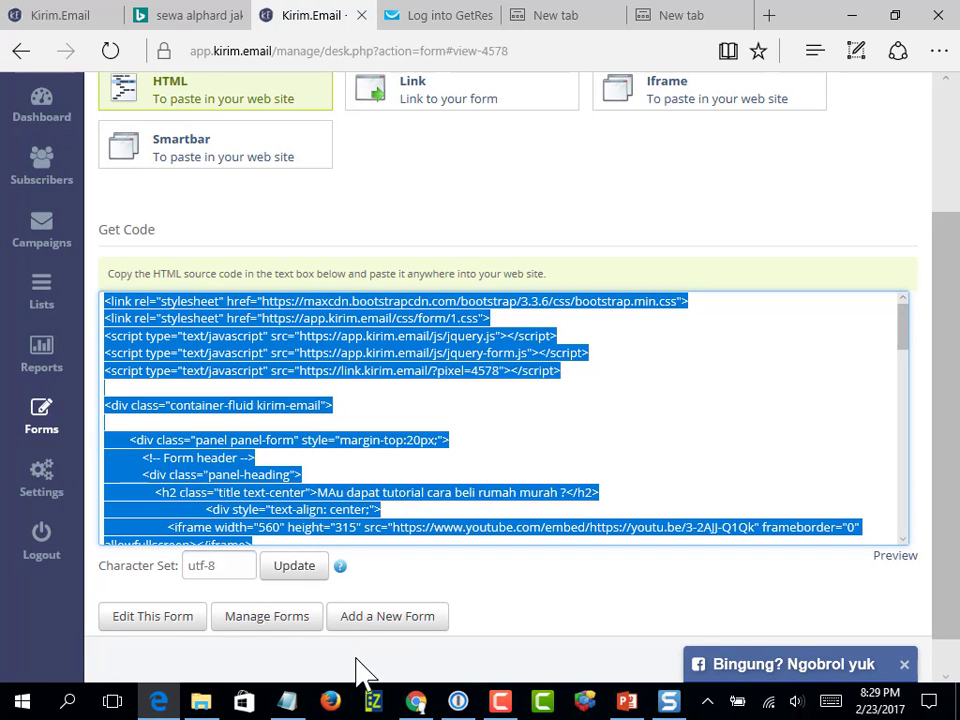
click(415, 702)
click(145, 30)
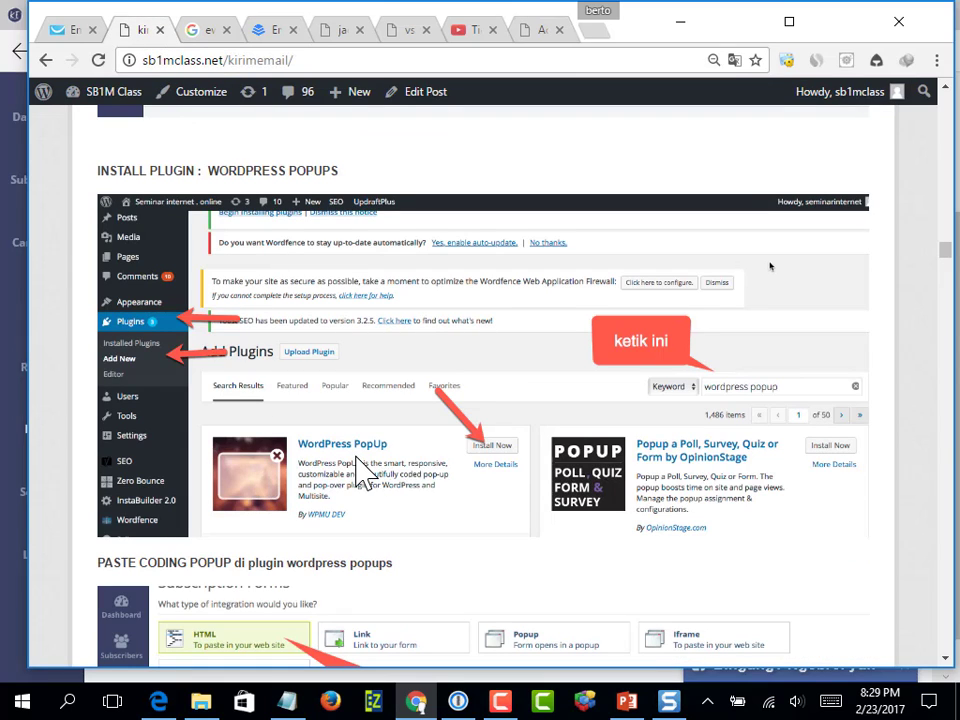
click(540, 30)
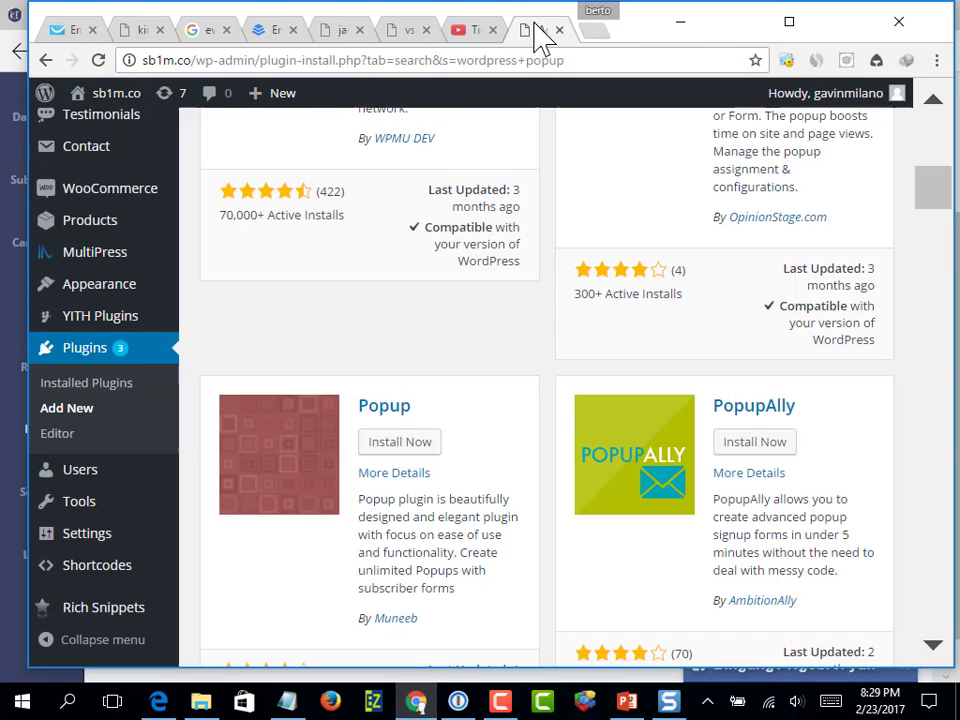
scroll(450, 200, up, 2)
scroll(450, 203, up, 5)
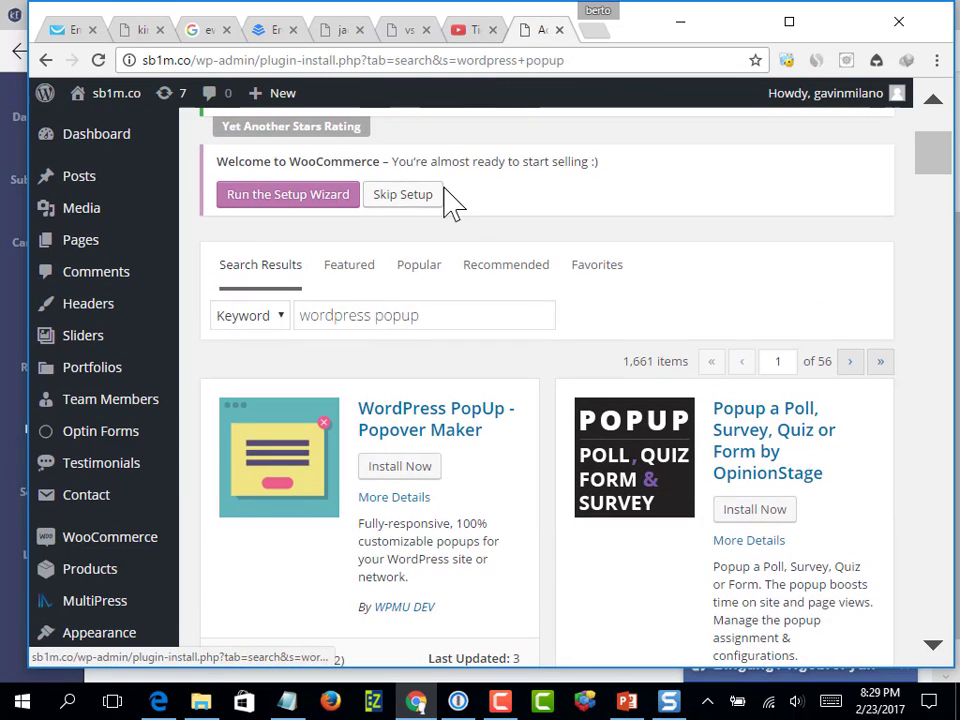
Install and activate WordPress PopUp – Popover Maker 4.8.0.0 from the search results.
click(400, 470)
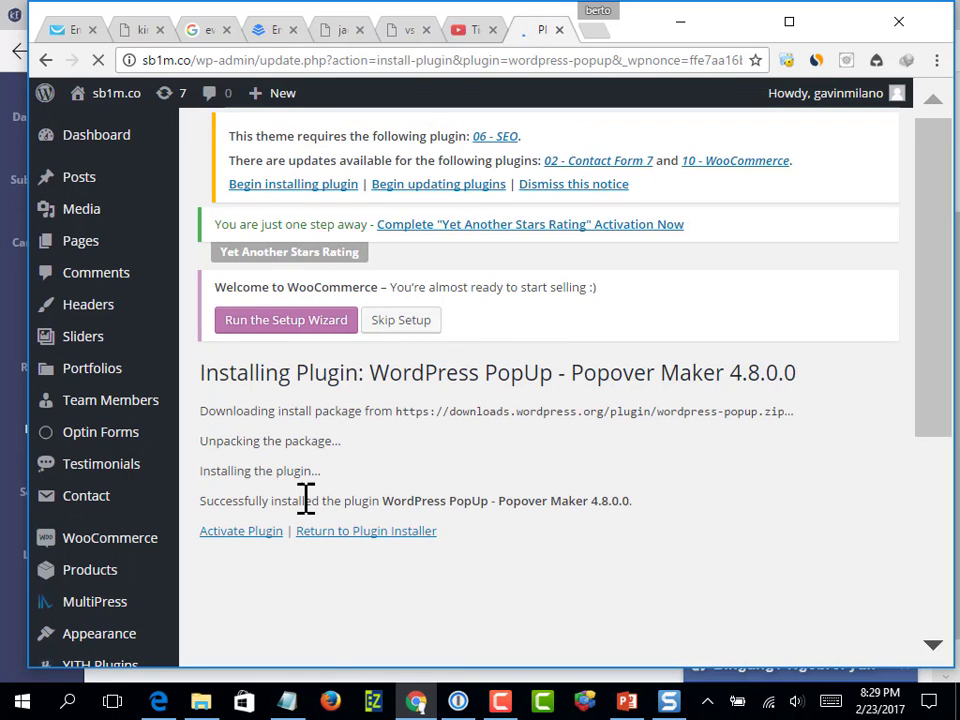
click(243, 533)
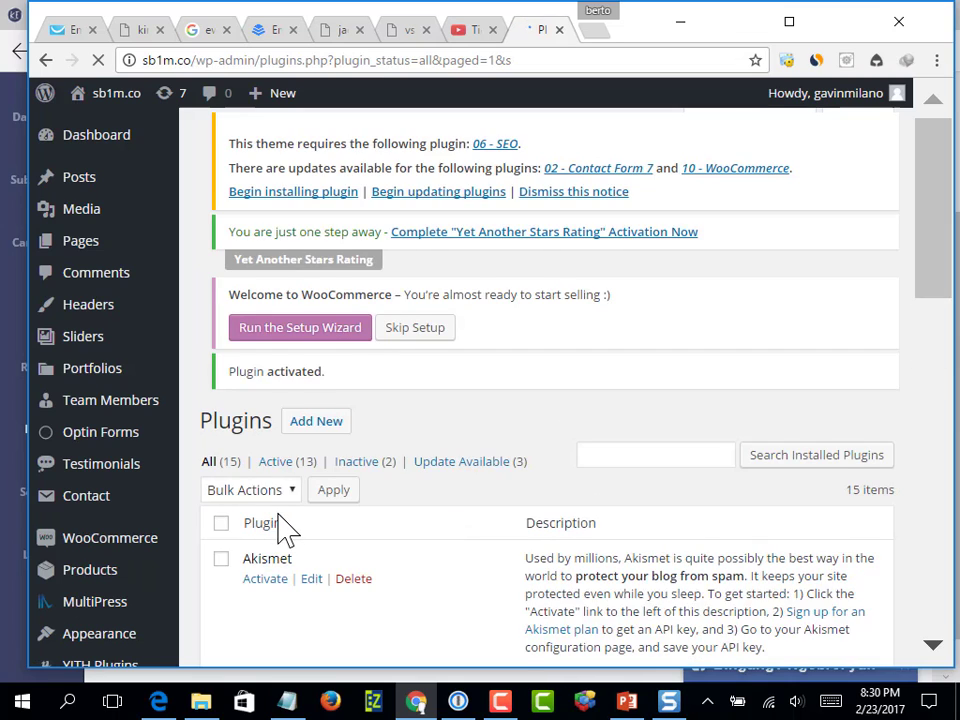
scroll(285, 531, down, 1)
scroll(285, 531, down, 2)
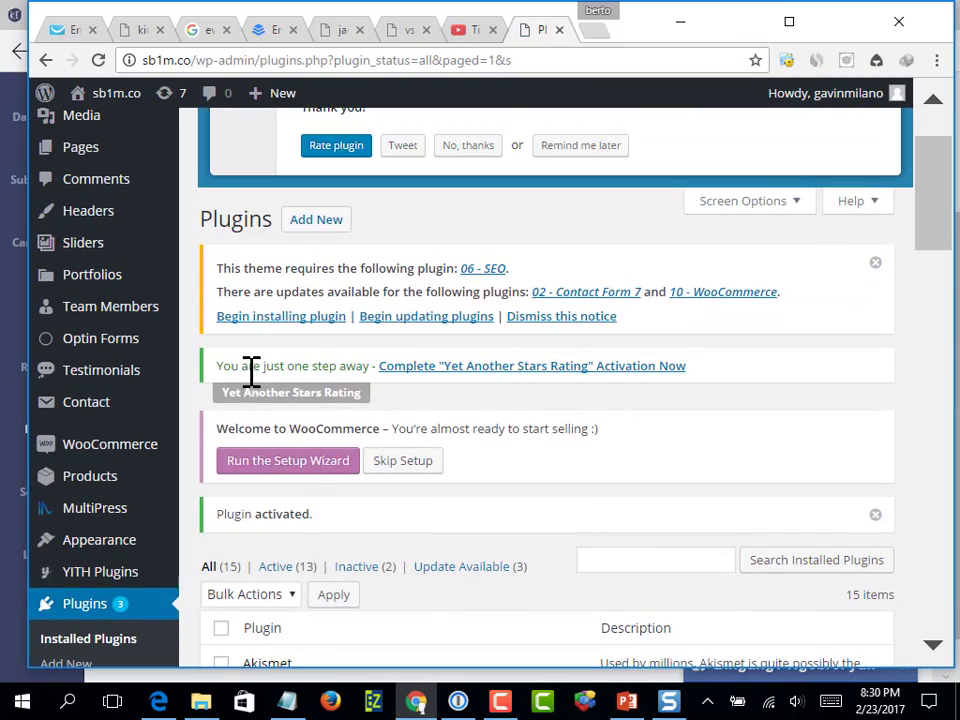
scroll(266, 397, down, 3)
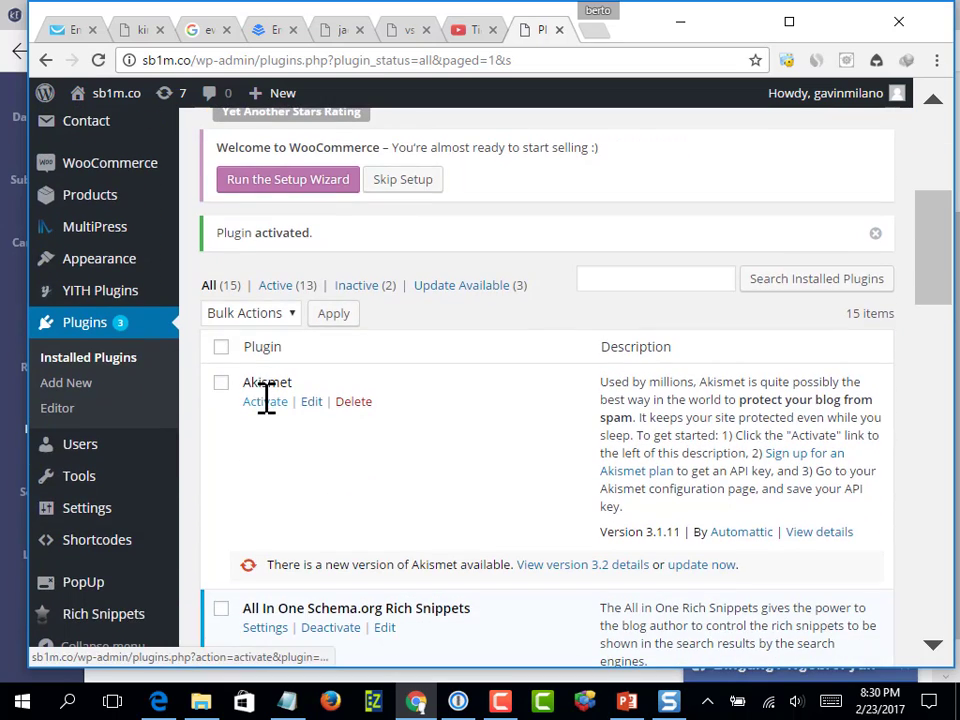
scroll(266, 400, down, 3)
mouse_move(120, 590)
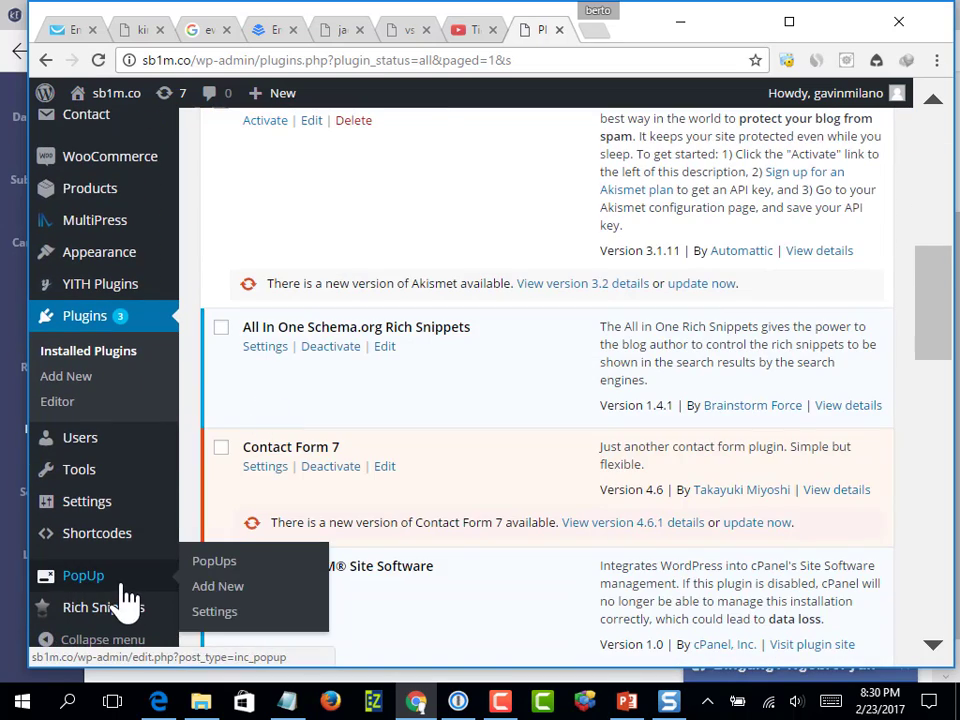
Create a new popup via PopUp > Add New and scroll through its blank editor.
click(215, 598)
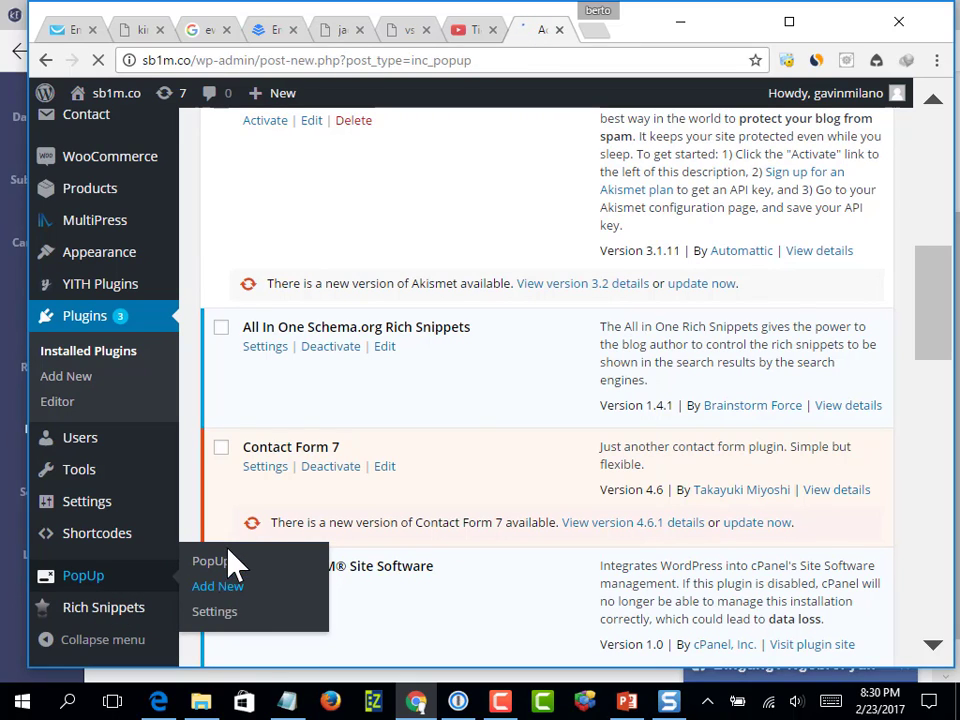
scroll(360, 508, down, 9)
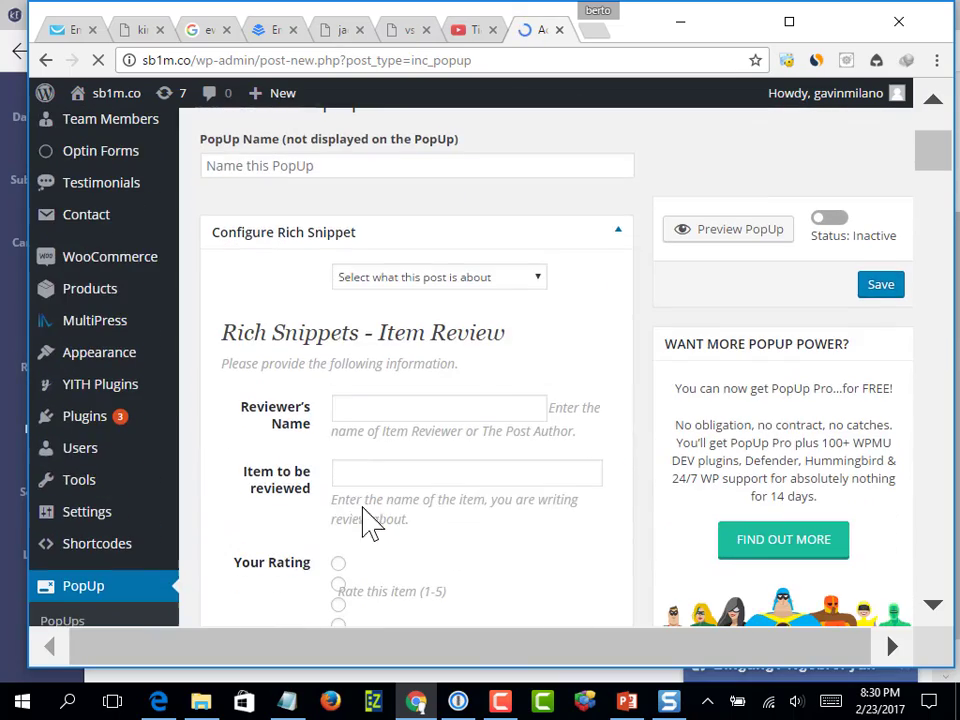
scroll(368, 508, down, 20)
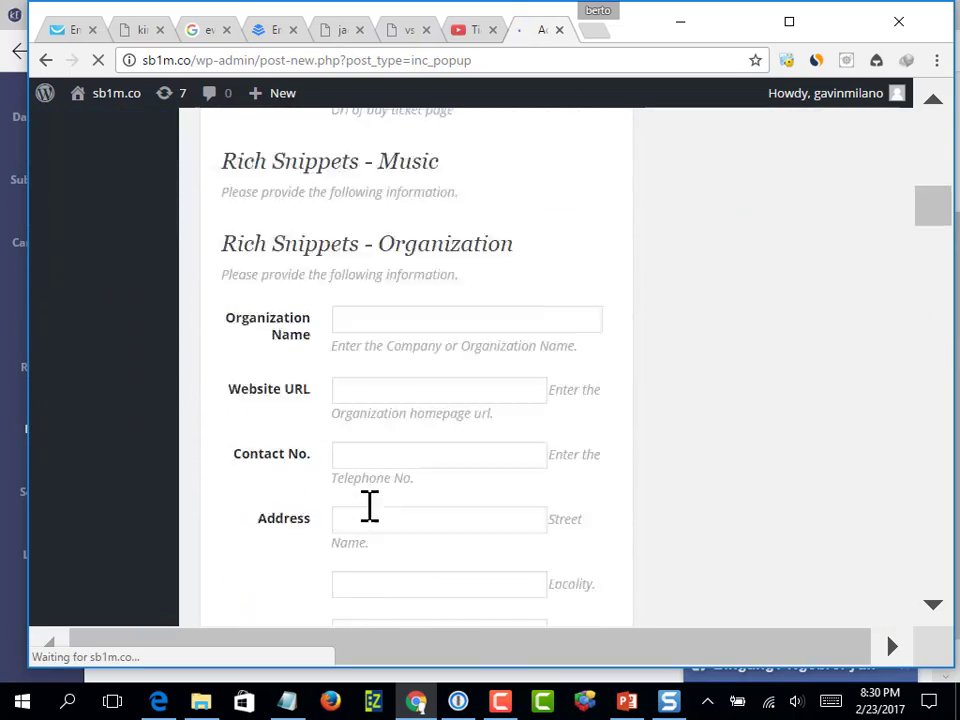
scroll(375, 516, down, 12)
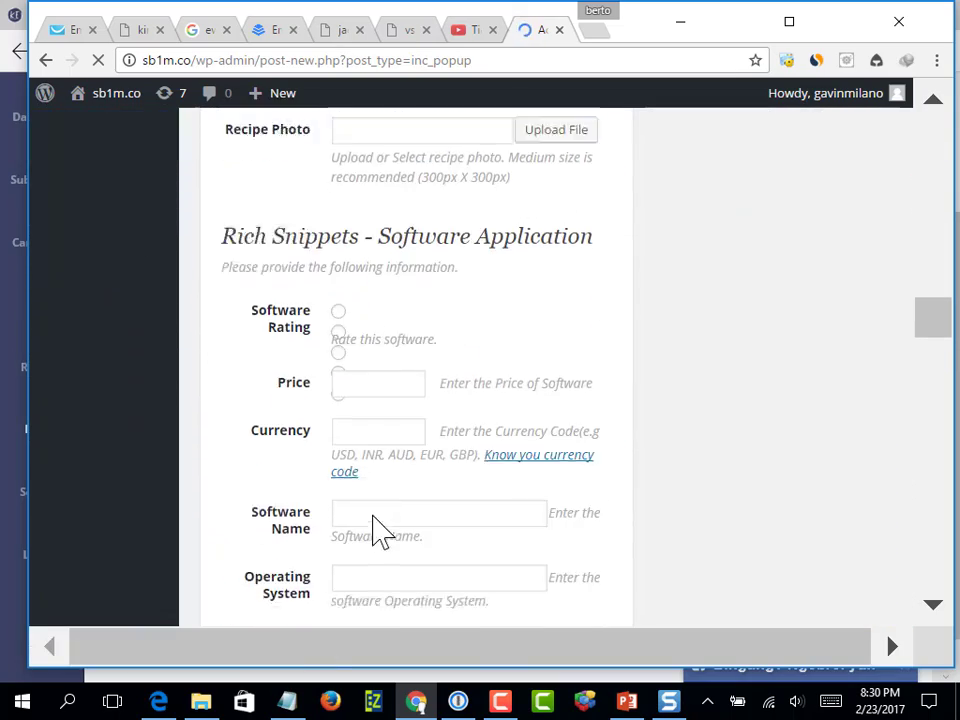
drag(944, 350, 936, 193)
scroll(207, 450, down, 4)
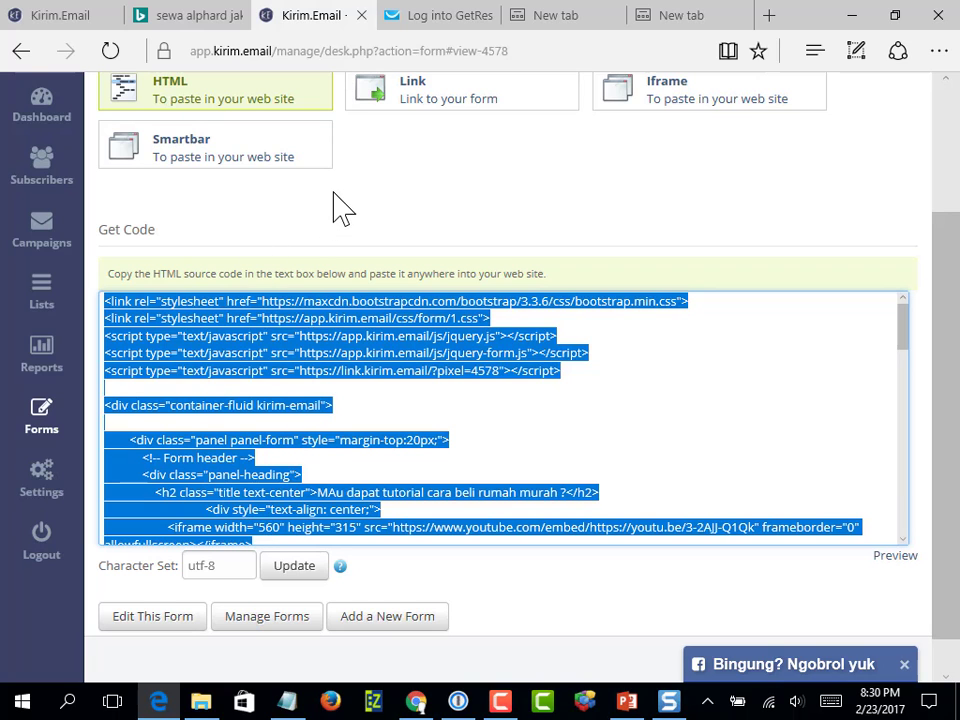
Select and copy all of form 4578's HTML code in the Get Code box.
scroll(368, 245, up, 2)
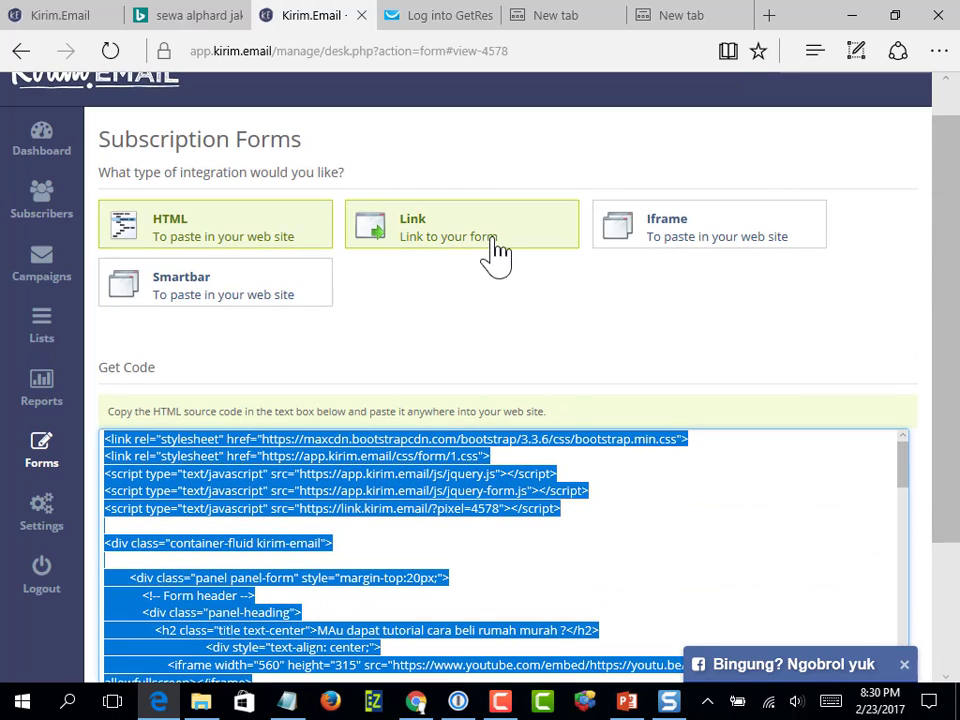
click(531, 537)
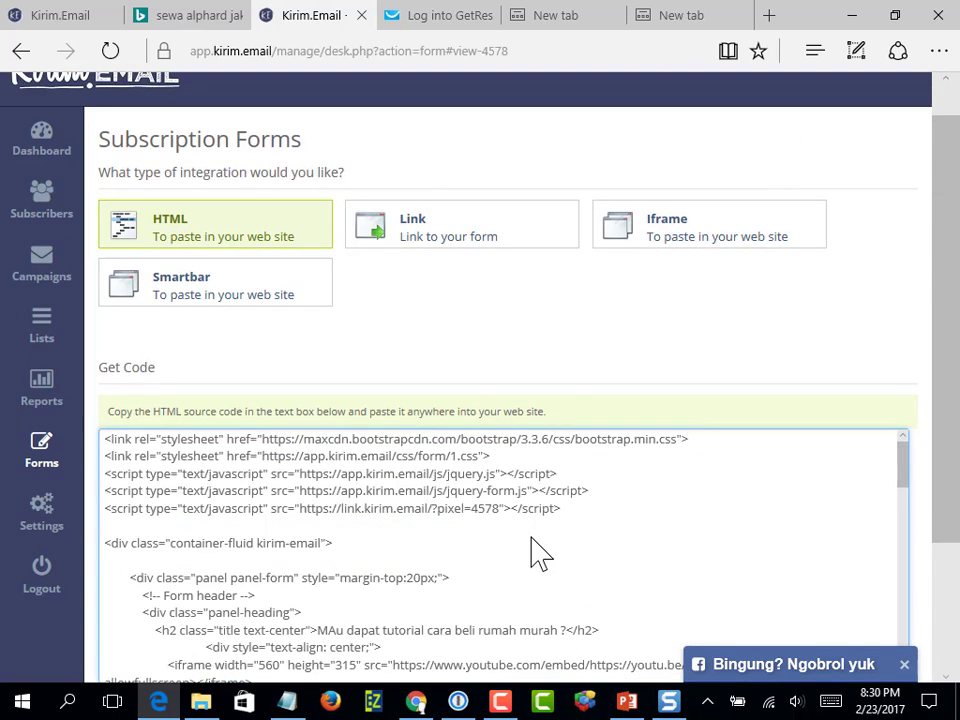
key(ctrl+a)
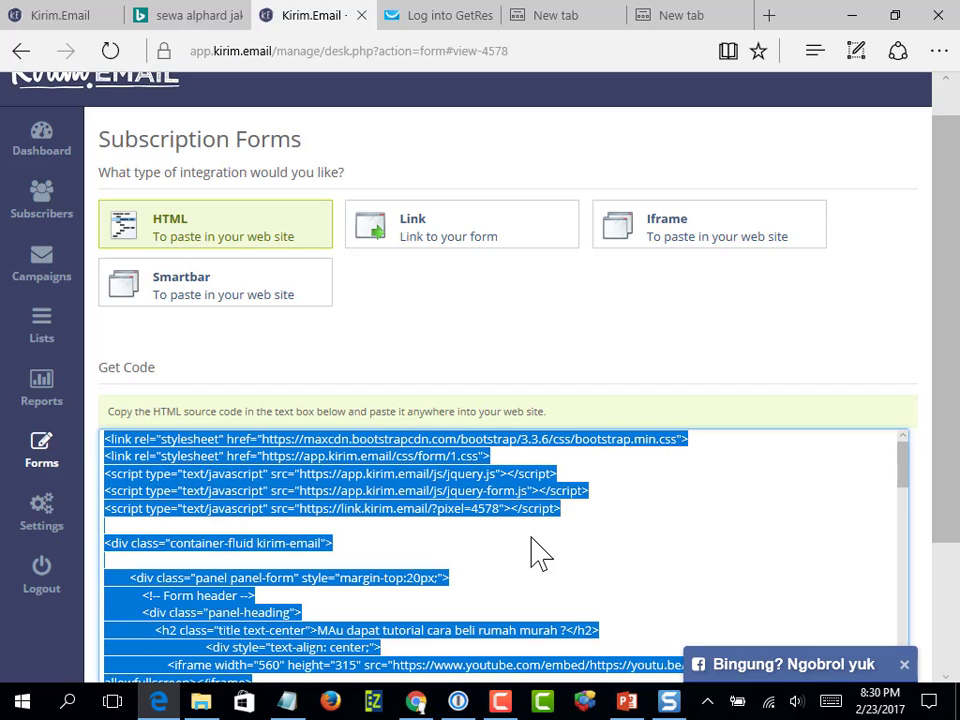
click(418, 703)
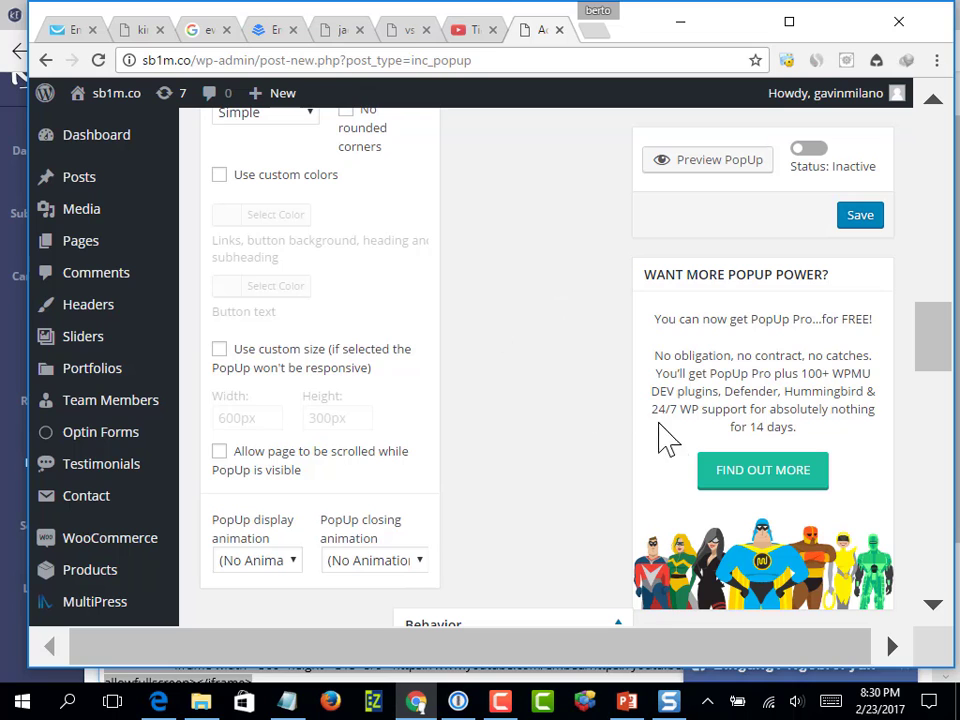
Leave the unfinished popup and go to Appearance > Widgets.
scroll(605, 420, up, 10)
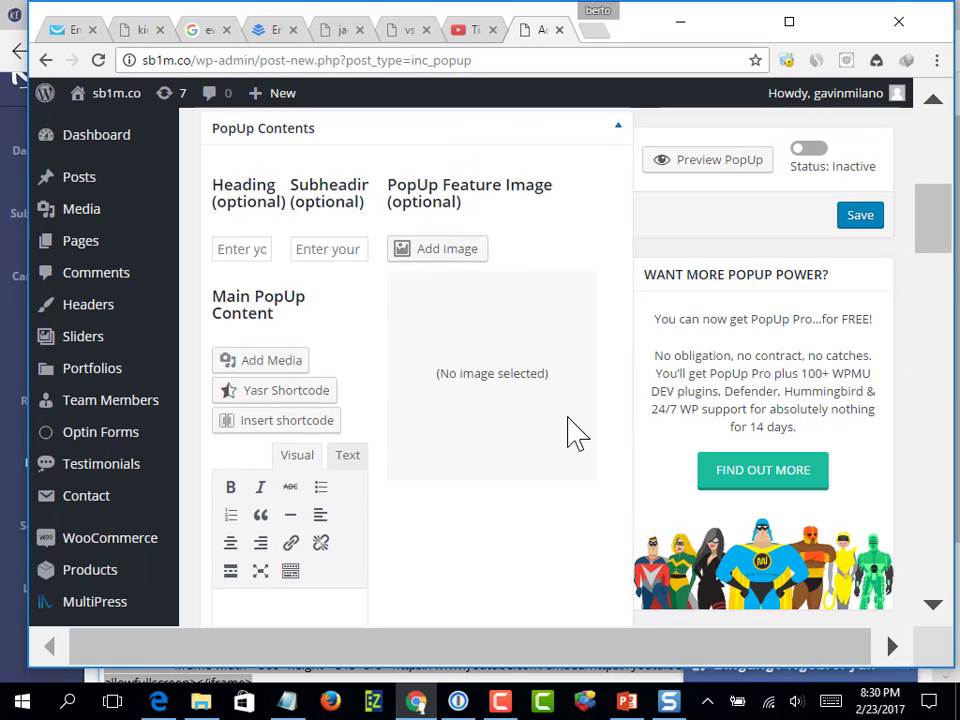
scroll(297, 420, down, 3)
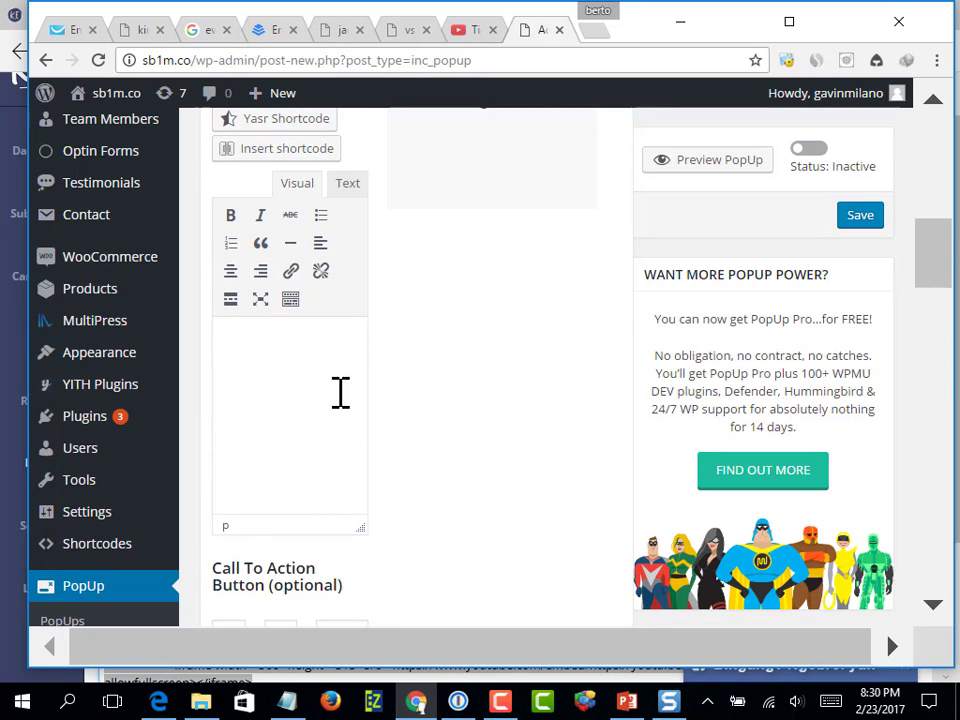
scroll(340, 392, up, 10)
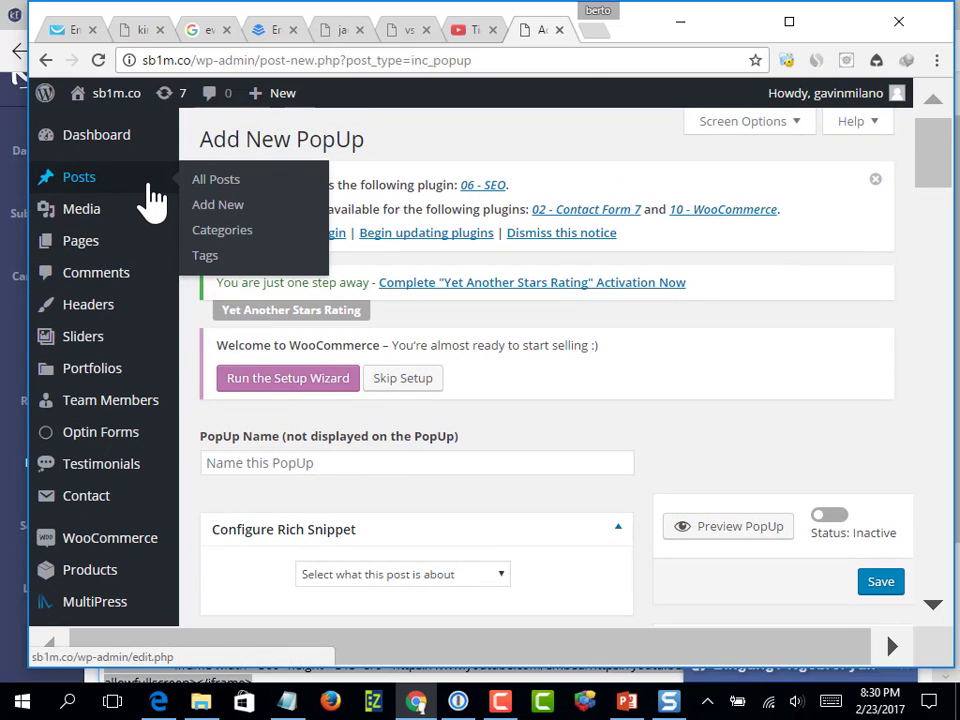
scroll(135, 375, down, 1)
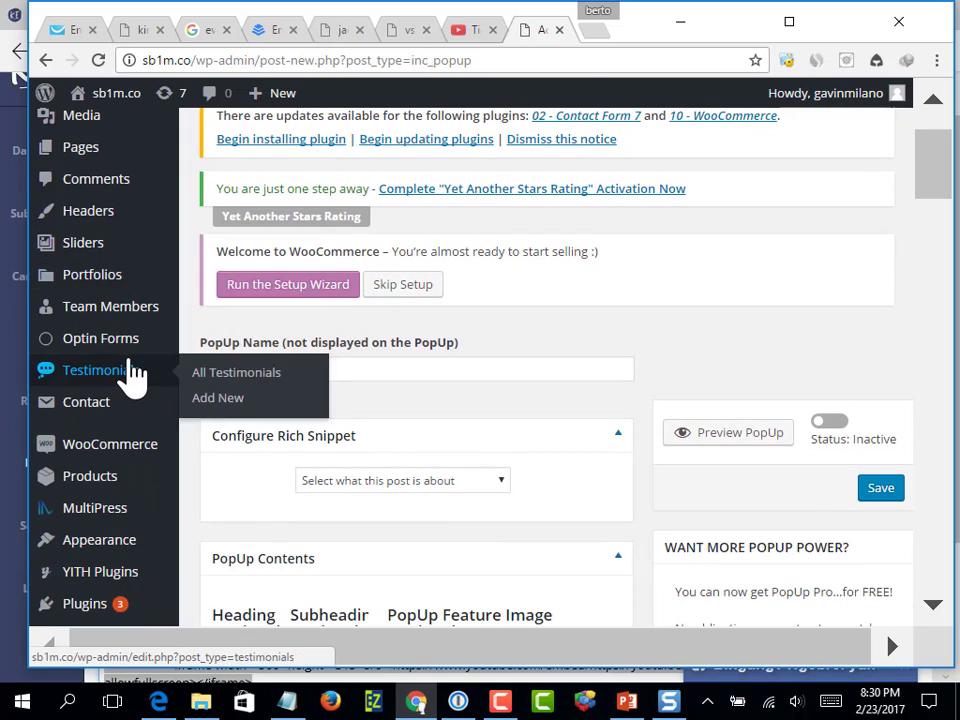
scroll(133, 377, down, 1)
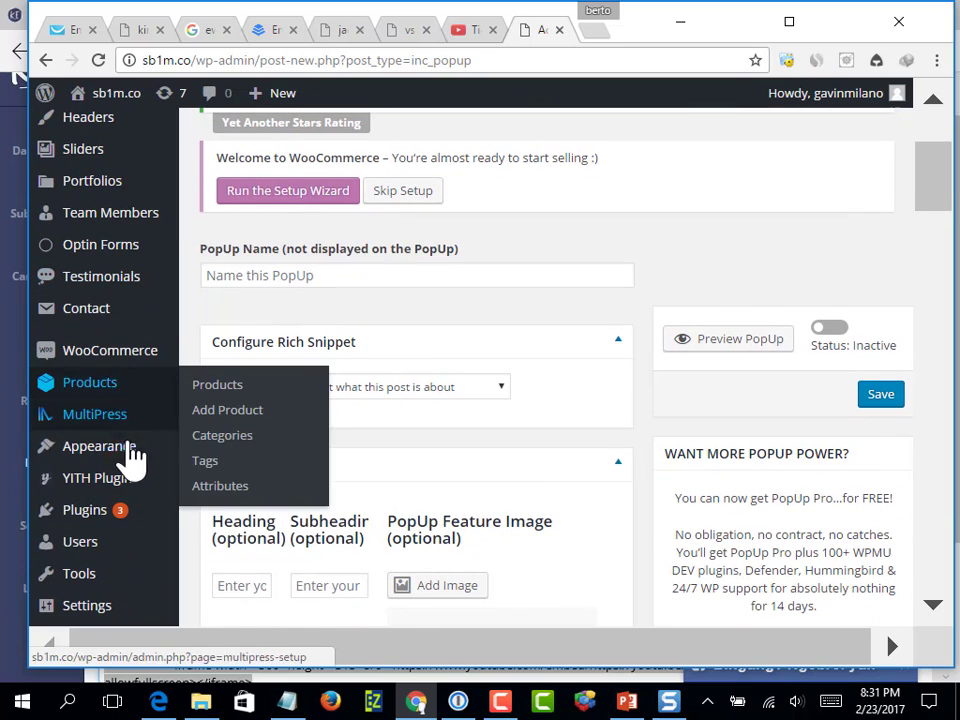
mouse_move(125, 450)
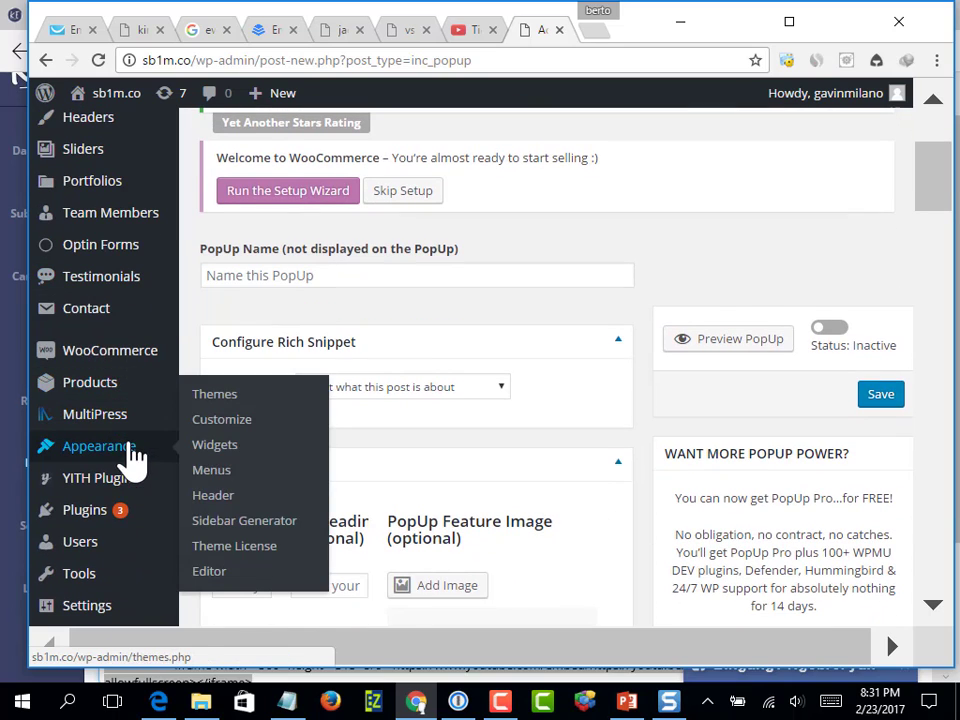
click(228, 452)
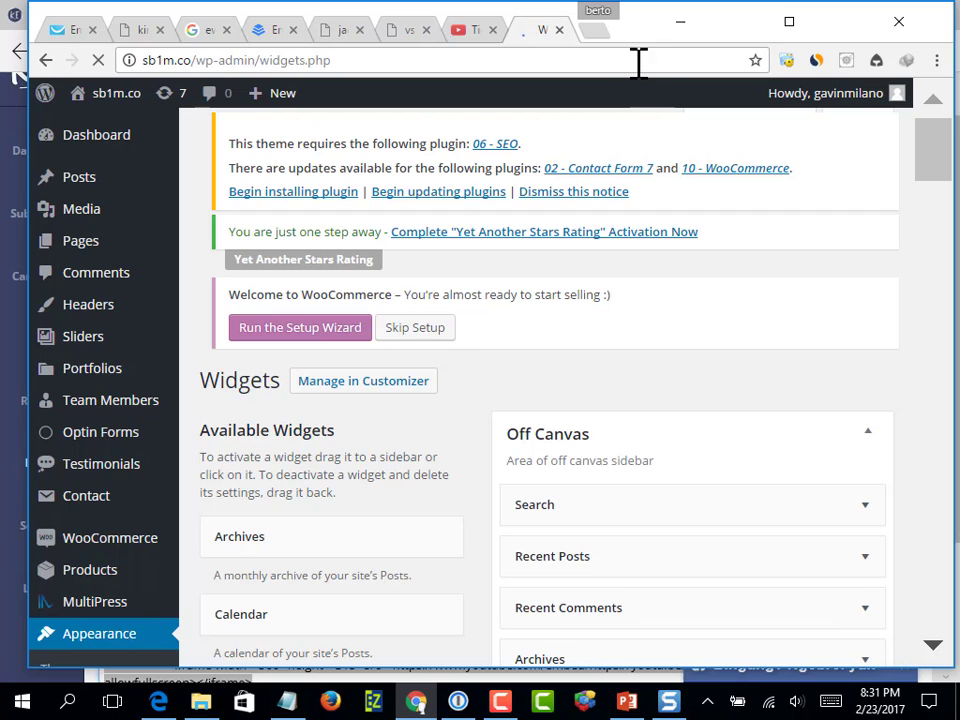
Load bisnisfun.com in a new browser tab.
click(596, 31)
text(bi)
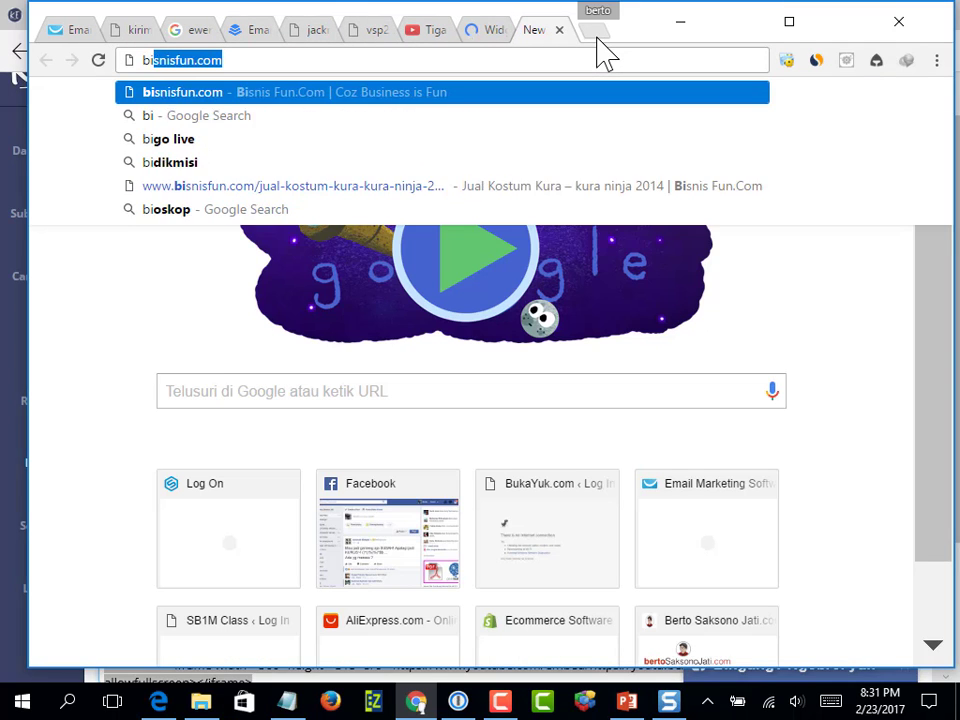
text(snisfun.com)
key(Return)
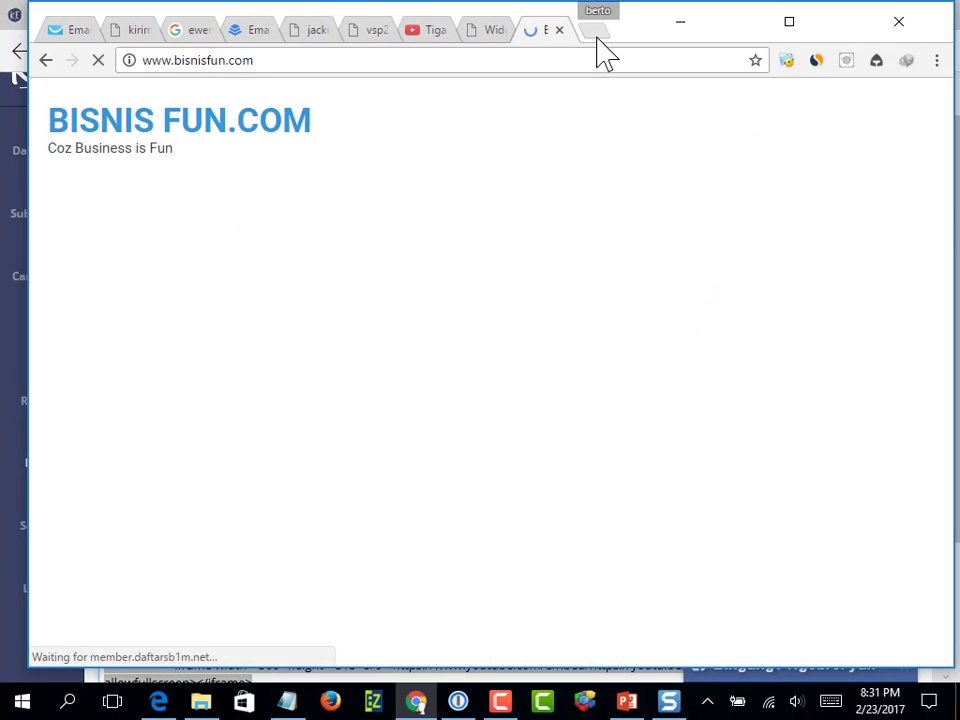
Drag a Text widget into Off Canvas, paste the form code as its Content, and save.
click(490, 31)
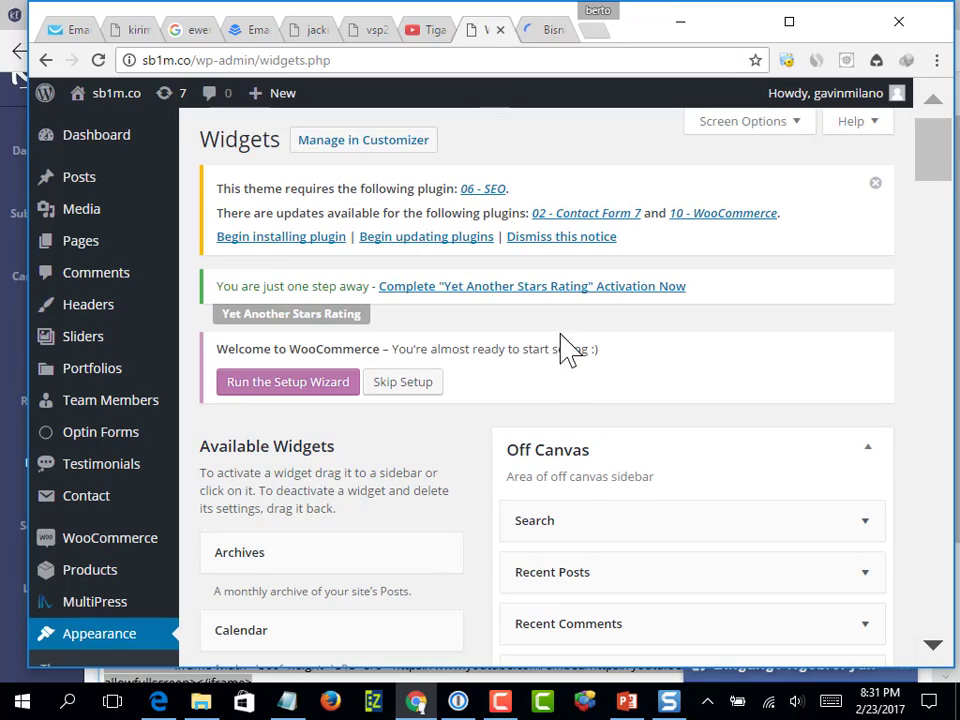
scroll(627, 521, down, 6)
scroll(636, 530, down, 5)
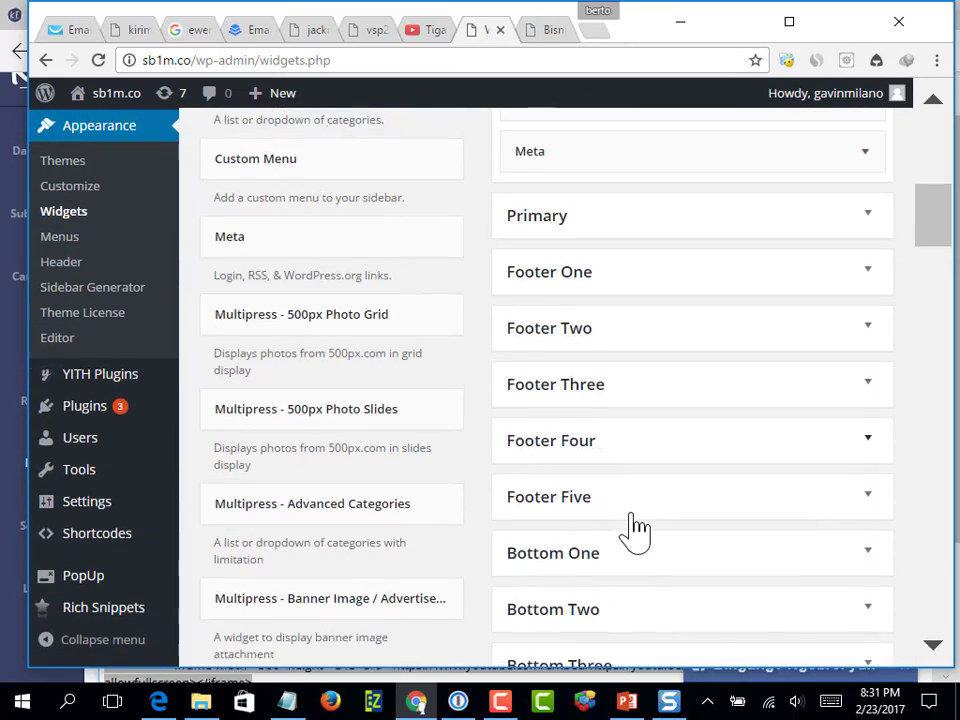
scroll(527, 530, down, 5)
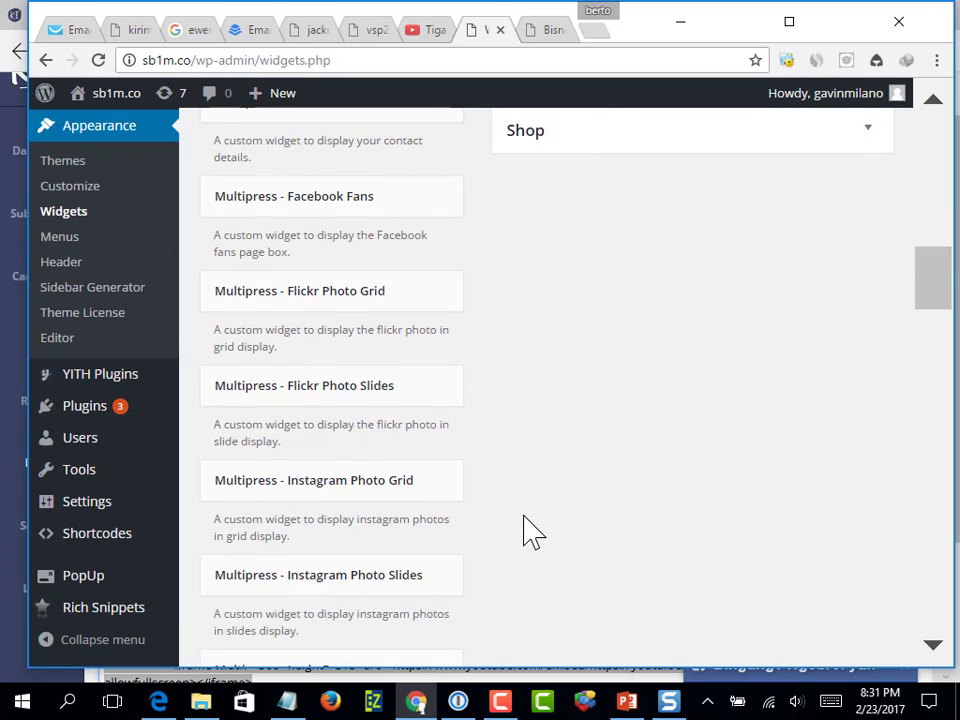
scroll(530, 530, up, 4)
scroll(527, 530, down, 12)
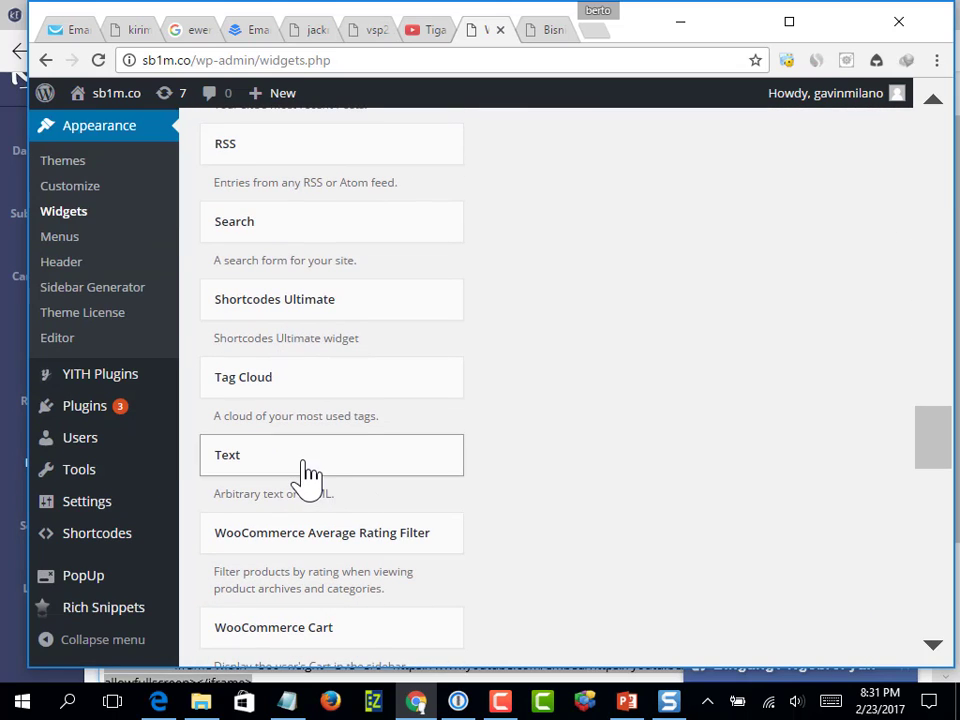
drag(311, 476, 619, 585)
scroll(632, 617, down, 1)
click(604, 559)
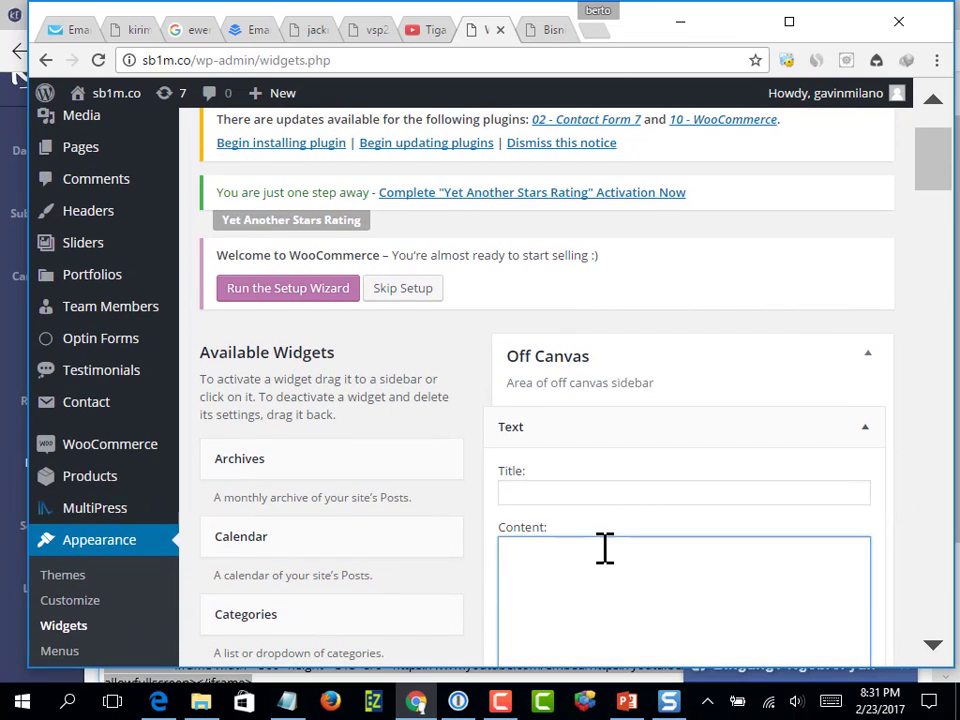
key(ctrl+v)
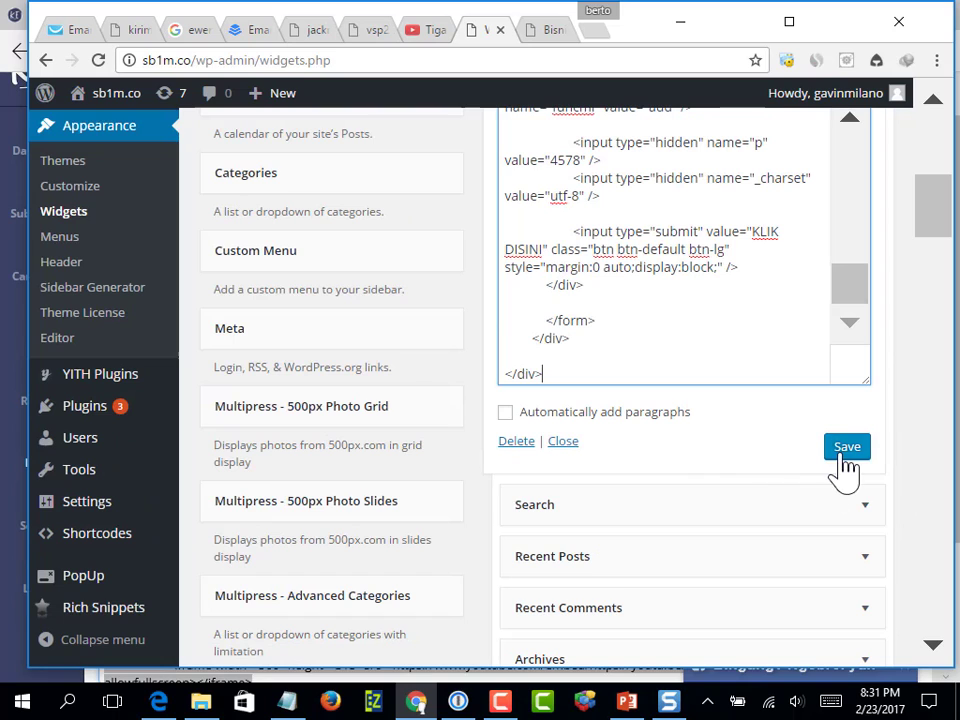
click(838, 452)
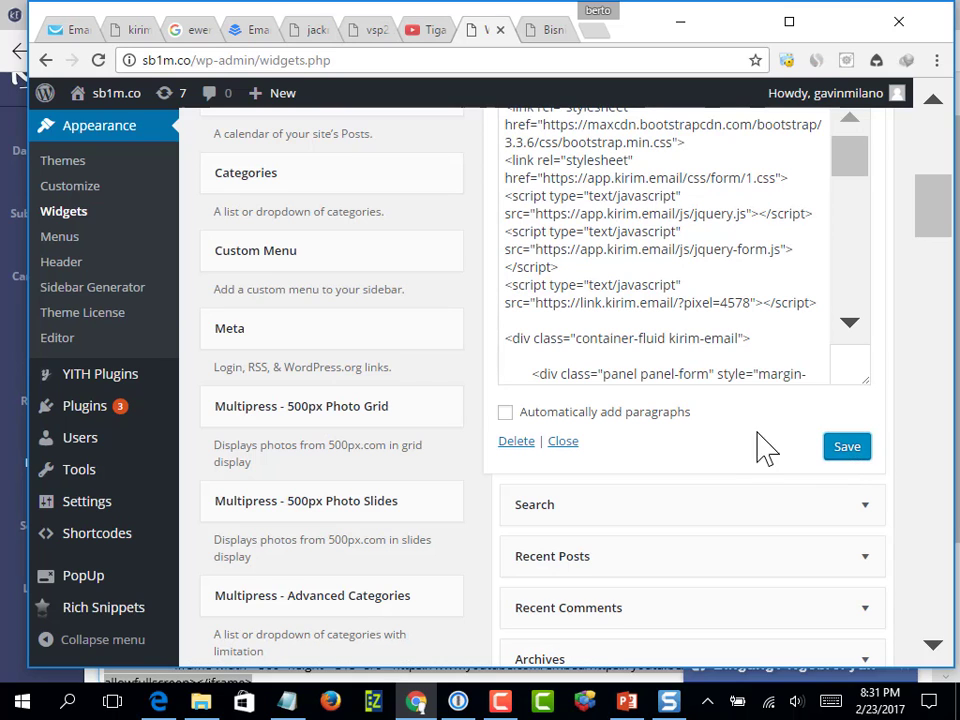
scroll(553, 377, up, 10)
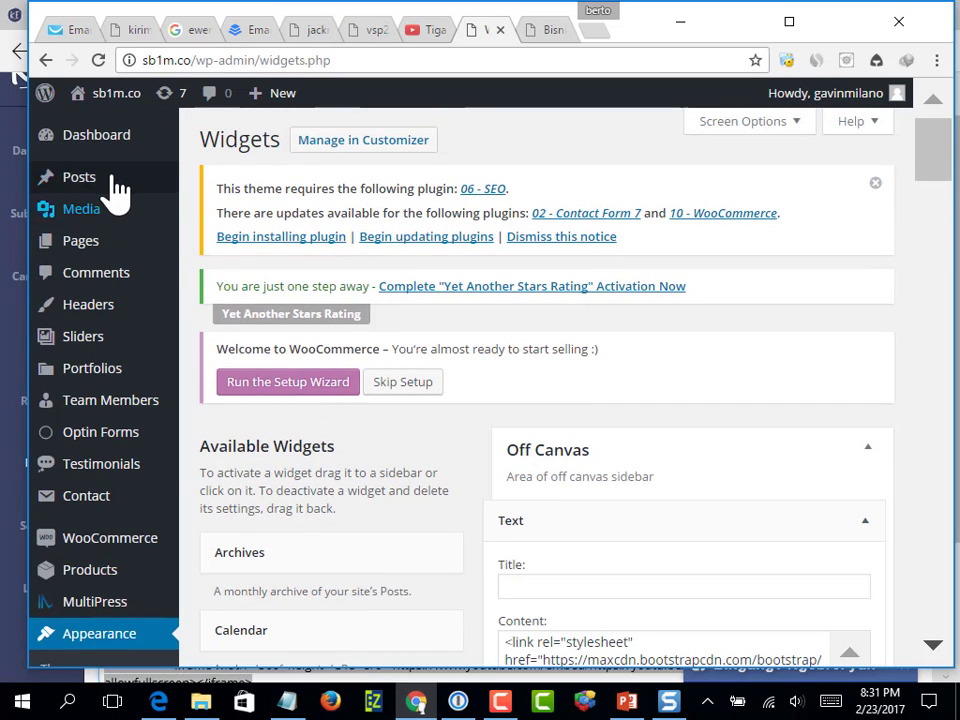
Start a new post titled 'ok'.
mouse_move(90, 180)
click(218, 205)
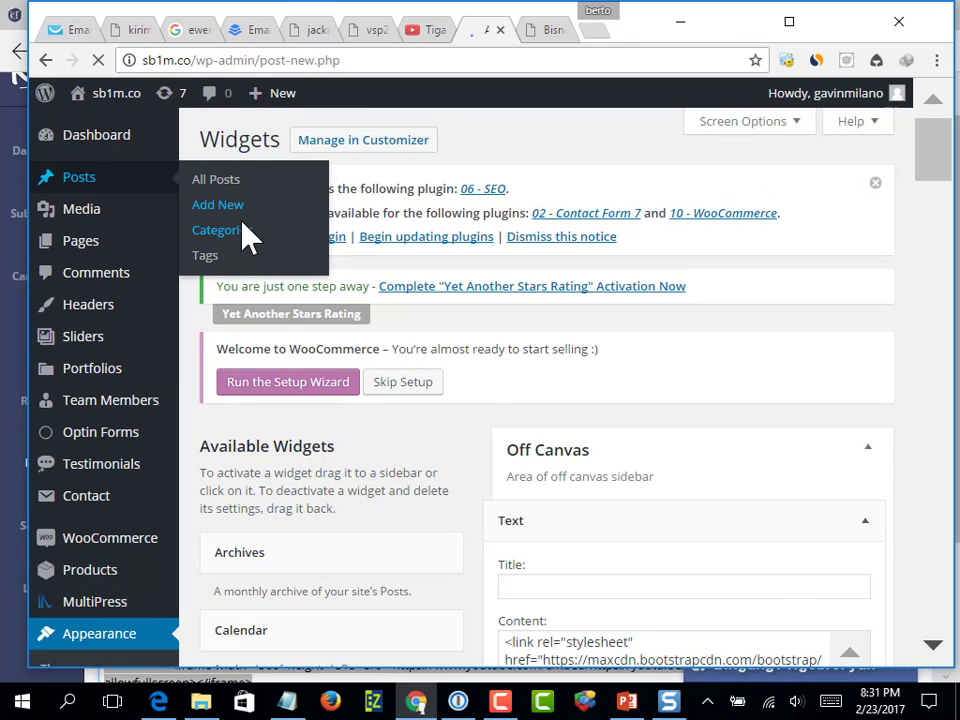
text(ok)
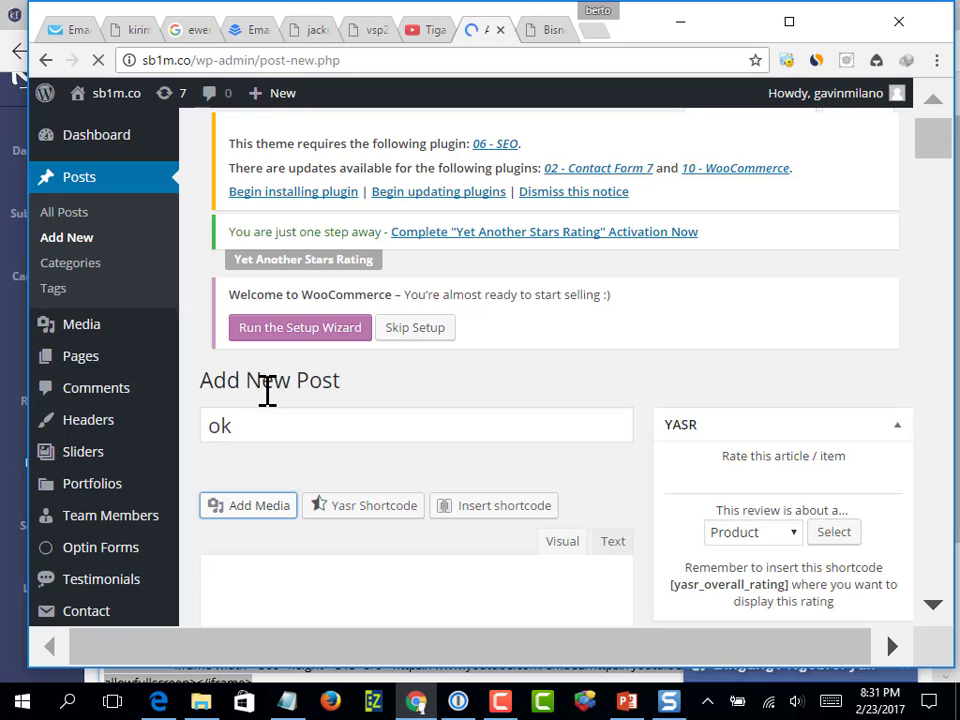
key(Tab)
key(Tab)
key(Tab)
Publish the empty 'ok' post and view it at sb1m.co/ok/.
scroll(492, 458, down, 1)
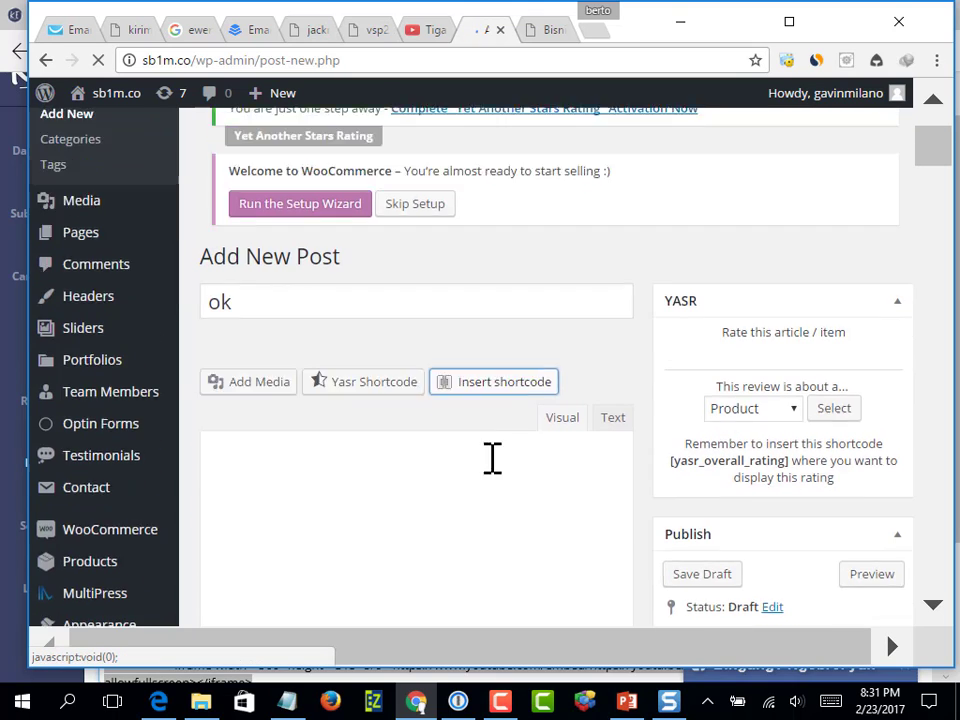
scroll(392, 422, down, 1)
click(391, 423)
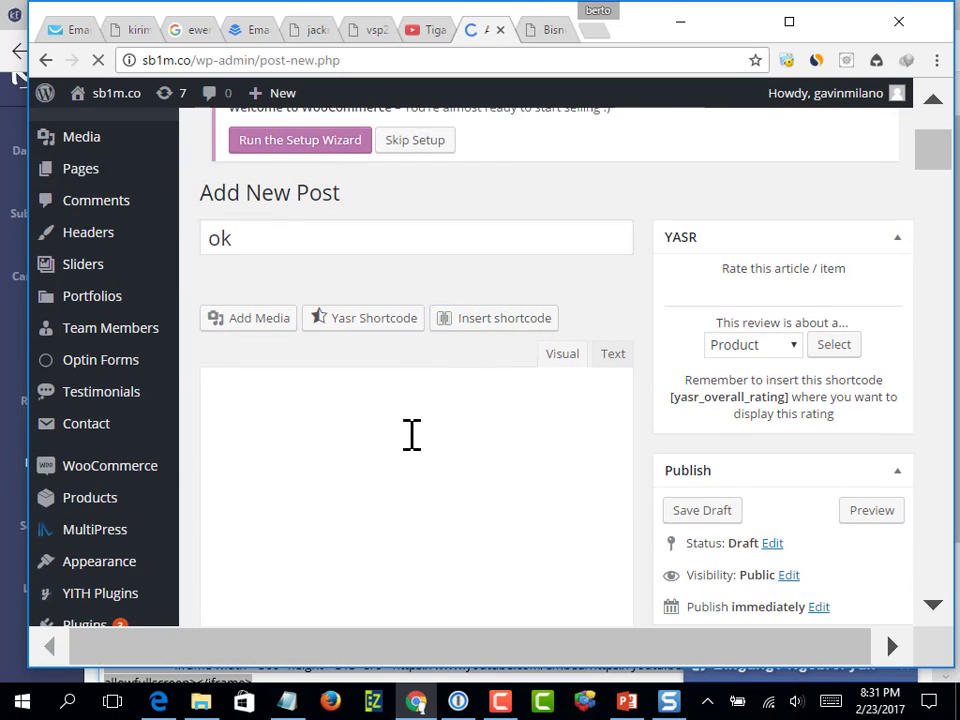
scroll(430, 460, down, 3)
scroll(400, 475, up, 3)
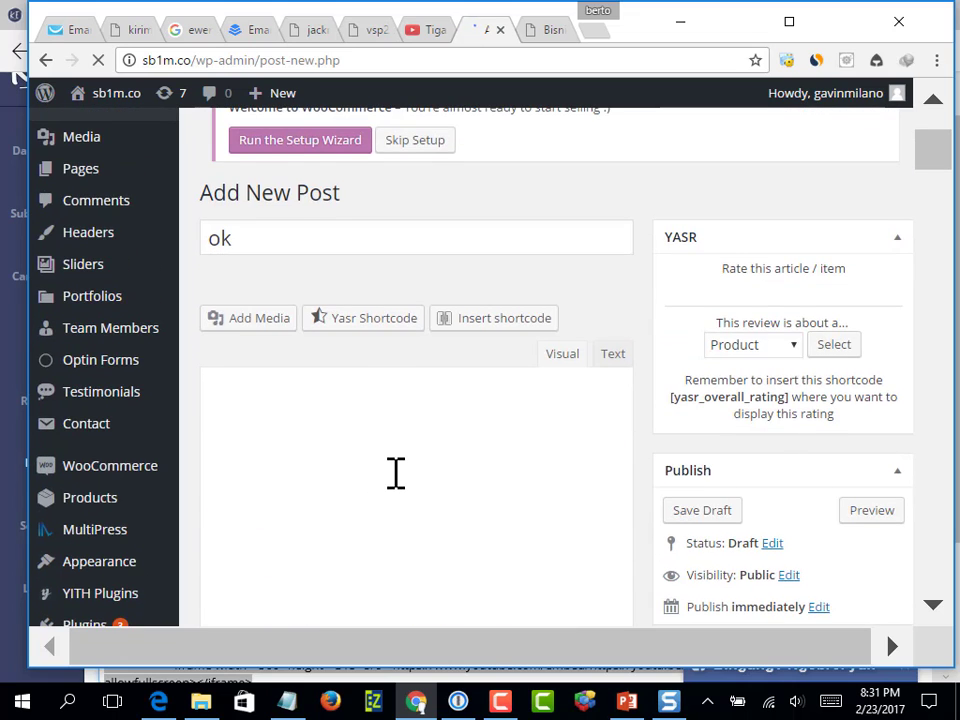
scroll(400, 469, down, 3)
scroll(580, 533, up, 3)
scroll(750, 550, down, 2)
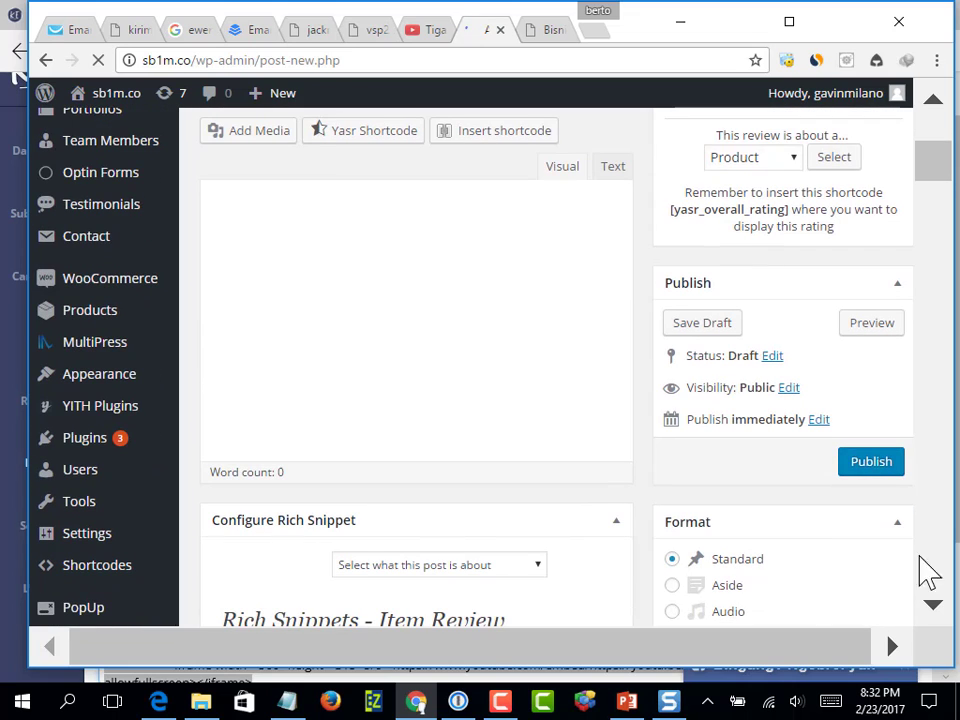
click(858, 470)
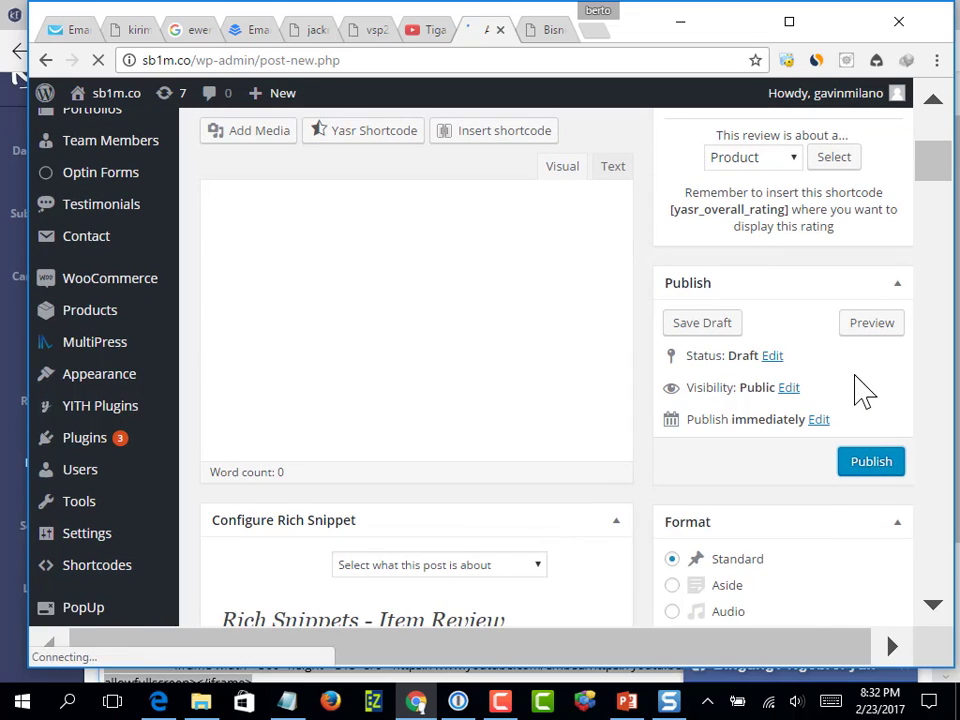
scroll(446, 285, down, 1)
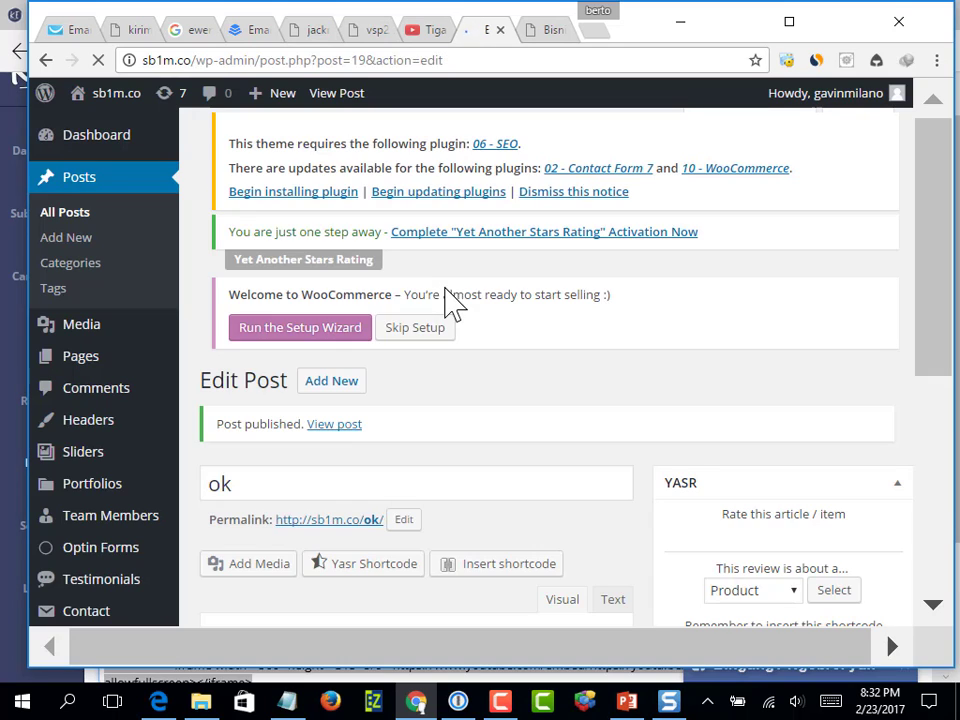
click(333, 424)
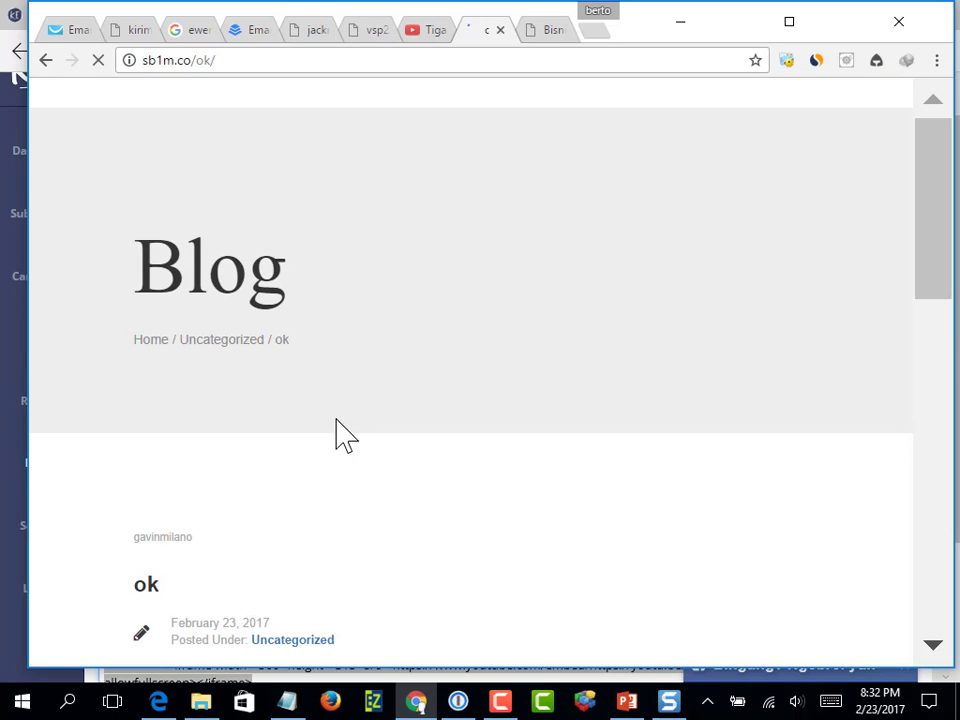
Zoom the post page out to 80% and back to 100%.
scroll(345, 435, down, 5)
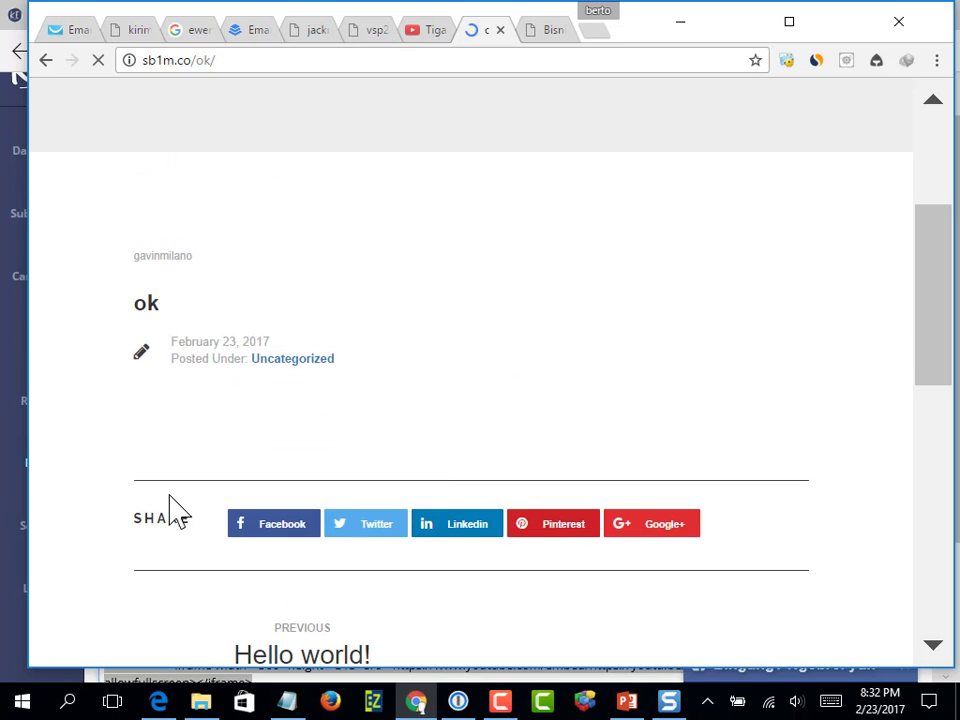
scroll(403, 579, down, 8)
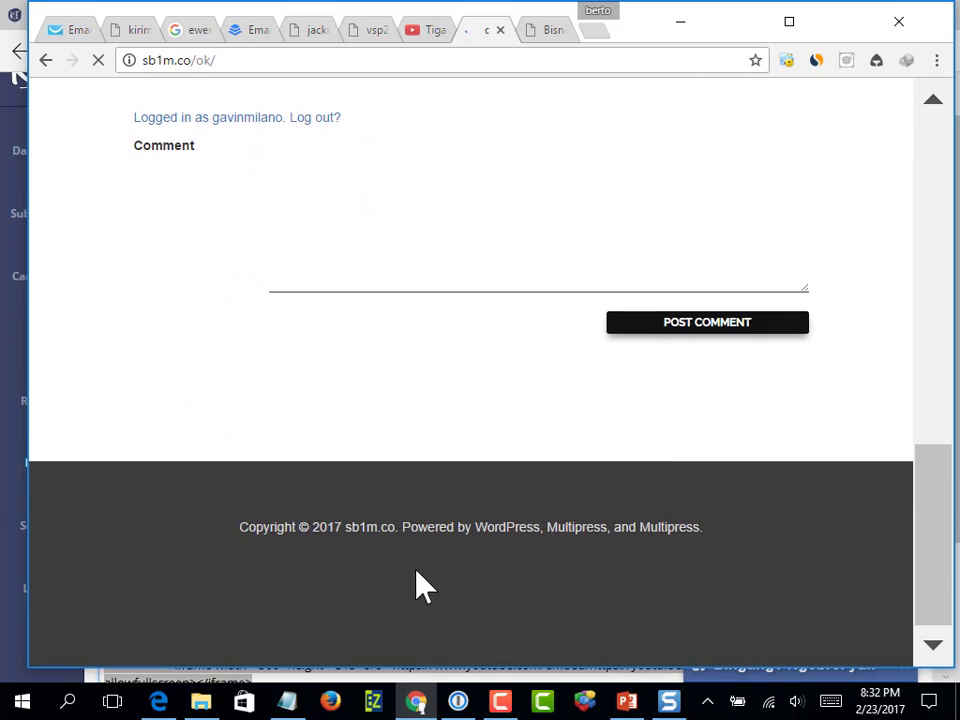
scroll(420, 585, up, 5)
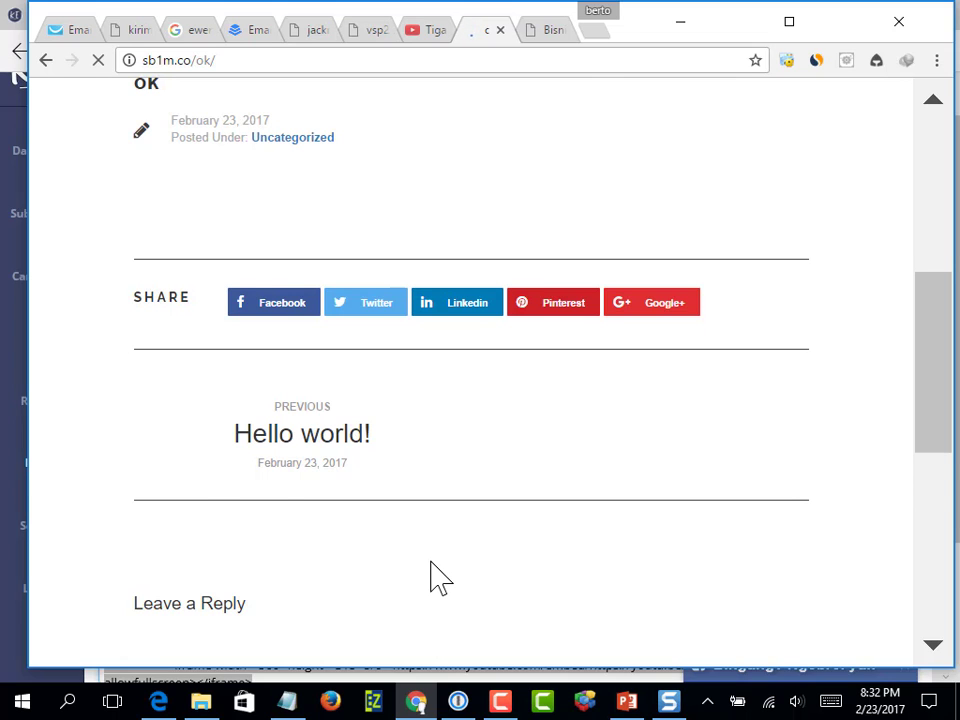
key(ctrl+minus)
key(ctrl+minus)
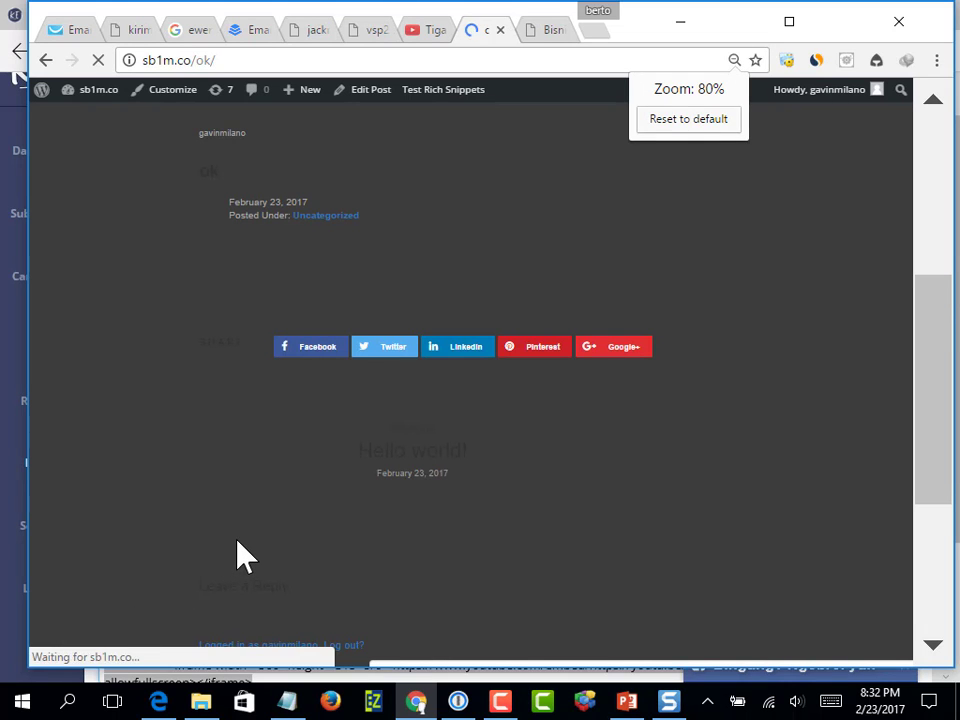
key(ctrl+plus)
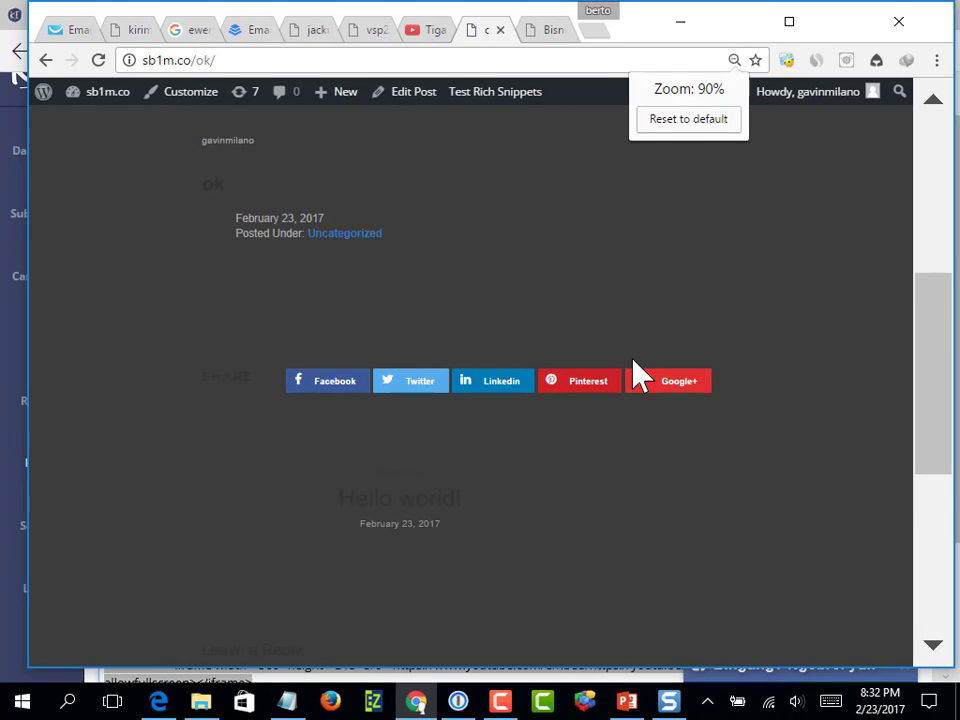
key(ctrl+plus)
Open the sb1m.co home page from the logo, briefly checking the Kirim.Email form page.
scroll(911, 279, up, 5)
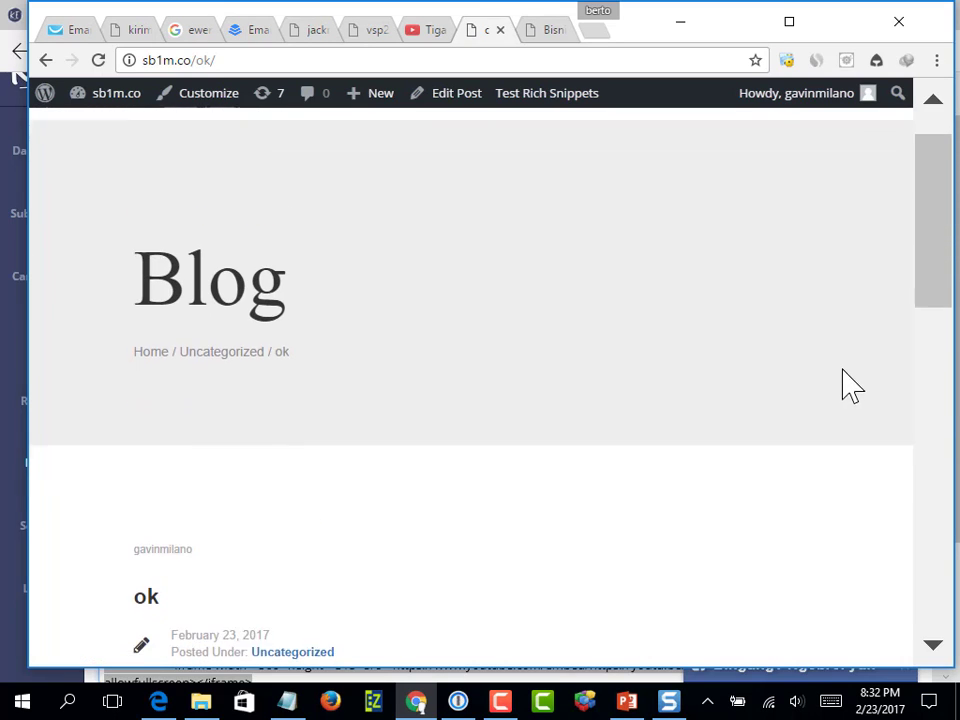
scroll(842, 385, up, 1)
click(218, 157)
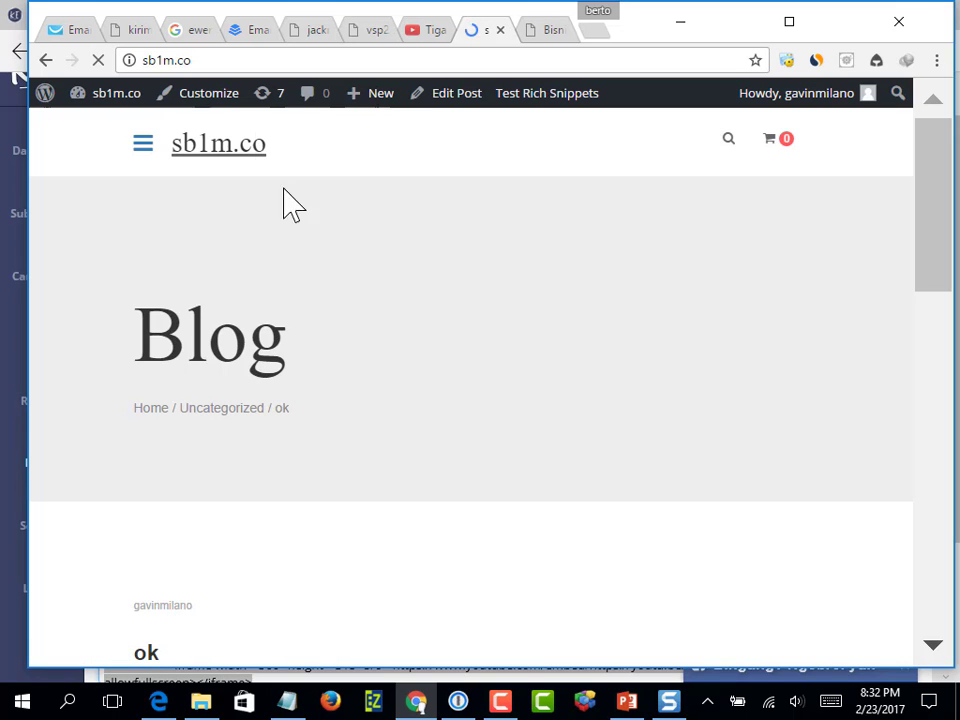
click(157, 700)
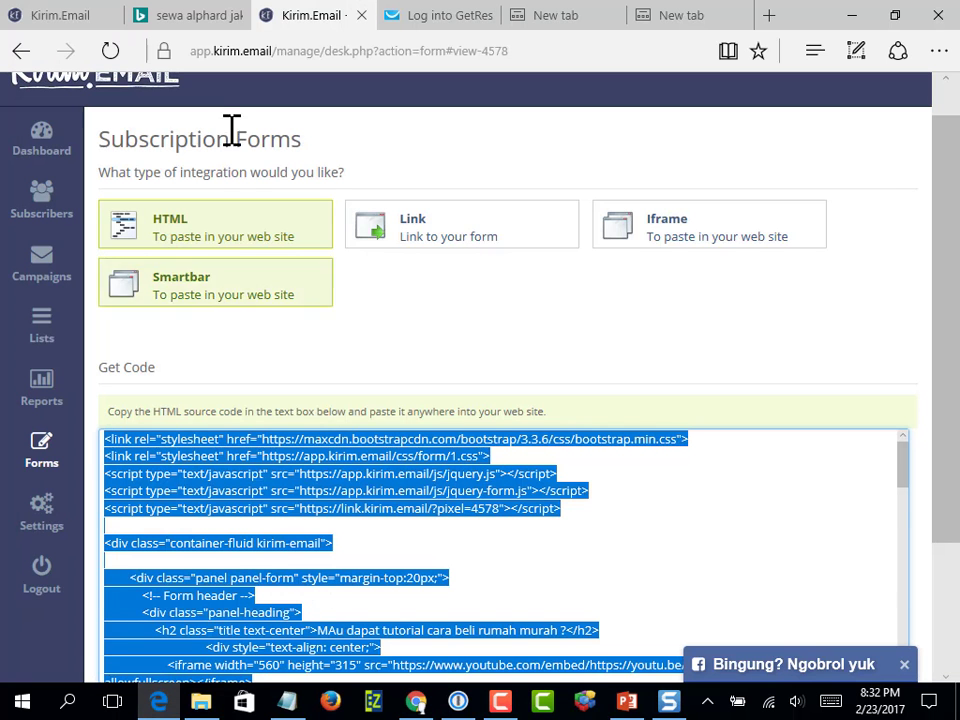
click(418, 704)
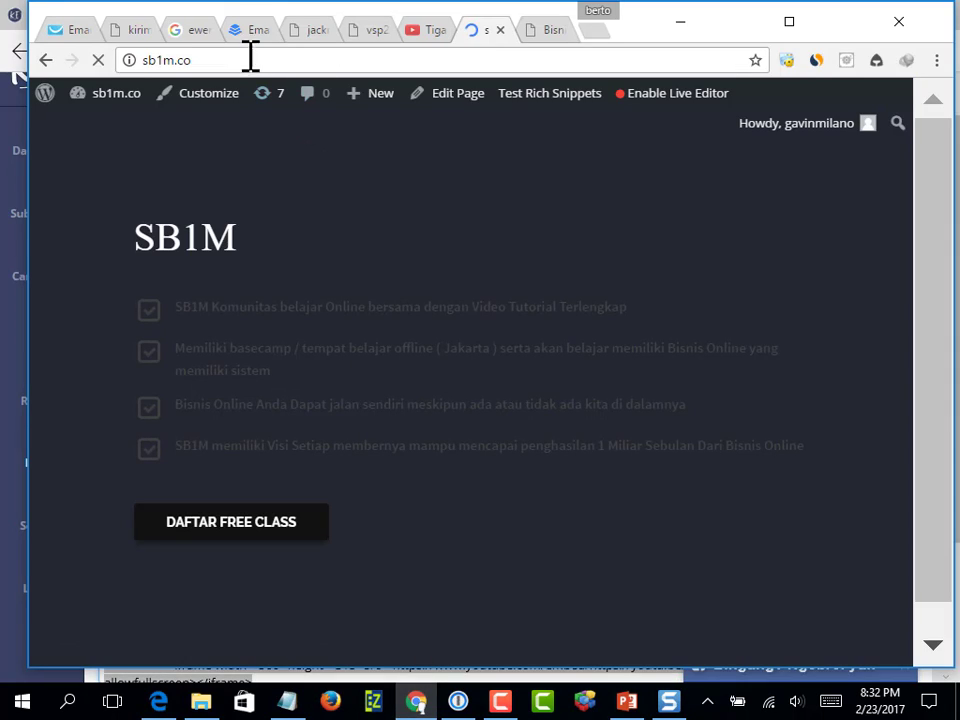
Switch to the 'kirim' tab and scroll the sb1mclass.net/kirimemail tutorial down to the email-sending section.
click(136, 30)
scroll(422, 407, down, 15)
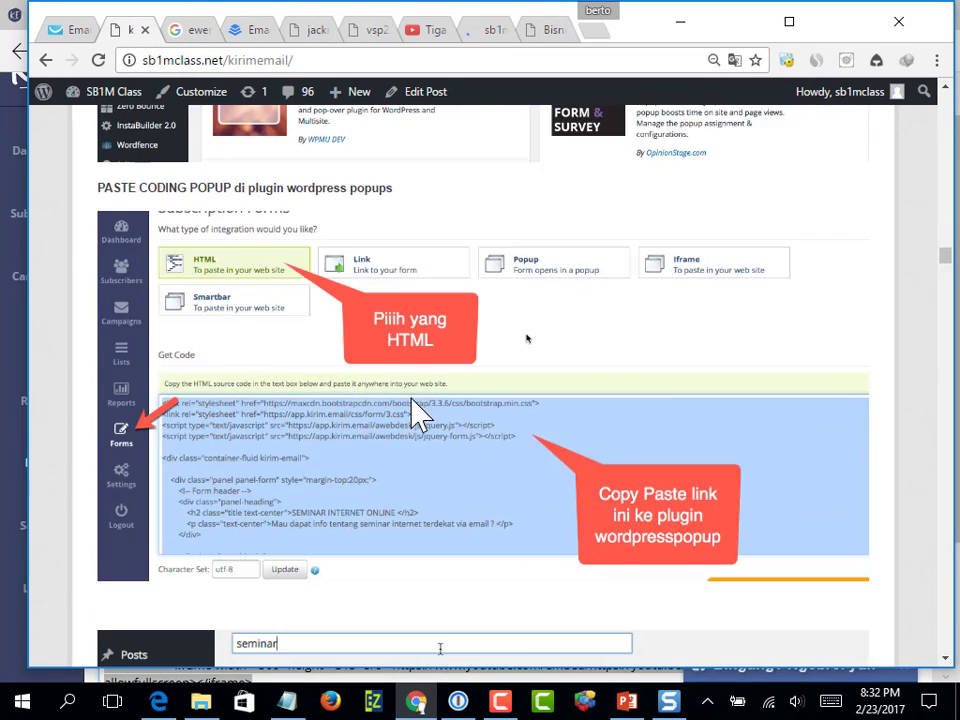
scroll(425, 410, down, 3)
scroll(422, 412, up, 3)
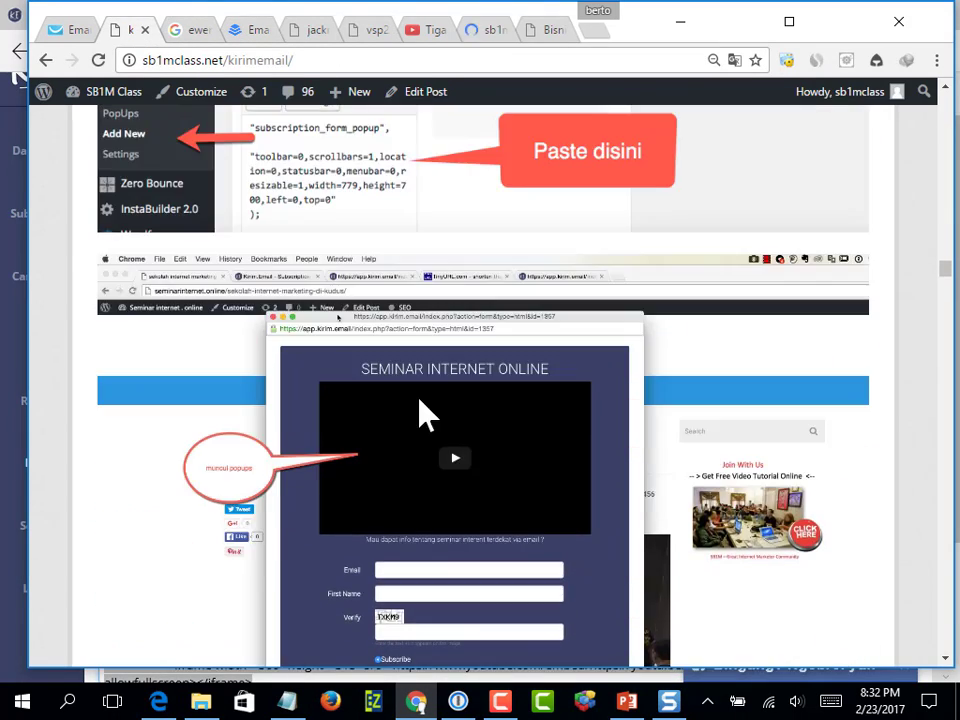
scroll(422, 410, down, 1)
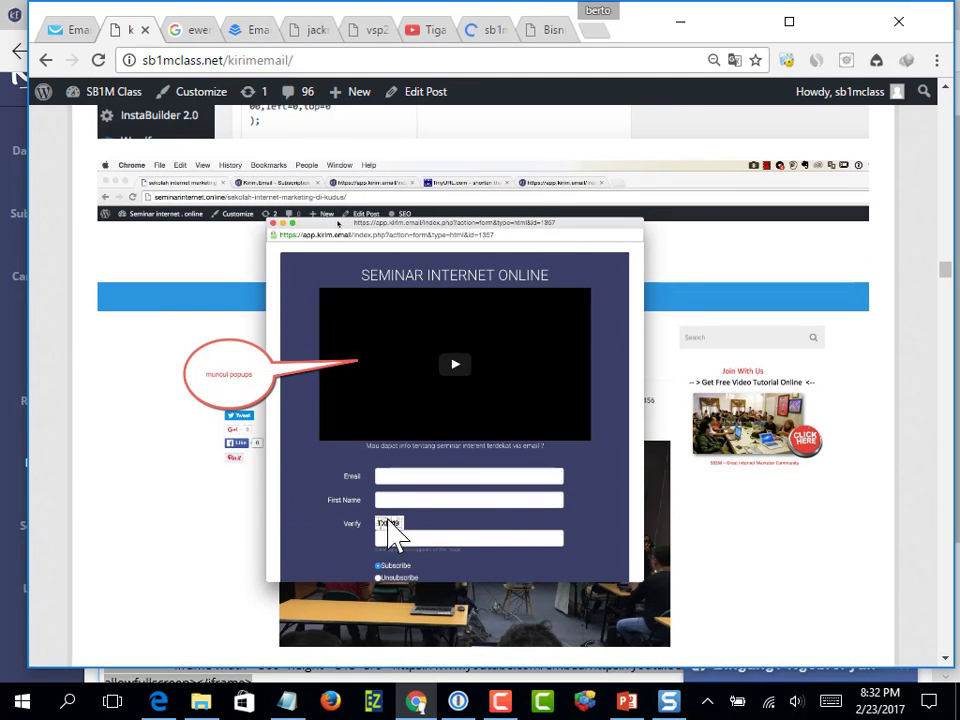
scroll(306, 508, down, 3)
scroll(316, 510, down, 7)
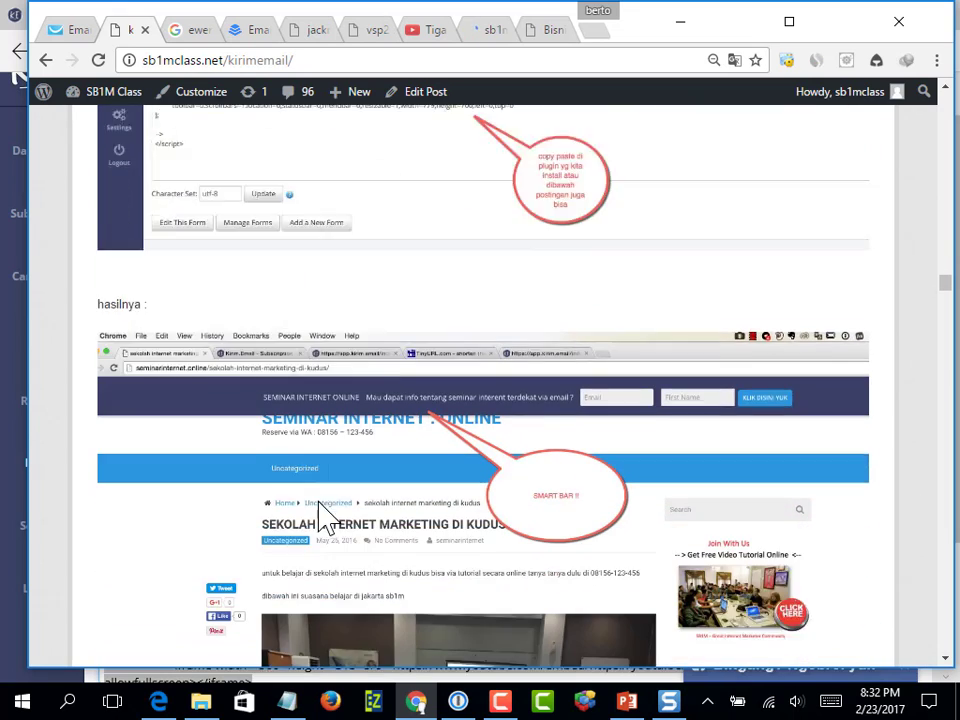
scroll(326, 516, down, 3)
scroll(332, 512, up, 6)
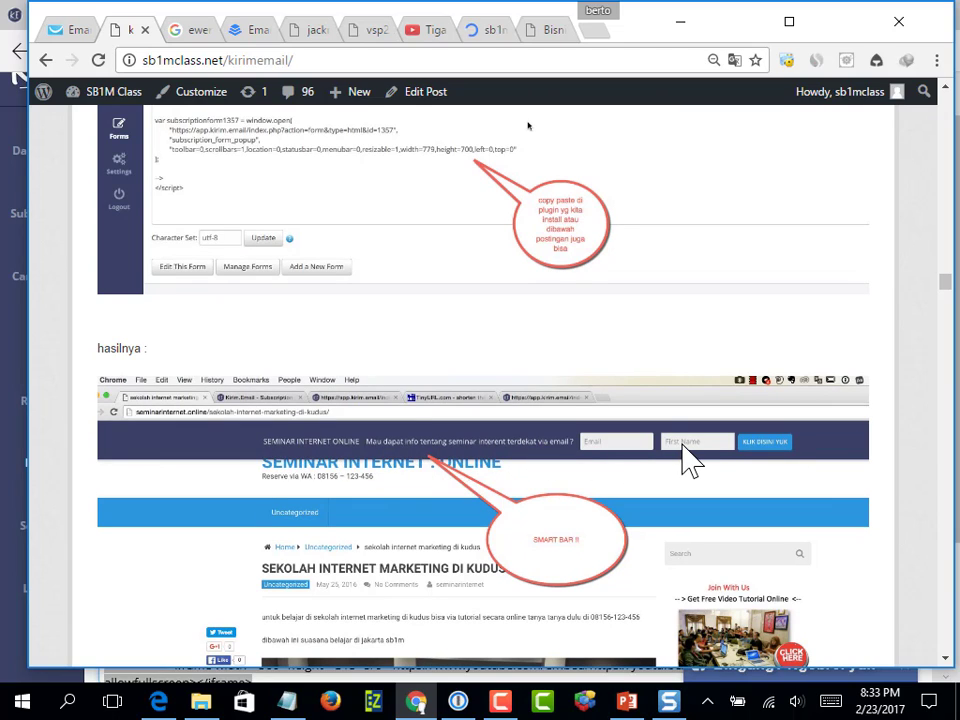
scroll(690, 460, down, 10)
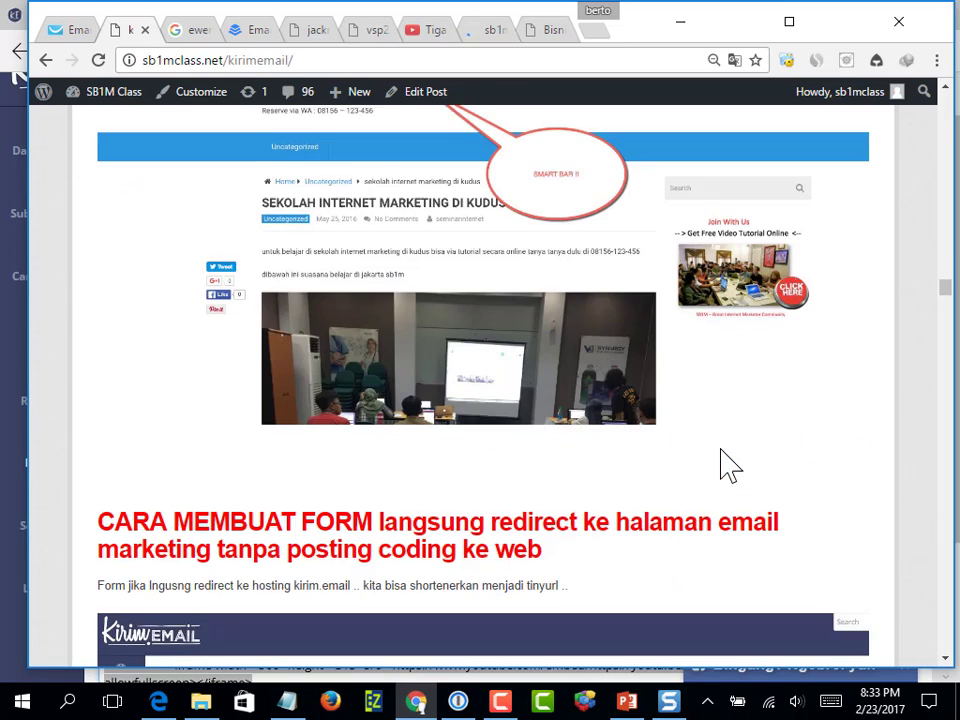
scroll(727, 468, down, 5)
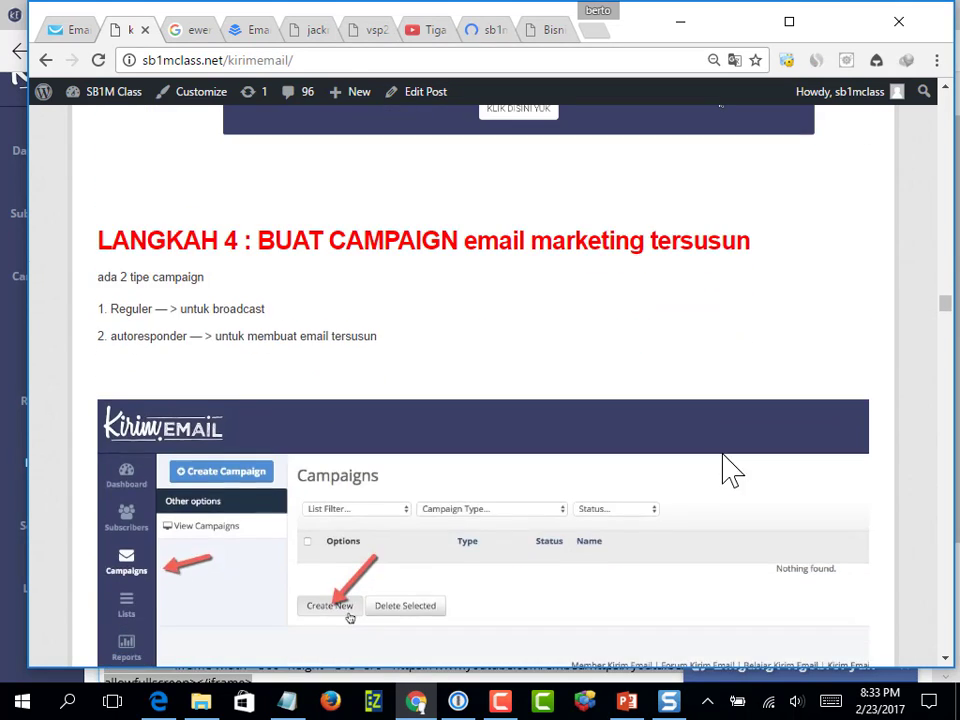
scroll(727, 468, up, 4)
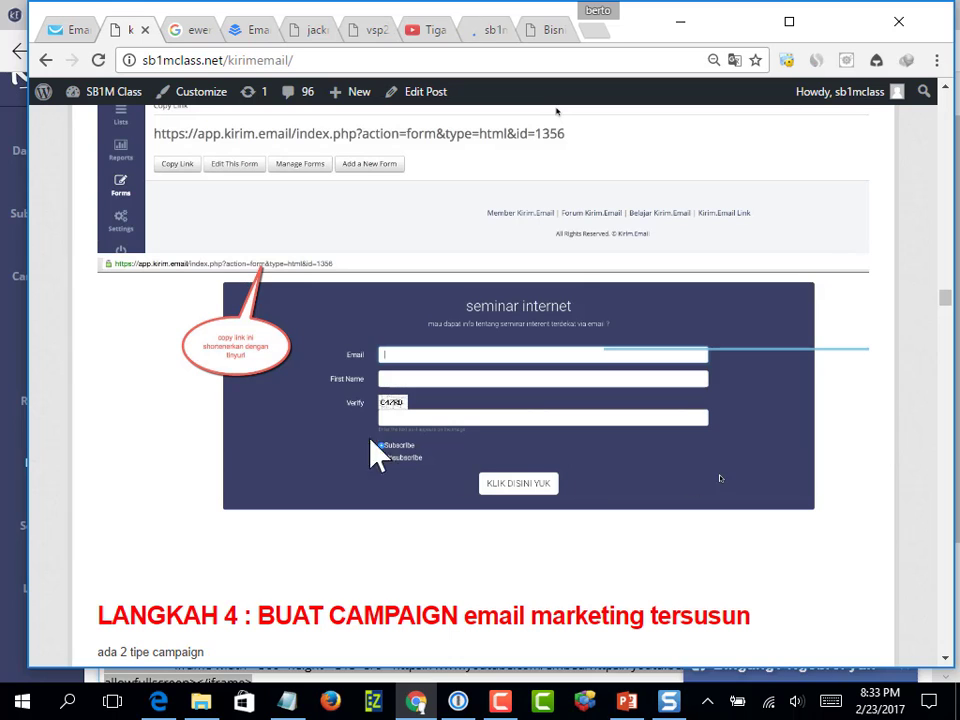
scroll(535, 440, down, 5)
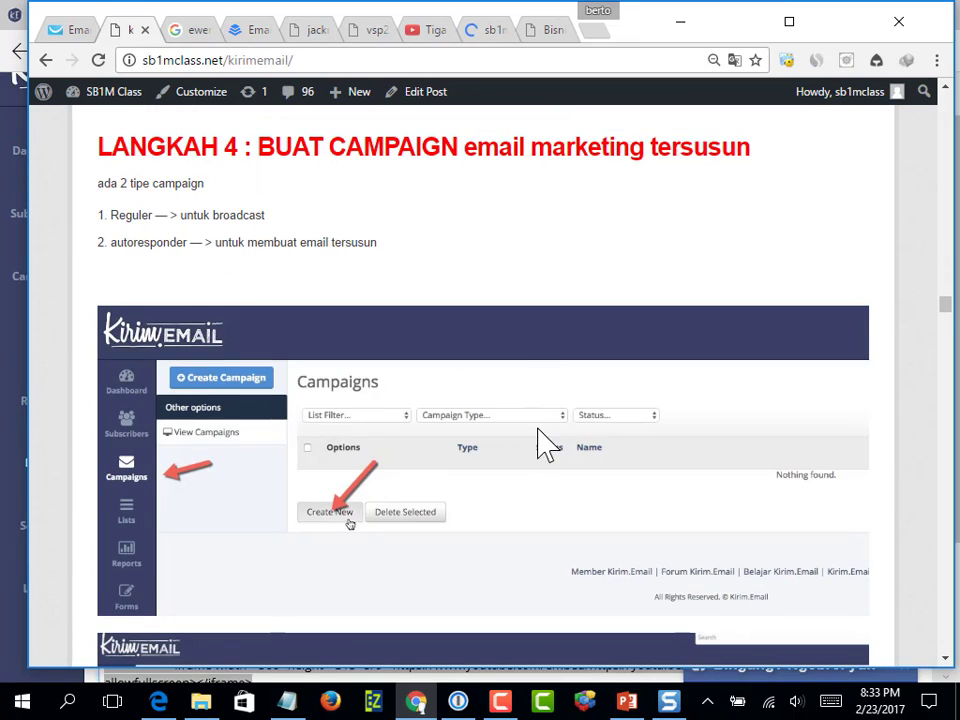
scroll(545, 445, down, 14)
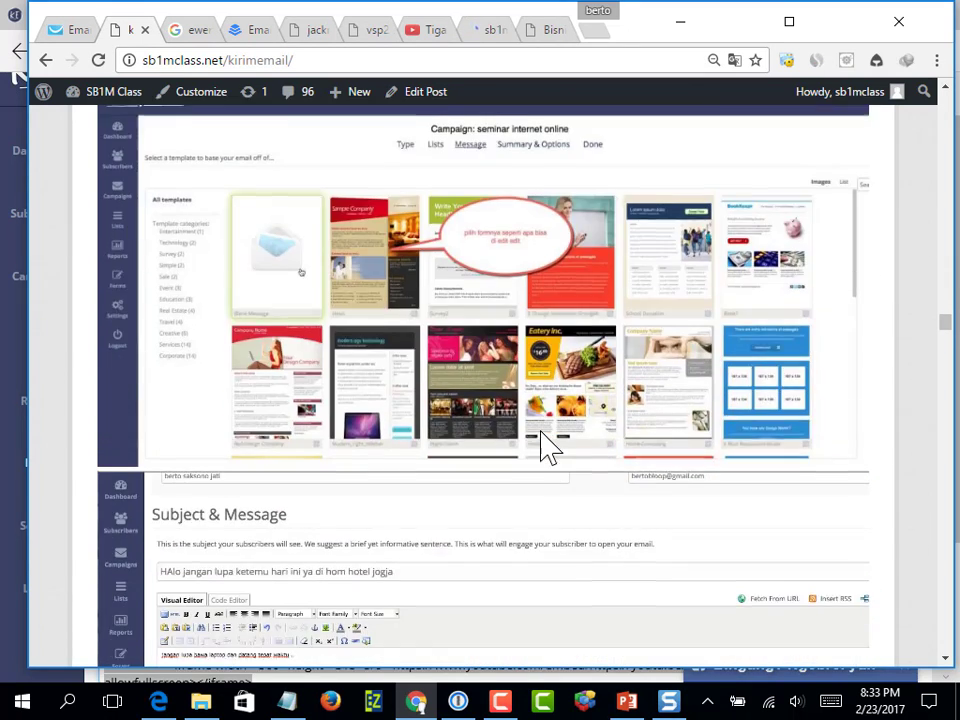
scroll(545, 445, down, 10)
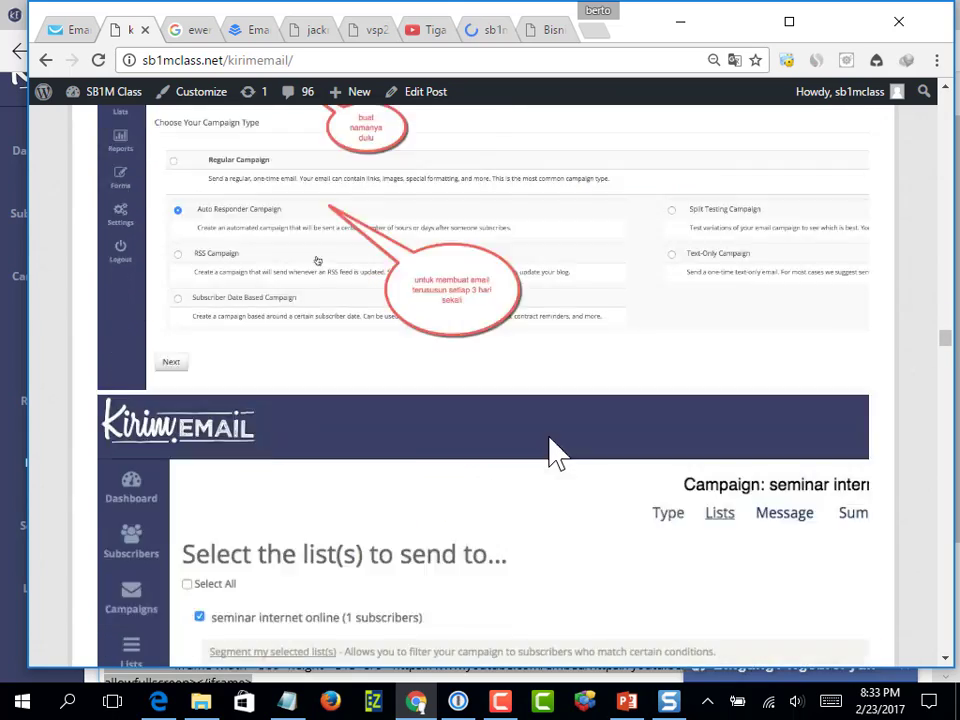
scroll(557, 453, down, 12)
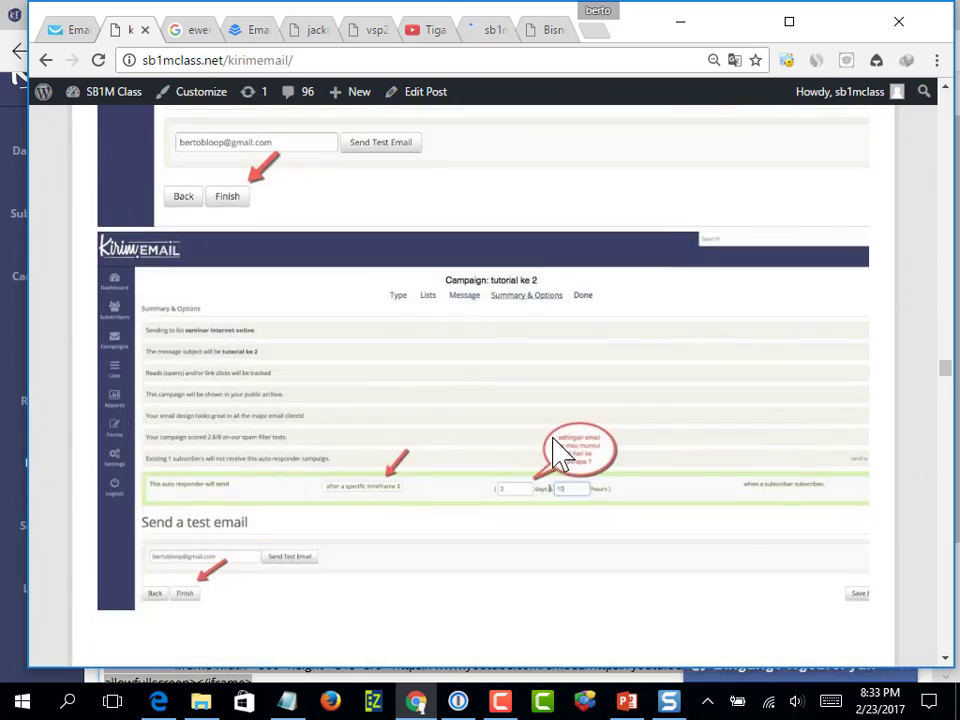
scroll(555, 450, down, 12)
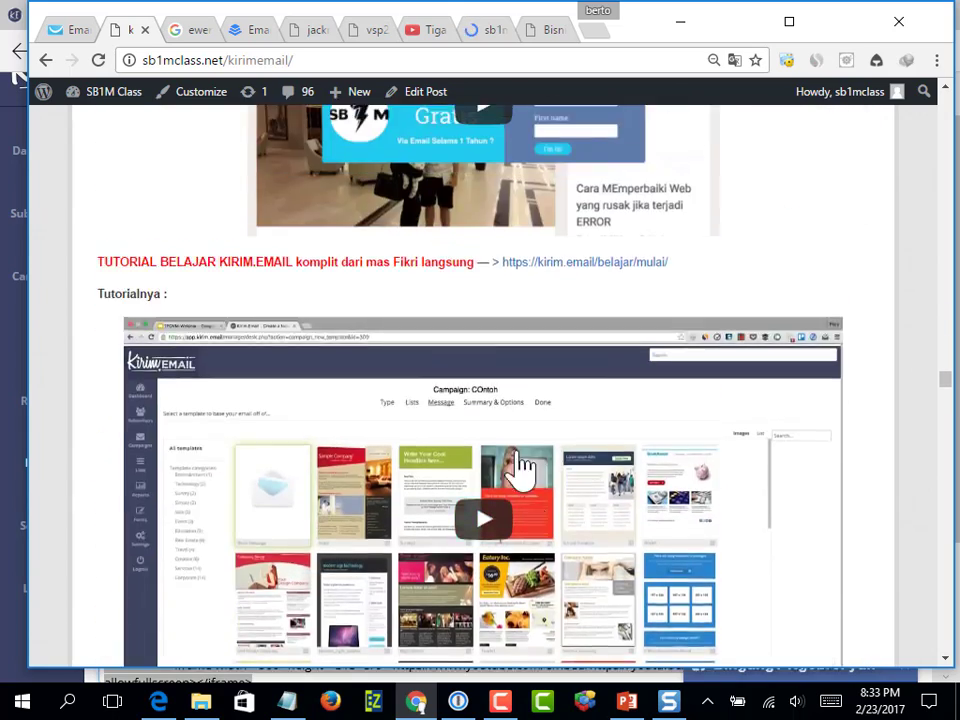
scroll(615, 315, down, 10)
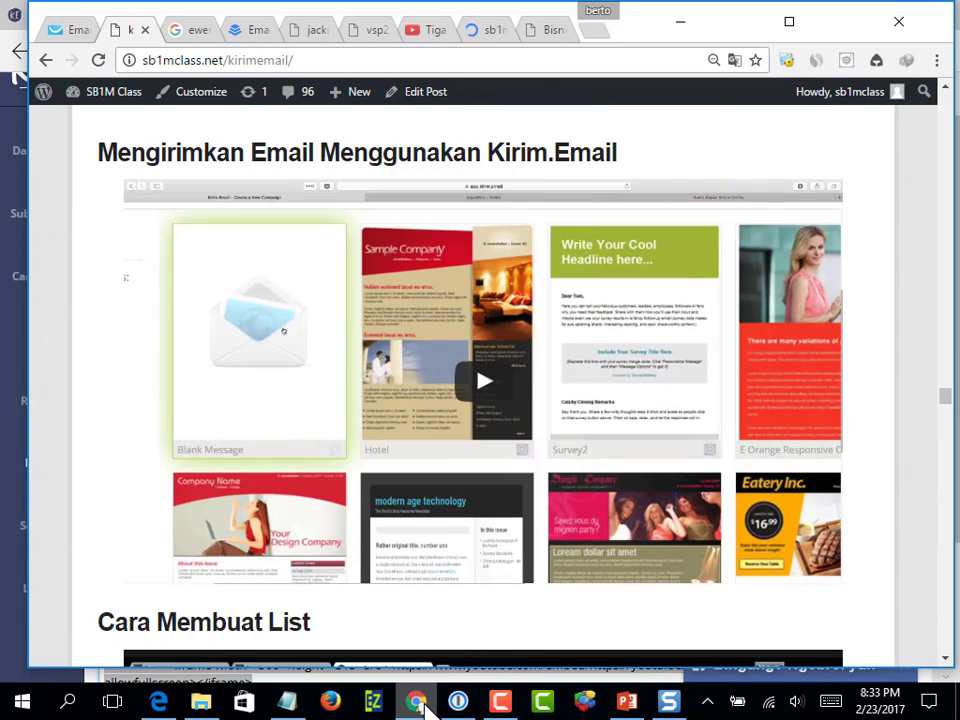
Review the Get Code embed HTML for form 4578 in Edge, then try opening Campaigns.
click(158, 703)
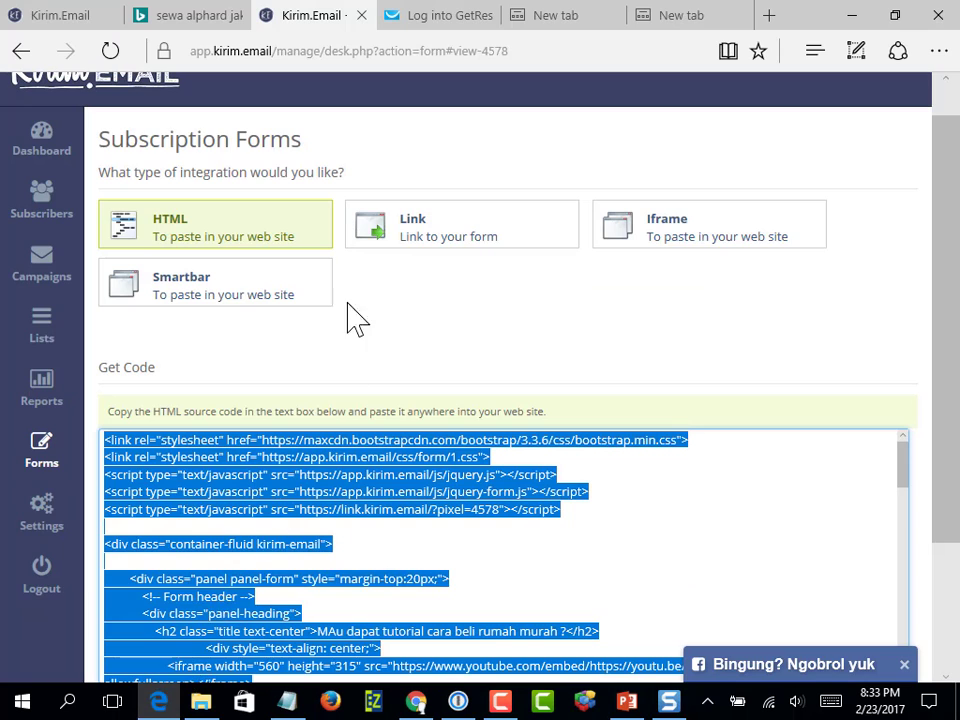
scroll(360, 350, down, 6)
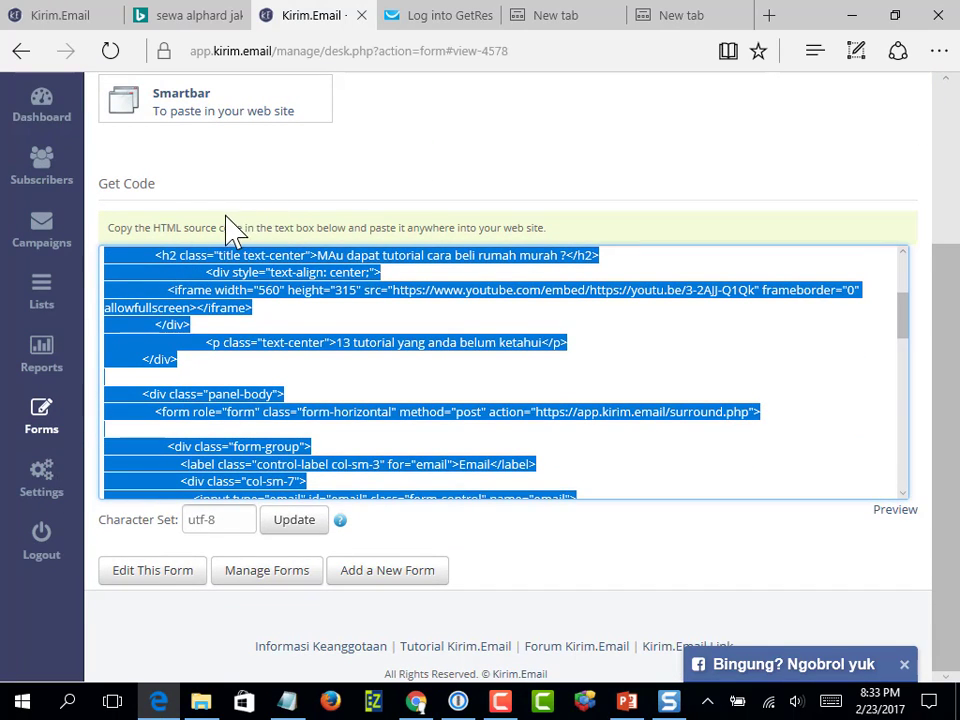
click(58, 238)
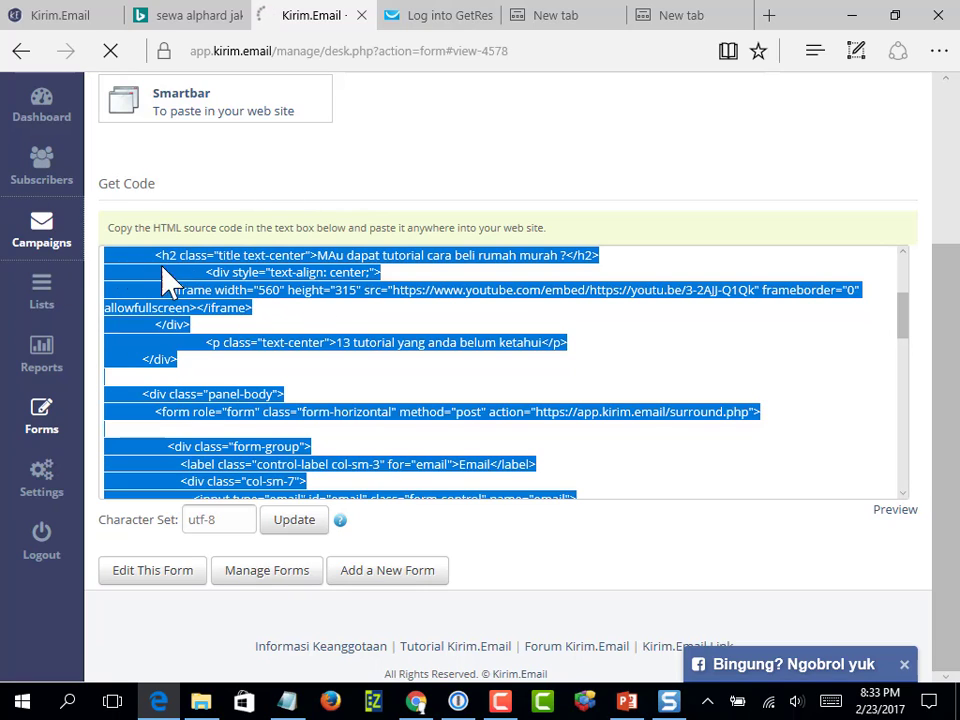
click(42, 250)
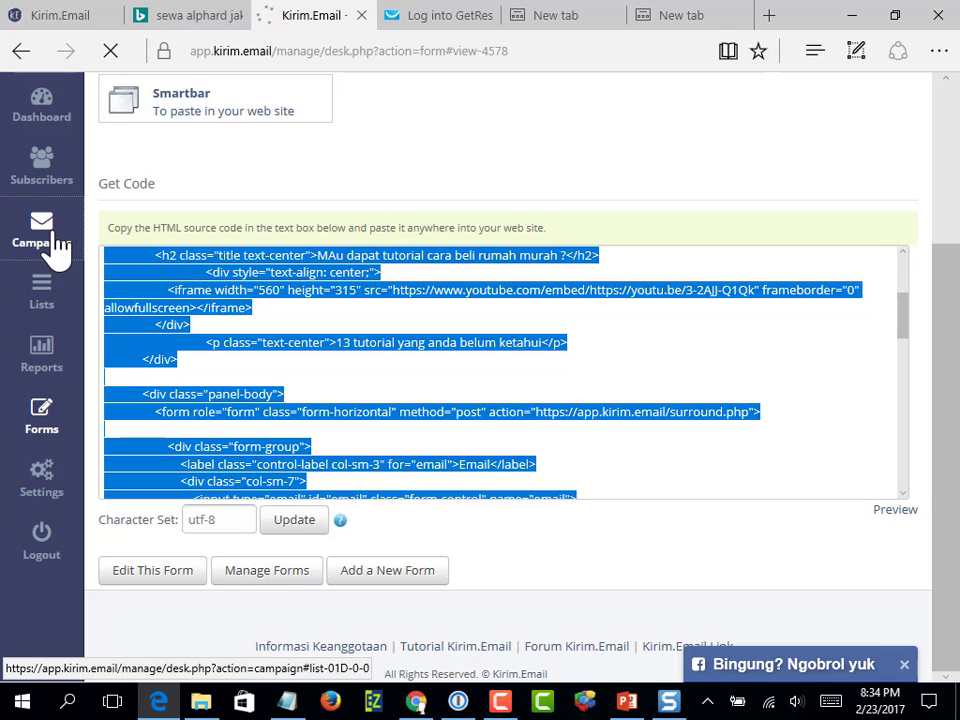
Search the web for 'cara membebaskan tanah' in a new Edge tab.
click(764, 15)
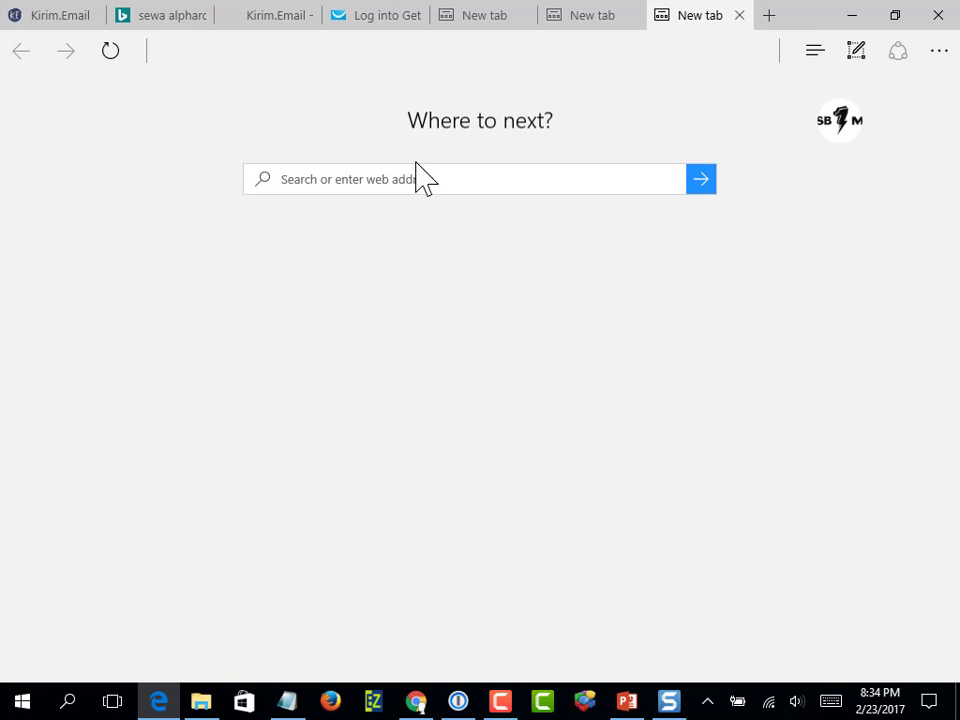
text(cara)
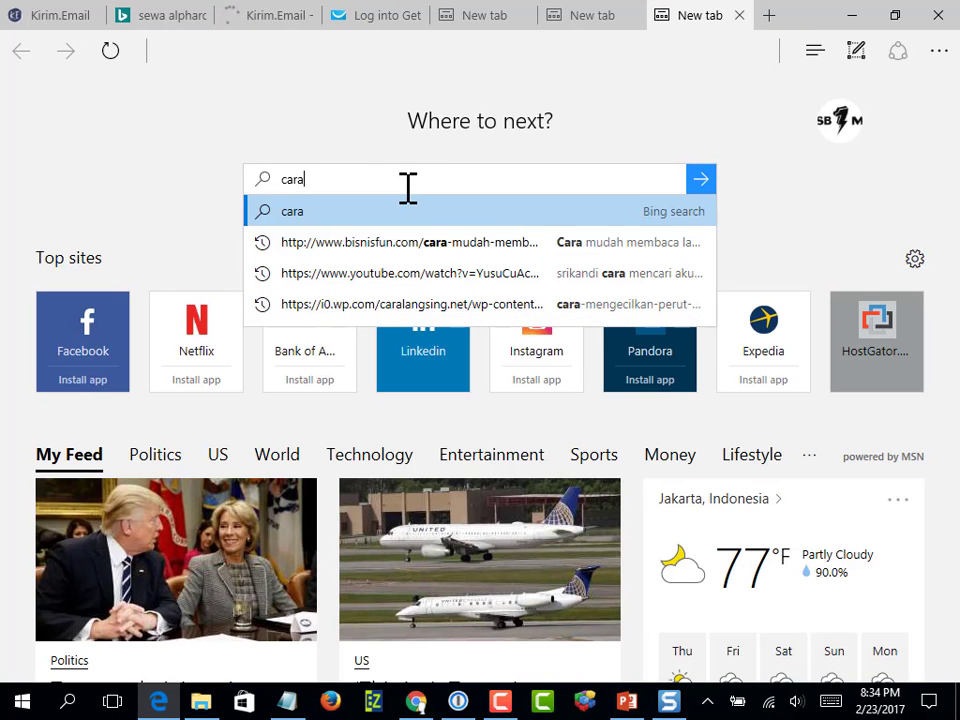
text(memb)
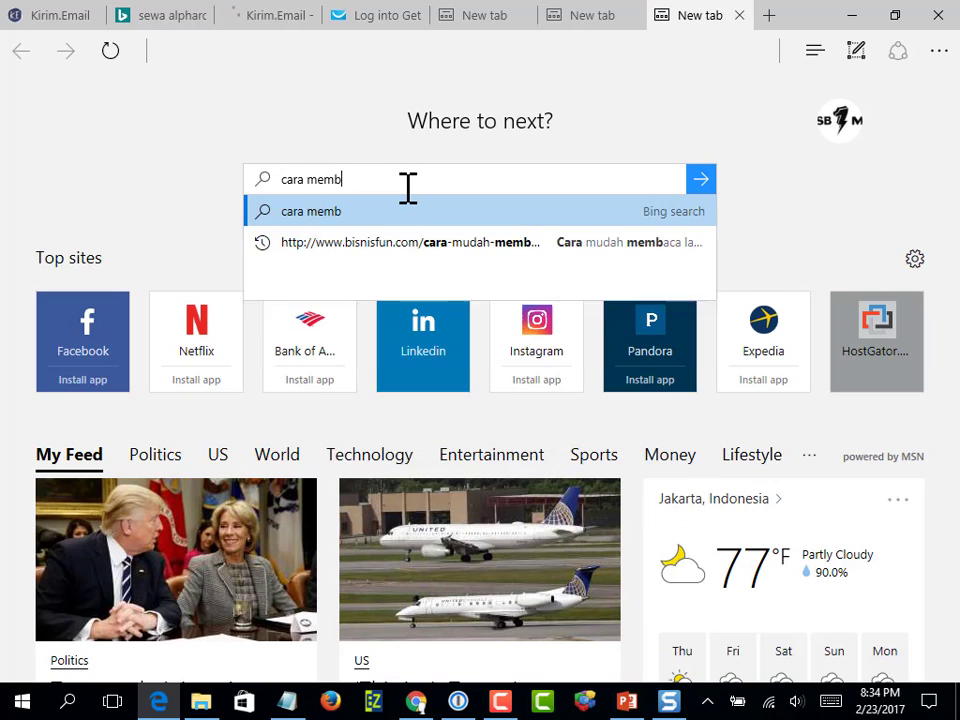
text(ebaskan tanah)
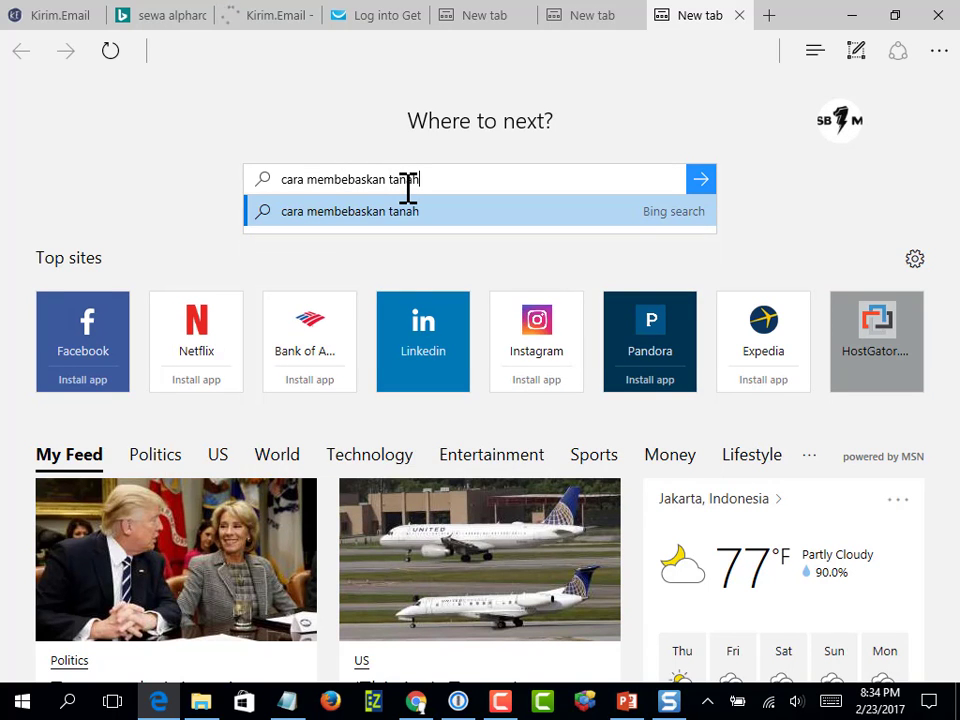
key(Return)
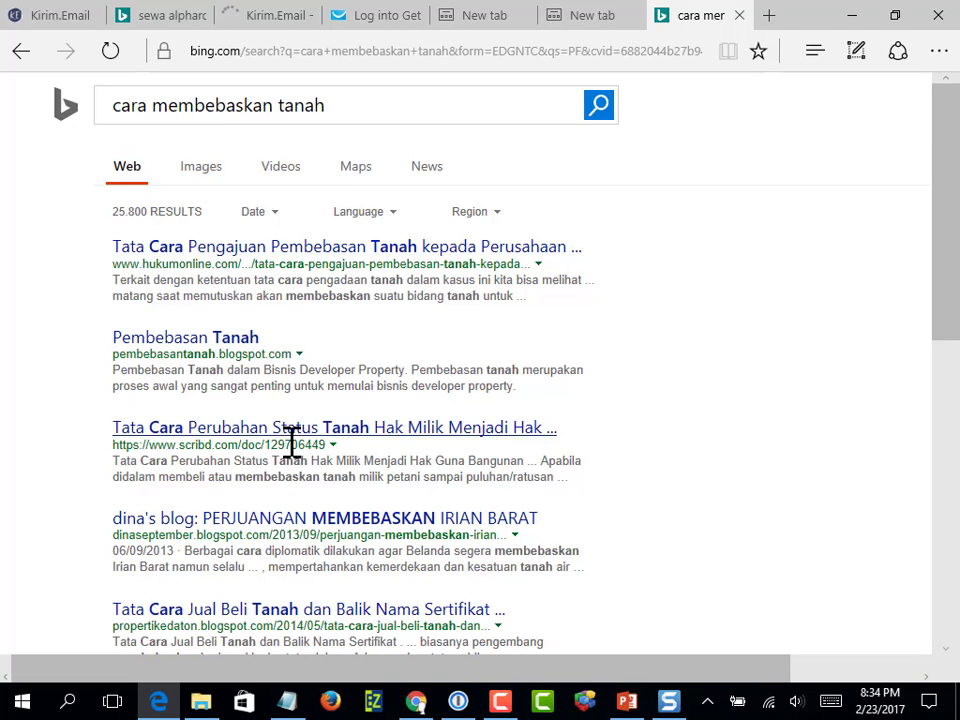
Read the Scribd document 'Tata Cara Perubahan Status Tanah Hak Milik Menjadi Hak Guna Bangunan'.
click(395, 430)
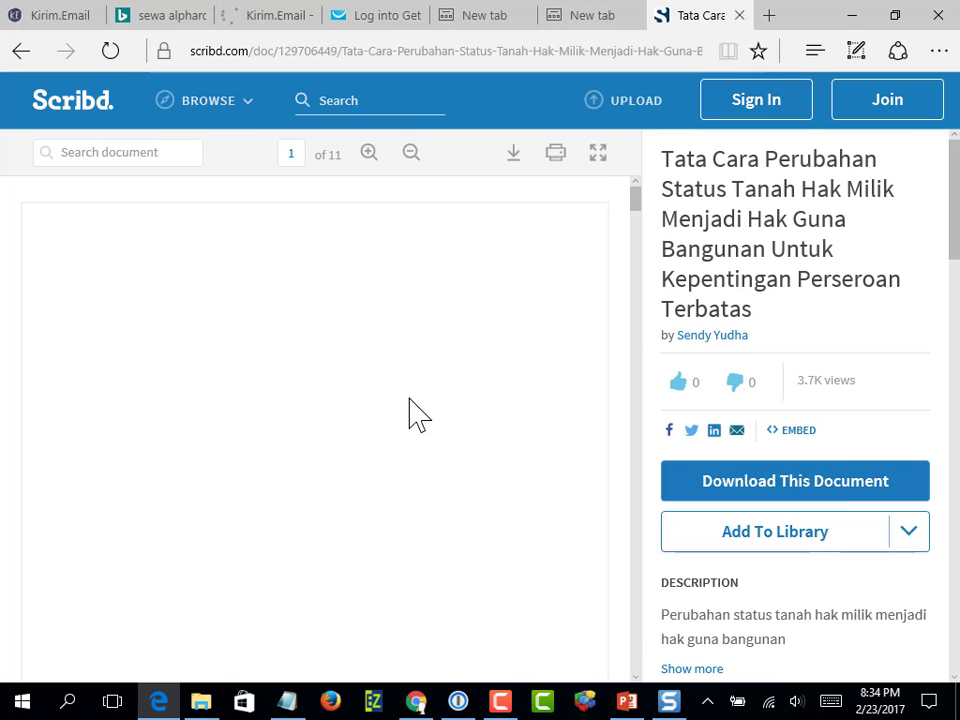
scroll(424, 535, down, 2)
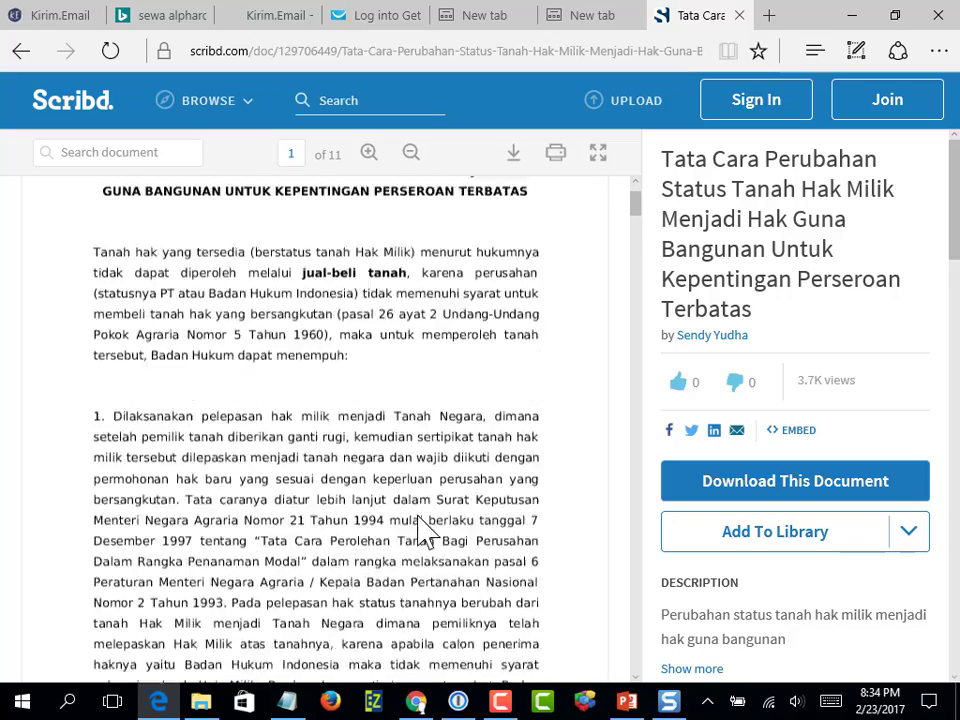
scroll(424, 535, down, 10)
scroll(429, 536, up, 8)
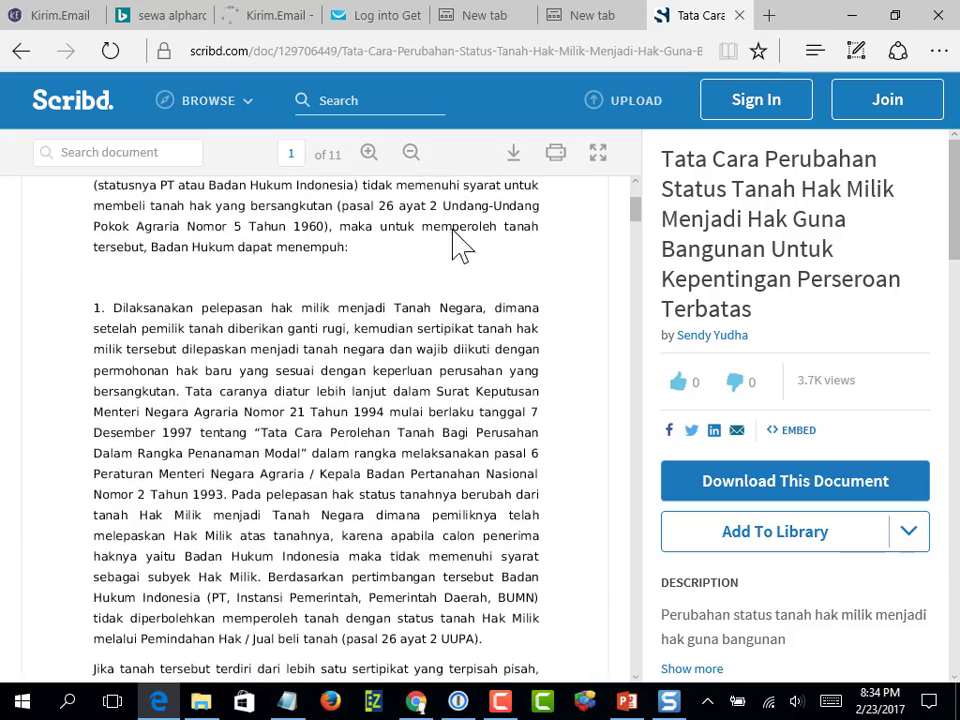
scroll(493, 242, down, 3)
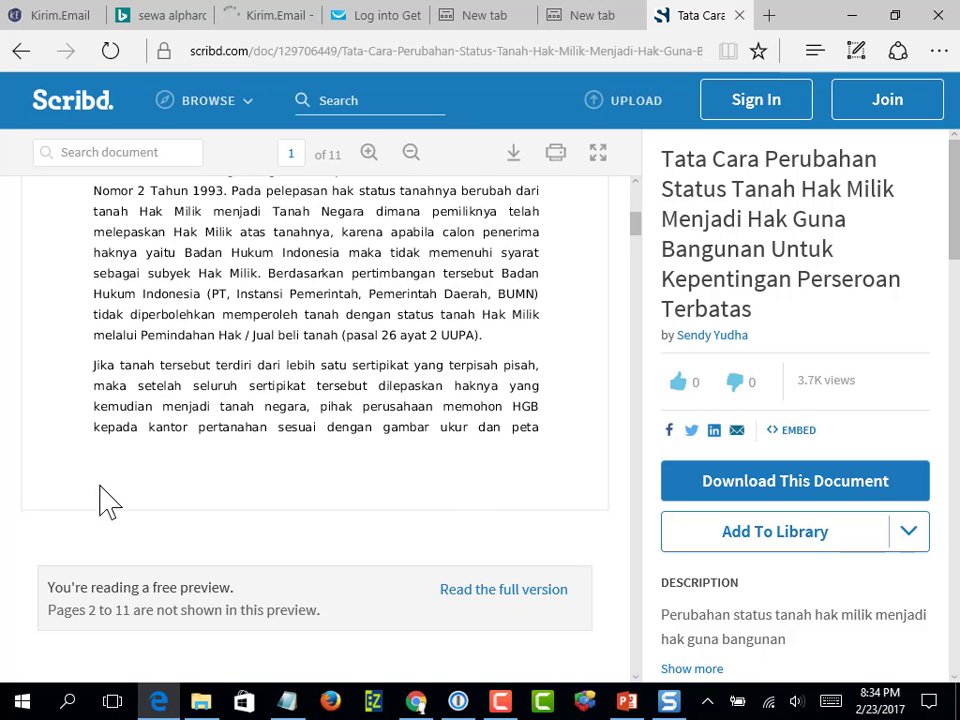
View the form's Get Code HTML, then bring the Chrome tutorial page forward.
click(600, 28)
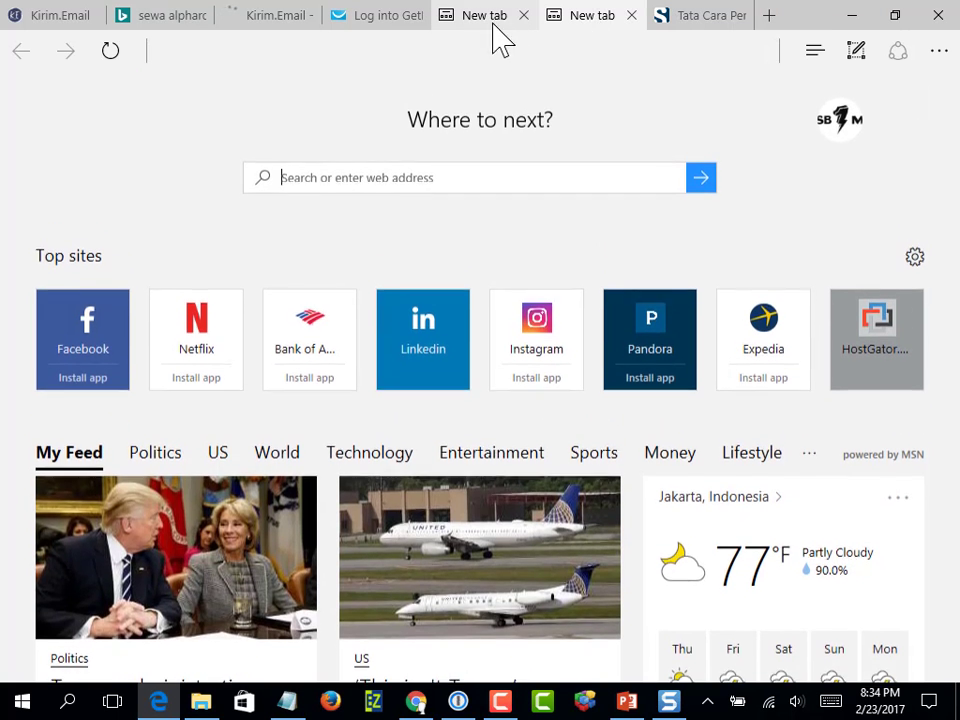
click(493, 20)
click(277, 18)
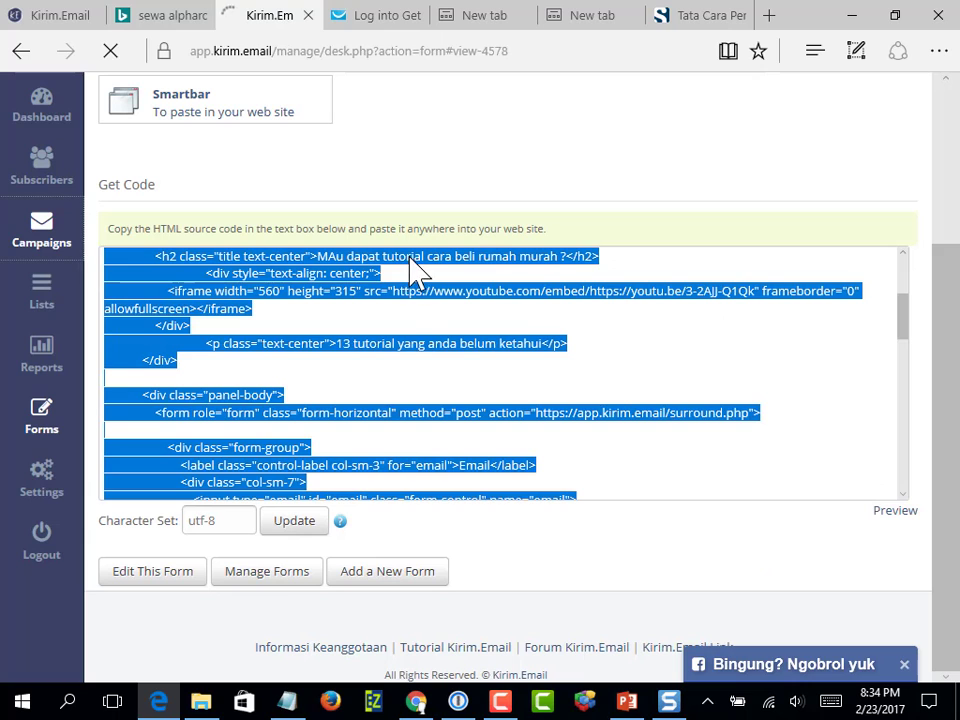
click(418, 704)
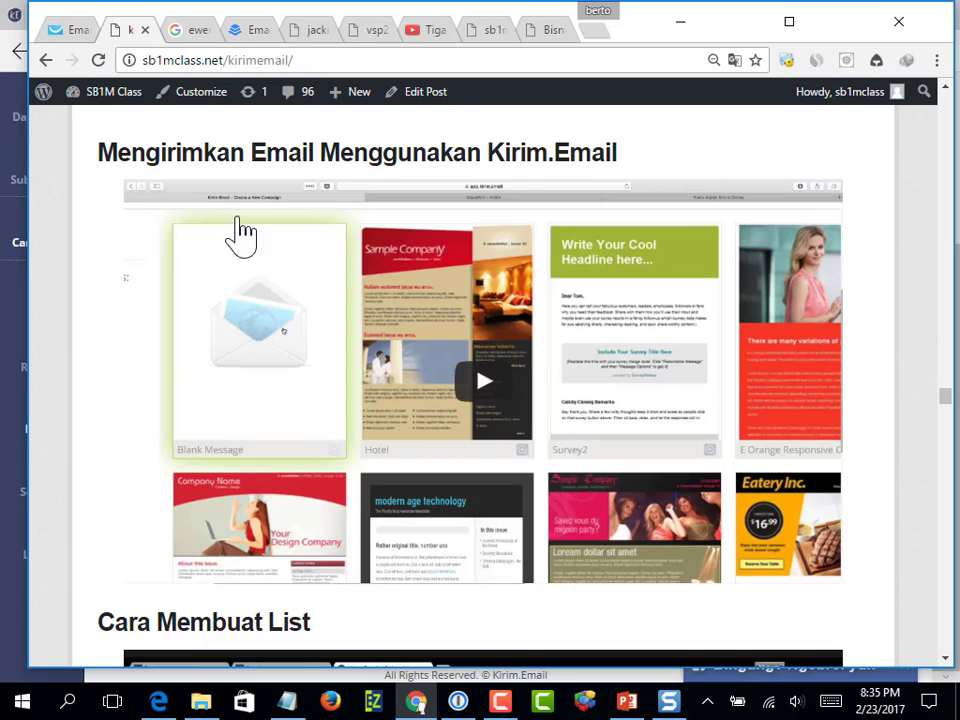
Scroll through the sb1mclass.net/kirimemail post's sections and Kirim.Email tutorial videos.
scroll(125, 420, down, 2)
scroll(130, 422, up, 2)
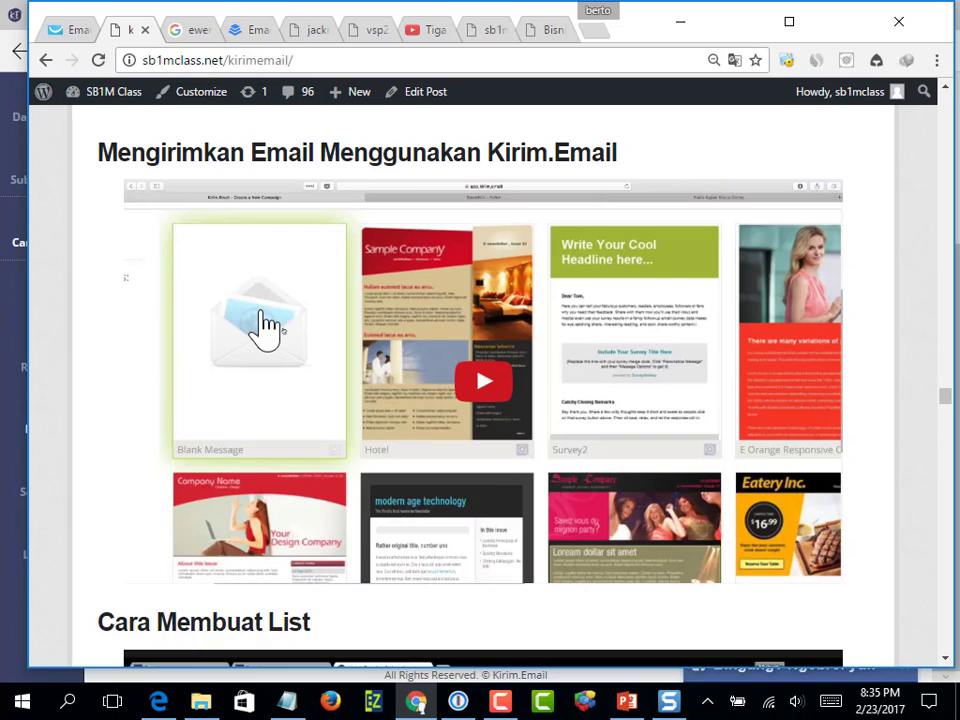
scroll(175, 385, down, 7)
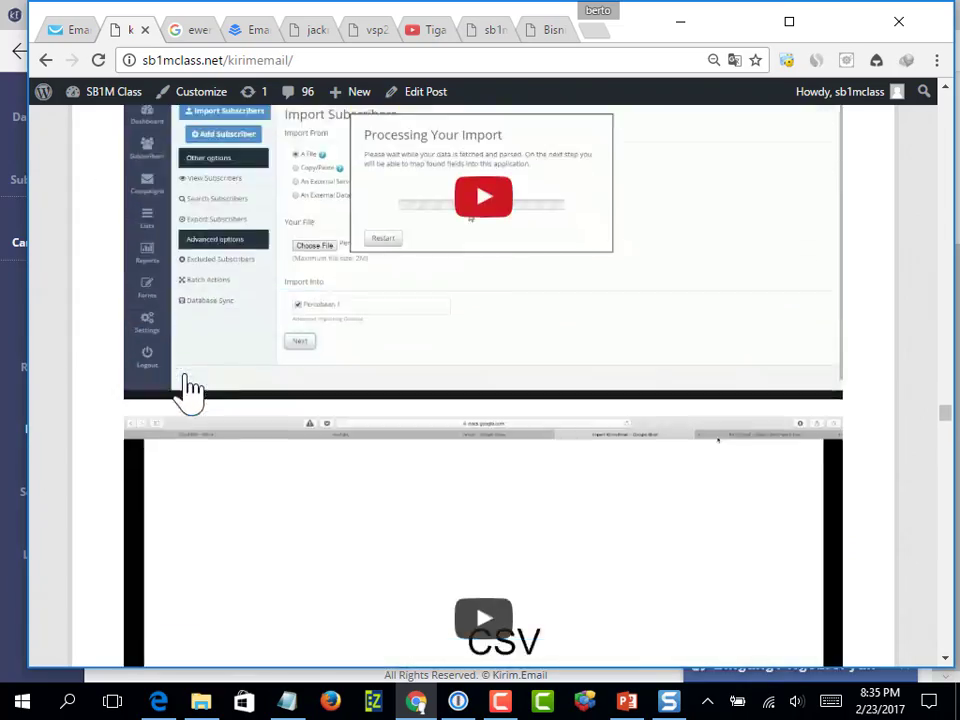
scroll(200, 390, down, 10)
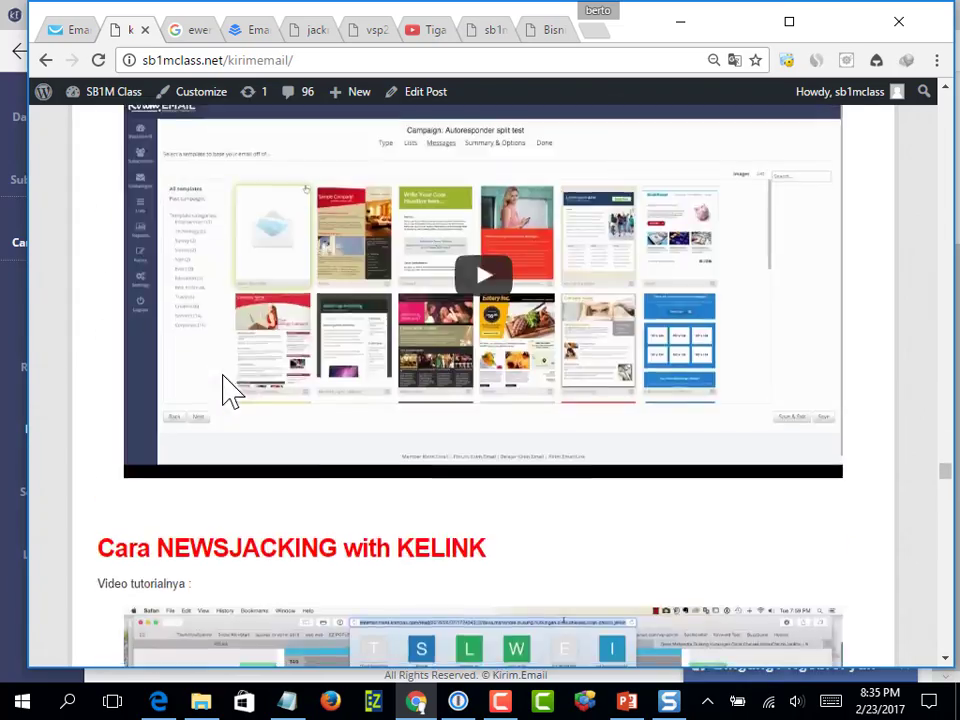
scroll(235, 395, down, 15)
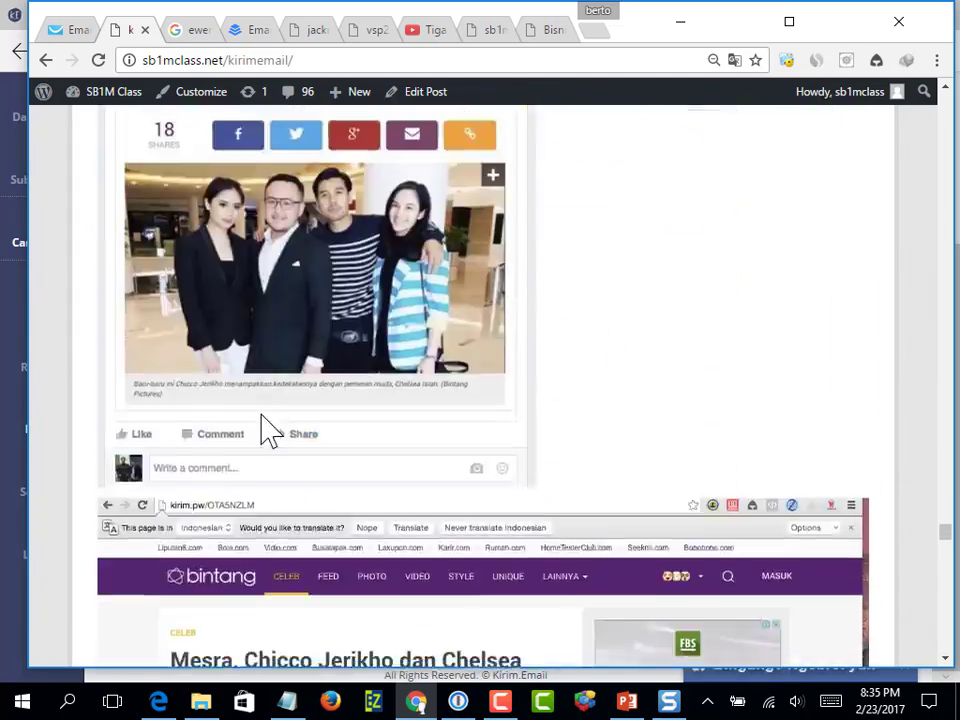
scroll(268, 428, up, 20)
Add a row of '=' characters as a separator below bukayuk.com/kirimemail in Notepad.
click(287, 700)
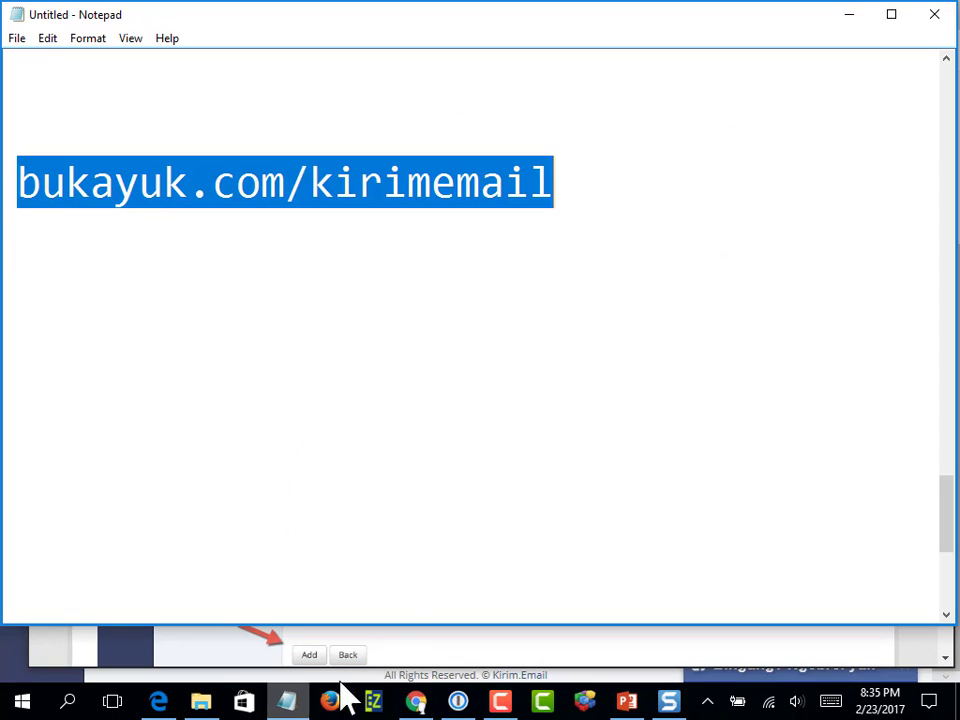
click(564, 195)
key(Return)
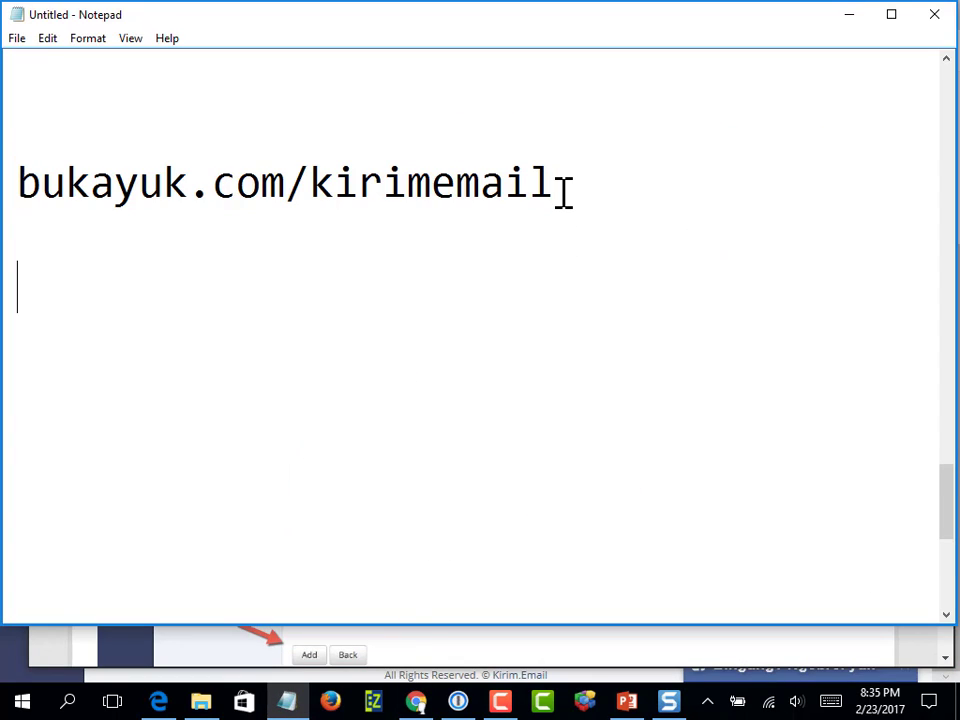
key(Return)
text(=================)
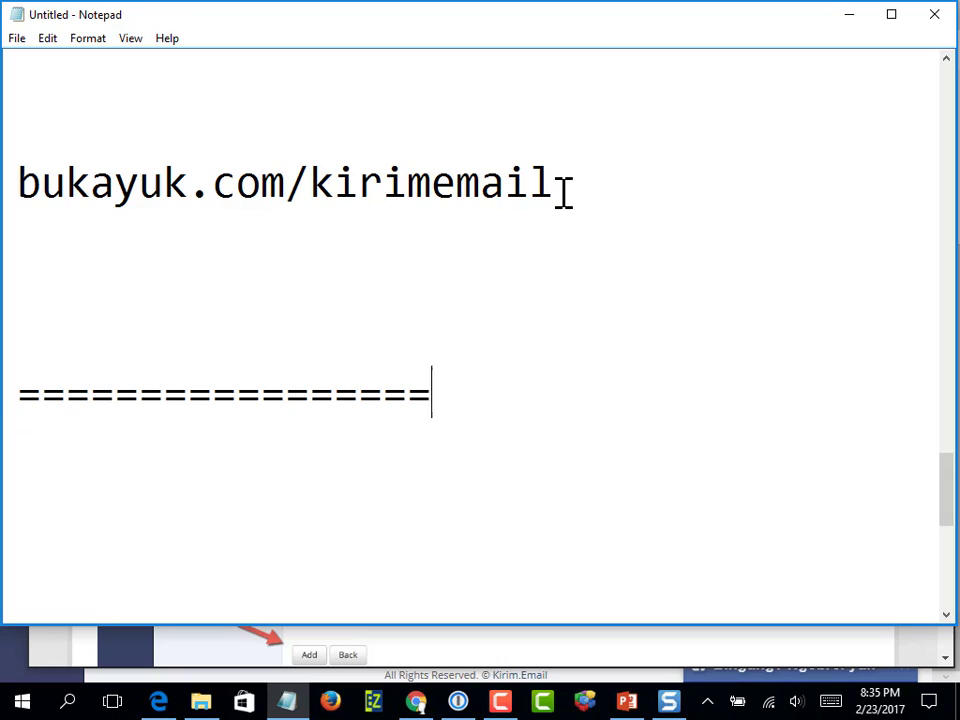
text(============)
key(Return)
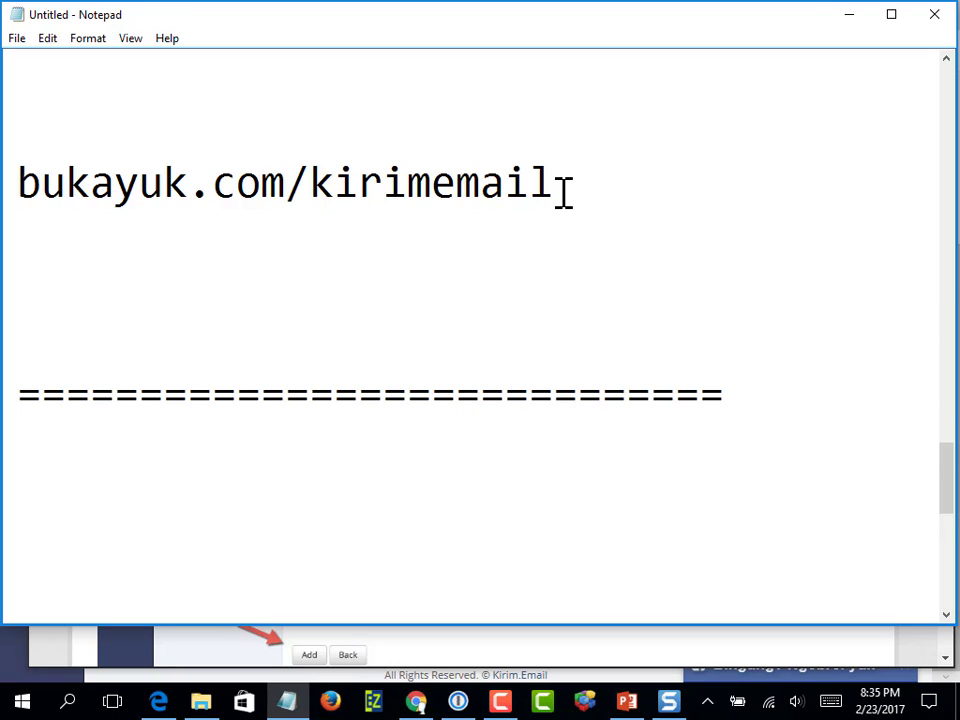
Type 'goal 100.000 subscriber' under the separator, followed by blank lines.
text(100.)
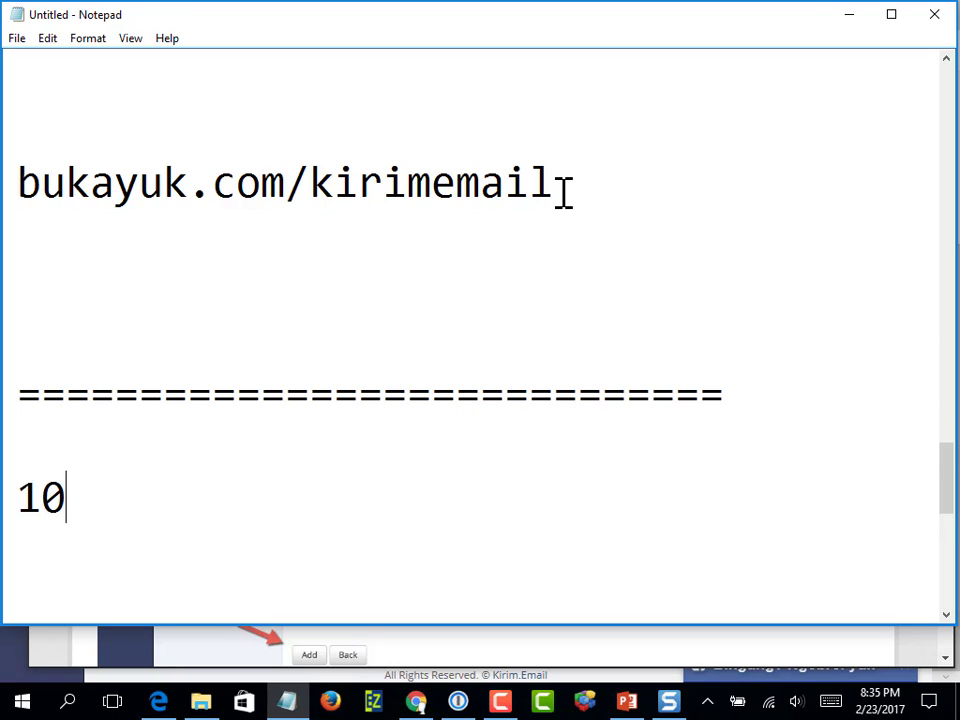
key(BackSpace)
key(BackSpace)
key(BackSpace)
key(BackSpace)
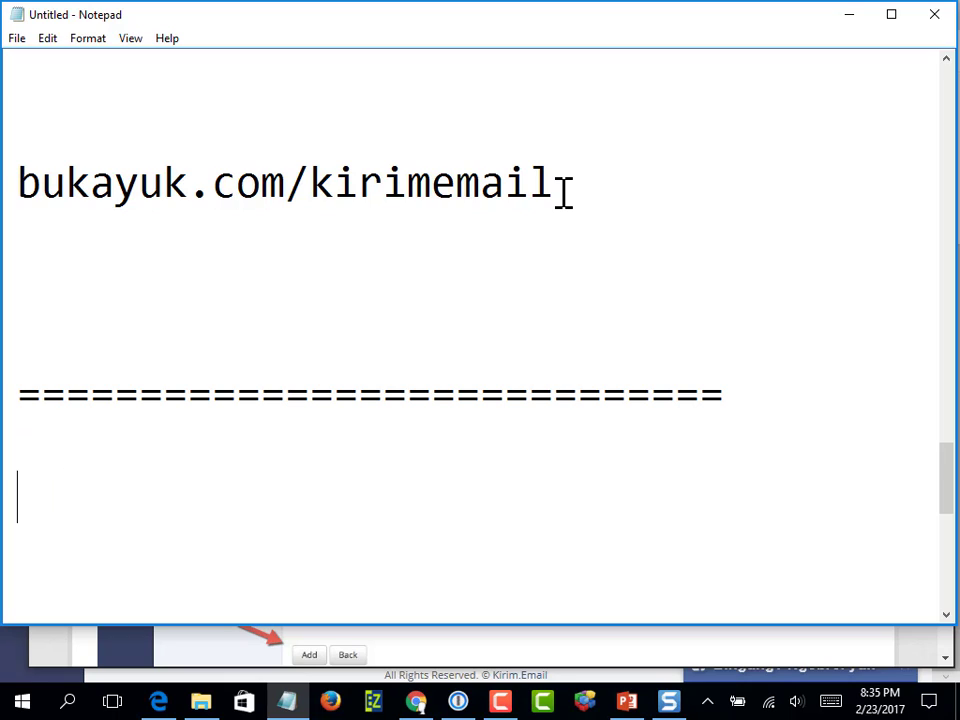
text(goal 100)
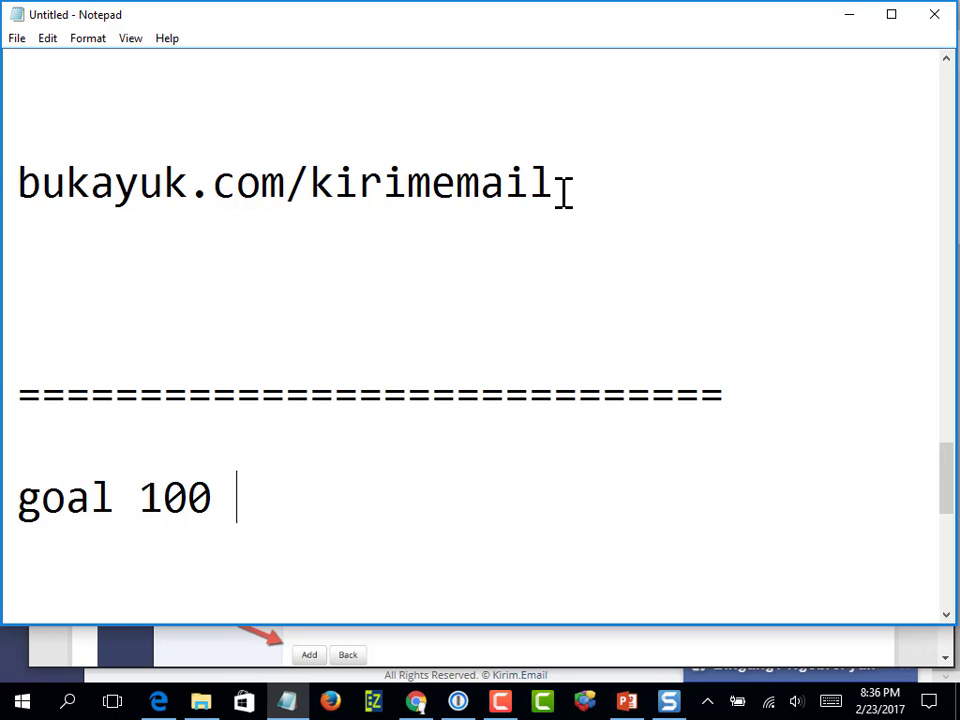
key(BackSpace)
text(.000 subs)
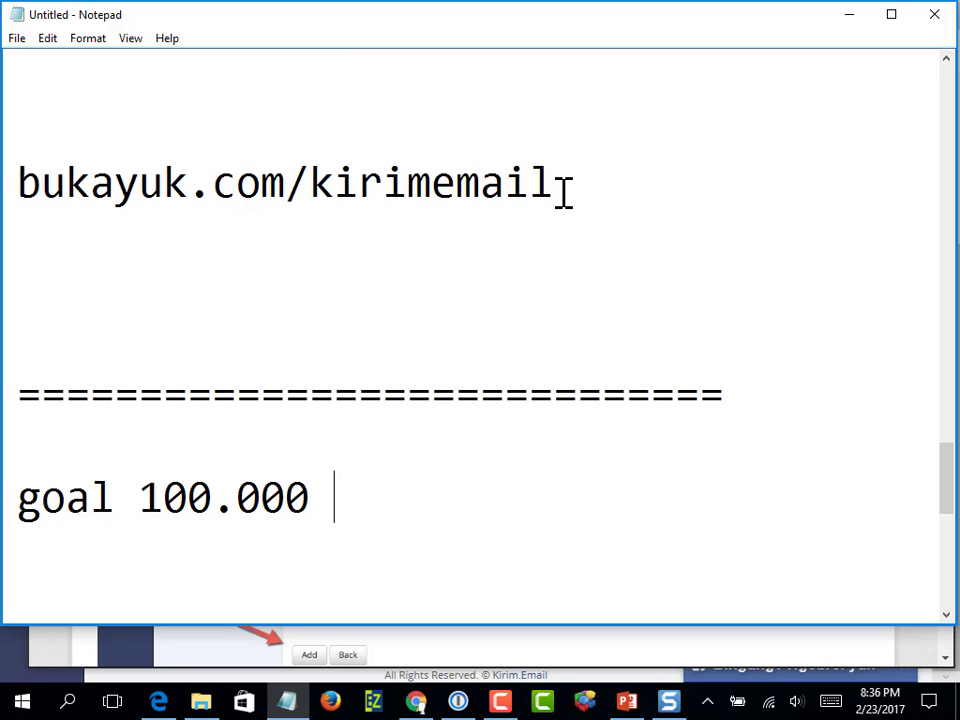
text(criber)
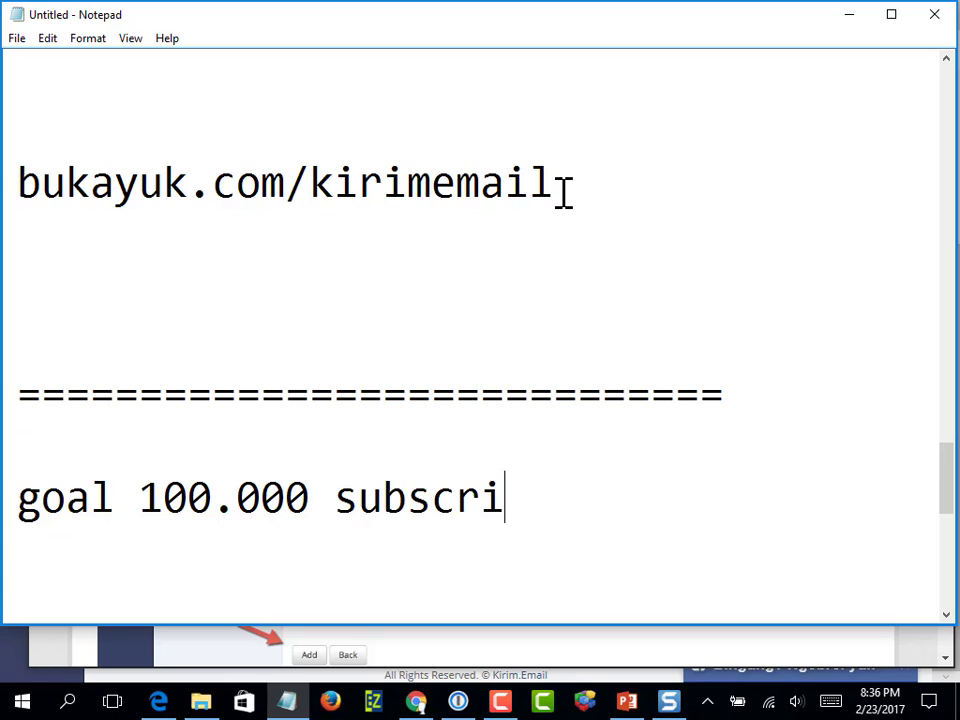
key(Return)
key(Return)
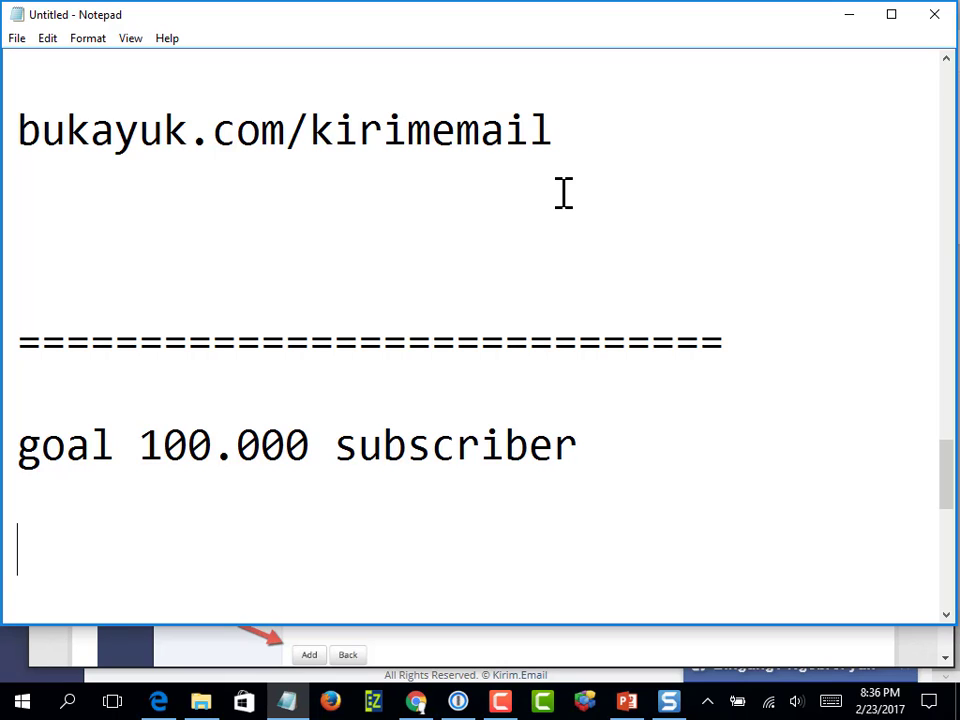
key(BackSpace)
key(Return)
key(Return)
key(Return)
key(Return)
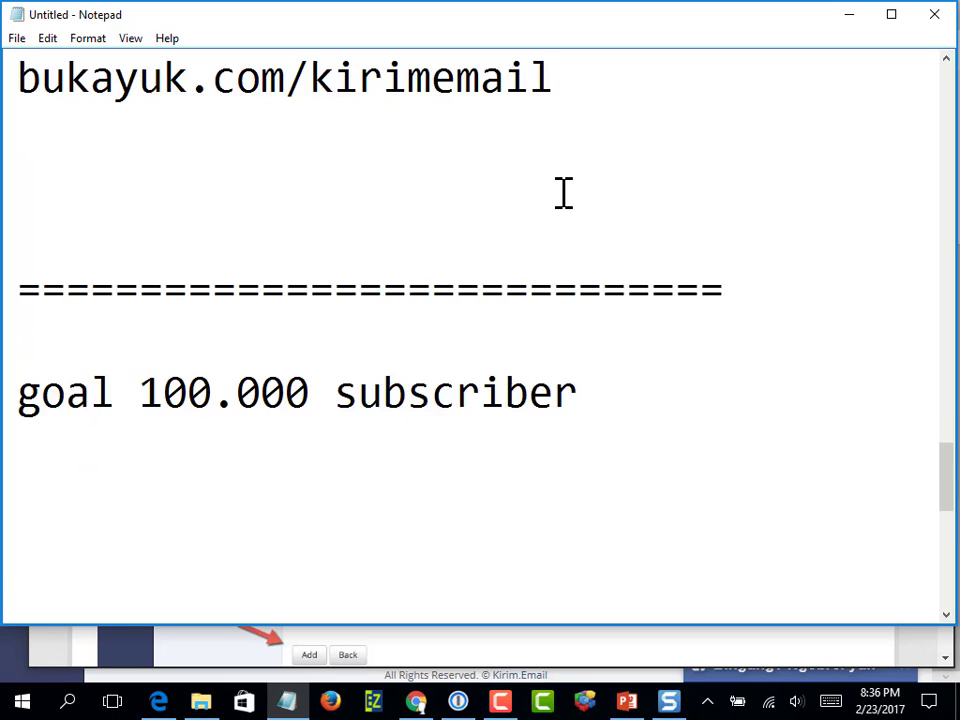
click(161, 336)
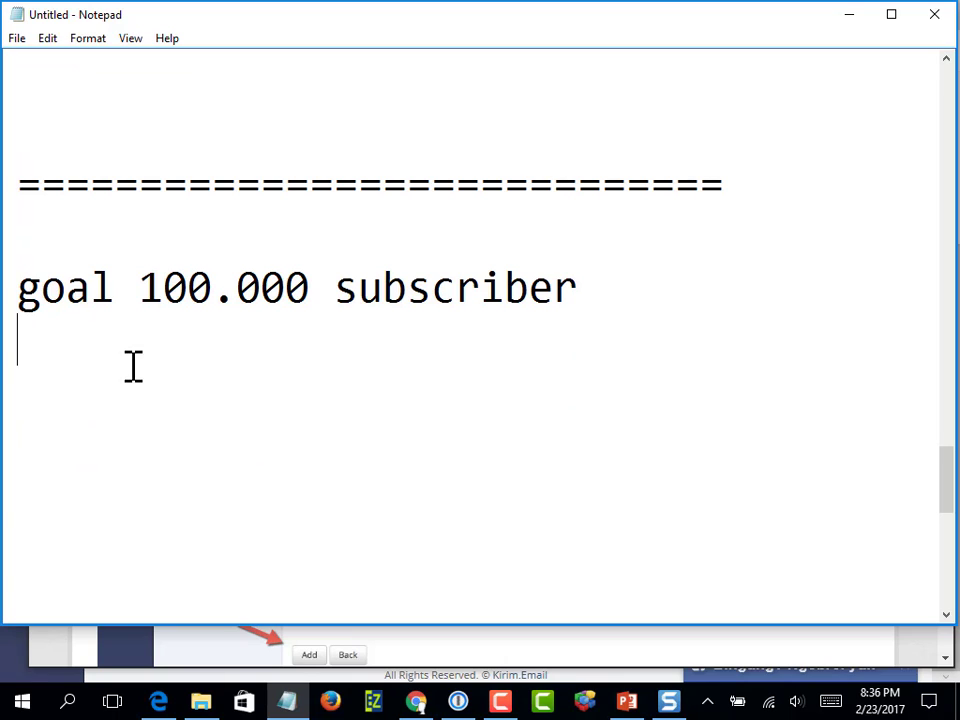
key(Return)
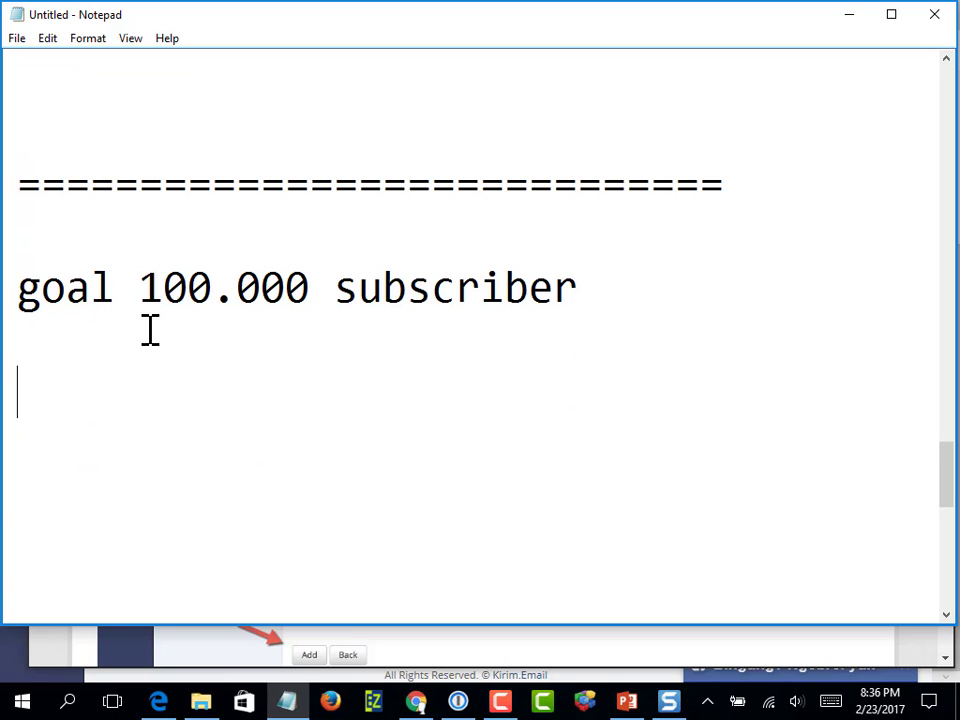
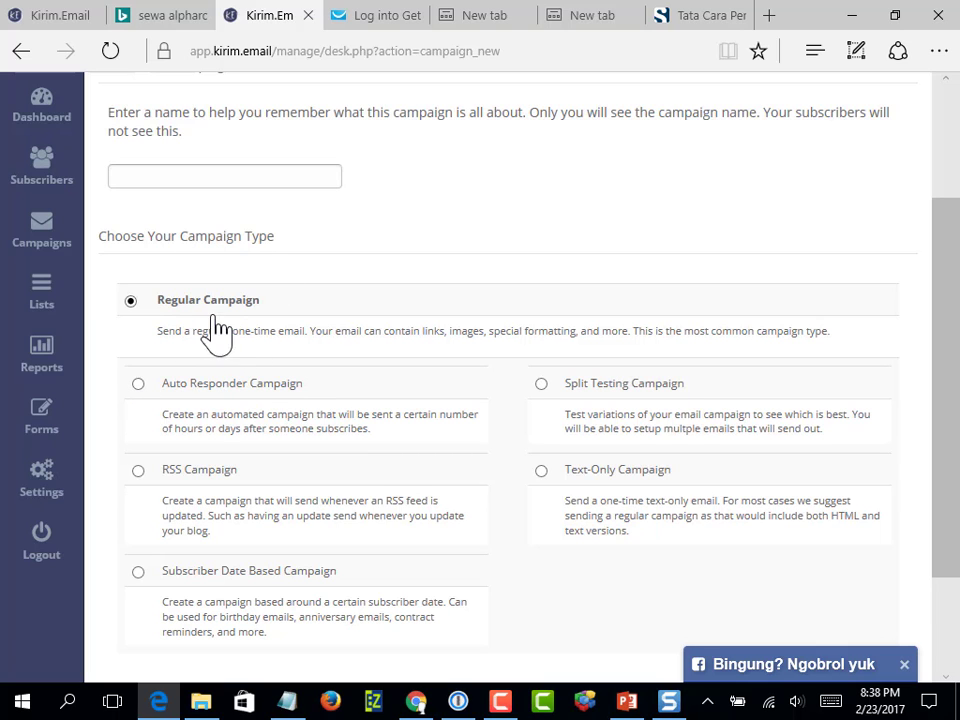
After the missing-name warning, fill the campaign Name with the autofill suggestion and advance to list selection.
scroll(197, 342, down, 3)
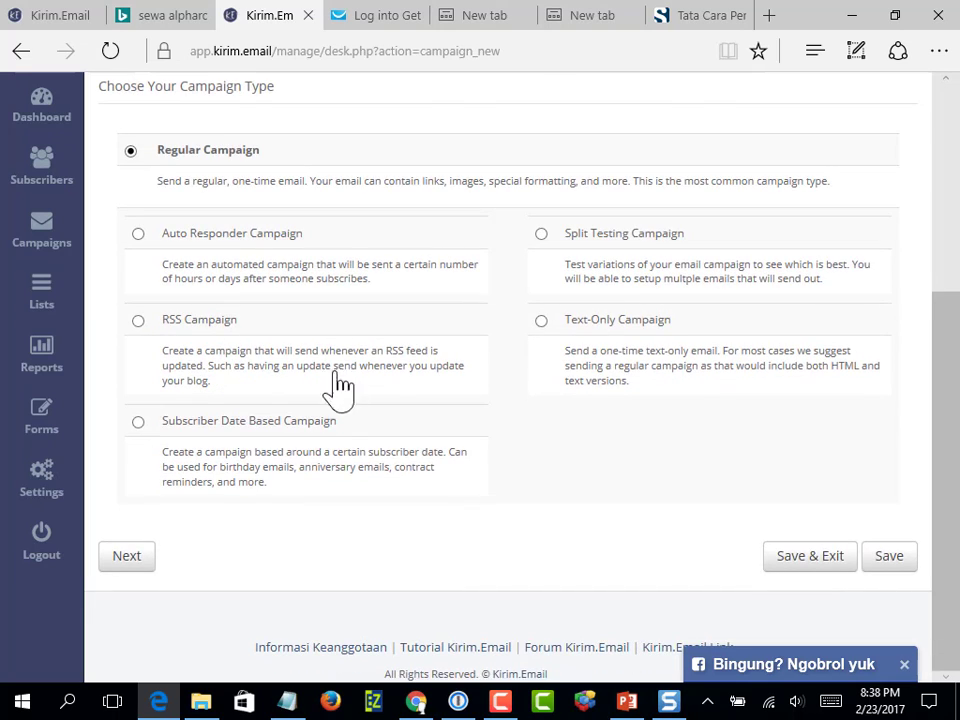
click(135, 563)
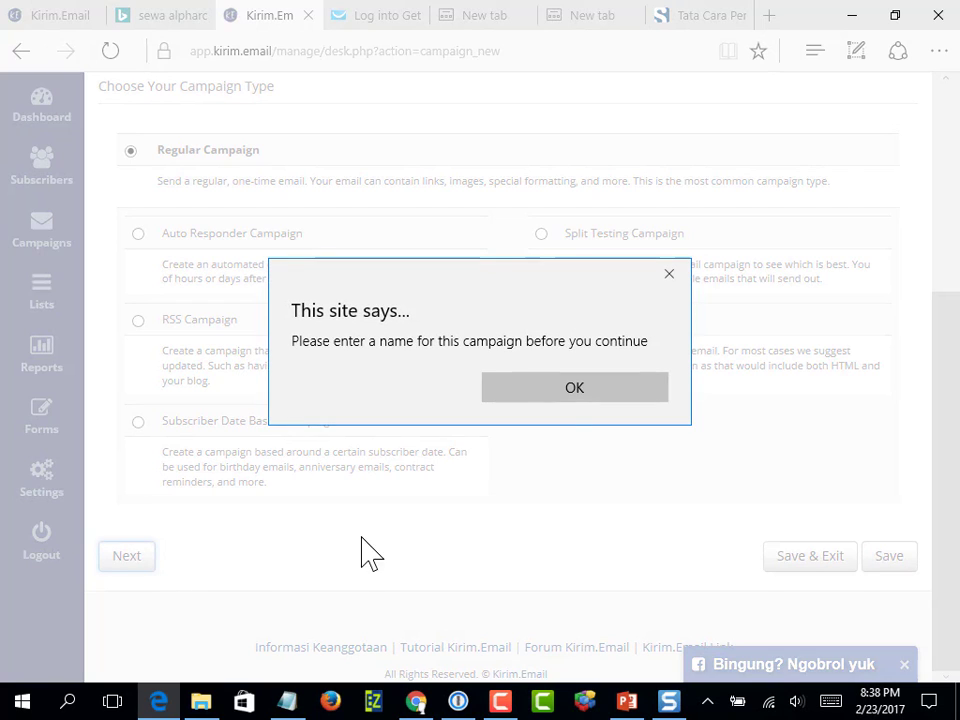
click(576, 392)
scroll(561, 499, up, 5)
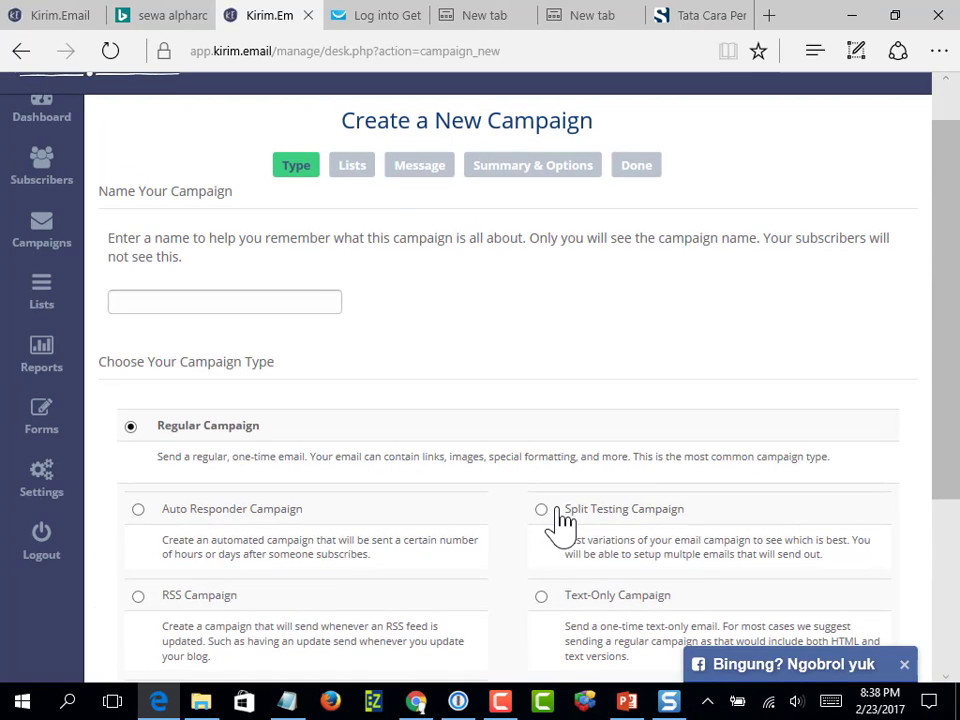
scroll(365, 405, down, 3)
scroll(371, 407, up, 4)
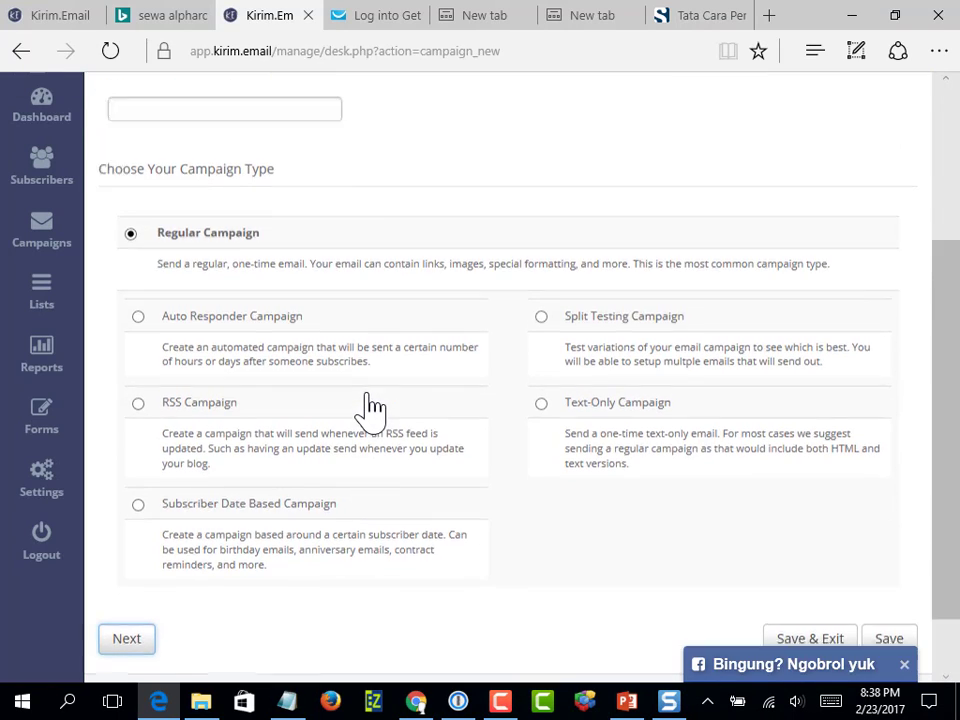
click(283, 363)
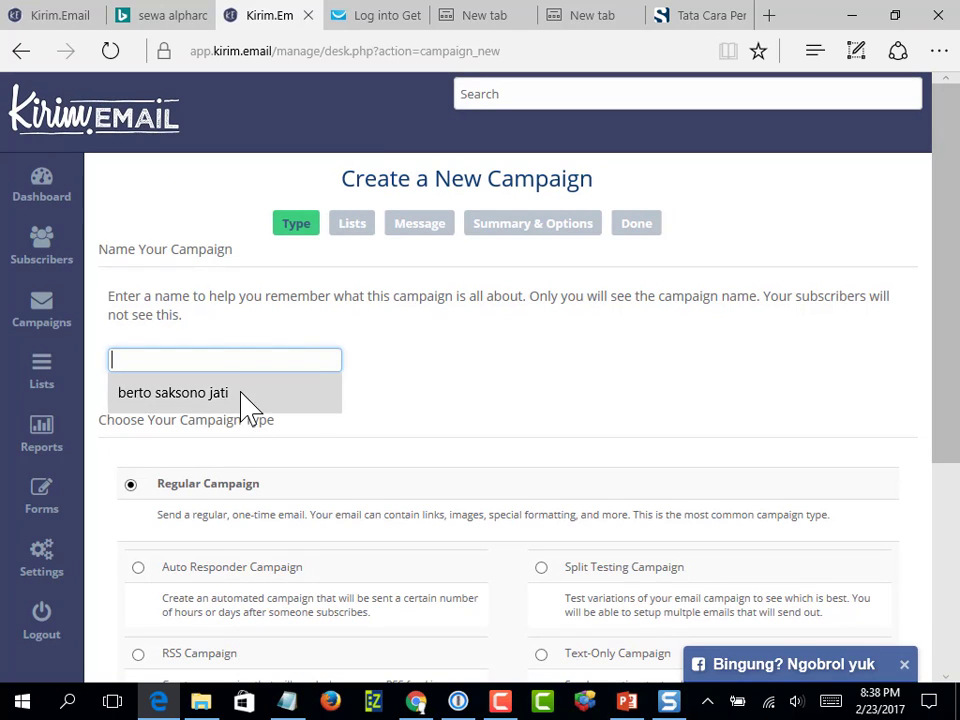
click(254, 402)
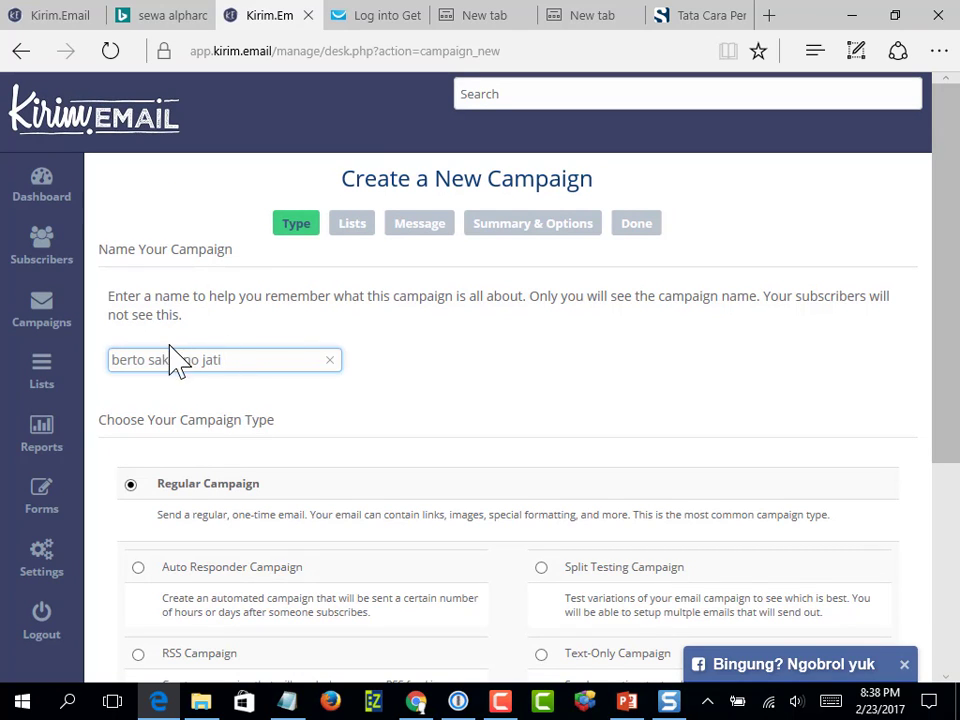
scroll(193, 400, down, 3)
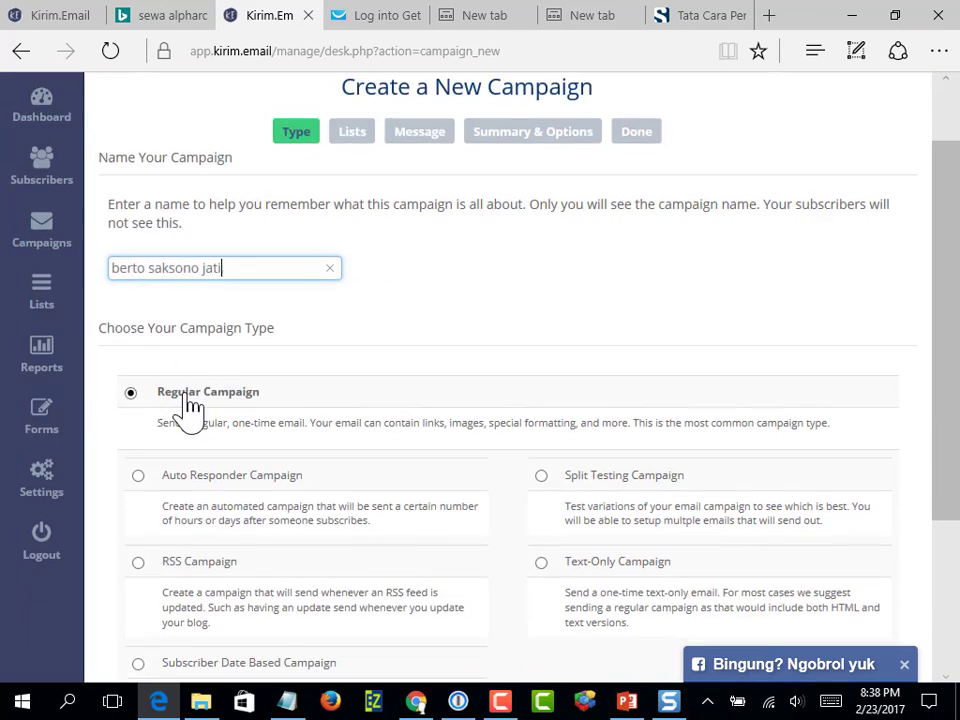
click(130, 562)
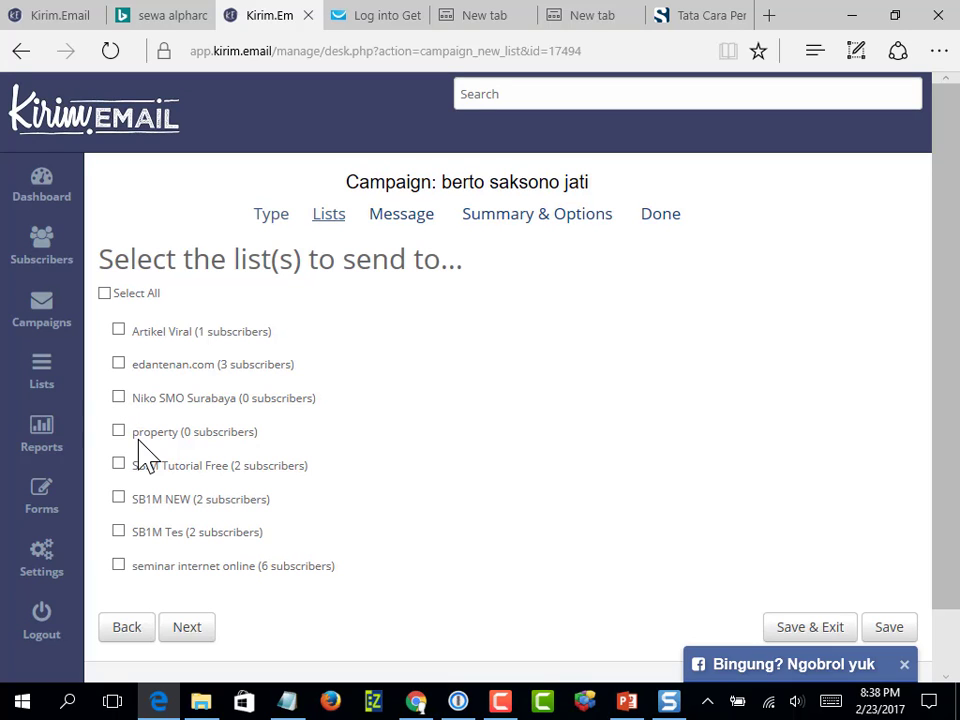
Make edantenan.com (3 subscribers) the only recipient list, leaving property unticked, and continue.
scroll(139, 455, down, 3)
scroll(145, 452, up, 3)
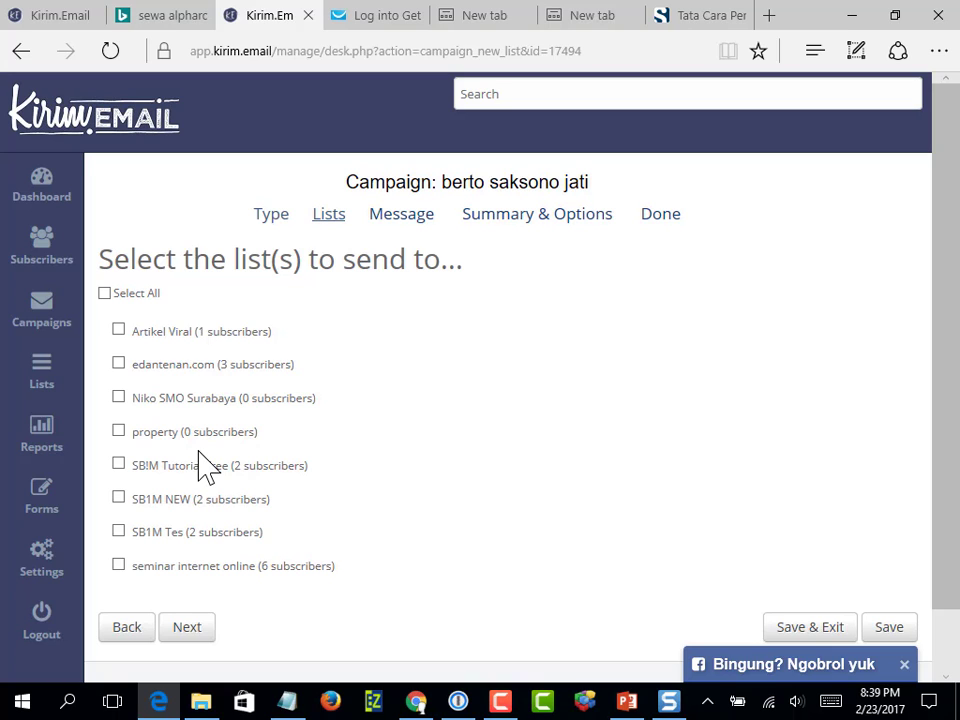
scroll(214, 490, down, 1)
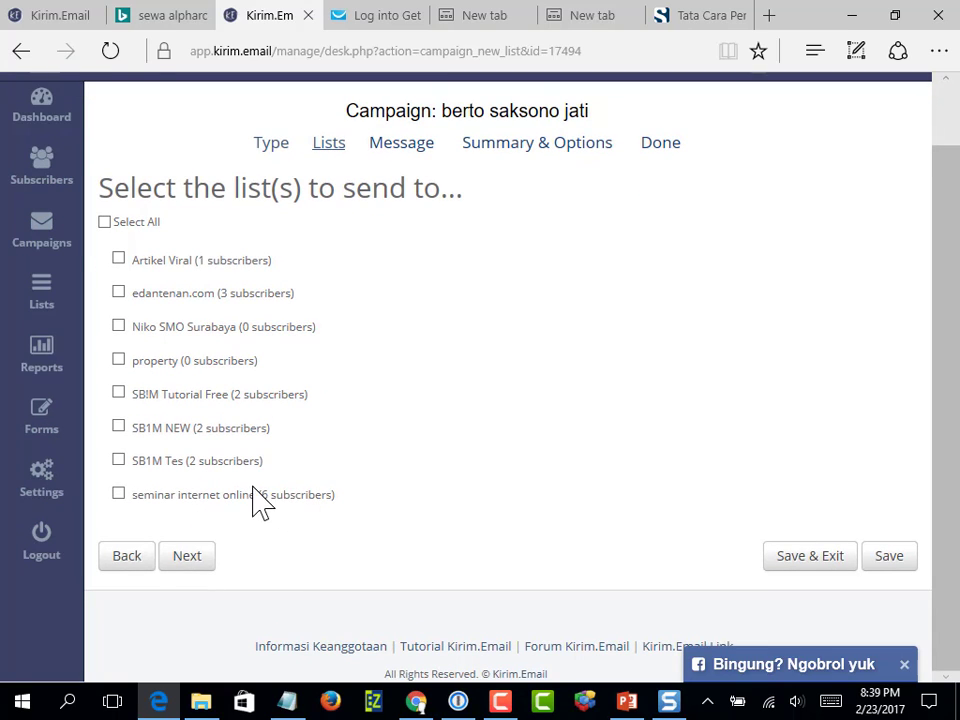
click(119, 361)
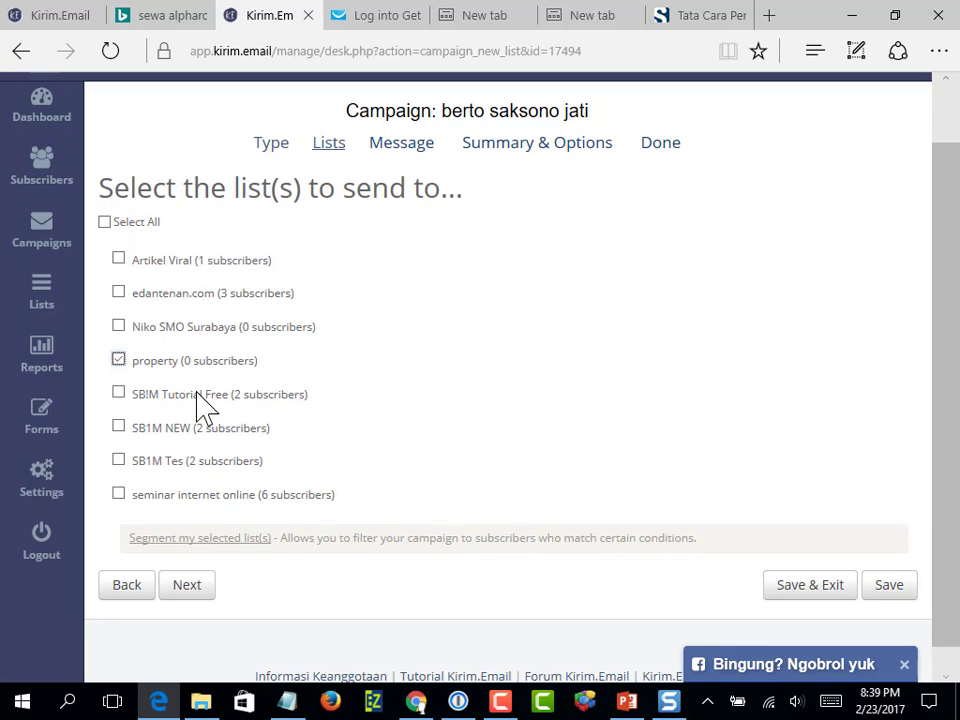
click(119, 361)
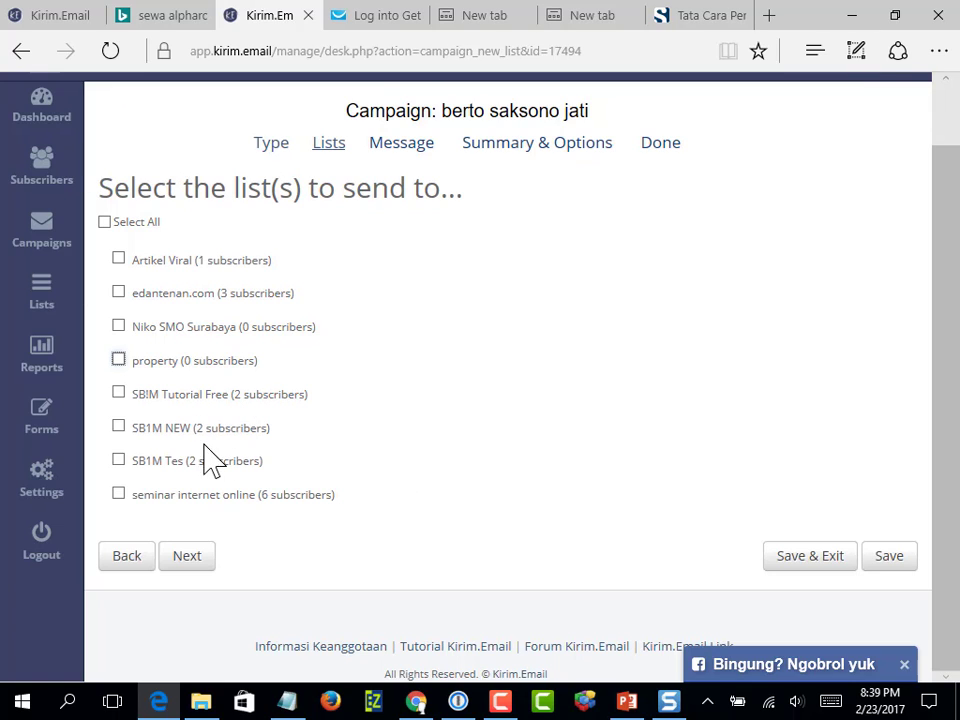
click(118, 293)
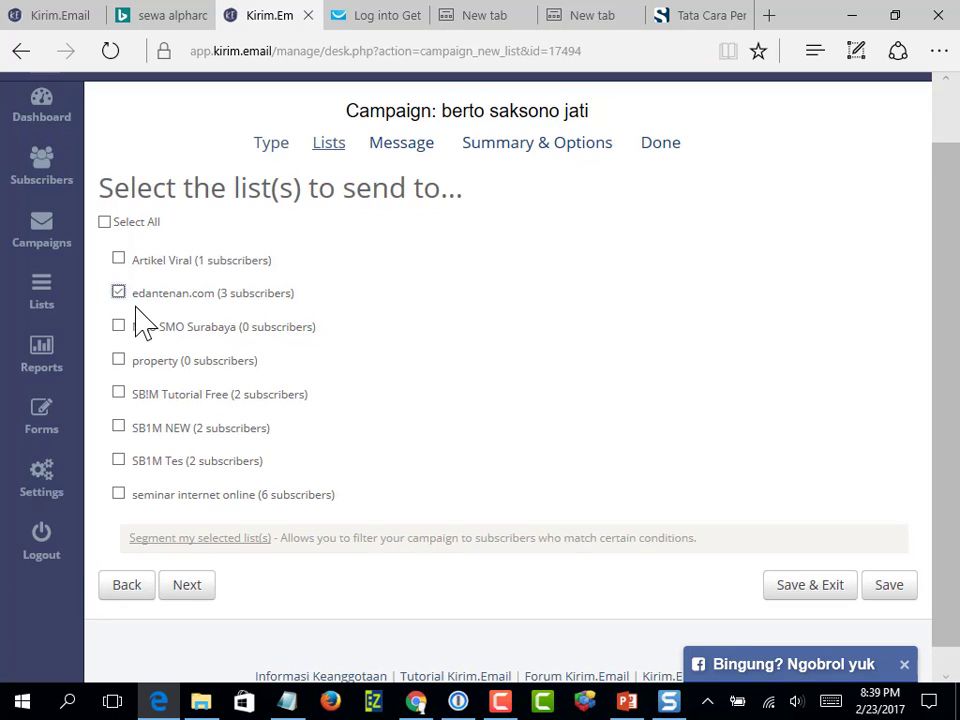
click(196, 584)
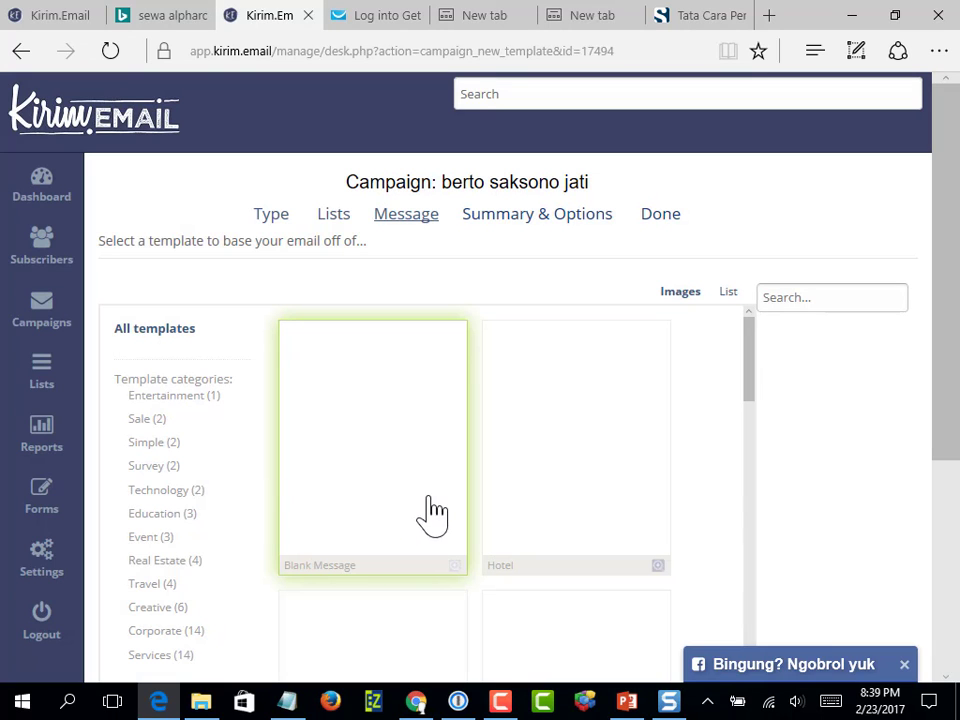
Browse the template gallery and choose the Blank Message template for the campaign email.
scroll(446, 478, down, 3)
scroll(444, 478, down, 5)
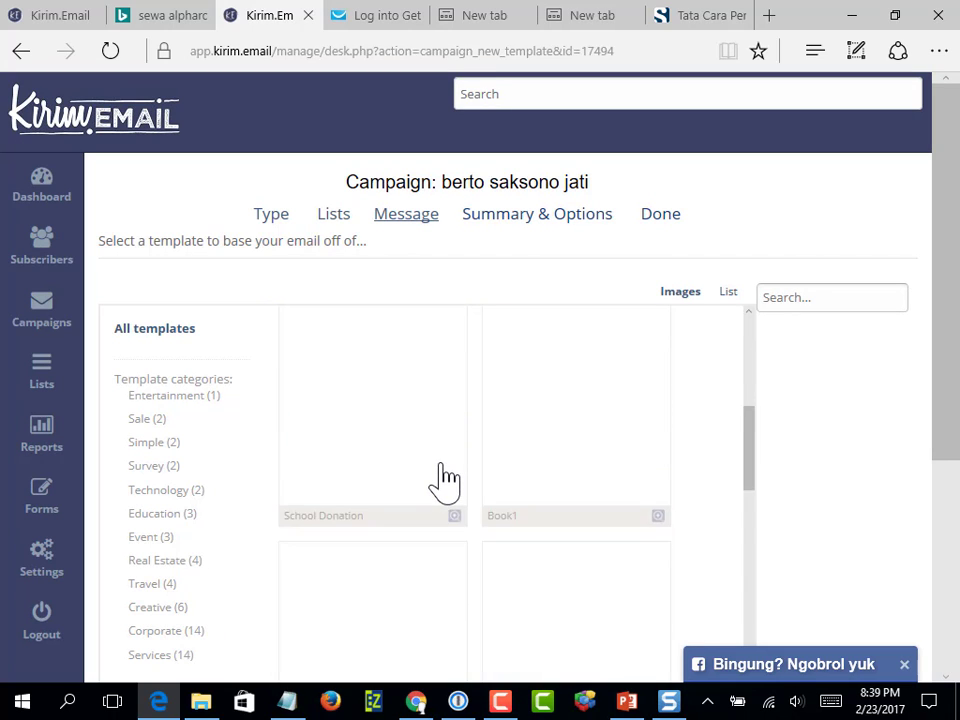
scroll(438, 460, up, 1)
scroll(450, 480, up, 7)
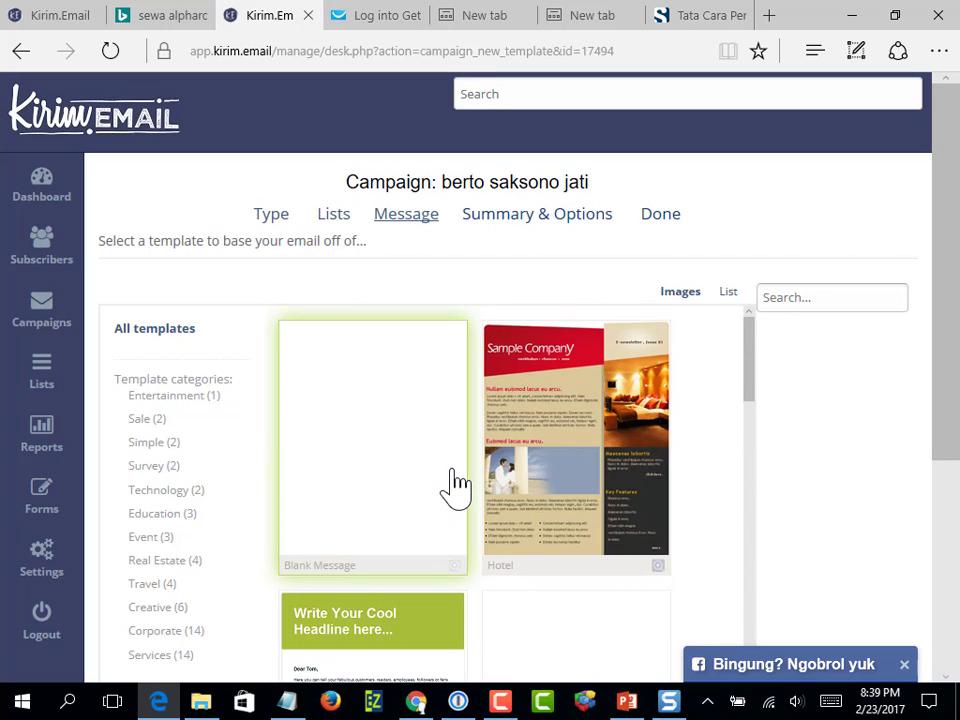
scroll(455, 485, down, 3)
scroll(455, 484, up, 2)
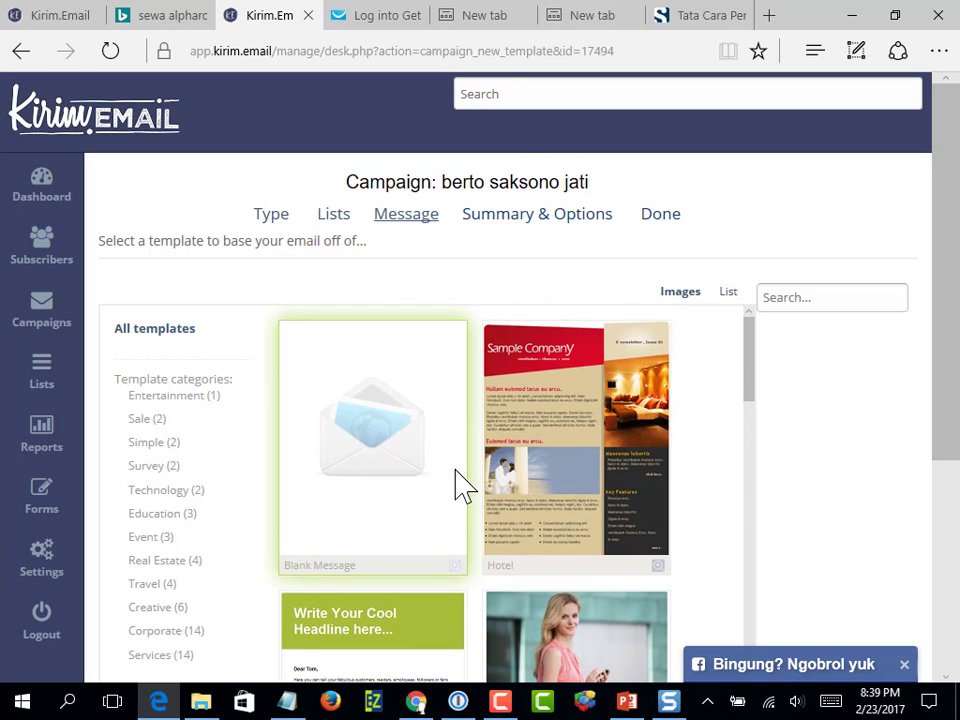
scroll(455, 484, down, 5)
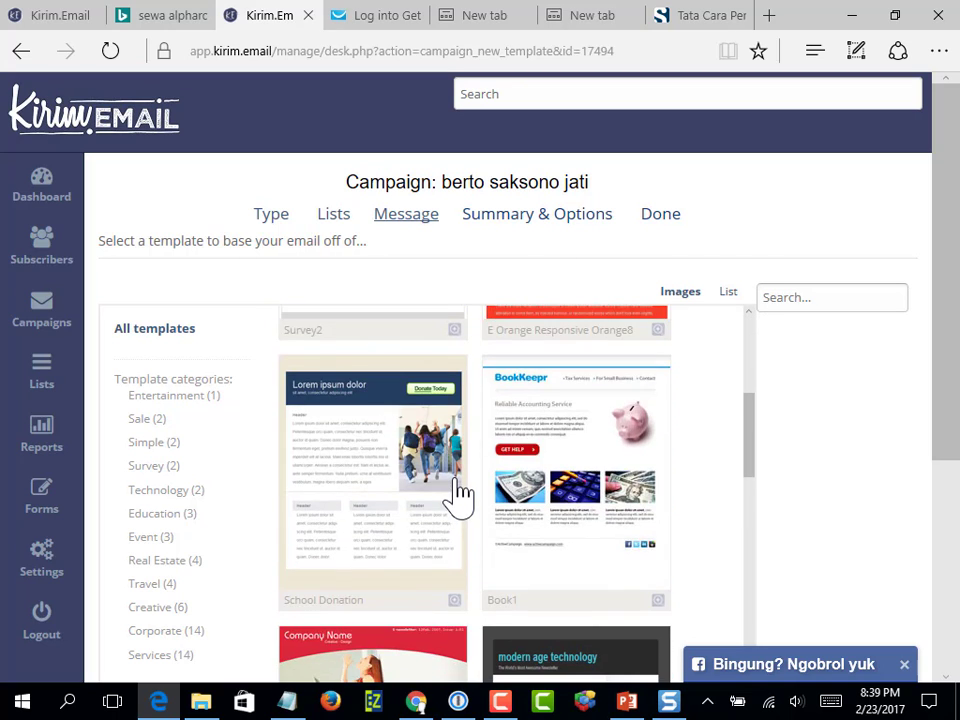
scroll(458, 490, down, 7)
scroll(456, 497, down, 5)
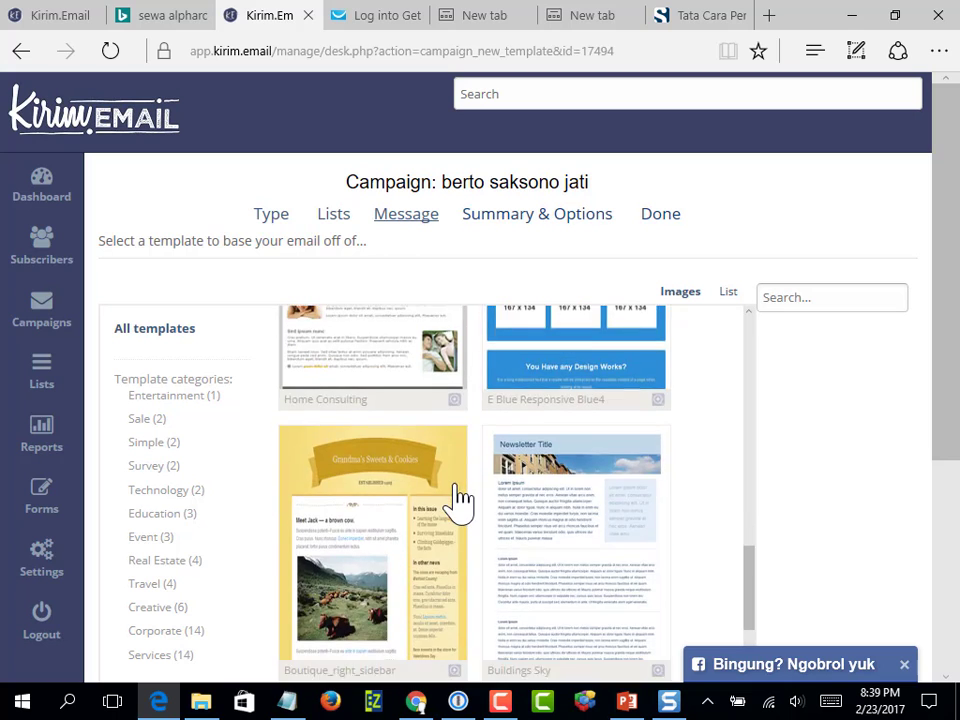
scroll(245, 508, down, 3)
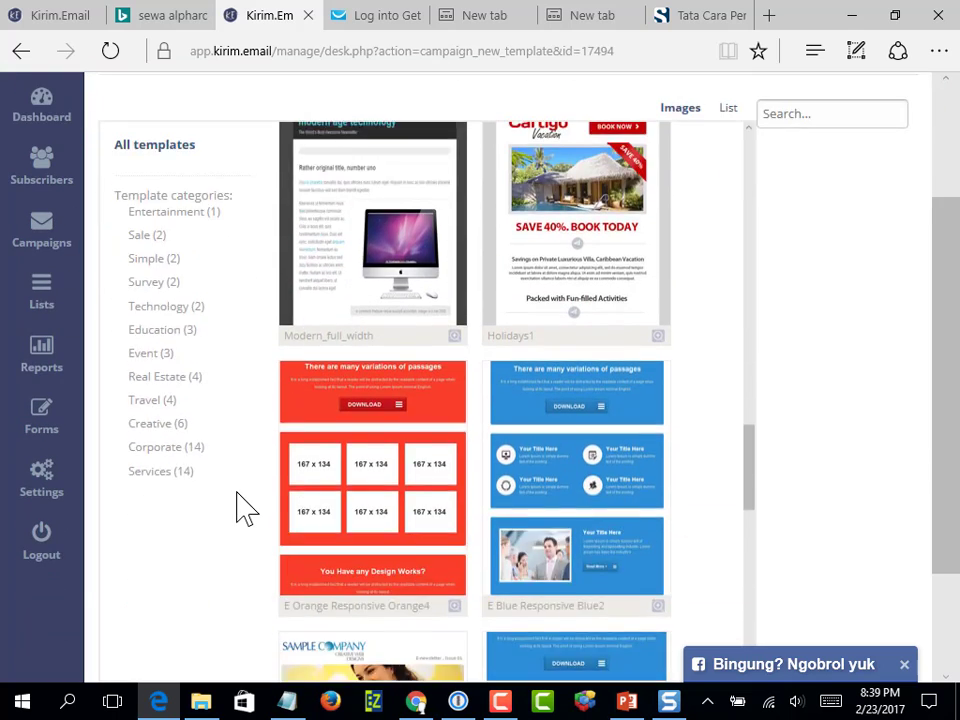
scroll(248, 508, up, 3)
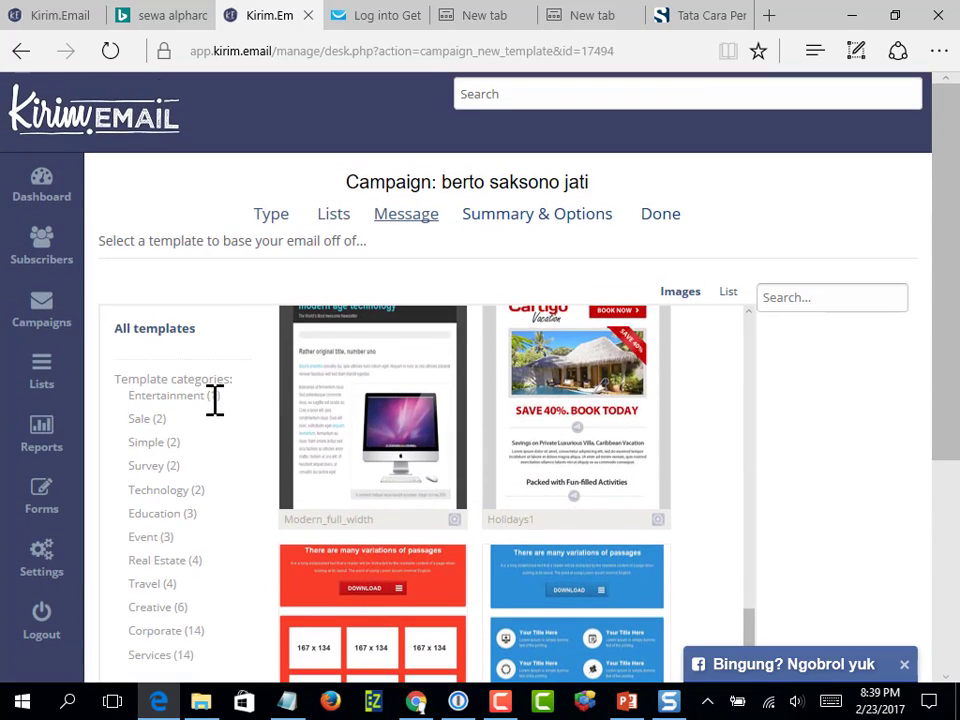
scroll(375, 460, down, 3)
scroll(372, 460, up, 8)
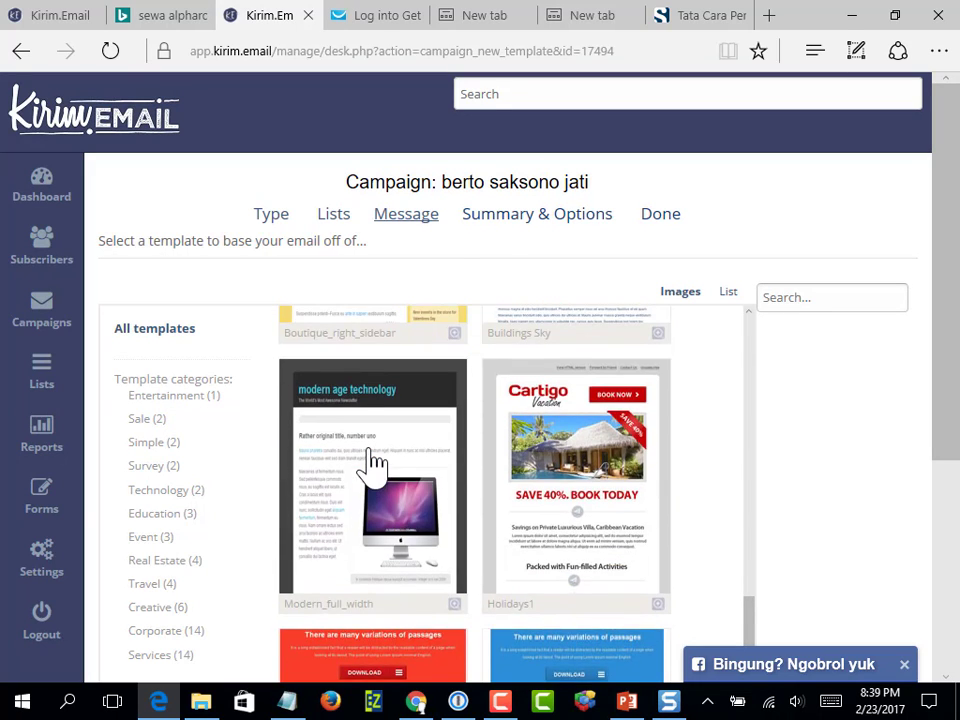
scroll(372, 460, up, 10)
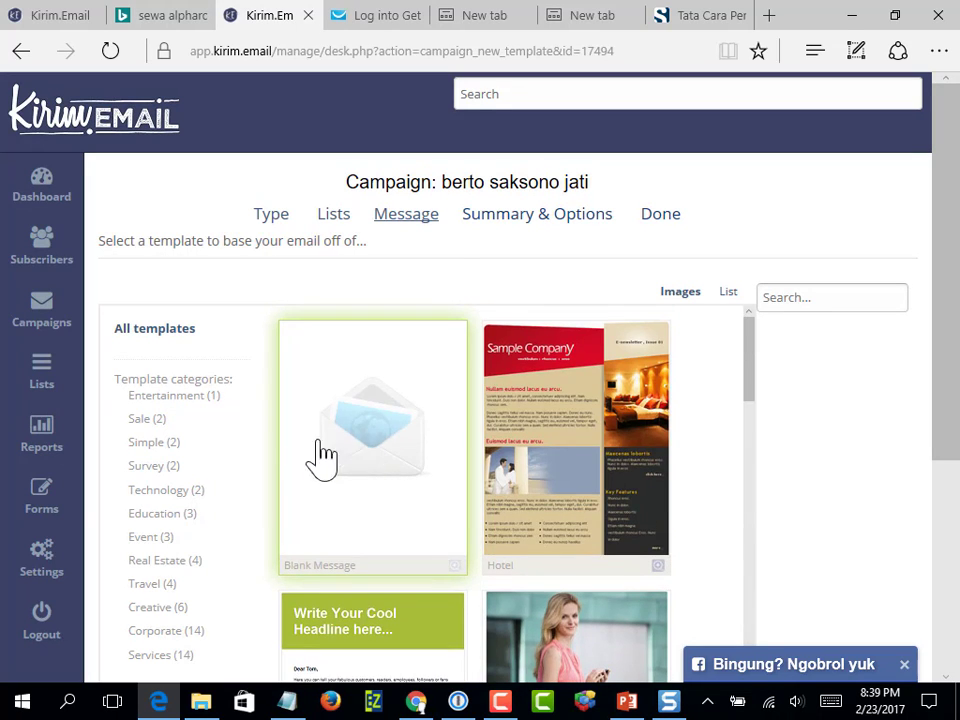
scroll(167, 446, down, 1)
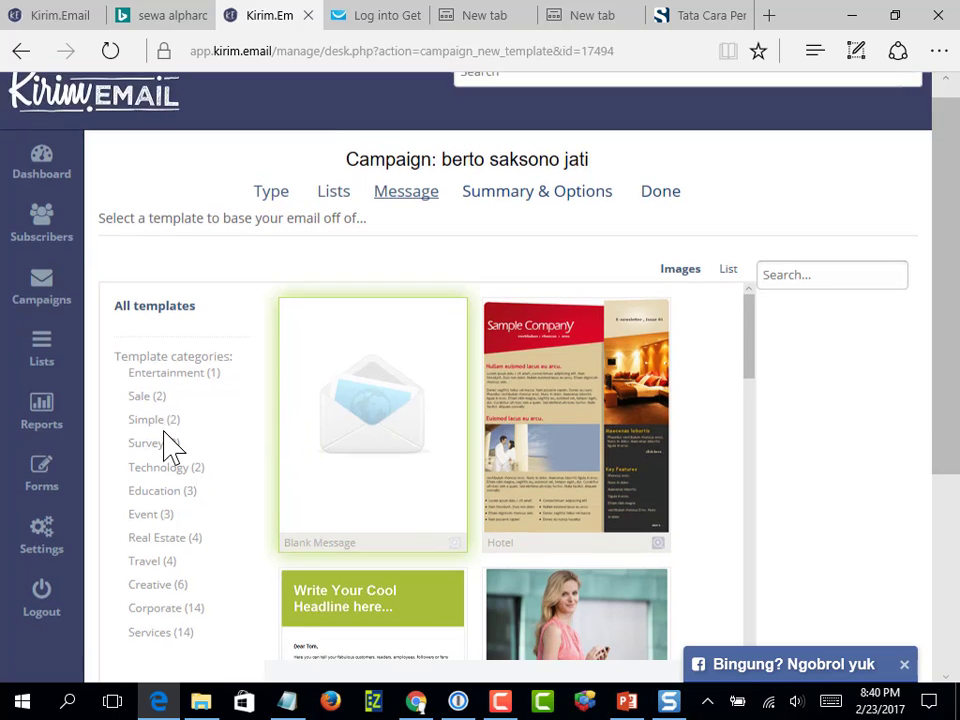
scroll(167, 446, up, 1)
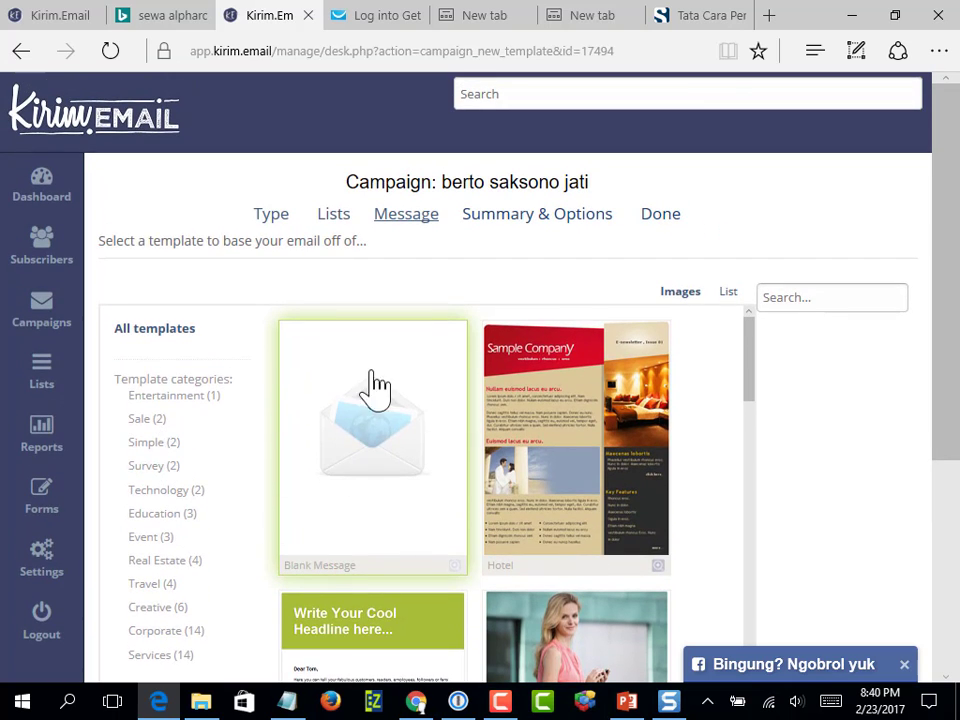
click(369, 435)
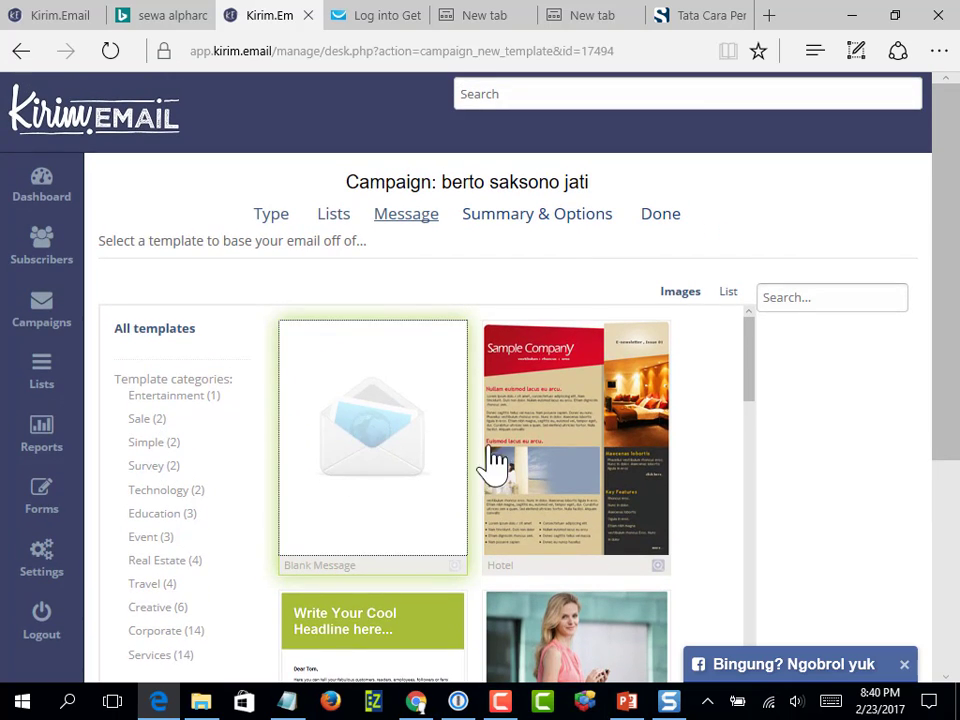
click(386, 410)
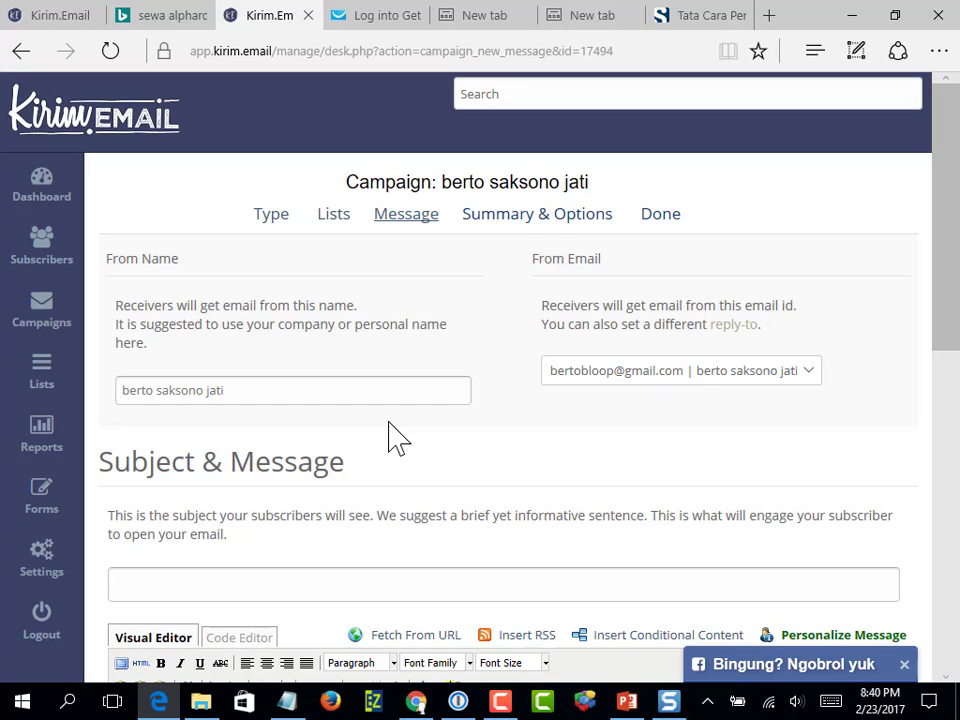
Insert an empty line above the message footer and inspect the message's HTML source.
scroll(426, 381, down, 4)
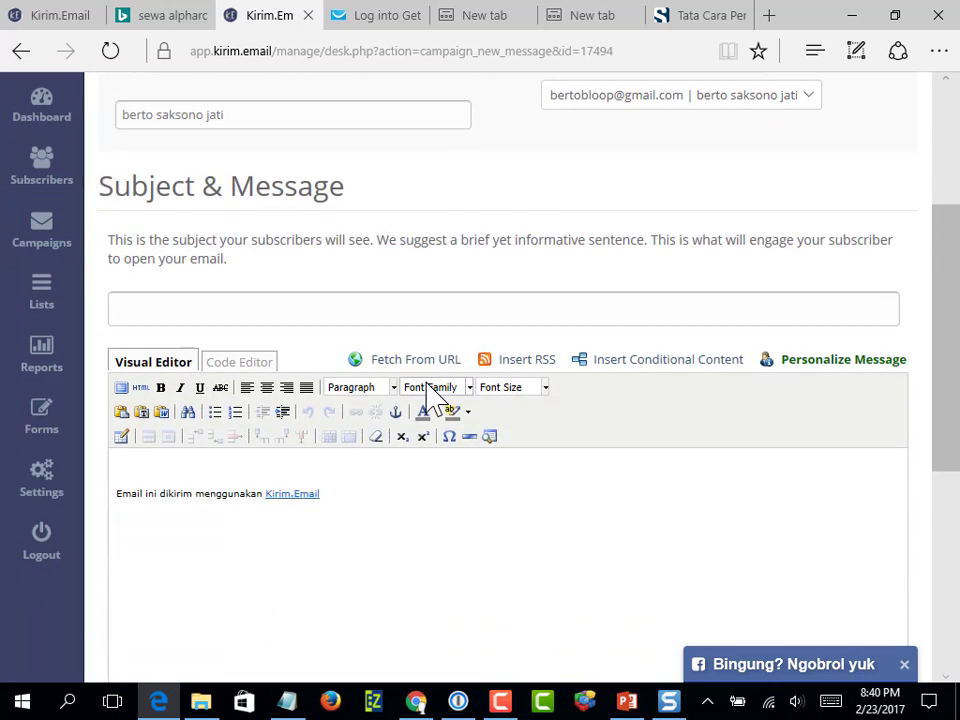
click(304, 396)
key(Home)
key(Return)
click(291, 379)
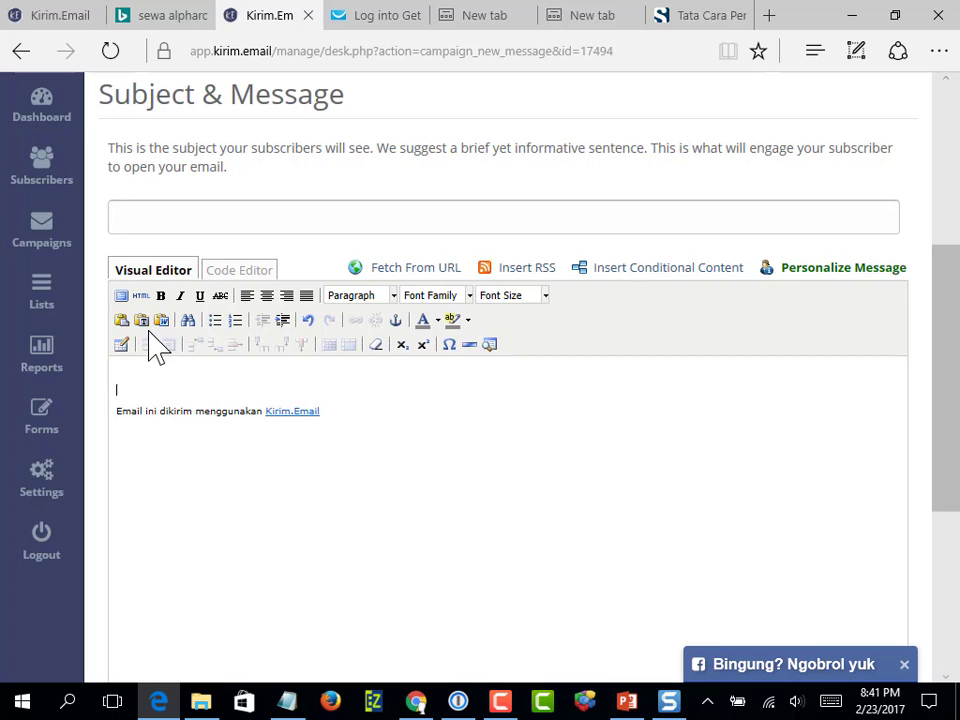
click(139, 296)
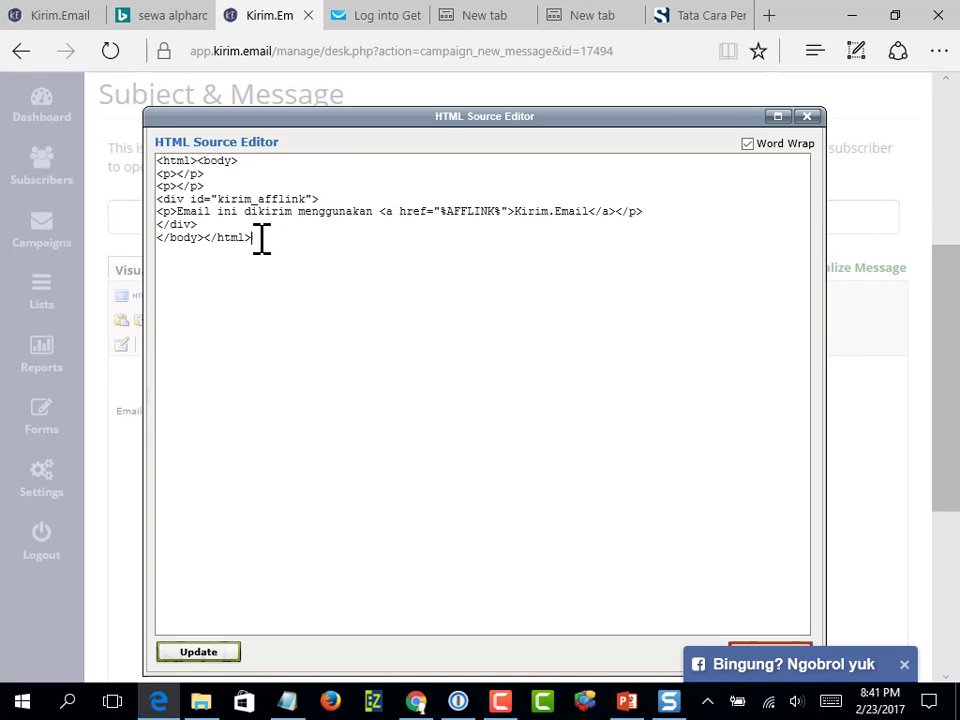
click(808, 117)
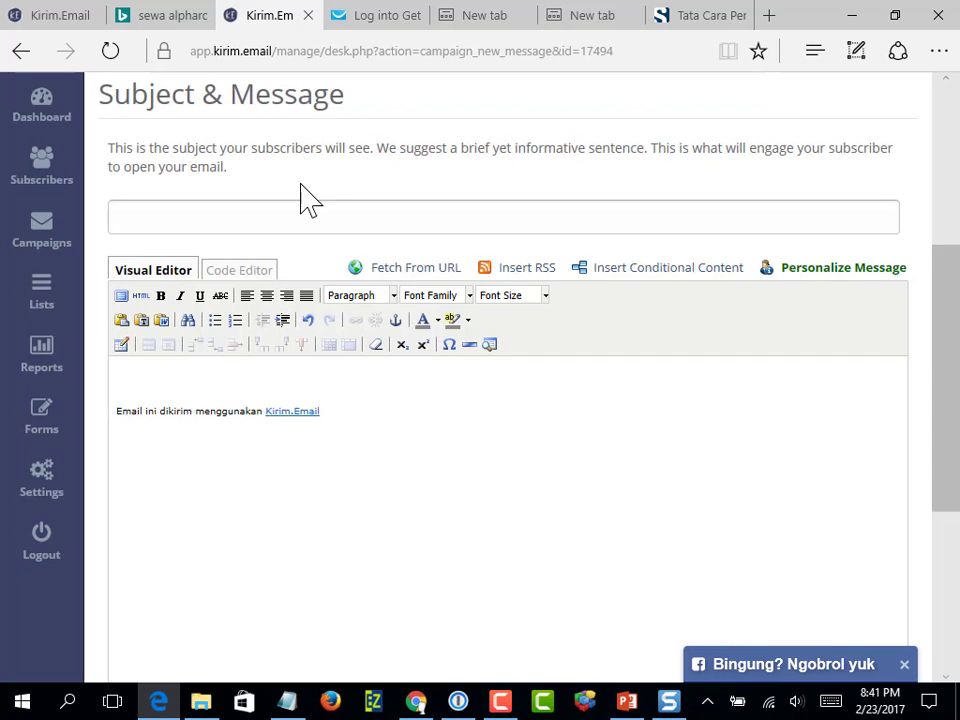
scroll(218, 428, down, 1)
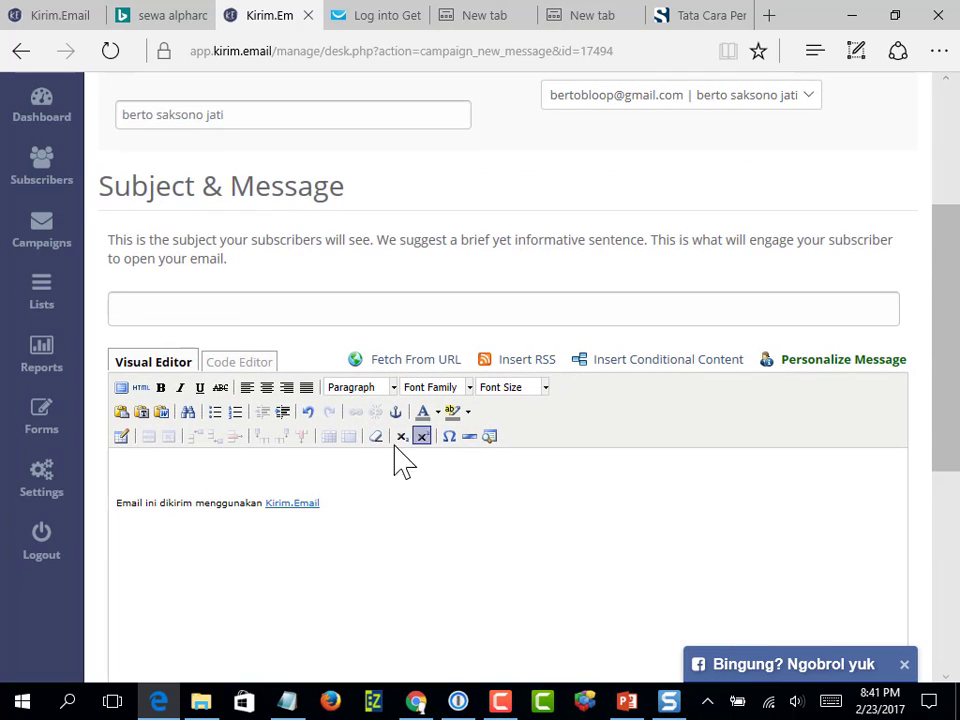
scroll(381, 462, down, 1)
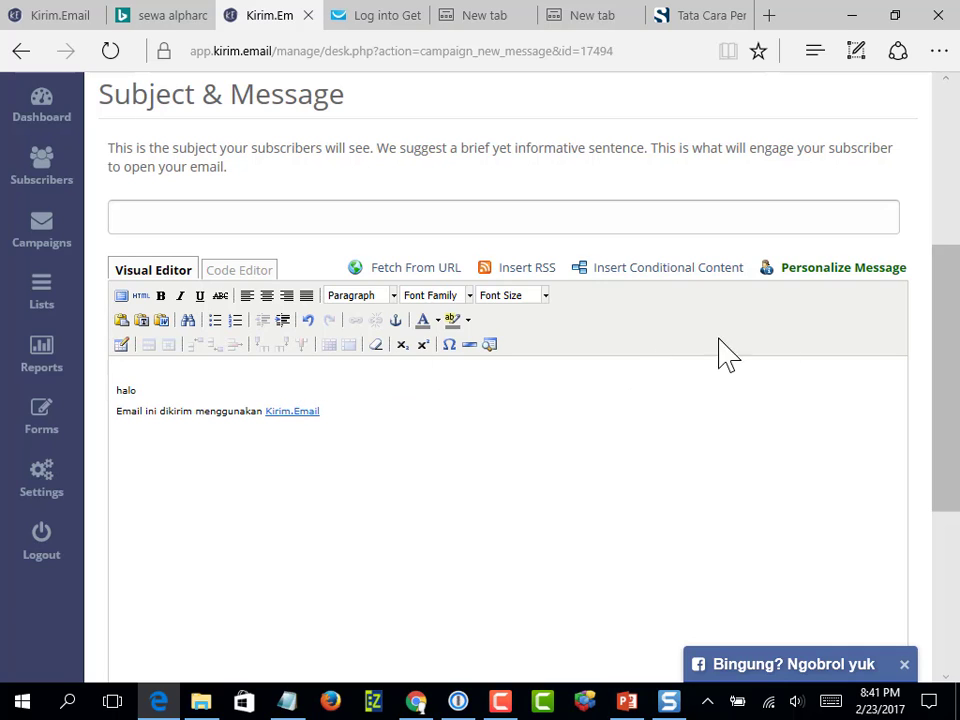
Add the First Name placeholder after 'halo' with blank lines below, then bring up the Chrome tutorial.
click(850, 279)
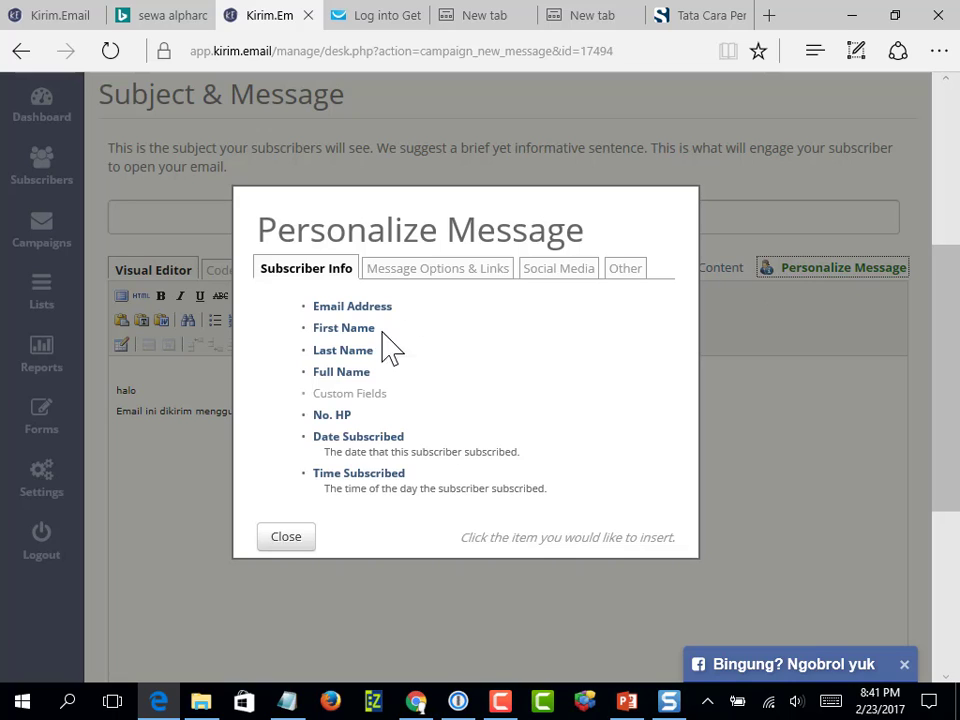
click(347, 329)
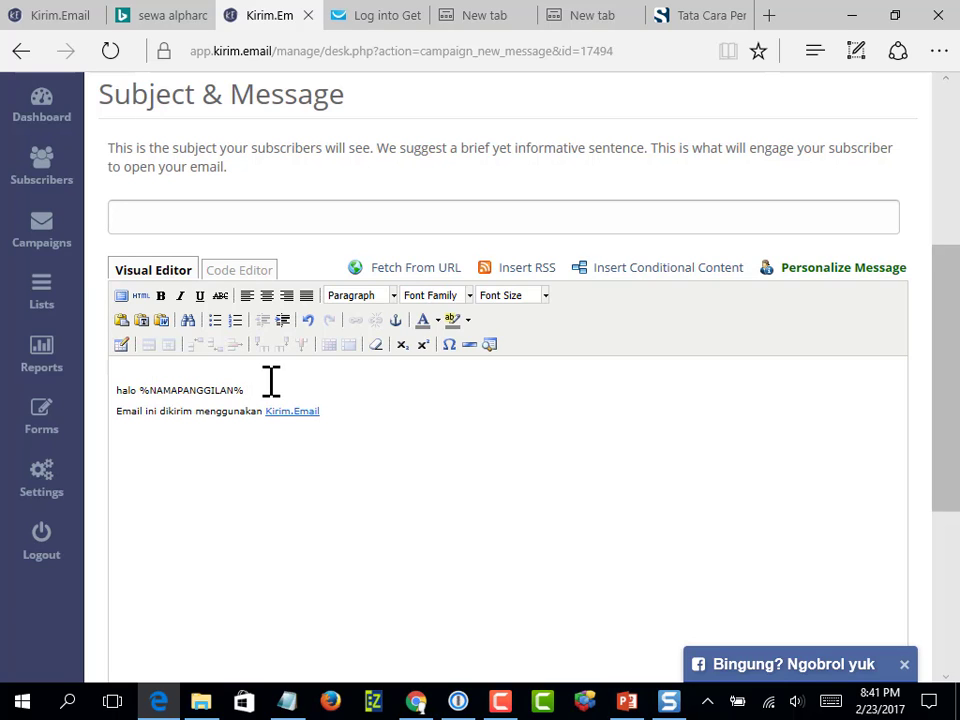
key(Return)
key(Return)
key(Return)
key(Return)
key(Return)
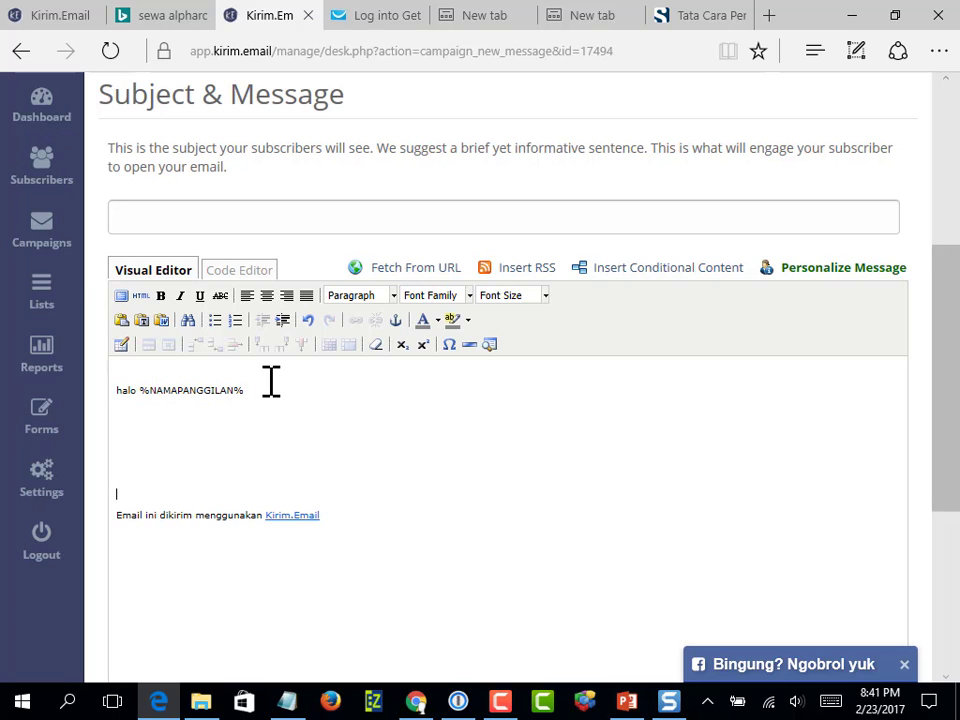
scroll(386, 502, down, 4)
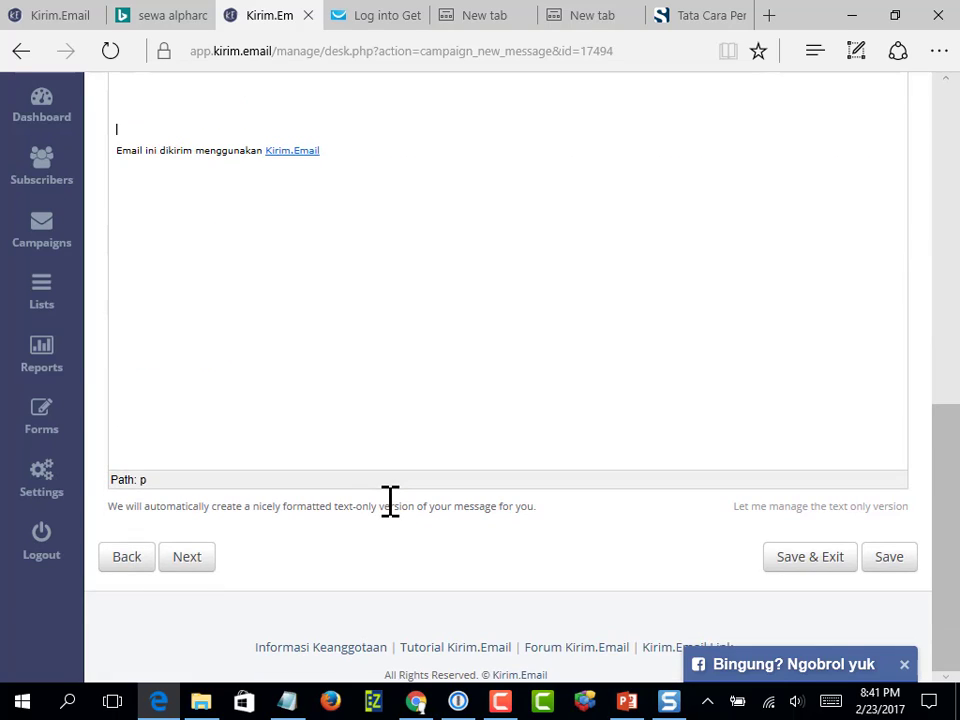
scroll(388, 501, up, 3)
scroll(390, 501, up, 1)
scroll(371, 553, down, 4)
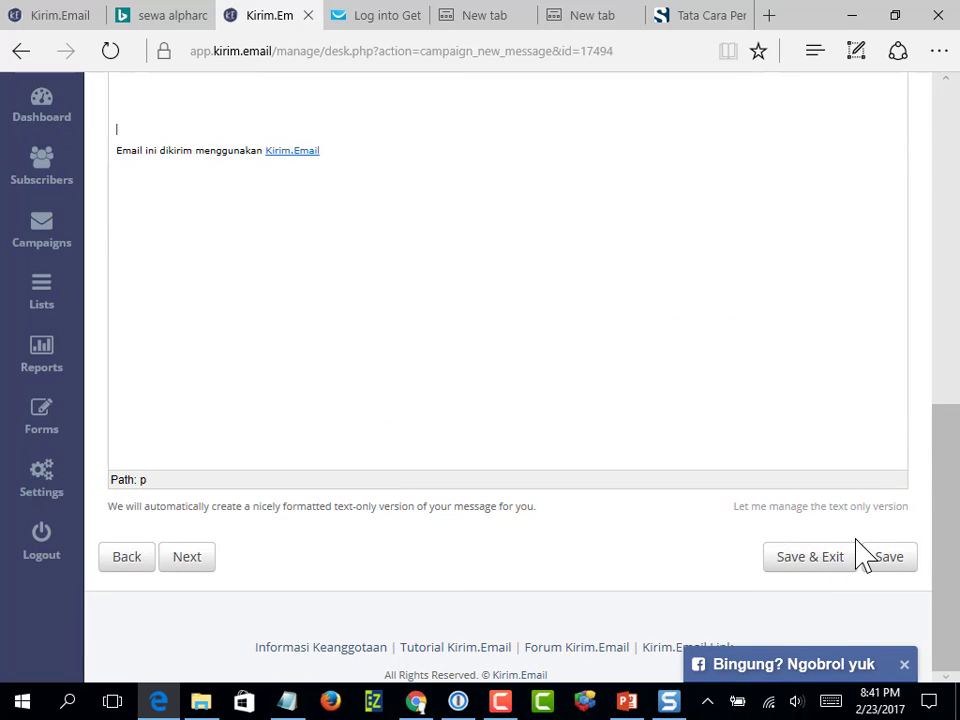
mouse_move(50, 365)
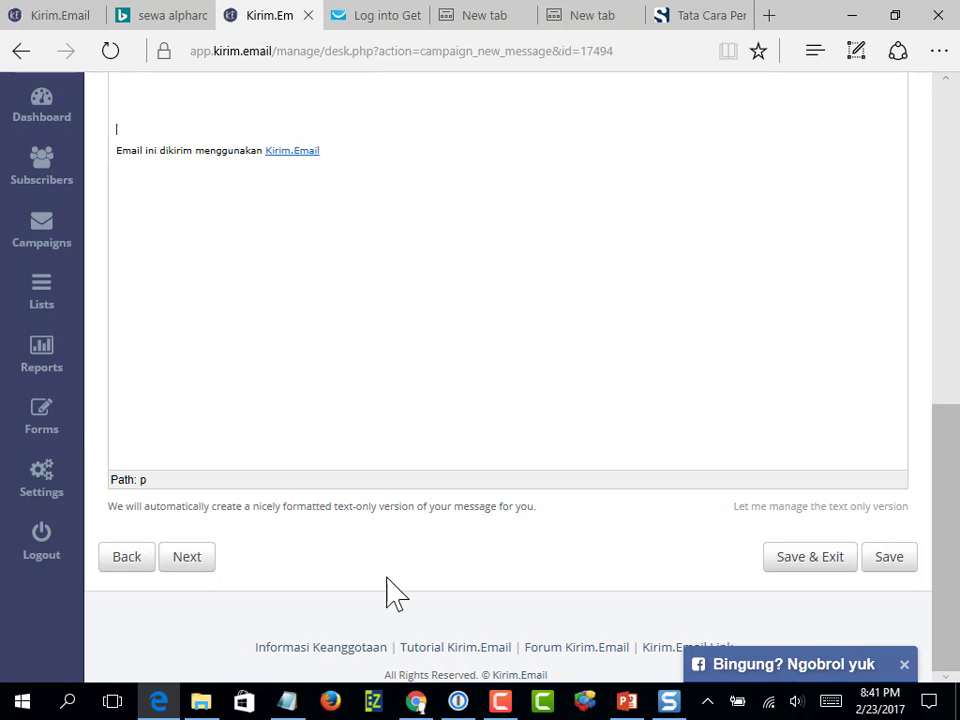
click(414, 703)
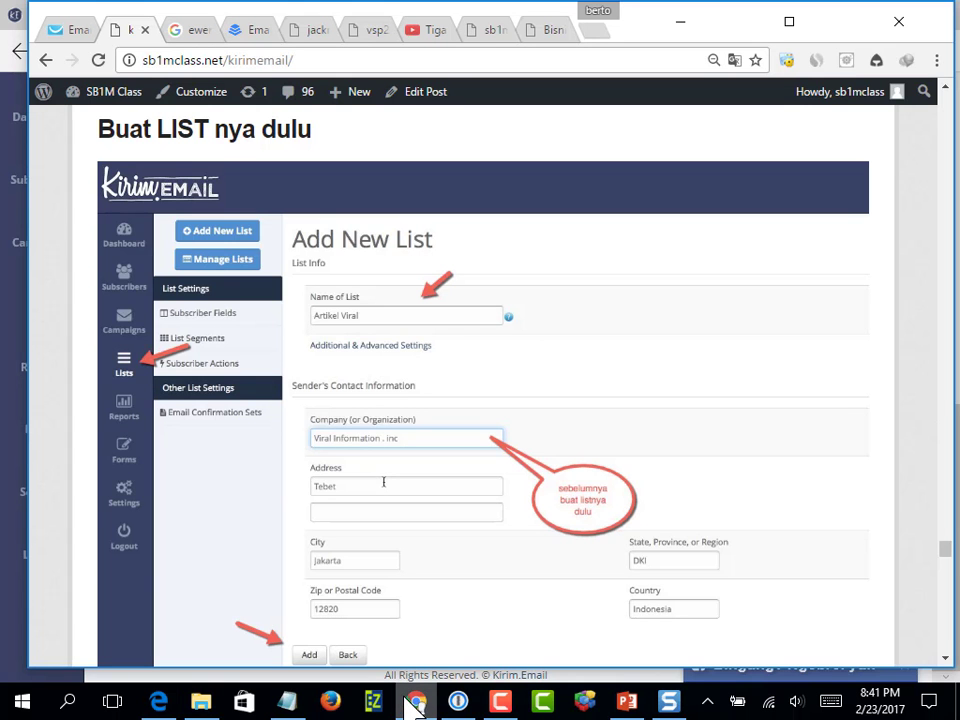
Go back from the Chrome tutorial to the Kirim.Email message editor.
click(160, 703)
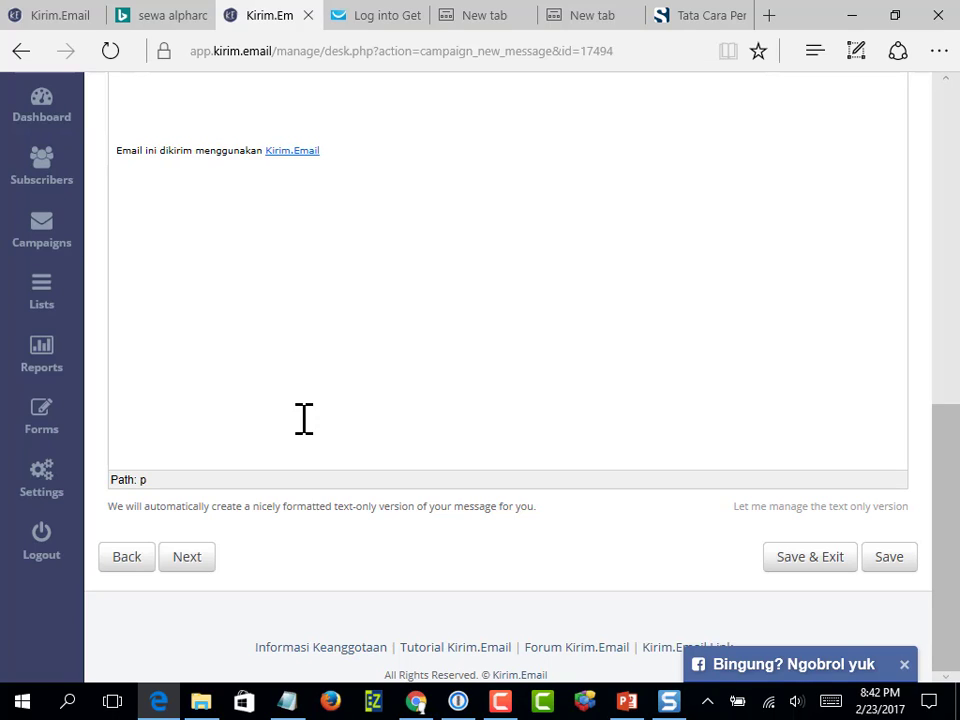
Show the Lists page with all 8 subscriber lists, including edantenan.com at 3 subscribers.
scroll(480, 392, up, 10)
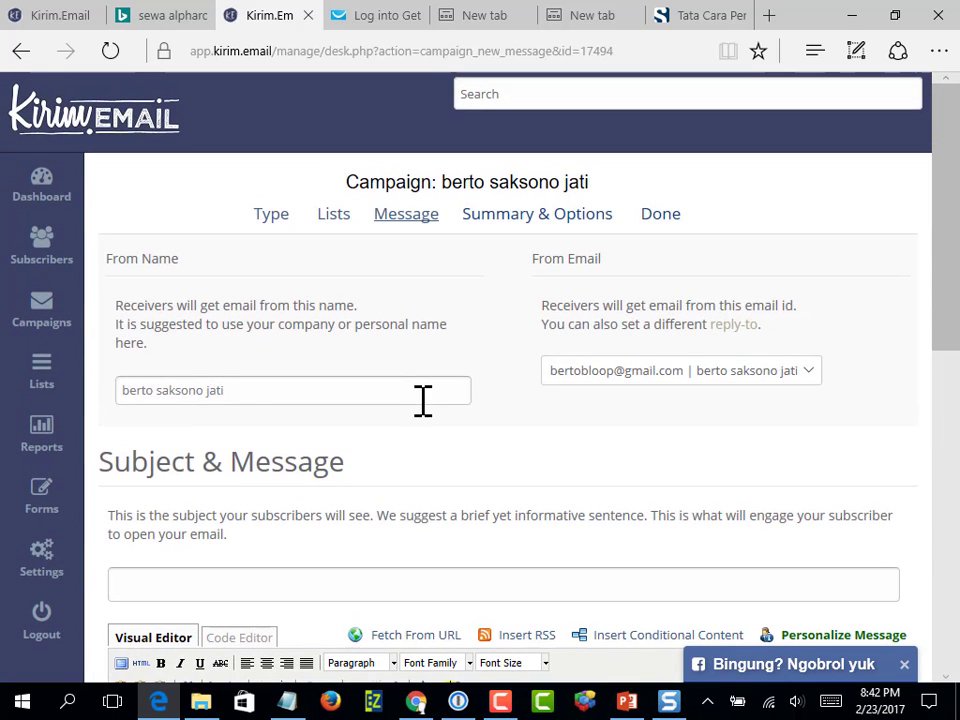
click(44, 392)
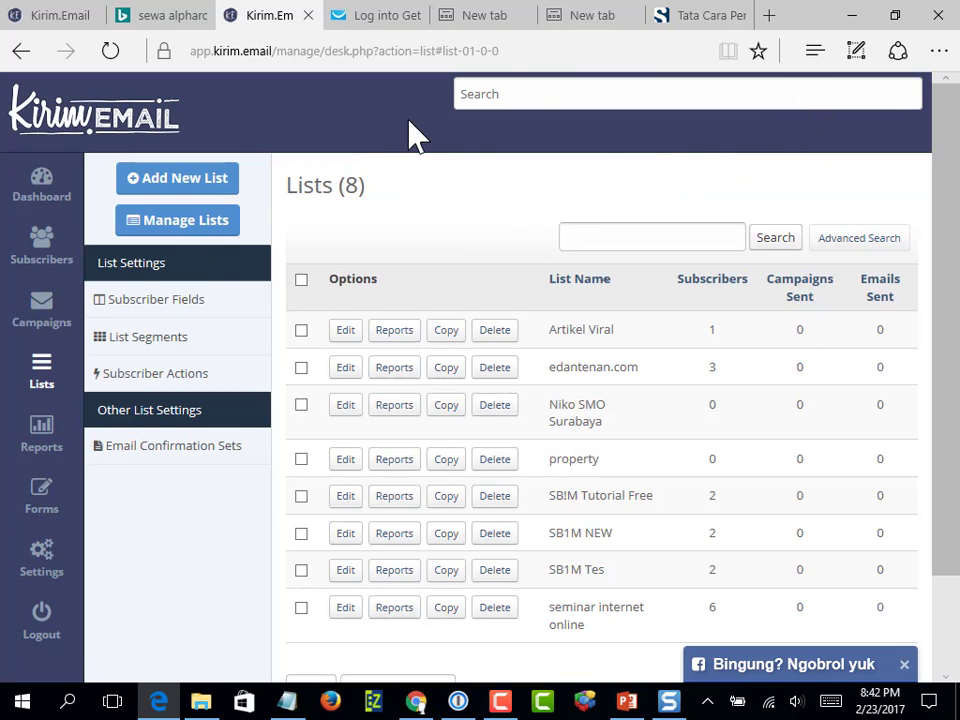
Open a blank new Edge tab.
click(768, 16)
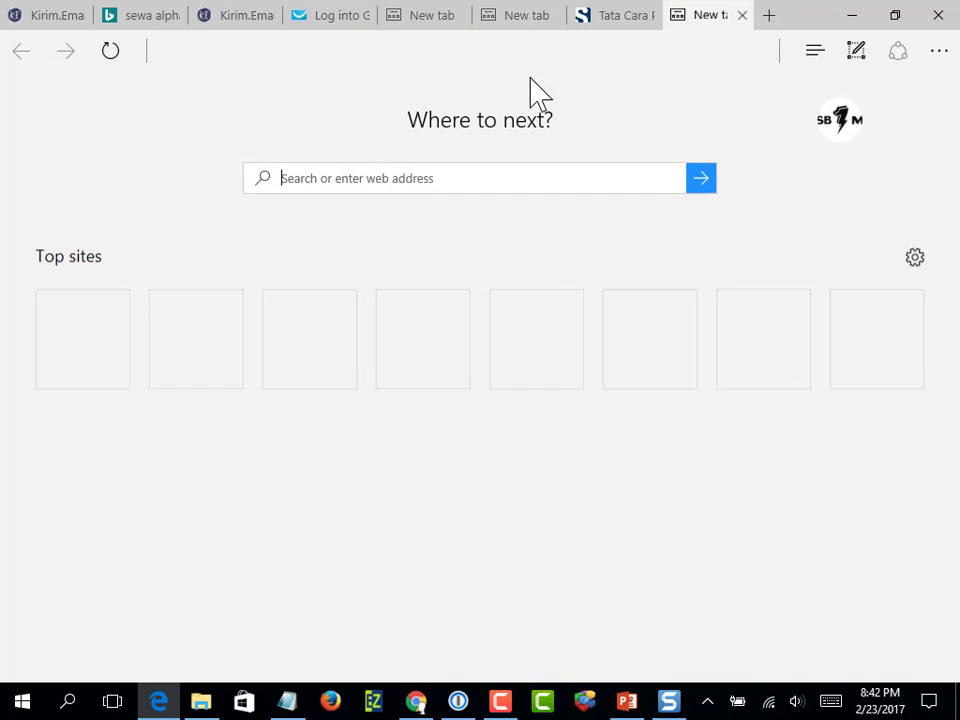
In Chrome, load smartpassiveincome.com and bukayuk.com/insightzilla in two new tabs.
click(416, 701)
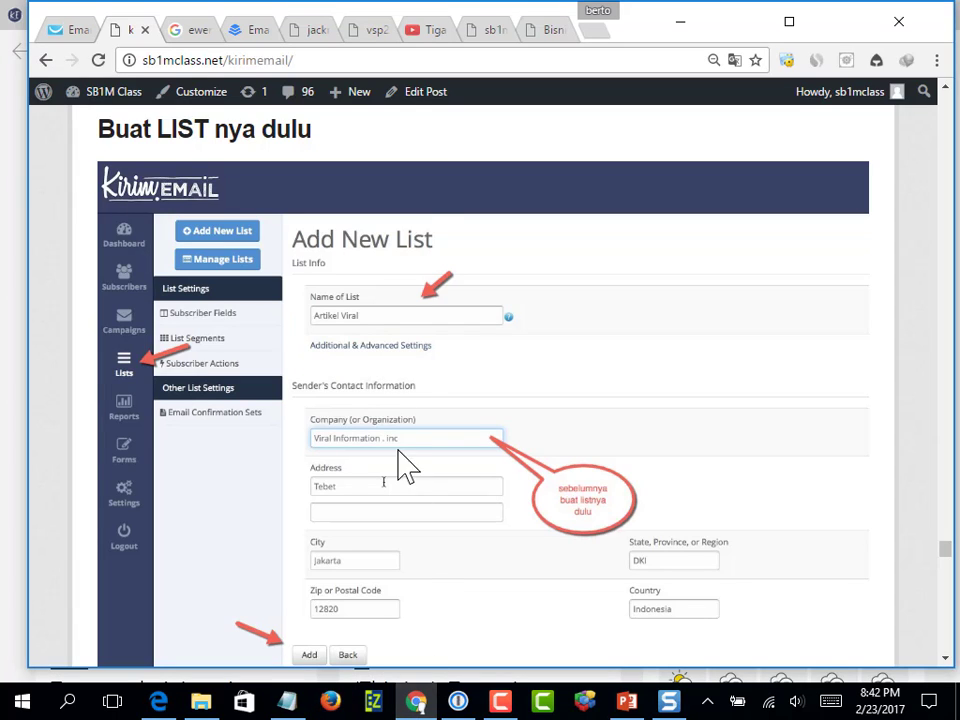
click(553, 30)
click(592, 30)
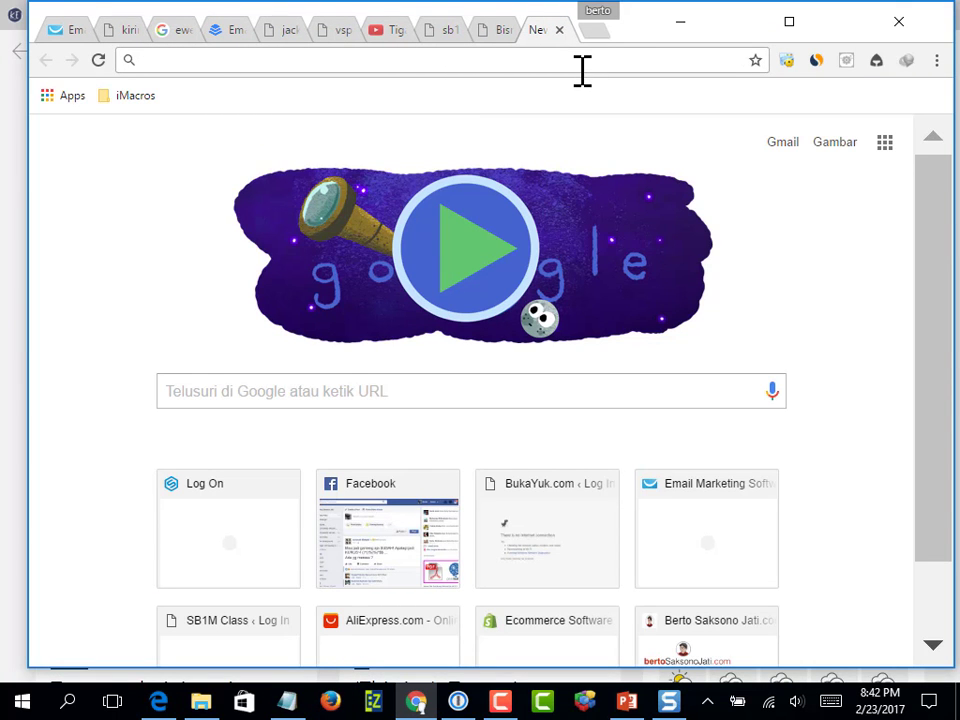
text(smartpas)
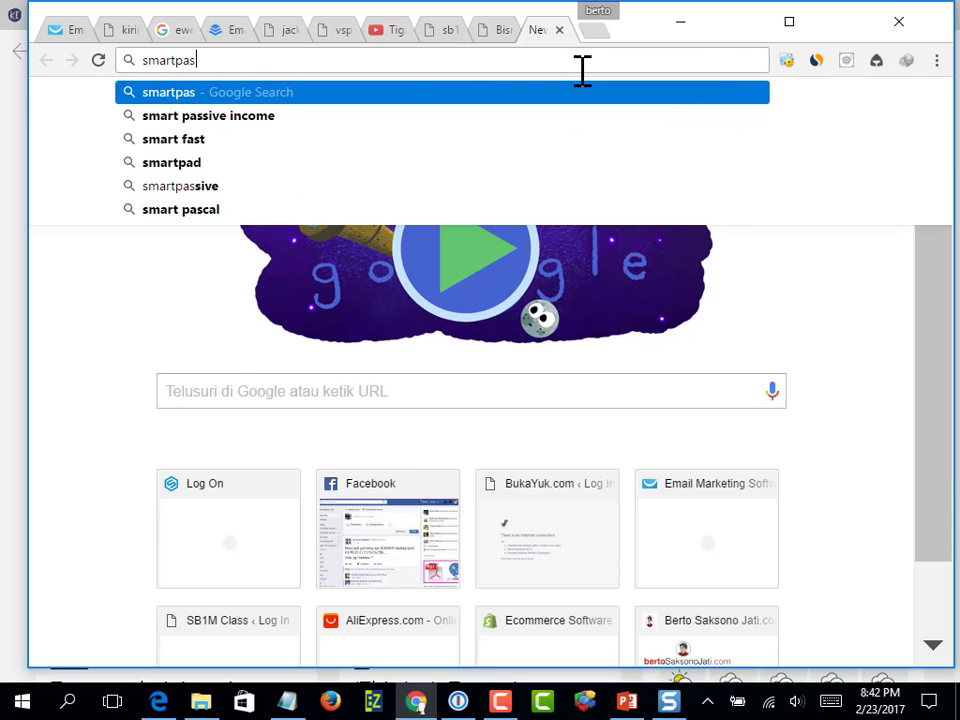
text(siveincome.c)
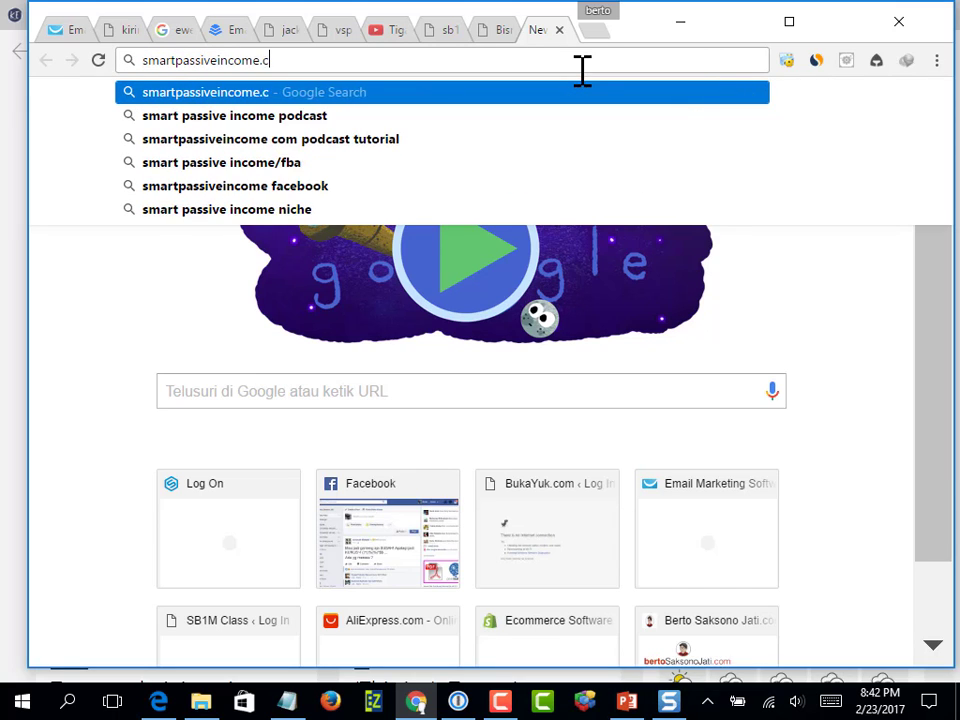
text(om)
key(Return)
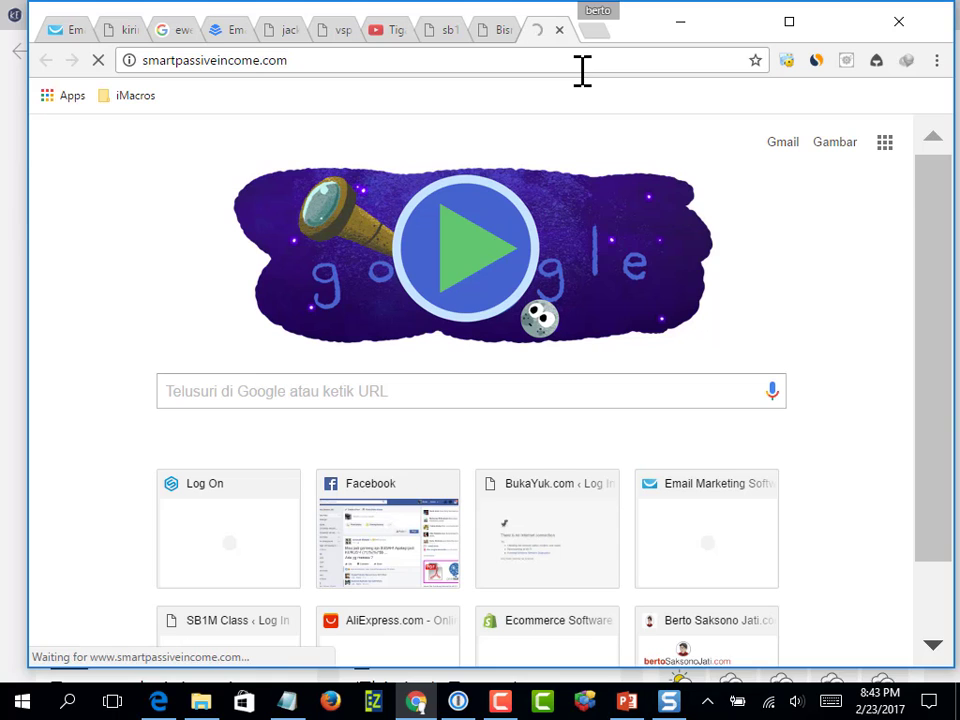
click(592, 30)
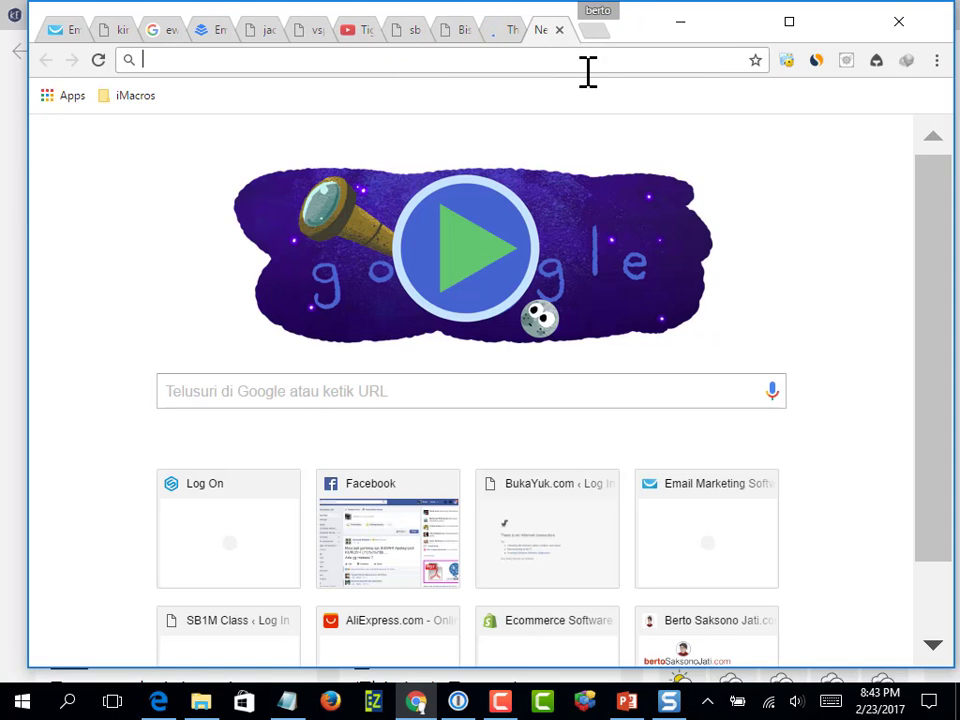
text(bukayuk)
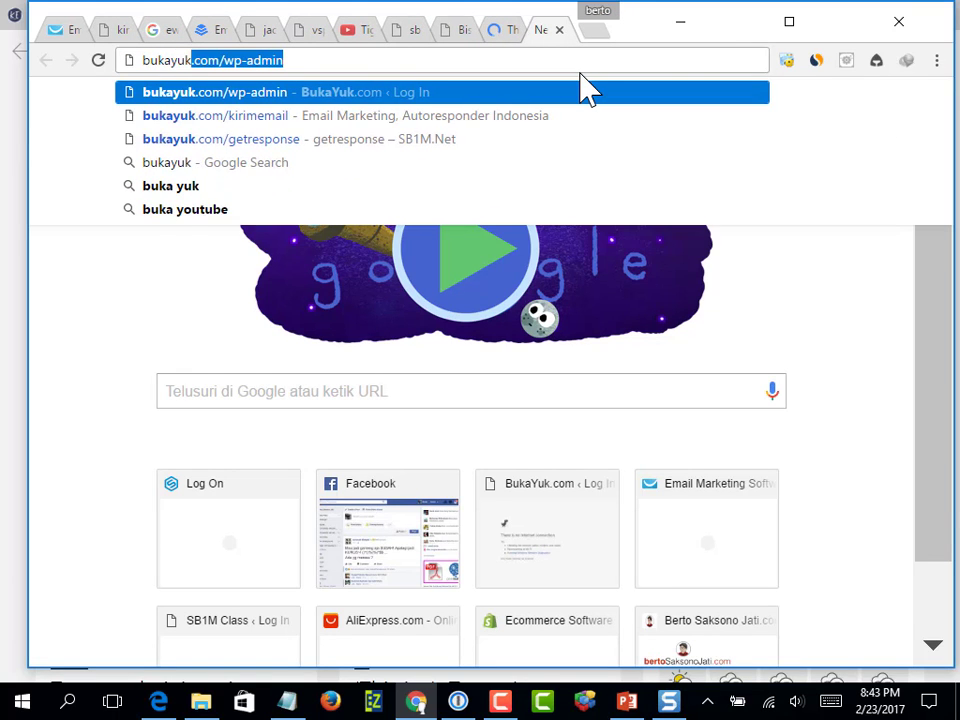
text(.com/insi)
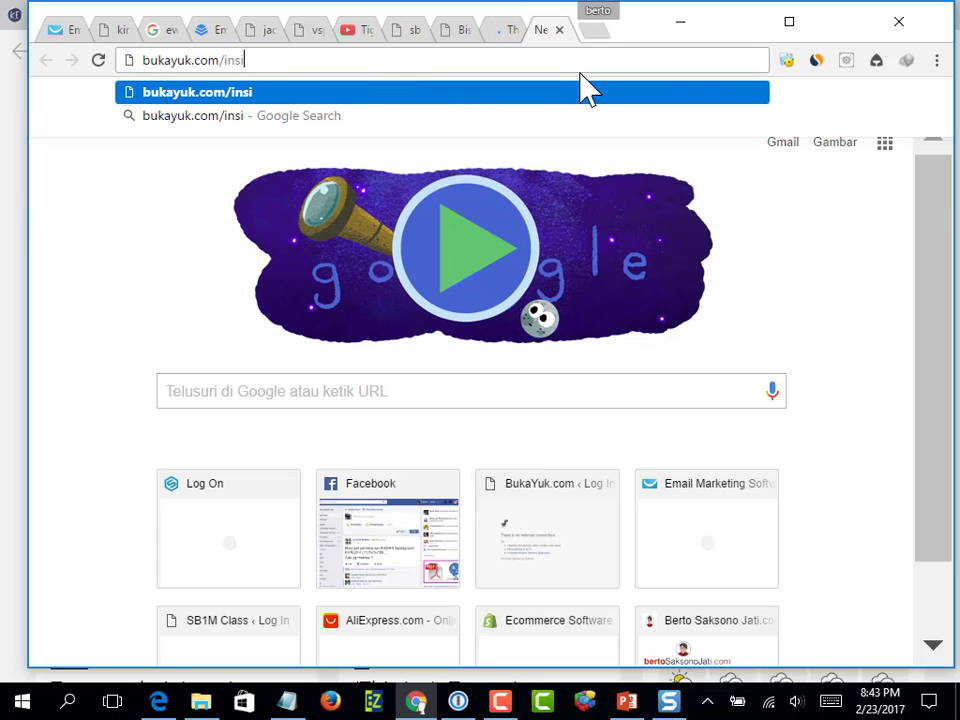
text(ghtzilla)
key(Return)
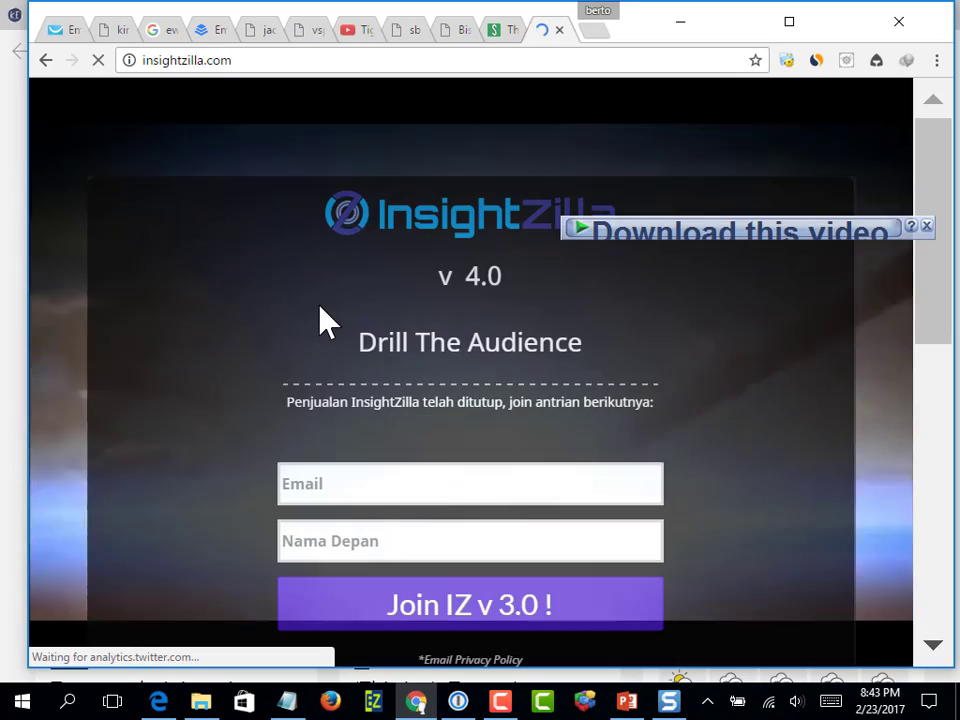
scroll(327, 323, down, 3)
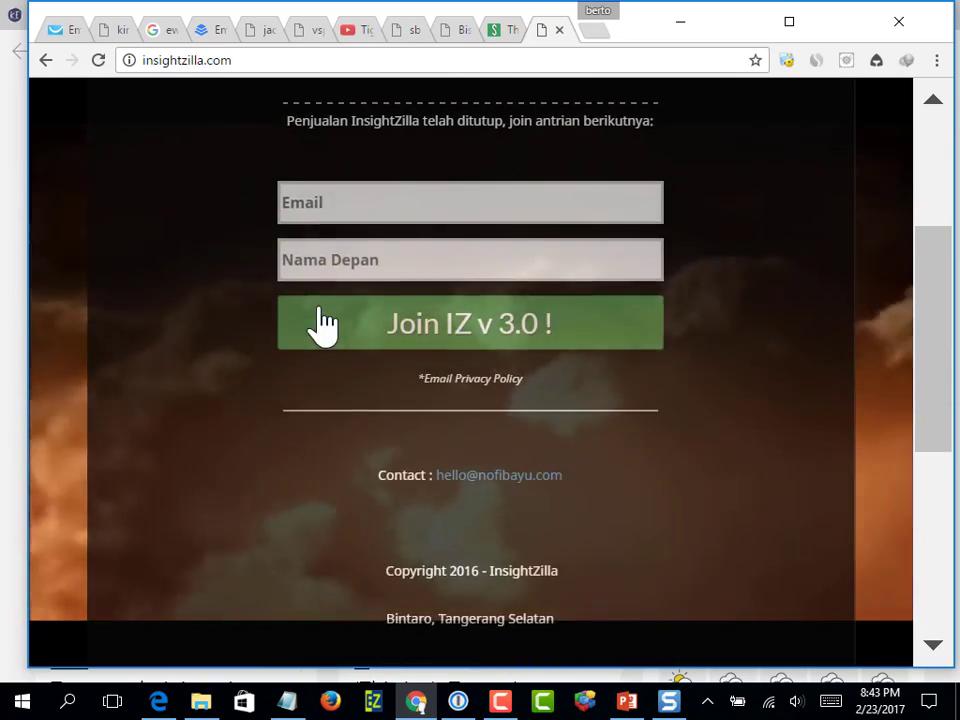
scroll(323, 323, up, 2)
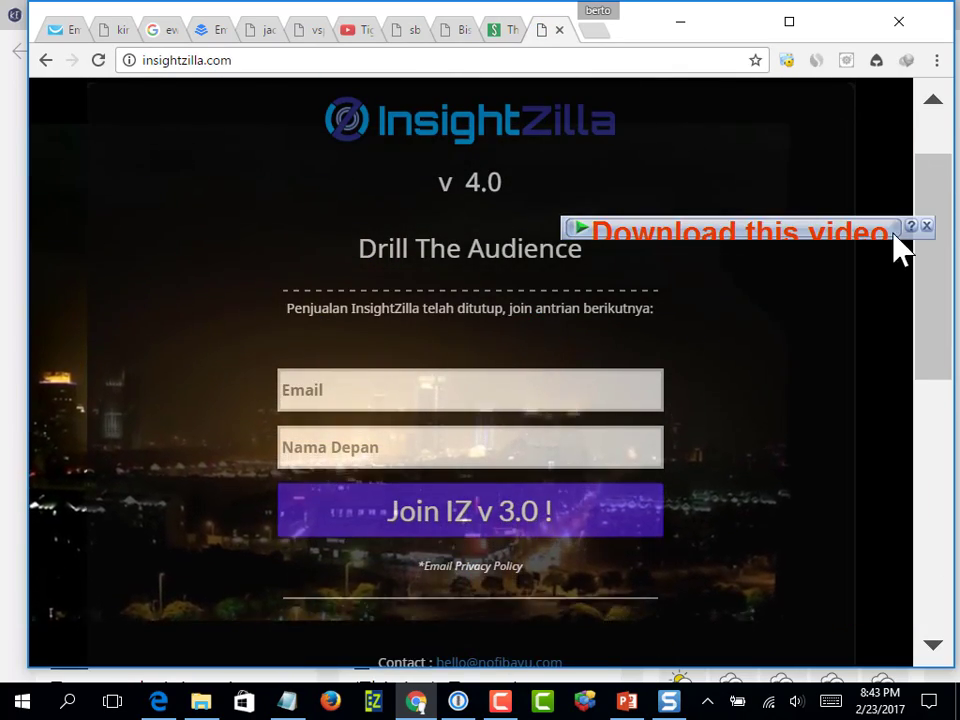
click(922, 230)
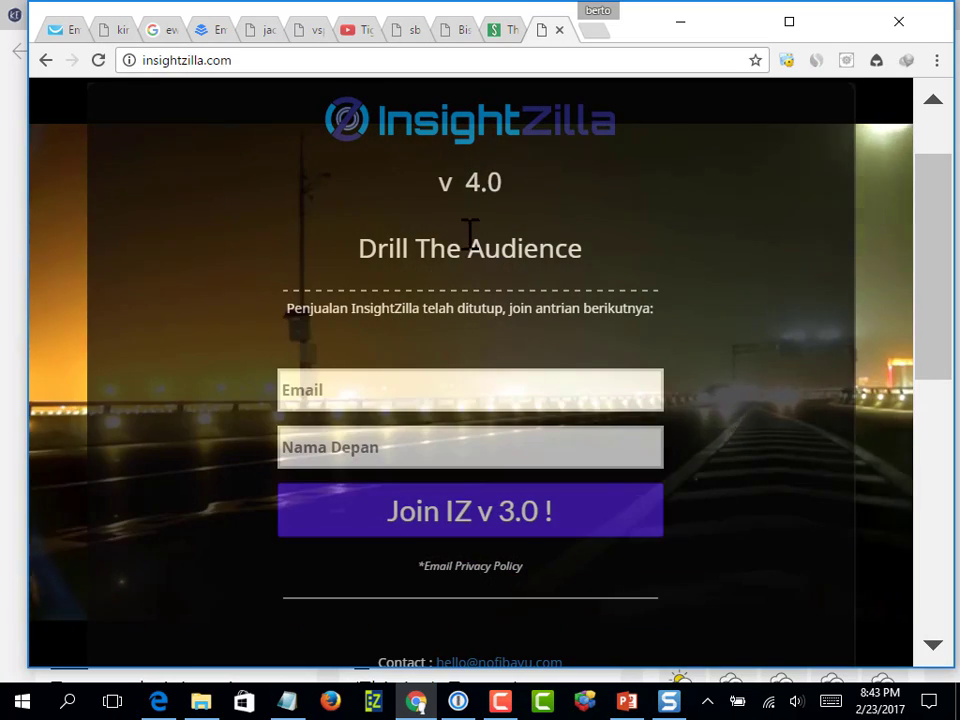
click(315, 395)
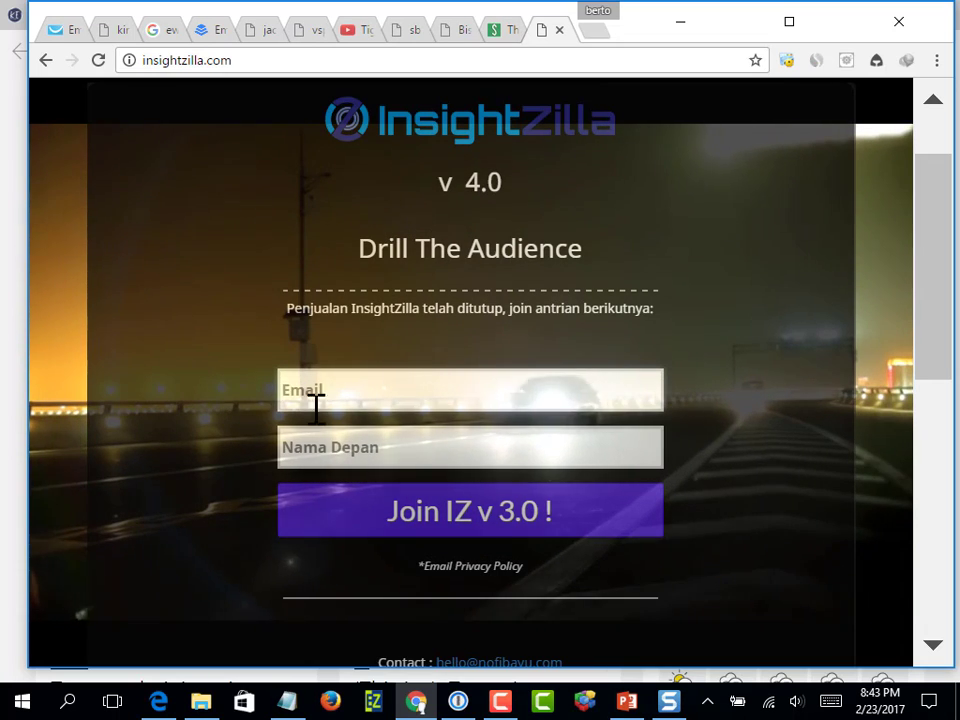
click(360, 458)
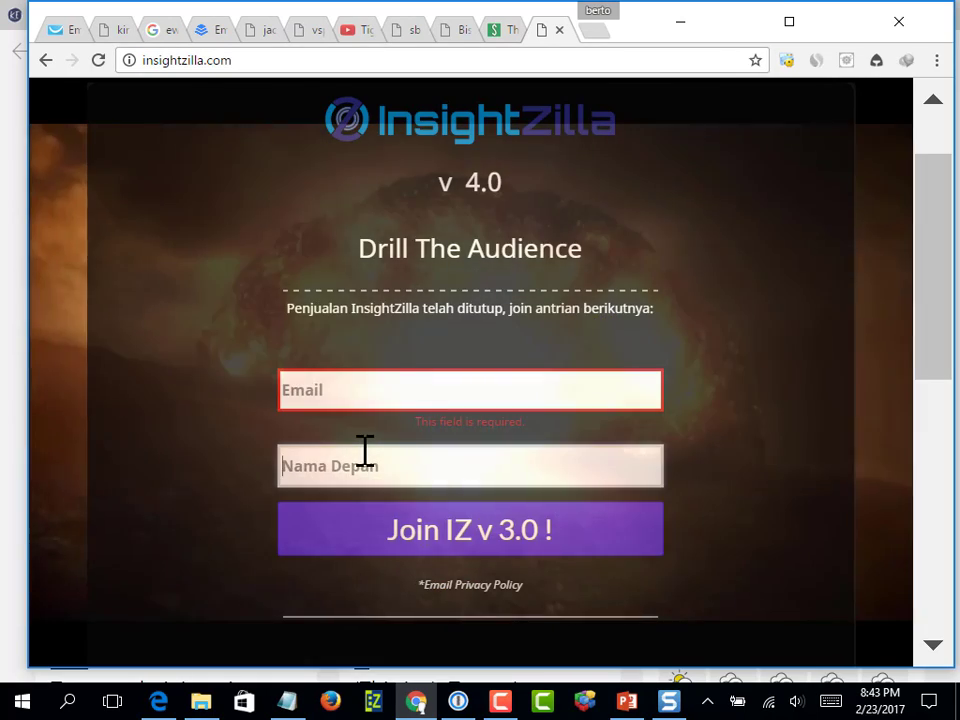
scroll(272, 428, down, 5)
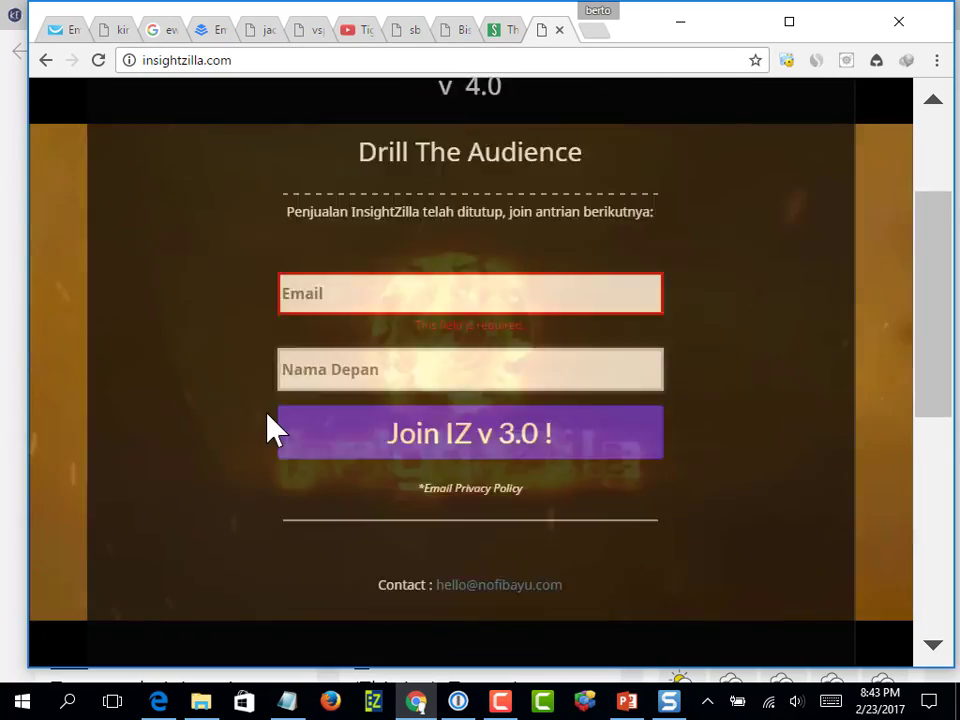
scroll(280, 450, up, 7)
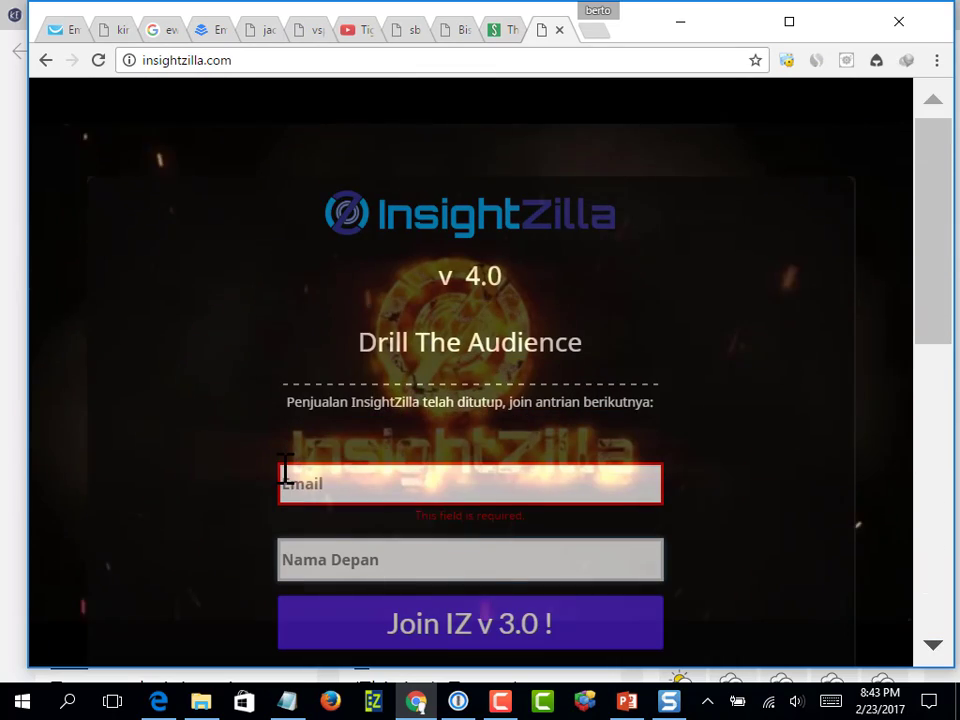
scroll(553, 497, down, 1)
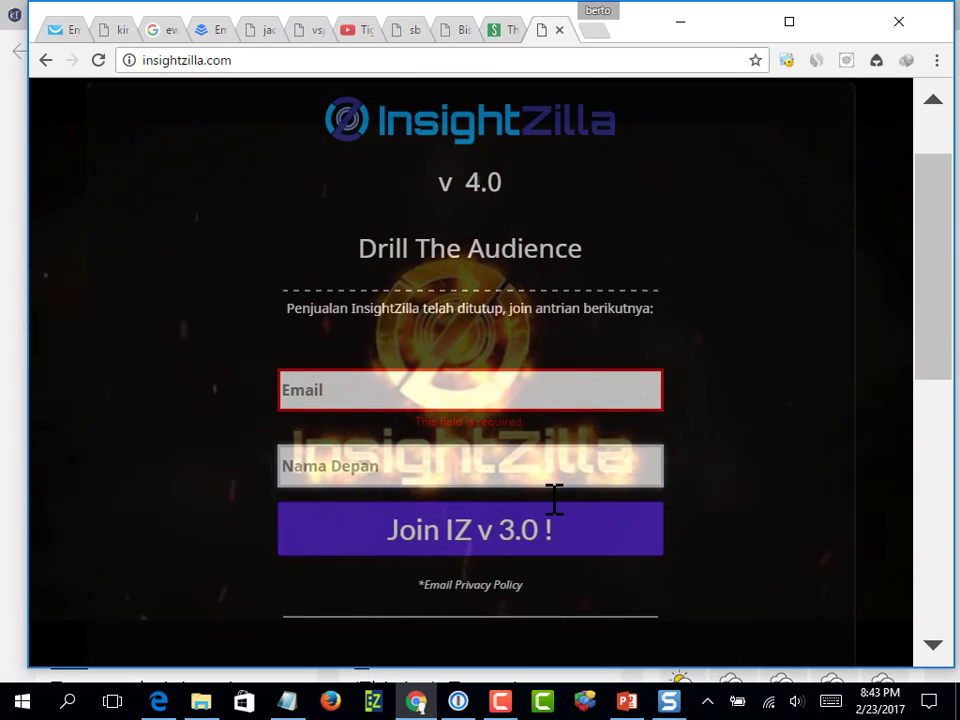
click(506, 30)
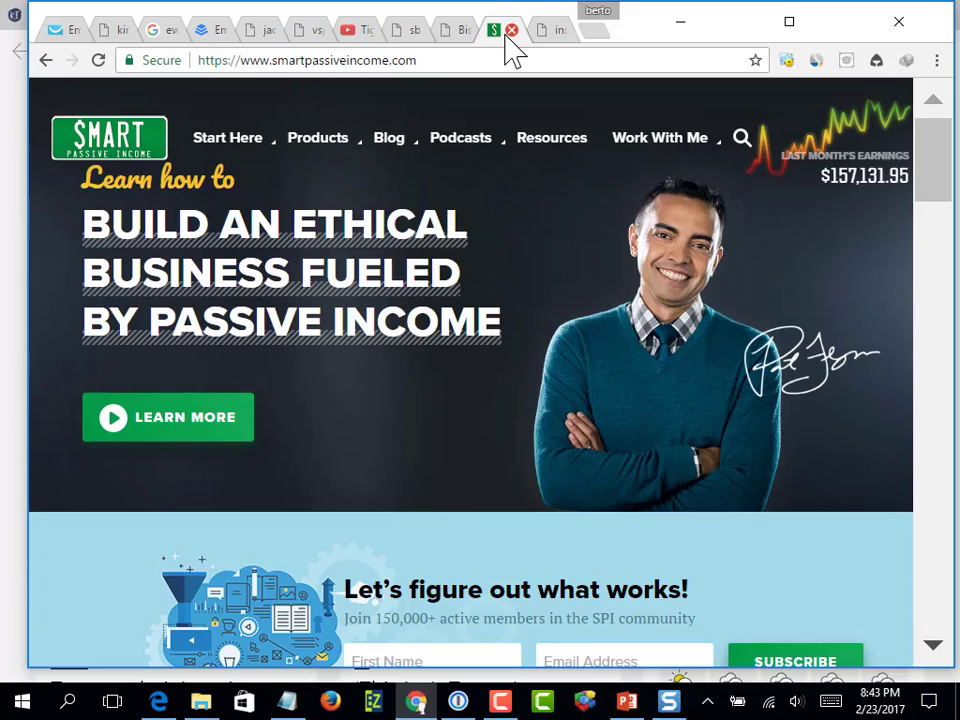
scroll(579, 266, down, 1)
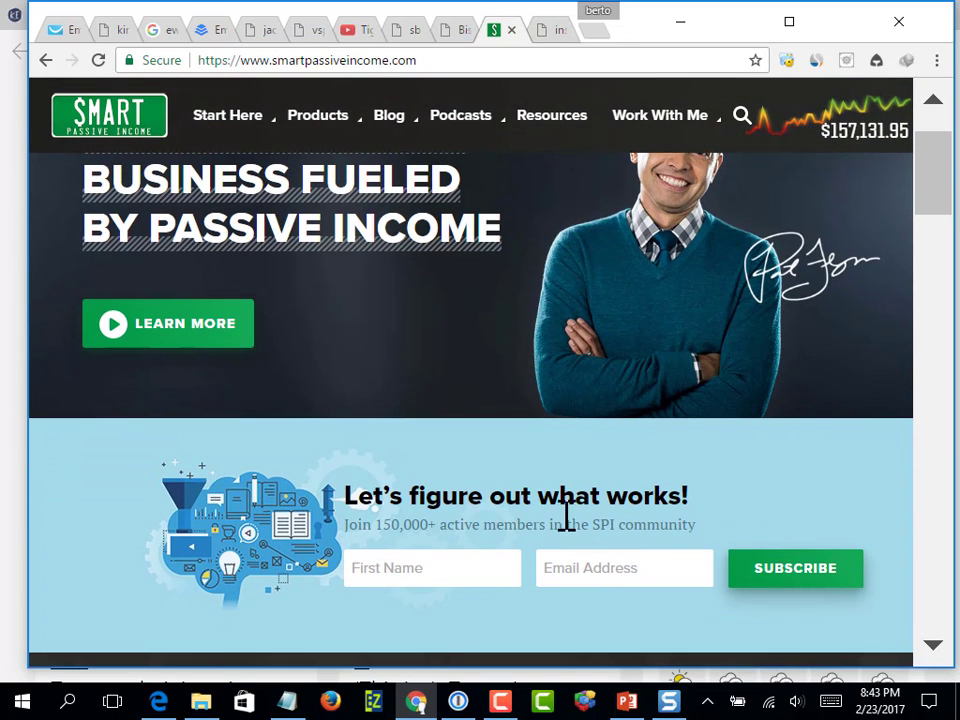
scroll(600, 365, up, 1)
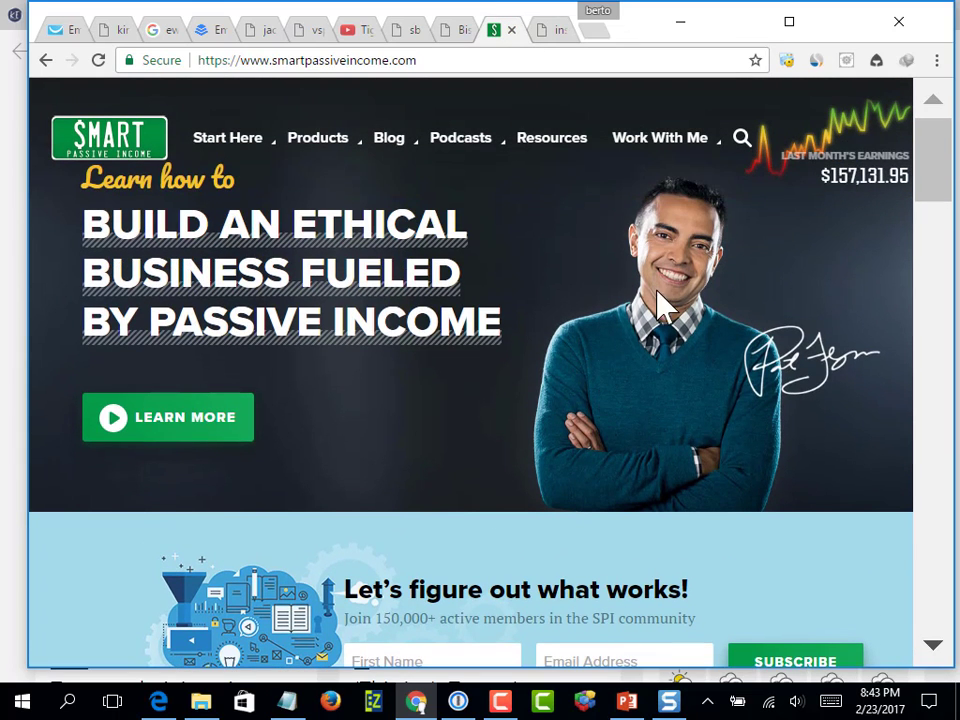
scroll(632, 338, down, 1)
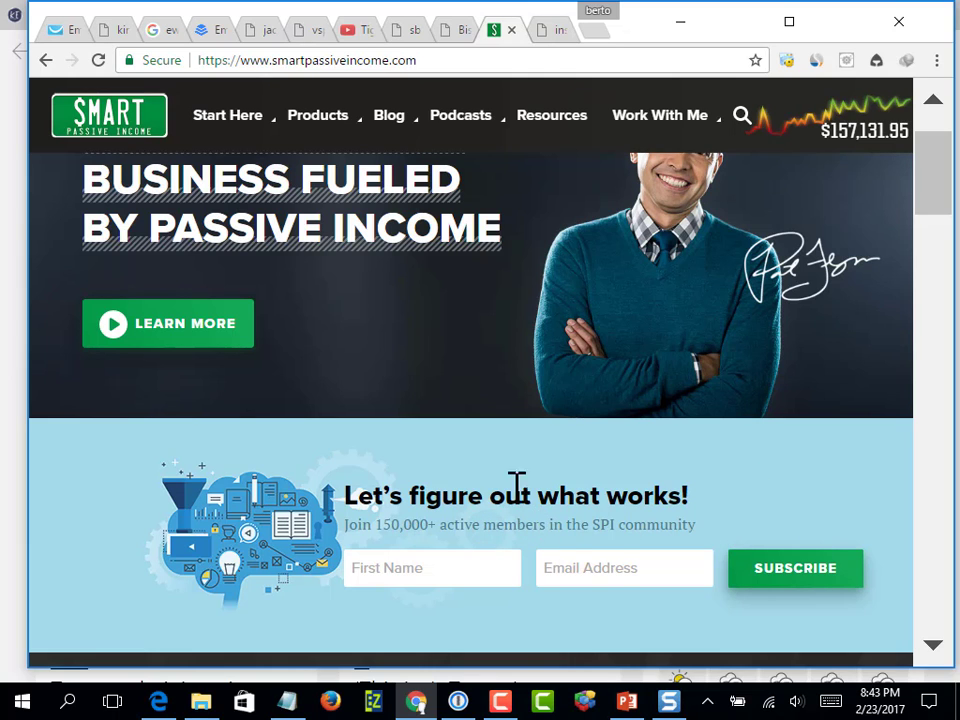
scroll(481, 566, down, 3)
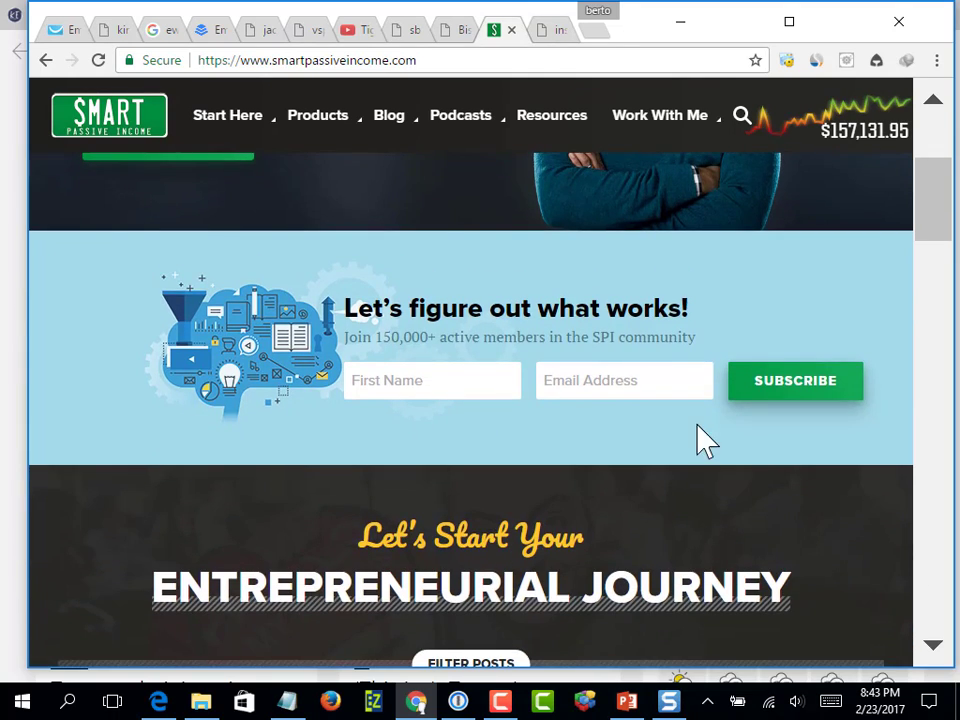
scroll(529, 401, up, 1)
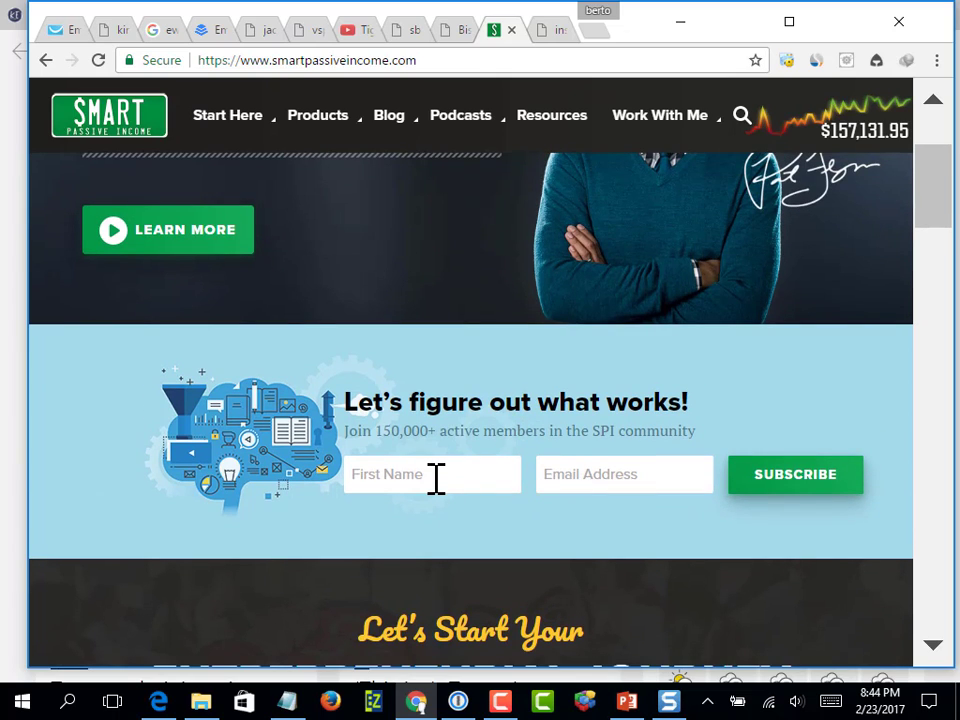
click(418, 482)
click(553, 476)
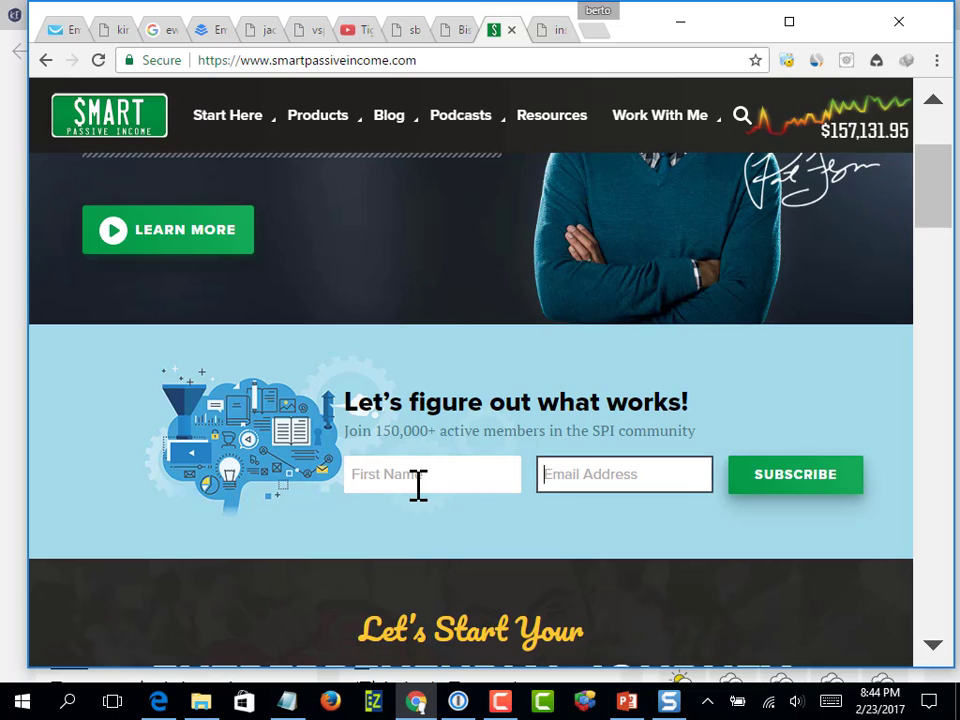
click(418, 484)
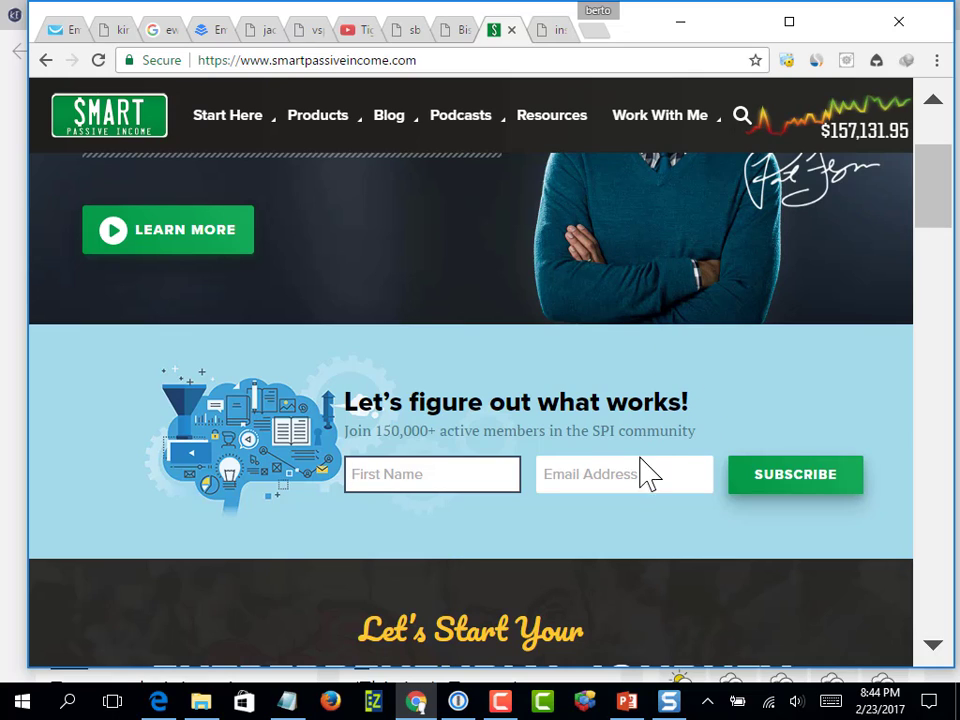
click(606, 471)
click(492, 474)
click(611, 474)
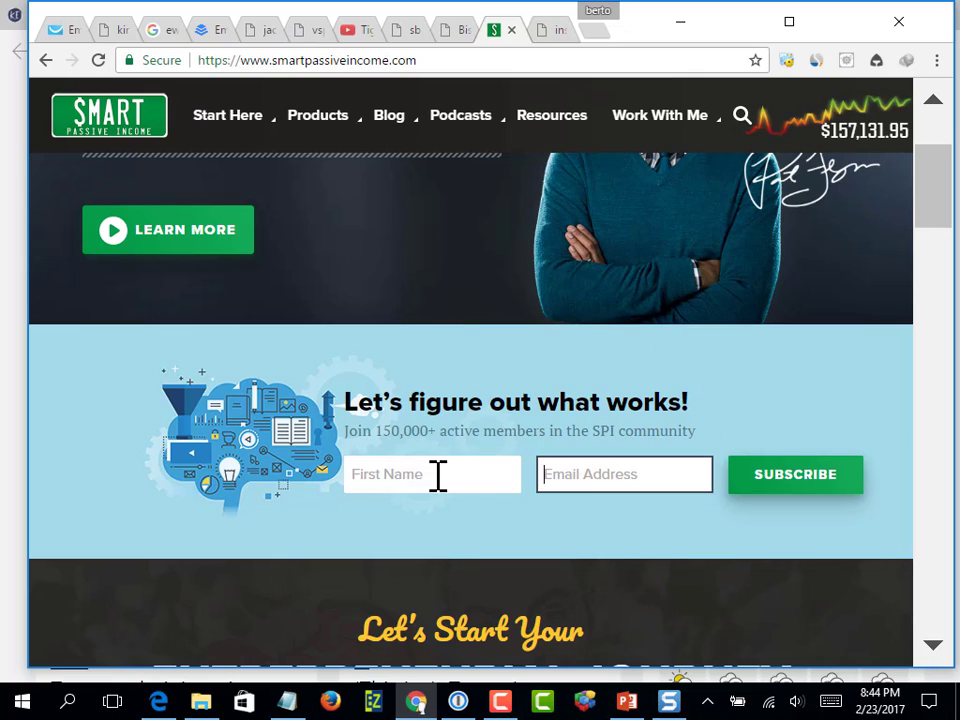
click(437, 474)
click(615, 480)
click(433, 473)
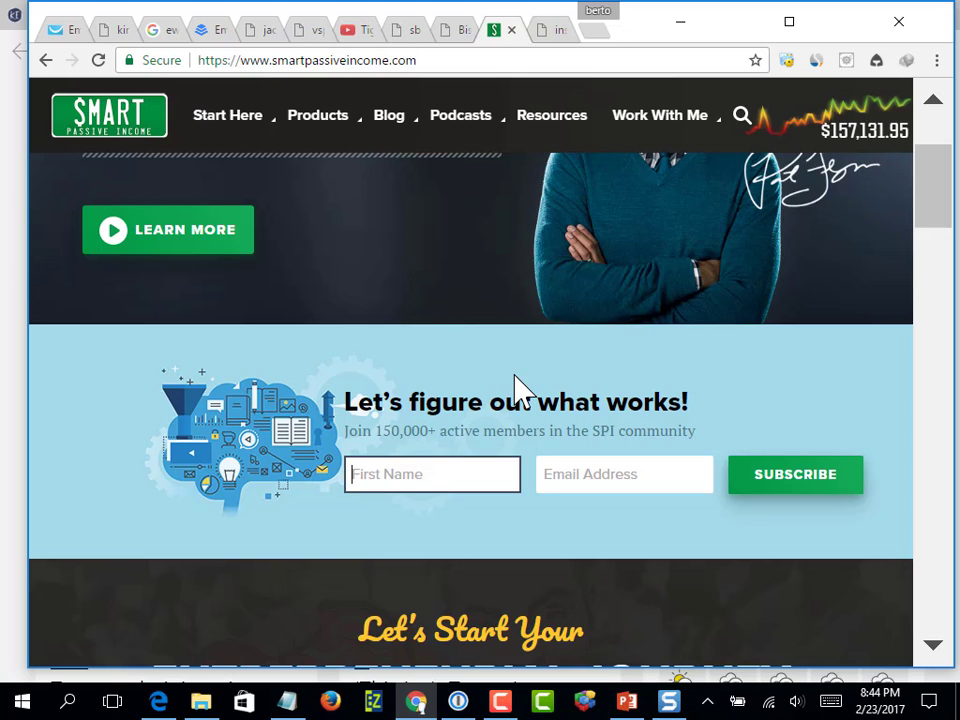
scroll(525, 407, down, 2)
scroll(490, 260, up, 4)
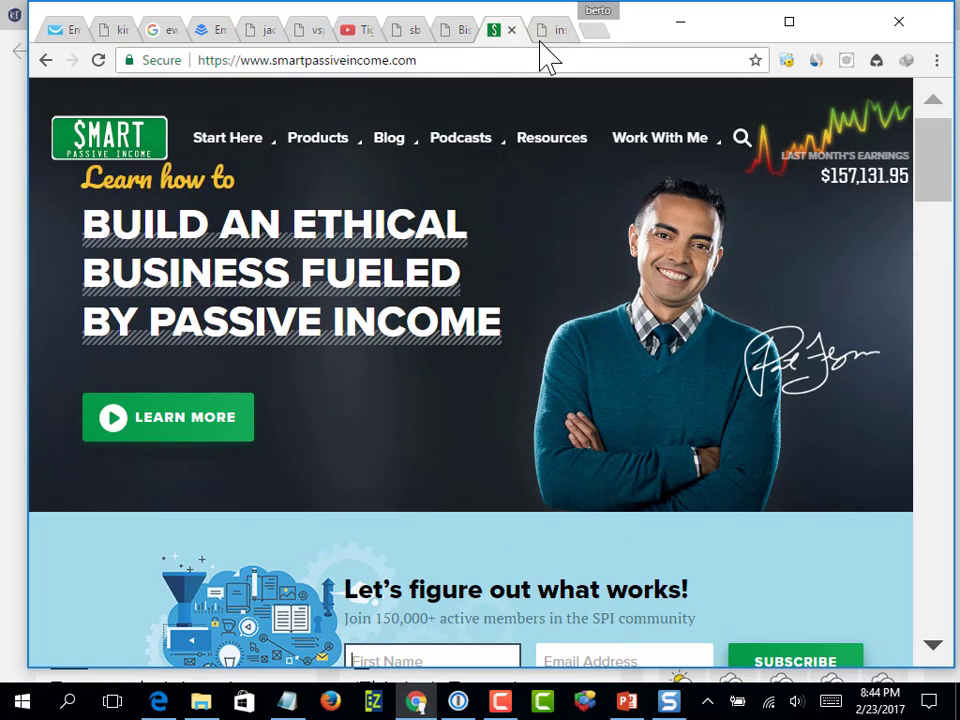
click(550, 38)
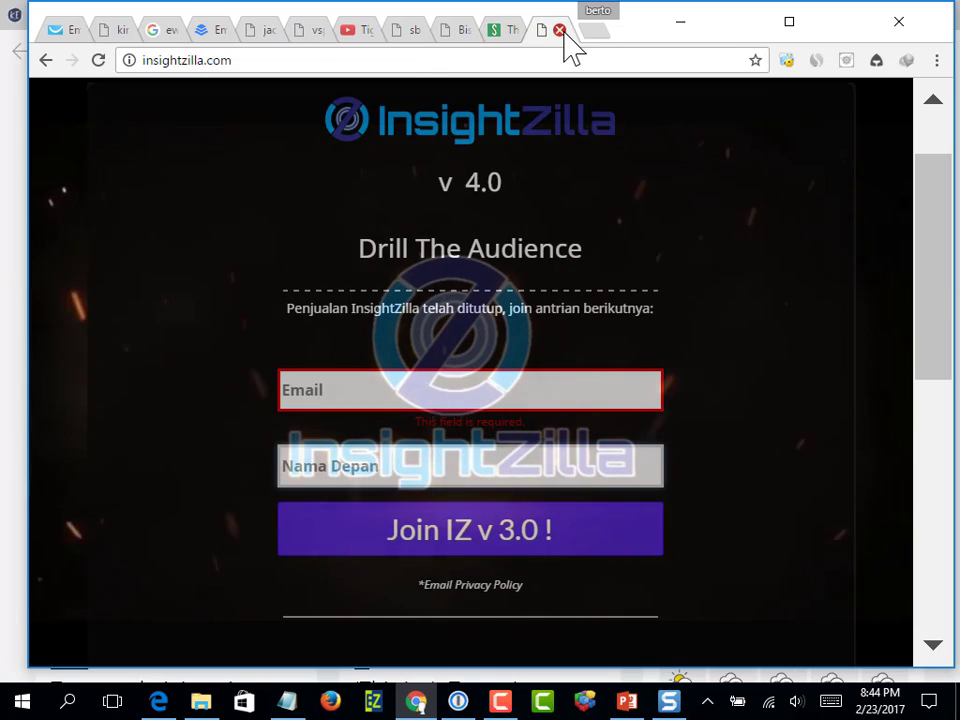
Close the InsightZilla tab and load the detox seller's Instagram profile address in a new tab.
click(560, 31)
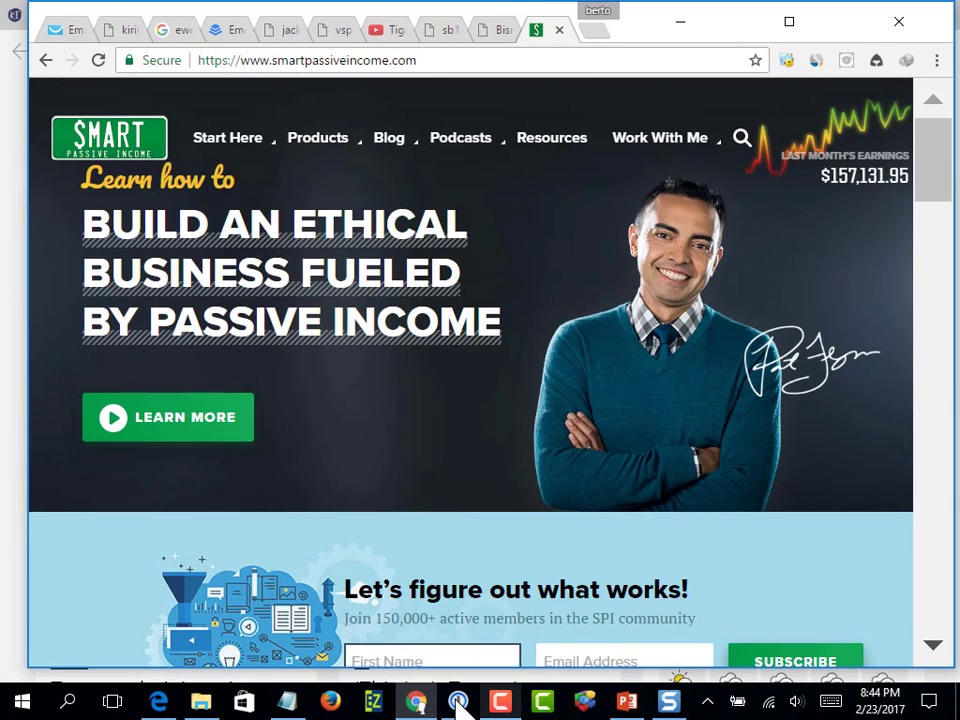
click(416, 701)
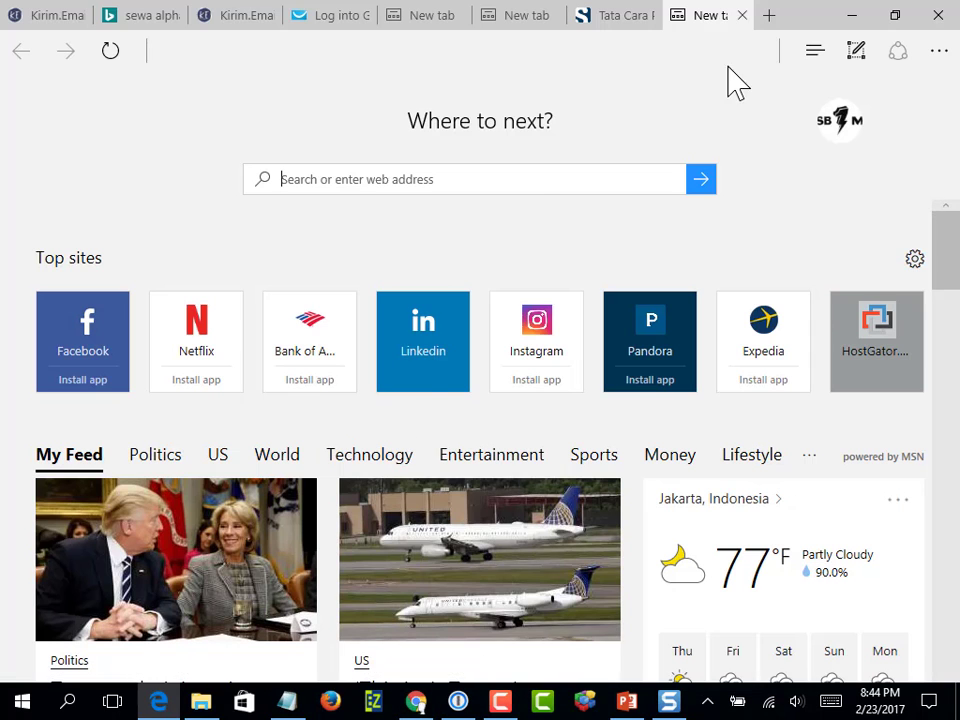
click(416, 701)
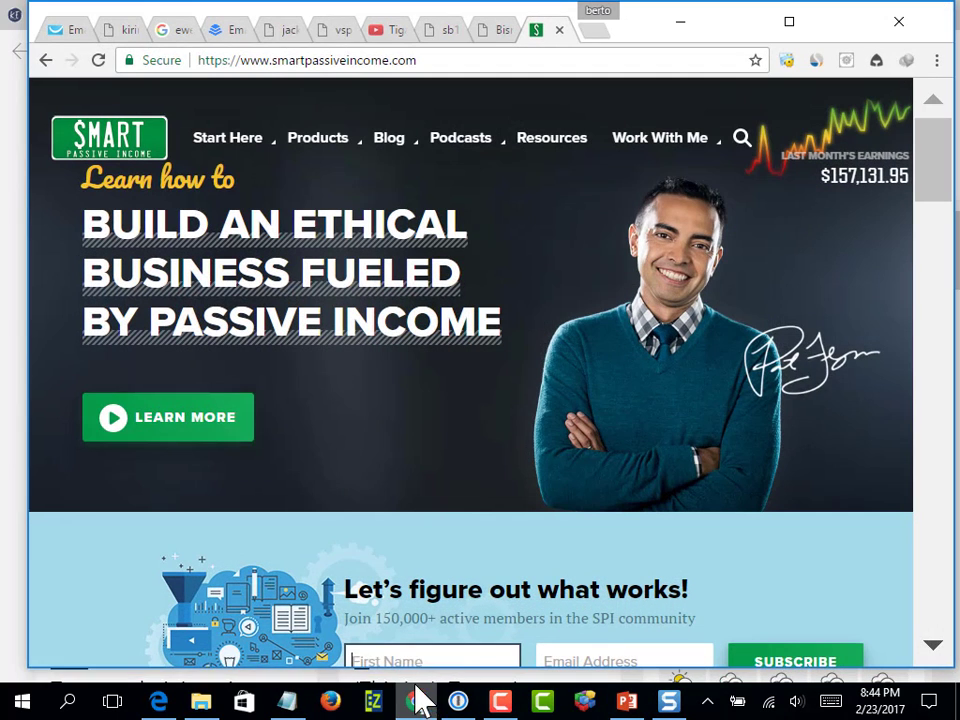
click(596, 33)
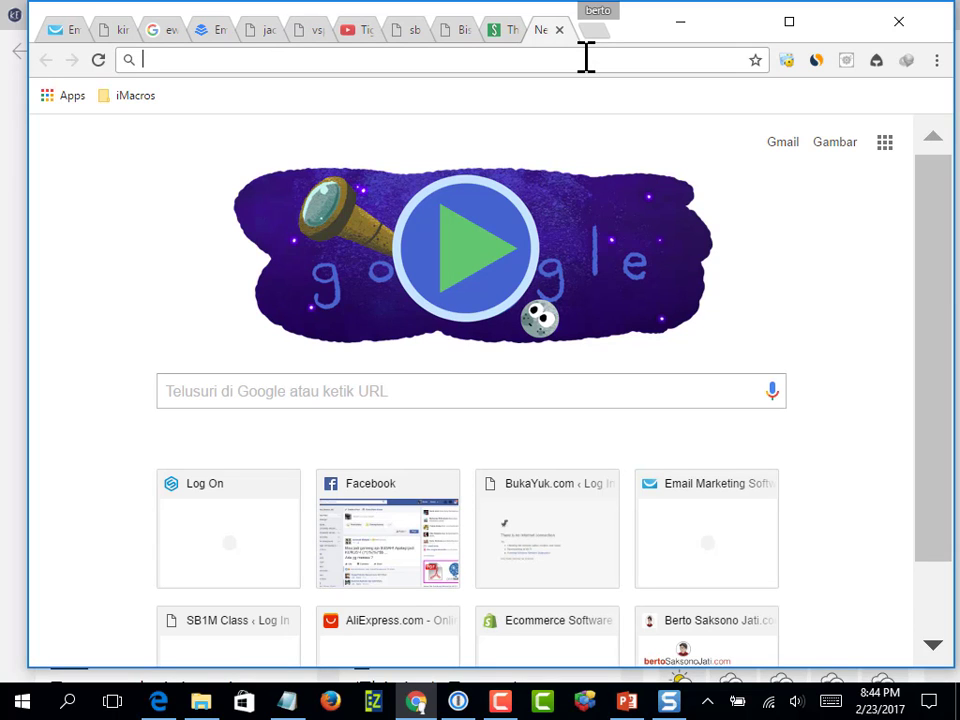
text(instagram.com)
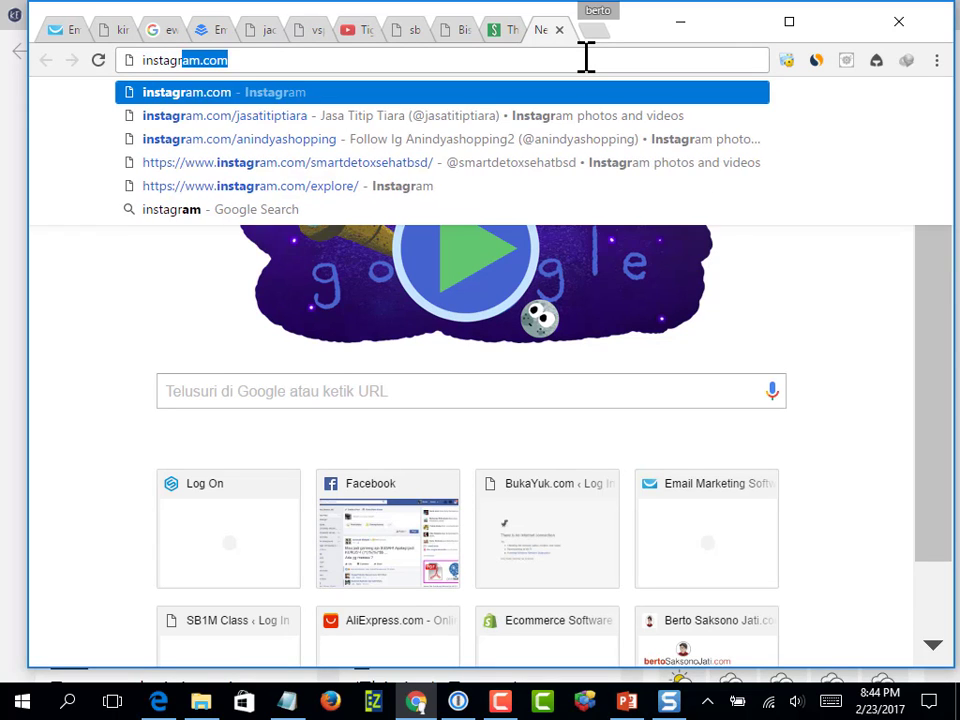
text(/)
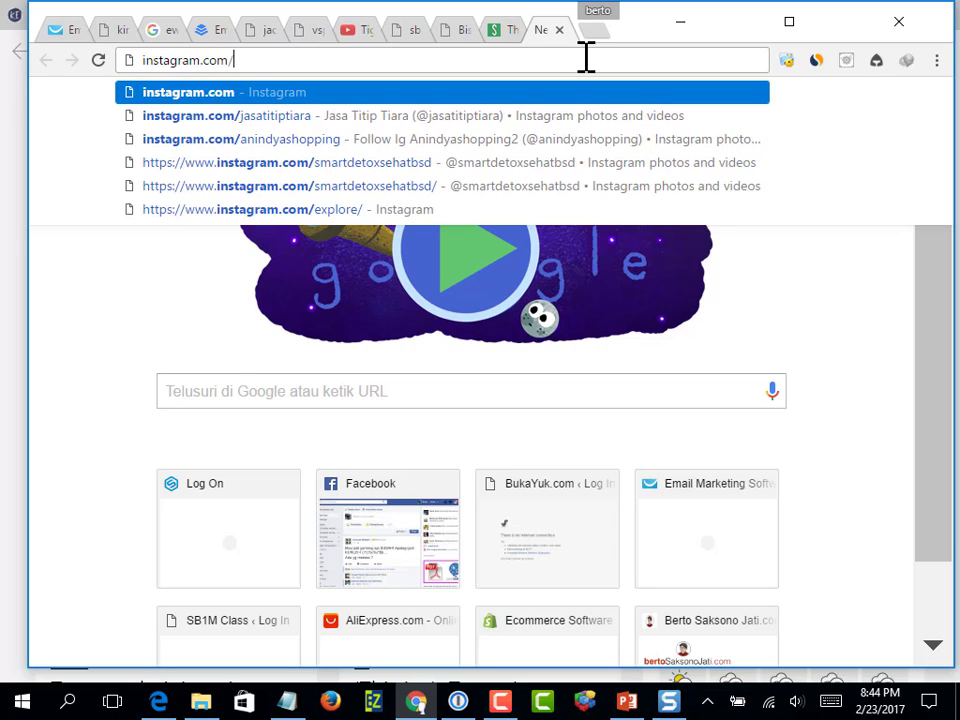
text(smartdetoxse)
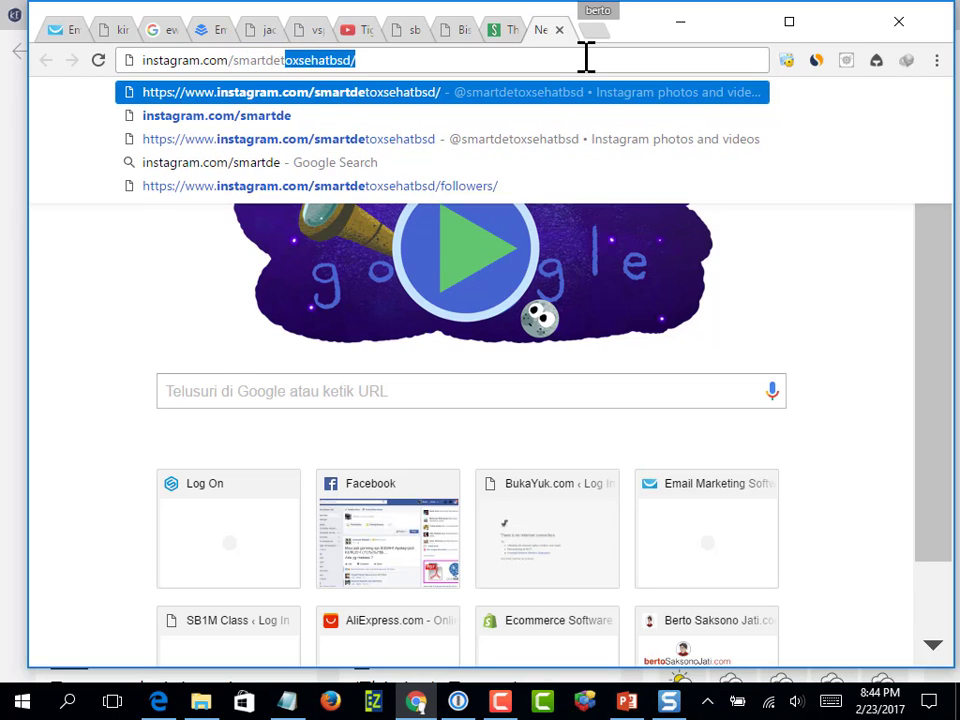
text(hatbsd)
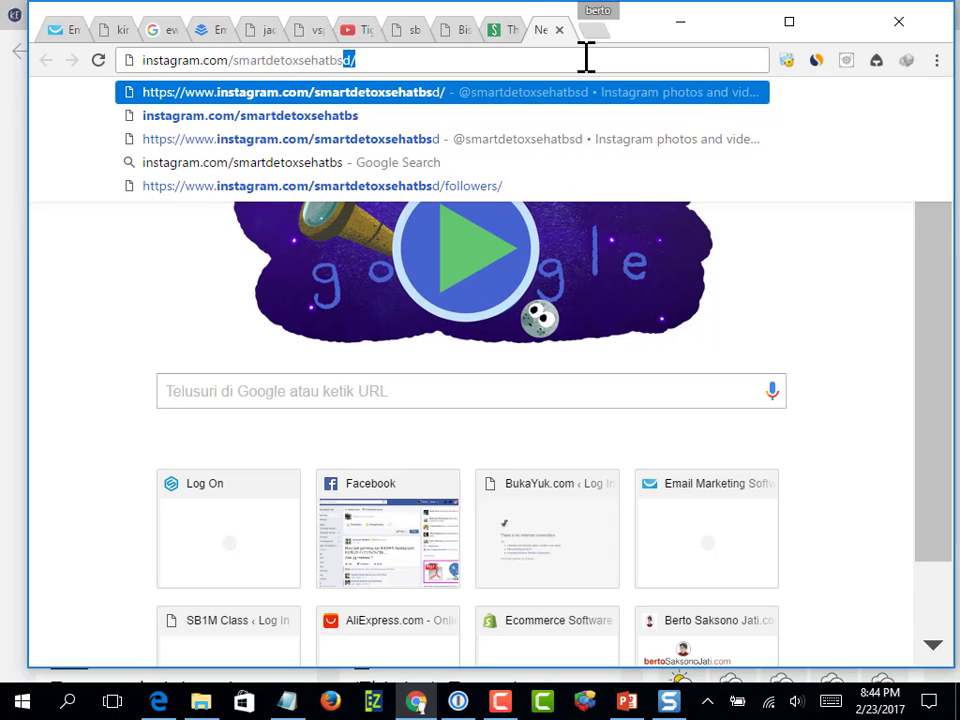
key(Return)
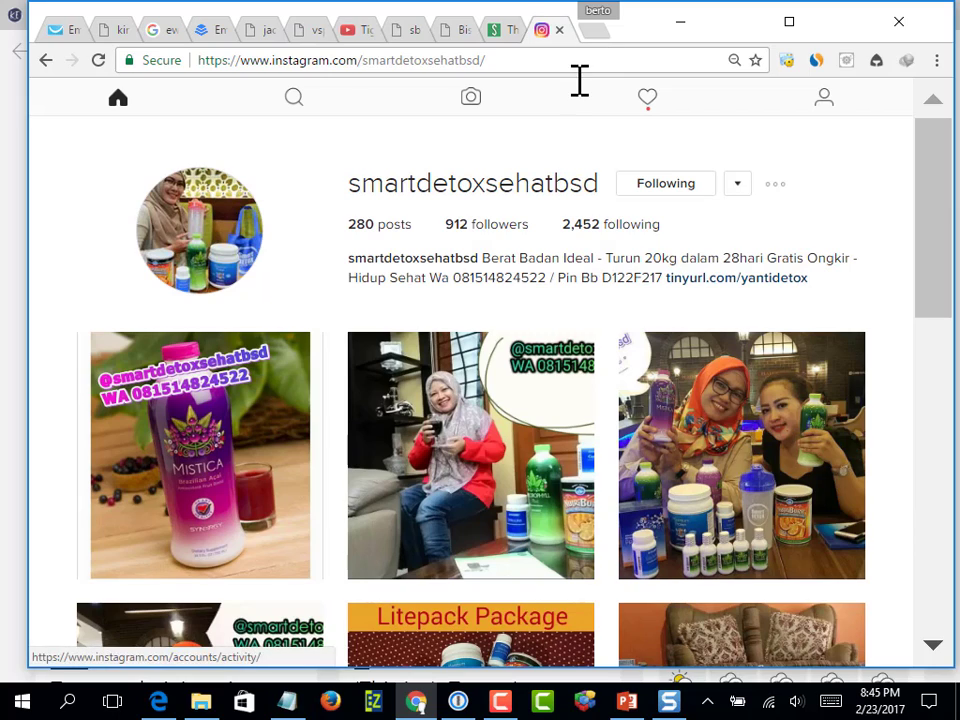
Load more posts below the 280-post profile's photo grid and scroll through them.
scroll(589, 455, down, 2)
scroll(589, 455, down, 8)
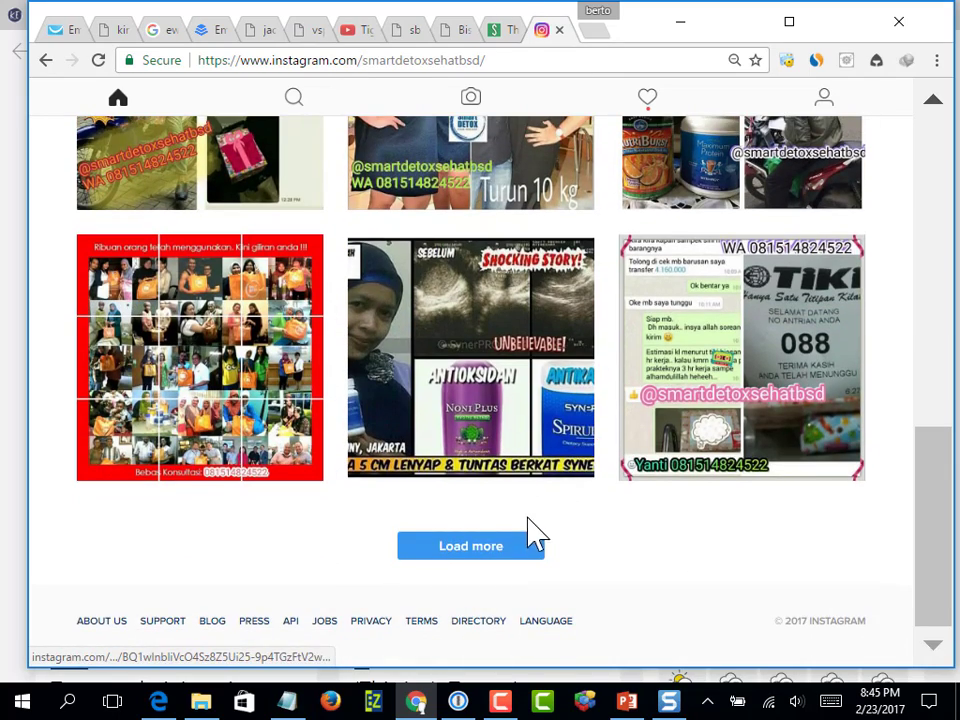
click(510, 548)
scroll(508, 478, down, 1)
scroll(510, 470, down, 7)
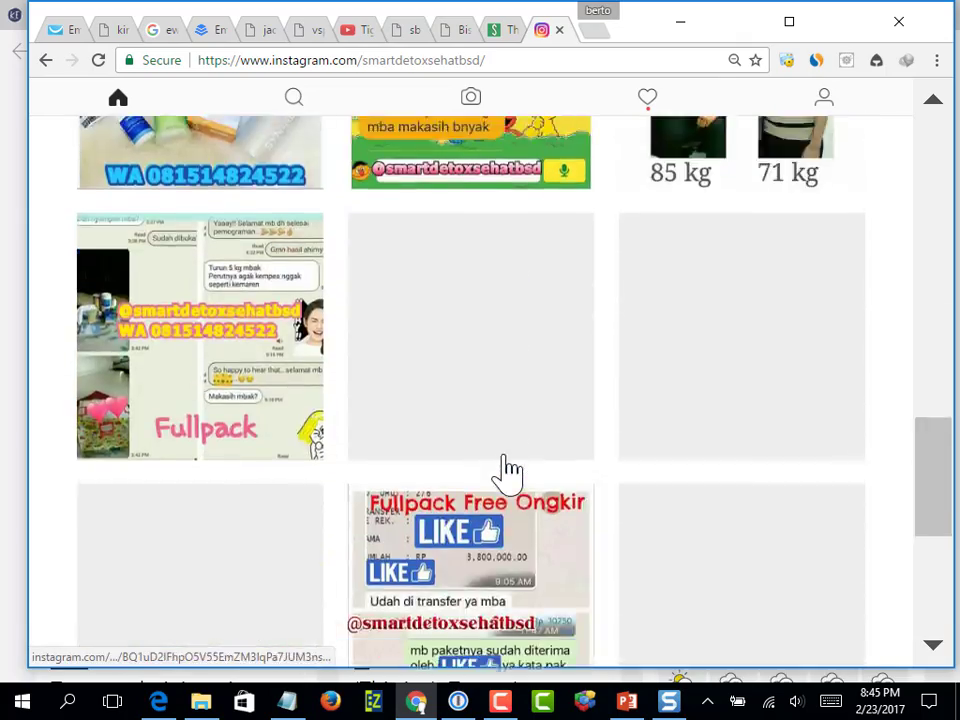
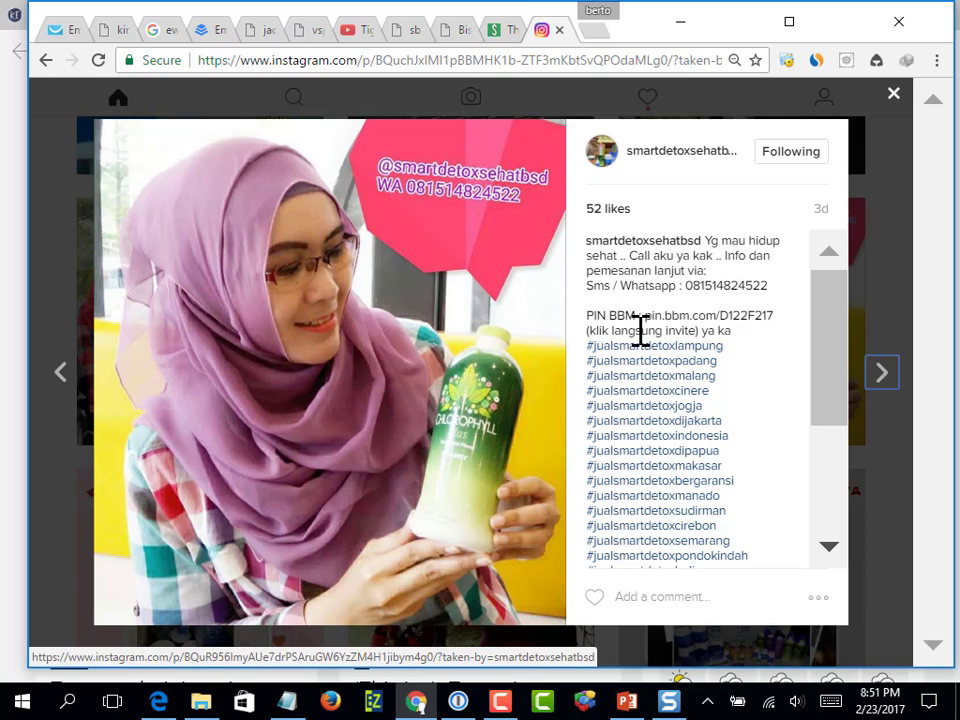
Close the open product post to return to the detox seller's profile grid.
scroll(690, 450, down, 1)
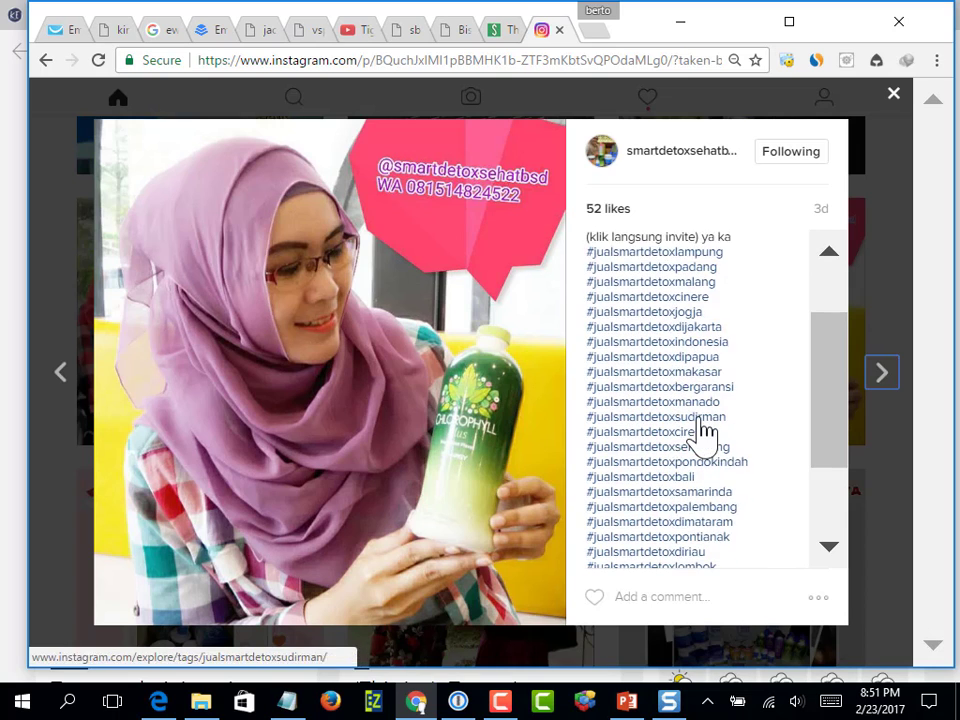
scroll(705, 425, up, 1)
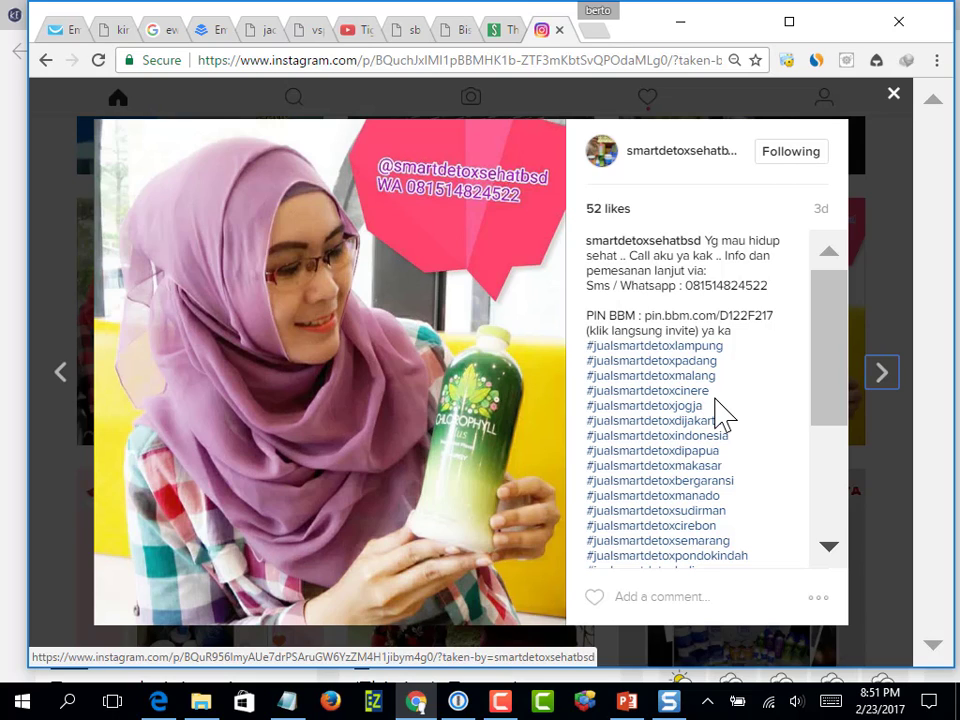
key(Escape)
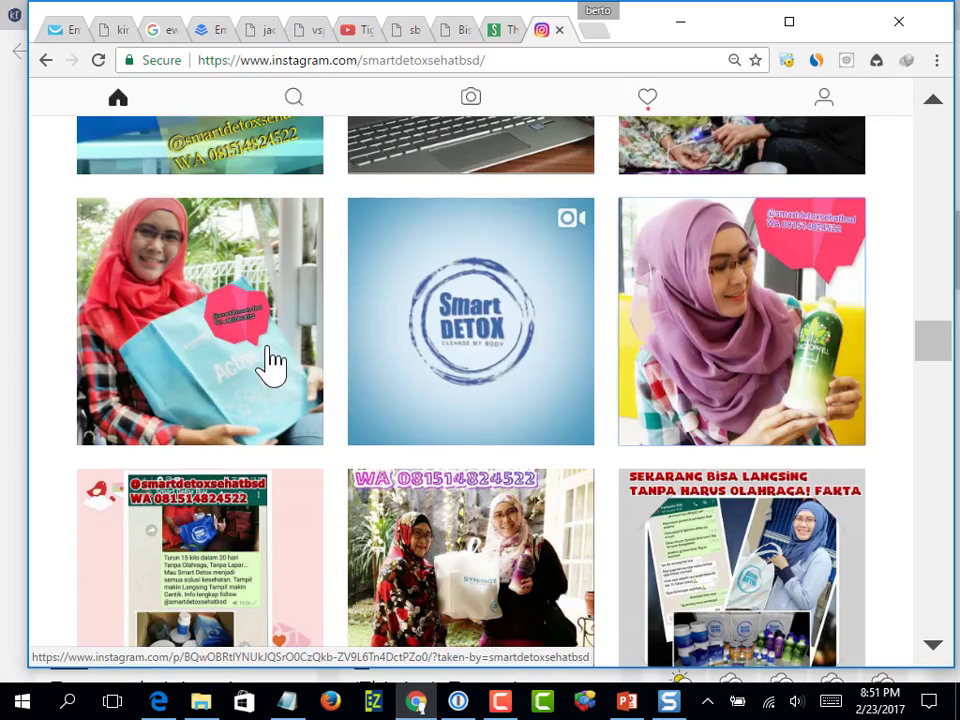
Scroll down through the seller's older posts, then bring the 'goal 100.000 subscriber' note forward.
scroll(273, 366, up, 2)
scroll(273, 366, down, 10)
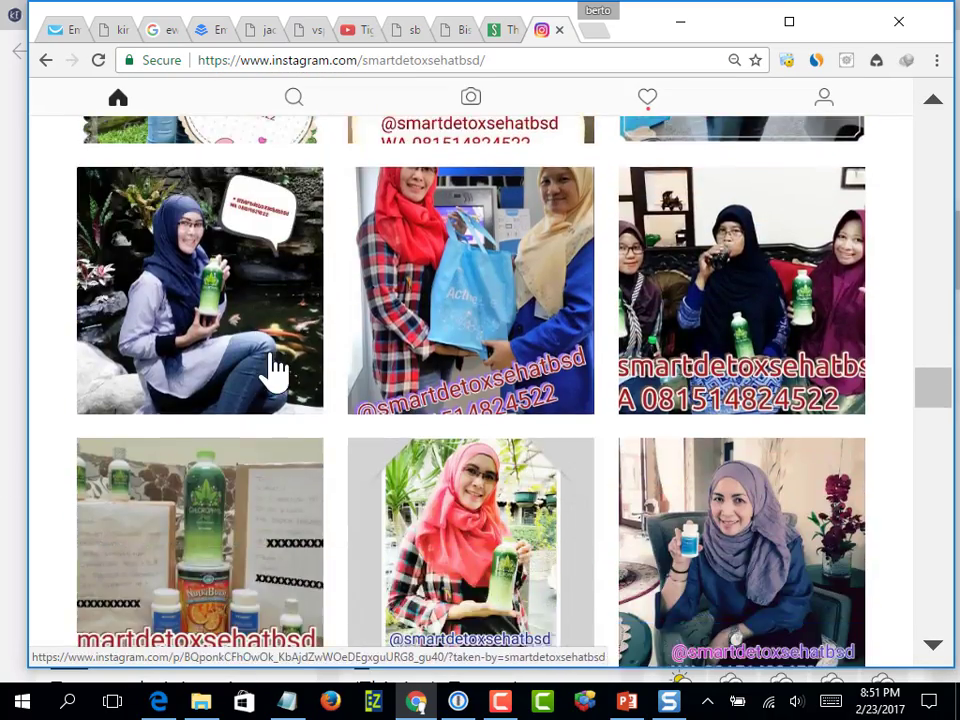
scroll(273, 366, down, 10)
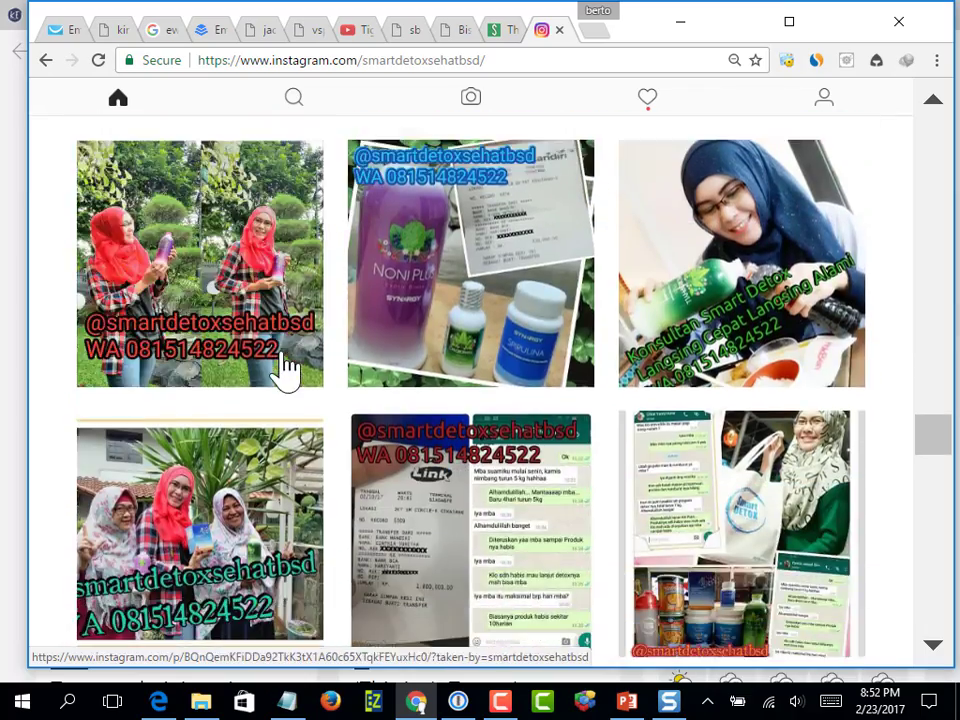
scroll(287, 368, down, 3)
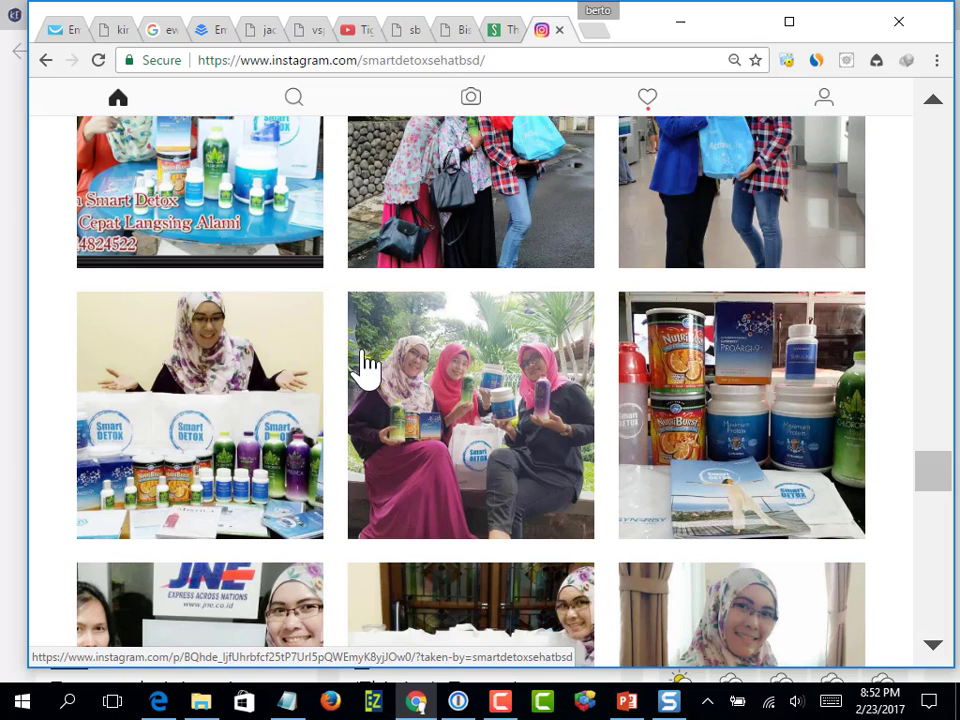
scroll(308, 377, down, 1)
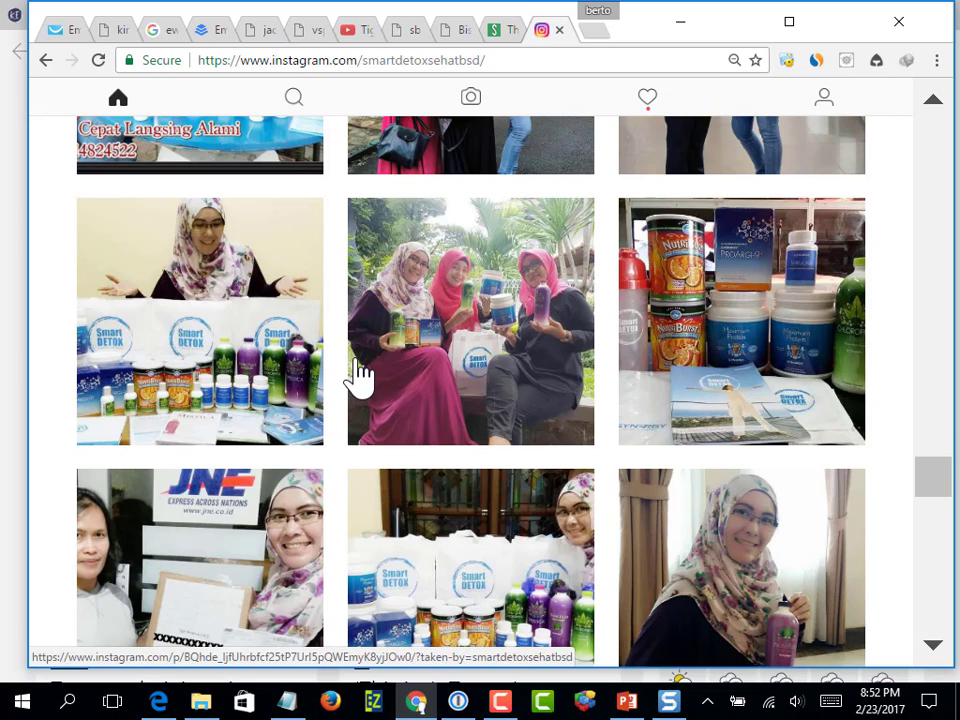
scroll(325, 398, down, 6)
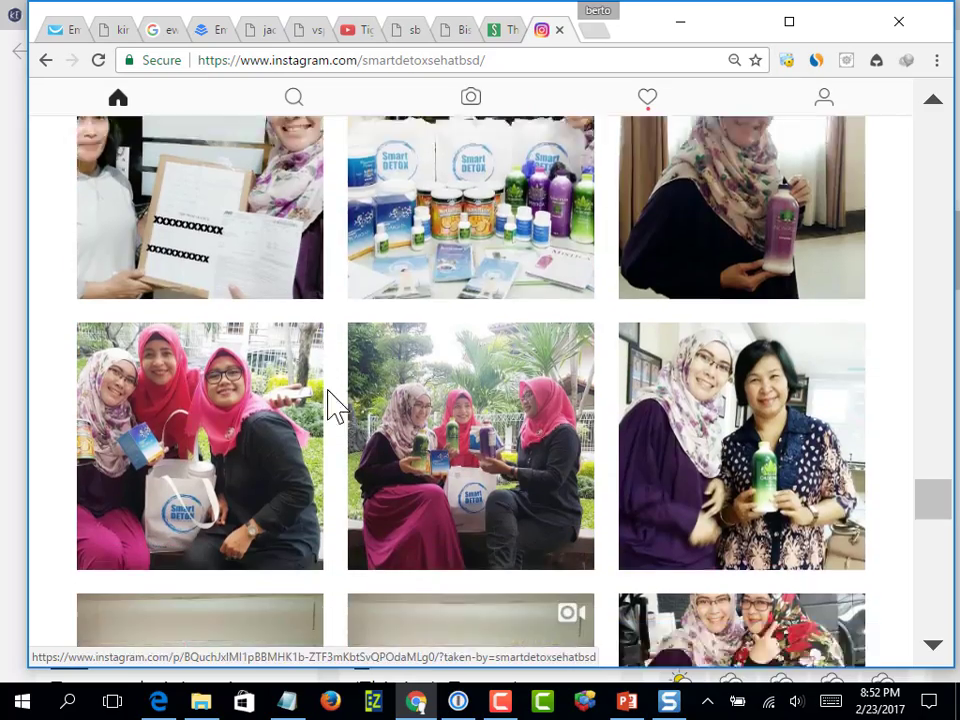
scroll(336, 392, down, 15)
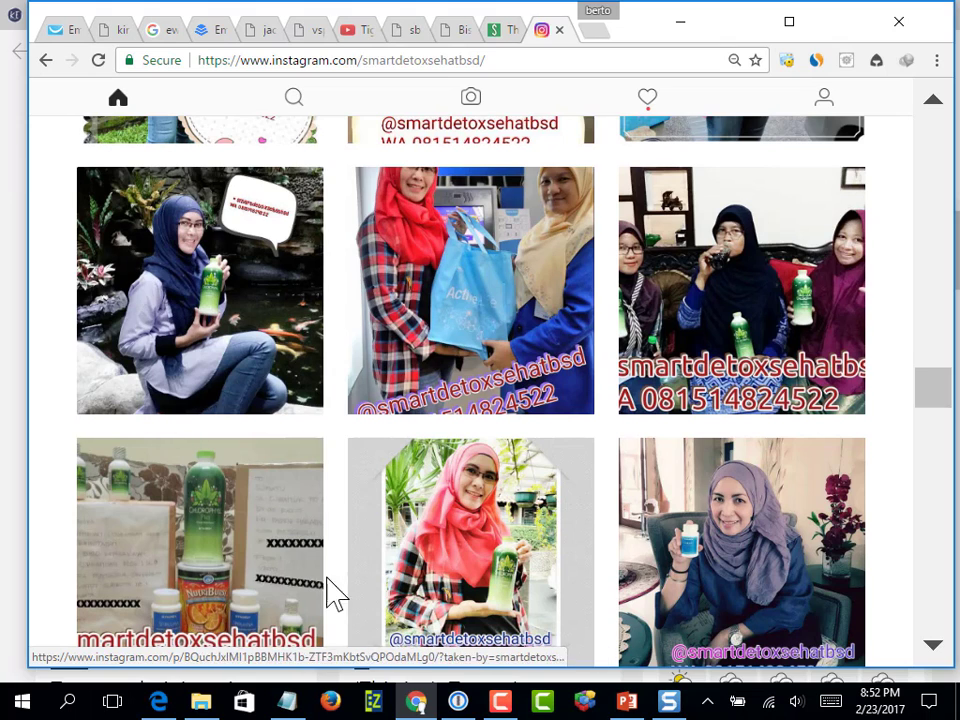
click(290, 704)
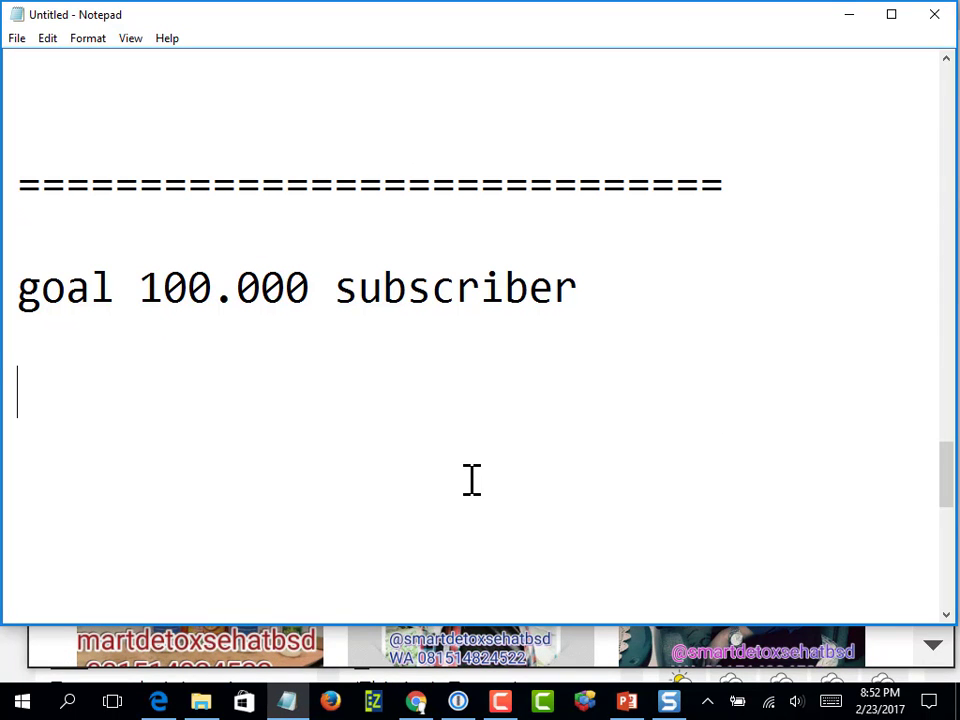
Type 'darimana orang beli ?' below the goal line, then list '1. hashtag' and '2. follower'.
text(darimana oran)
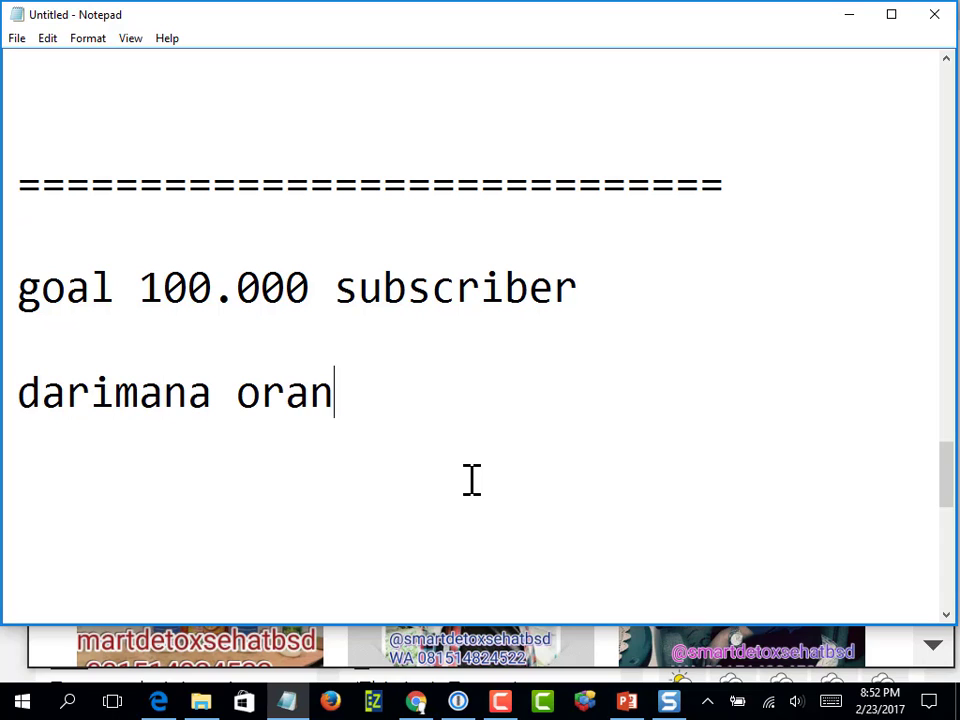
text(g beli ?)
key(Return)
key(Return)
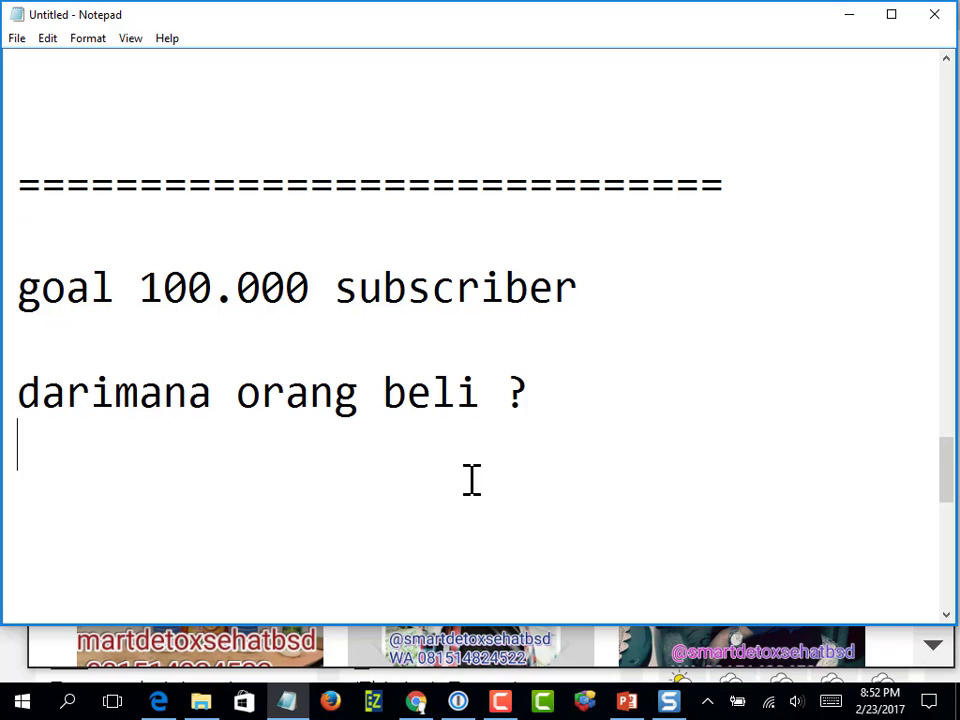
text(1. hashtag)
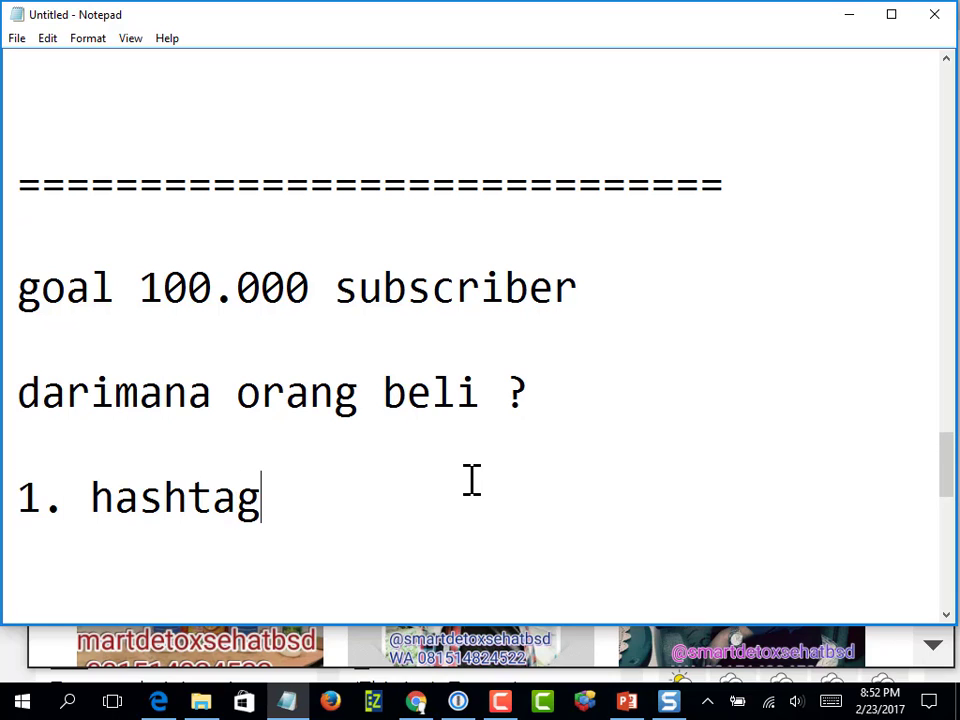
key(Return)
text(2. )
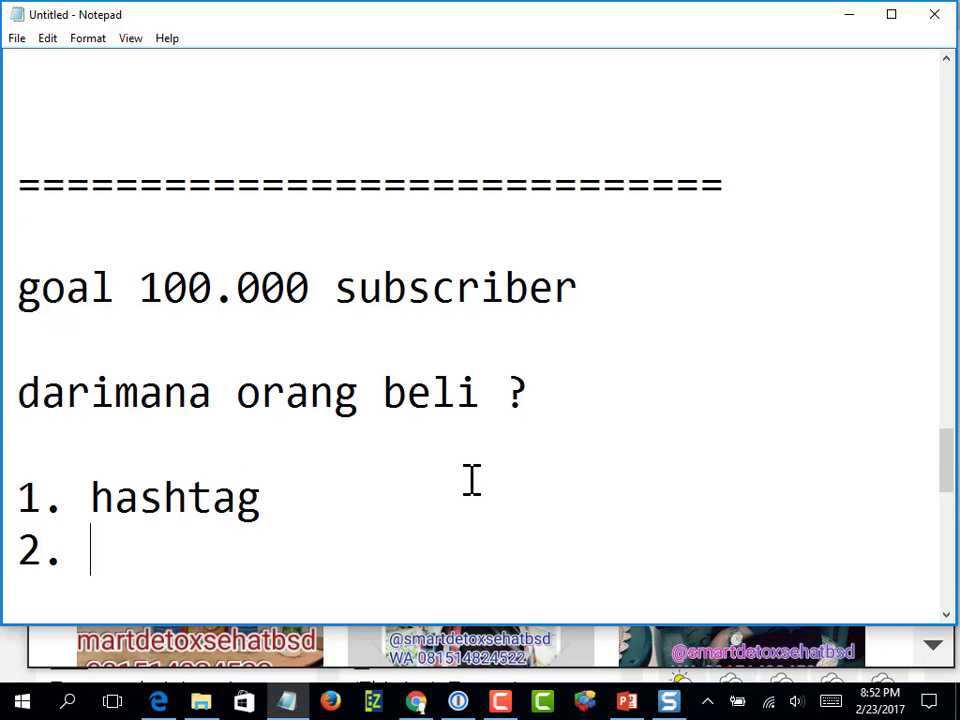
text(follower)
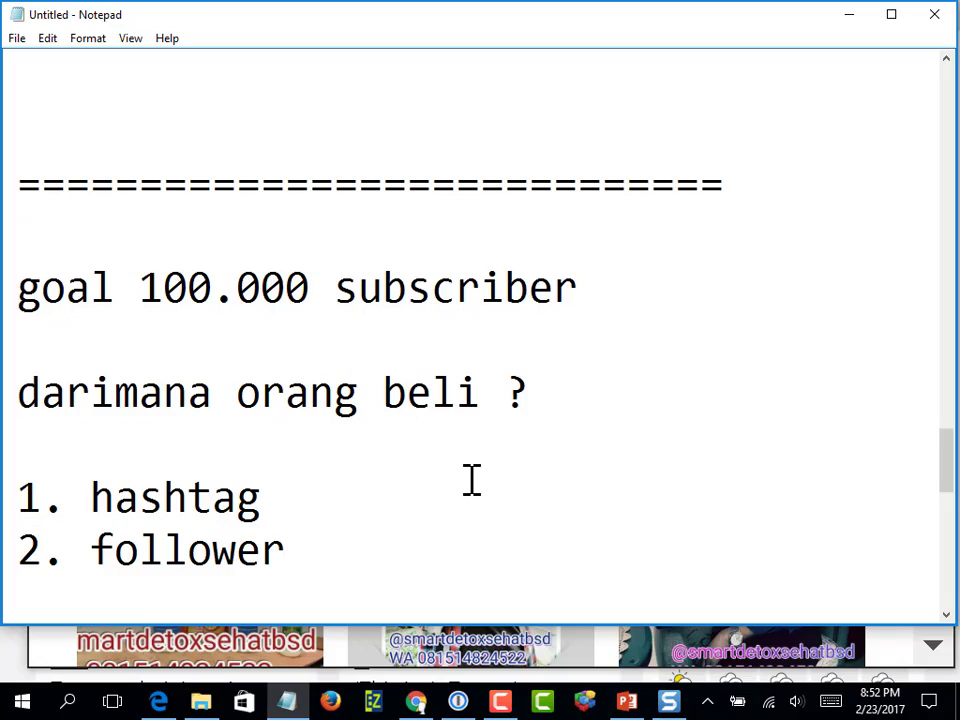
click(64, 664)
scroll(289, 508, down, 8)
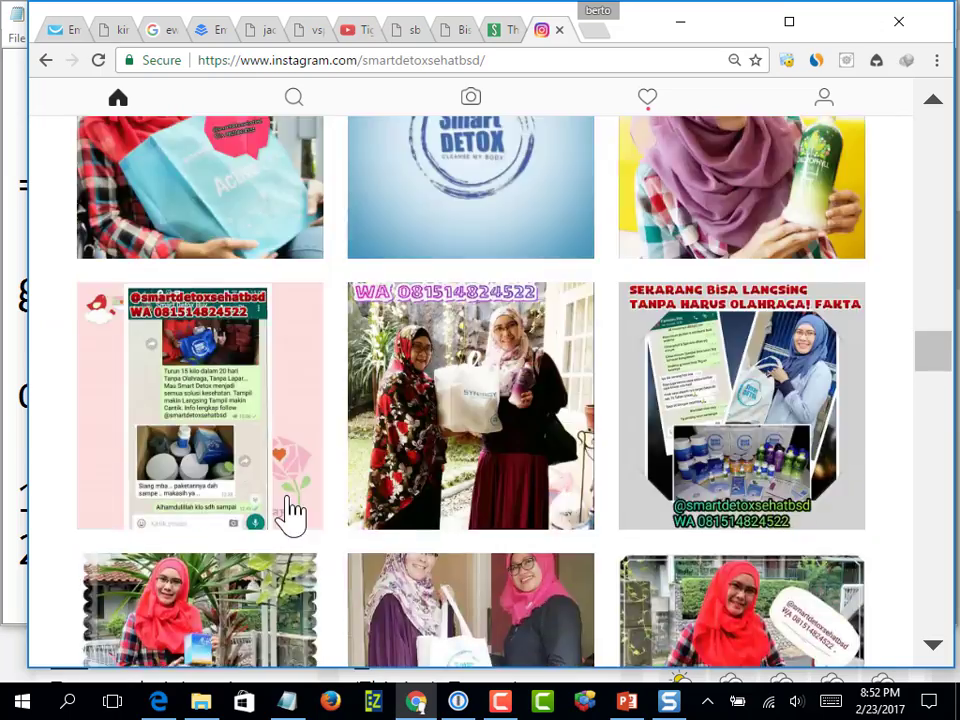
scroll(296, 522, up, 10)
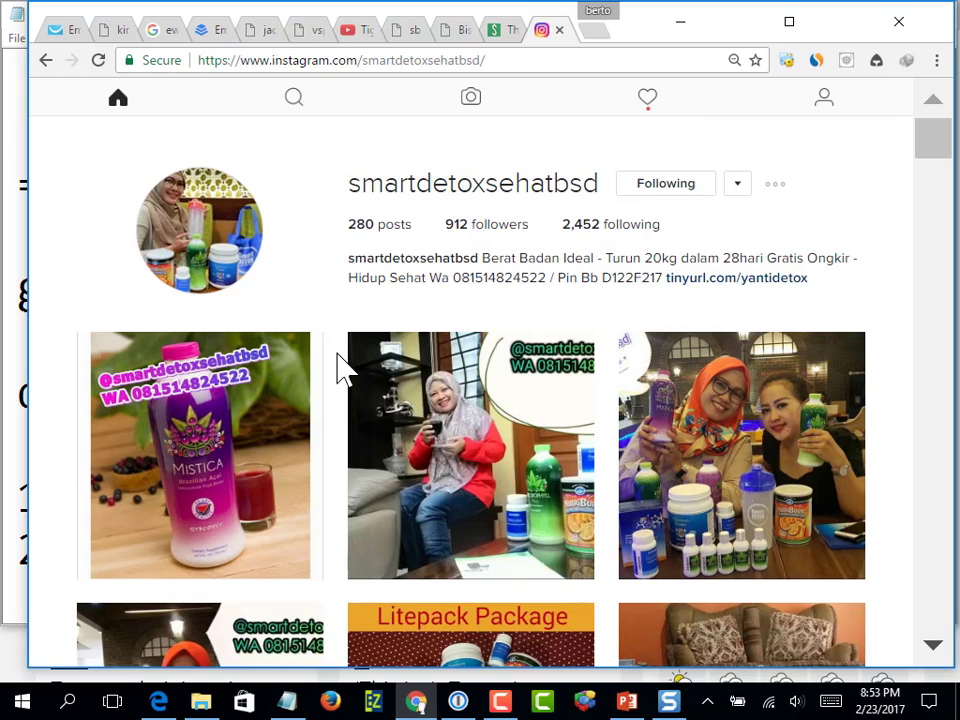
click(287, 700)
Add the line 'klorofil -- >untung 100 ribu jual 300 ribu' below the list.
key(Return)
key(Return)
key(Return)
key(Return)
key(Return)
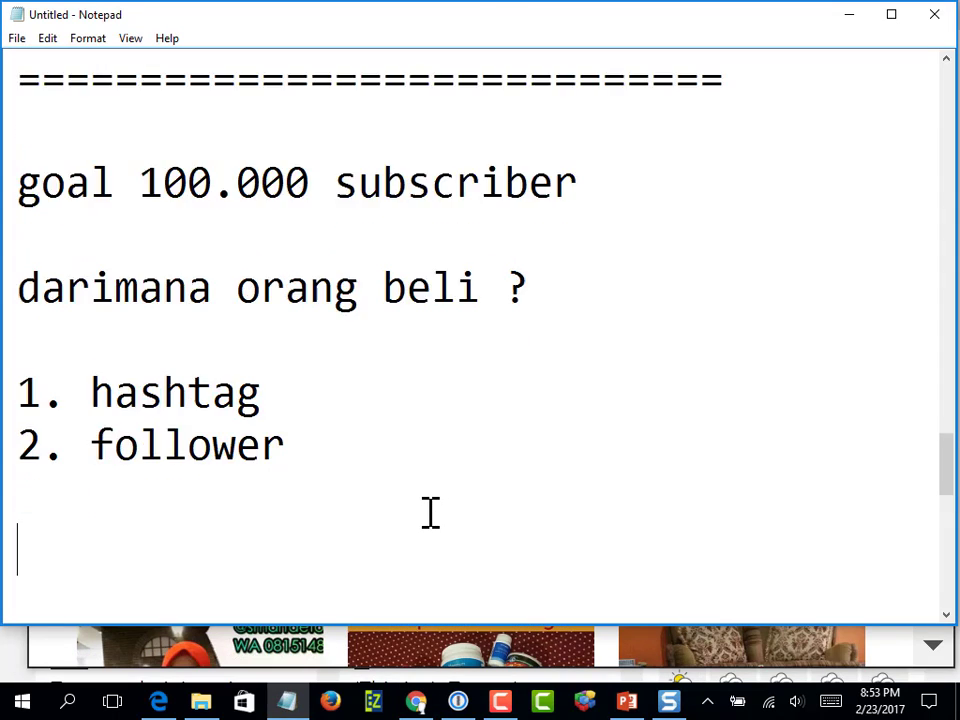
text(kl)
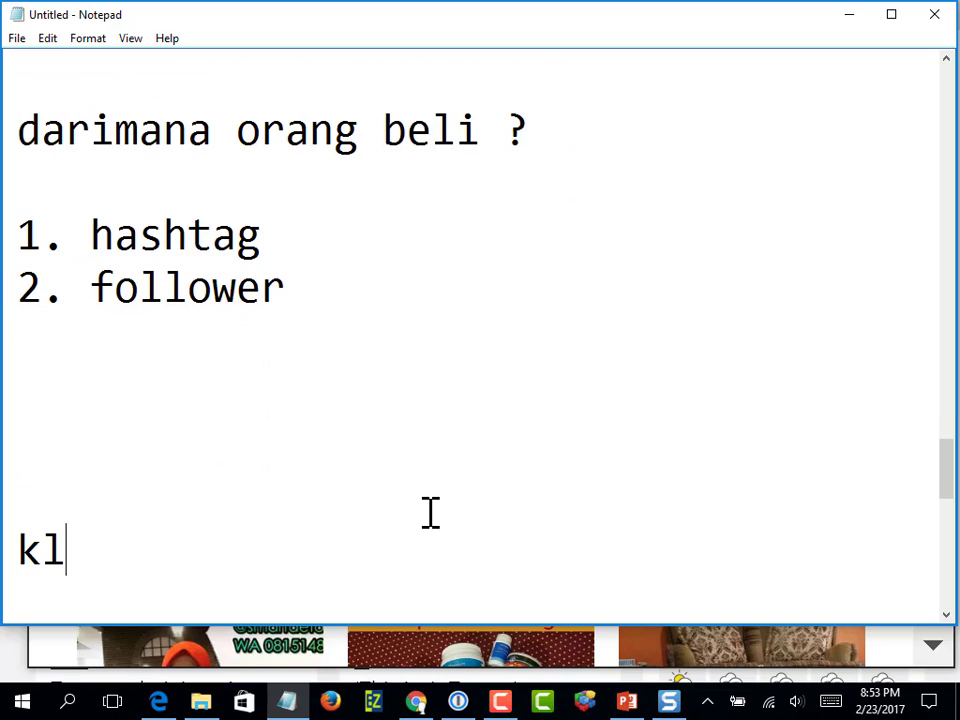
text(oroi)
key(BackSpace)
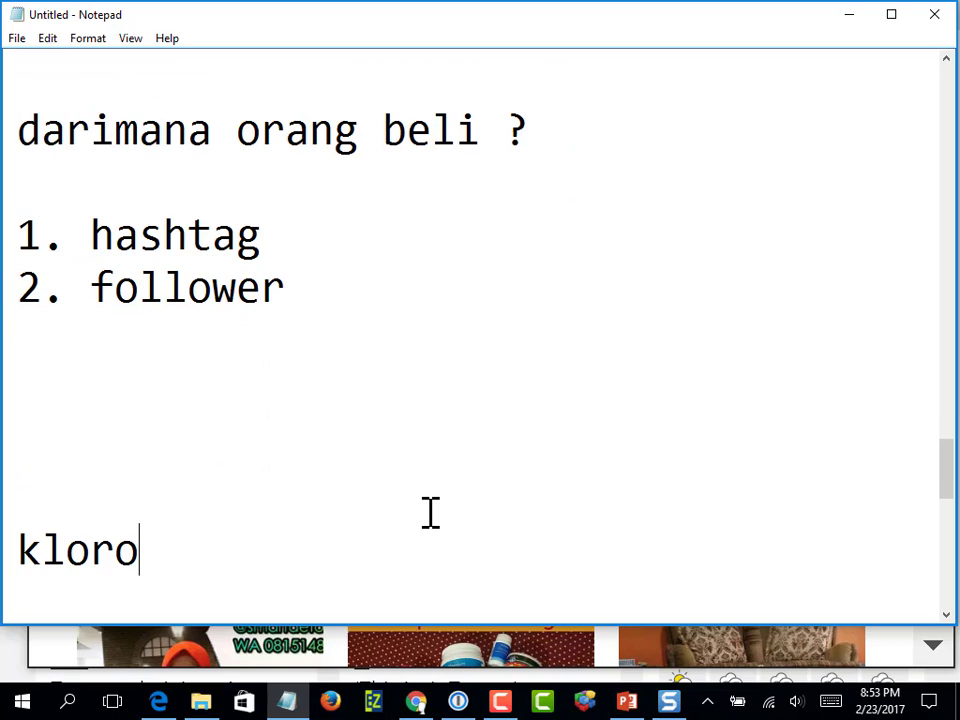
text(fil -- )
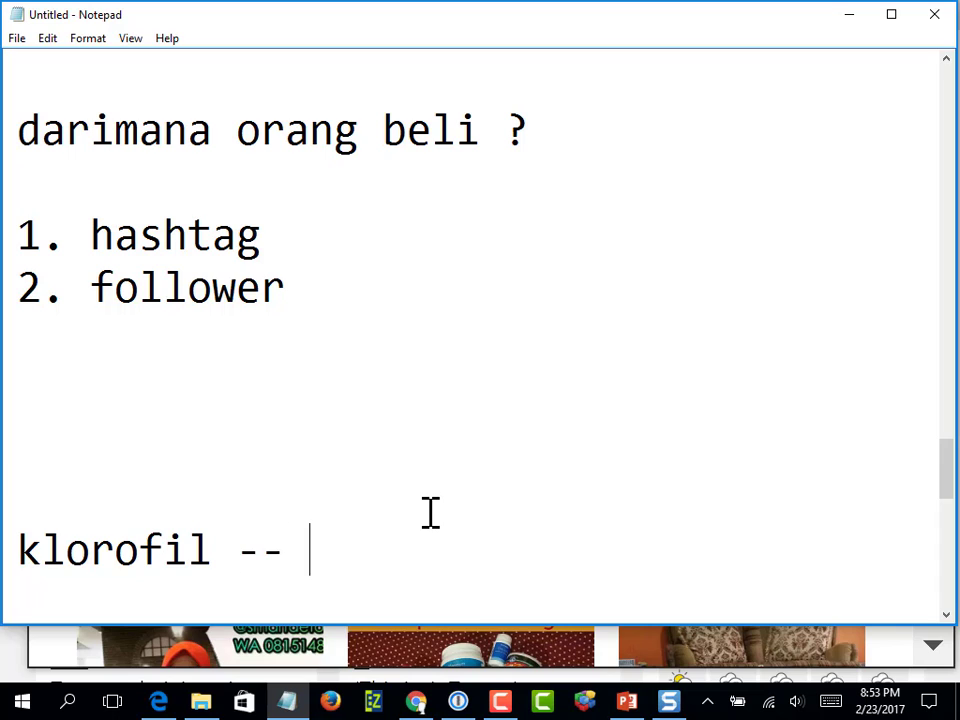
text(>untung 10)
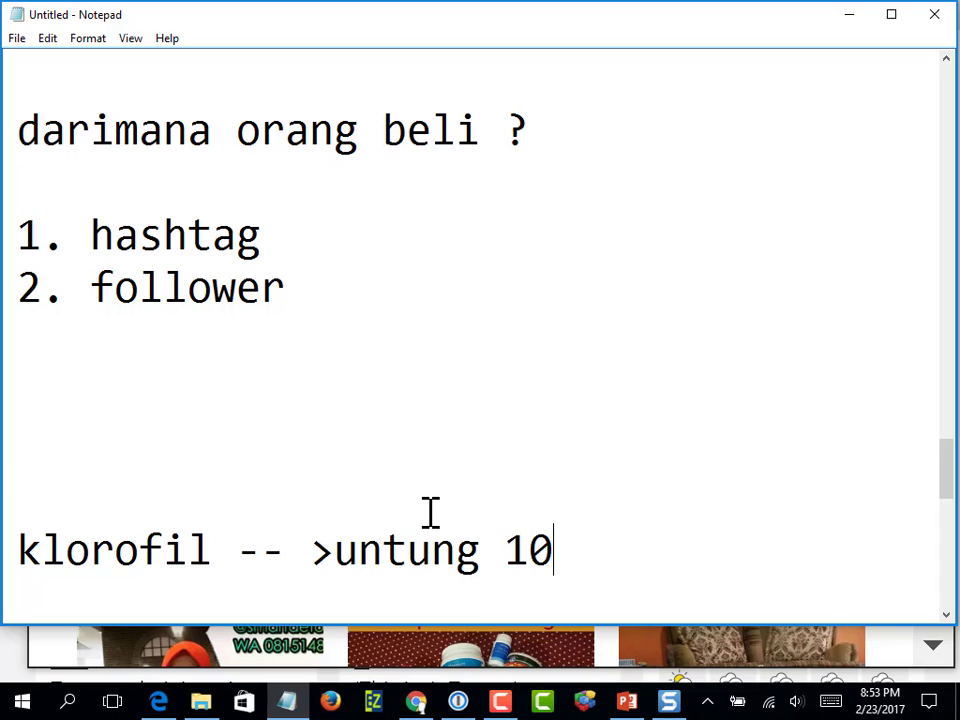
text(0 ribu jual )
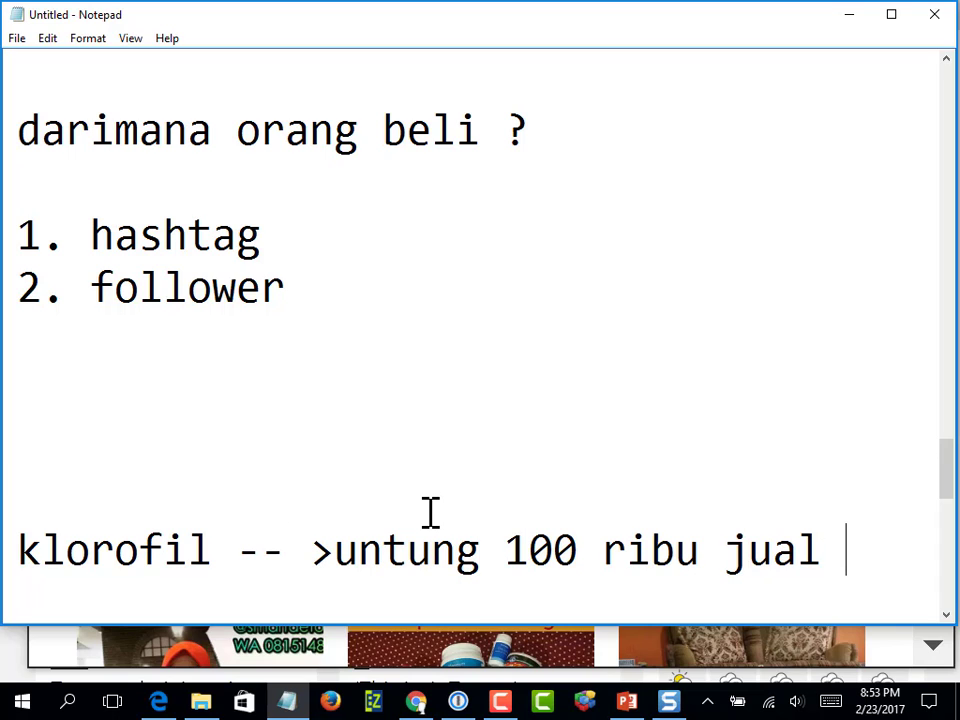
text(300 ribu)
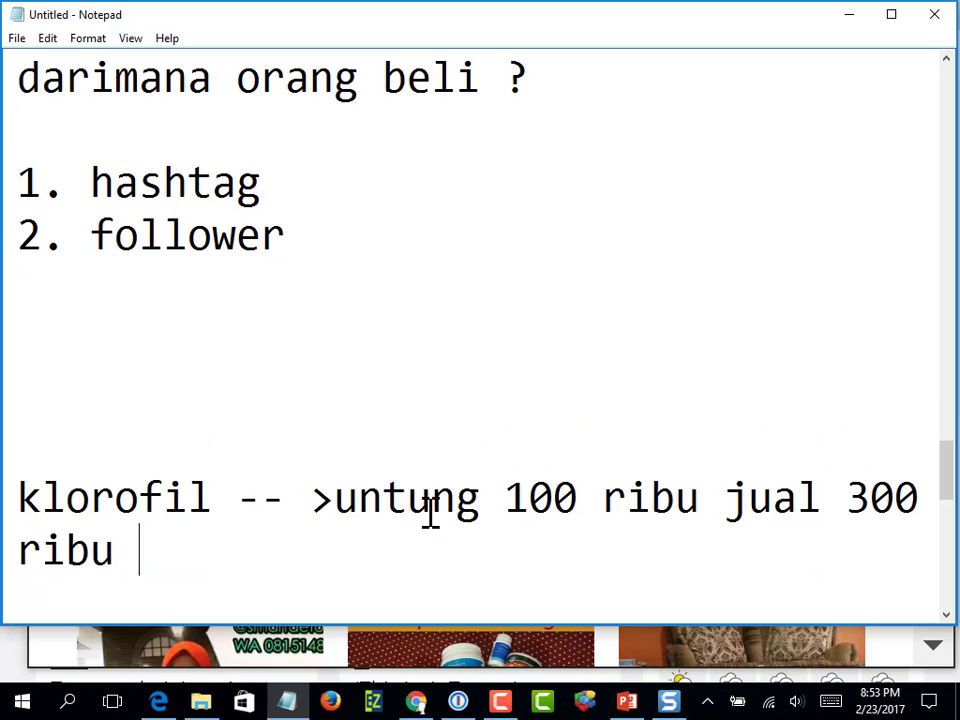
Add the line '900 orang 1 orang -- > 100 ribu' and return to the Instagram profile.
key(Return)
key(Return)
text(900 orang )
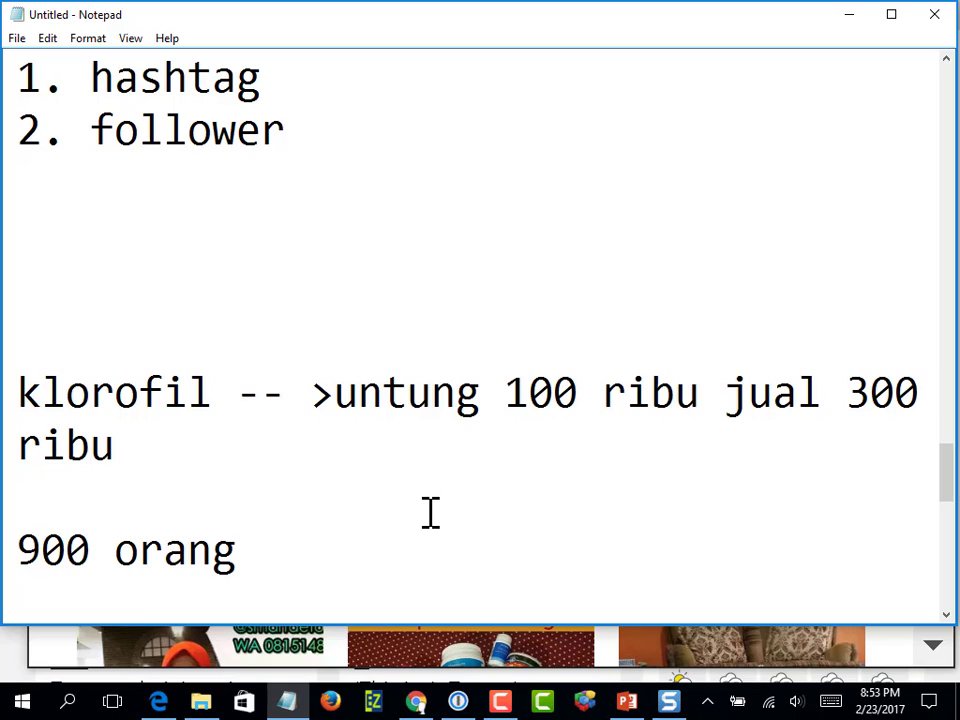
text(1 orang )
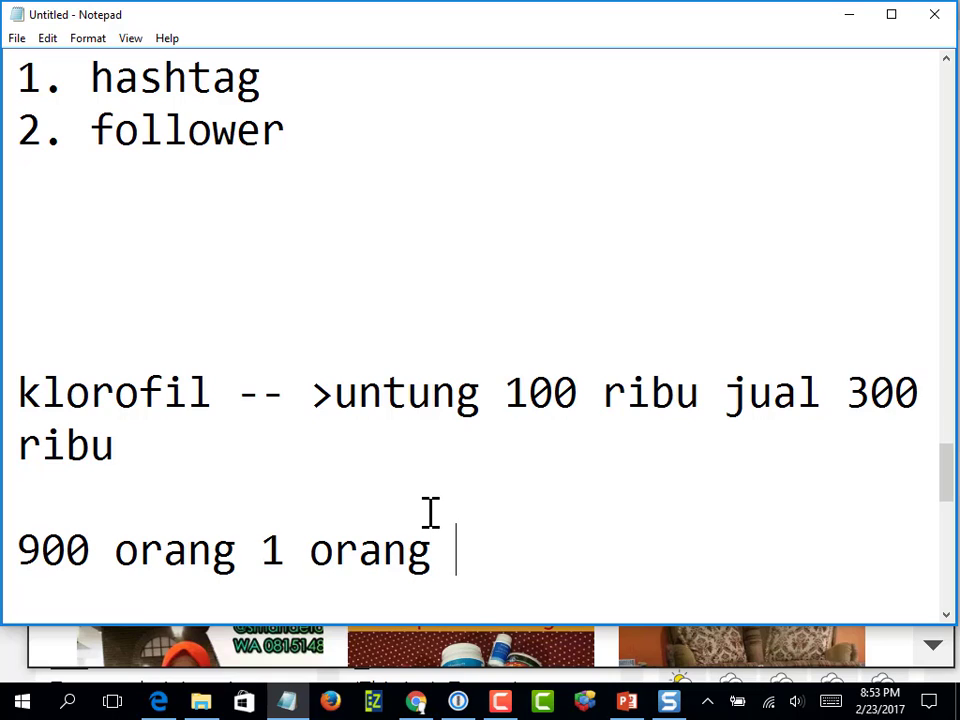
text(-- > 100 rib)
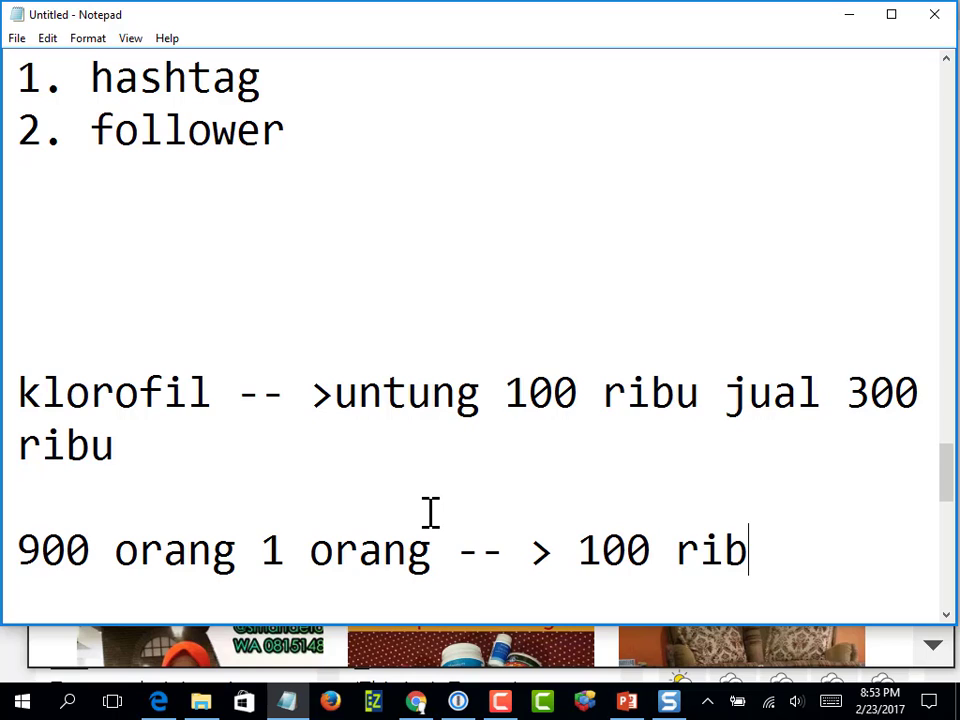
text(u)
click(520, 657)
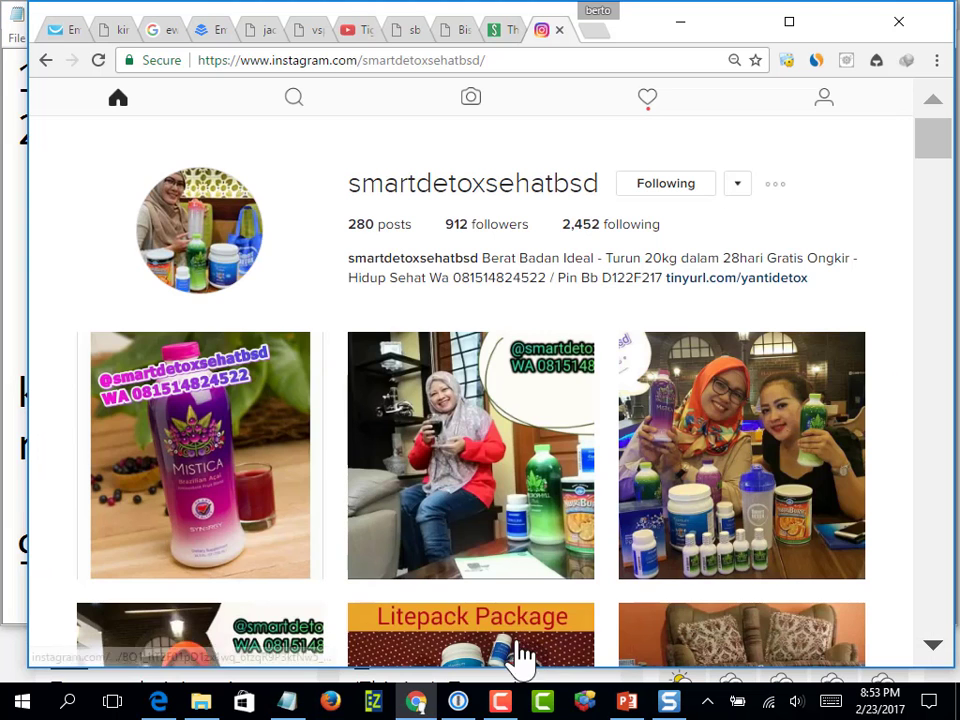
Open and close the Litepack Package post, scroll further down the profile, then return to Notepad.
click(520, 657)
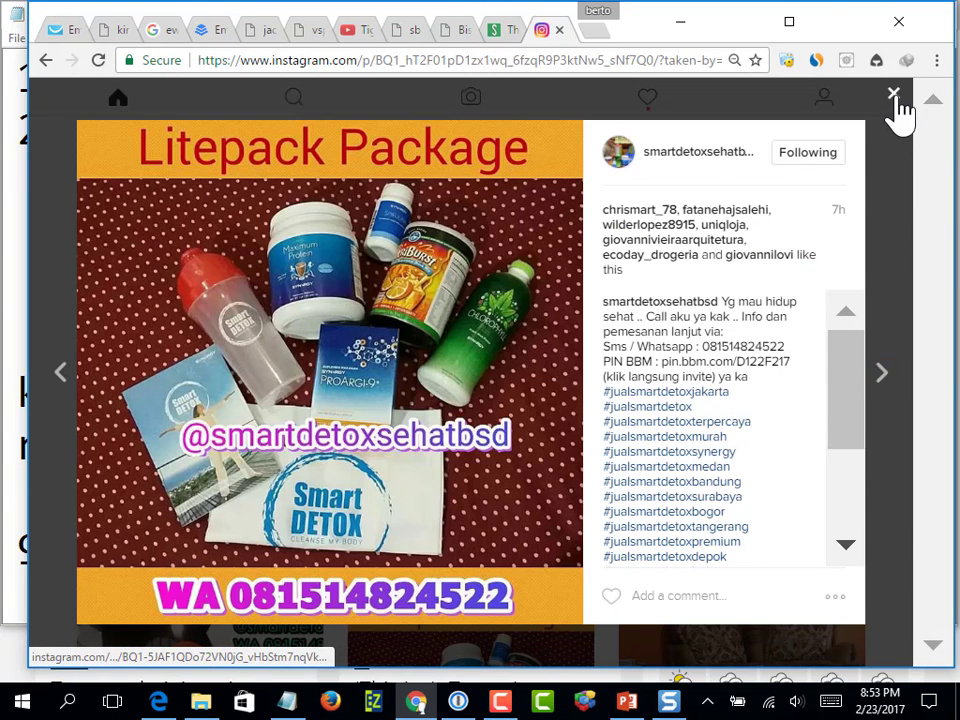
click(894, 94)
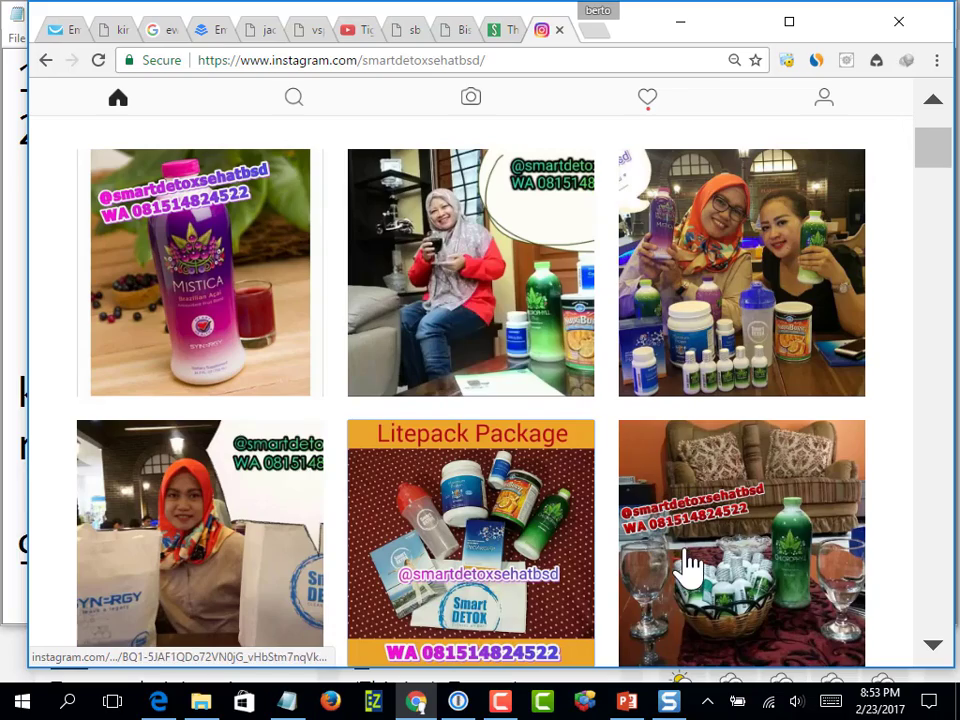
scroll(690, 567, down, 5)
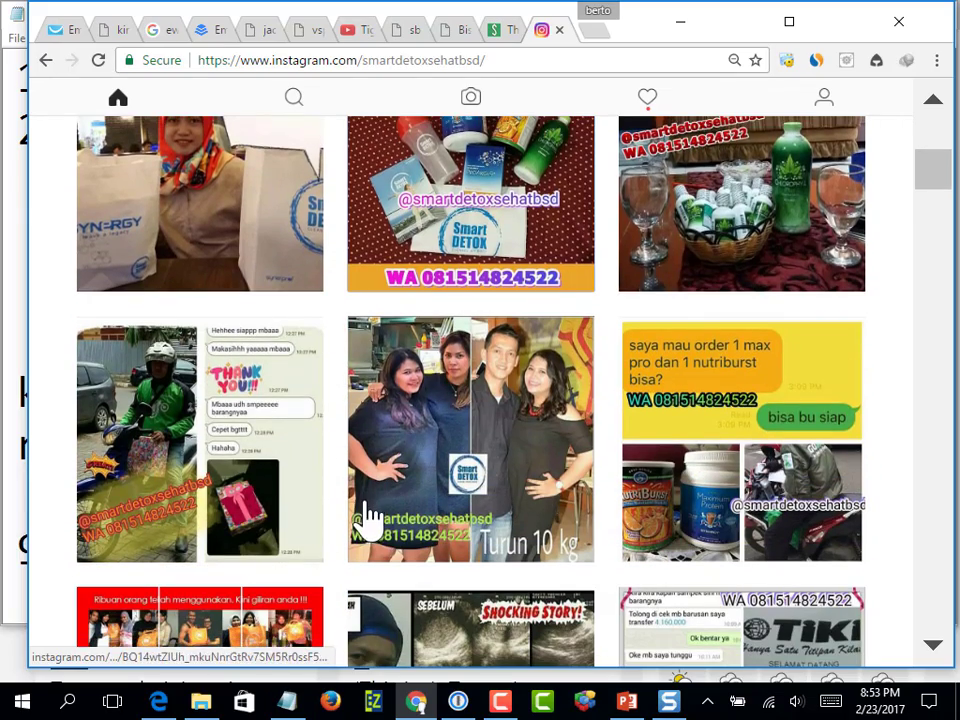
scroll(370, 517, down, 6)
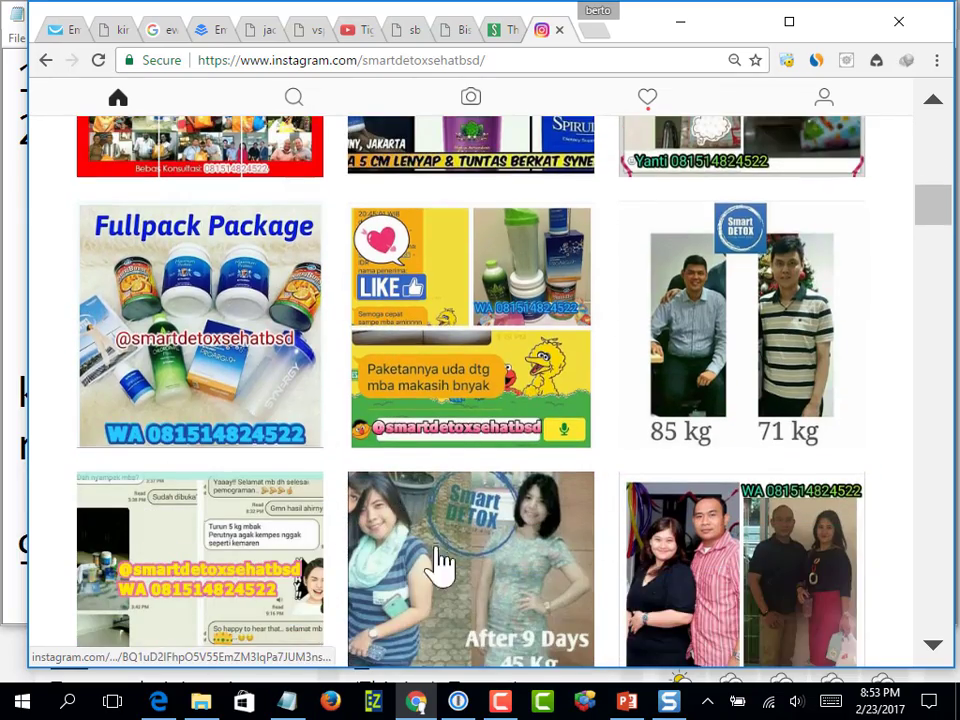
click(287, 700)
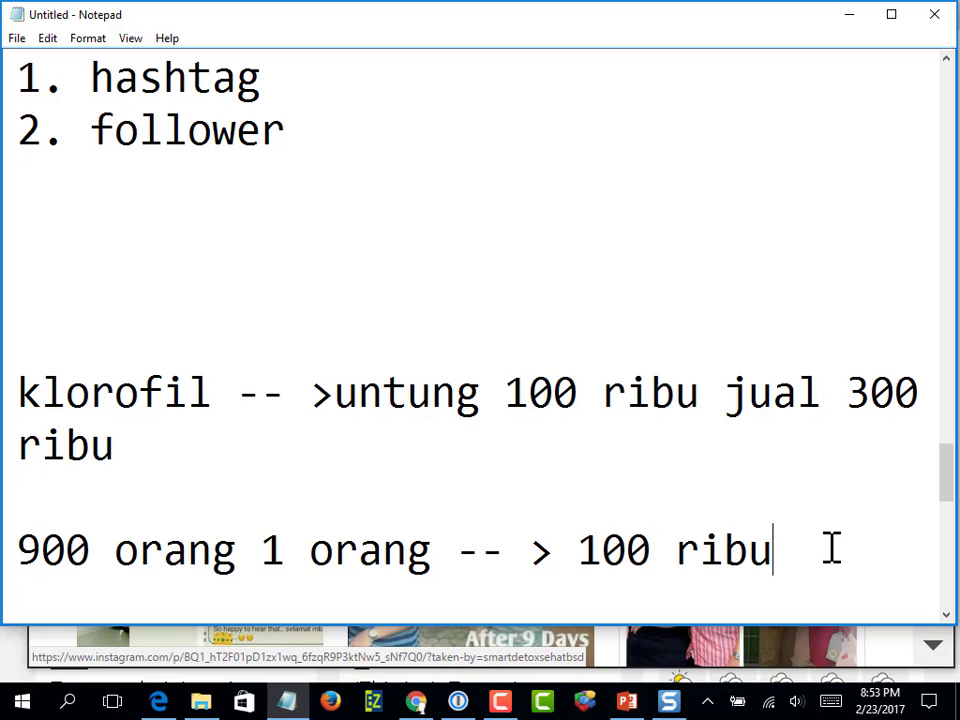
key(Return)
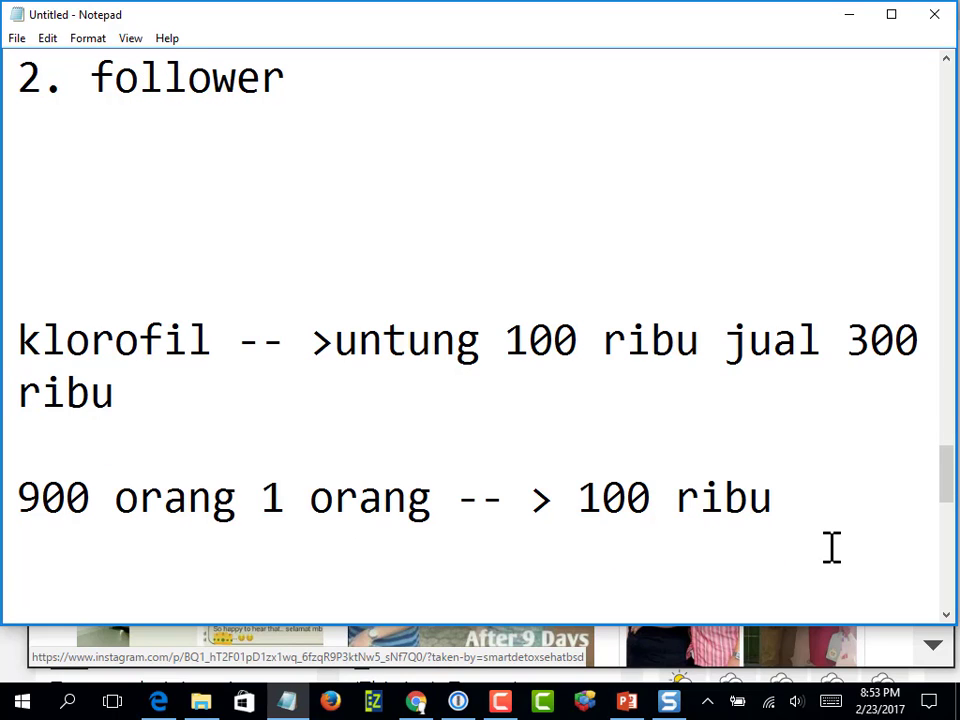
text(10 item)
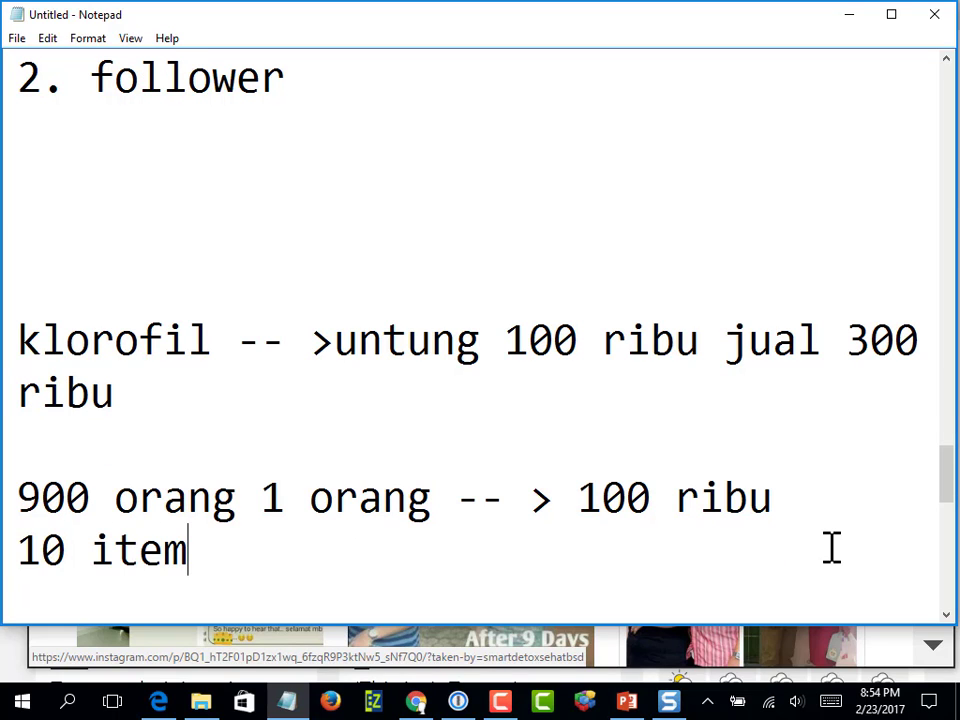
text( @100.00)
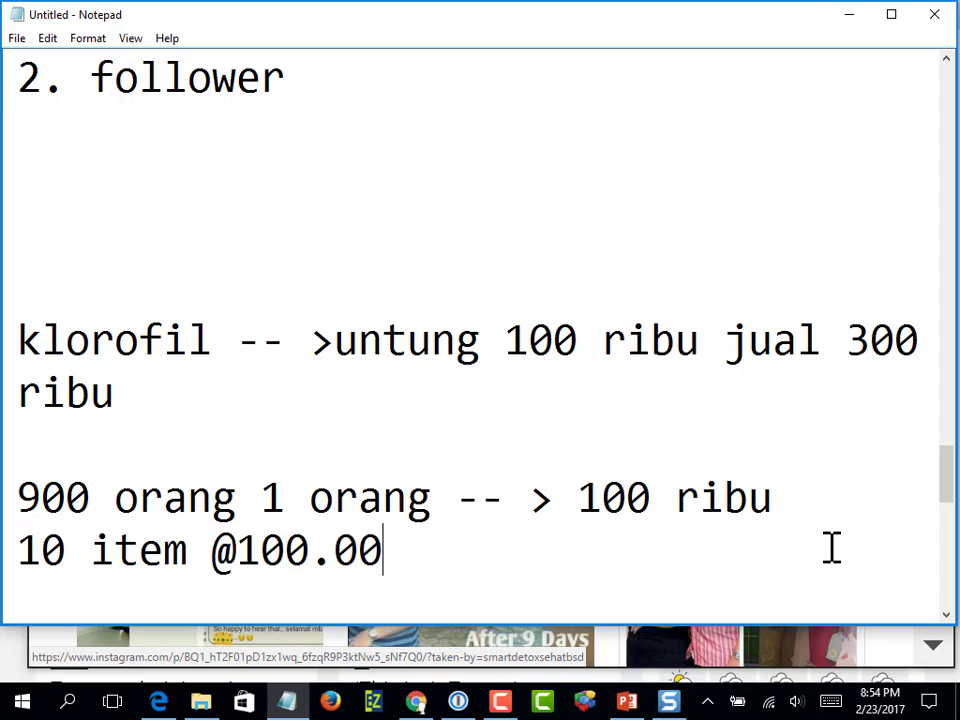
text(0 = 1 j)
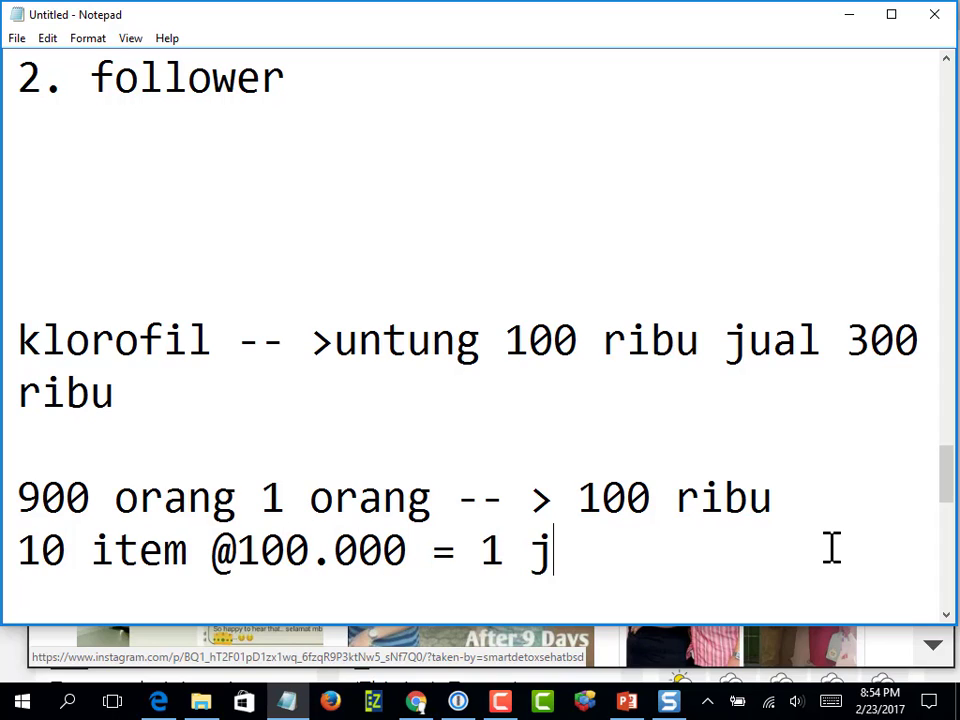
text(uta)
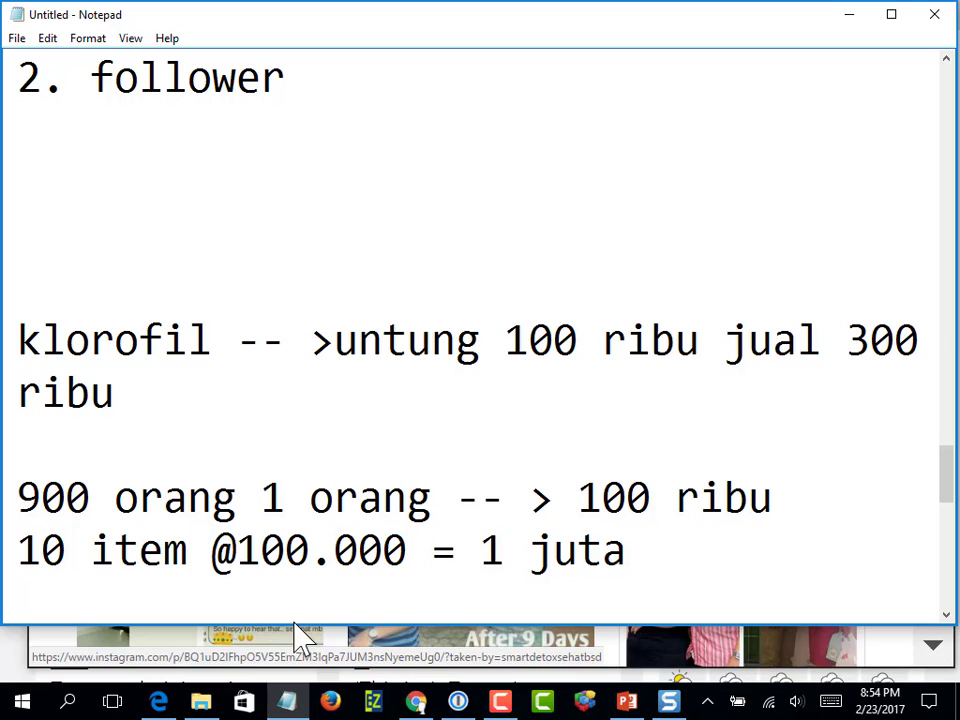
Return to the seller's Instagram profile, scroll back to its header, and open Explore.
click(332, 652)
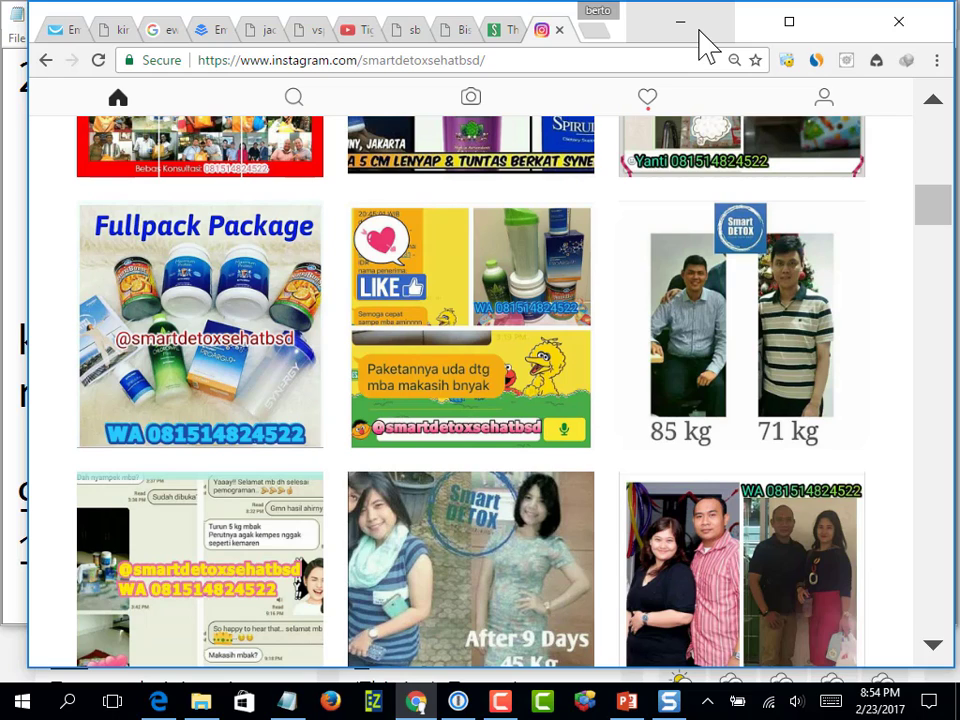
scroll(611, 306, up, 8)
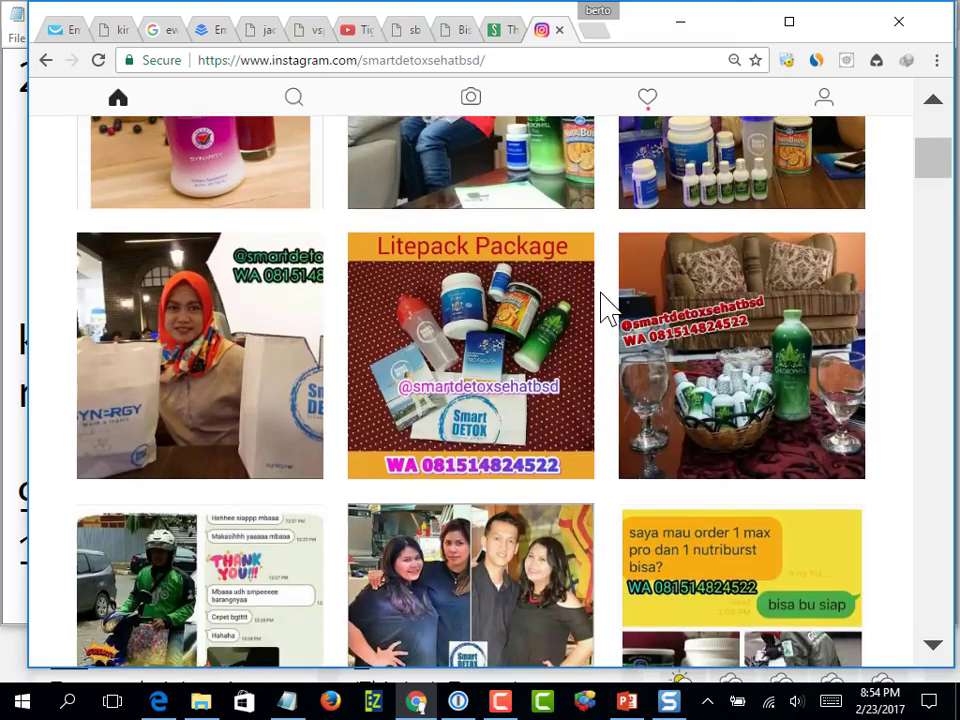
scroll(611, 310, up, 3)
scroll(611, 306, down, 1)
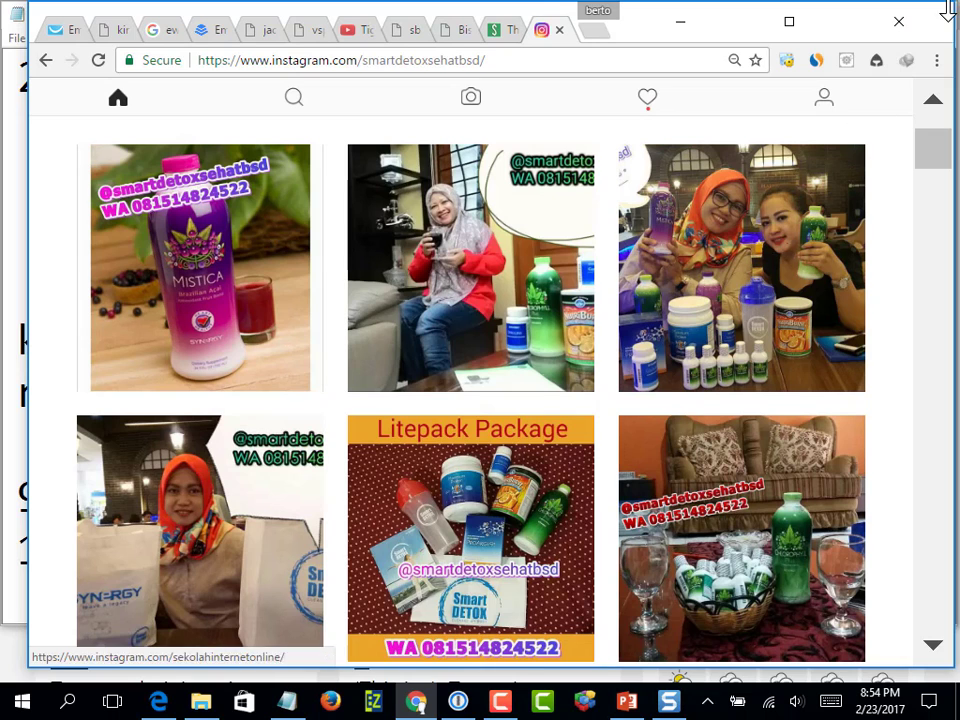
scroll(515, 590, up, 3)
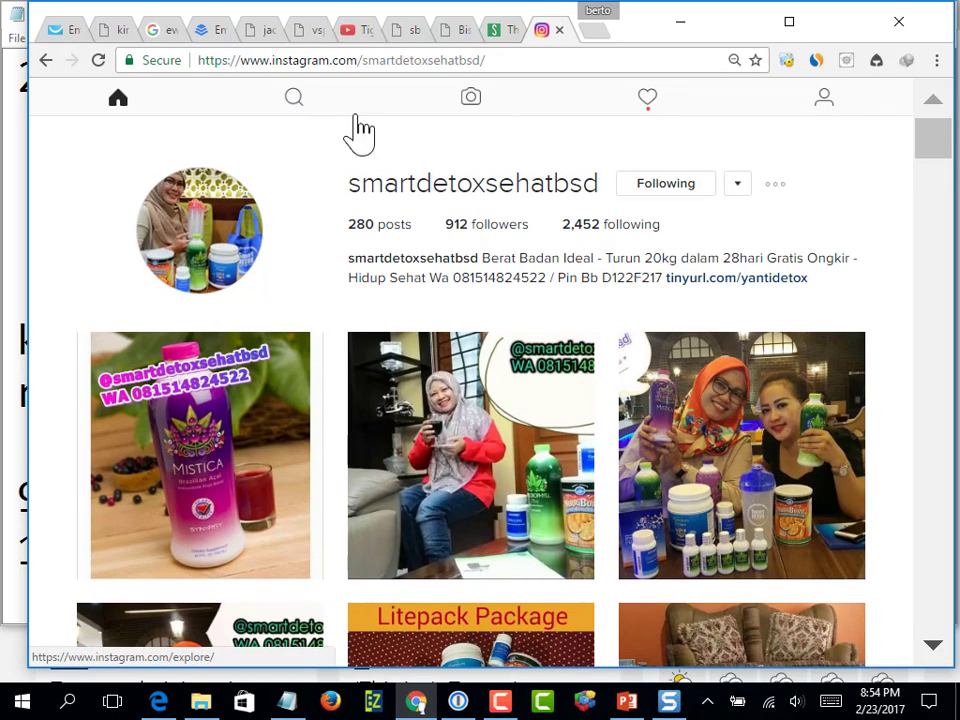
click(297, 106)
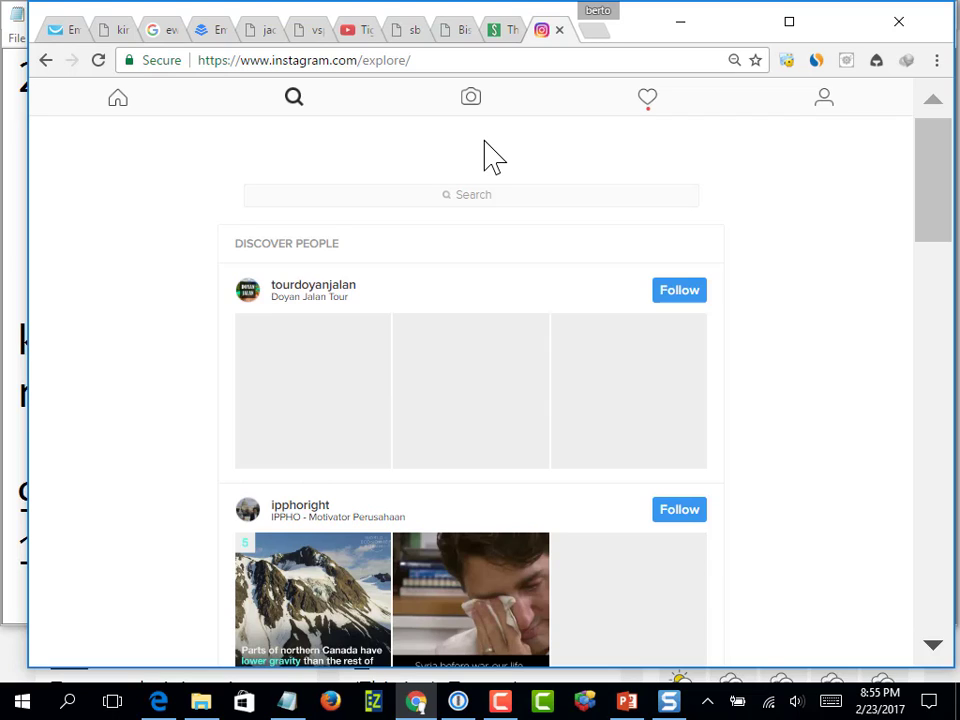
Search '#jual sepatujordan', open the #jualsepatujordan hashtag page, then return to Notepad.
click(462, 195)
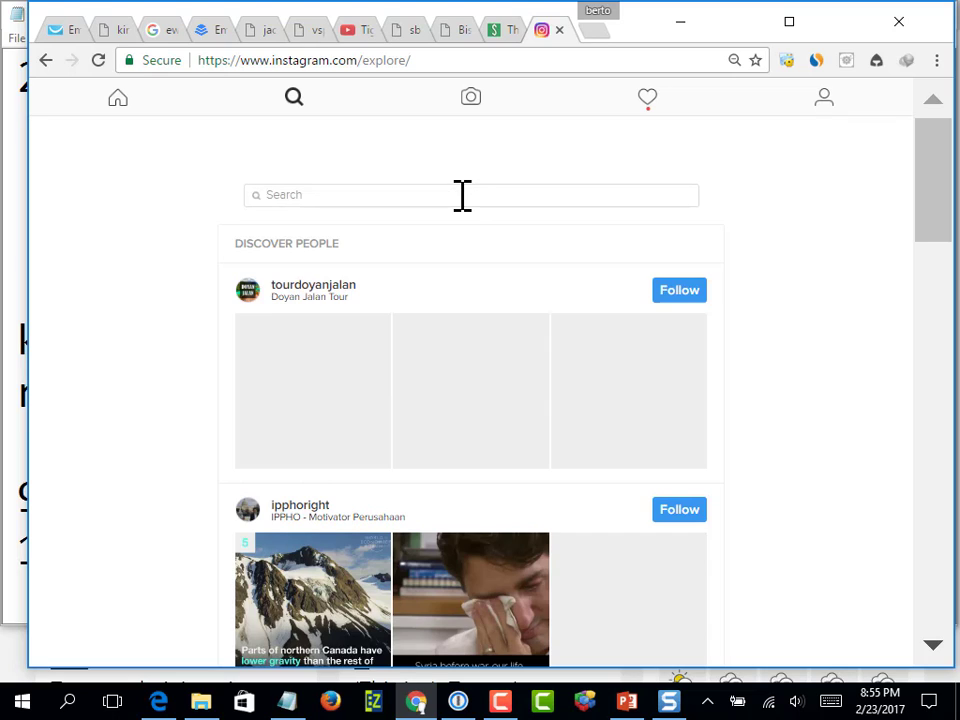
text(#jual sepatujordan)
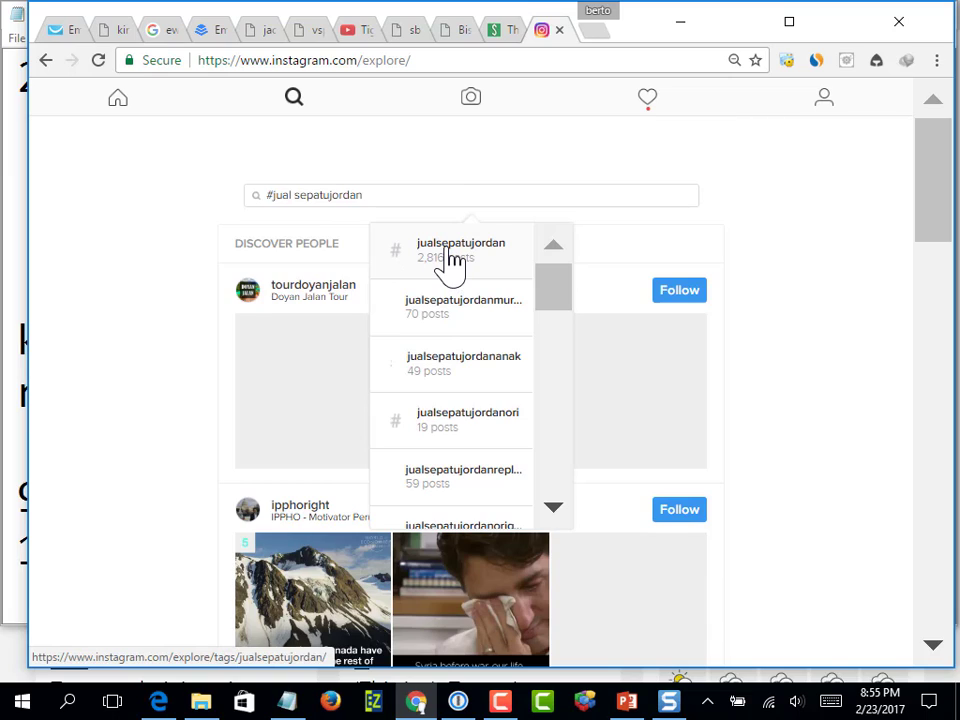
click(452, 260)
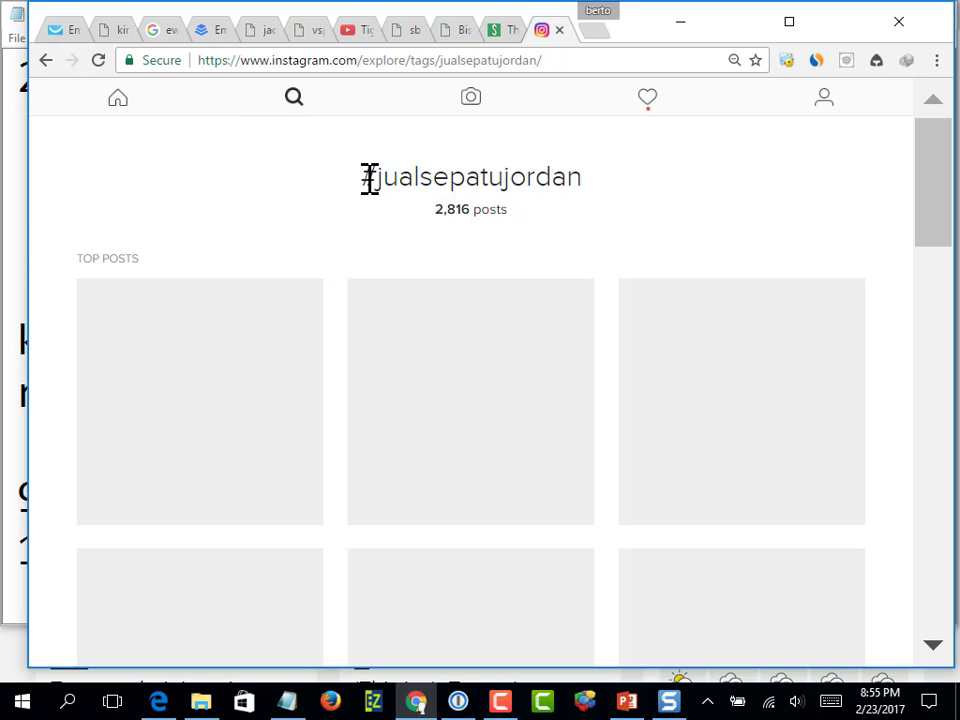
click(287, 701)
Start a hashtag list with #jual, #agen, #harga, #manfaat and #distributor, one per line.
key(Return)
key(Return)
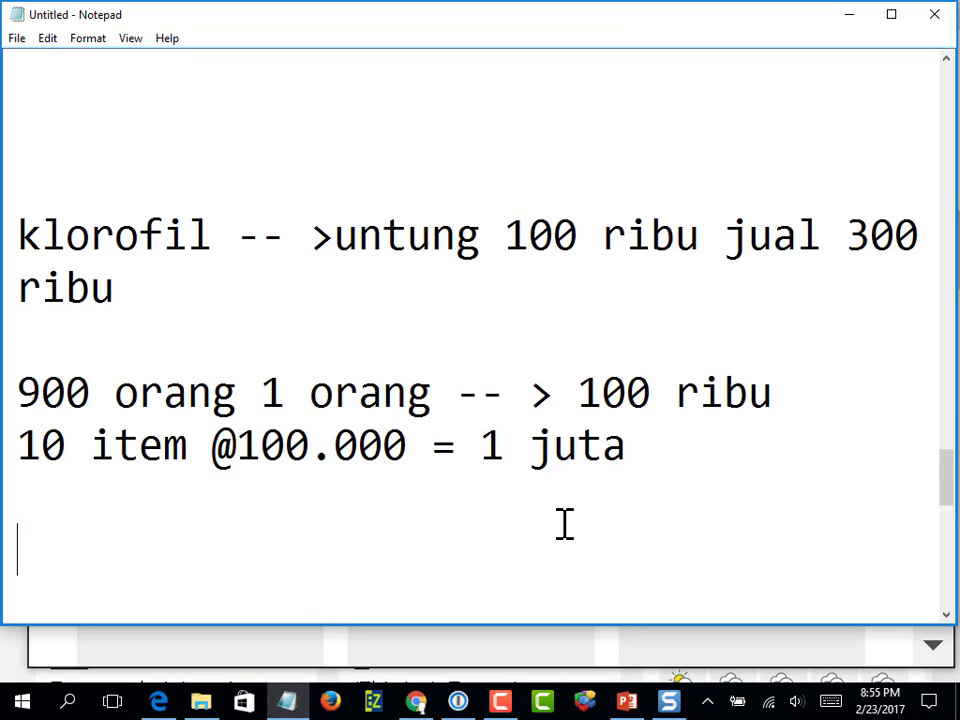
text(#jual)
key(Return)
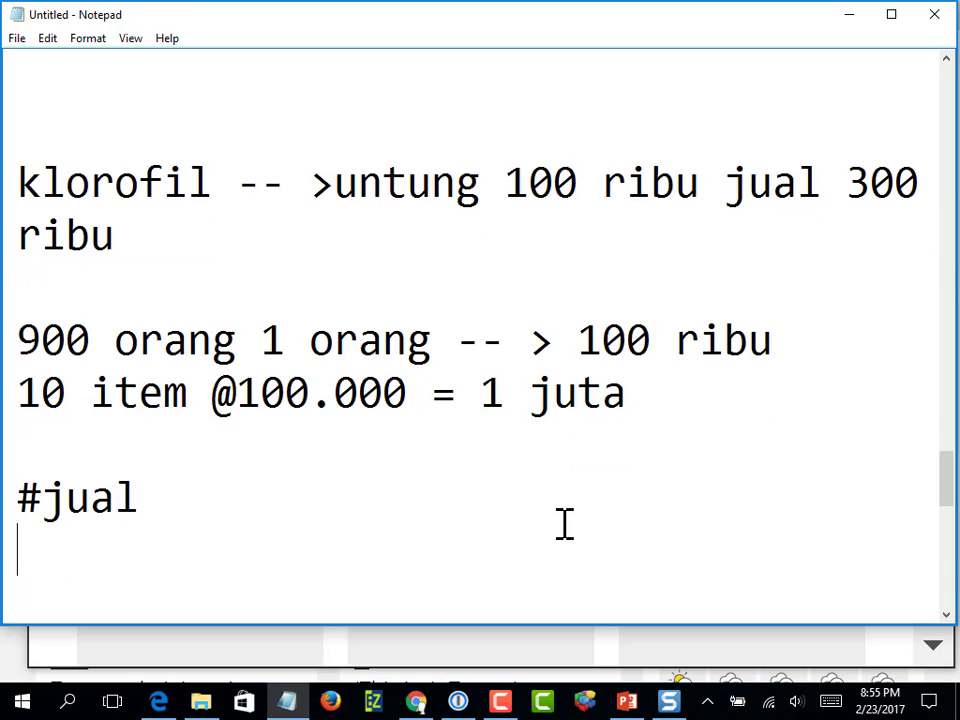
text(#agen)
key(Return)
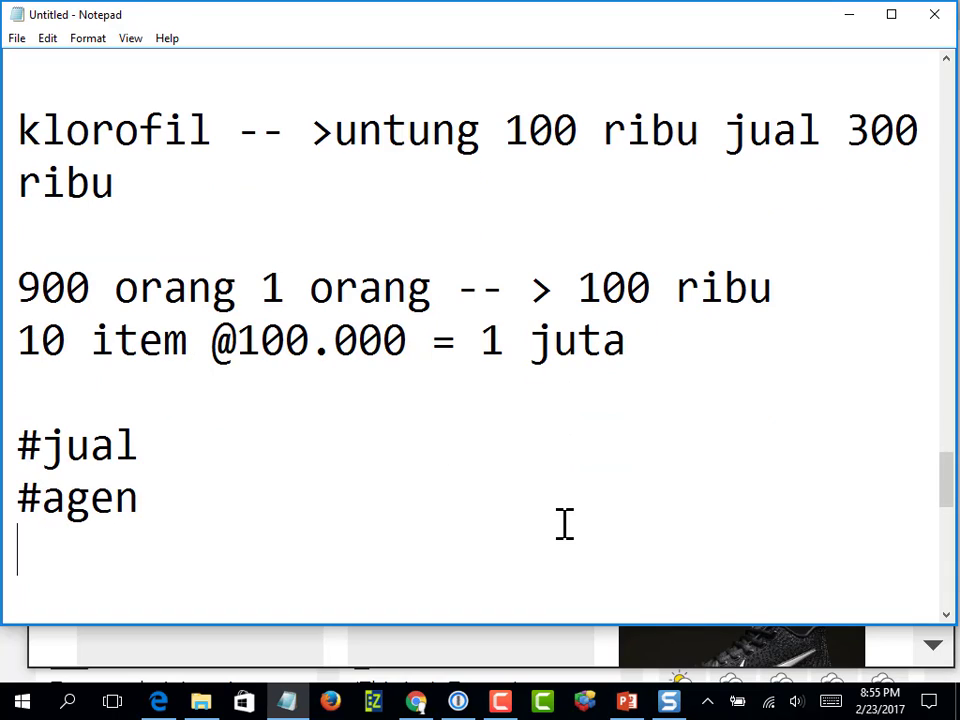
text(#harga)
key(Return)
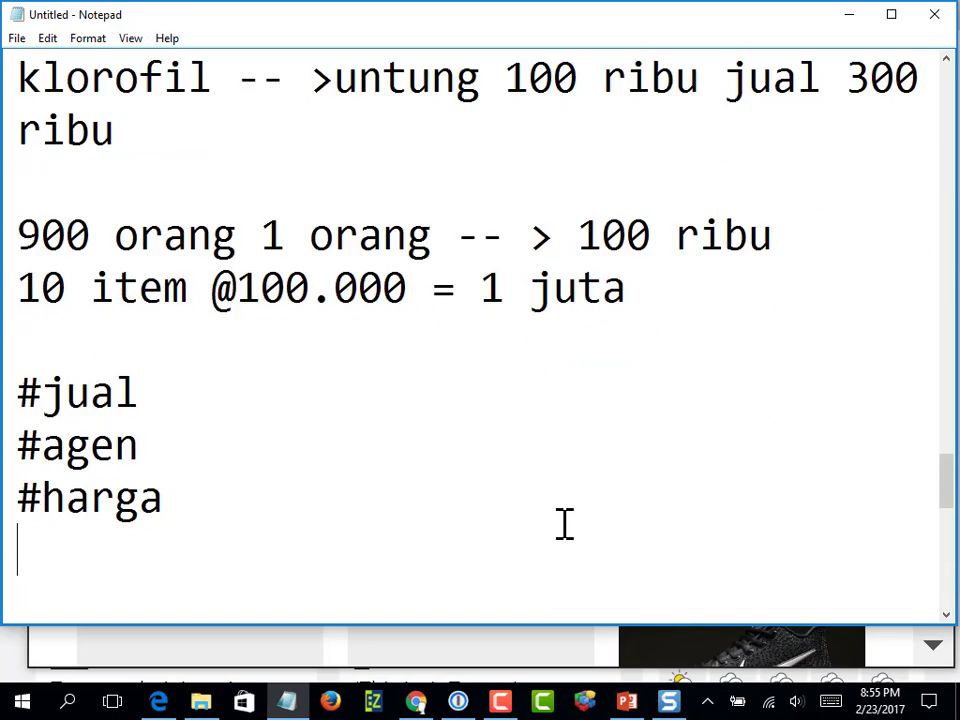
text(#manfaat)
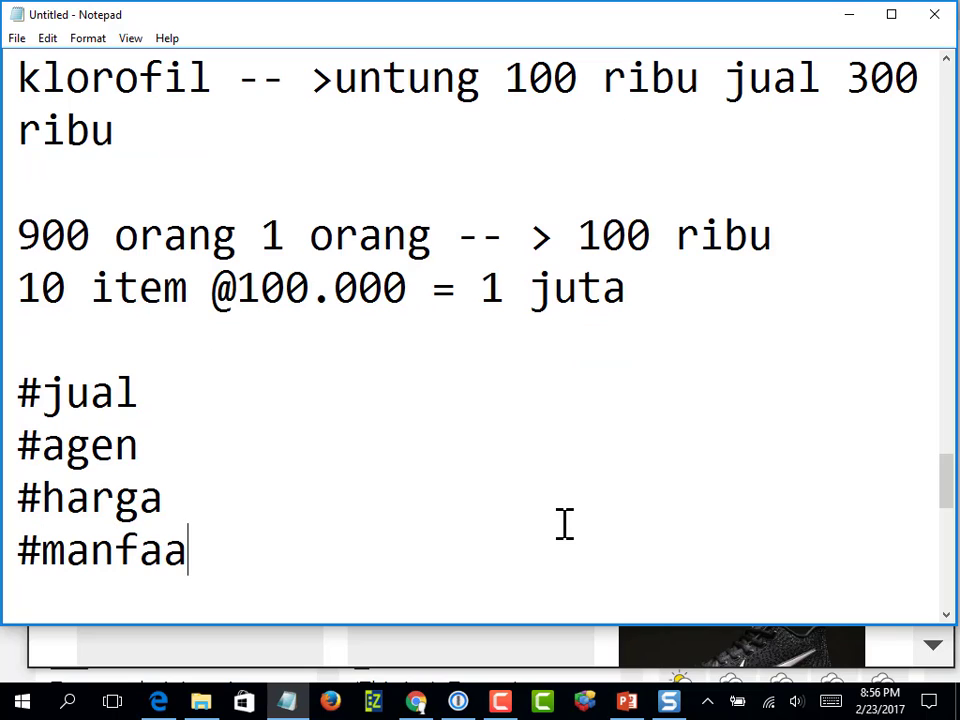
key(Return)
text(#dis)
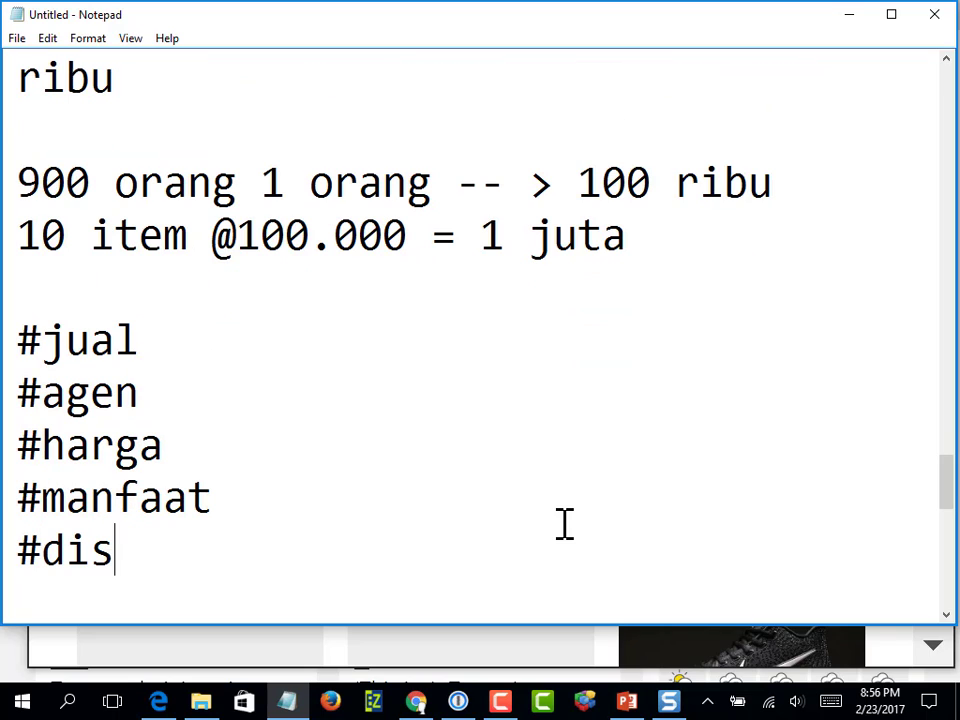
text(tributor)
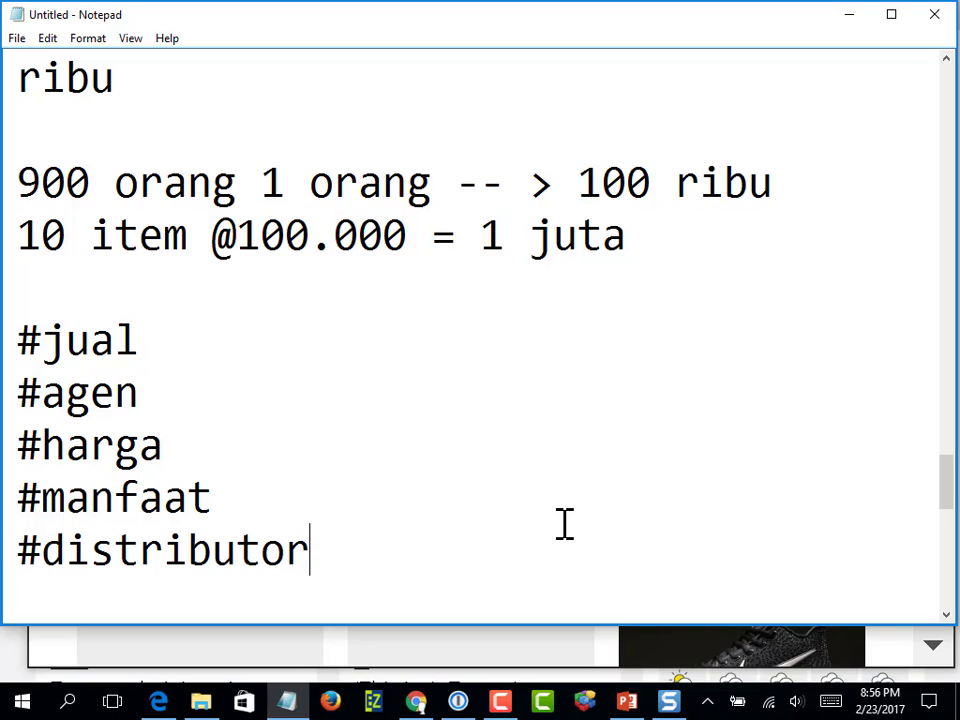
Continue the hashtag list with #reseller .., #pusat, #agenresmi and #grosir.
key(Return)
text(#)
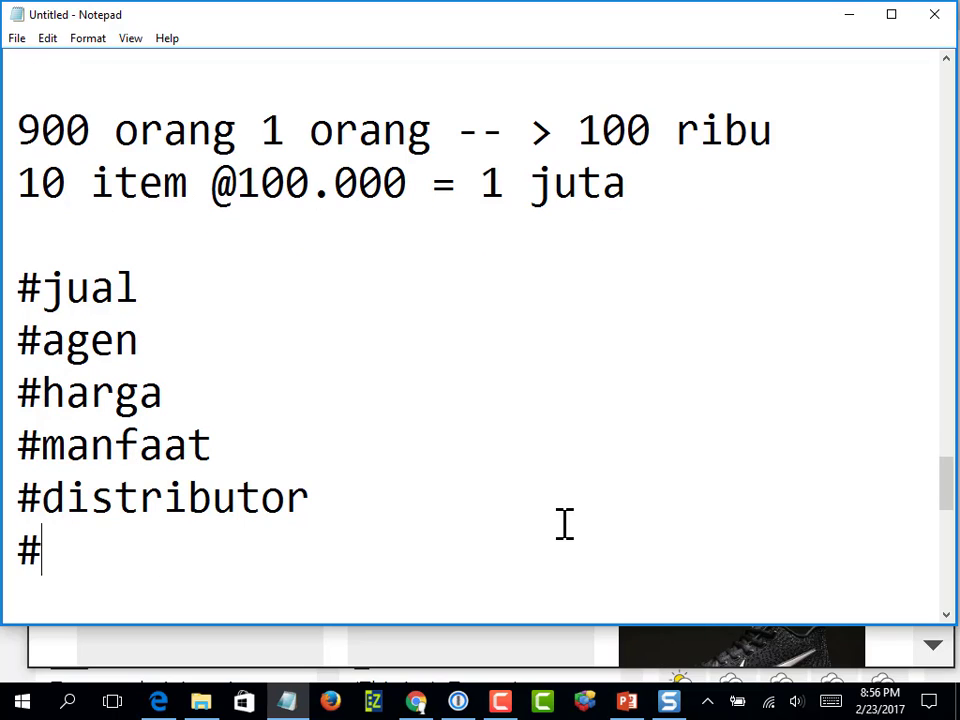
text(reseller ..)
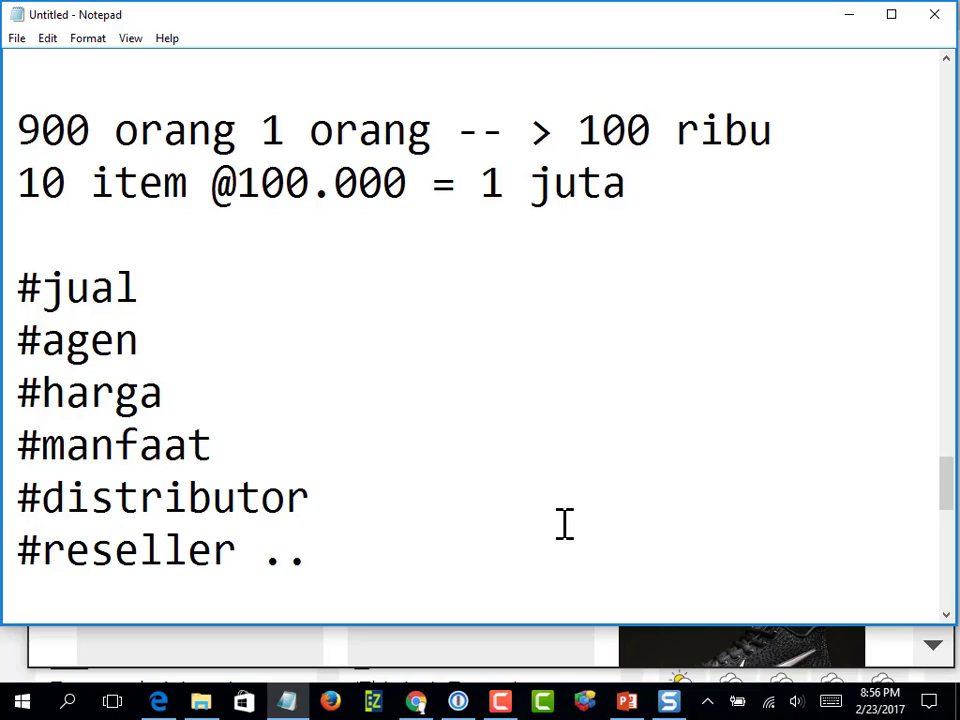
key(Return)
text(#pusat)
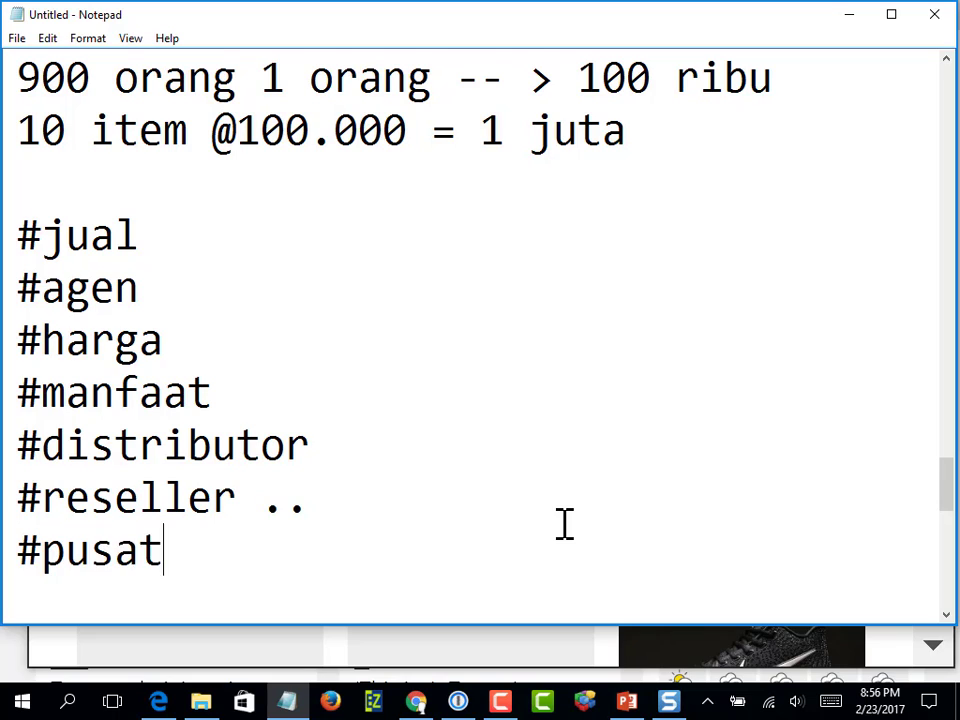
key(Return)
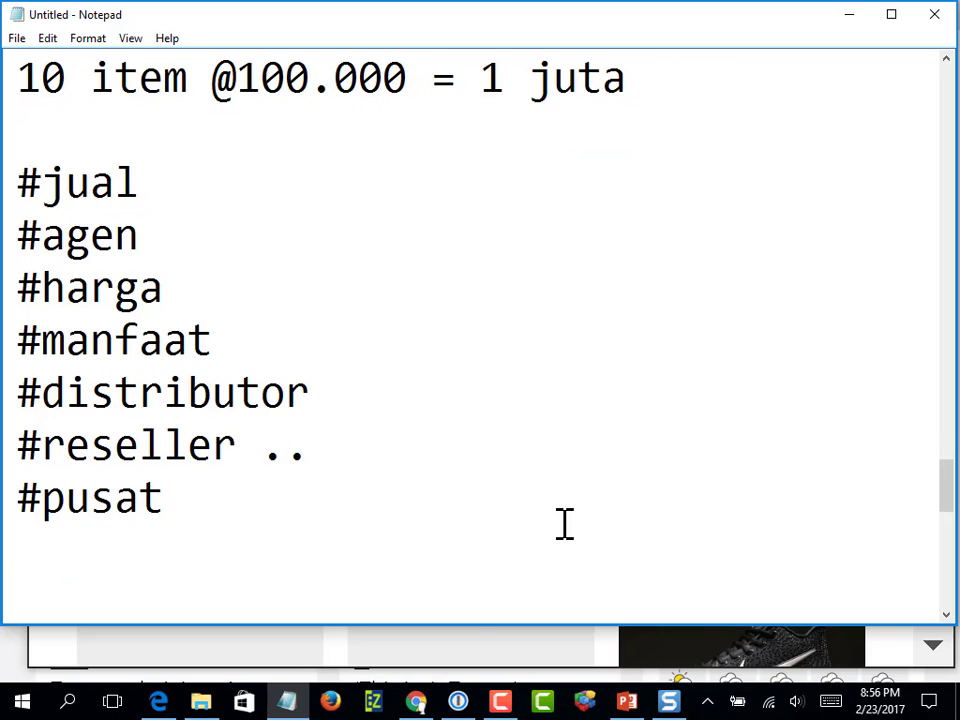
text(#agenresm)
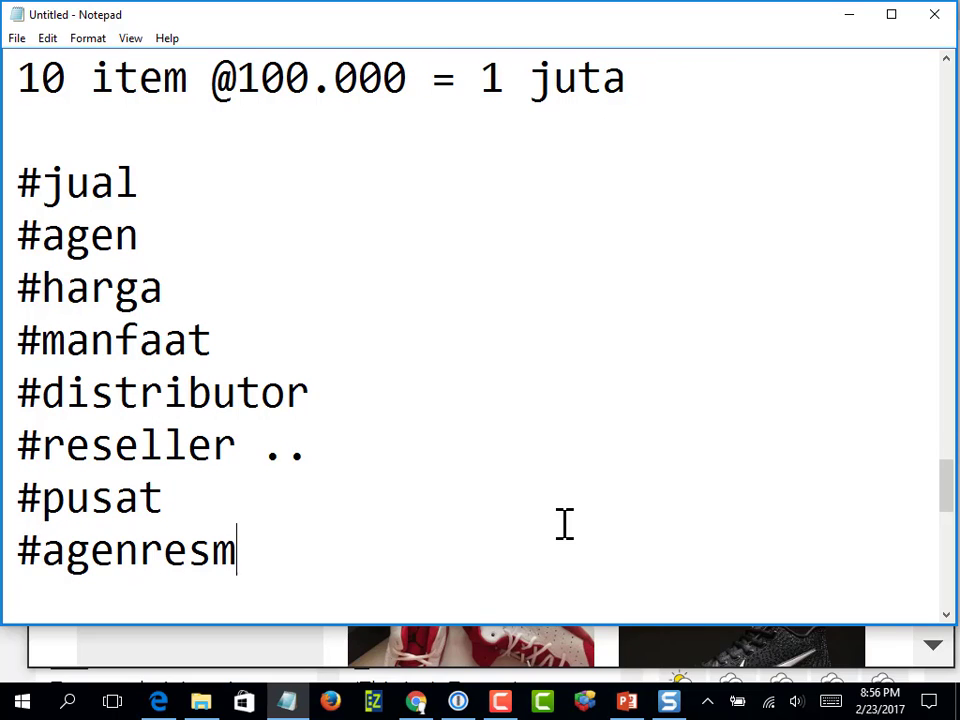
text(i)
key(Return)
text(#grosir)
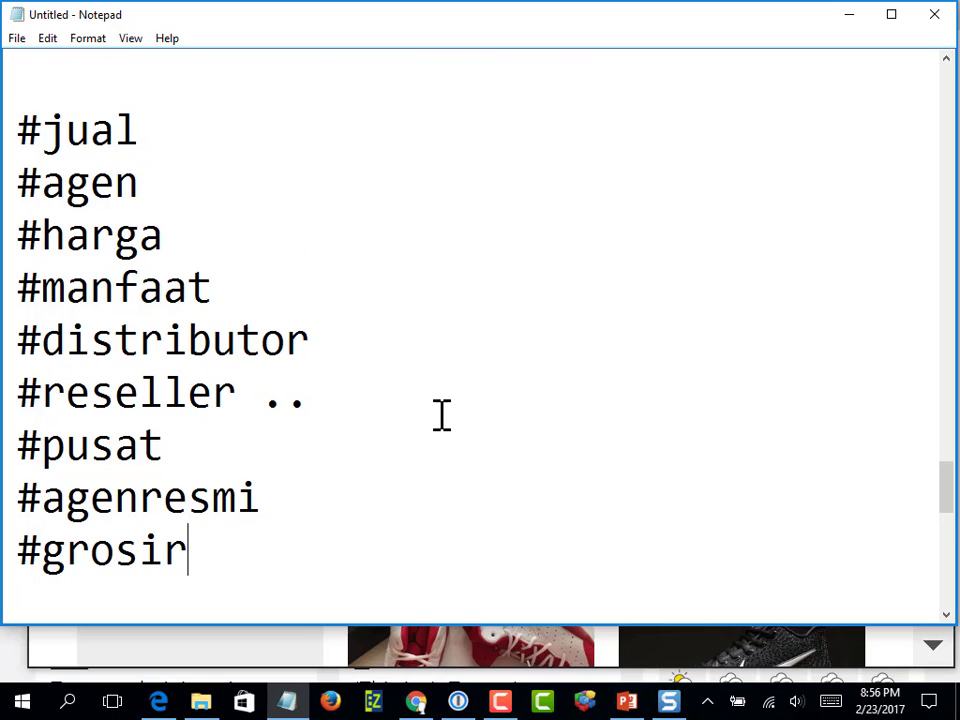
scroll(439, 416, up, 2)
scroll(437, 422, down, 2)
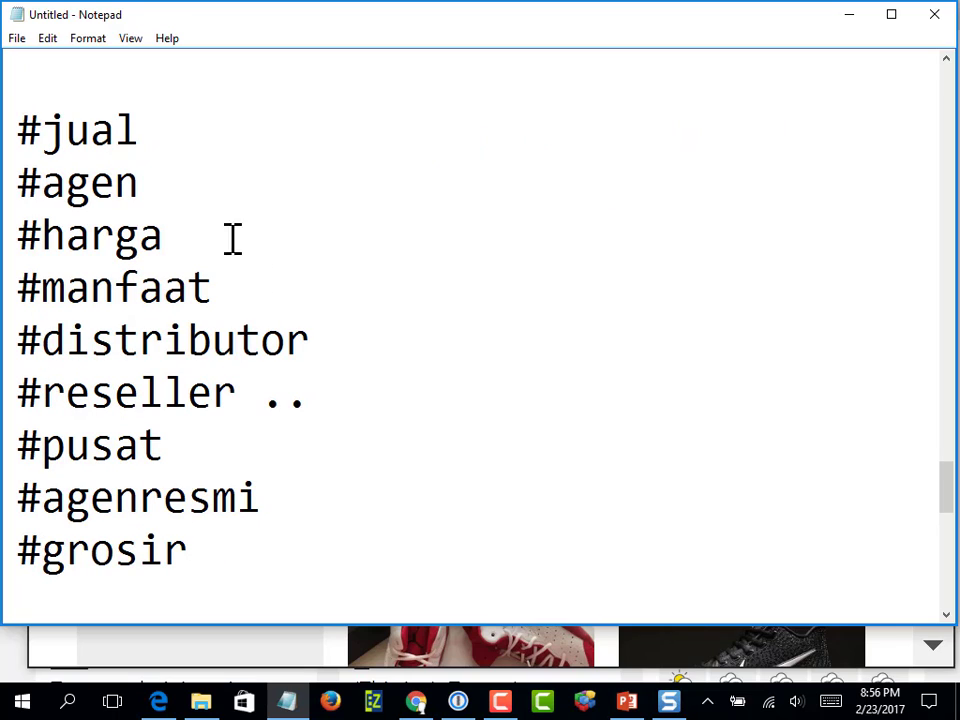
Lengthen #agen into #agenkuningancityaprtment, then return to the Instagram hashtag page.
click(548, 152)
click(145, 182)
text(ingancity)
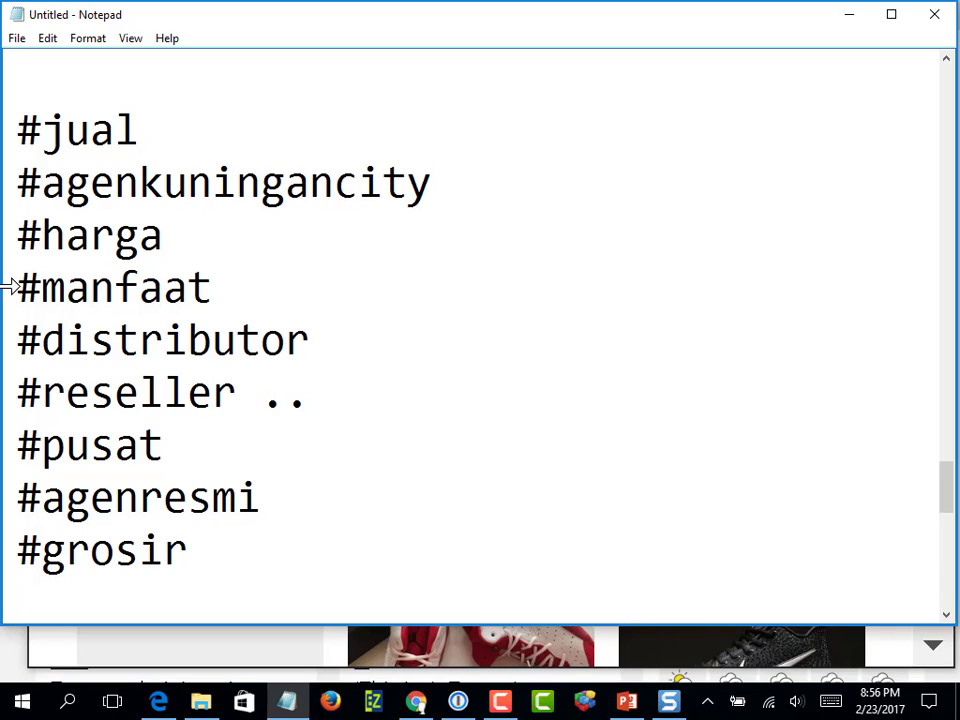
text(aprtment)
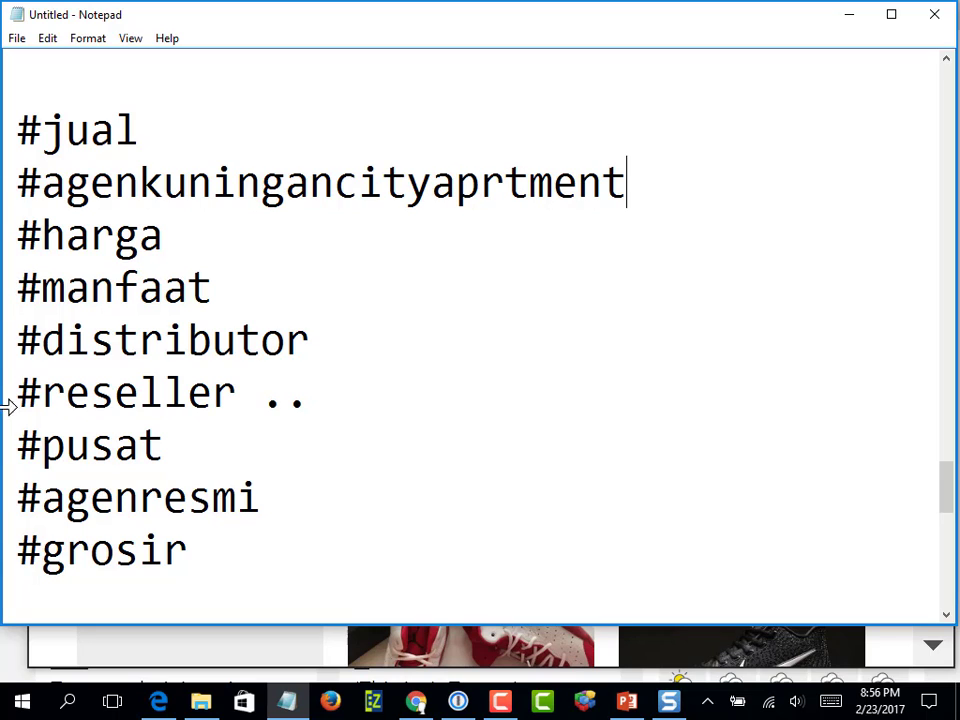
click(332, 650)
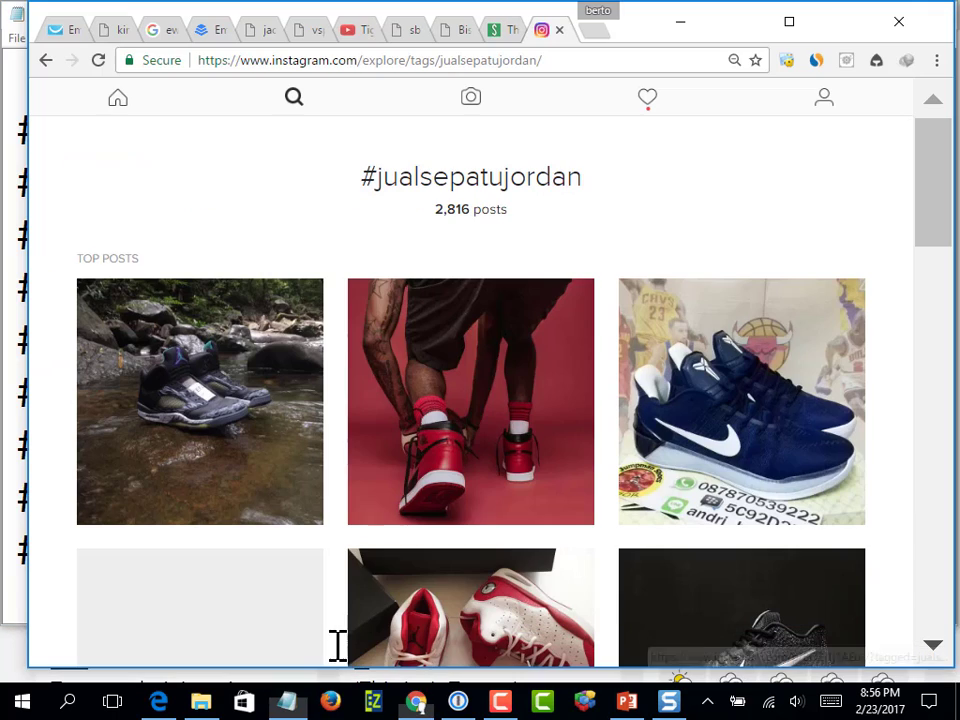
Open a new Chrome tab and go to instagram.com/anindyashopping.
click(596, 30)
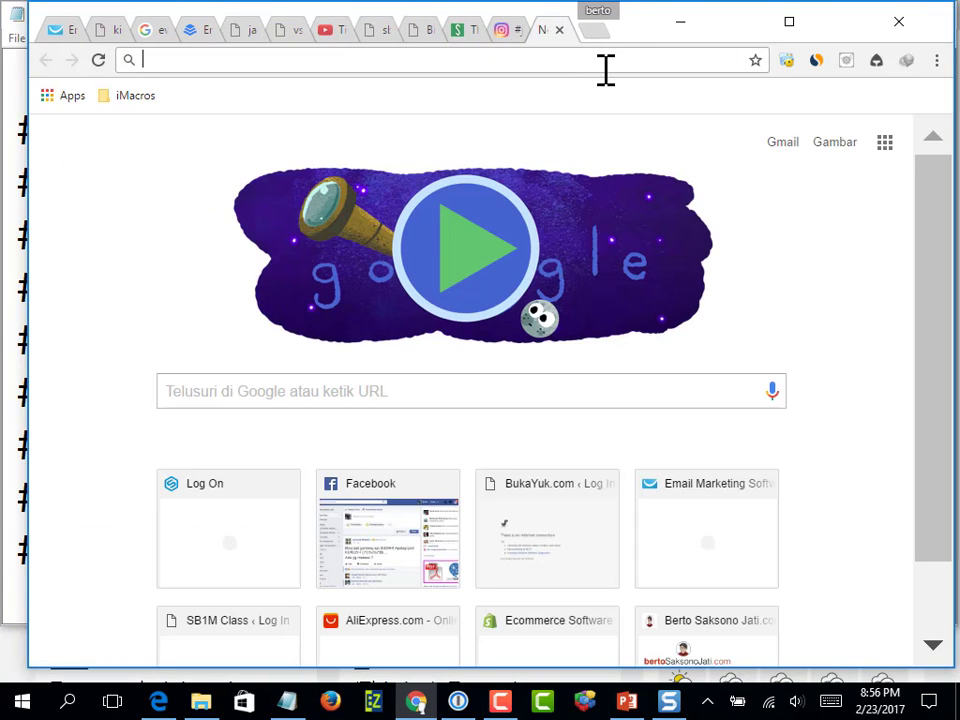
text(anin)
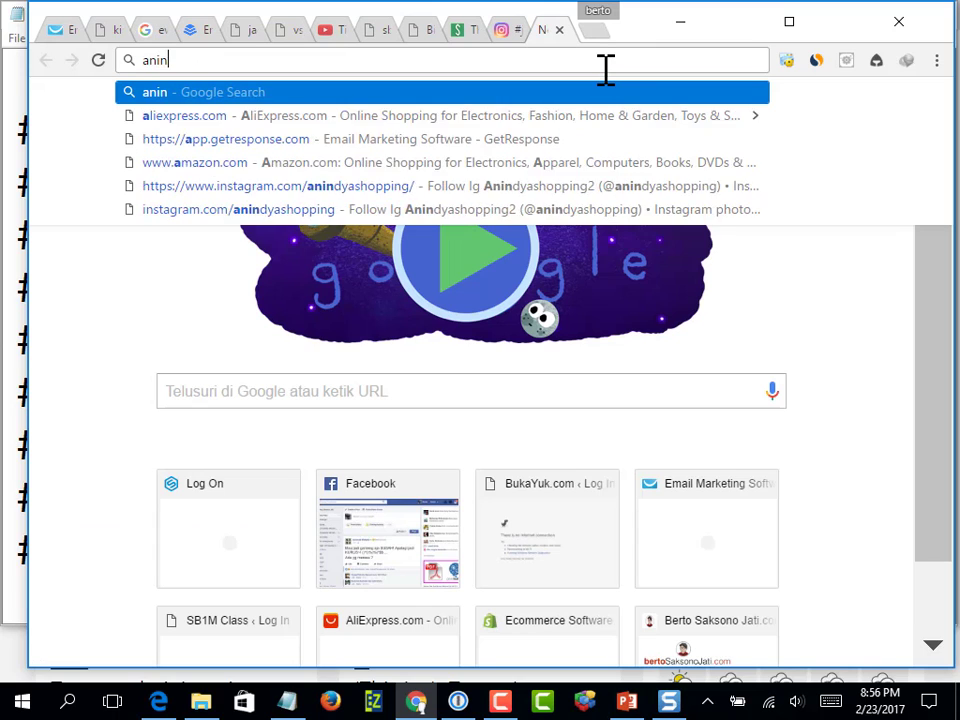
key(BackSpace)
key(BackSpace)
key(BackSpace)
key(BackSpace)
text(instagram.com)
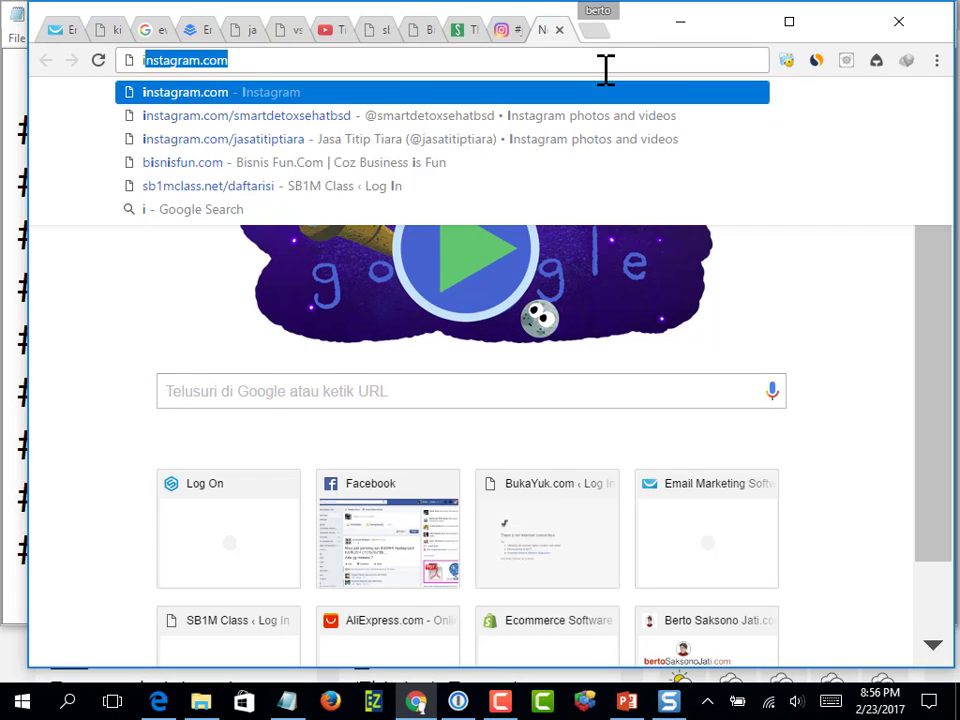
key(Right)
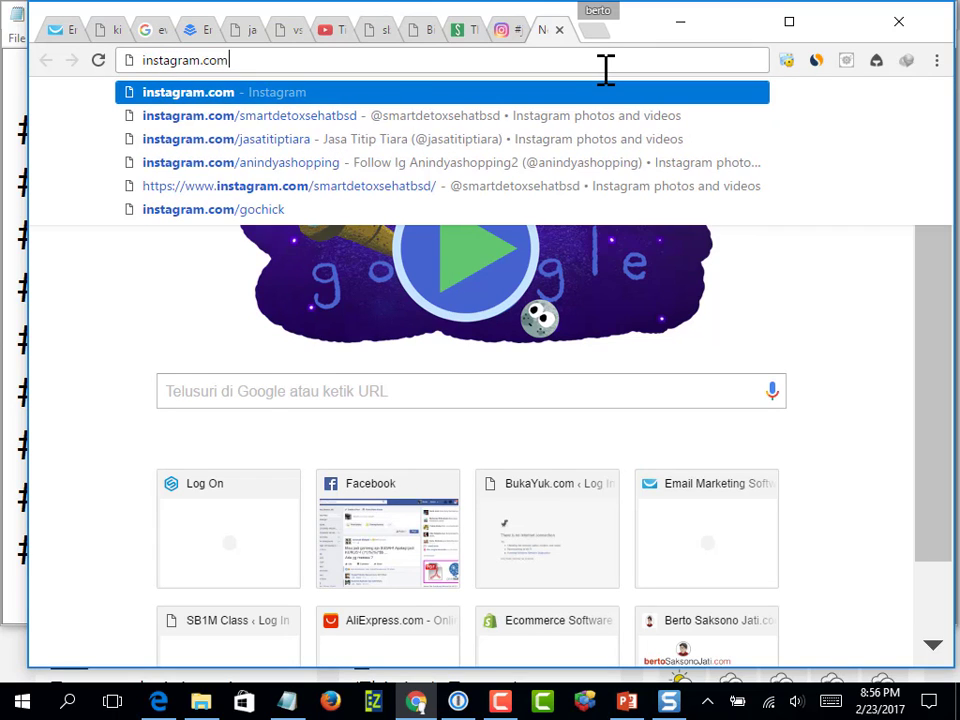
text(/anin)
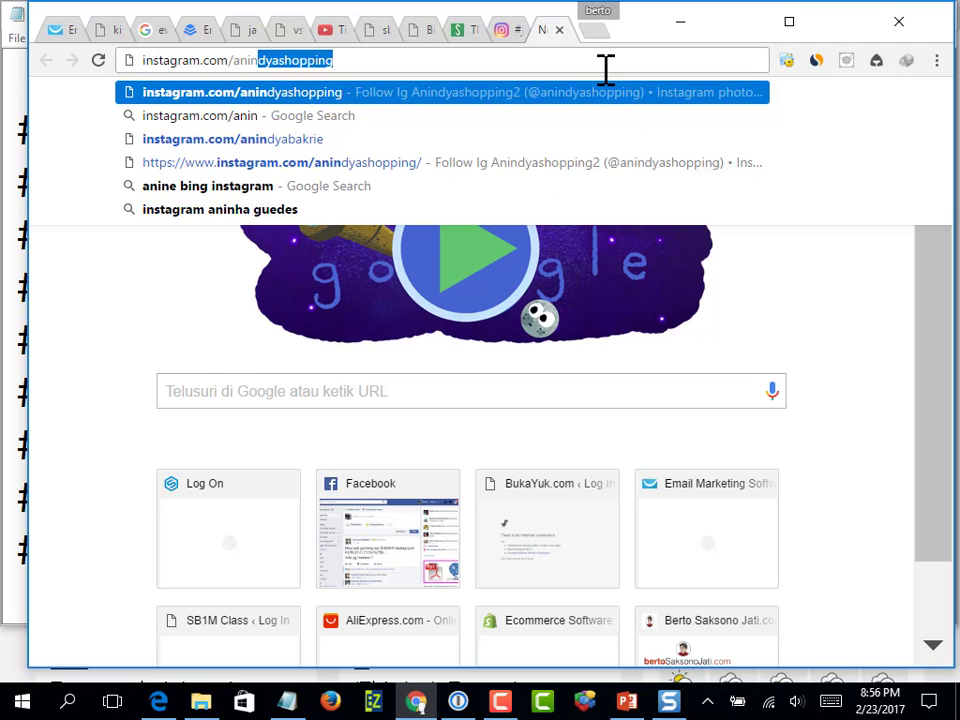
text(dyashopping)
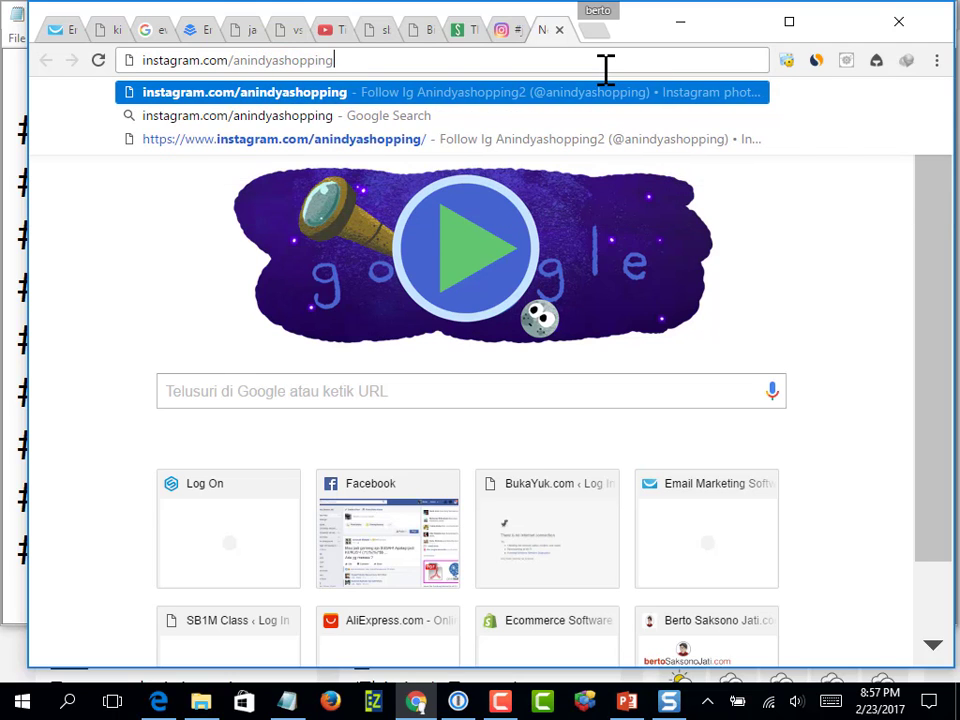
key(Return)
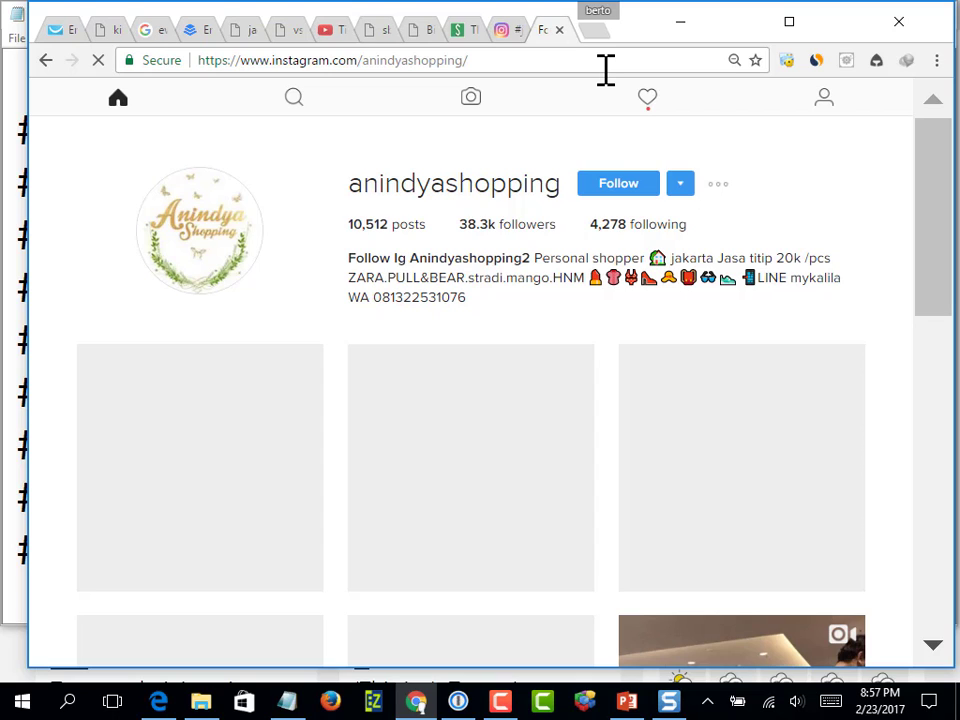
Load more posts on the anindyashopping profile page.
scroll(531, 257, down, 10)
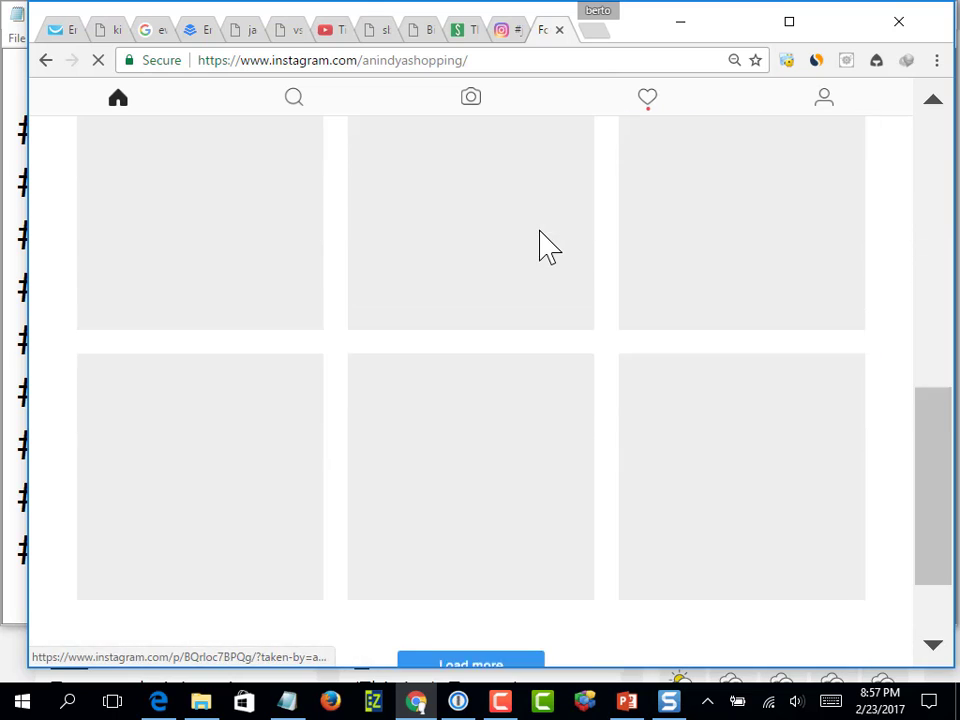
scroll(538, 247, up, 7)
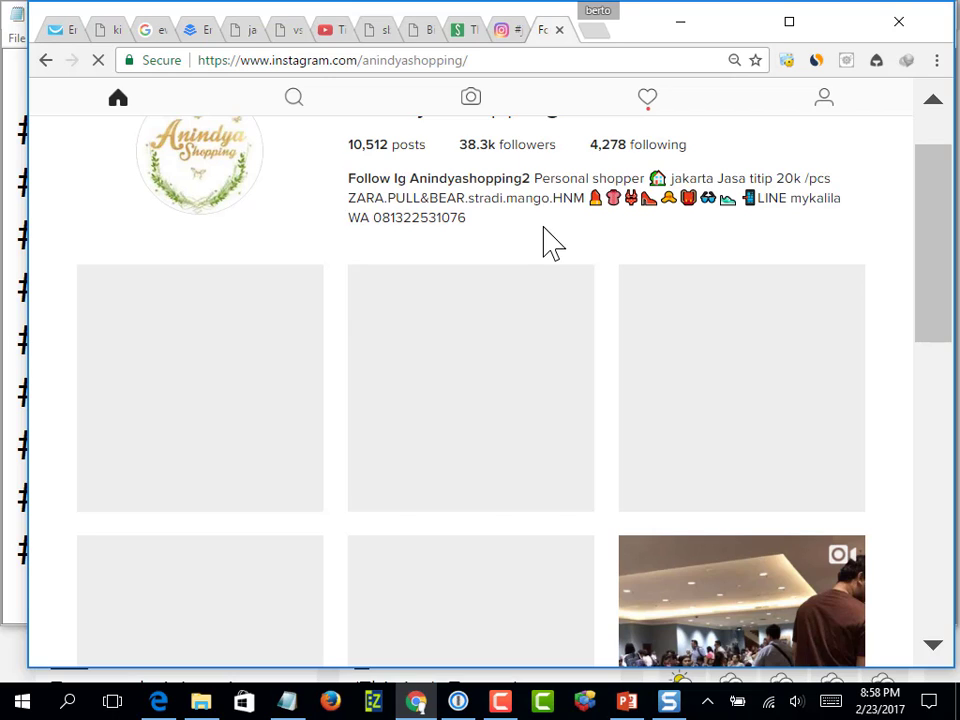
click(561, 62)
click(561, 62)
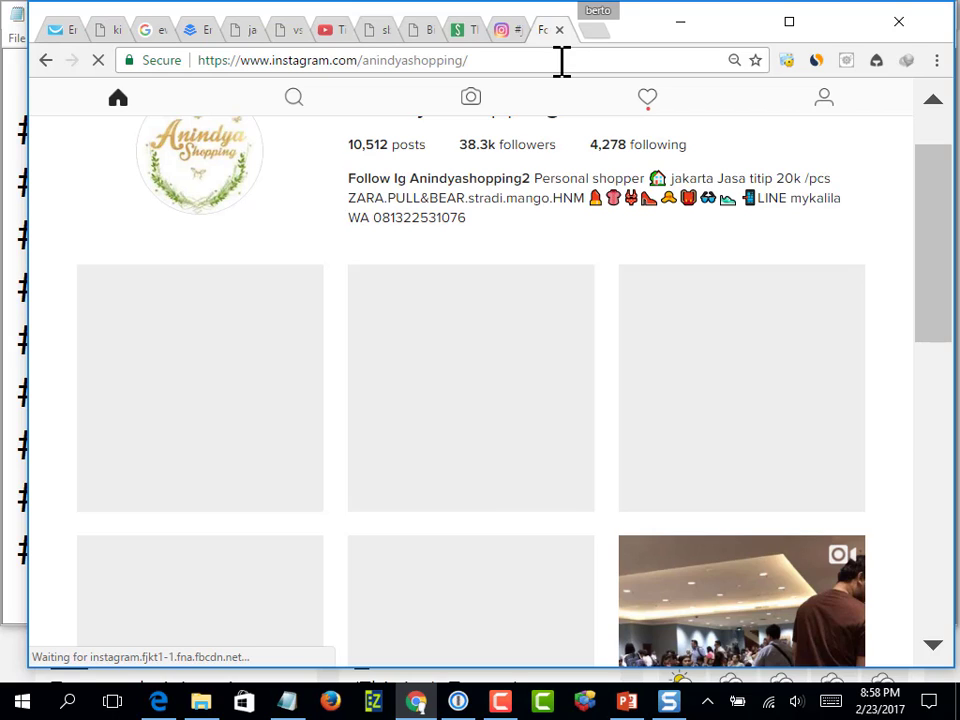
scroll(542, 401, down, 6)
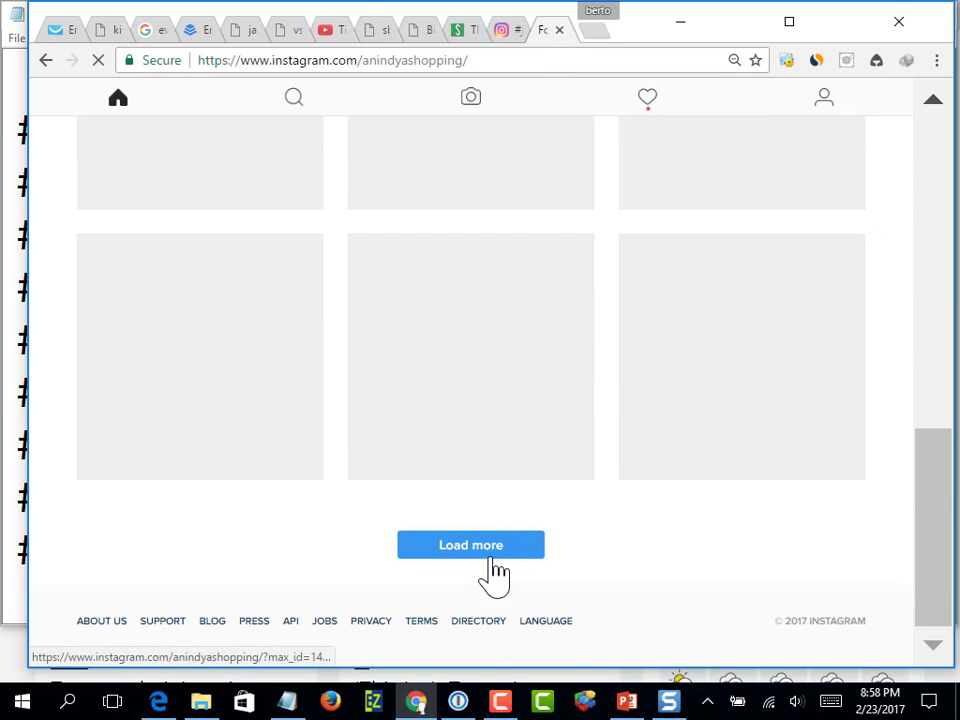
click(497, 547)
Copy the profile's web address and bring up the Wi‑Fi network list.
scroll(510, 535, down, 4)
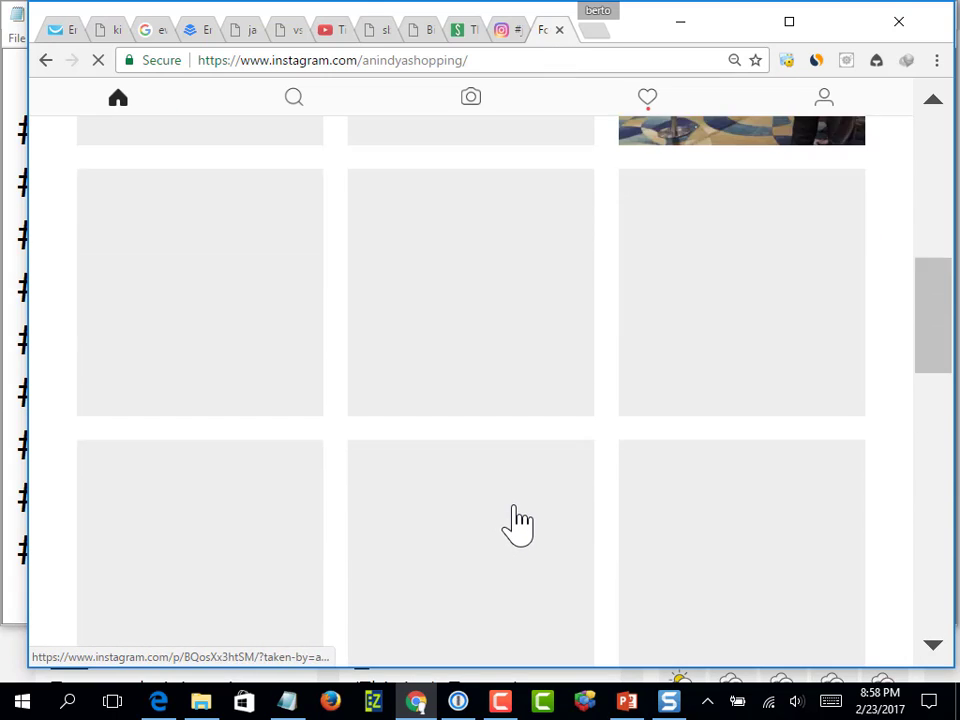
scroll(518, 524, up, 8)
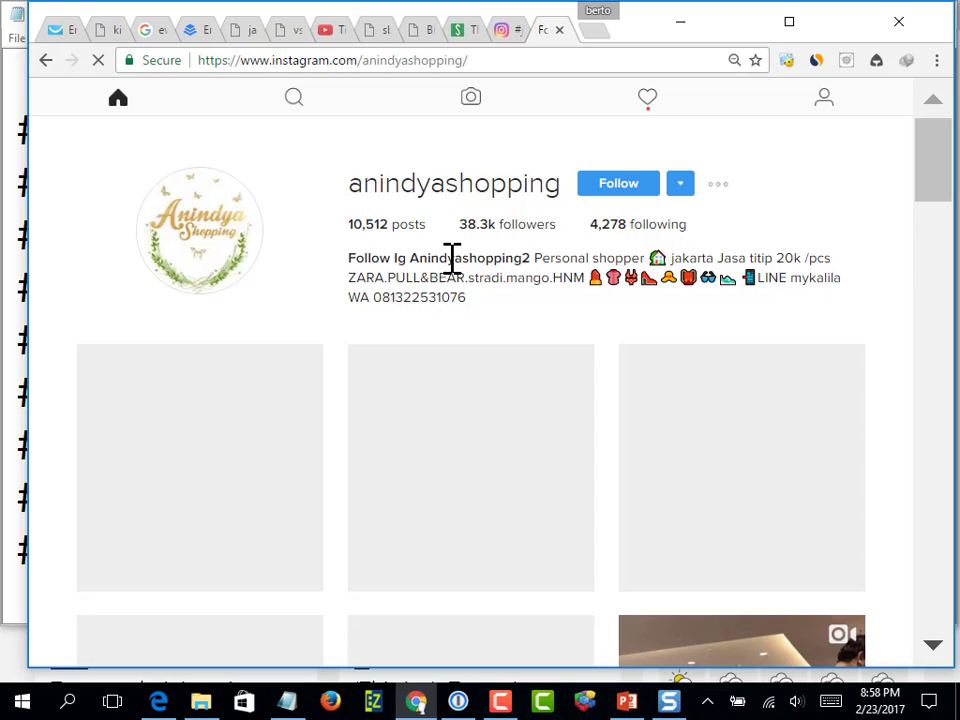
click(594, 60)
key(ctrl+c)
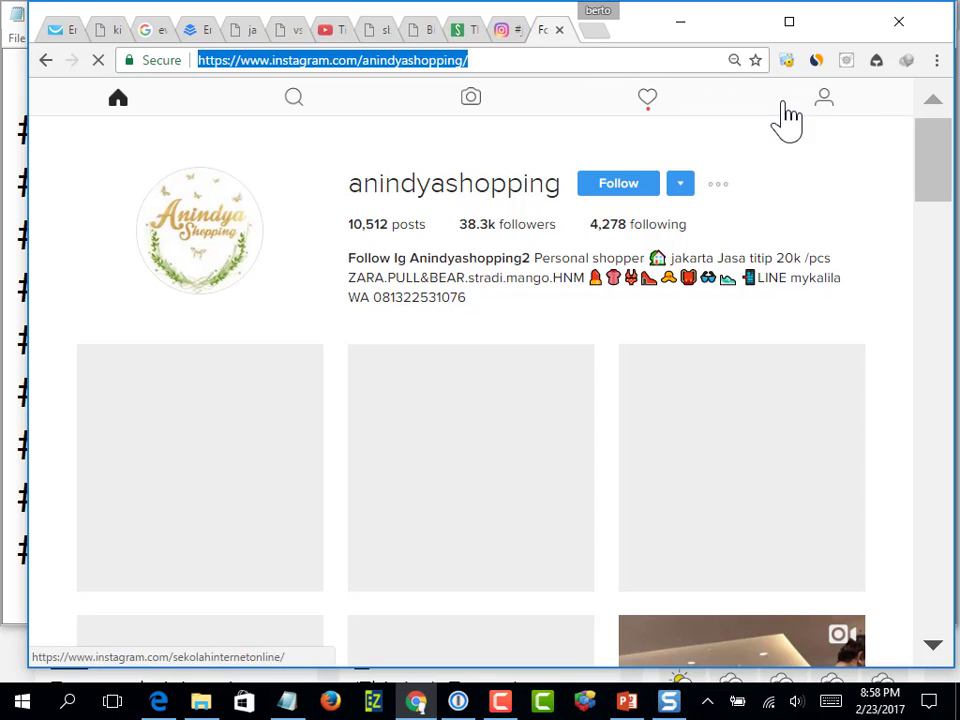
click(769, 702)
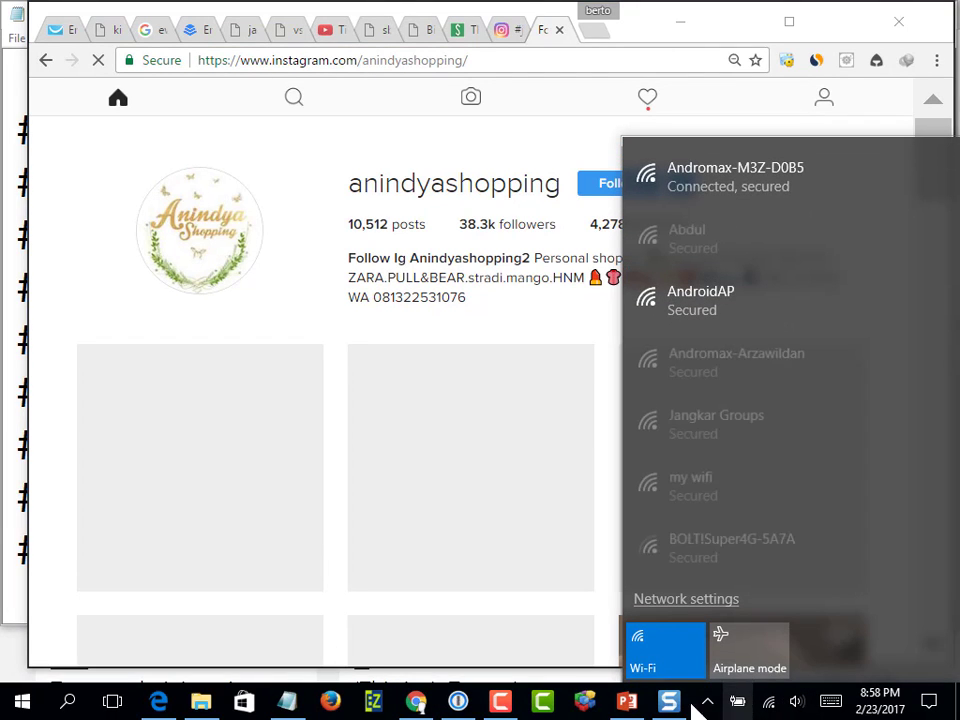
Load the copied profile address in a new Edge tab, then return to Chrome.
click(158, 702)
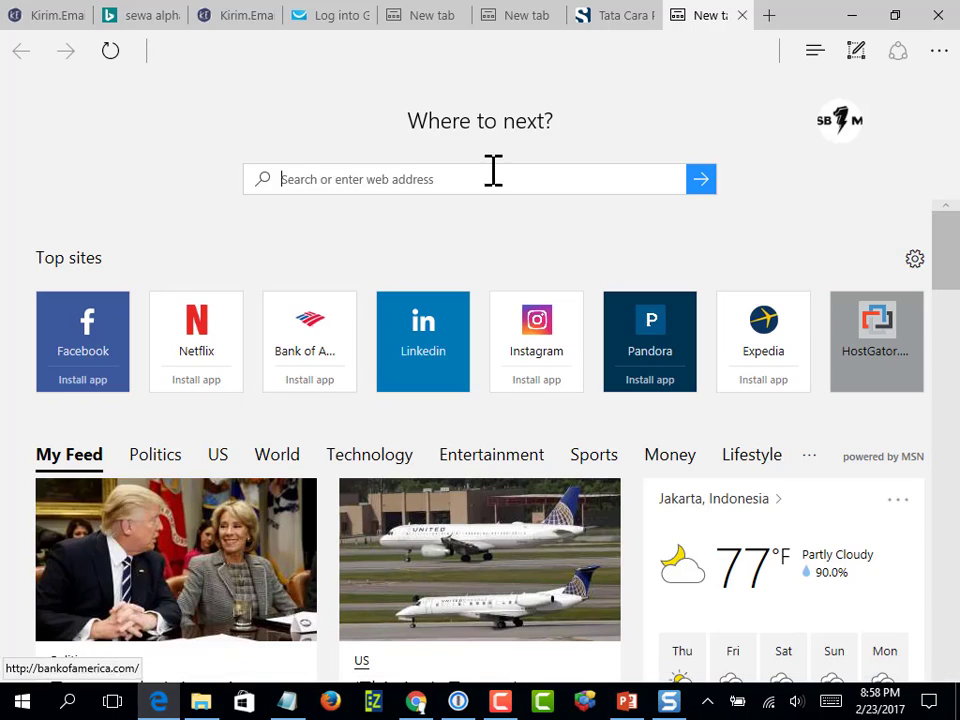
click(769, 16)
key(ctrl+v)
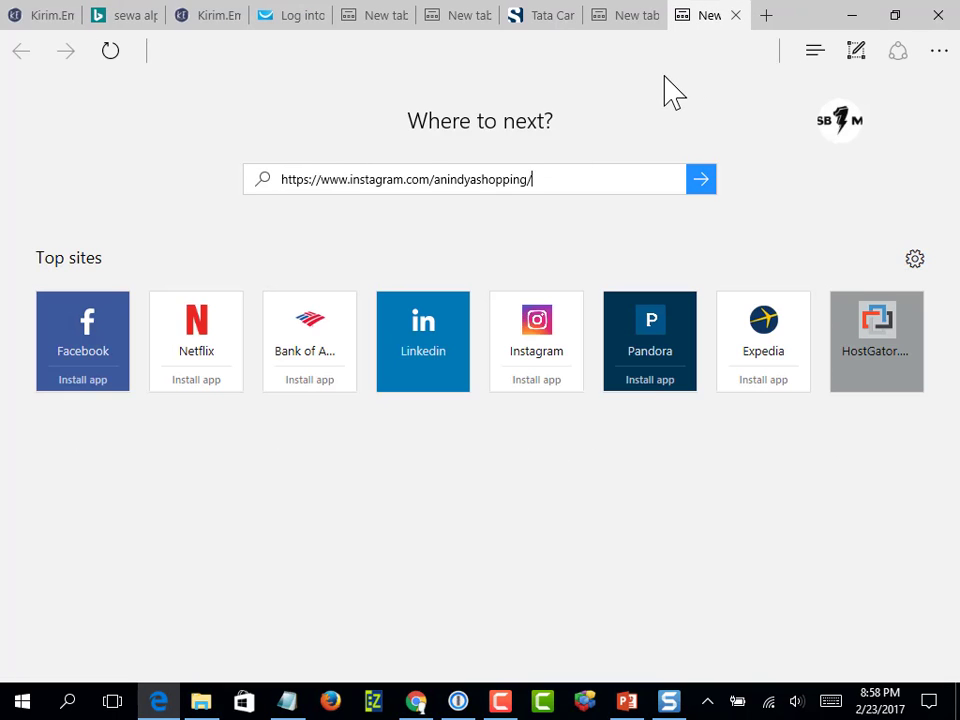
key(Return)
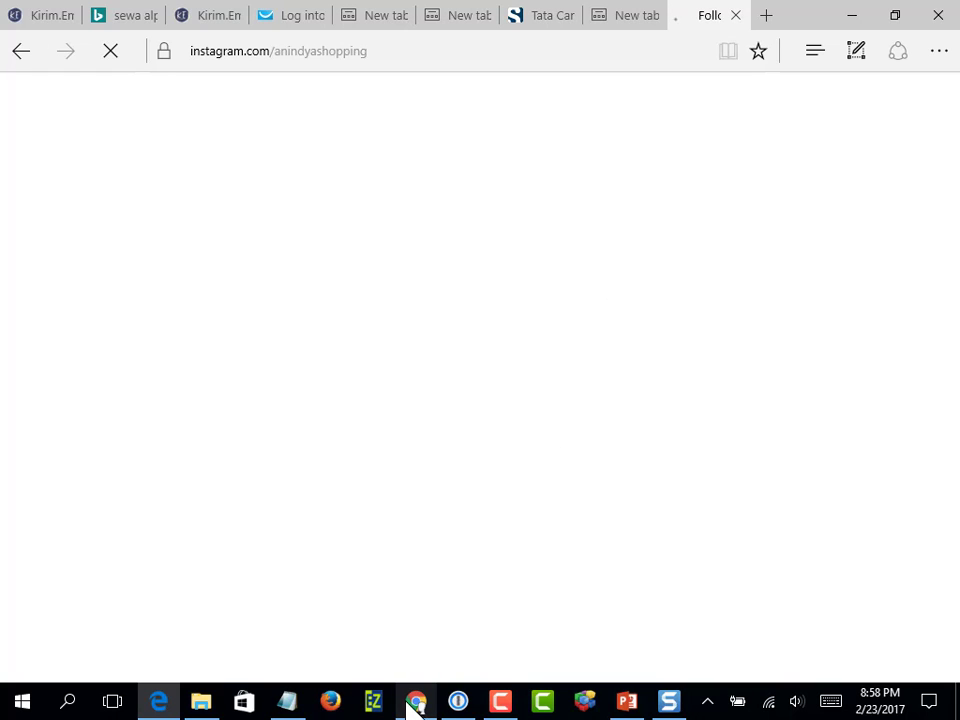
mouse_move(413, 699)
click(418, 676)
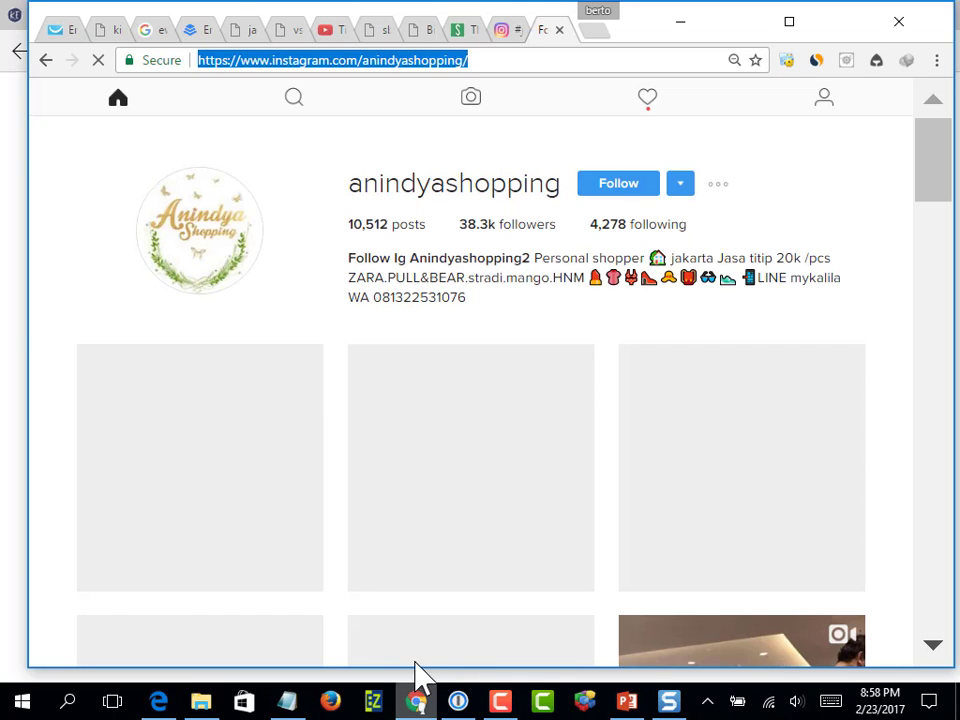
Reload the anindyashopping profile and load more of its posts.
scroll(439, 636, down, 6)
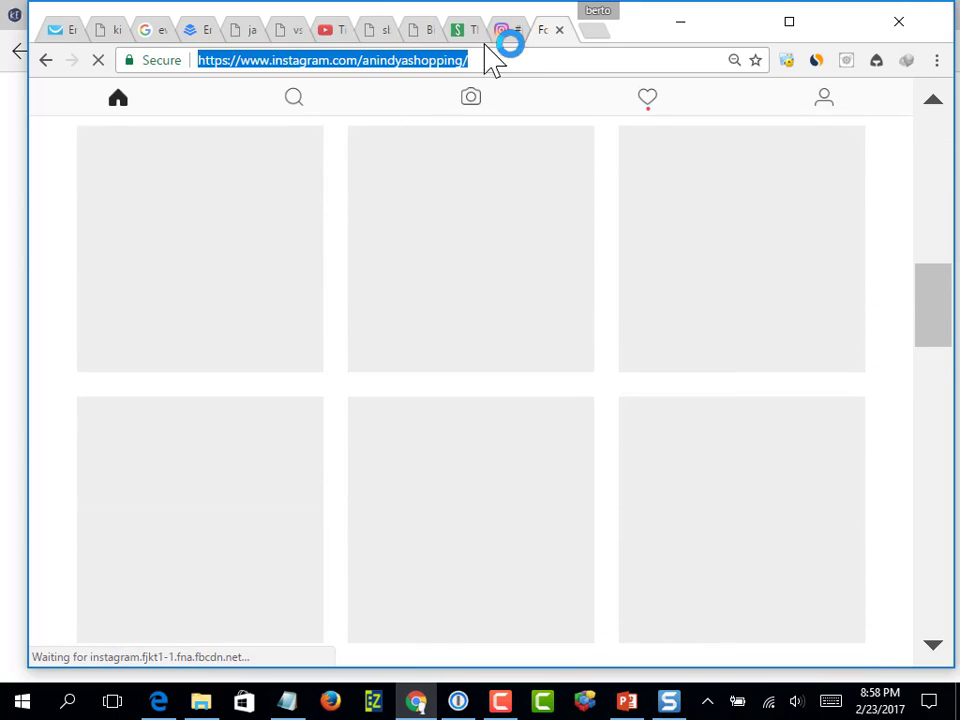
click(503, 58)
key(Return)
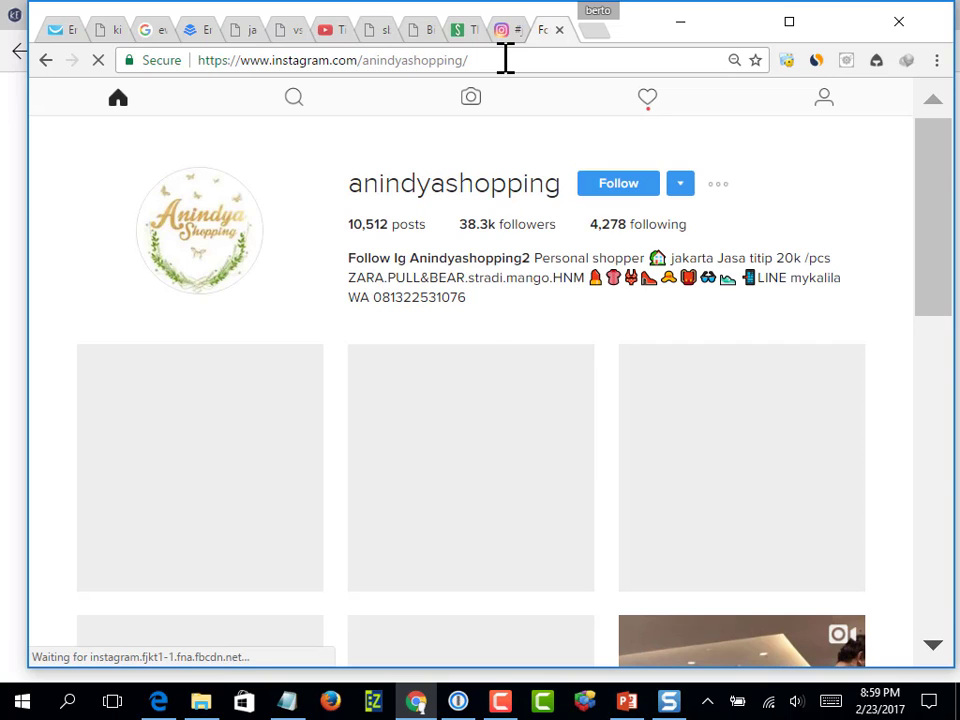
scroll(493, 339, down, 10)
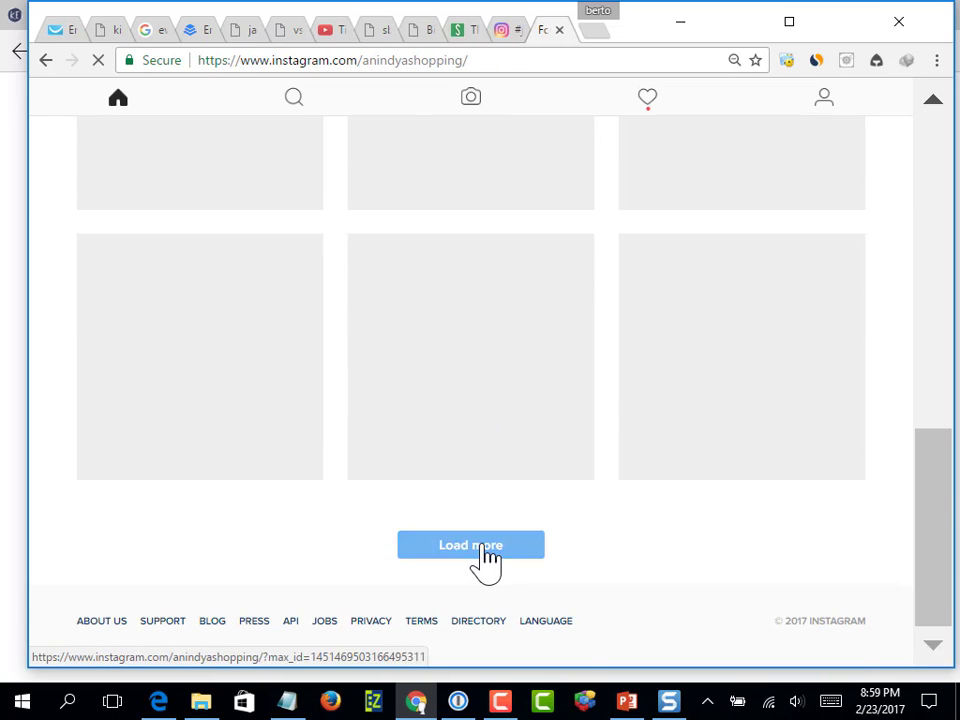
click(487, 552)
scroll(499, 484, down, 5)
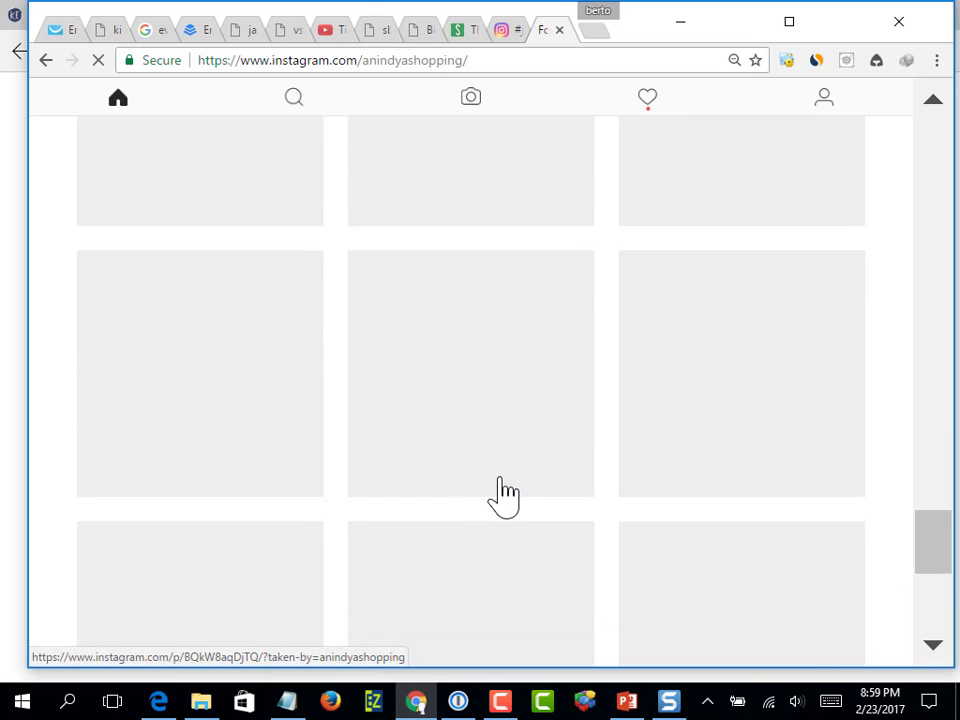
scroll(503, 492, down, 5)
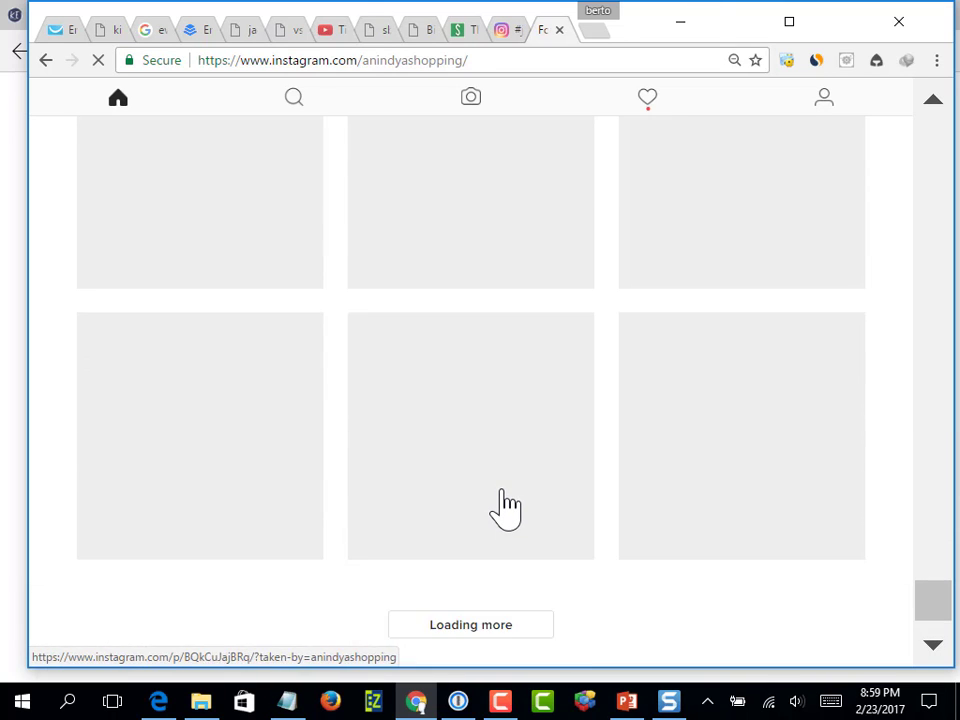
scroll(505, 507, down, 3)
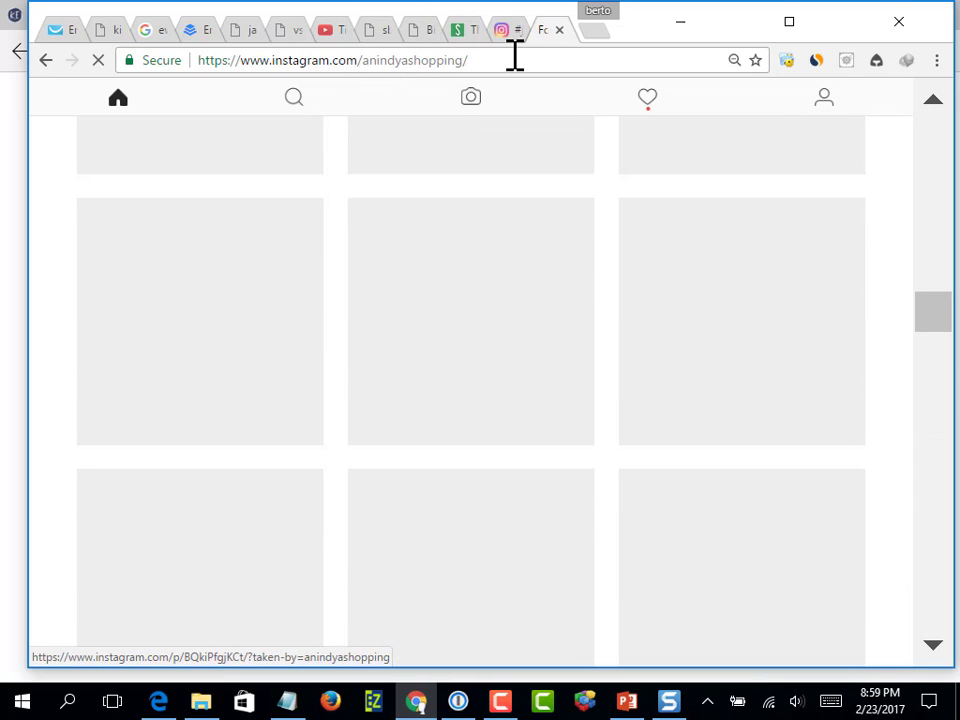
scroll(561, 266, up, 10)
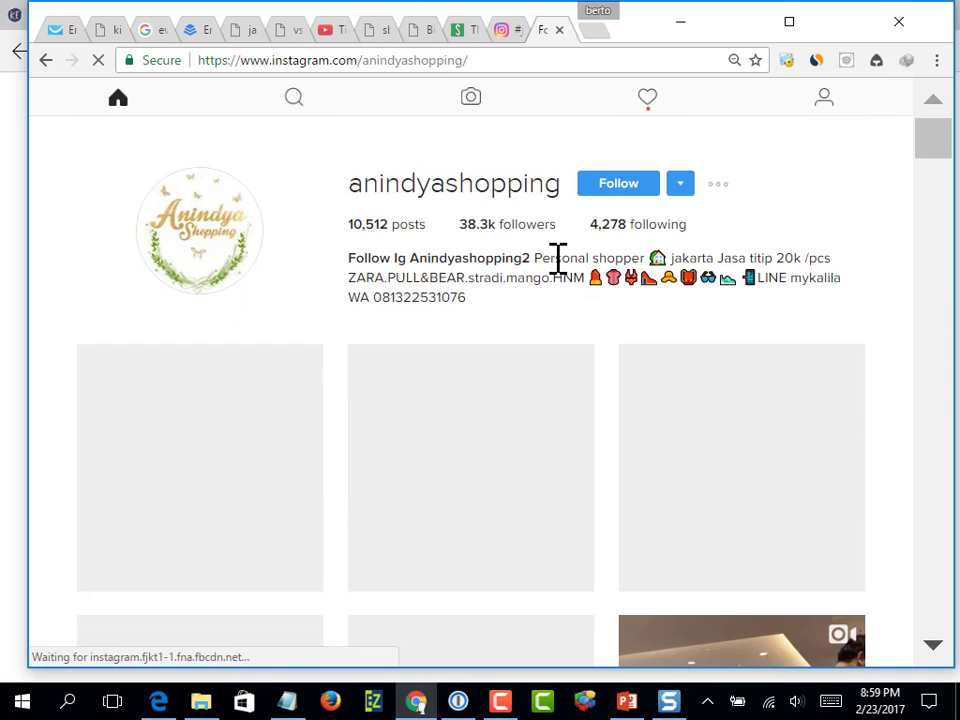
scroll(560, 270, down, 4)
scroll(556, 262, up, 4)
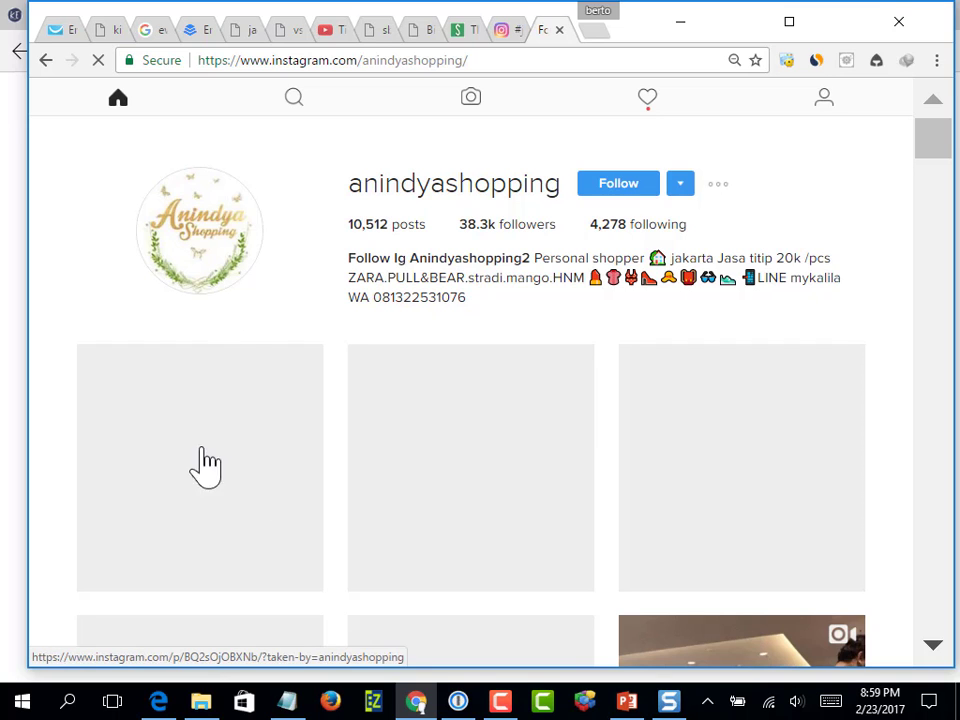
Check the hashtag list in Notepad, then return to the loaded profile grid.
click(287, 705)
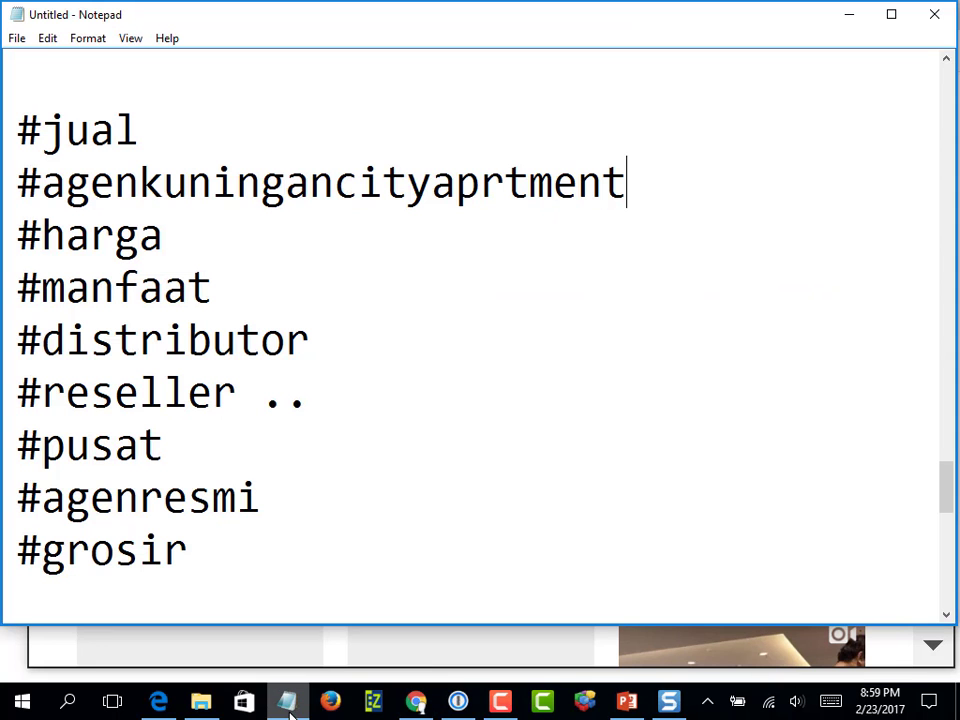
click(340, 660)
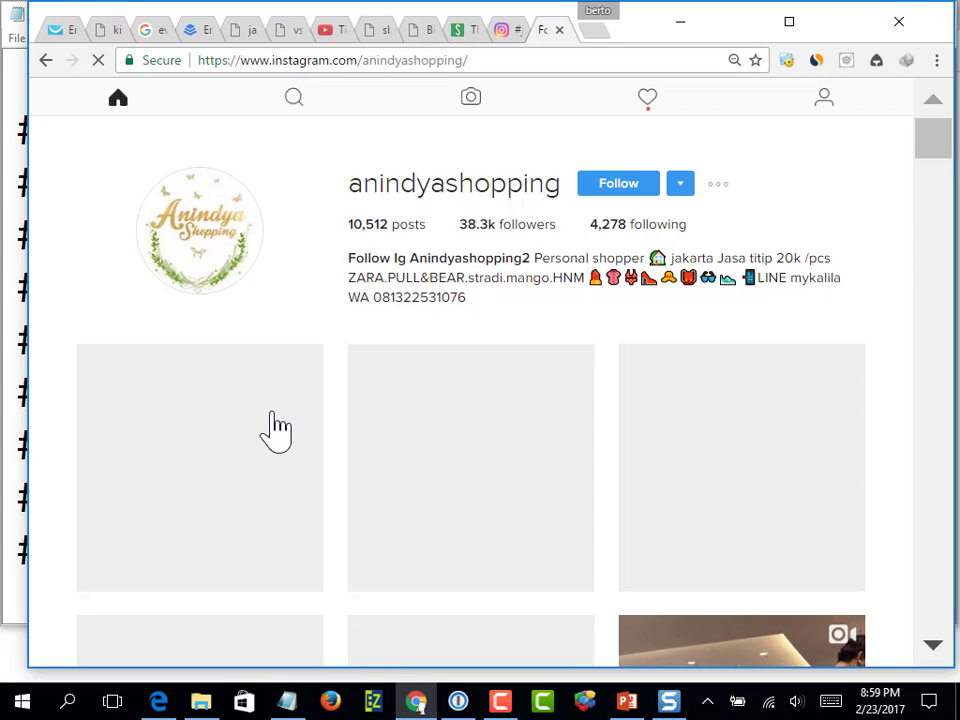
scroll(420, 440, down, 3)
scroll(300, 400, up, 1)
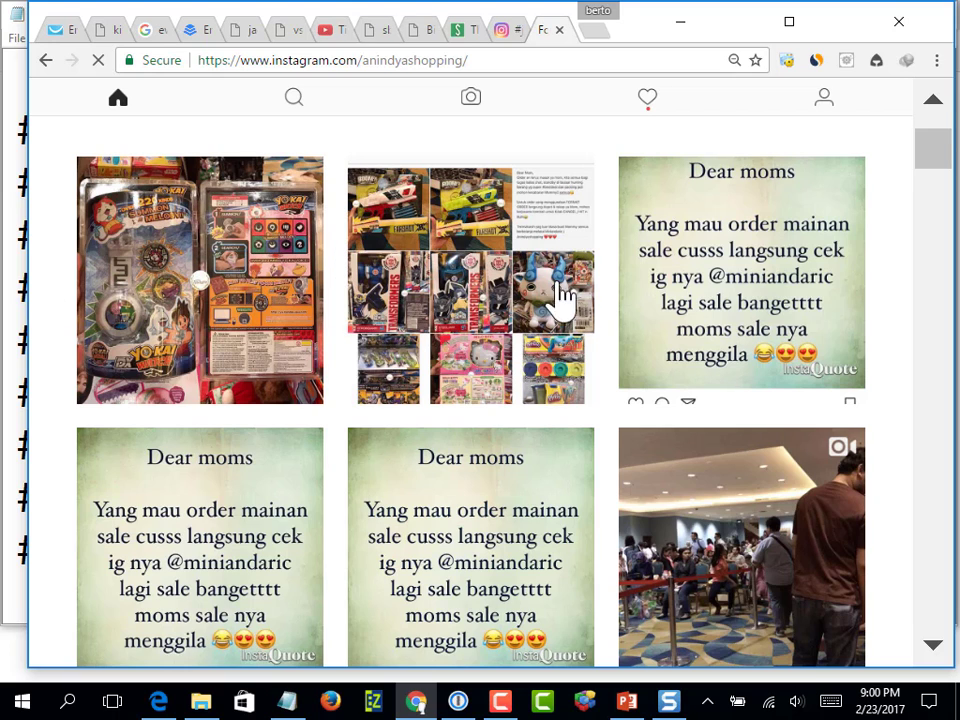
scroll(561, 300, up, 2)
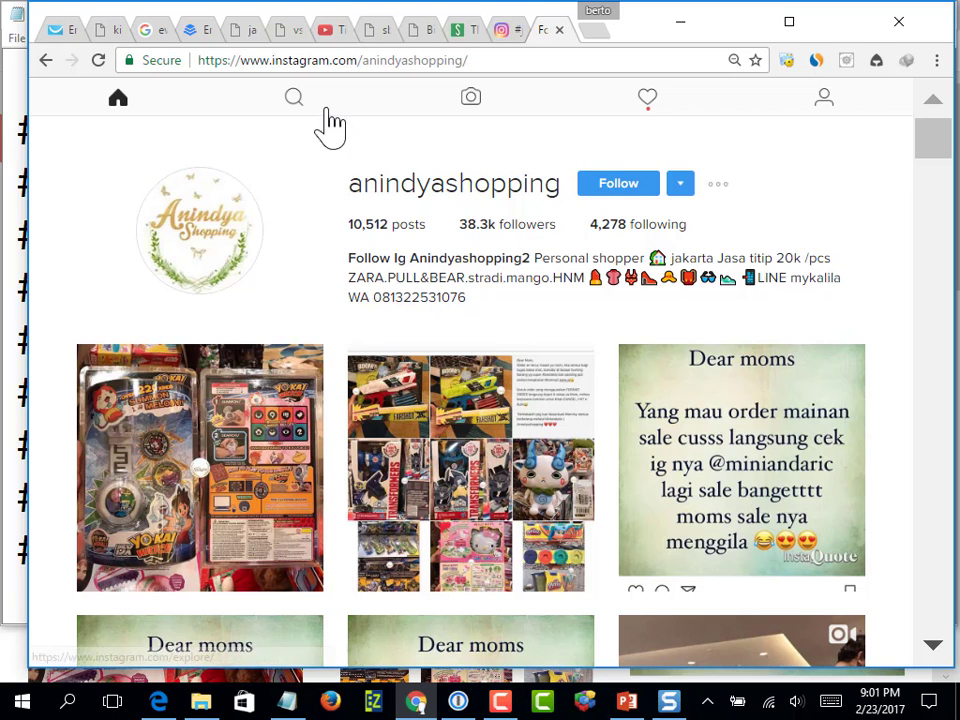
Search Instagram for #jualjaket and open the jualjaket hashtag page.
click(295, 100)
click(478, 195)
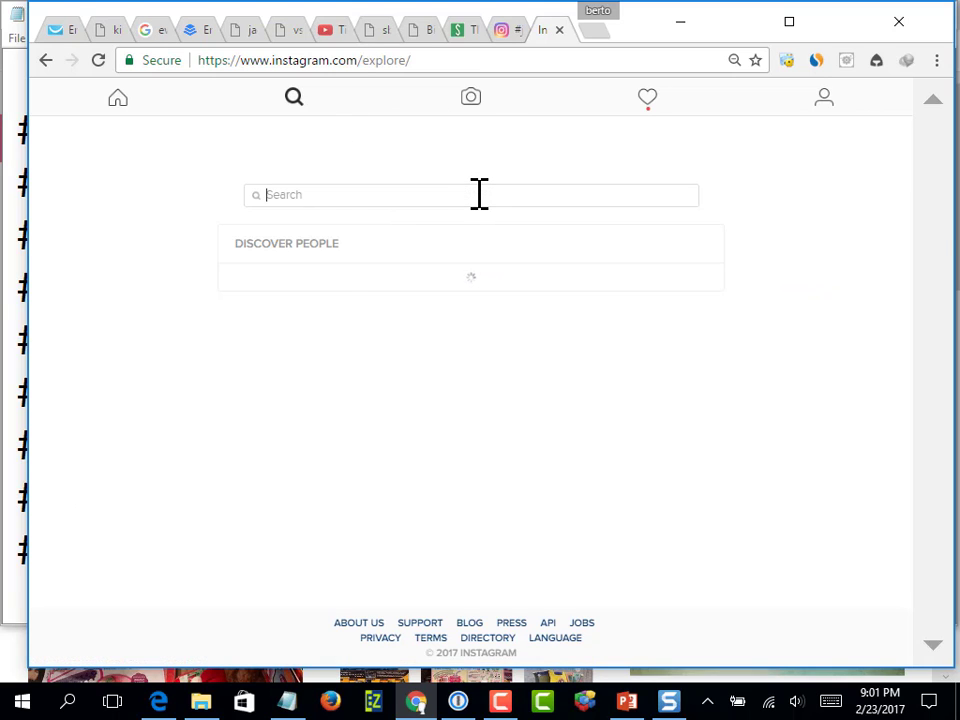
text(#)
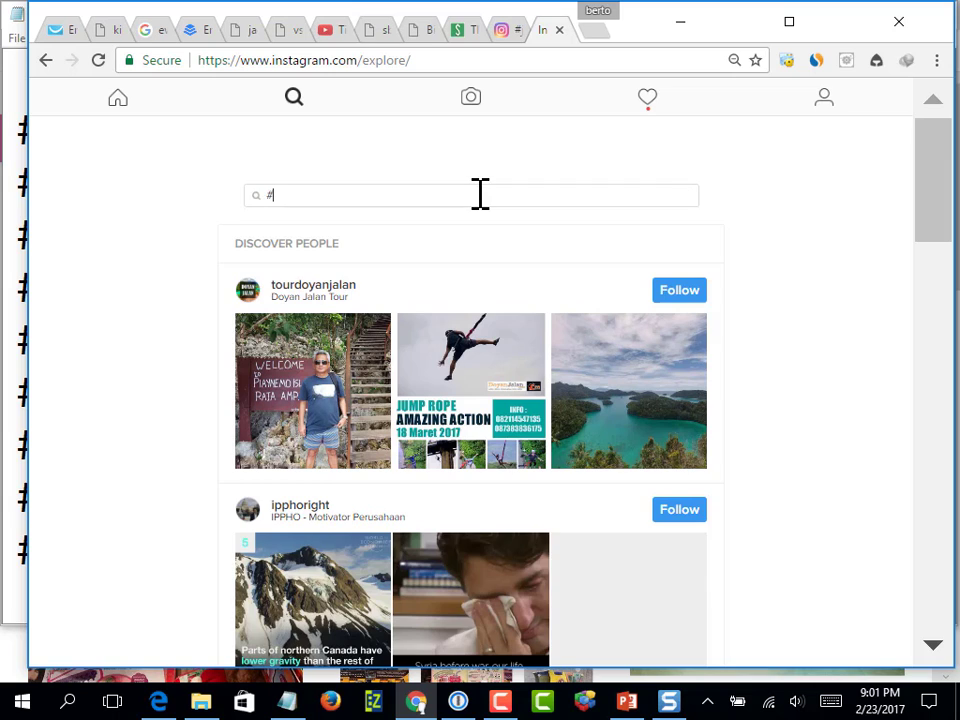
text(jualjaket)
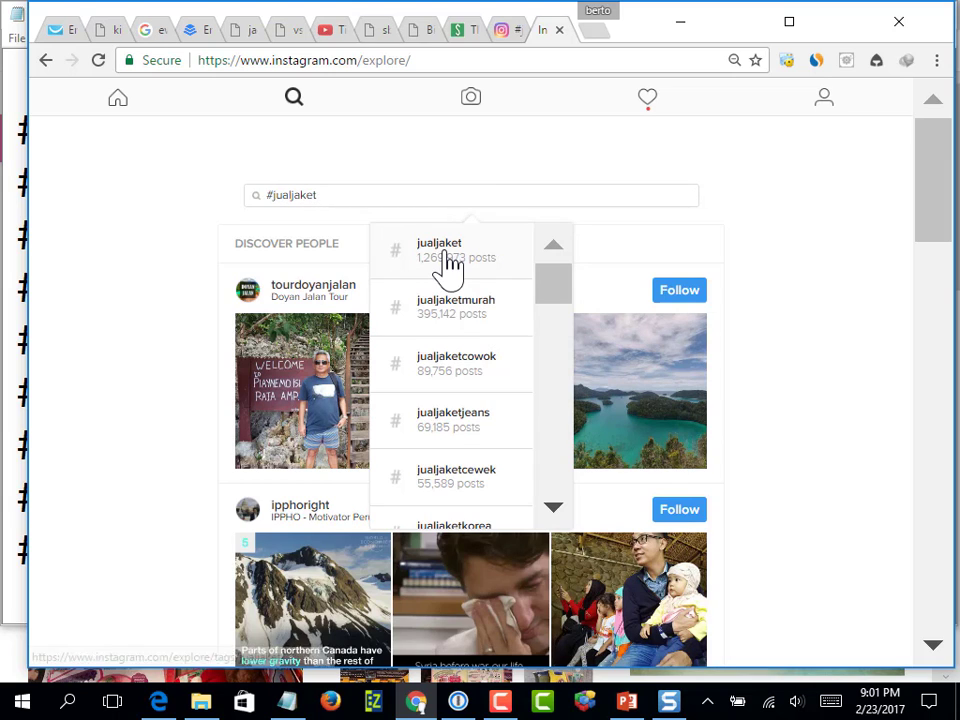
click(449, 264)
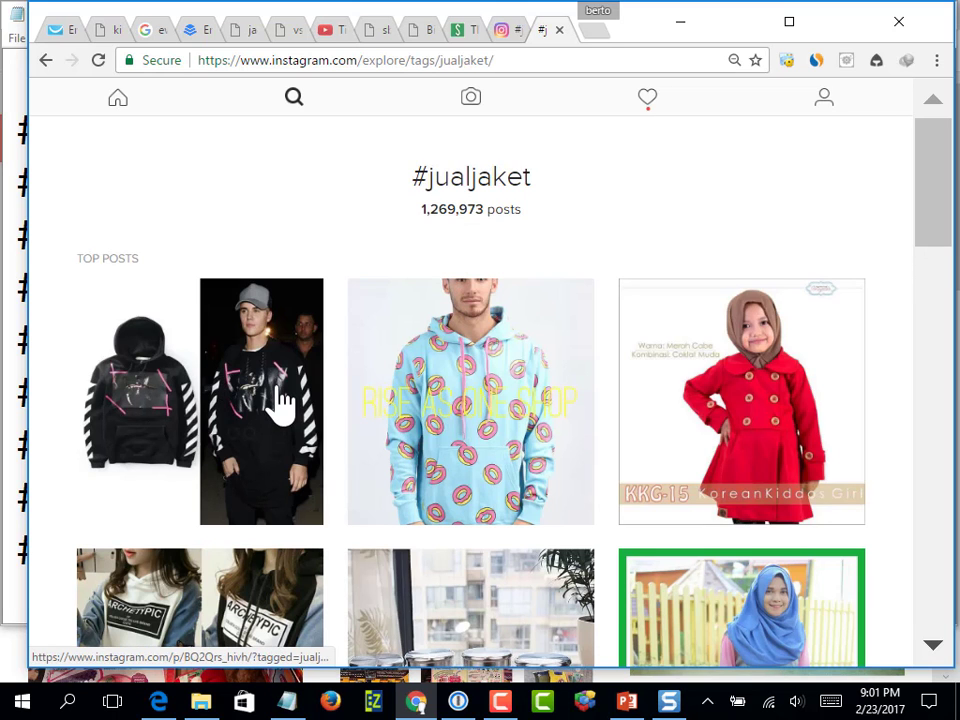
Open the post showing a man in a hoodie from the results.
scroll(281, 412, down, 2)
scroll(281, 412, down, 3)
scroll(296, 422, up, 3)
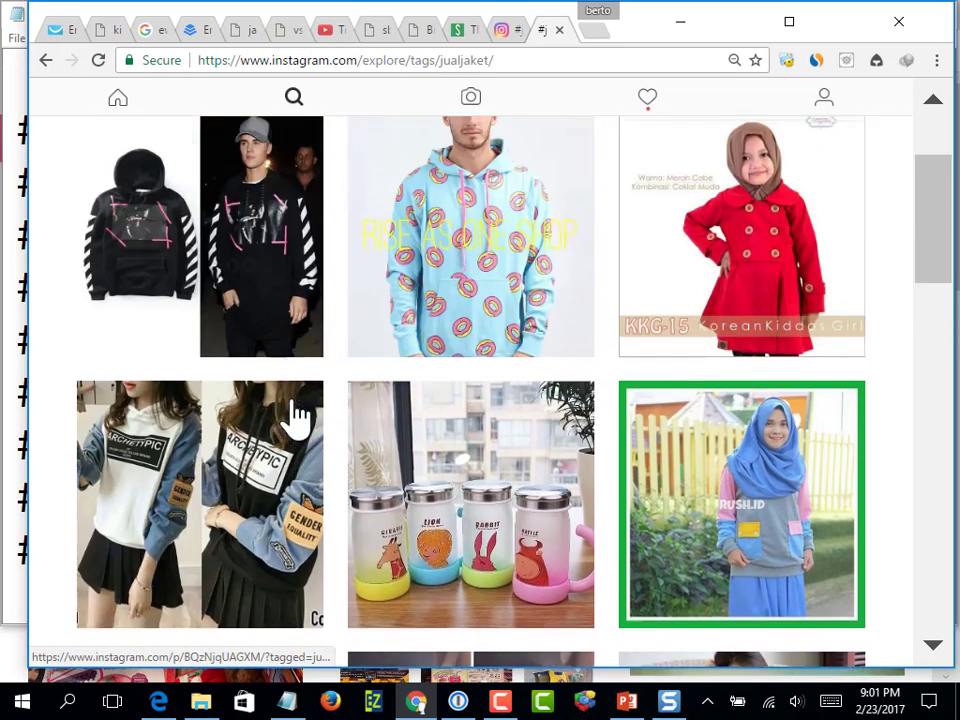
scroll(300, 422, down, 4)
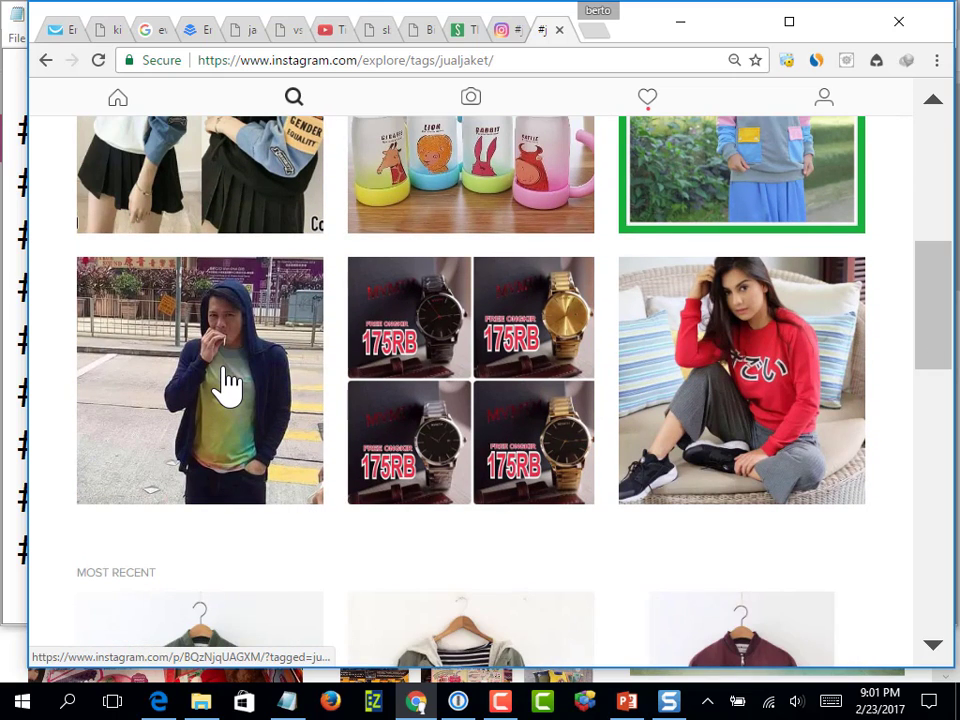
click(228, 385)
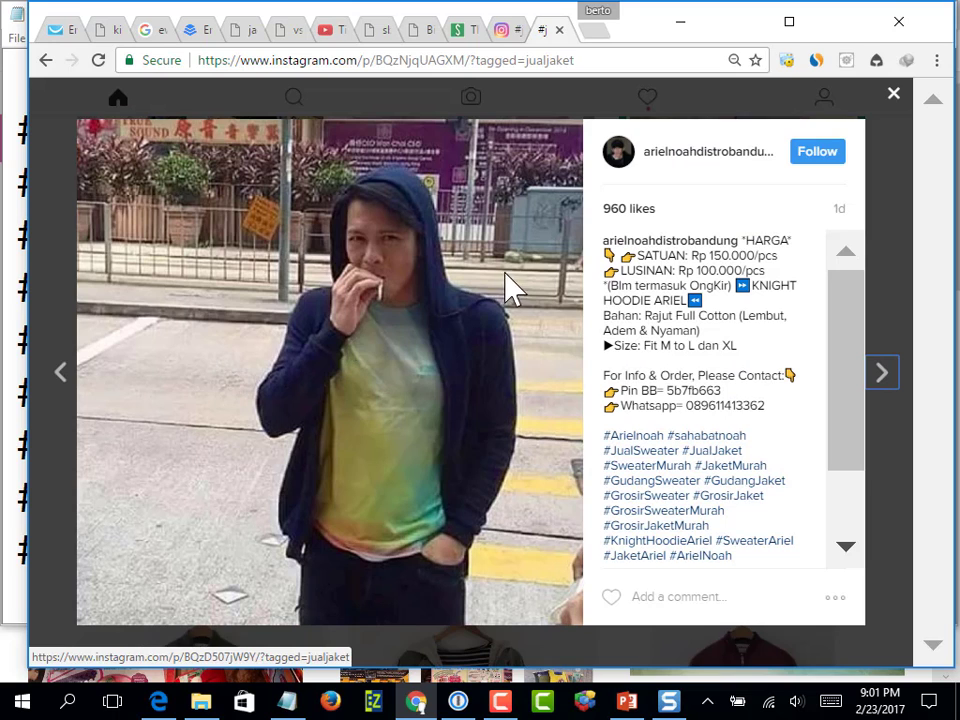
Open arielnoahdistrobandung's profile and its 74.7k followers list.
click(680, 155)
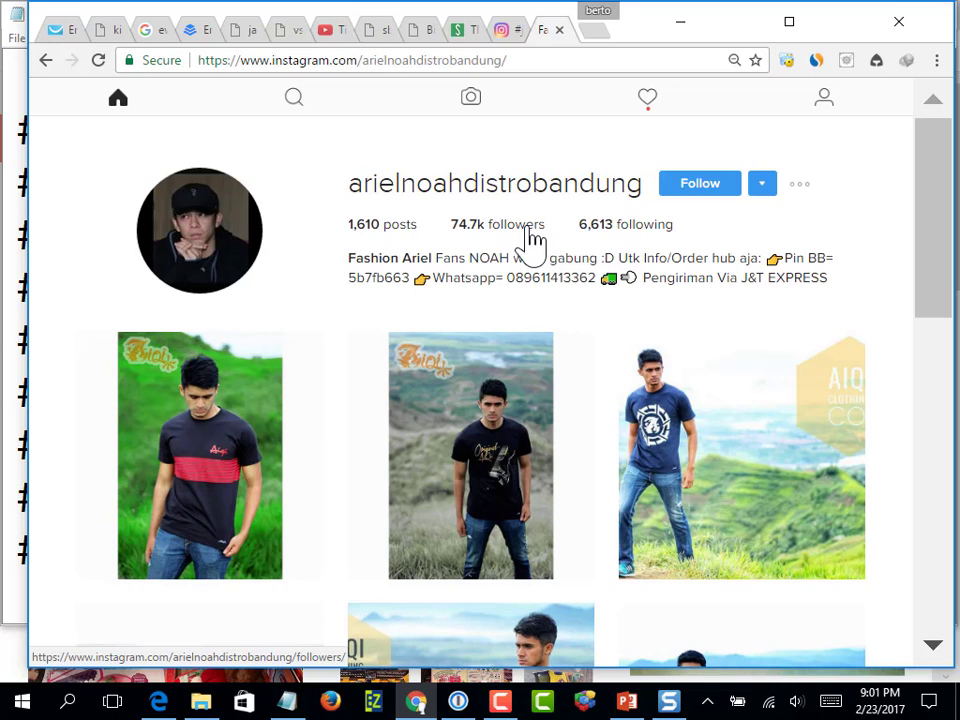
click(483, 226)
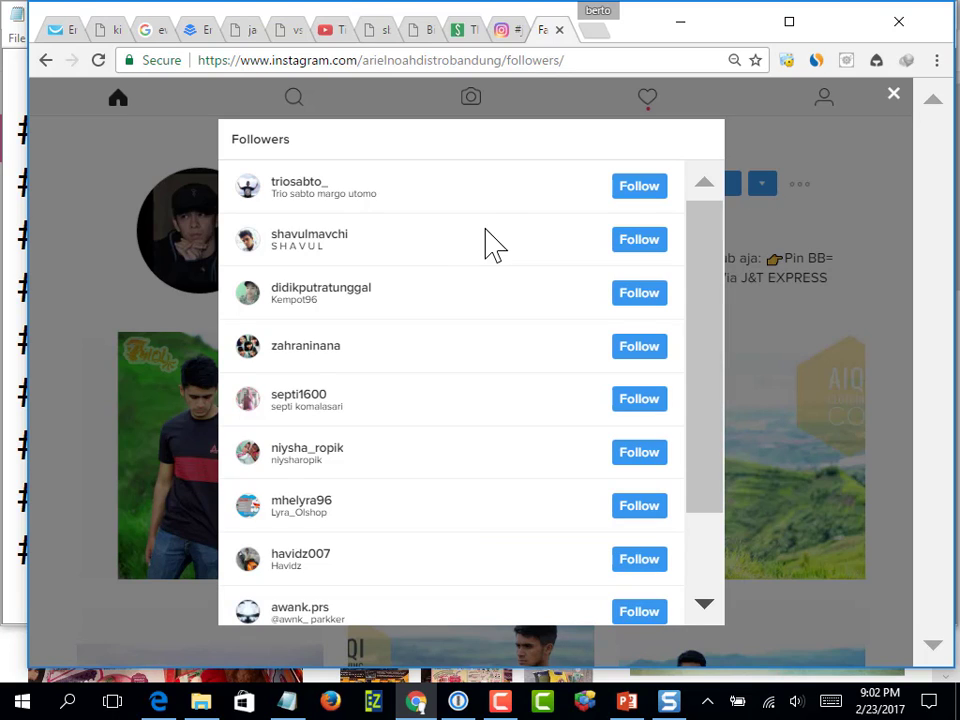
click(638, 245)
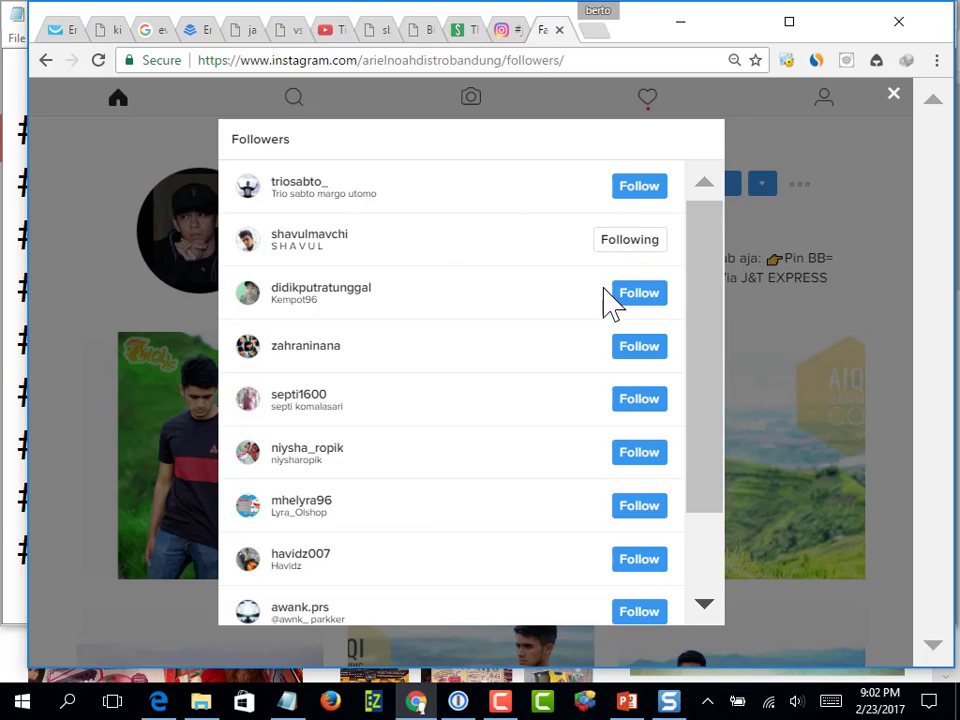
click(636, 296)
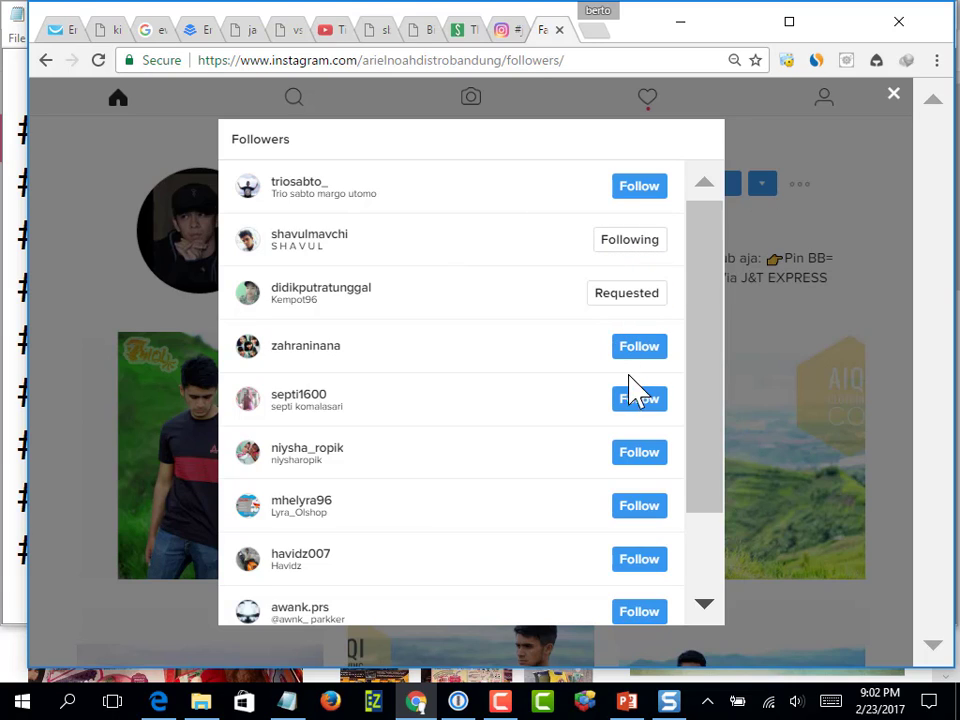
click(641, 352)
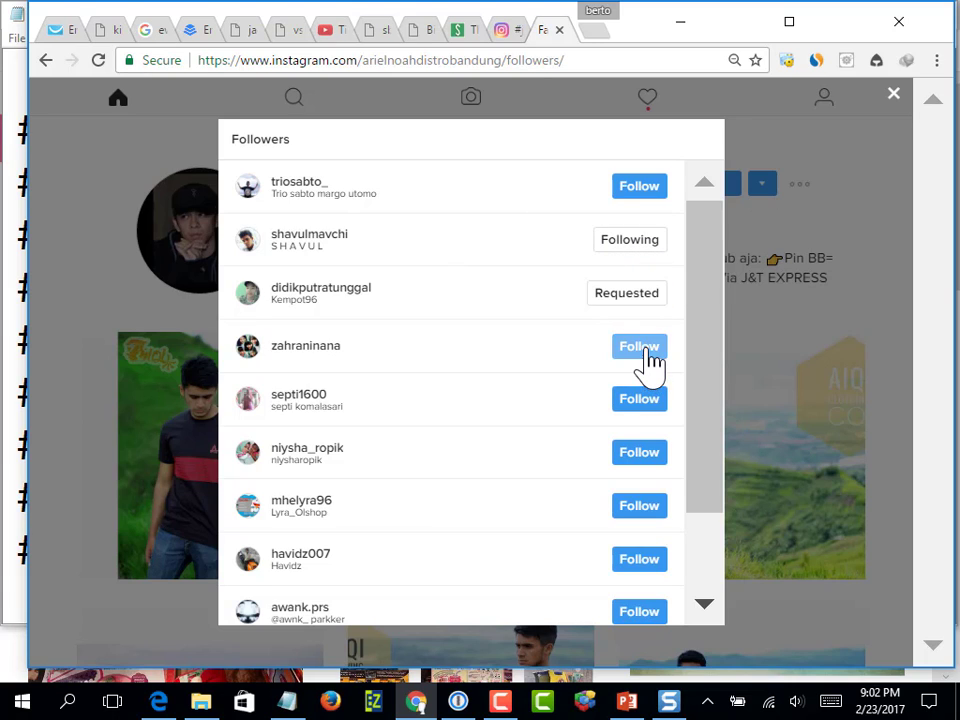
click(630, 452)
scroll(615, 462, down, 1)
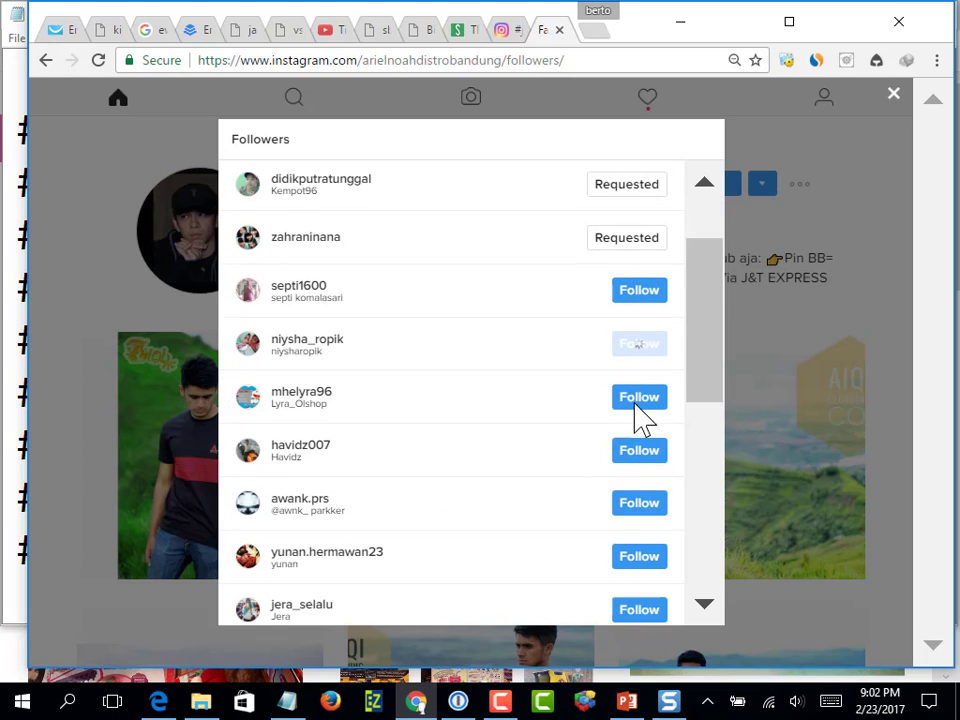
click(636, 400)
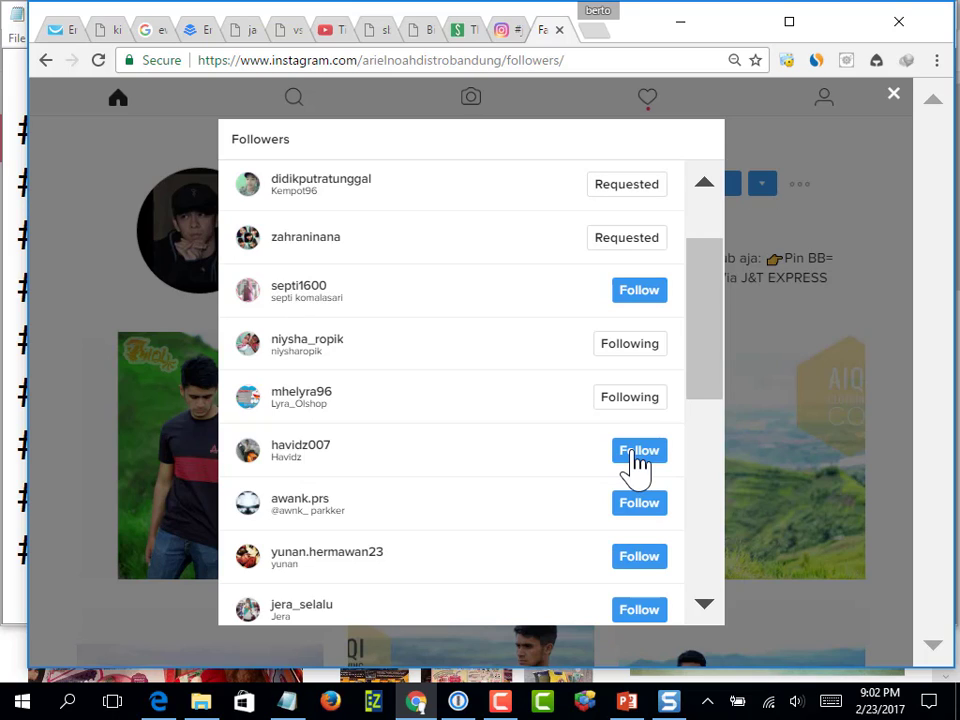
click(632, 452)
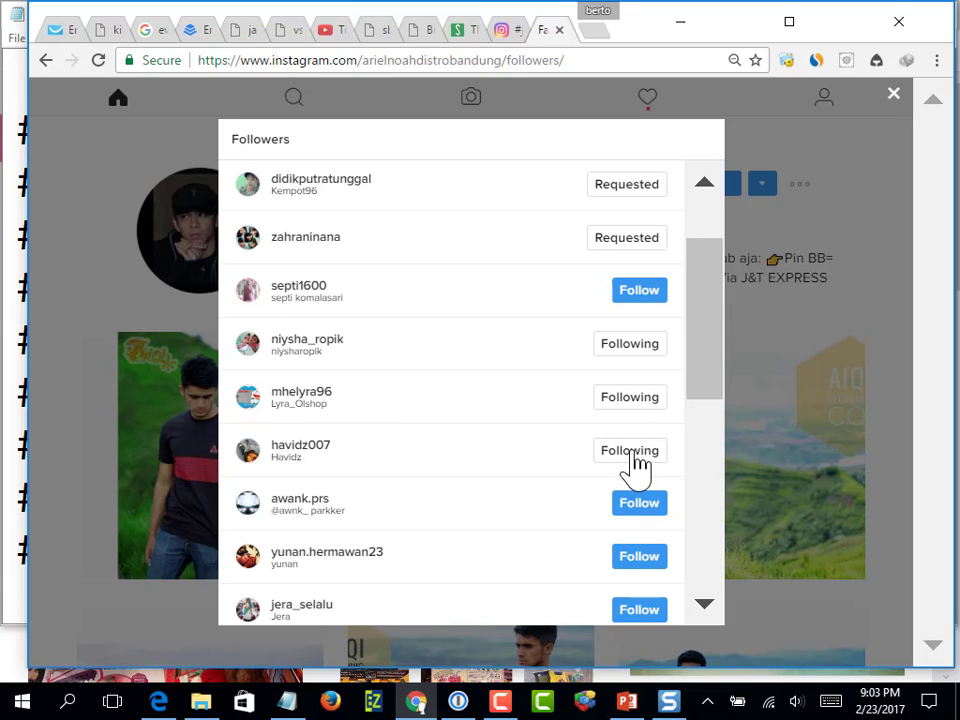
click(297, 352)
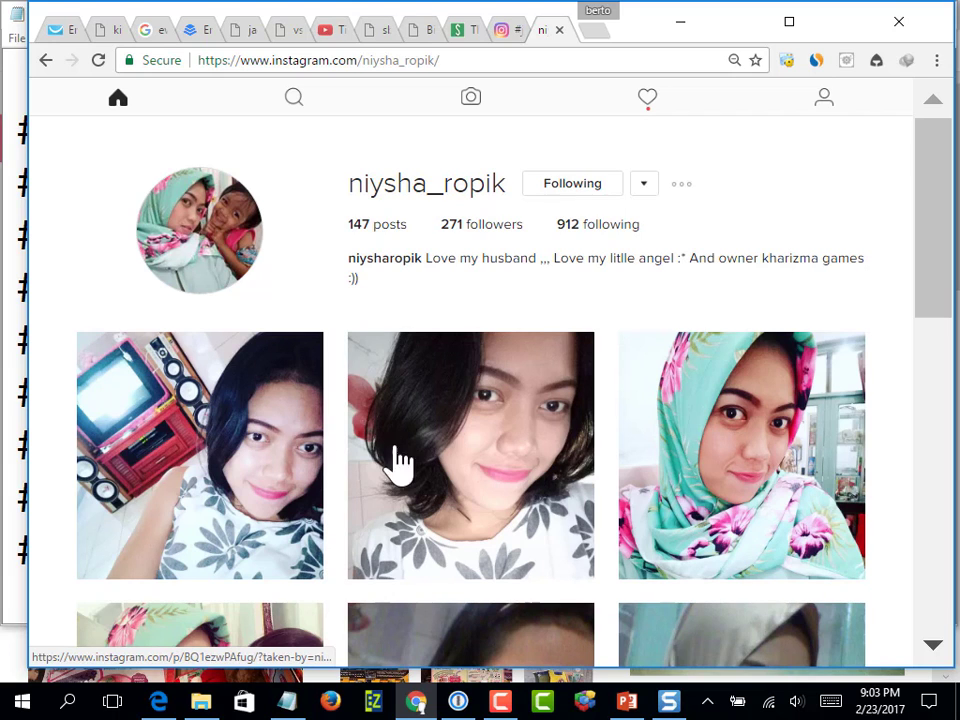
scroll(490, 442, down, 1)
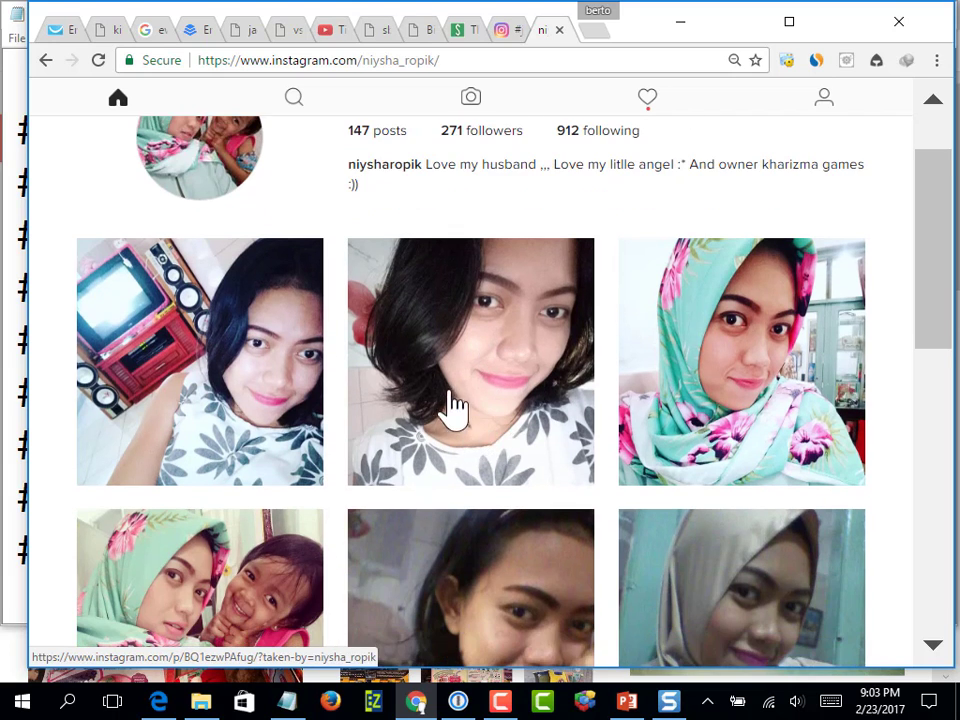
click(290, 383)
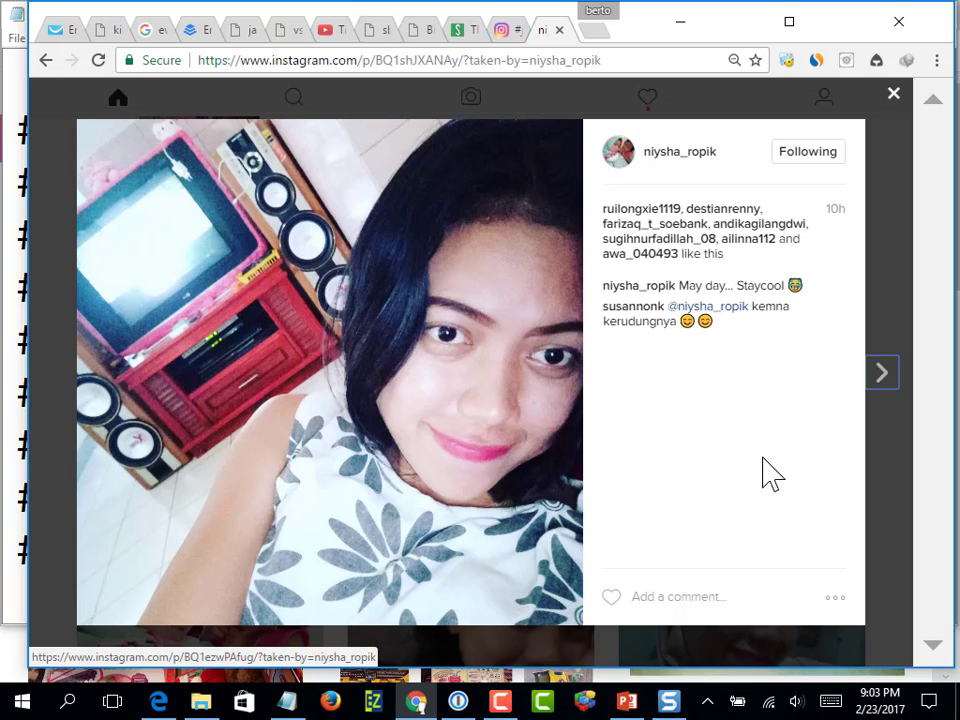
click(760, 582)
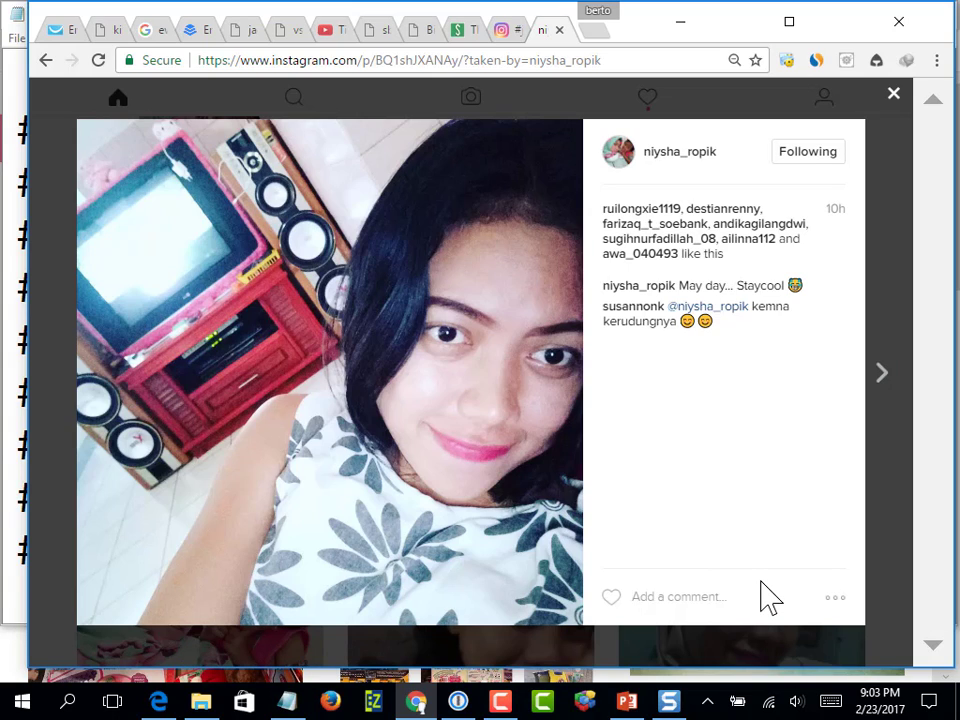
text(nice)
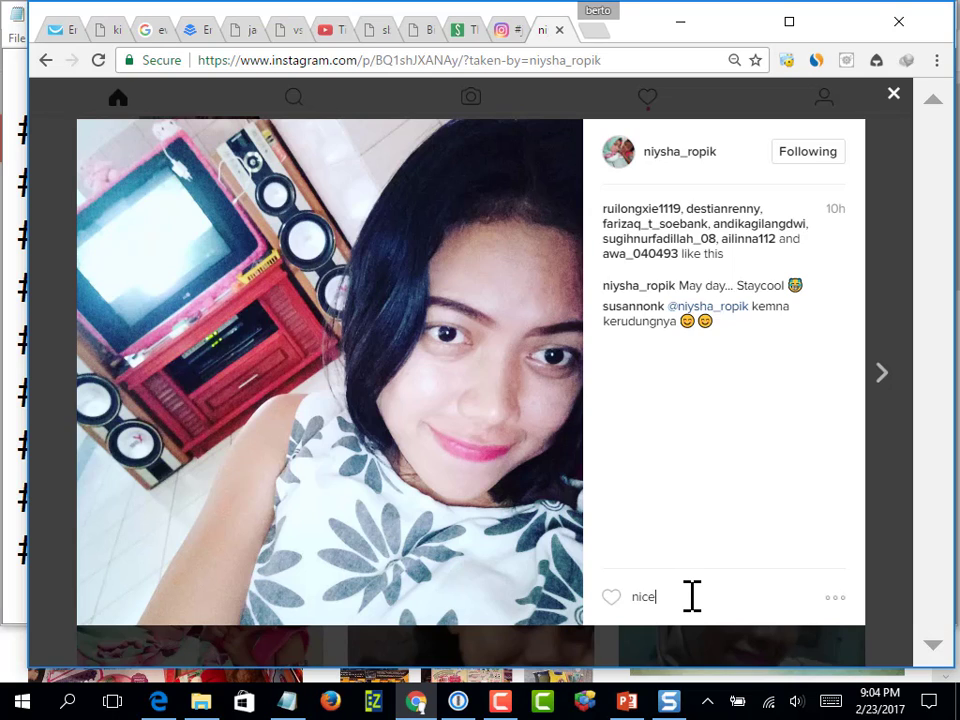
Close the photo and open a new browser tab.
click(893, 95)
scroll(620, 316, up, 1)
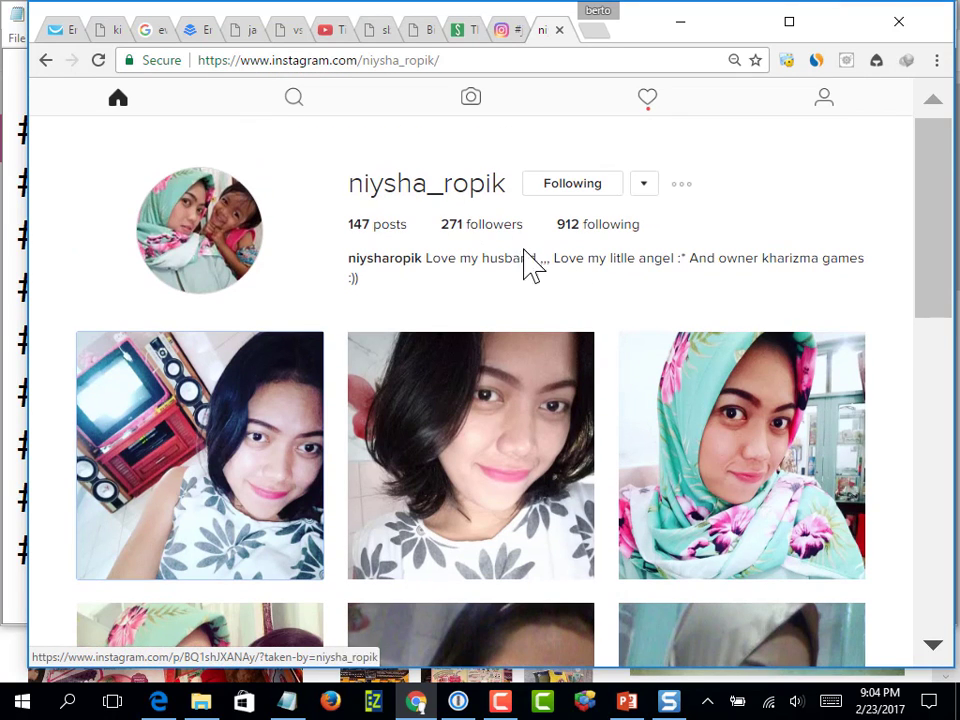
scroll(560, 405, down, 10)
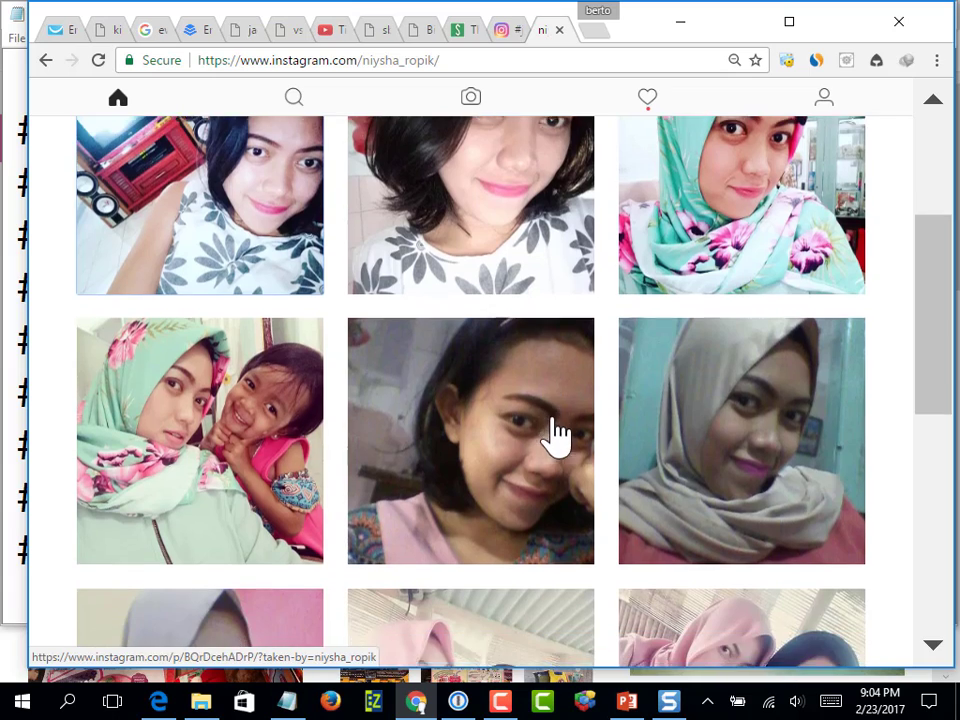
scroll(560, 430, up, 10)
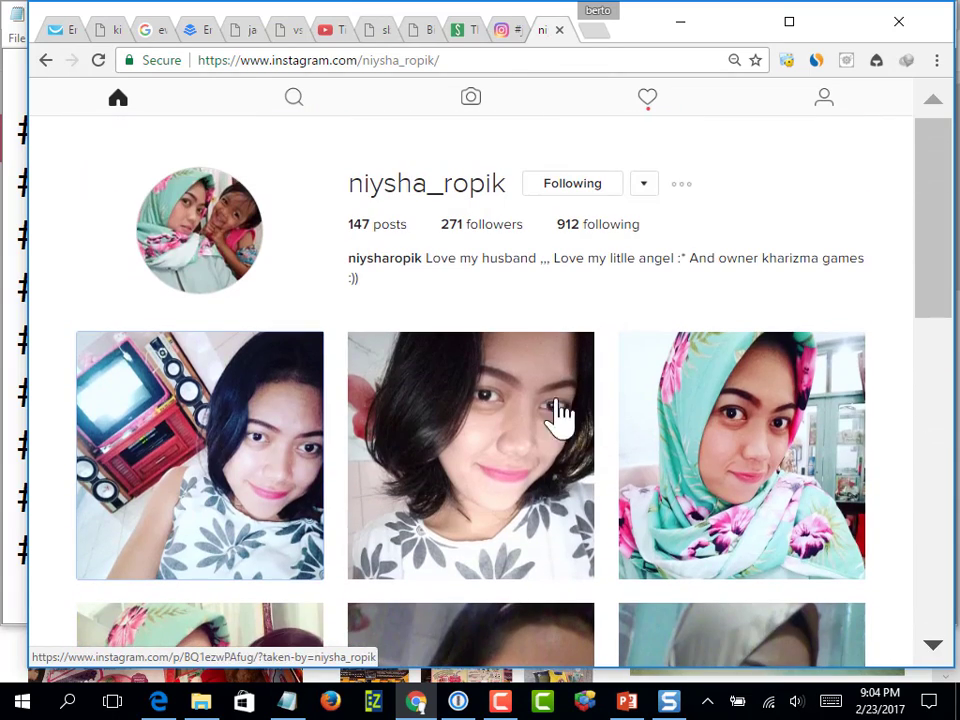
click(589, 30)
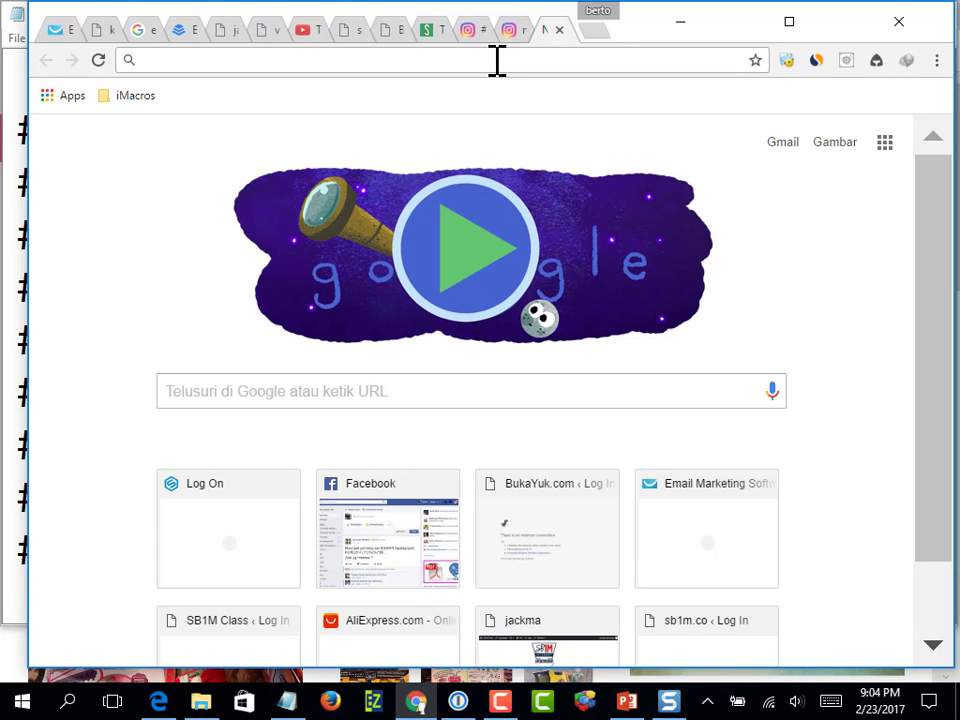
Search 1Password for 'gramcast' and launch Gramcaster from the 'gramcaster instagram' login.
click(458, 701)
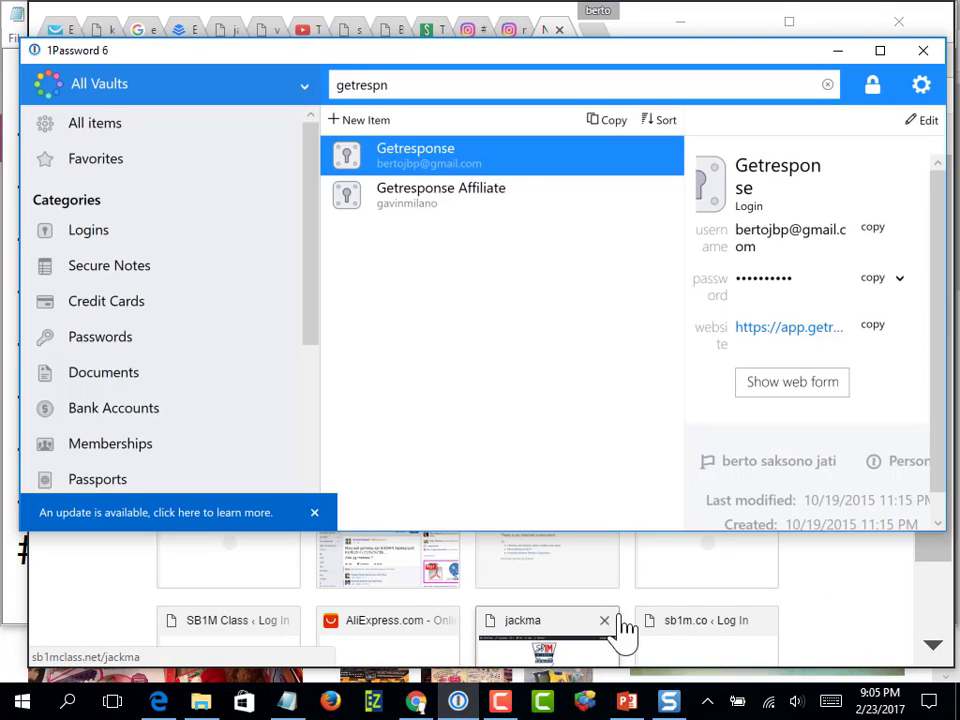
click(497, 88)
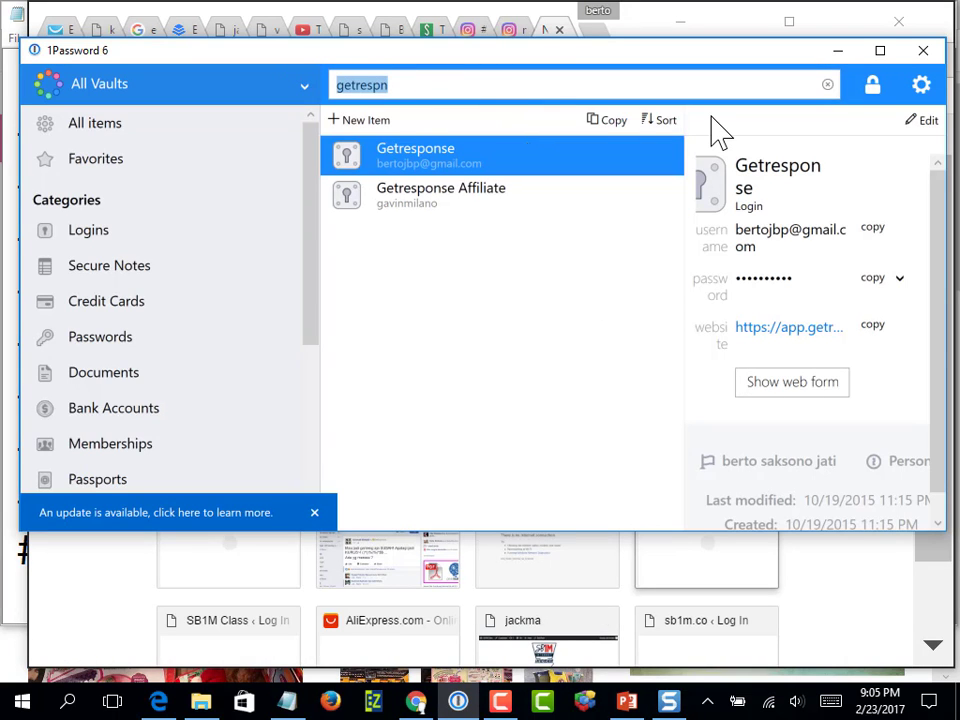
text(g)
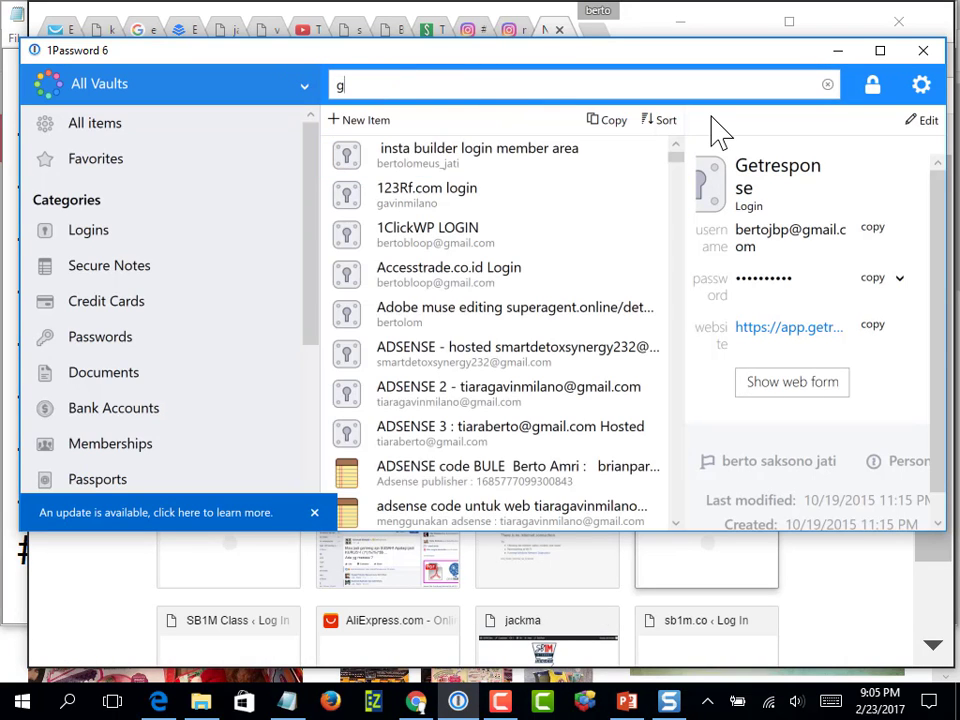
text(ramcast)
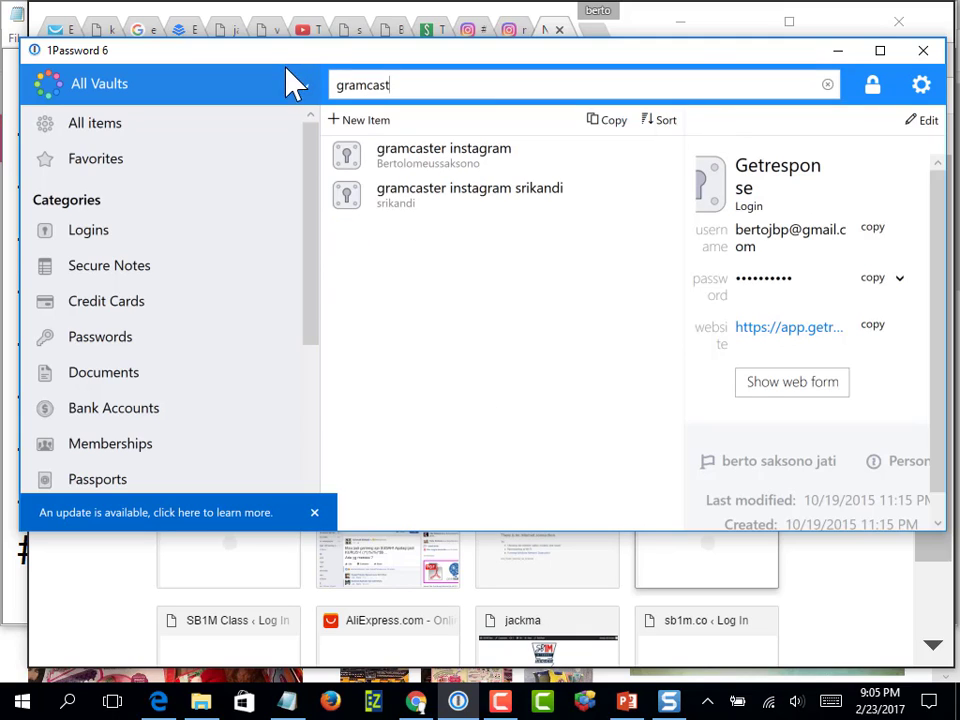
click(530, 160)
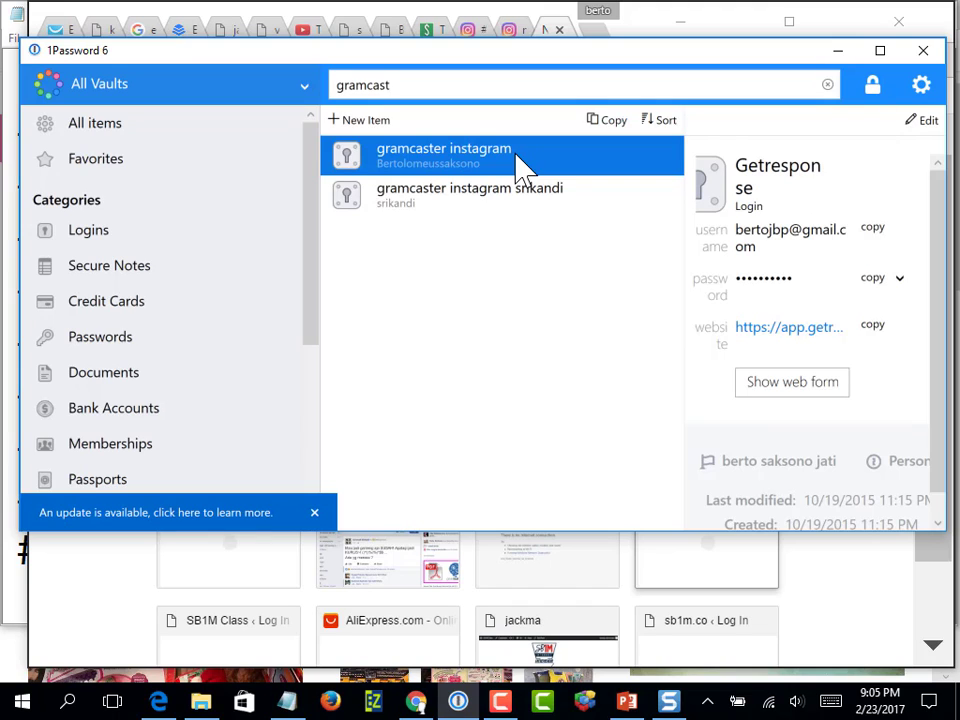
double_click(455, 163)
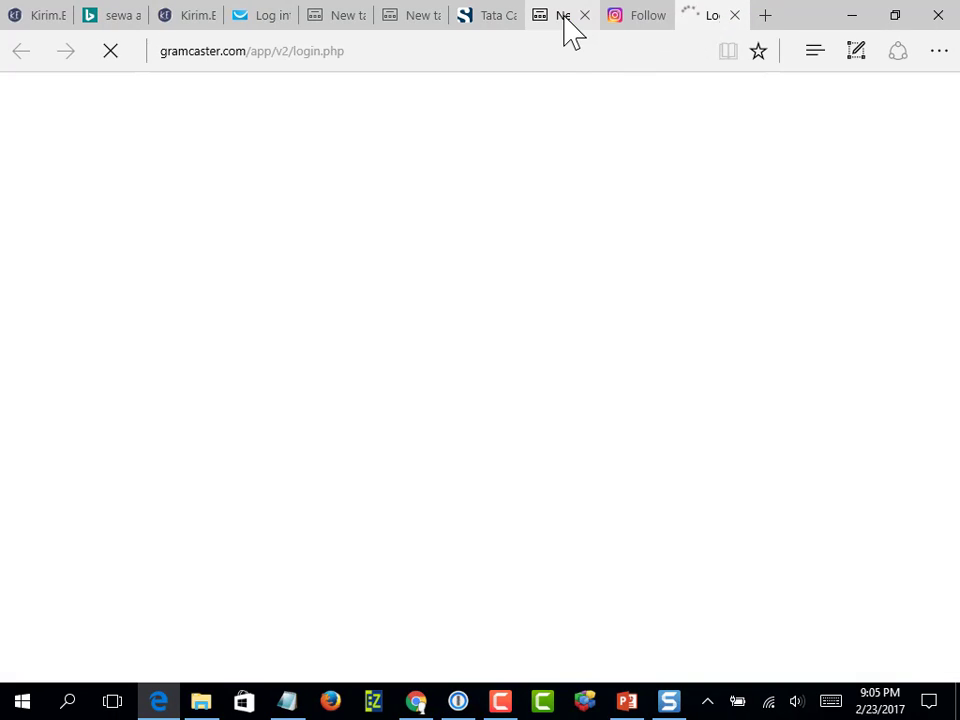
Find the Gramcaster login tab and paste the saved account username from 1Password.
click(570, 30)
click(490, 22)
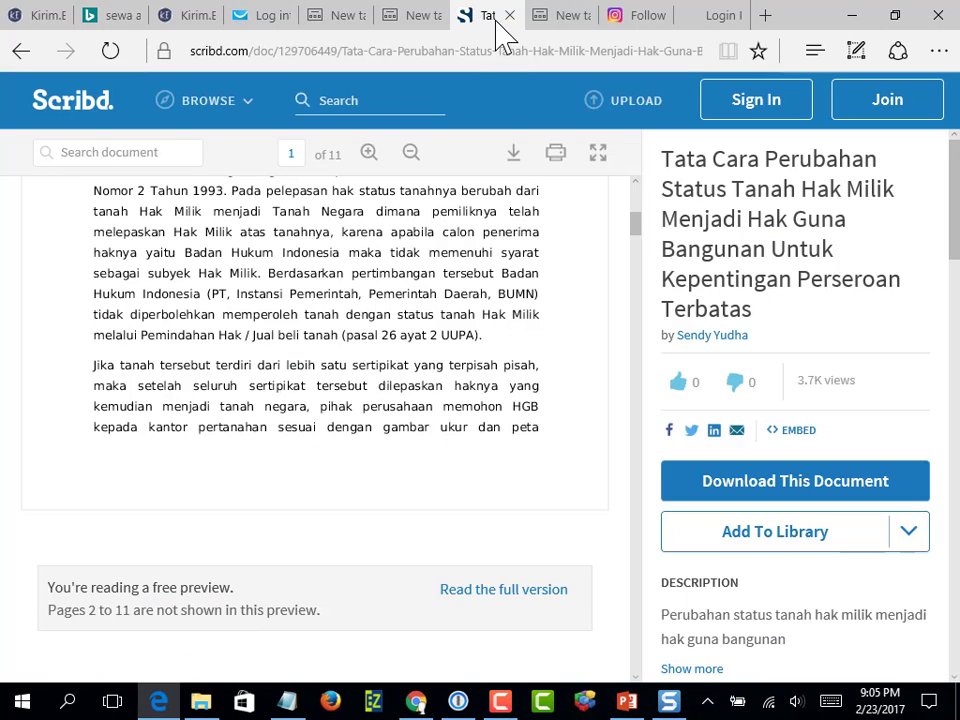
click(416, 20)
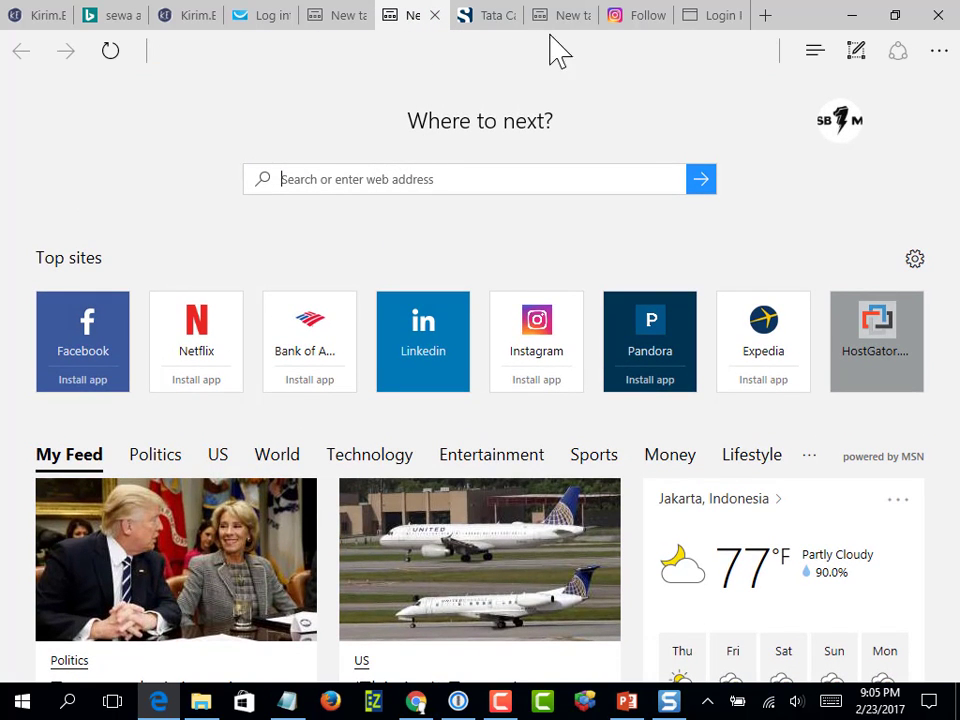
click(628, 24)
click(703, 22)
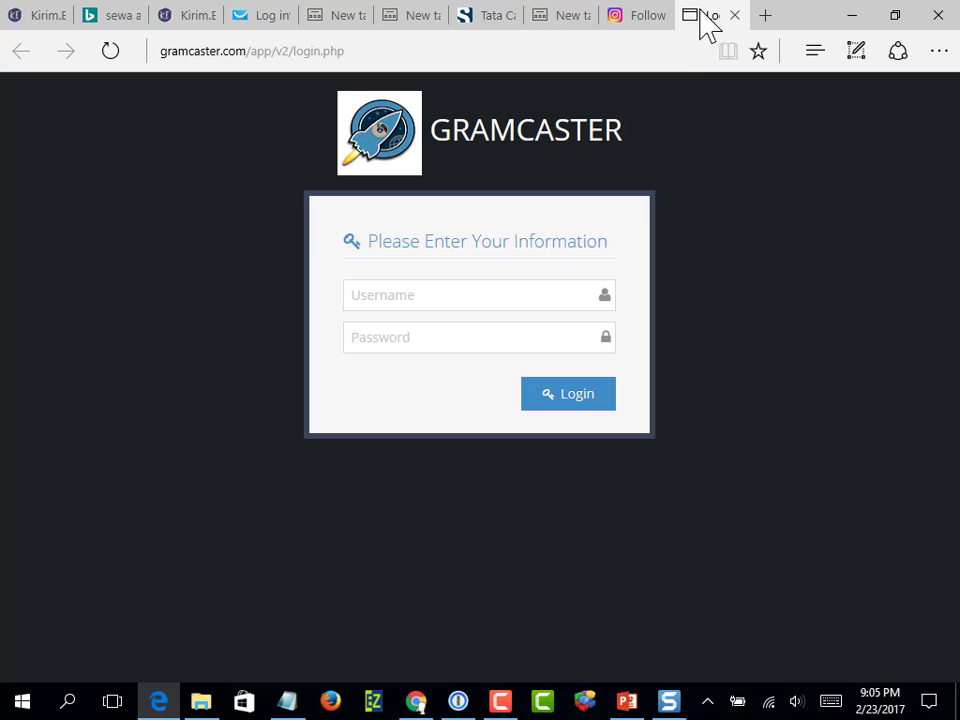
click(493, 296)
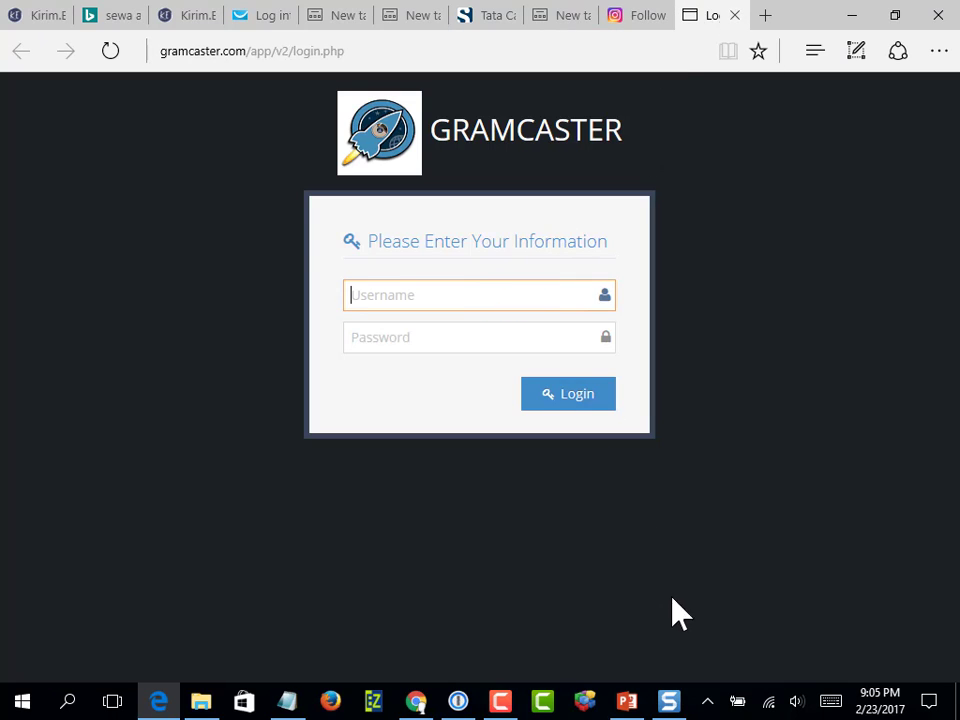
click(457, 702)
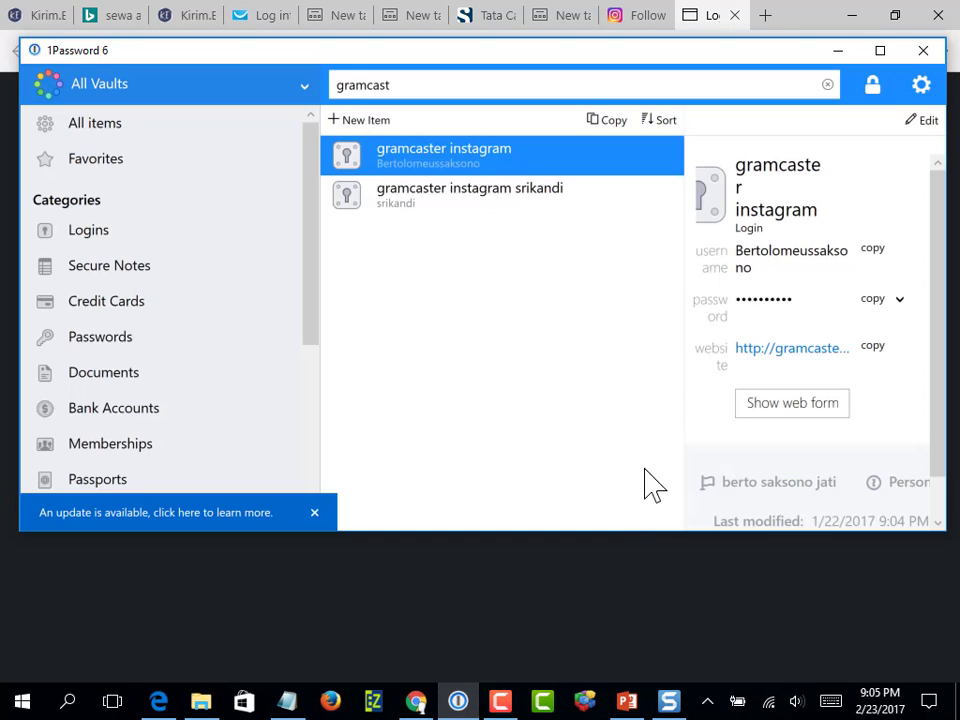
click(866, 299)
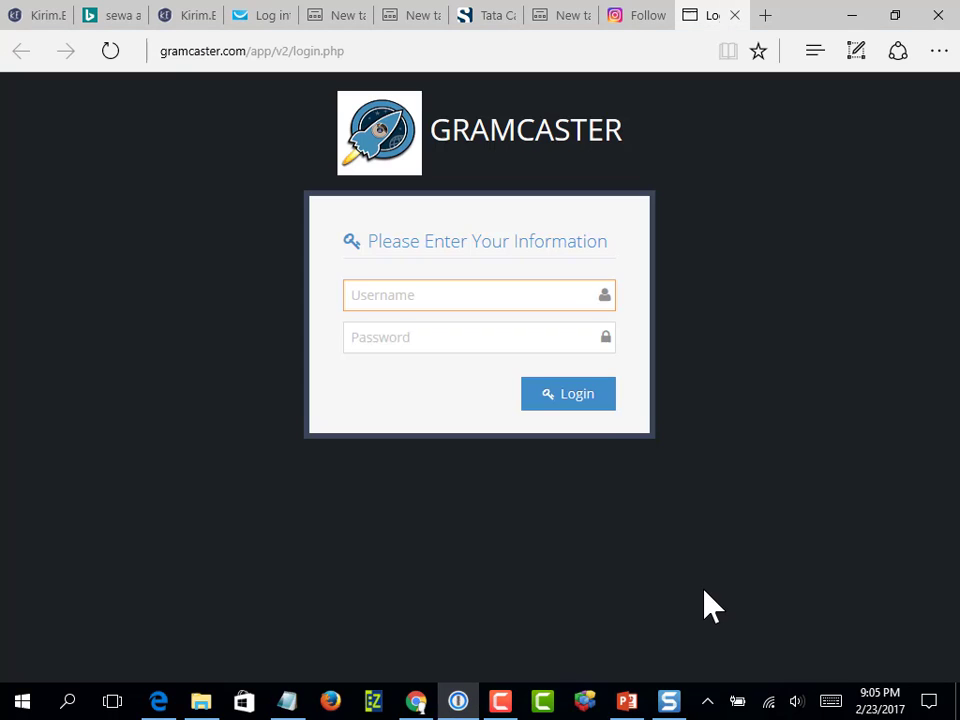
click(473, 300)
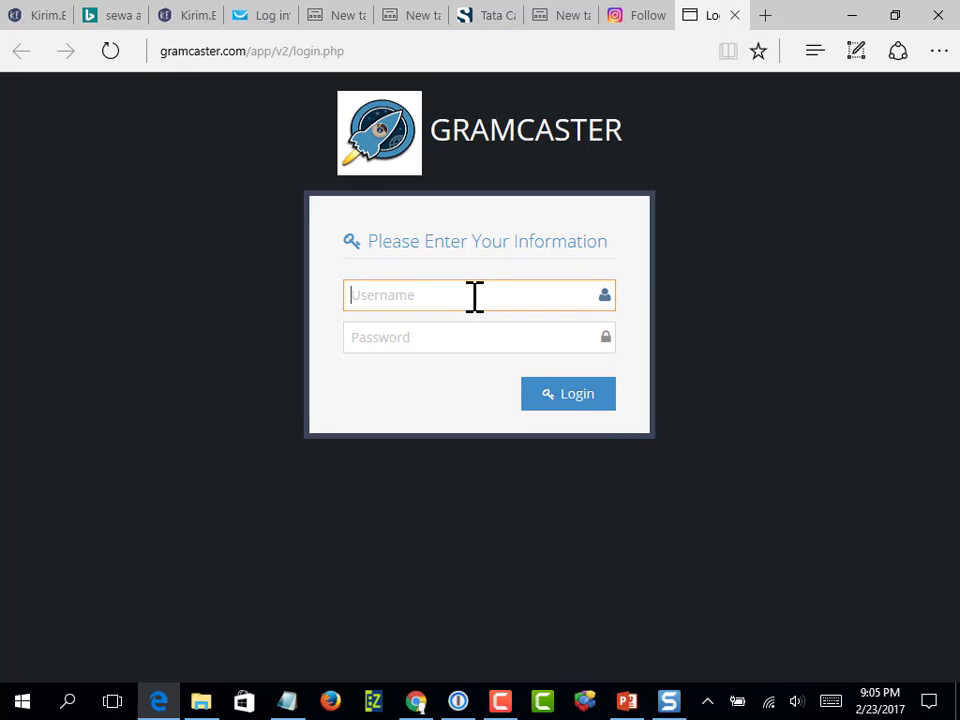
key(ctrl+v)
Paste the saved password into the password field and log in to Gramcaster.
click(457, 702)
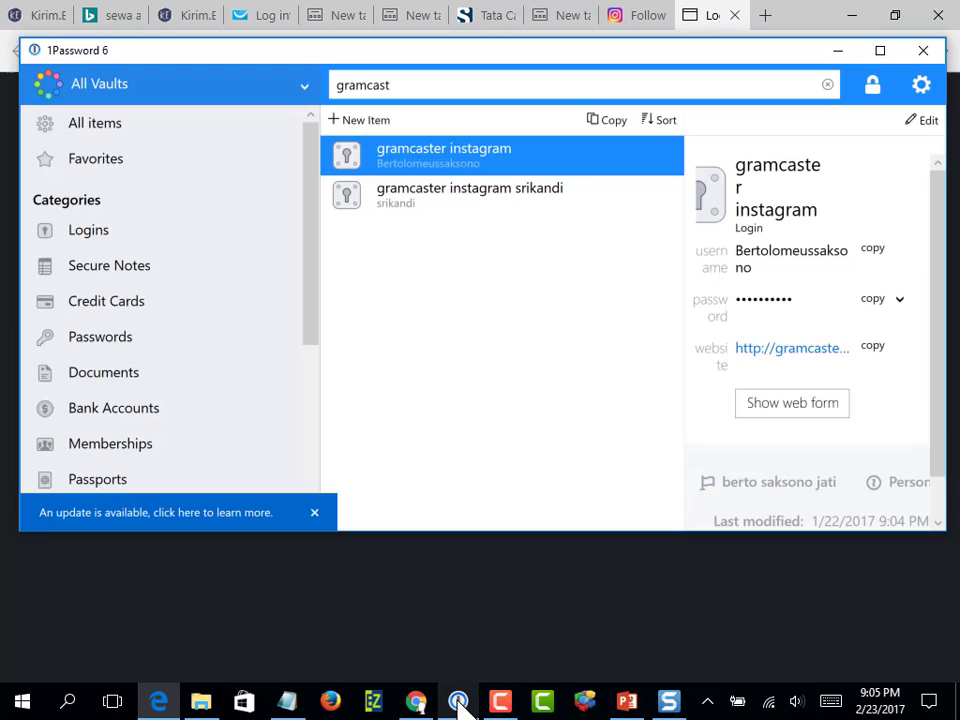
click(673, 562)
click(450, 340)
key(ctrl+v)
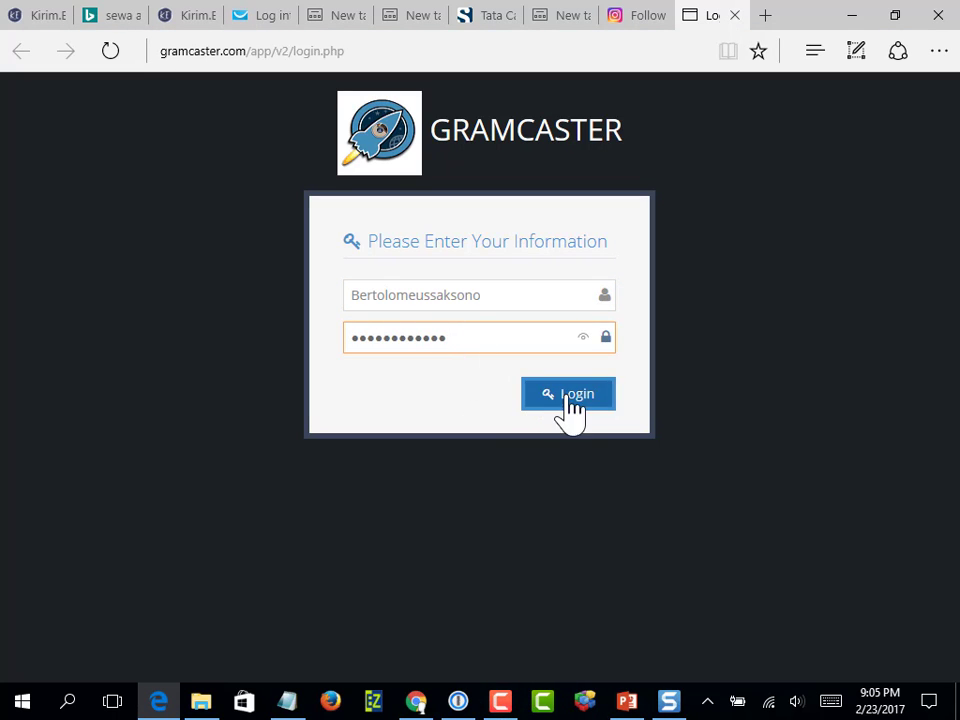
click(570, 395)
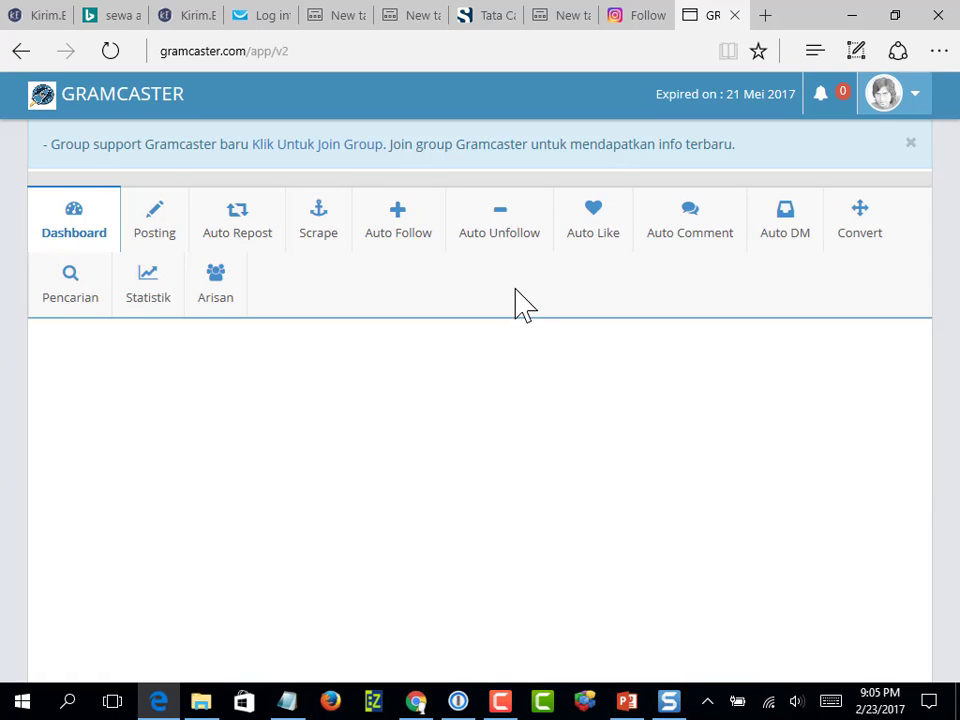
Open Gramcaster's Auto Follow page and check the target shop's Instagram profile in the browser.
click(385, 250)
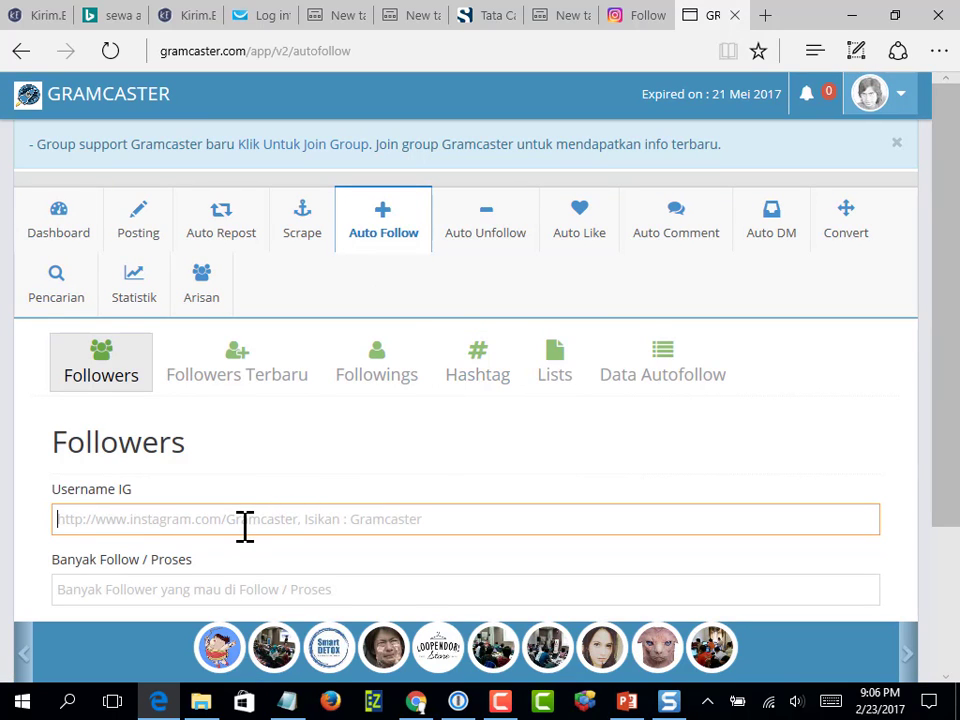
click(643, 24)
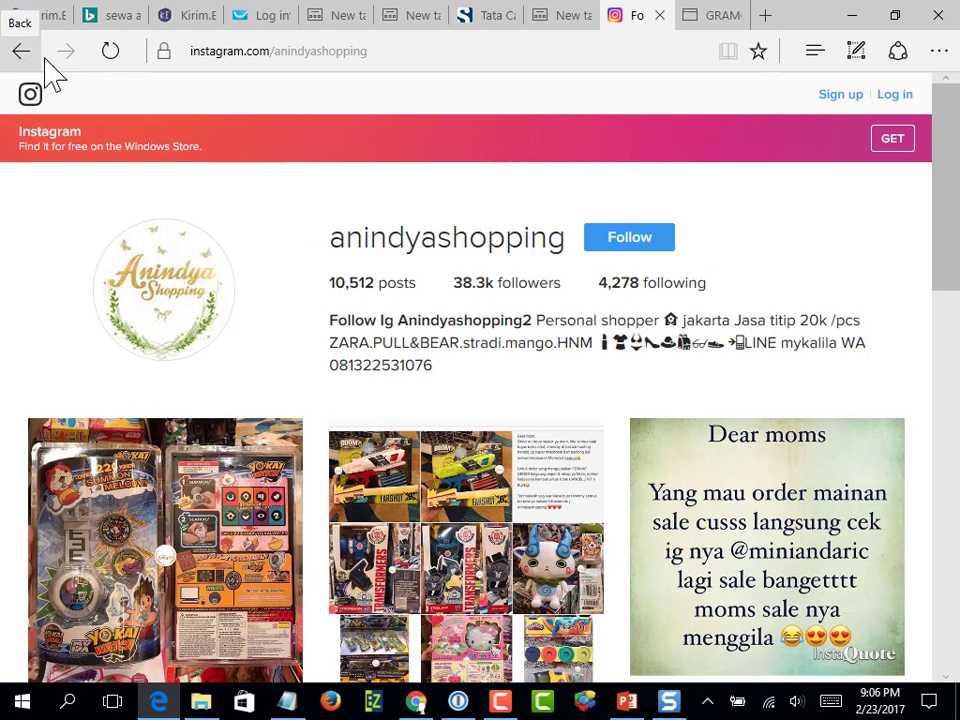
click(562, 24)
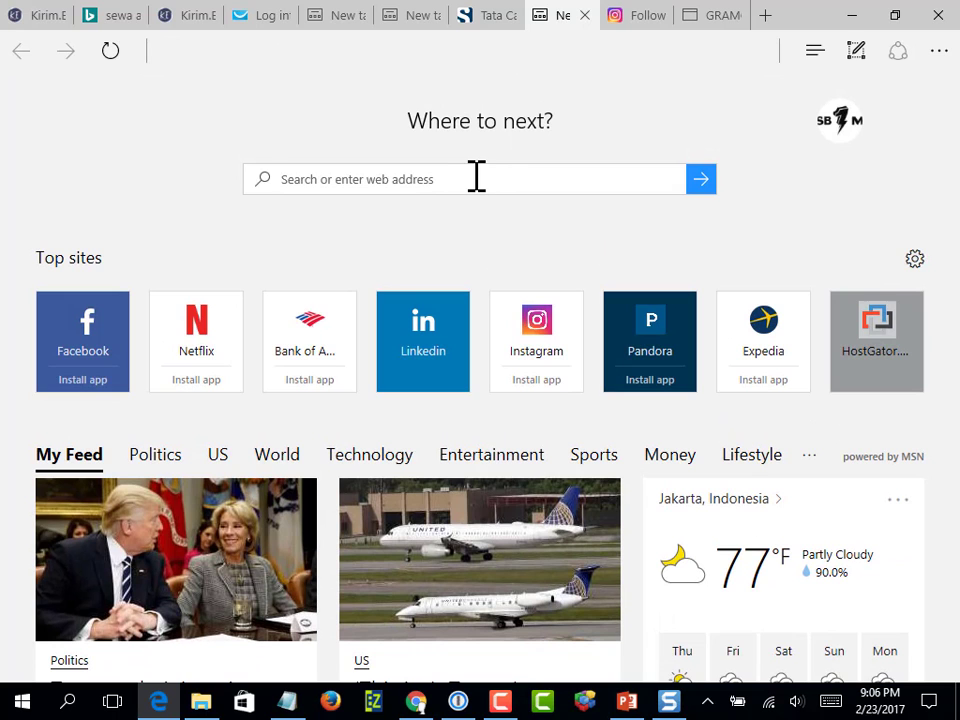
click(644, 22)
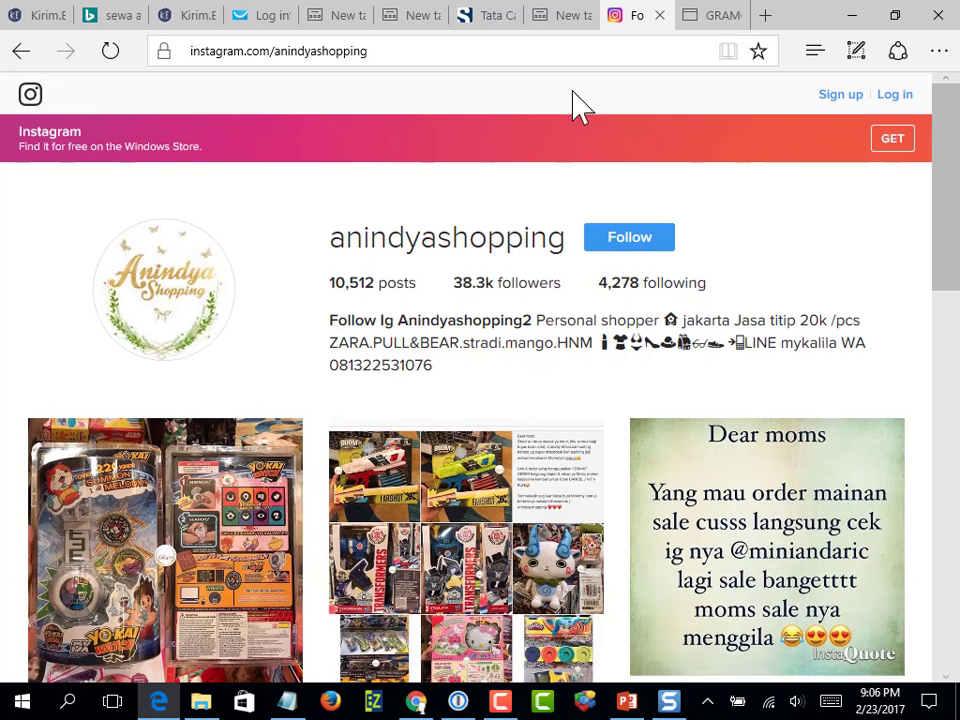
click(703, 16)
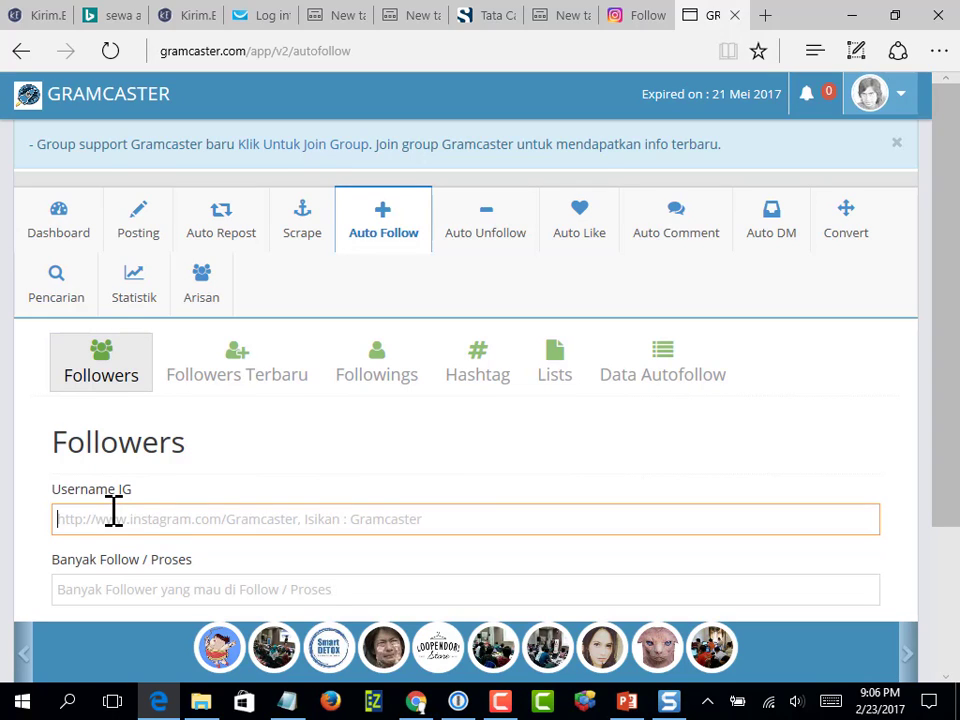
Enter the target shop's Instagram username in Username IG and open the Followers Terbaru form.
text(http)
key(BackSpace)
key(BackSpace)
key(BackSpace)
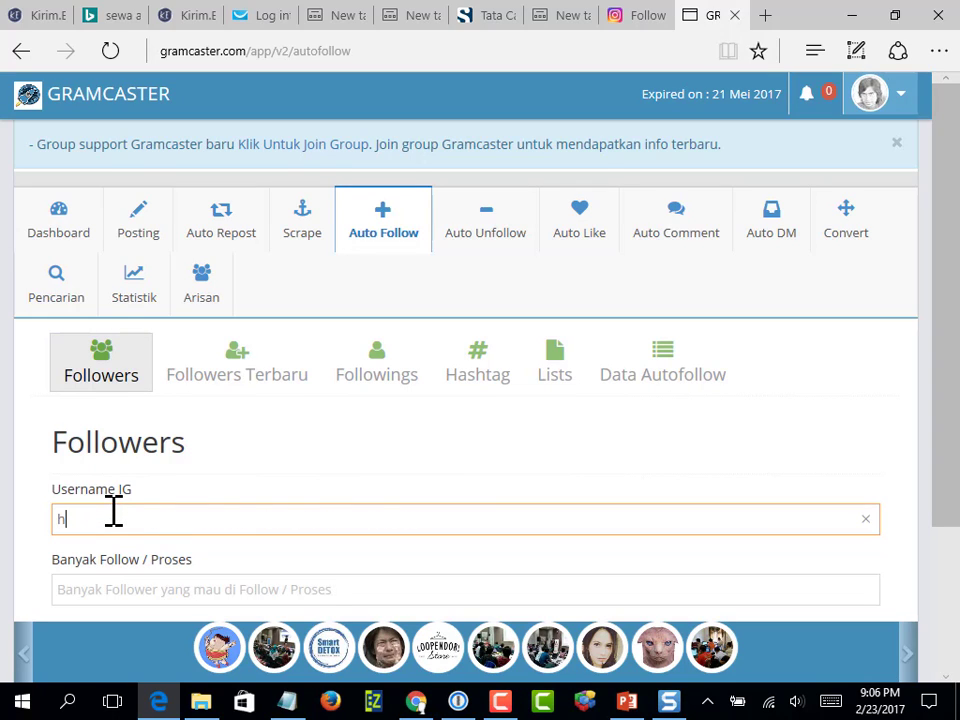
key(BackSpace)
text(distroarielnoahbandun)
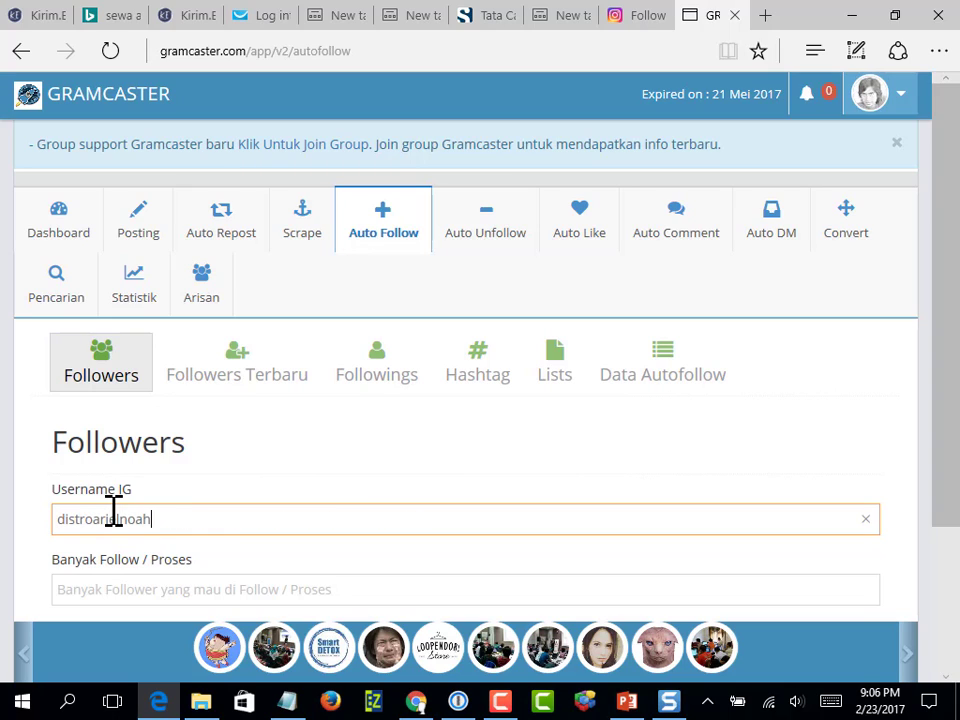
text(g)
click(207, 386)
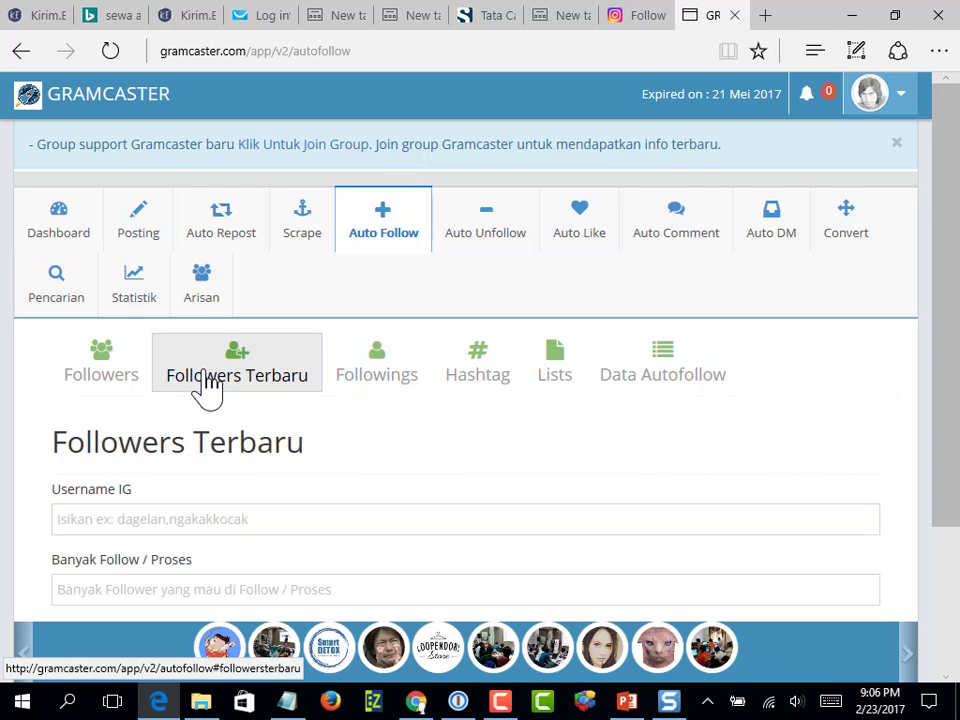
Set Banyak Follow / Proses to 100 and the execution time to 120 Menit.
click(79, 388)
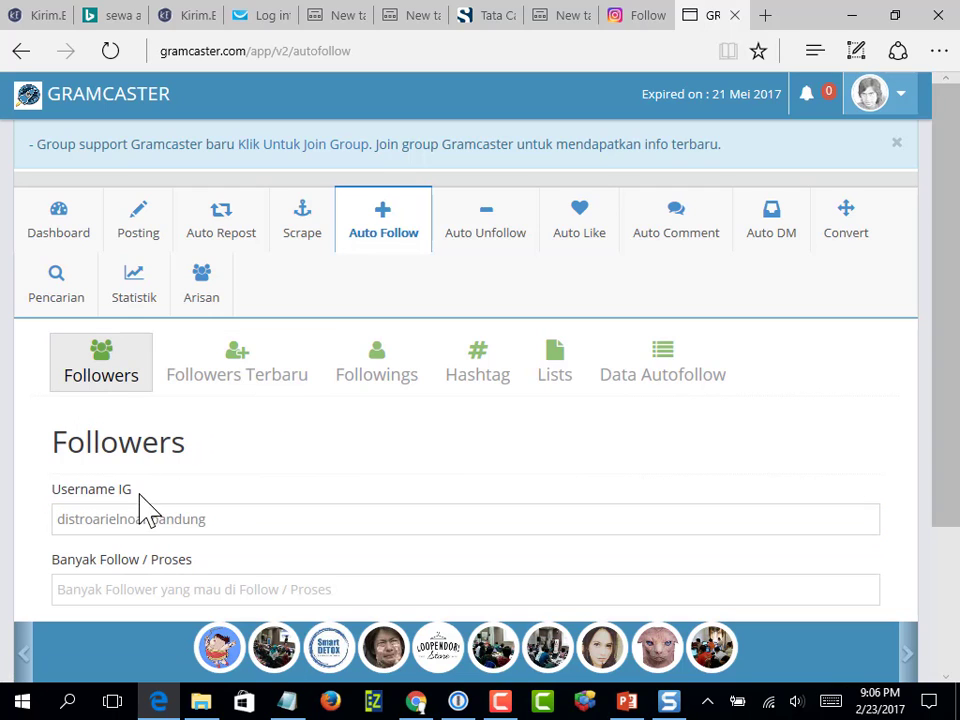
scroll(262, 525, down, 3)
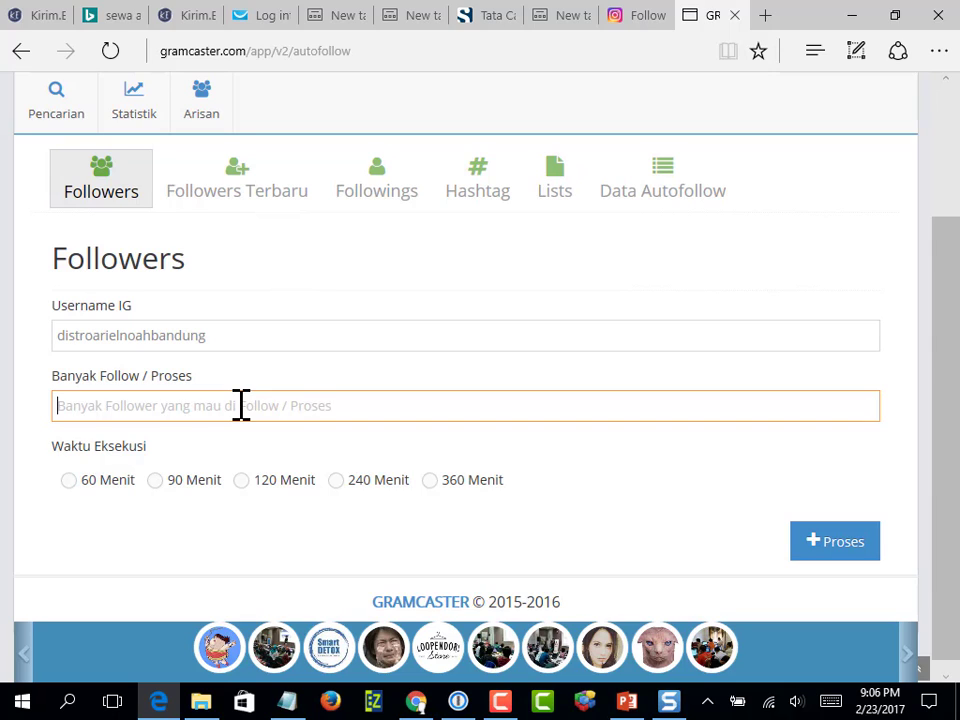
text(1)
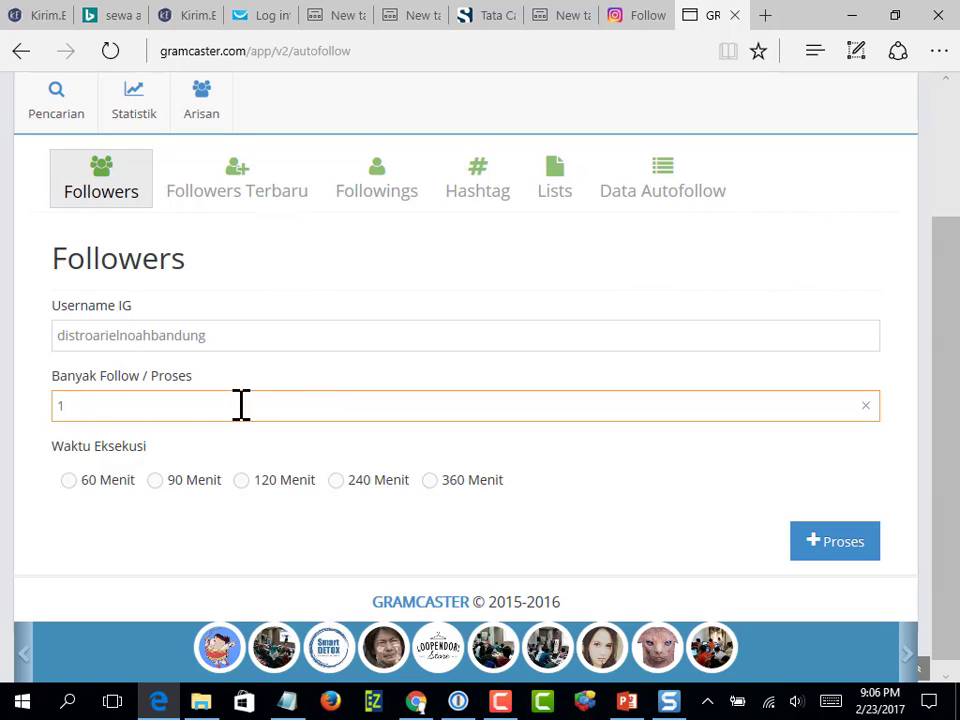
text(00)
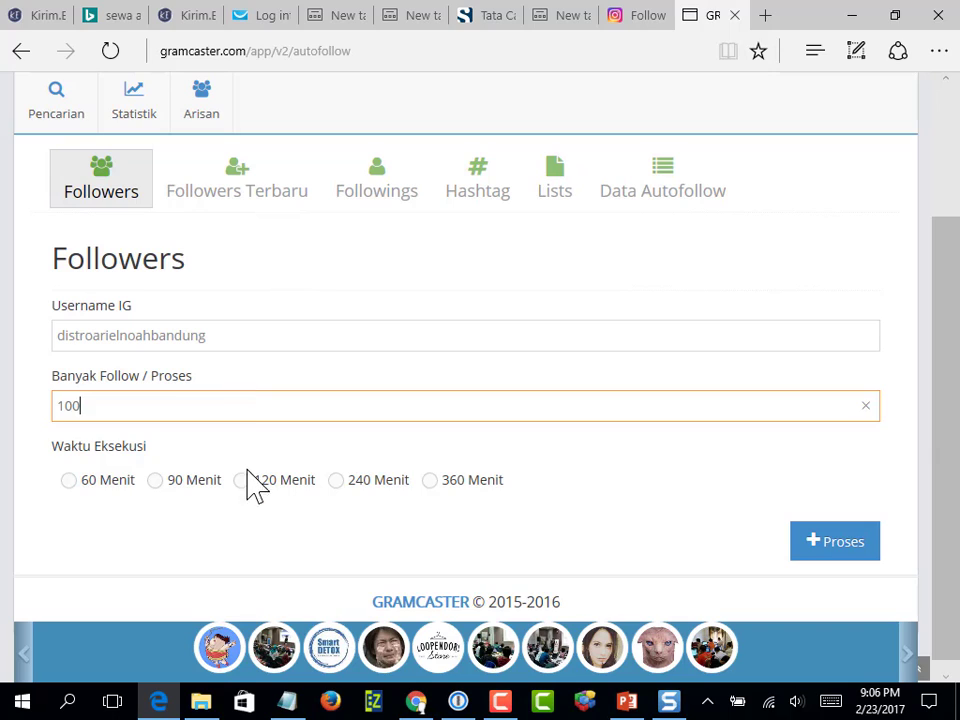
click(241, 482)
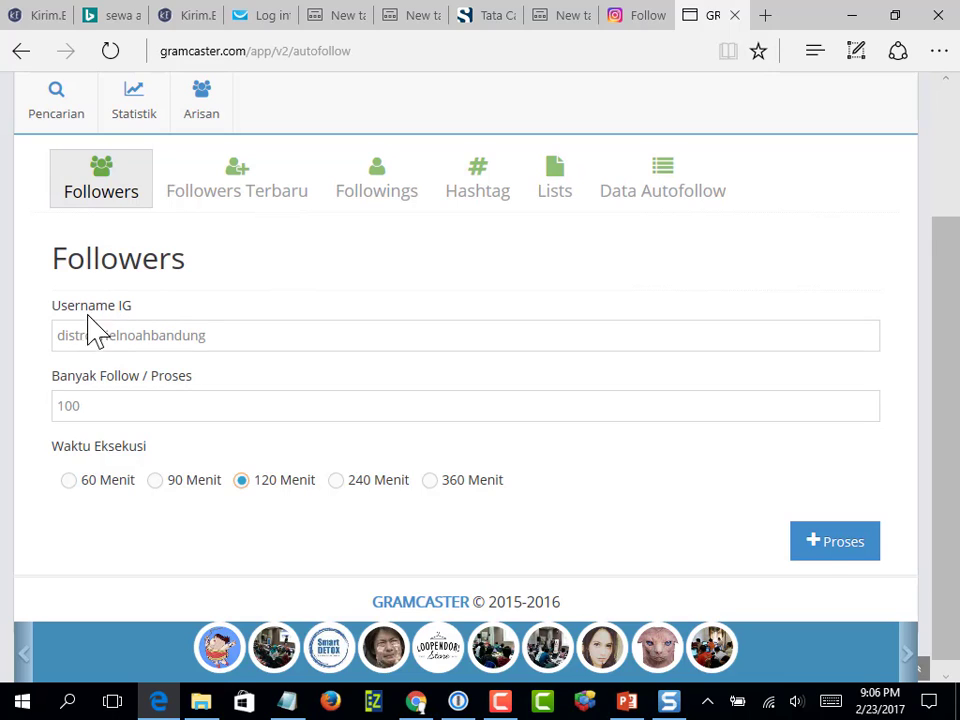
click(828, 556)
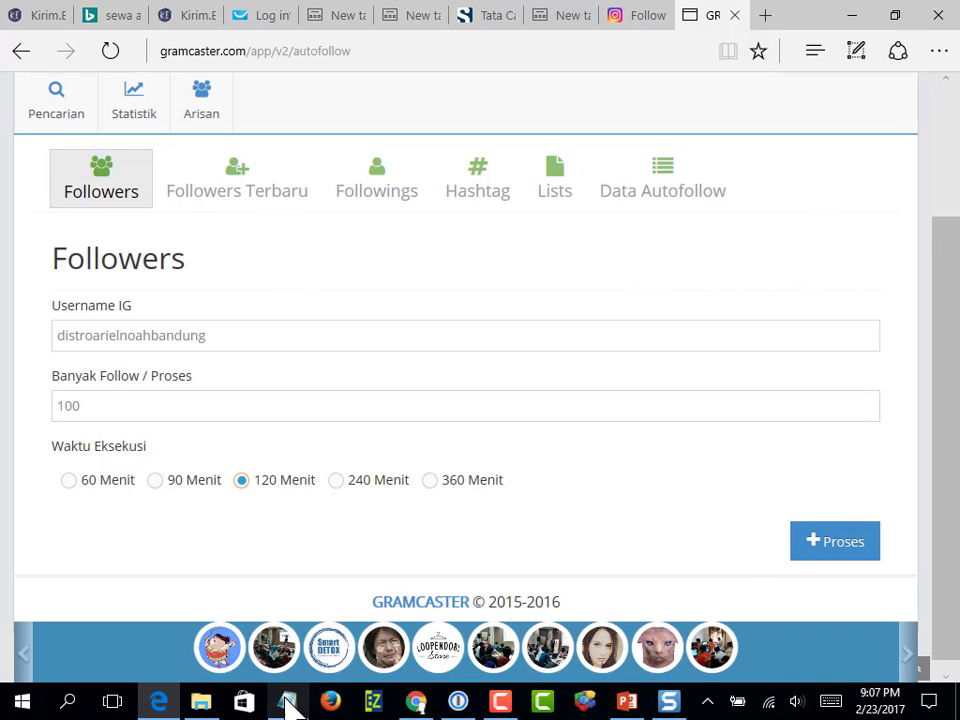
mouse_move(290, 706)
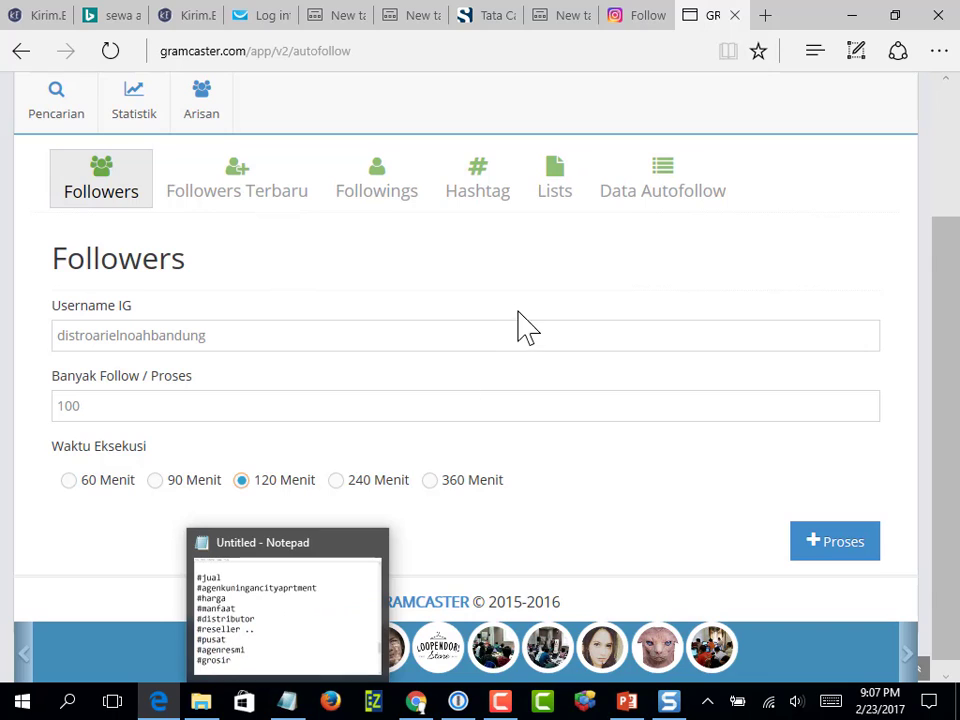